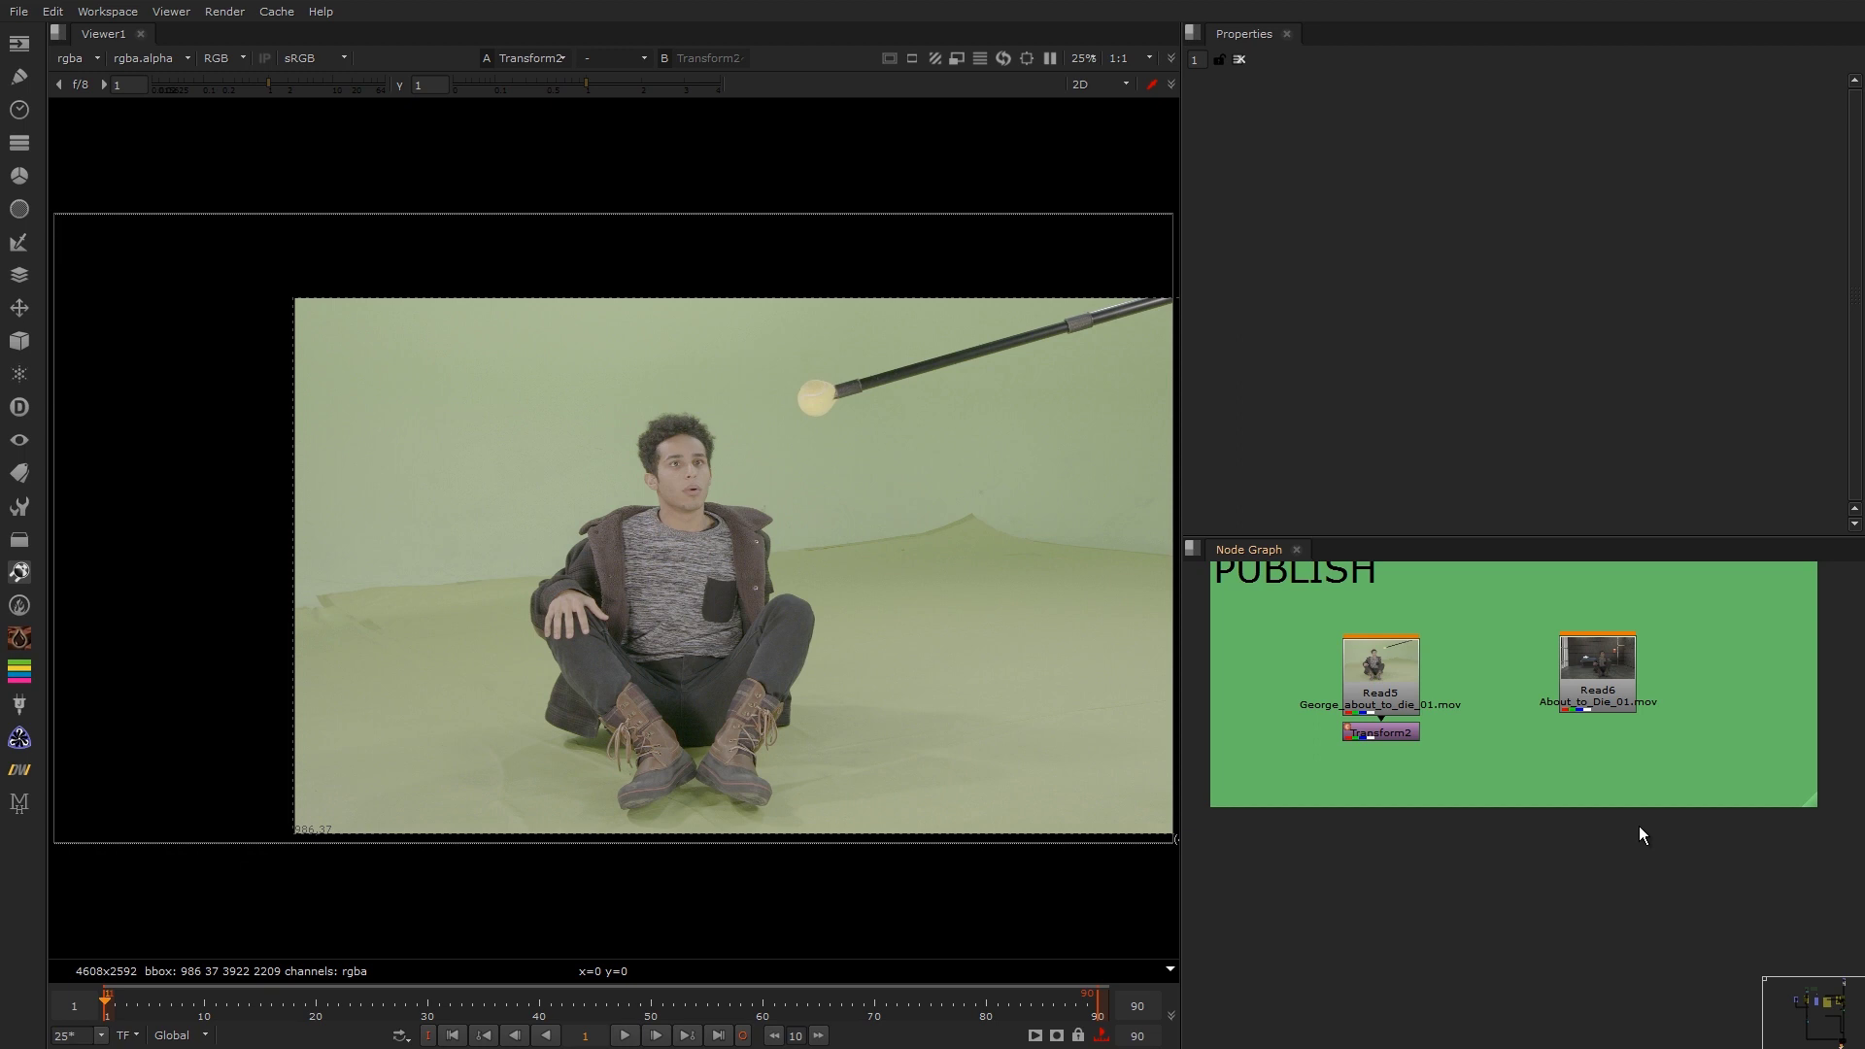
# Step: Play back the transformed greenscreen clip to examine the actor's movement, and stop the playback
pyautogui.press('l')
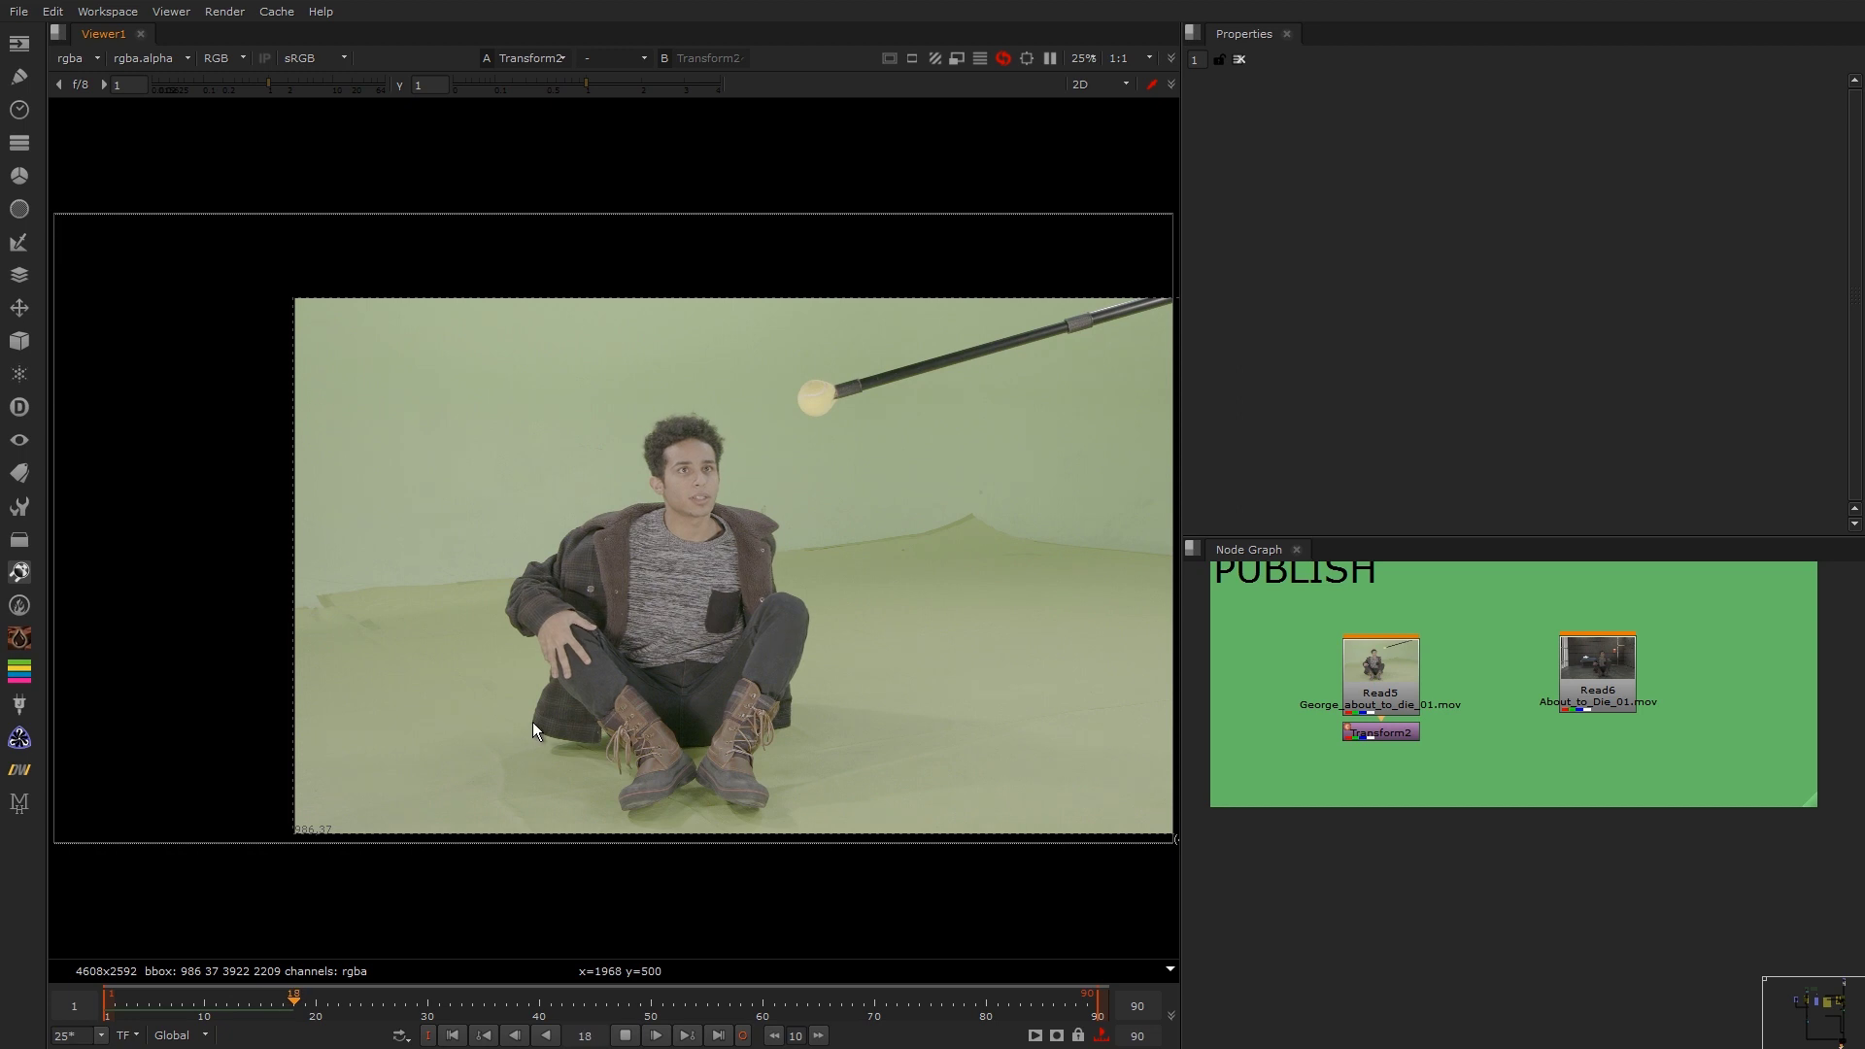
pyautogui.keyDown('ctrl'); pyautogui.keyDown('shift'); pyautogui.moveTo(526, 718); pyautogui.dragTo(666, 767); pyautogui.keyUp('shift'); pyautogui.keyUp('ctrl')
pyautogui.keyDown('ctrl'); pyautogui.keyDown('shift'); pyautogui.moveTo(956, 824); pyautogui.dragTo(959, 860); pyautogui.keyUp('shift'); pyautogui.keyUp('ctrl')
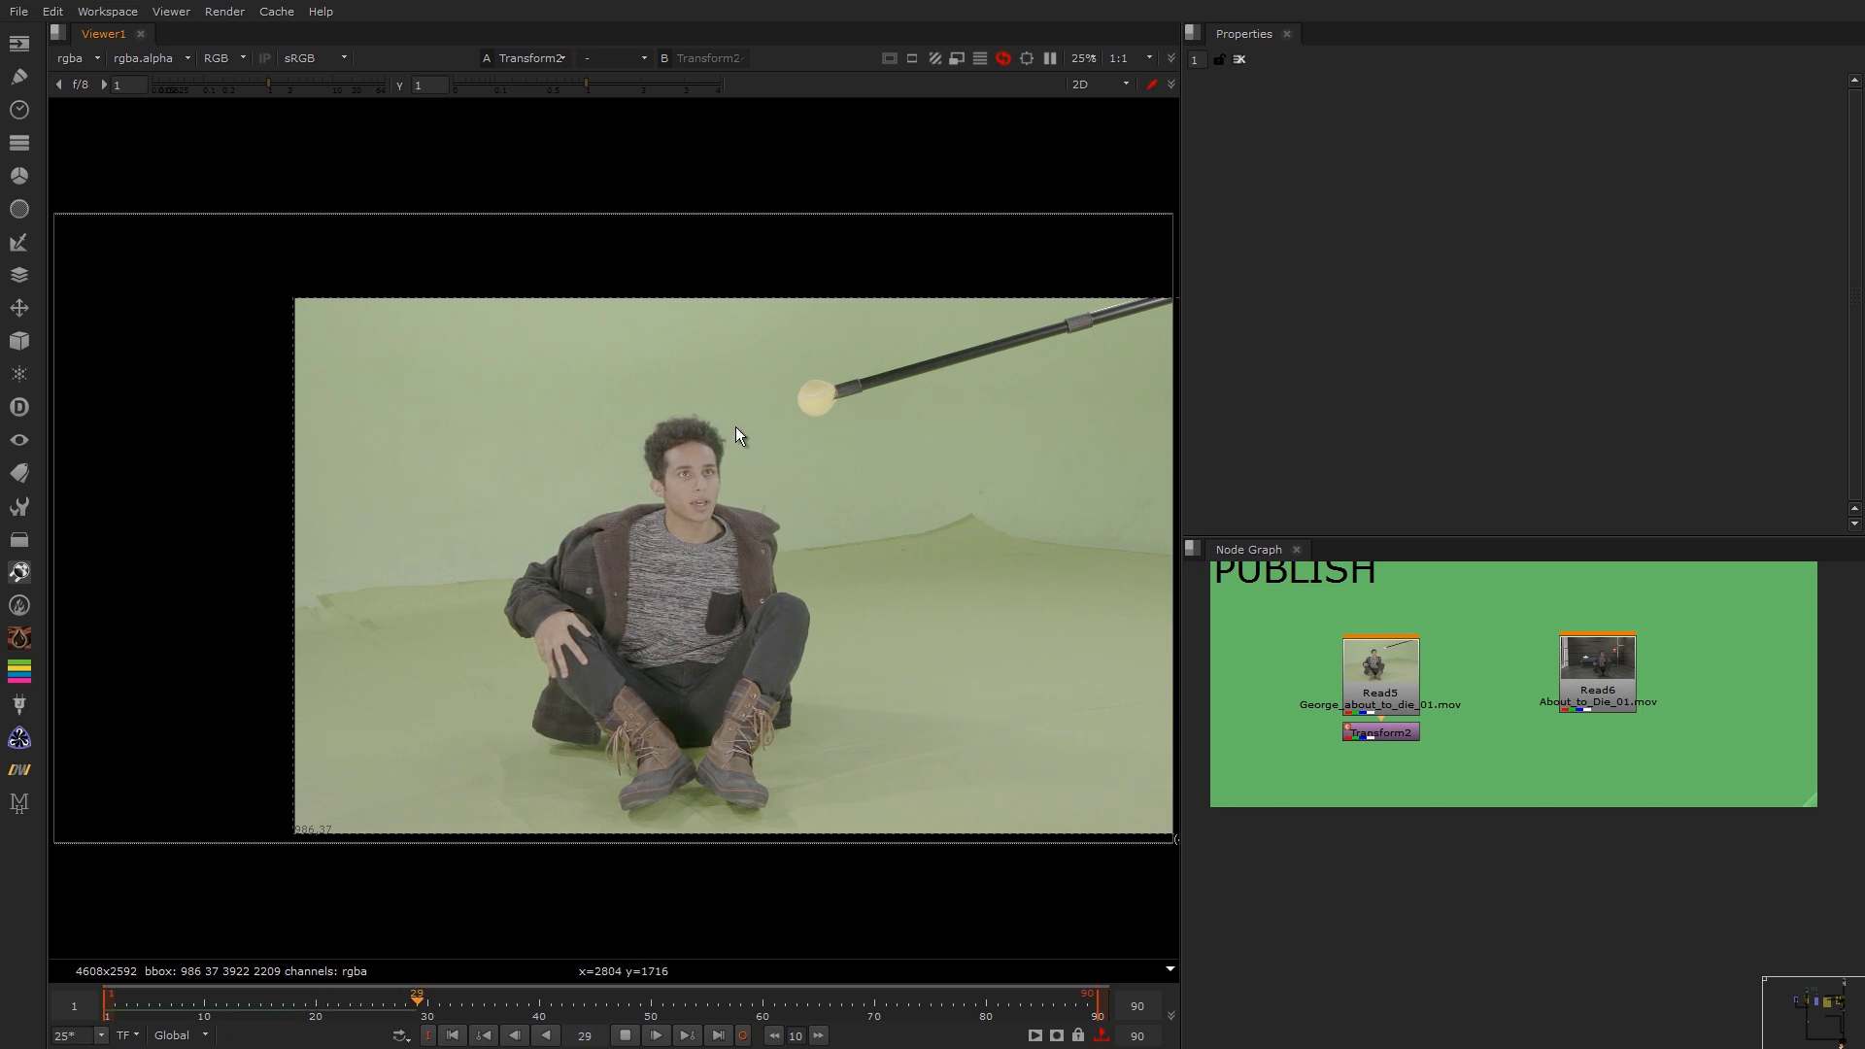
pyautogui.moveTo(738, 434); pyautogui.dragTo(539, 606)
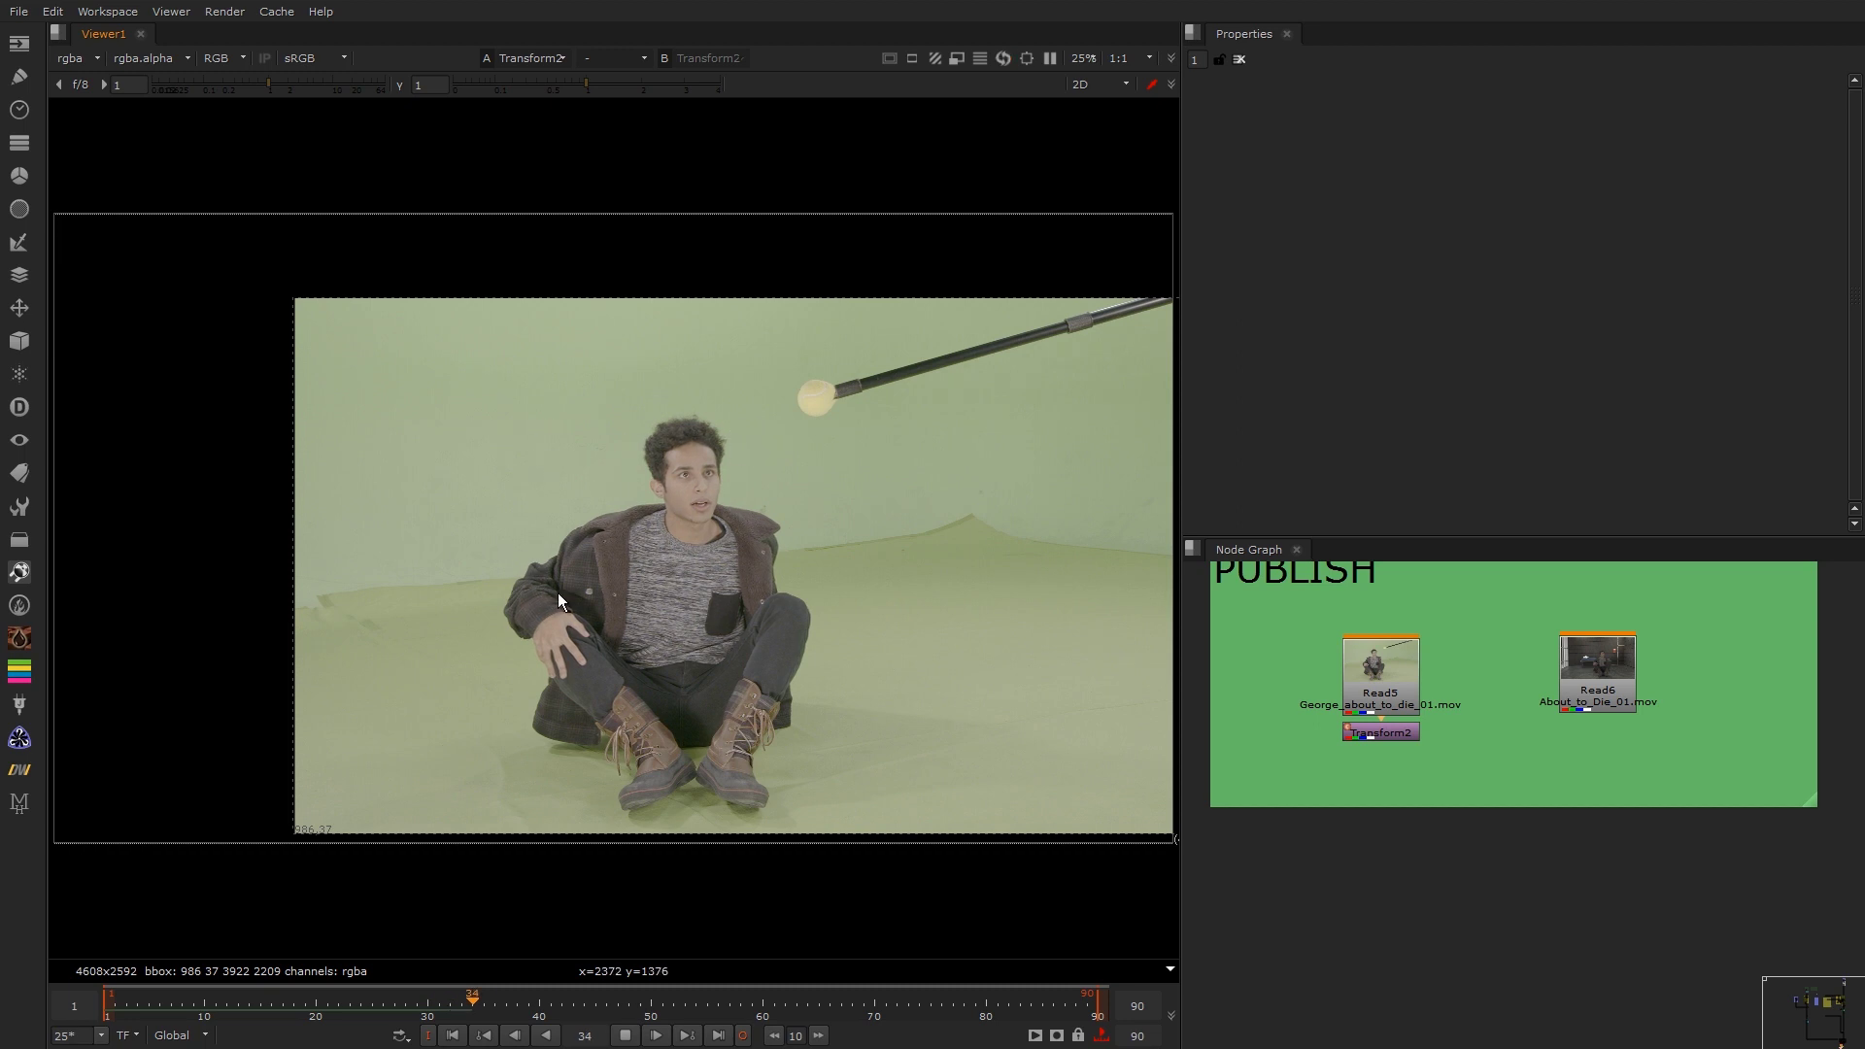
pyautogui.keyDown('ctrl'); pyautogui.keyDown('shift'); pyautogui.moveTo(770, 448); pyautogui.dragTo(559, 632); pyautogui.keyUp('shift'); pyautogui.keyUp('ctrl')
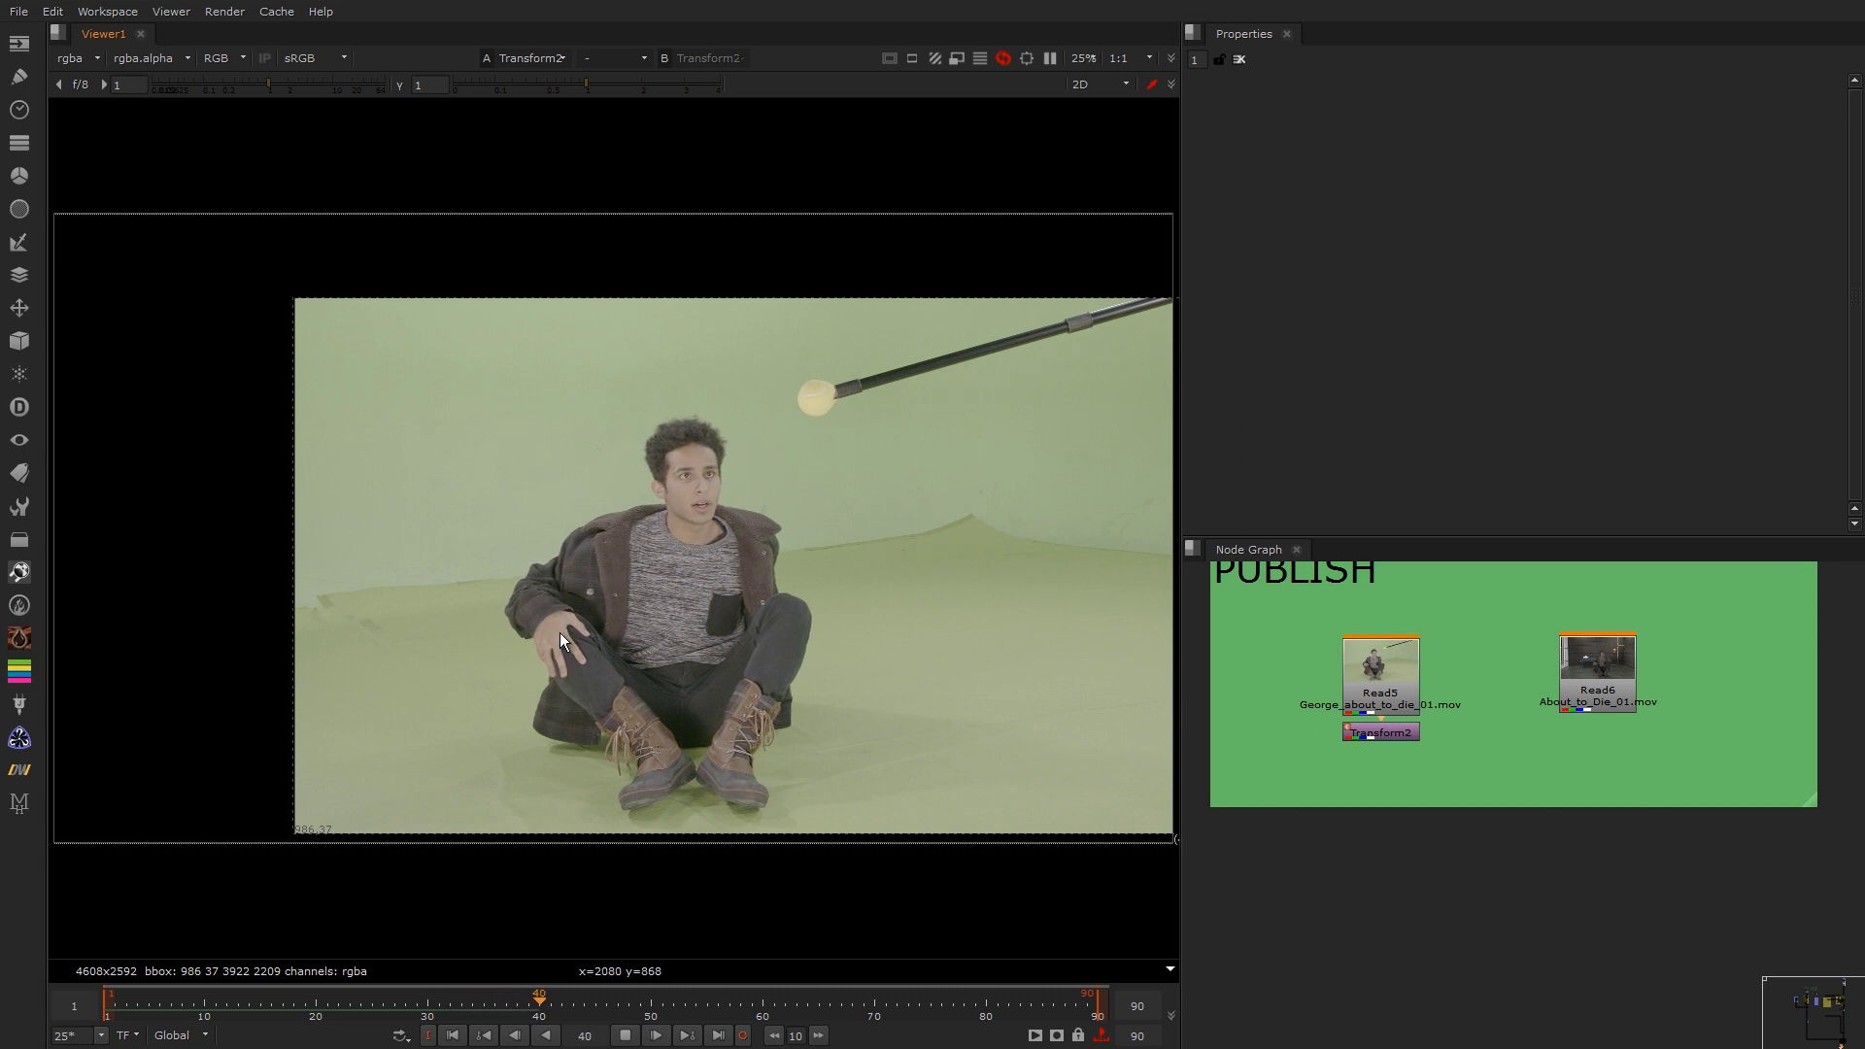
pyautogui.click(137, 1010)
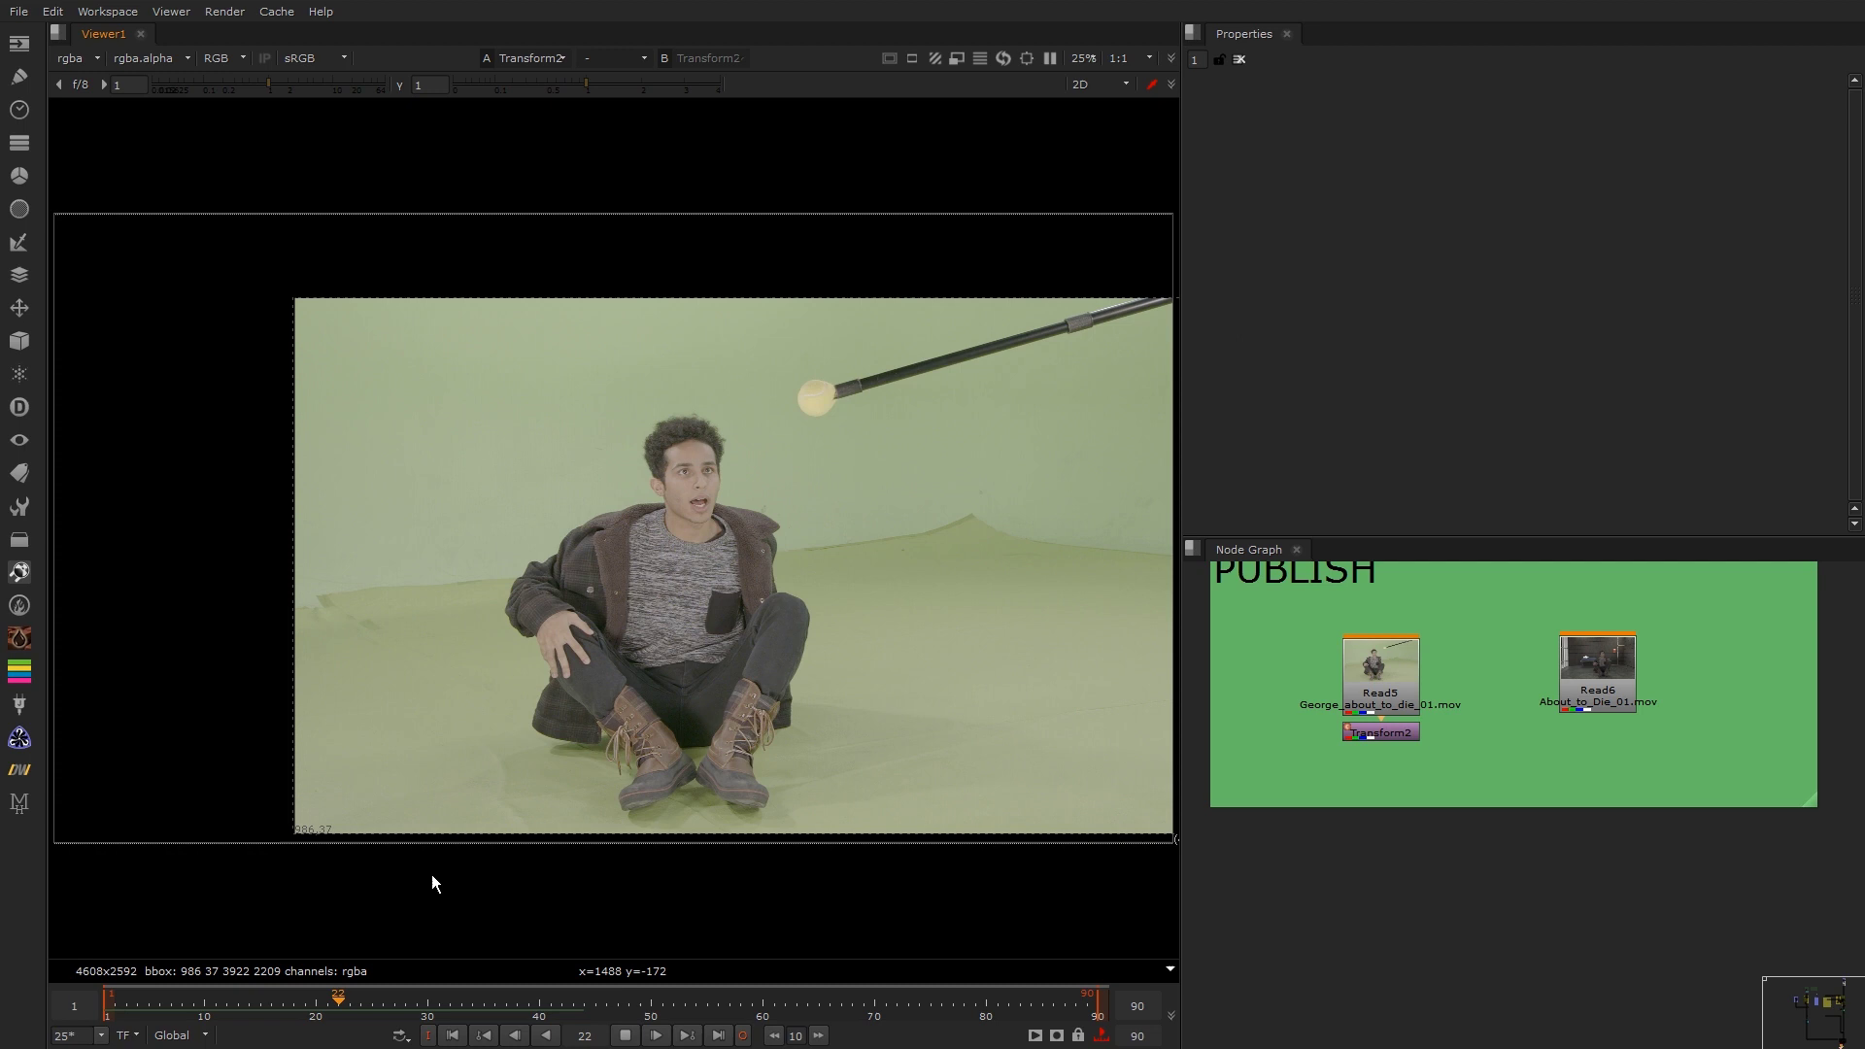
pyautogui.click(137, 1010)
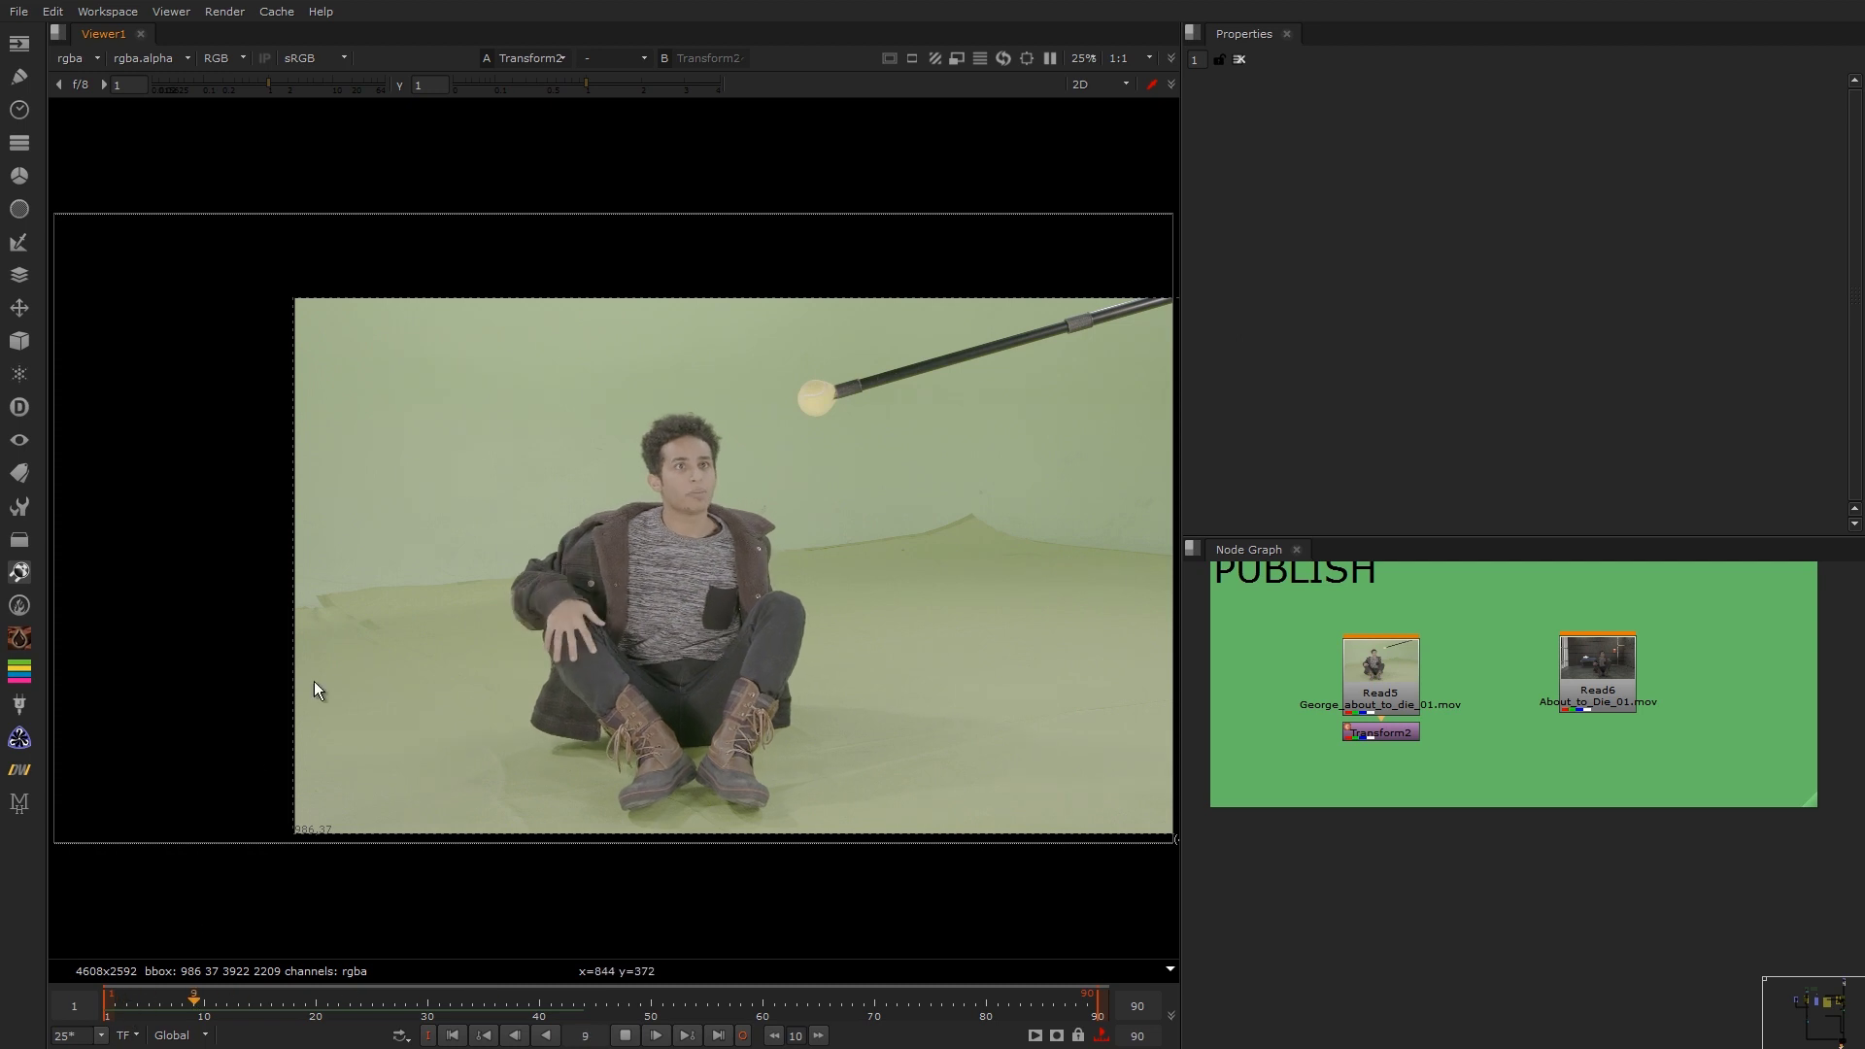
pyautogui.press('k')
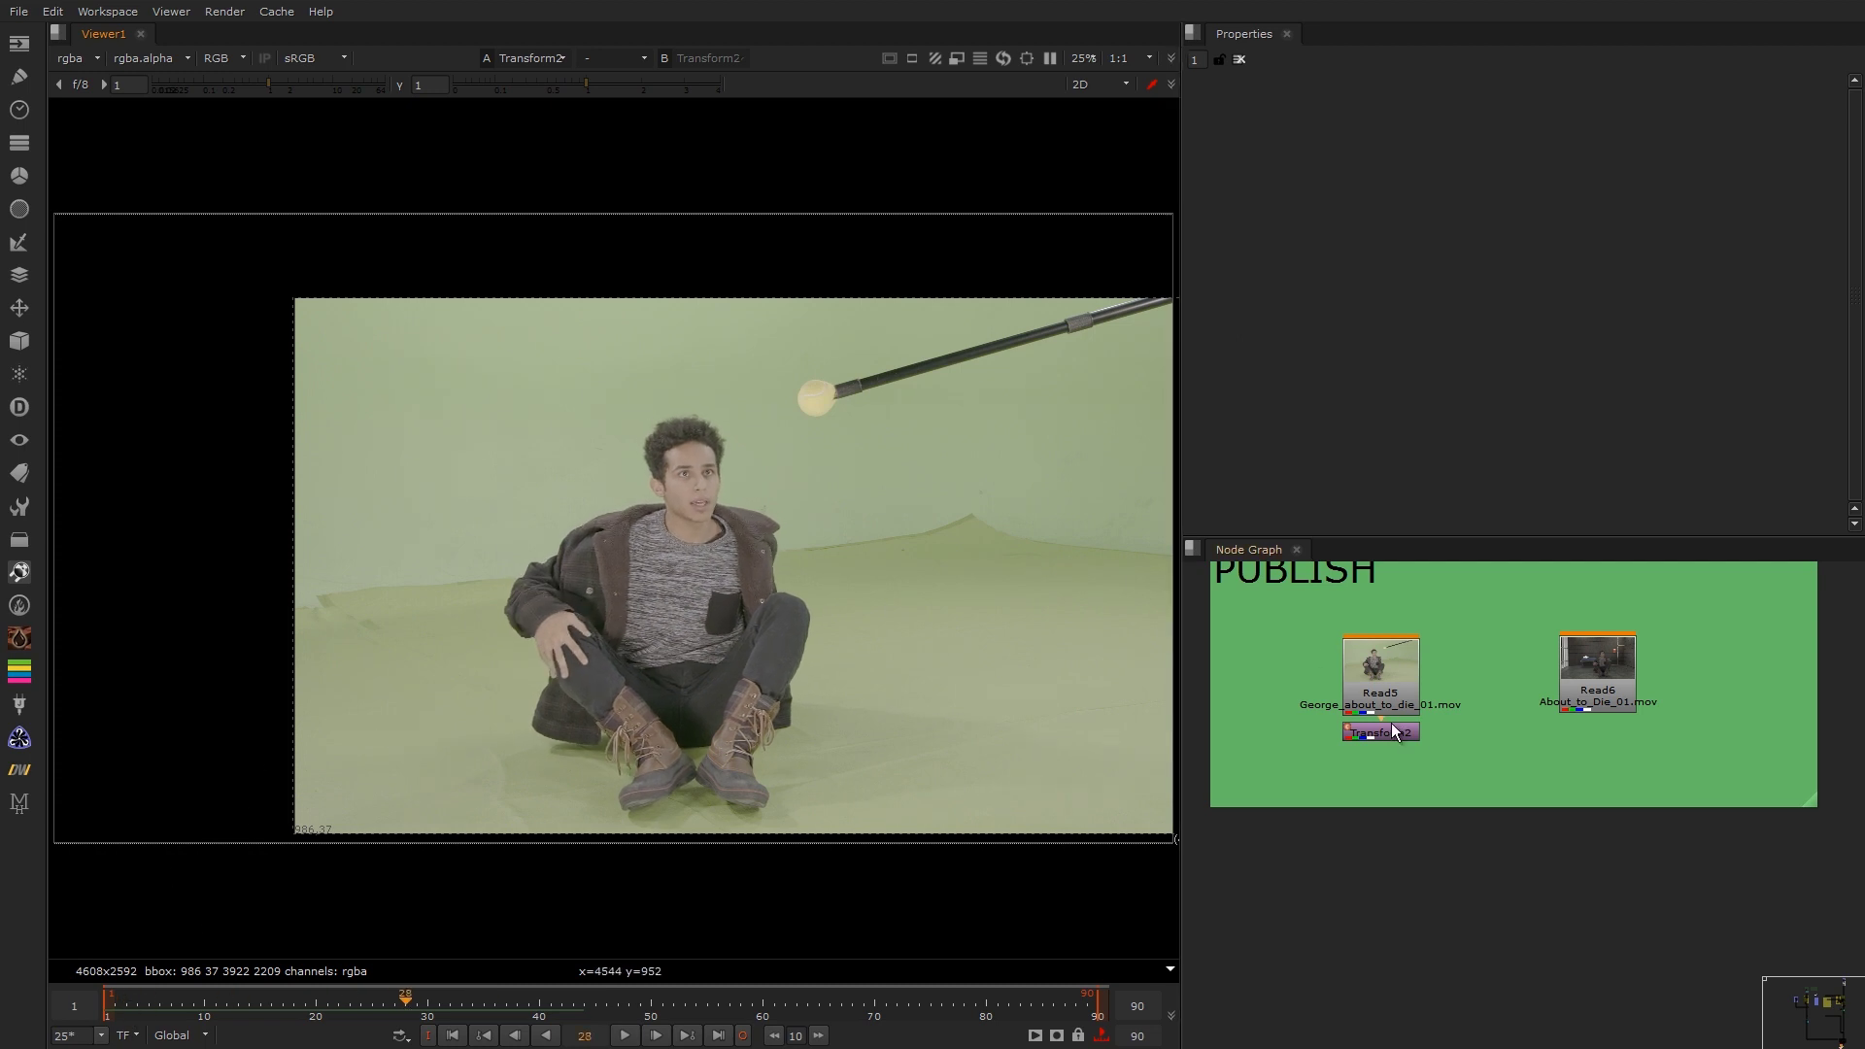
# Step: Move the Transform2 node slightly farther below Read5 in the PUBLISH backdrop
pyautogui.moveTo(1395, 736); pyautogui.dragTo(1396, 761)
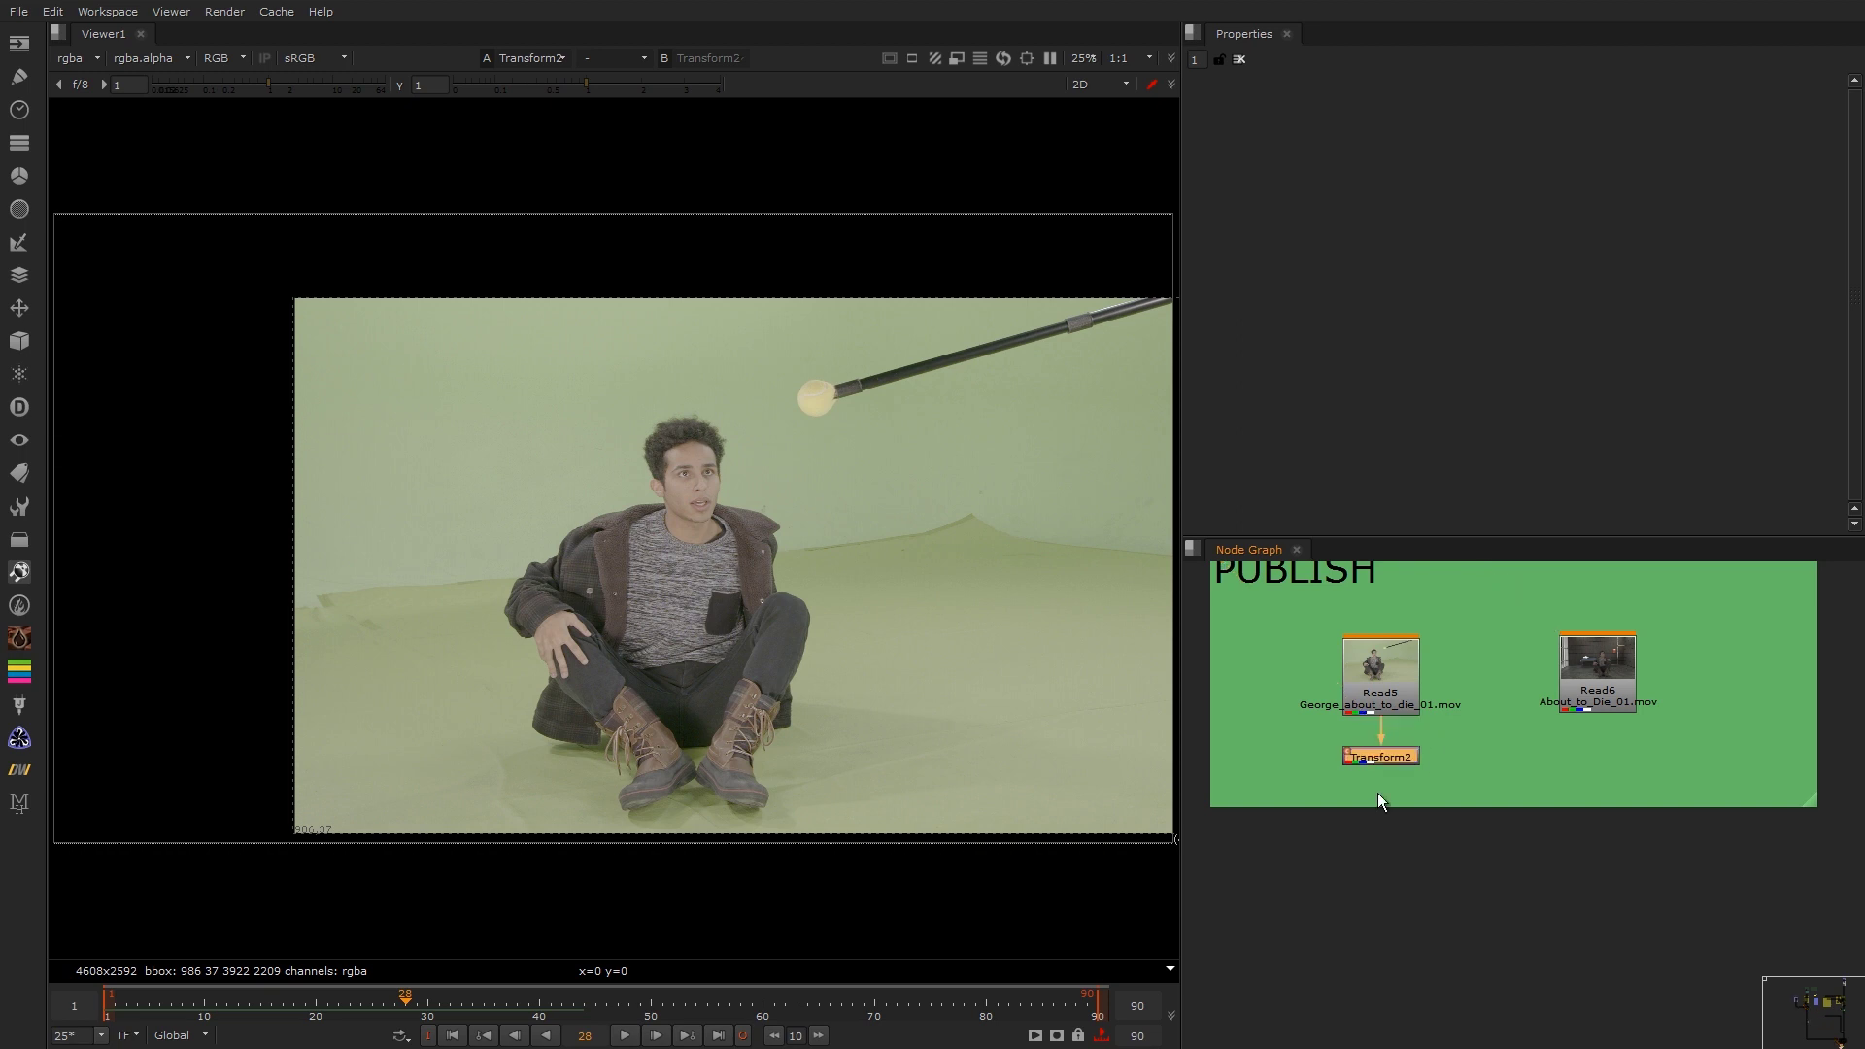
pyautogui.click(1241, 730)
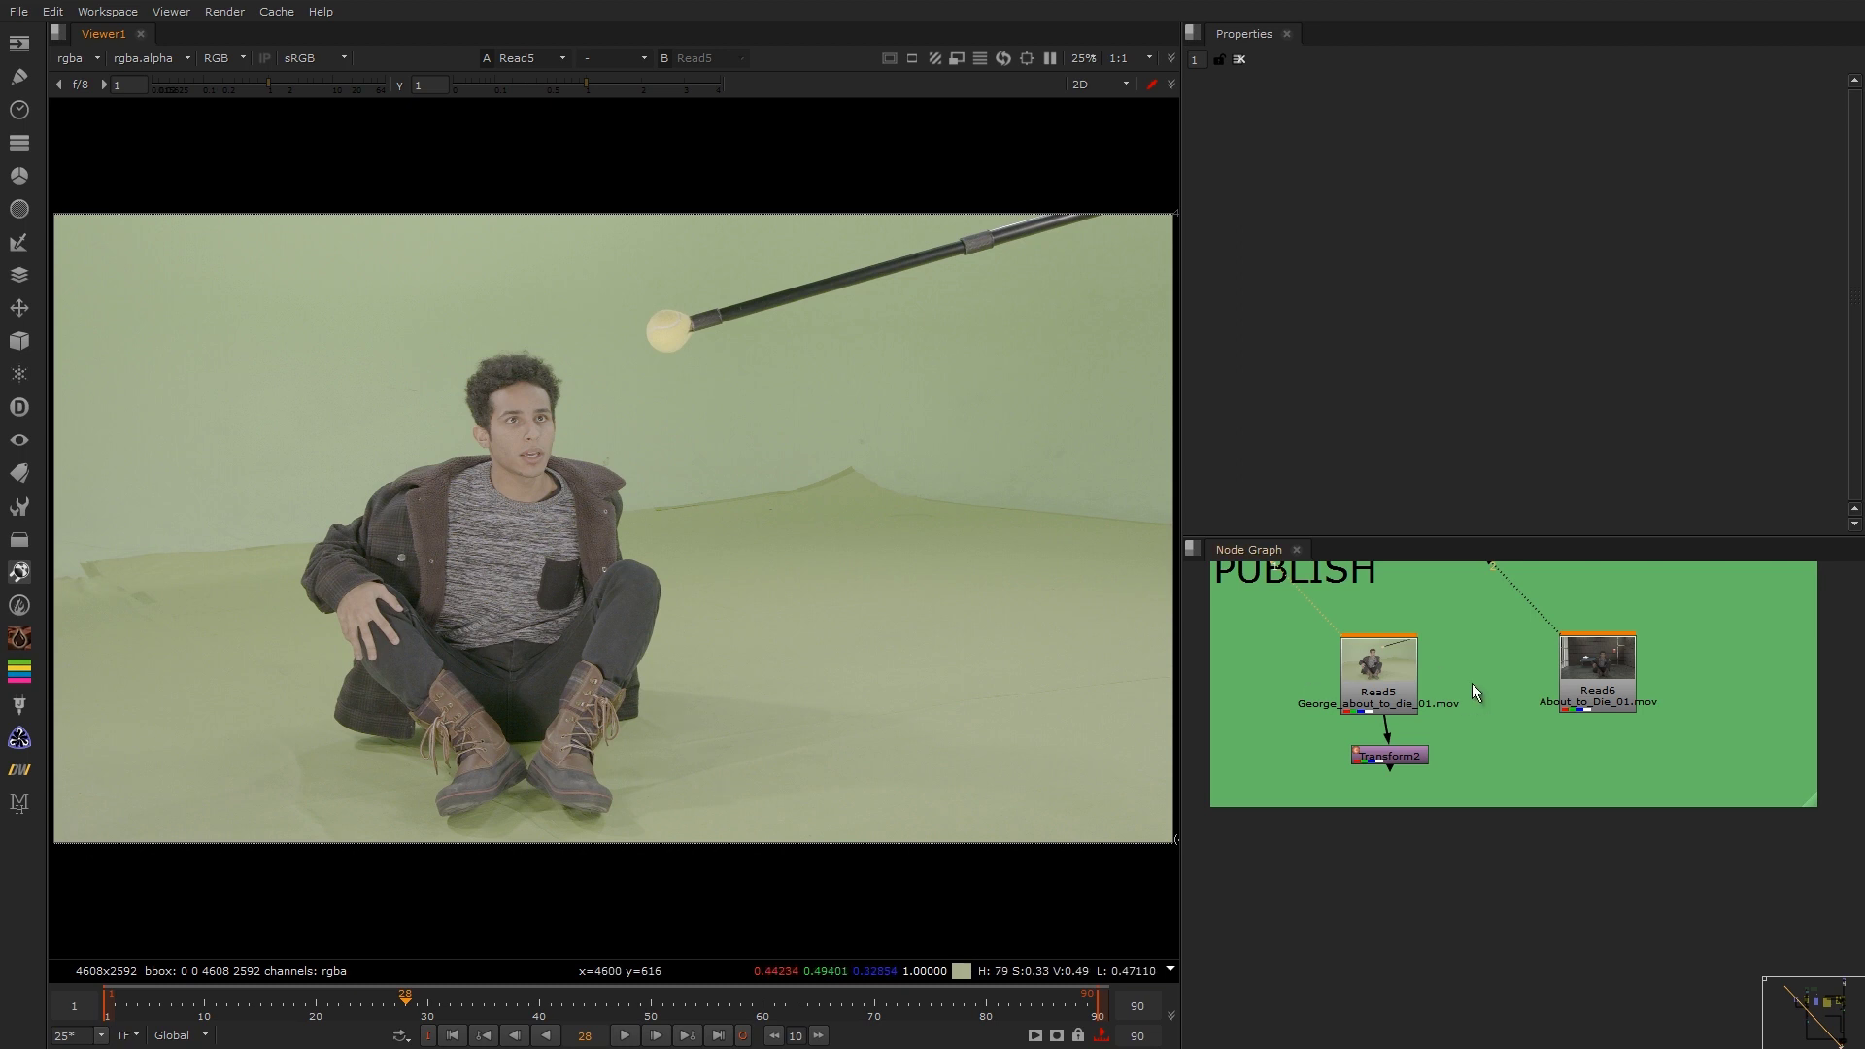
pyautogui.moveTo(1408, 758); pyautogui.dragTo(1381, 764)
# Step: Assign Transform2 to viewer input 1 and Read6 to viewer input 2, and compare the greenscreen plate with the finished composite
pyautogui.press('1')
pyautogui.click(1591, 690)
pyautogui.press('2')
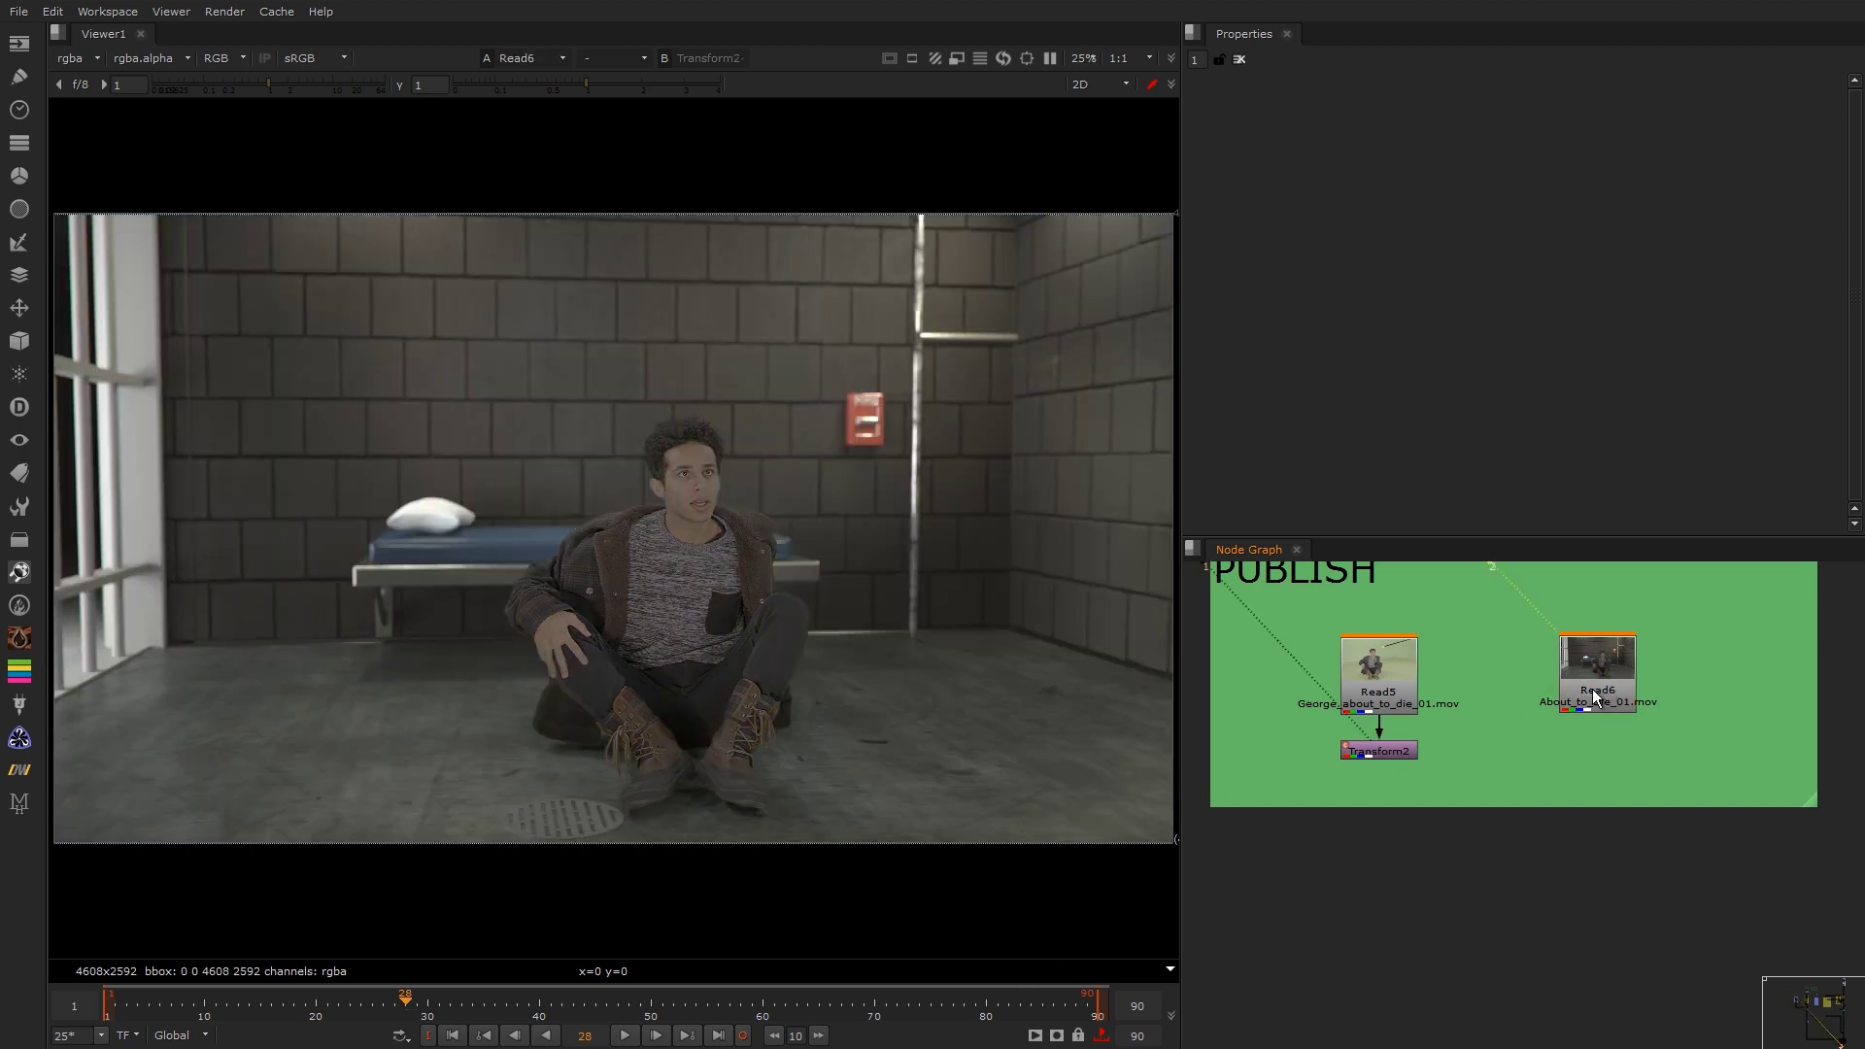
pyautogui.press('1')
pyautogui.press('2')
pyautogui.press('1')
# Step: Compare the shoes and their ground contact up close between the greenscreen plate and the finished composite
pyautogui.keyDown('alt'); pyautogui.moveTo(583, 788); pyautogui.dragTo(684, 616, button='middle'); pyautogui.keyUp('alt')
pyautogui.press('2')
pyautogui.press('1')
pyautogui.press('2')
pyautogui.press('1')
pyautogui.press('2')
pyautogui.press('1')
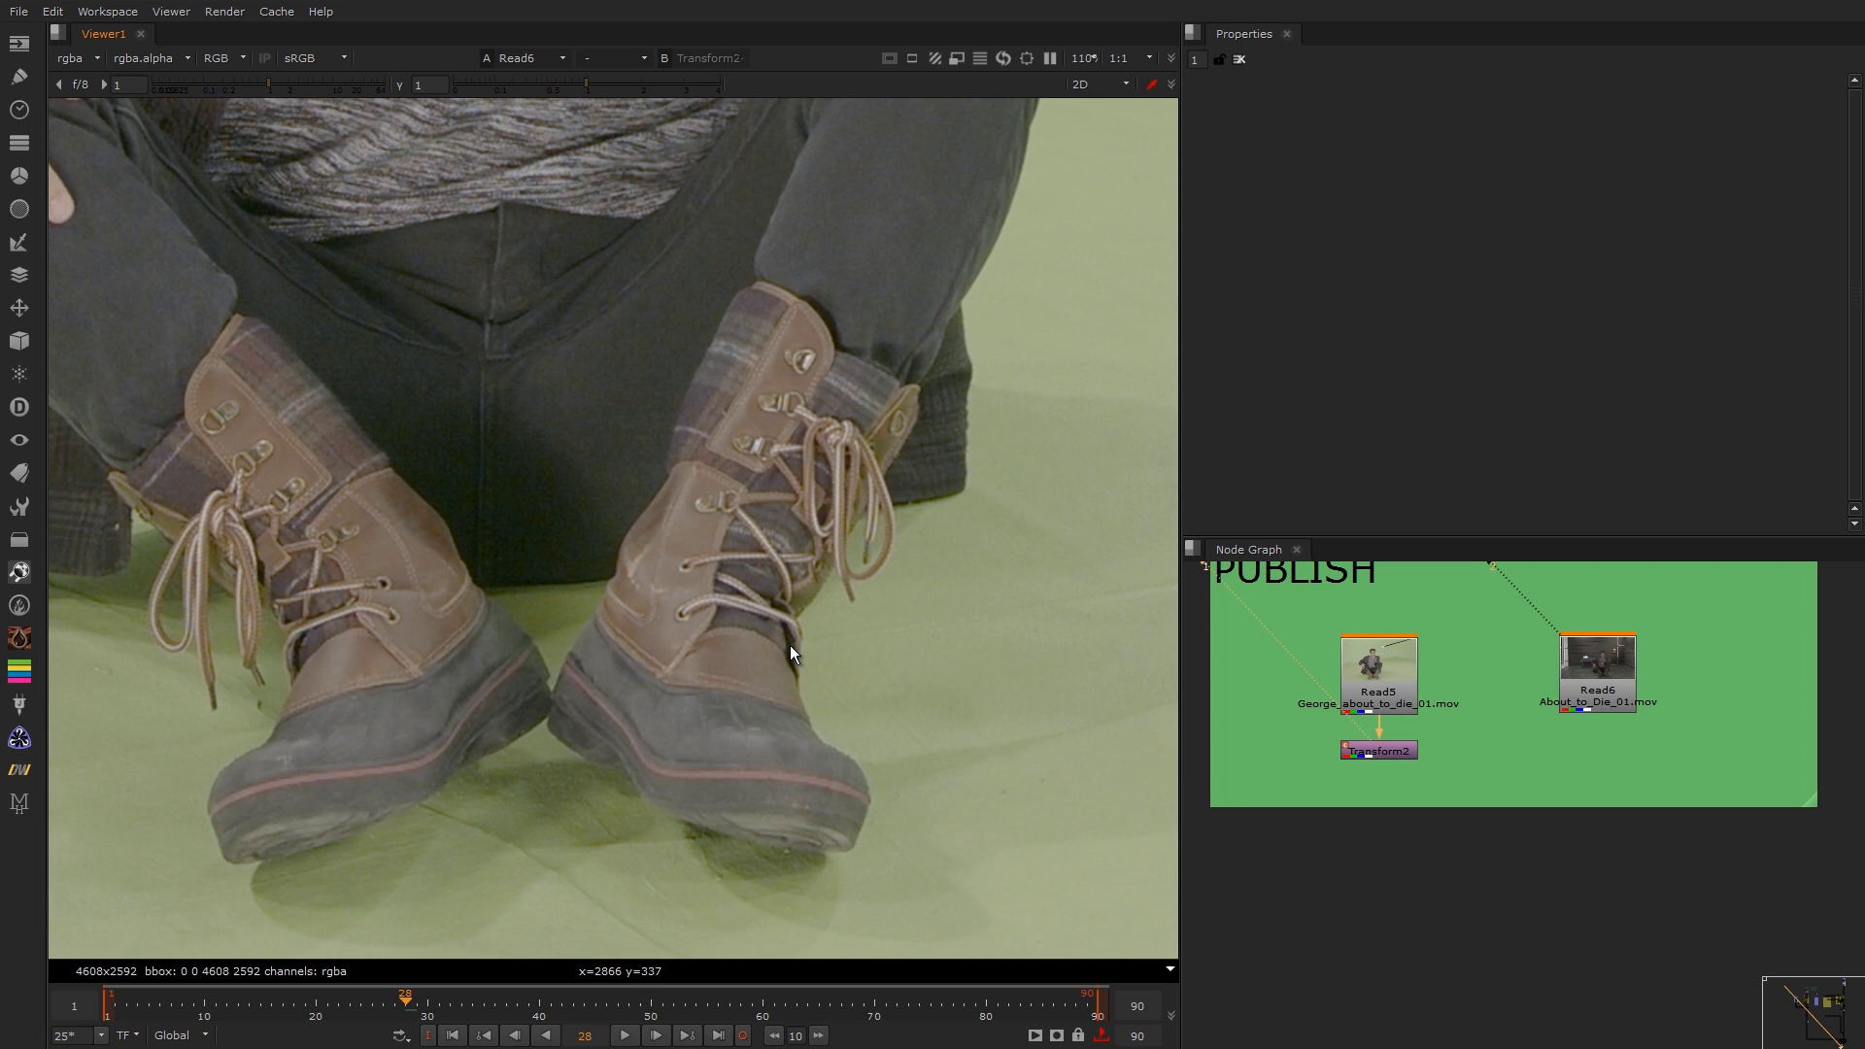
pyautogui.press('2')
pyautogui.press('1')
pyautogui.press('2')
pyautogui.press('f')
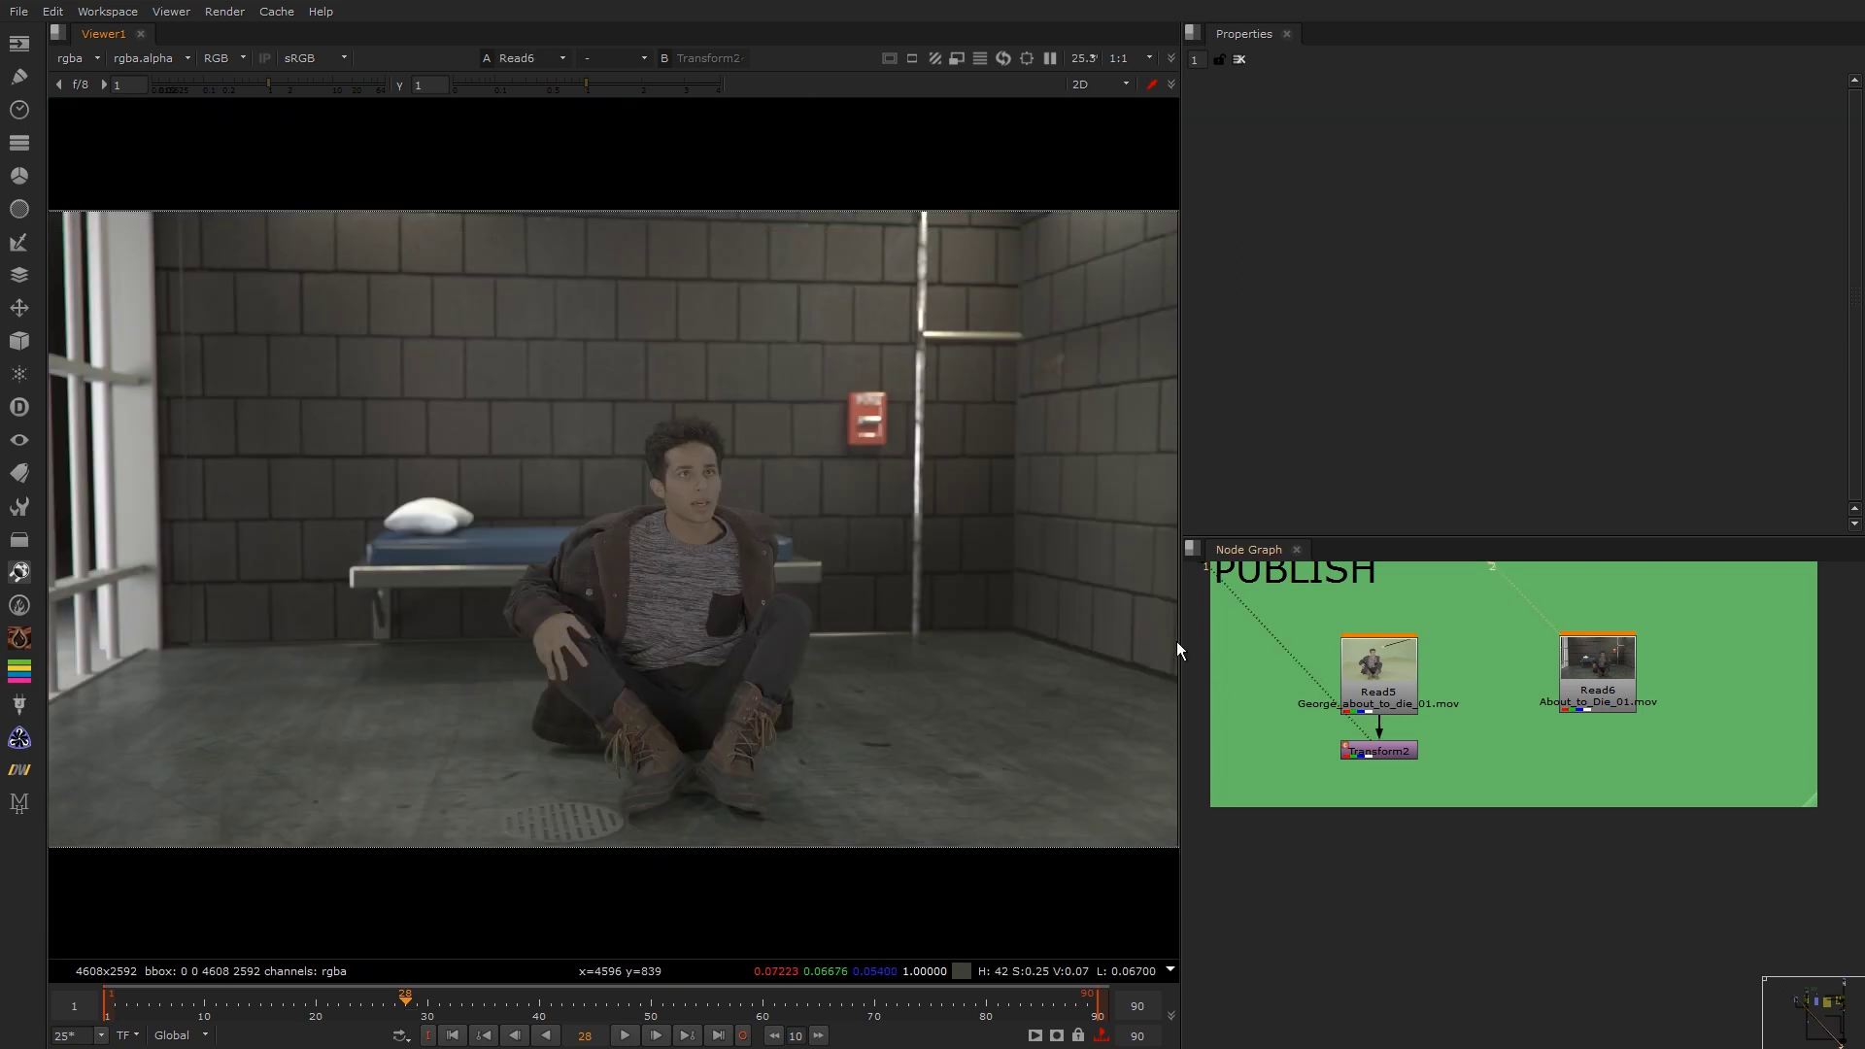
# Step: Compare the full frame of the Transform2 plate with the Read6 composite
pyautogui.press('1')
pyautogui.press('2')
pyautogui.press('1')
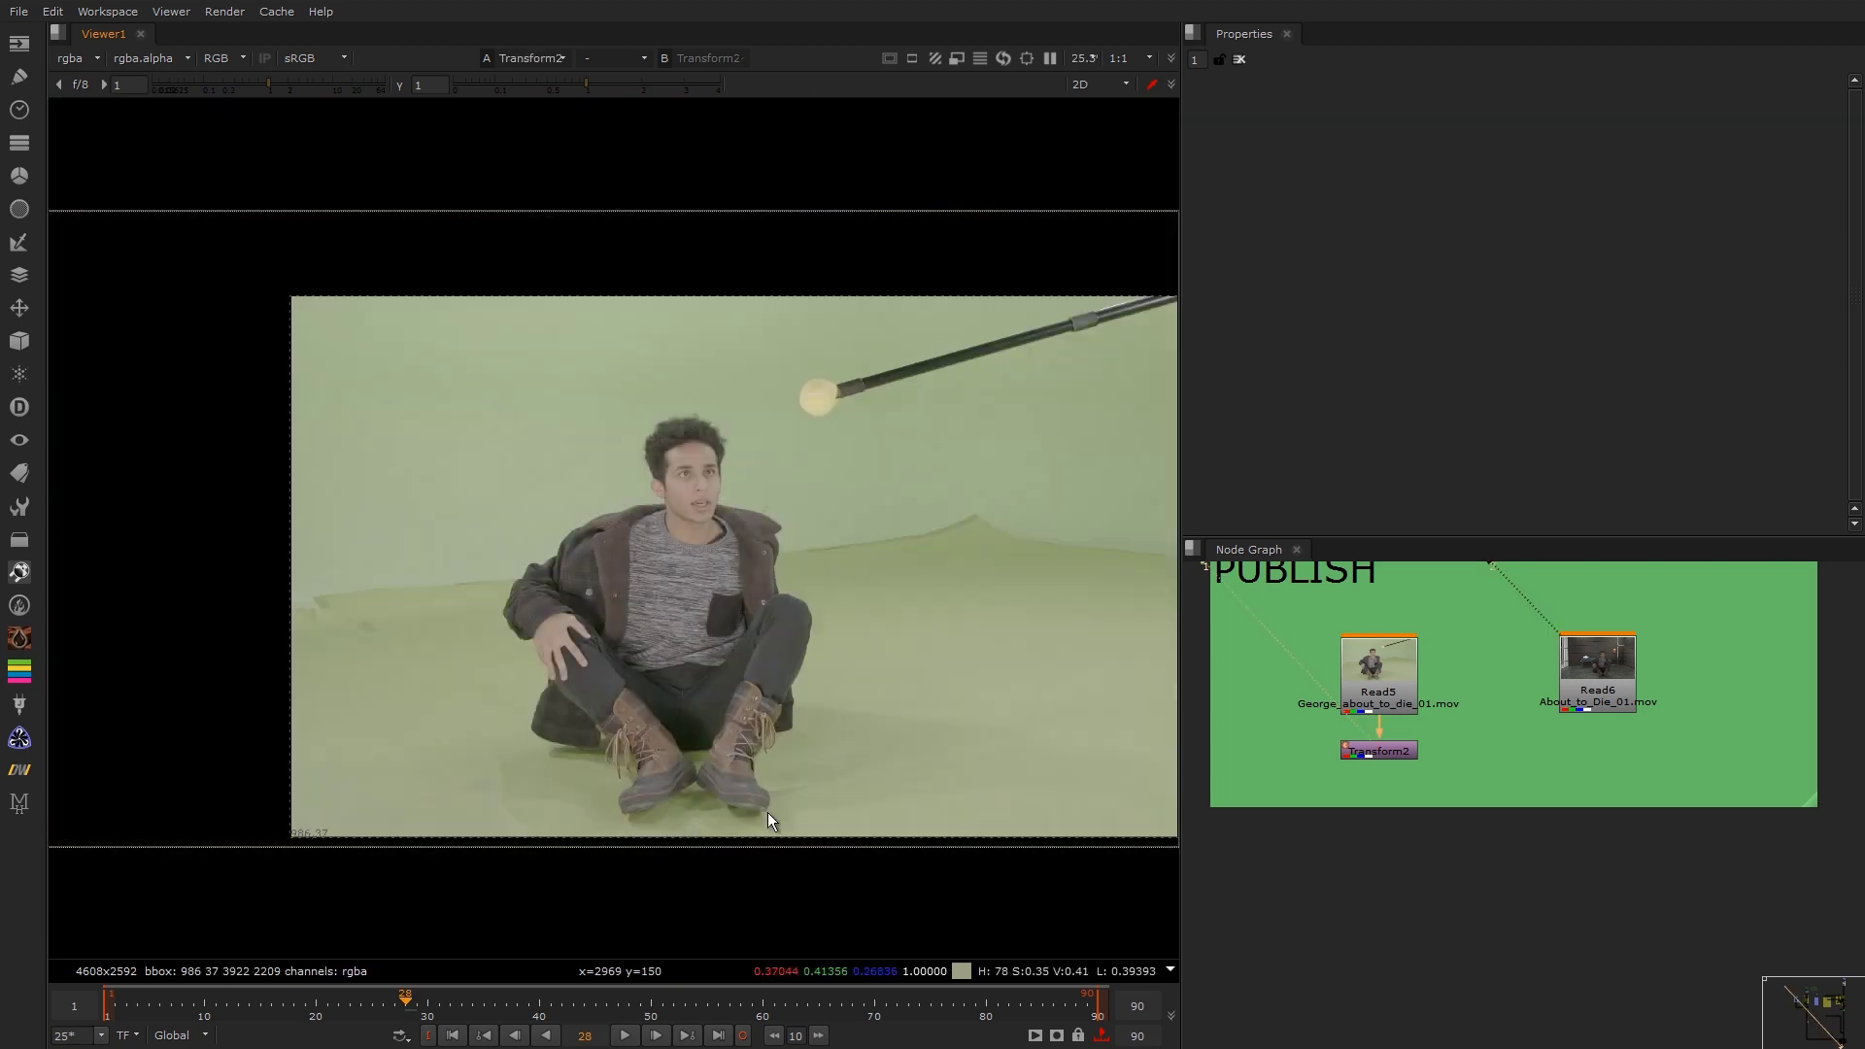
pyautogui.press('2')
pyautogui.press('1')
pyautogui.press('2')
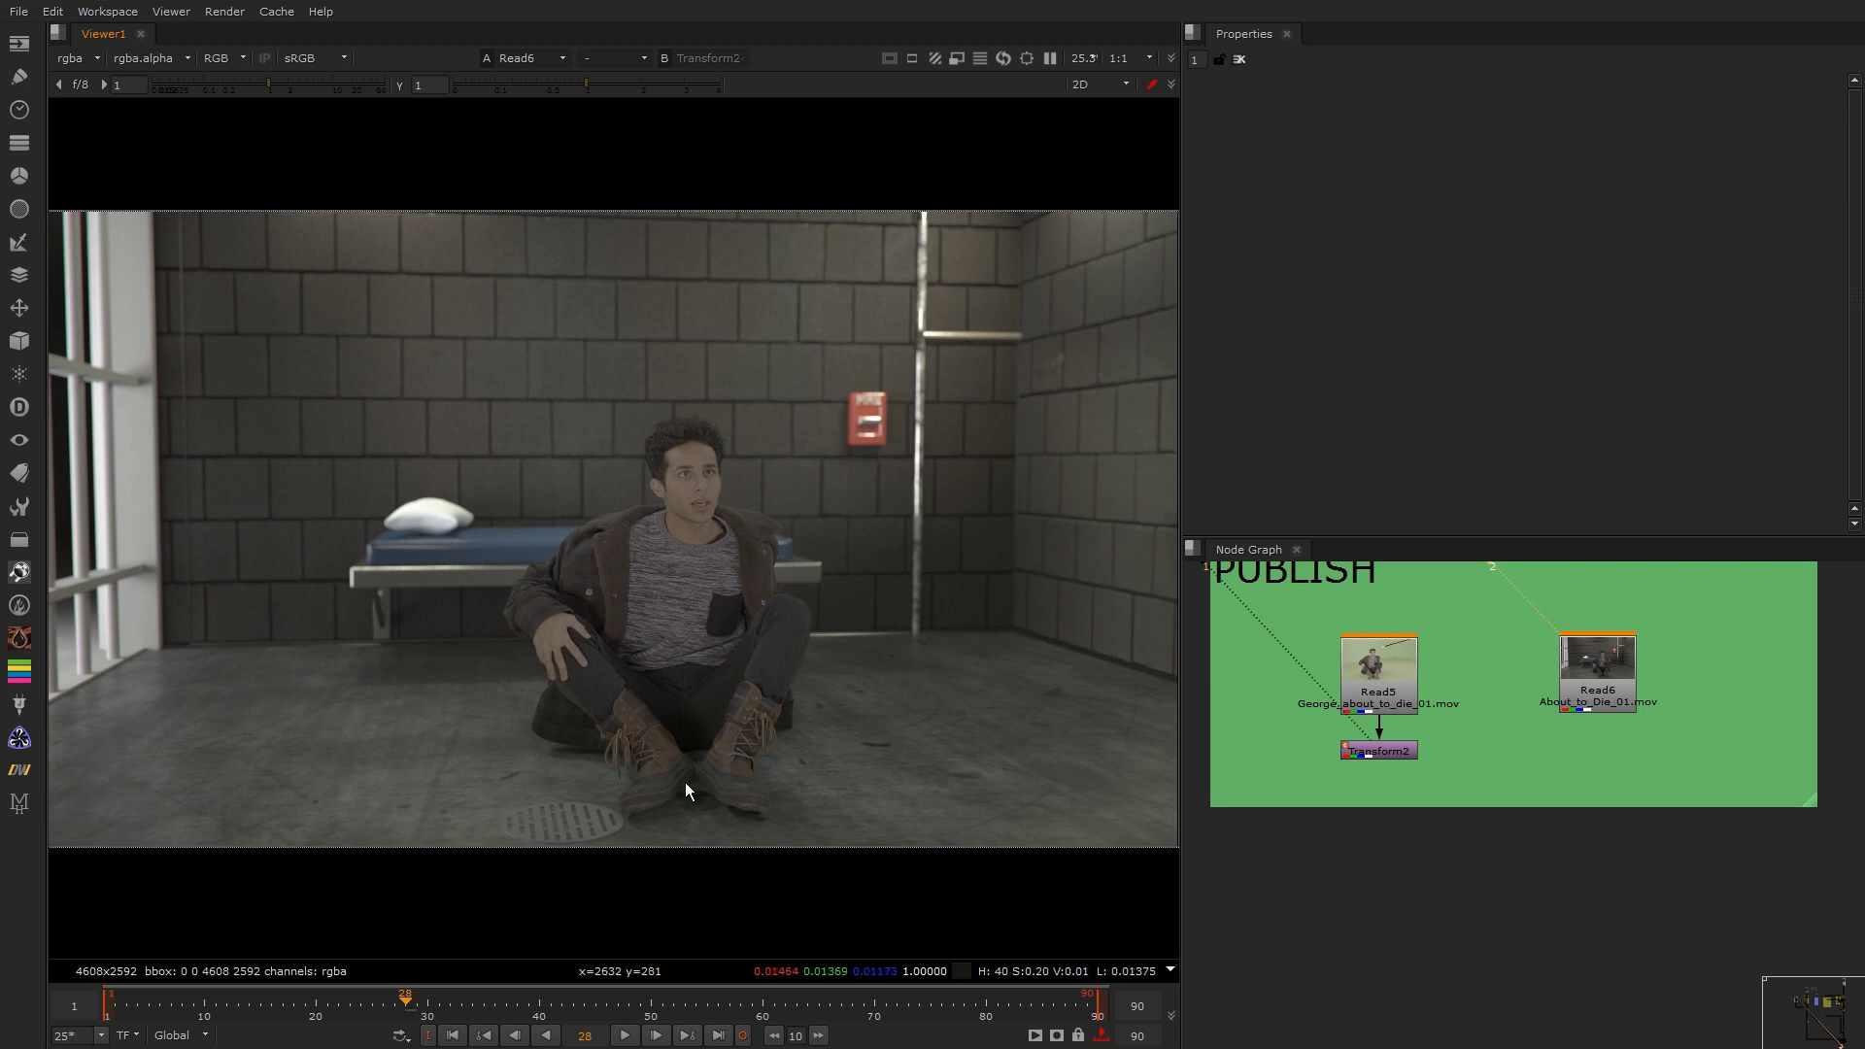
# Step: View the Read3 source clip from the Screen Footage backdrop in the viewer
pyautogui.scroll(-5, 1443, 746)
pyautogui.press('space')
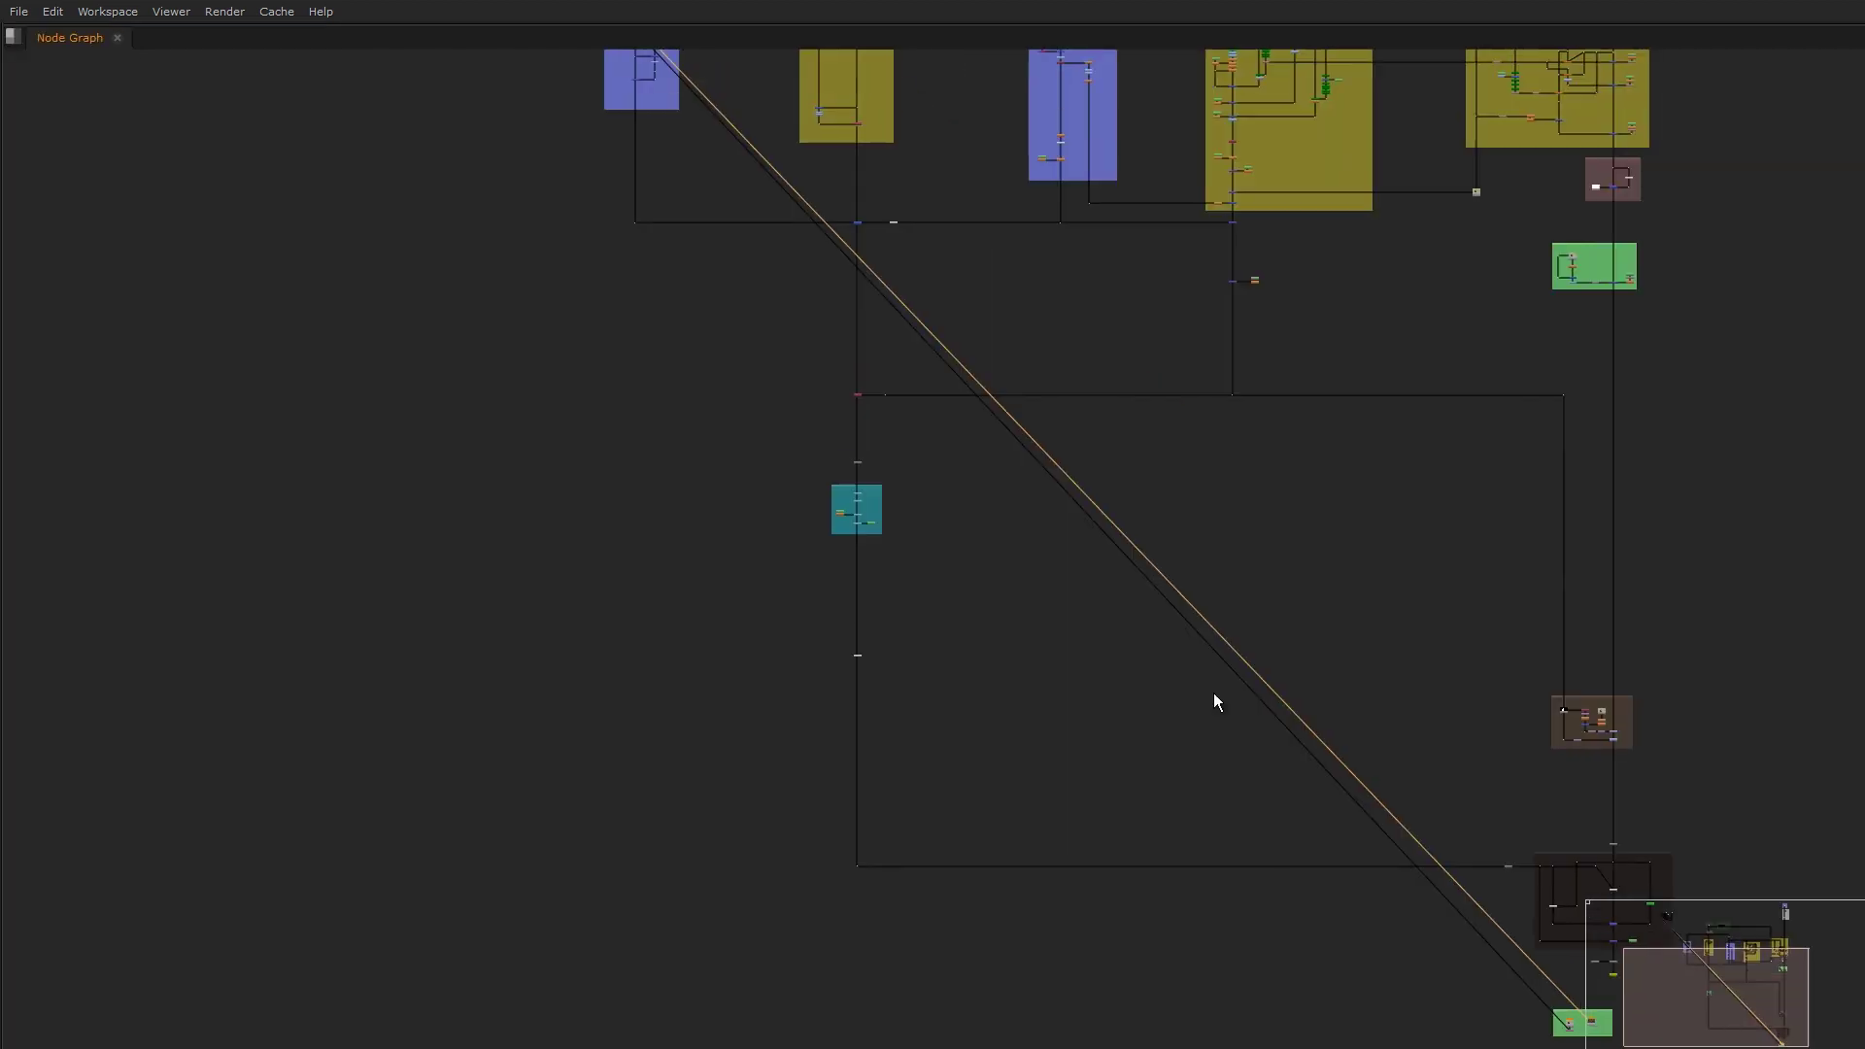
pyautogui.keyDown('alt'); pyautogui.moveTo(957, 295); pyautogui.dragTo(1191, 284, button='middle'); pyautogui.keyUp('alt')
pyautogui.click(1163, 200)
pyautogui.press('1')
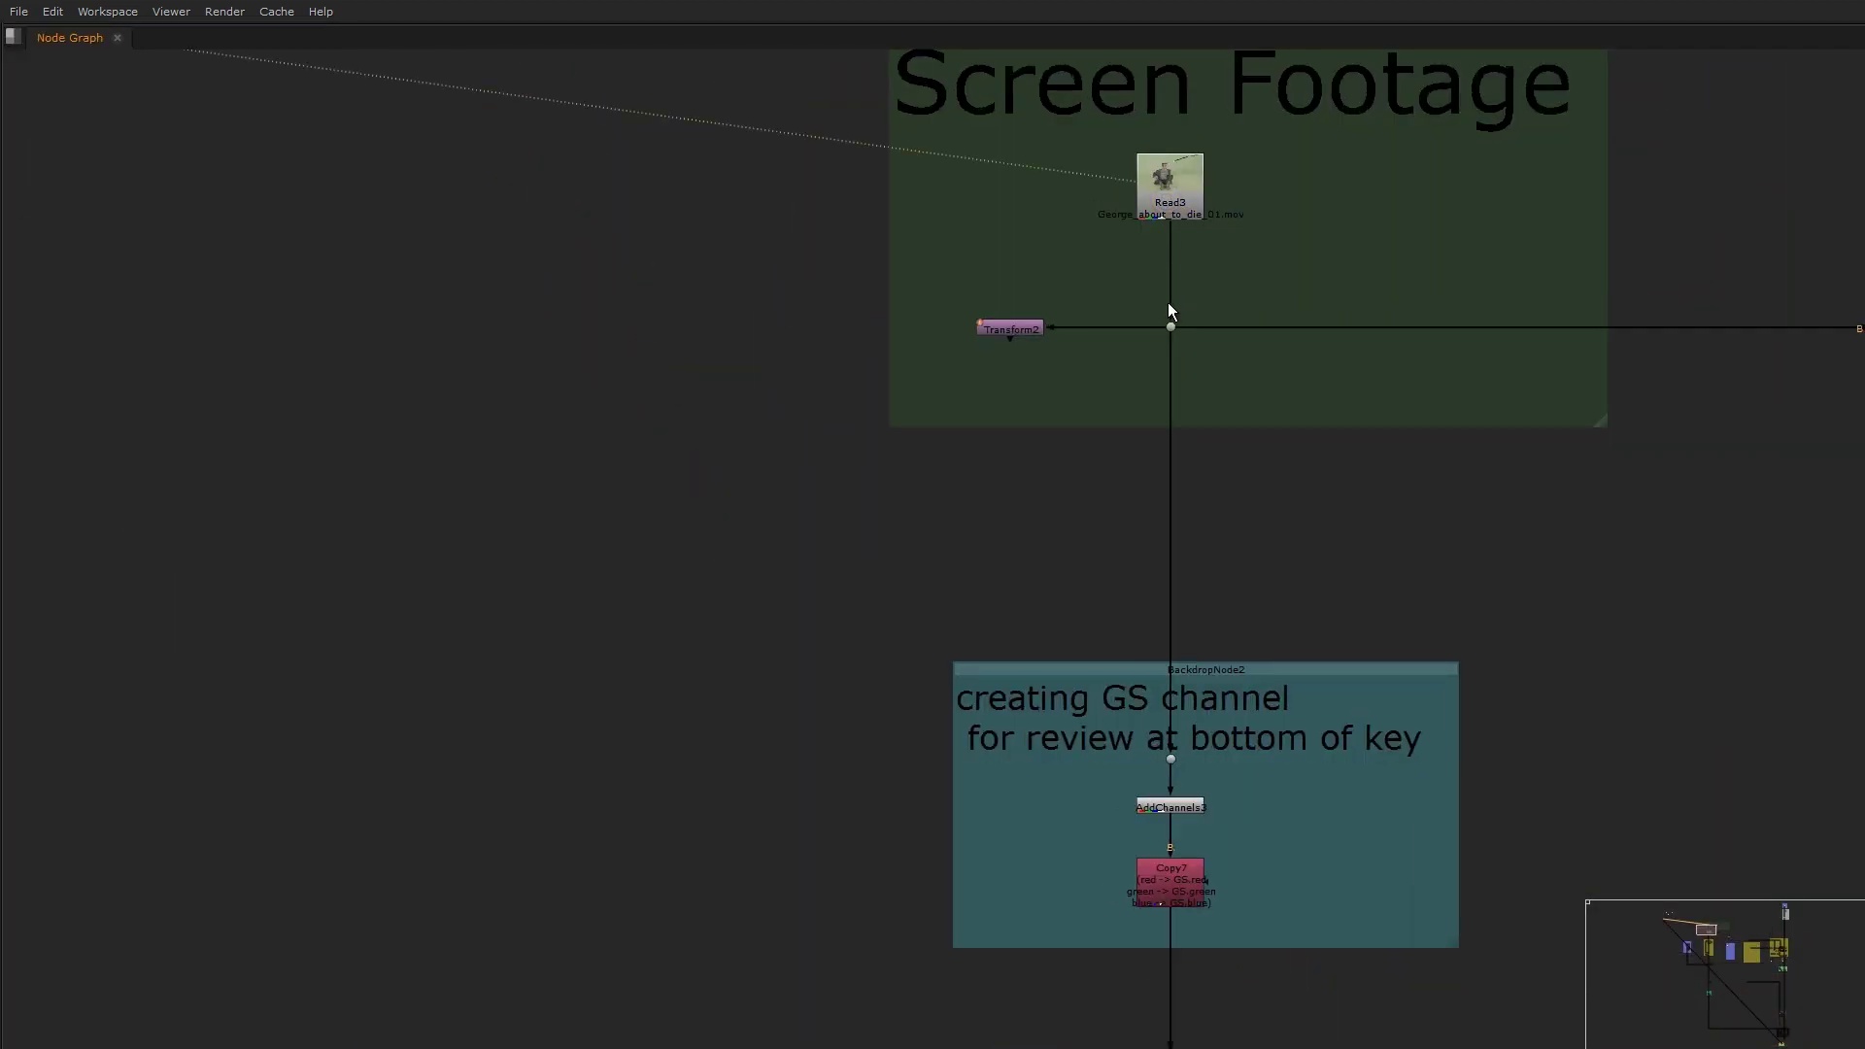
pyautogui.press('space')
# Step: View the Copy2 node with the matte overlay on, and examine the roto matte around the shoes up close
pyautogui.scroll(-6, 1541, 742)
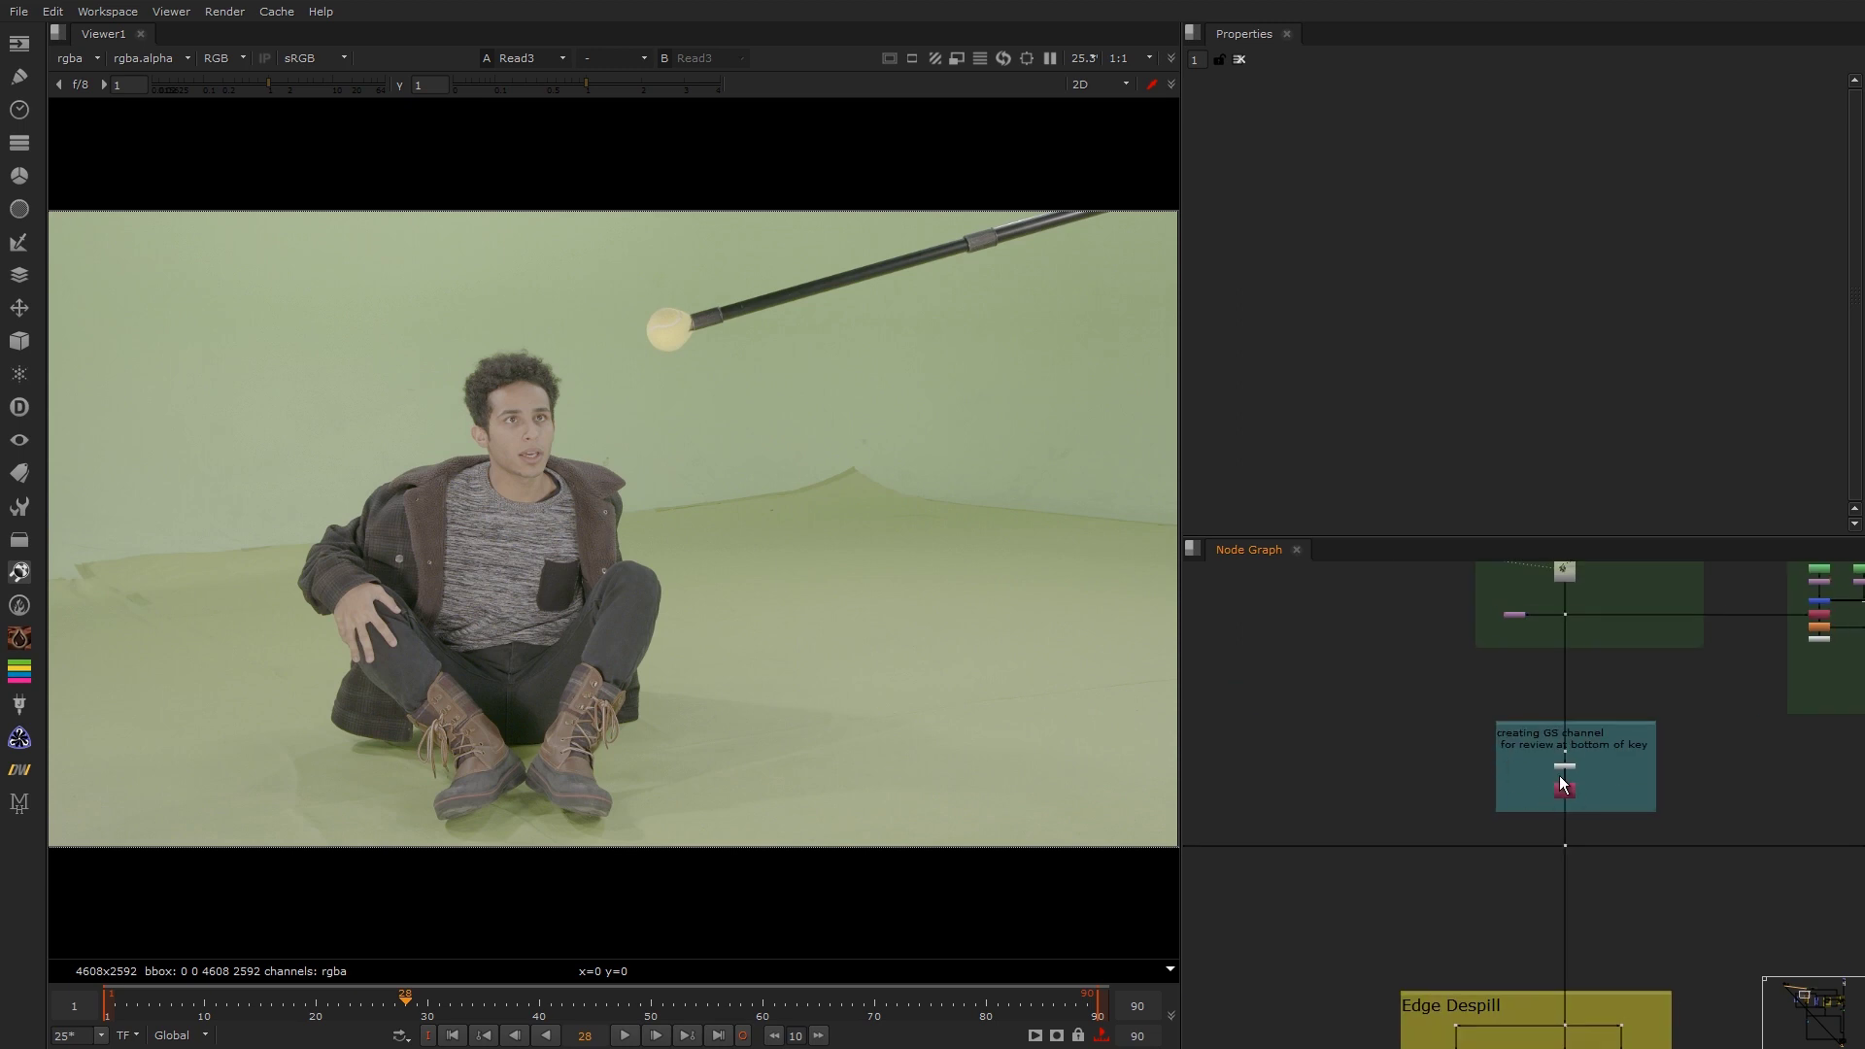
pyautogui.scroll(-3, 1548, 728)
pyautogui.scroll(6, 1536, 663)
pyautogui.click(1560, 664)
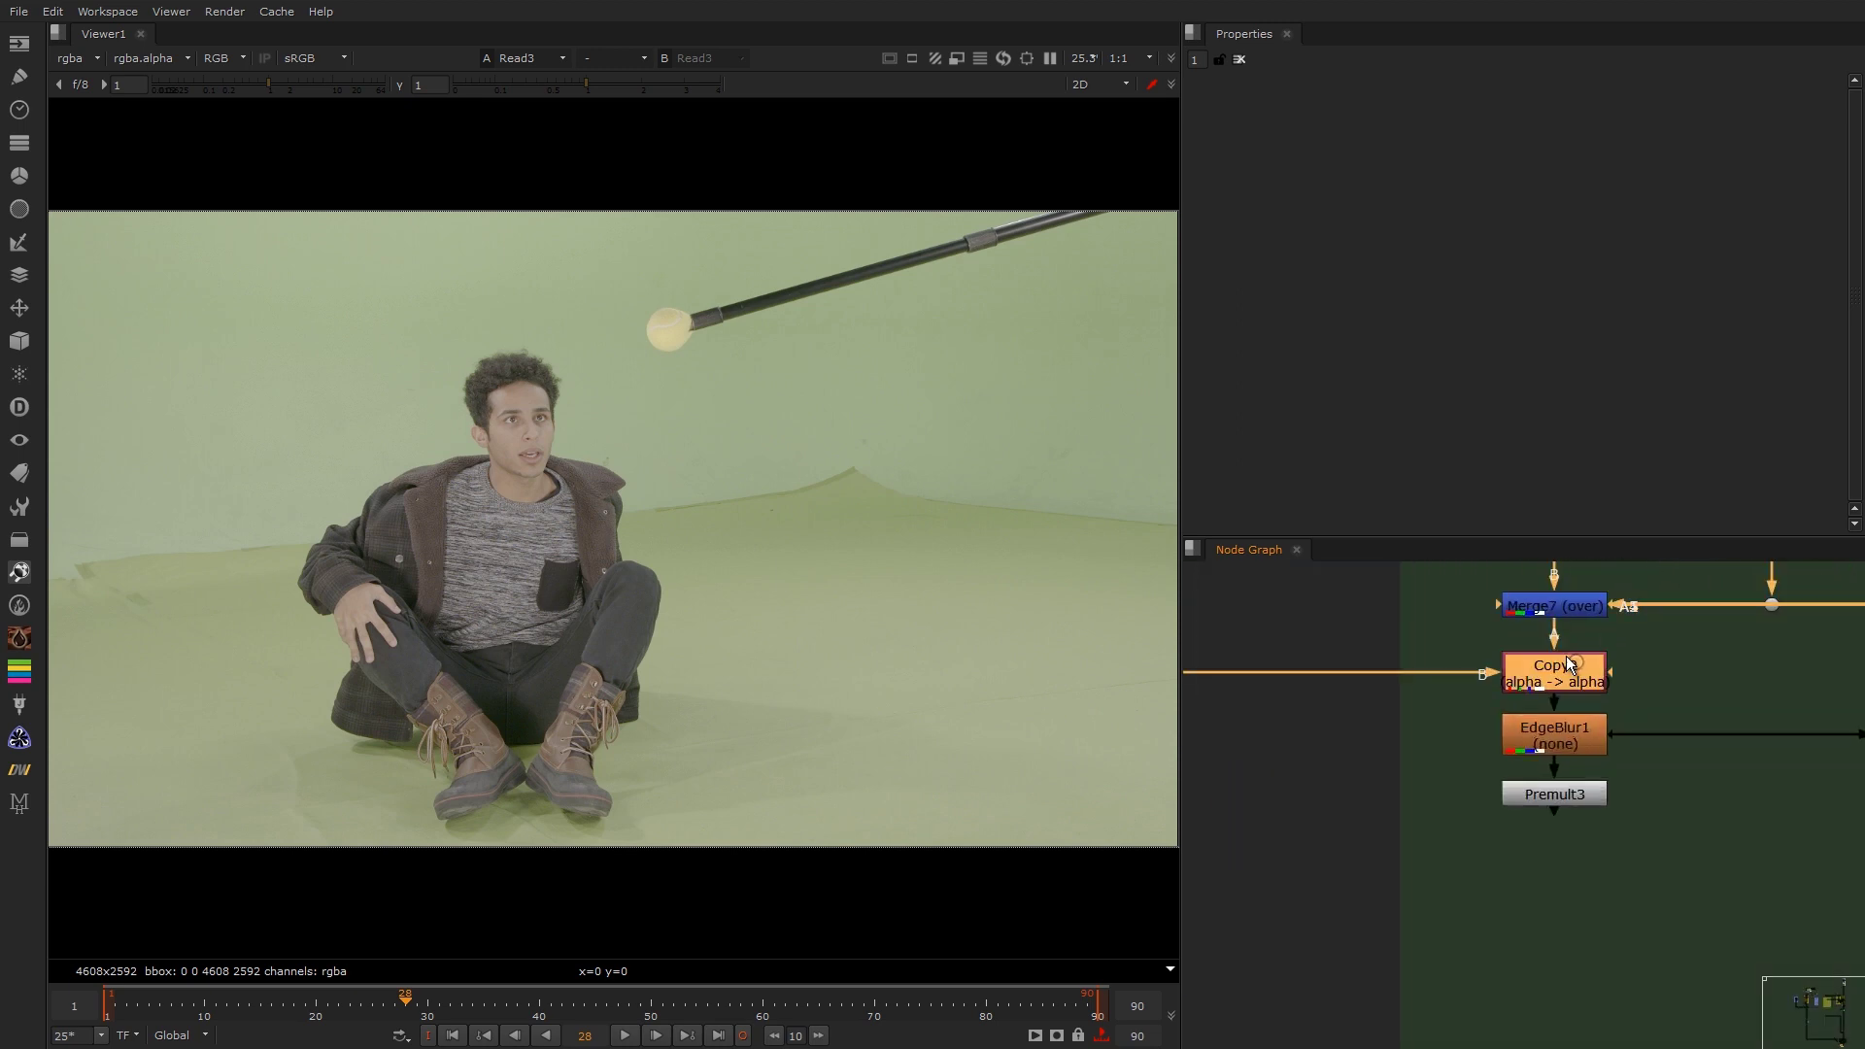
pyautogui.moveTo(1560, 653); pyautogui.dragTo(1508, 752, button='middle')
pyautogui.press('1')
pyautogui.moveTo(789, 698); pyautogui.dragTo(531, 815)
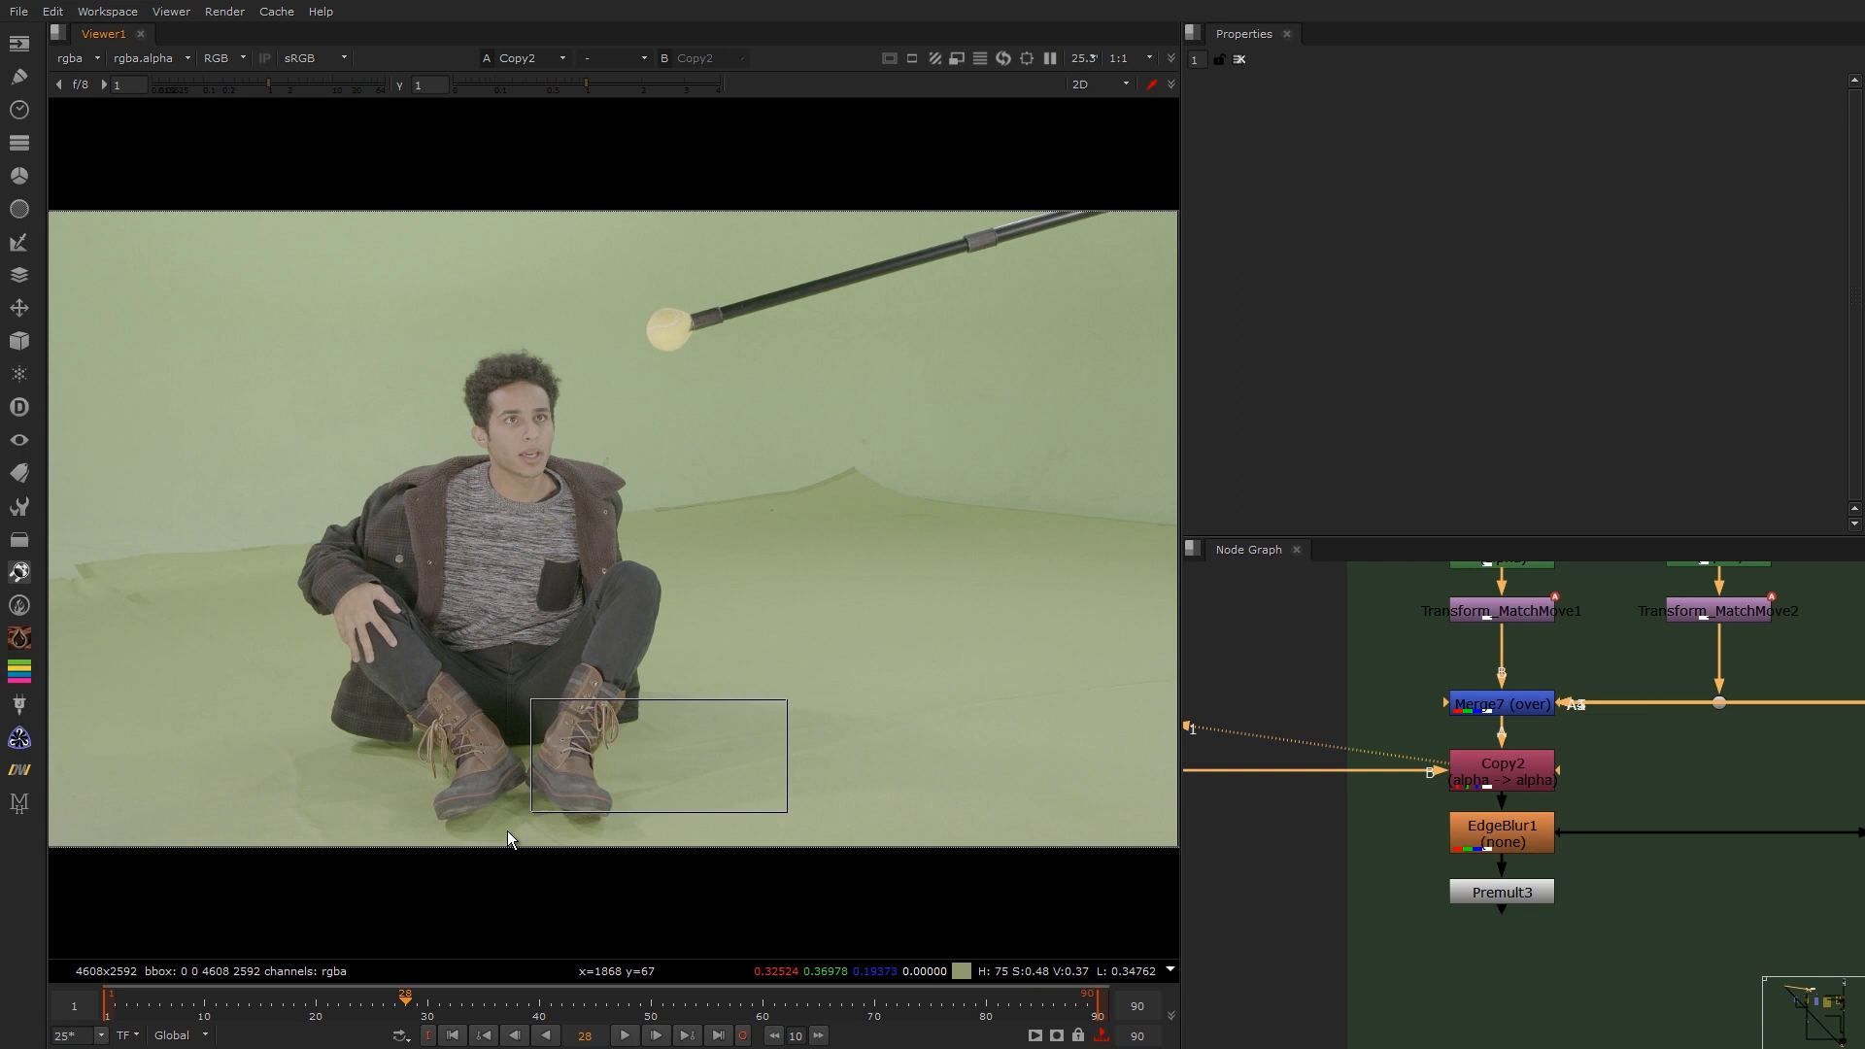
pyautogui.press('m')
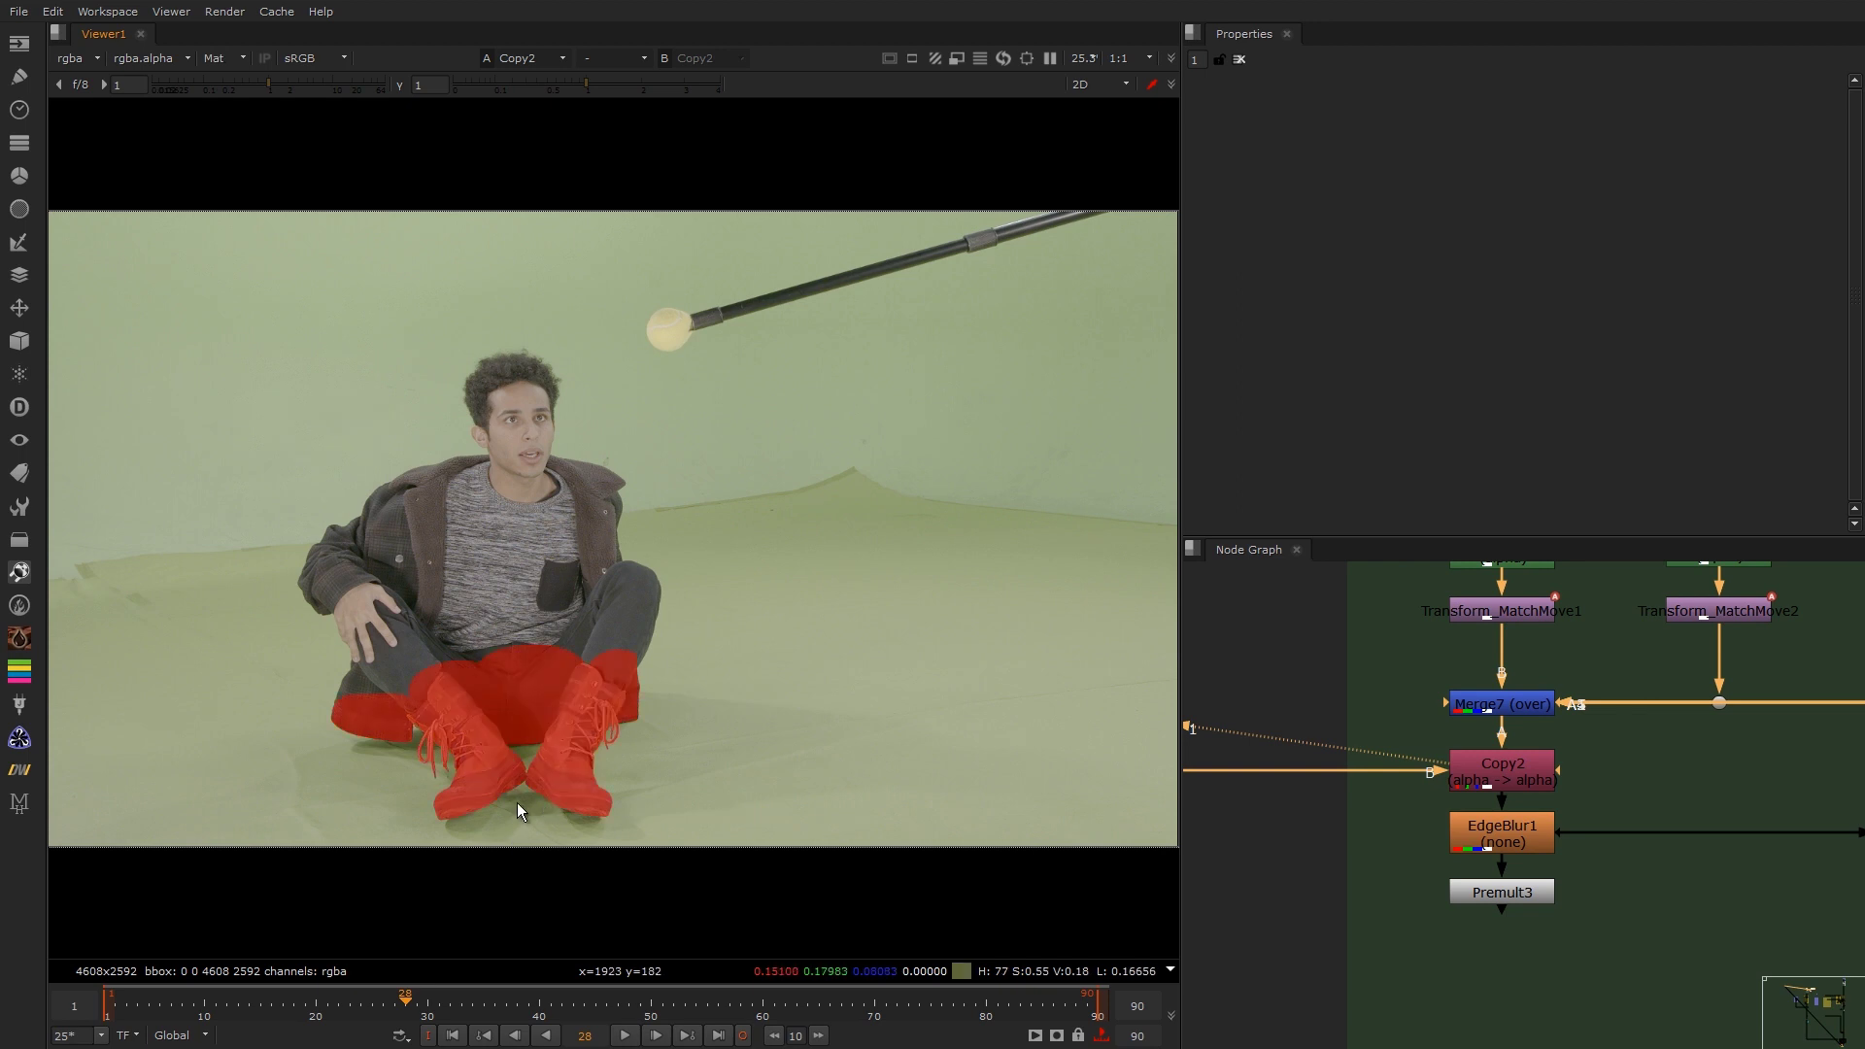
pyautogui.scroll(3, 505, 725)
pyautogui.scroll(-3, 1517, 672)
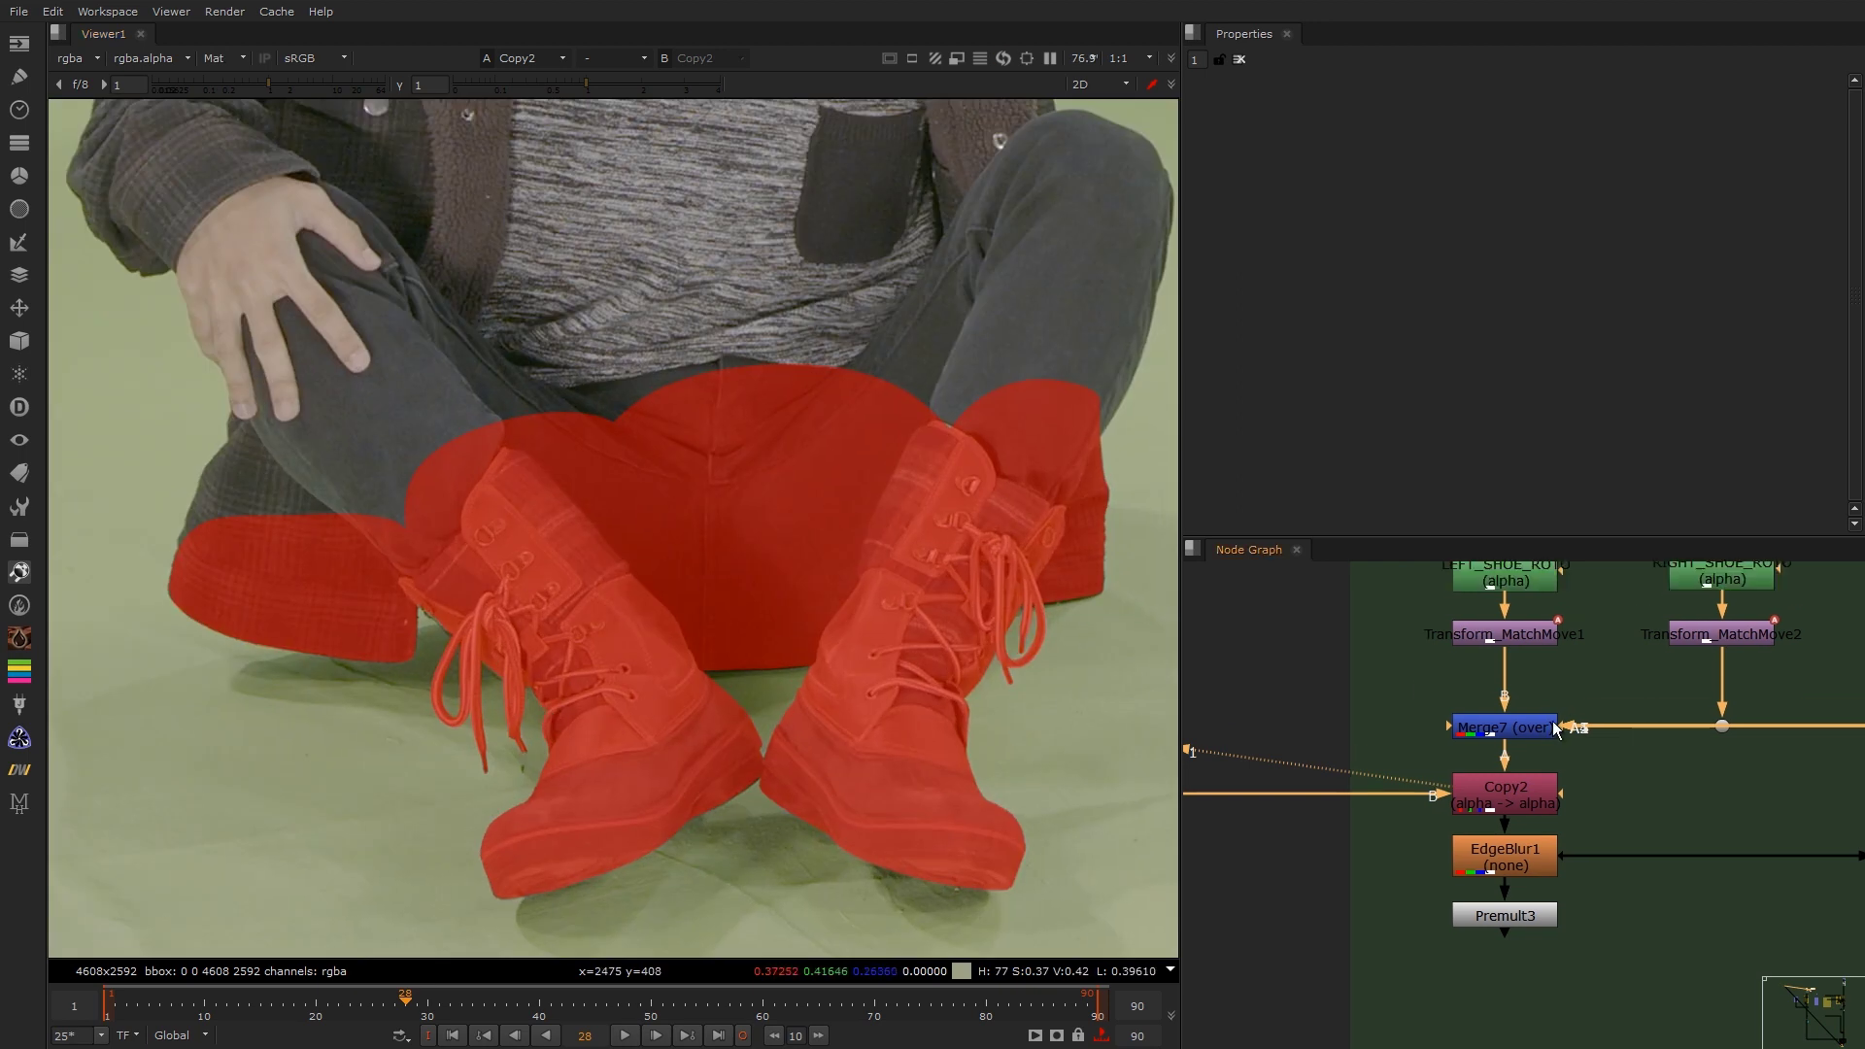
# Step: Open the properties of Tracker_Left_Shoe and of the LEFT_SHOE_ROTO node
pyautogui.moveTo(1517, 673); pyautogui.dragTo(1360, 749, button='middle')
pyautogui.scroll(3, 1359, 691)
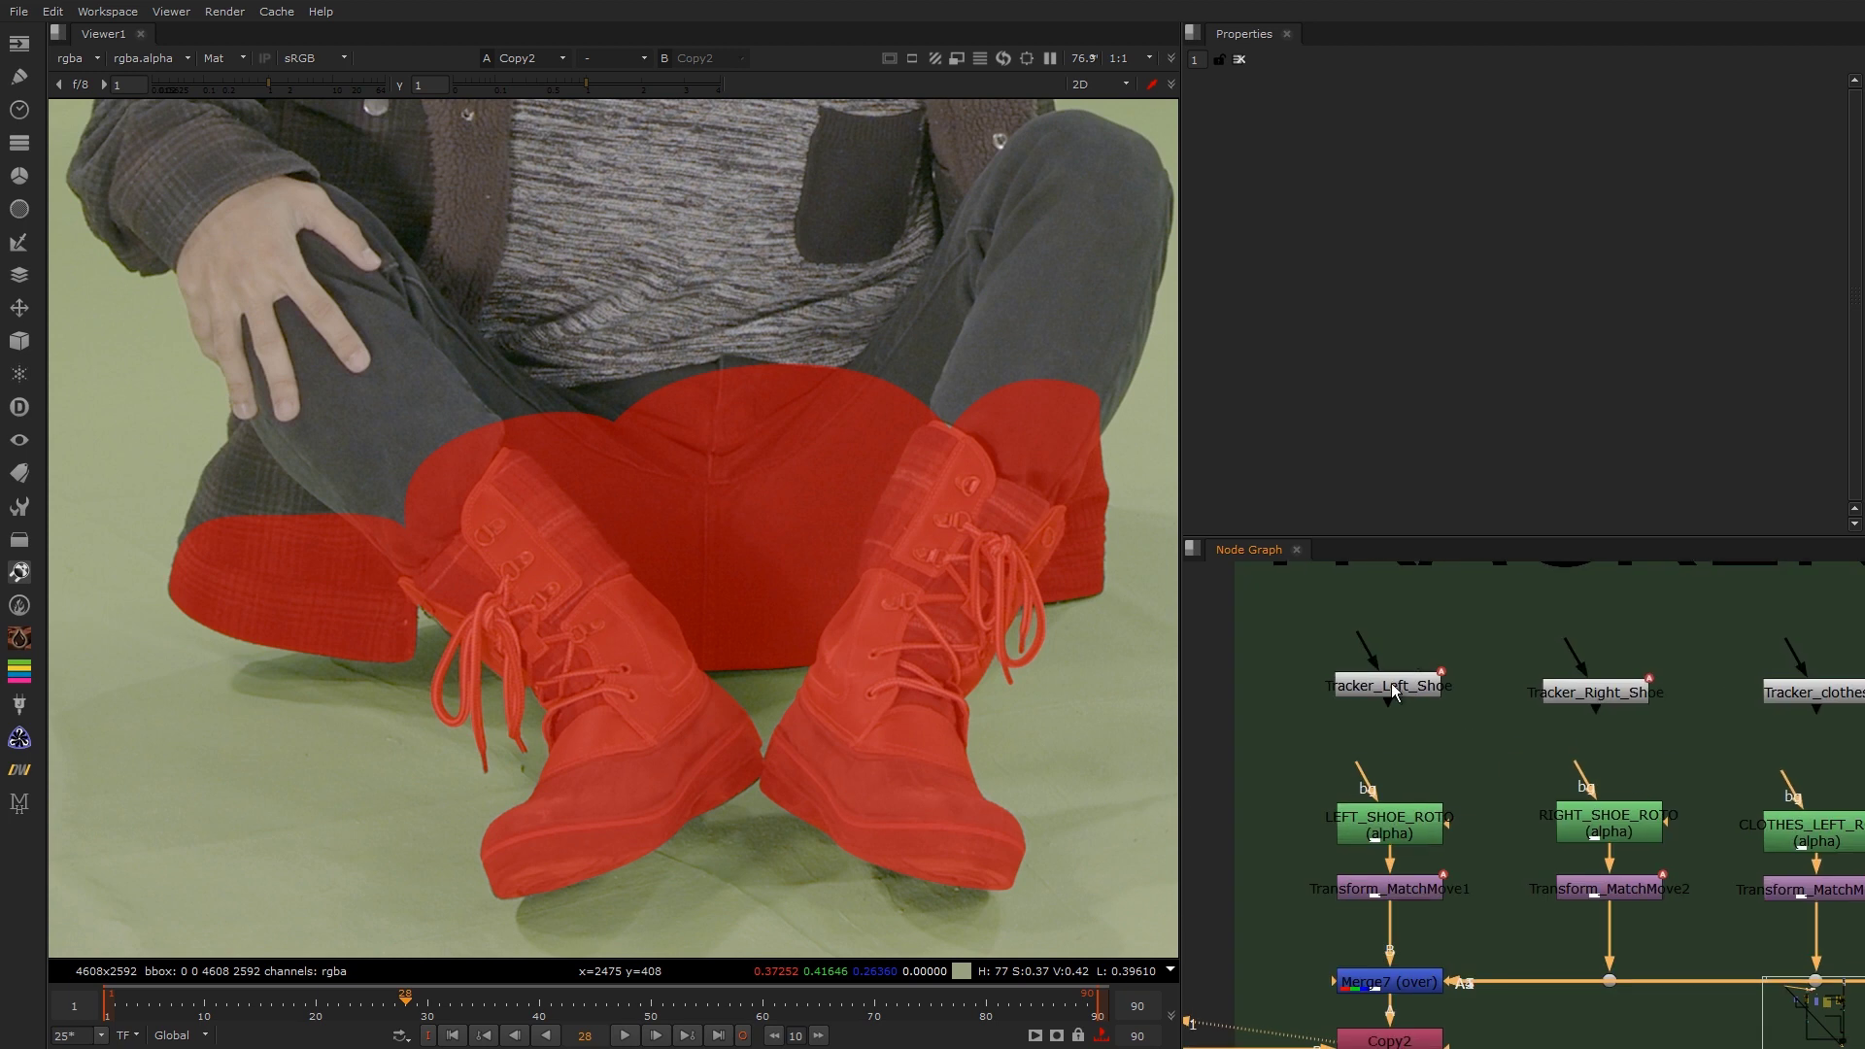
pyautogui.doubleClick(1384, 688)
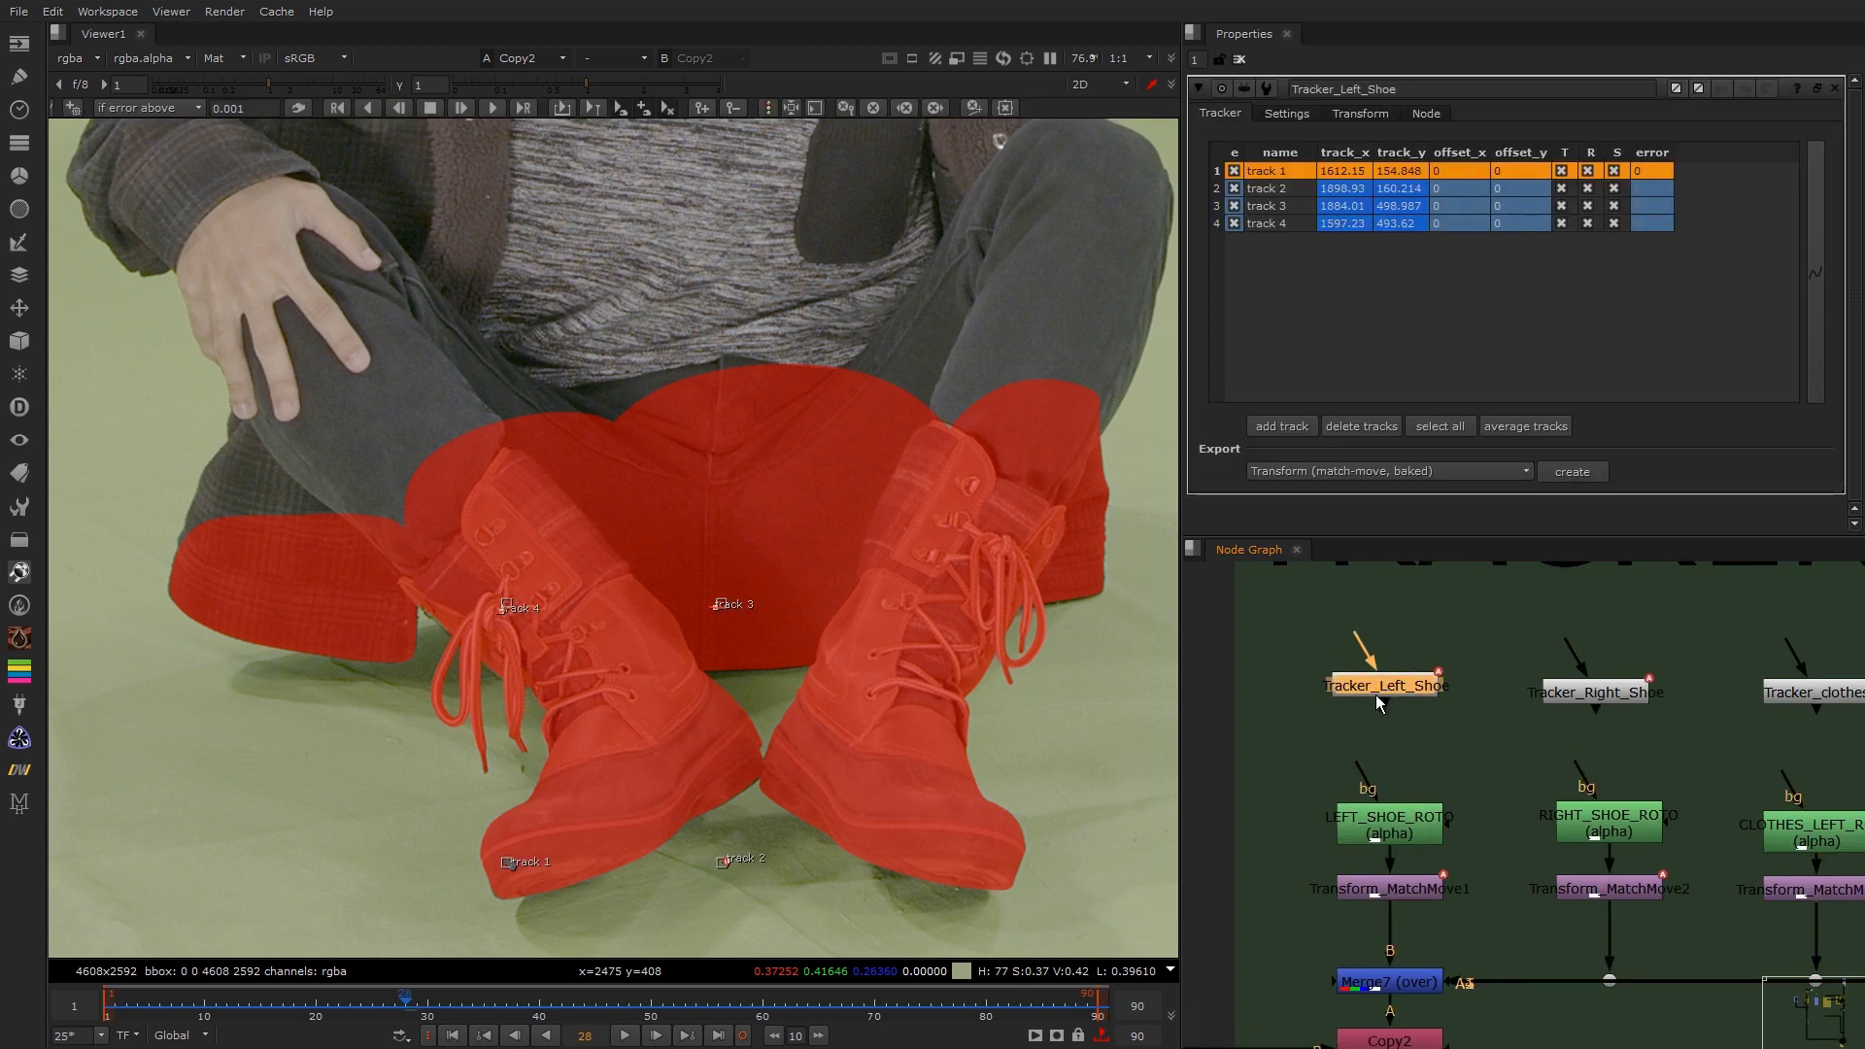
pyautogui.moveTo(1386, 828); pyautogui.dragTo(1390, 727, button='middle')
pyautogui.doubleClick(1395, 725)
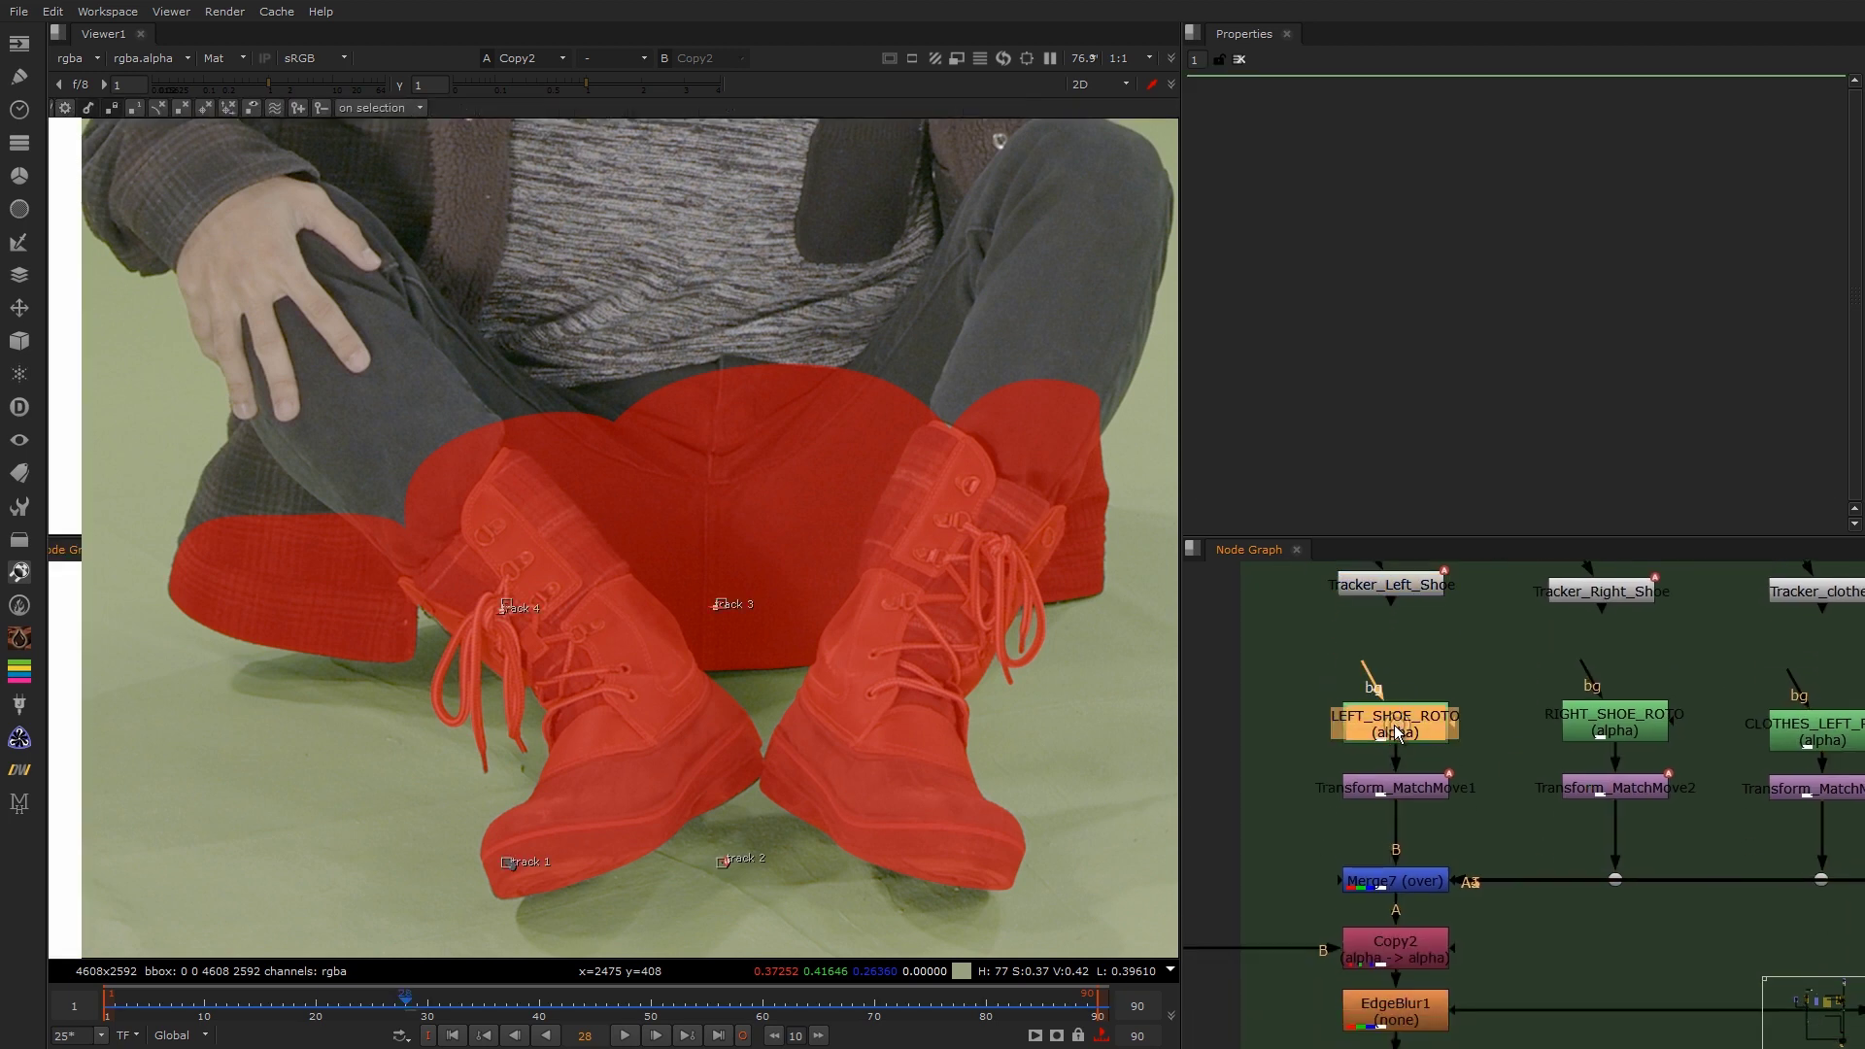
# Step: Move Transform_MatchMove1 slightly farther below LEFT_SHOE_ROTO, and inspect the transform settings of that roto's Root layer
pyautogui.moveTo(1407, 790)
pyautogui.mouseDown()
pyautogui.moveTo(1387, 806)
pyautogui.moveTo(1405, 812)
pyautogui.mouseUp()
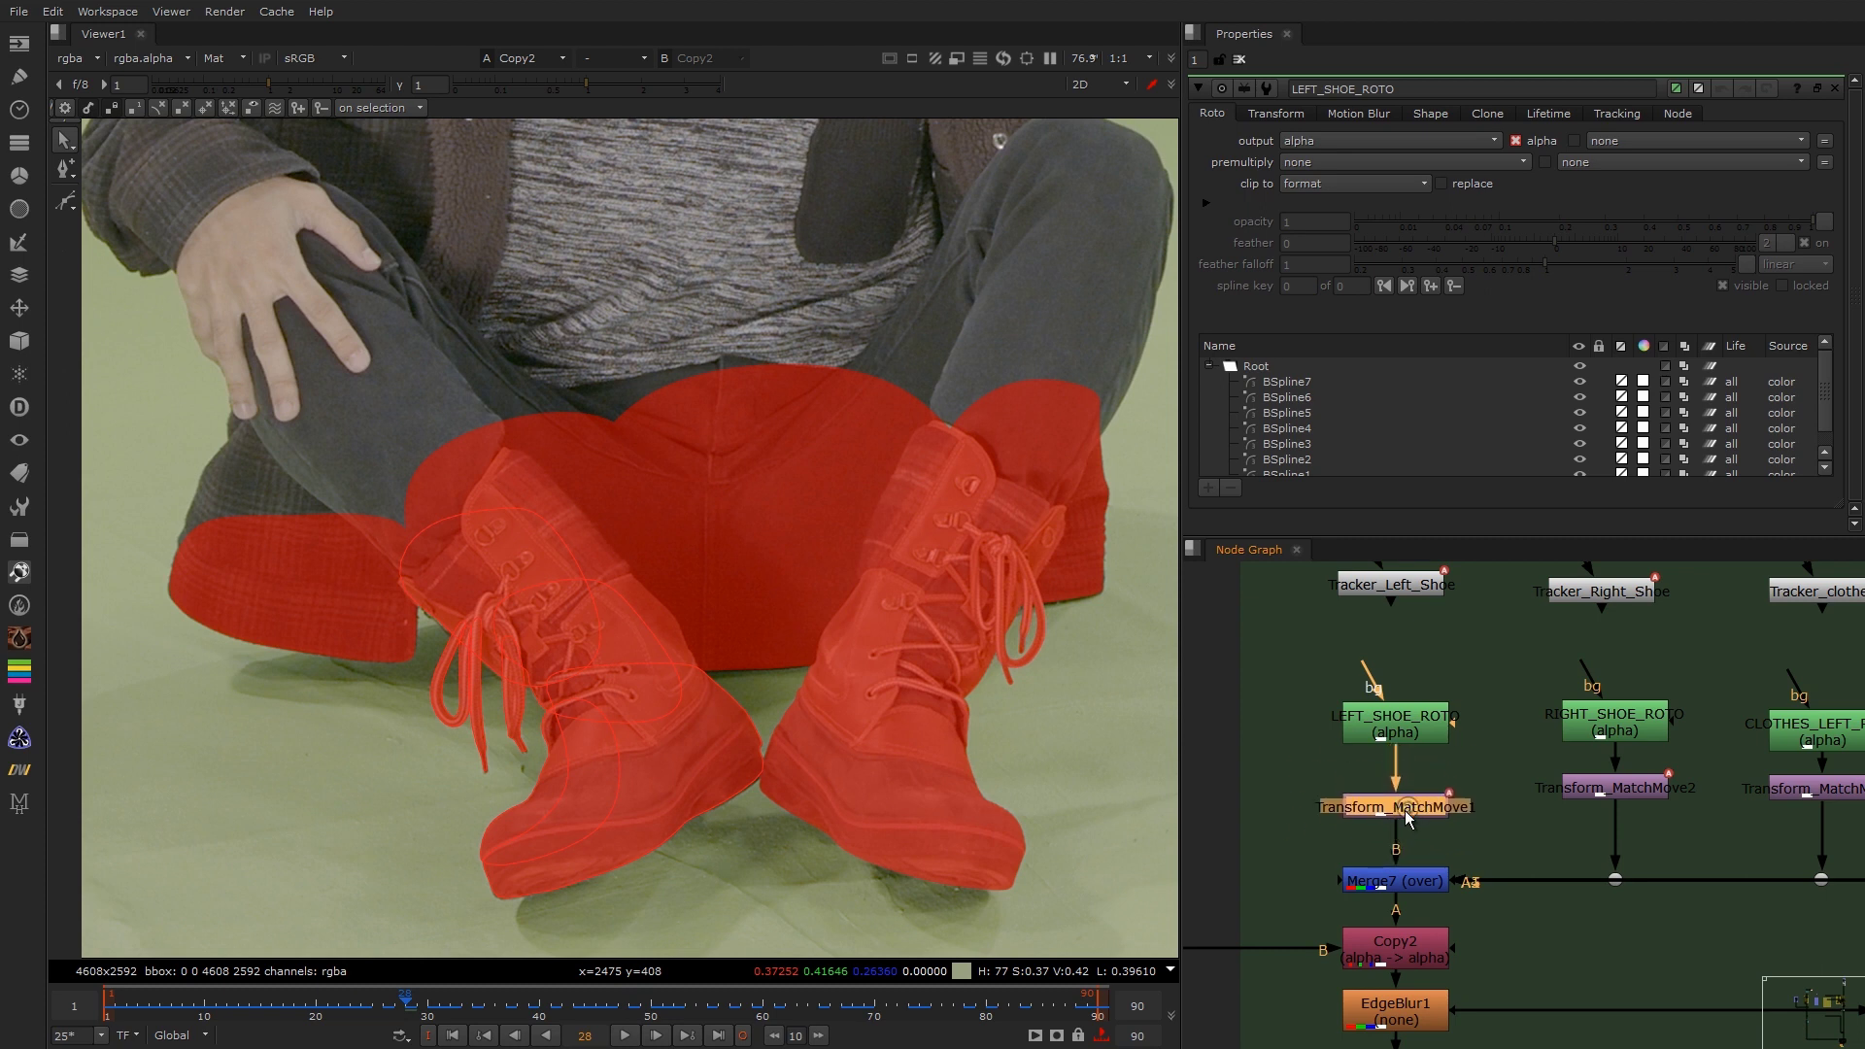
pyautogui.doubleClick(1399, 720)
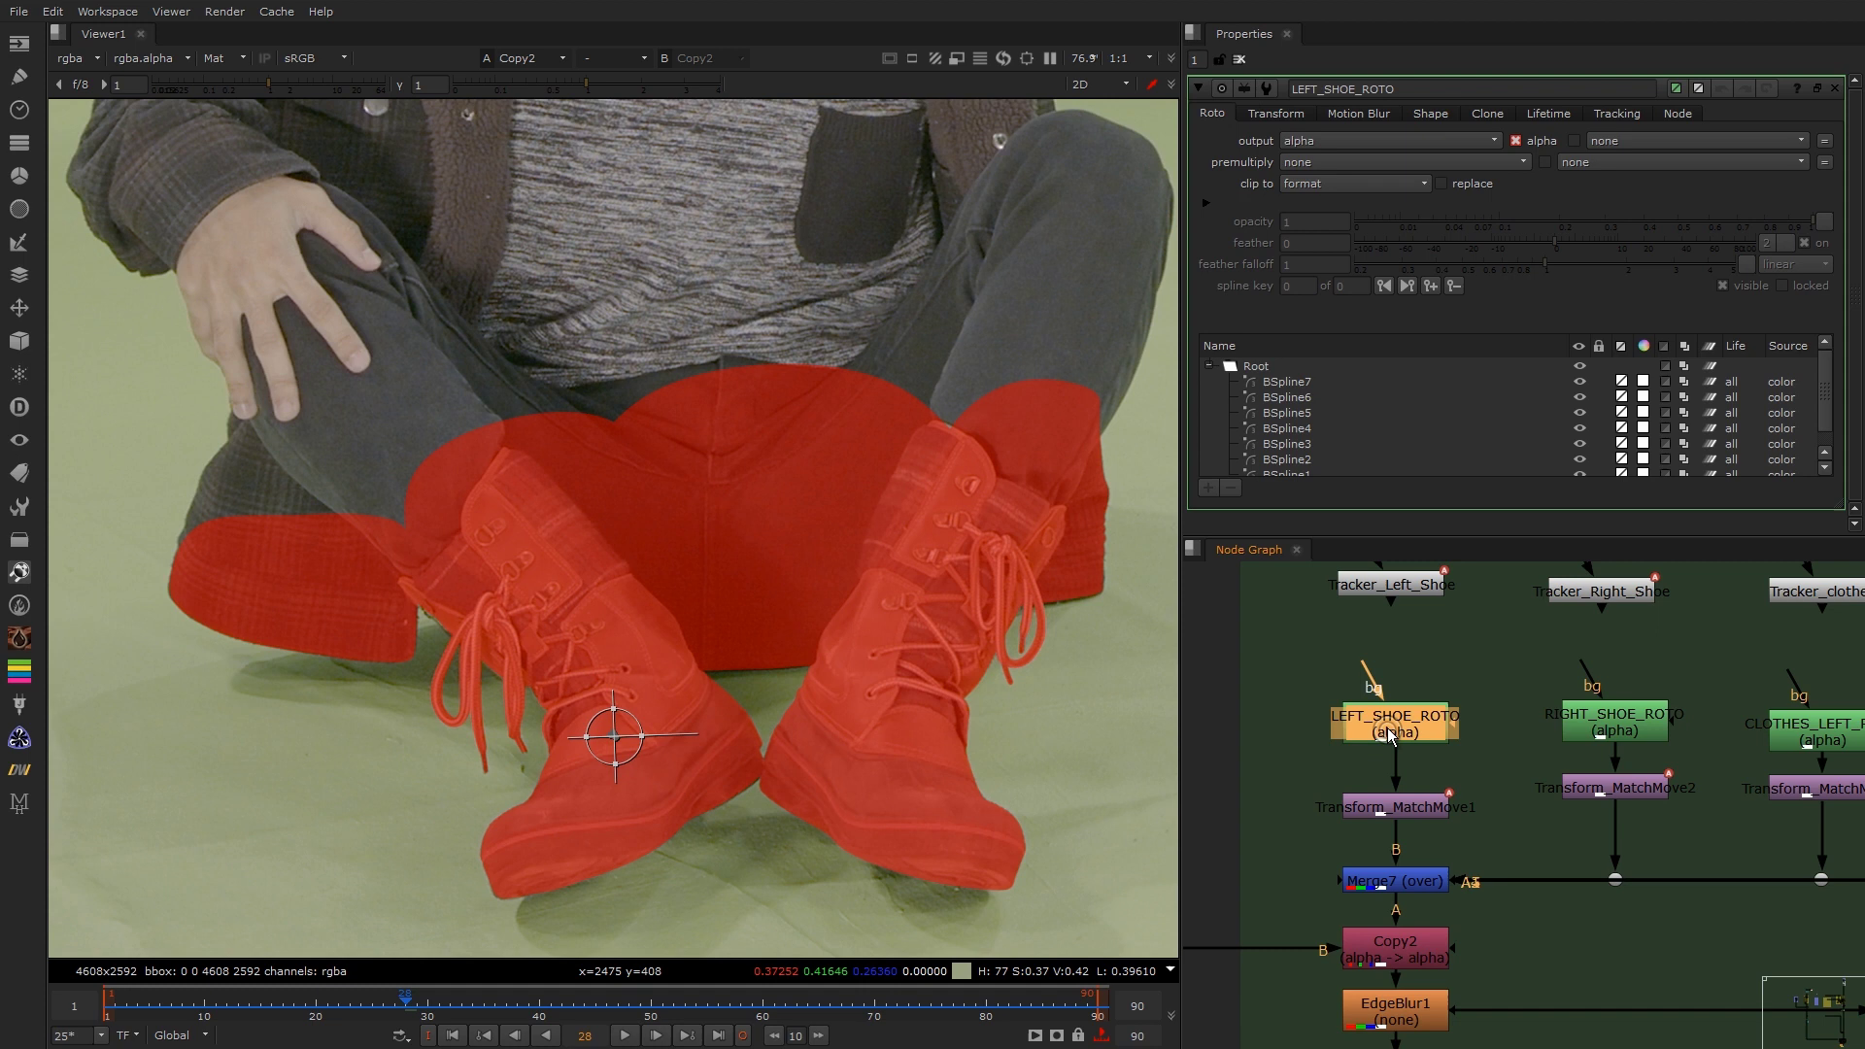
pyautogui.click(1251, 366)
pyautogui.rightClick(1253, 362)
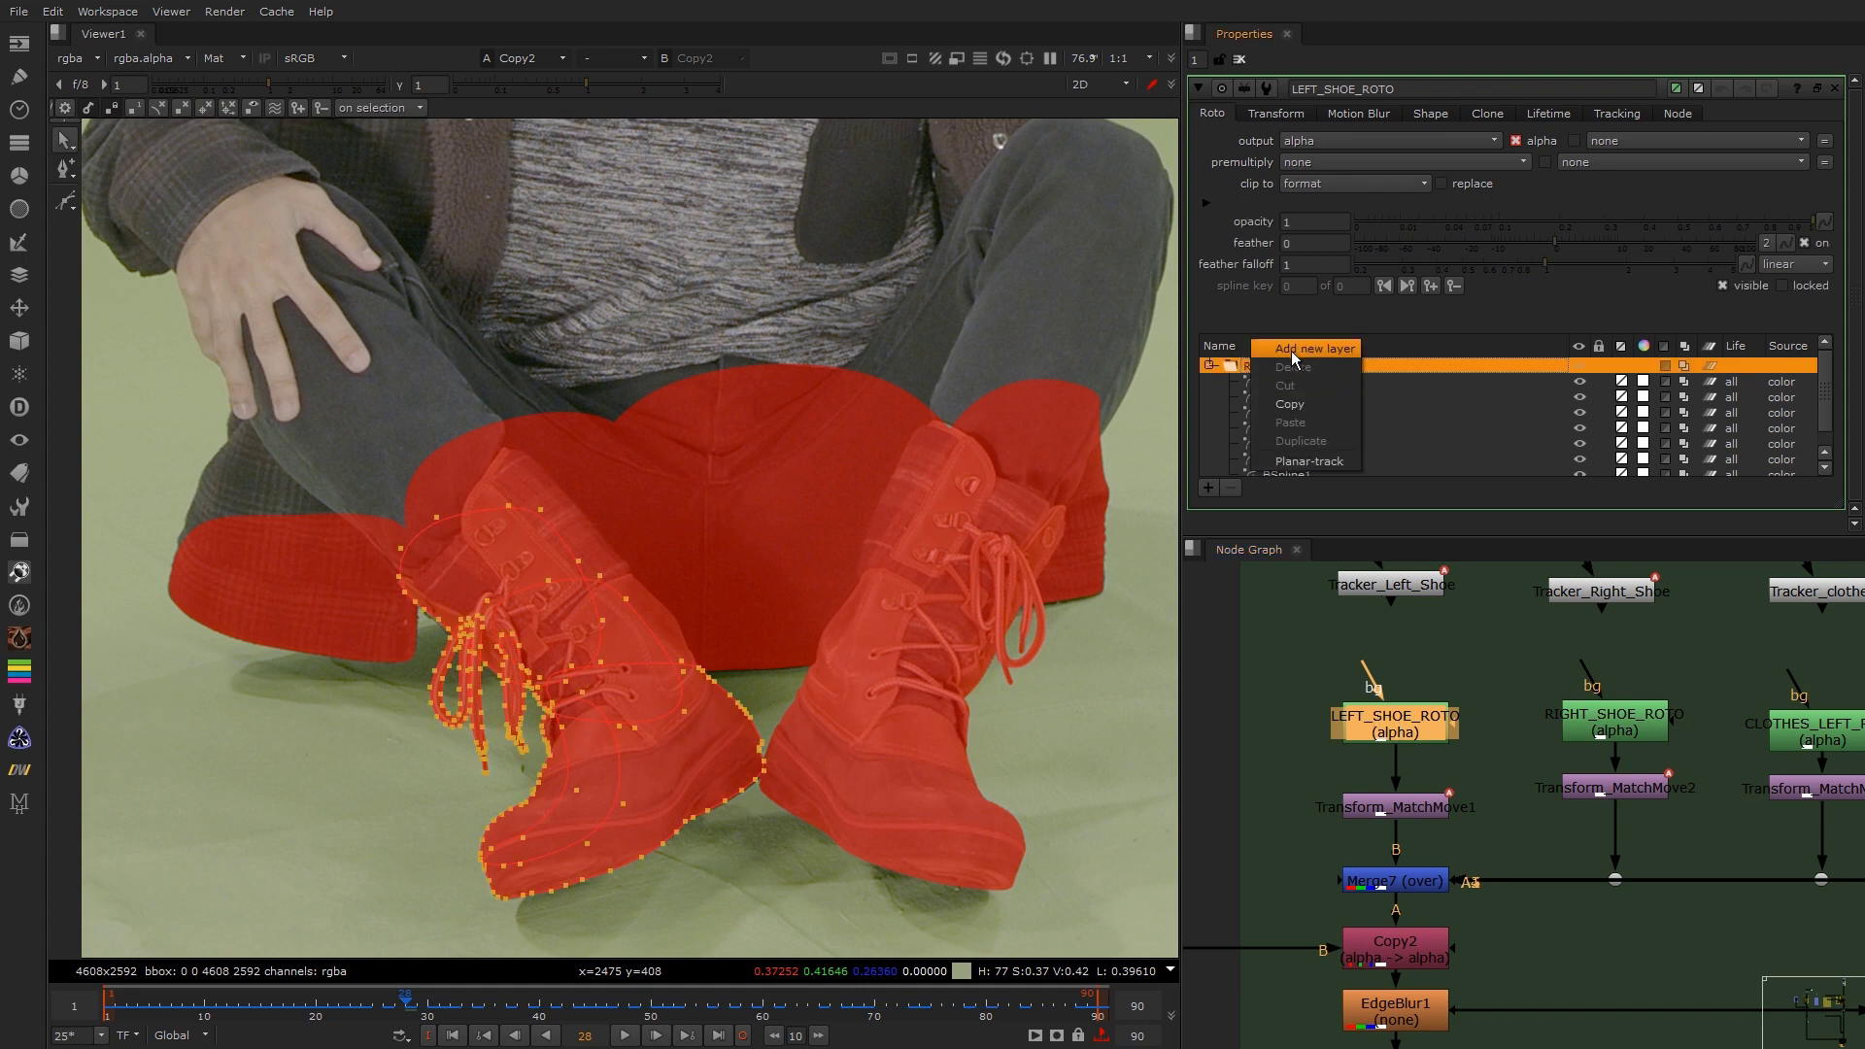
pyautogui.click(1315, 193)
pyautogui.click(1276, 114)
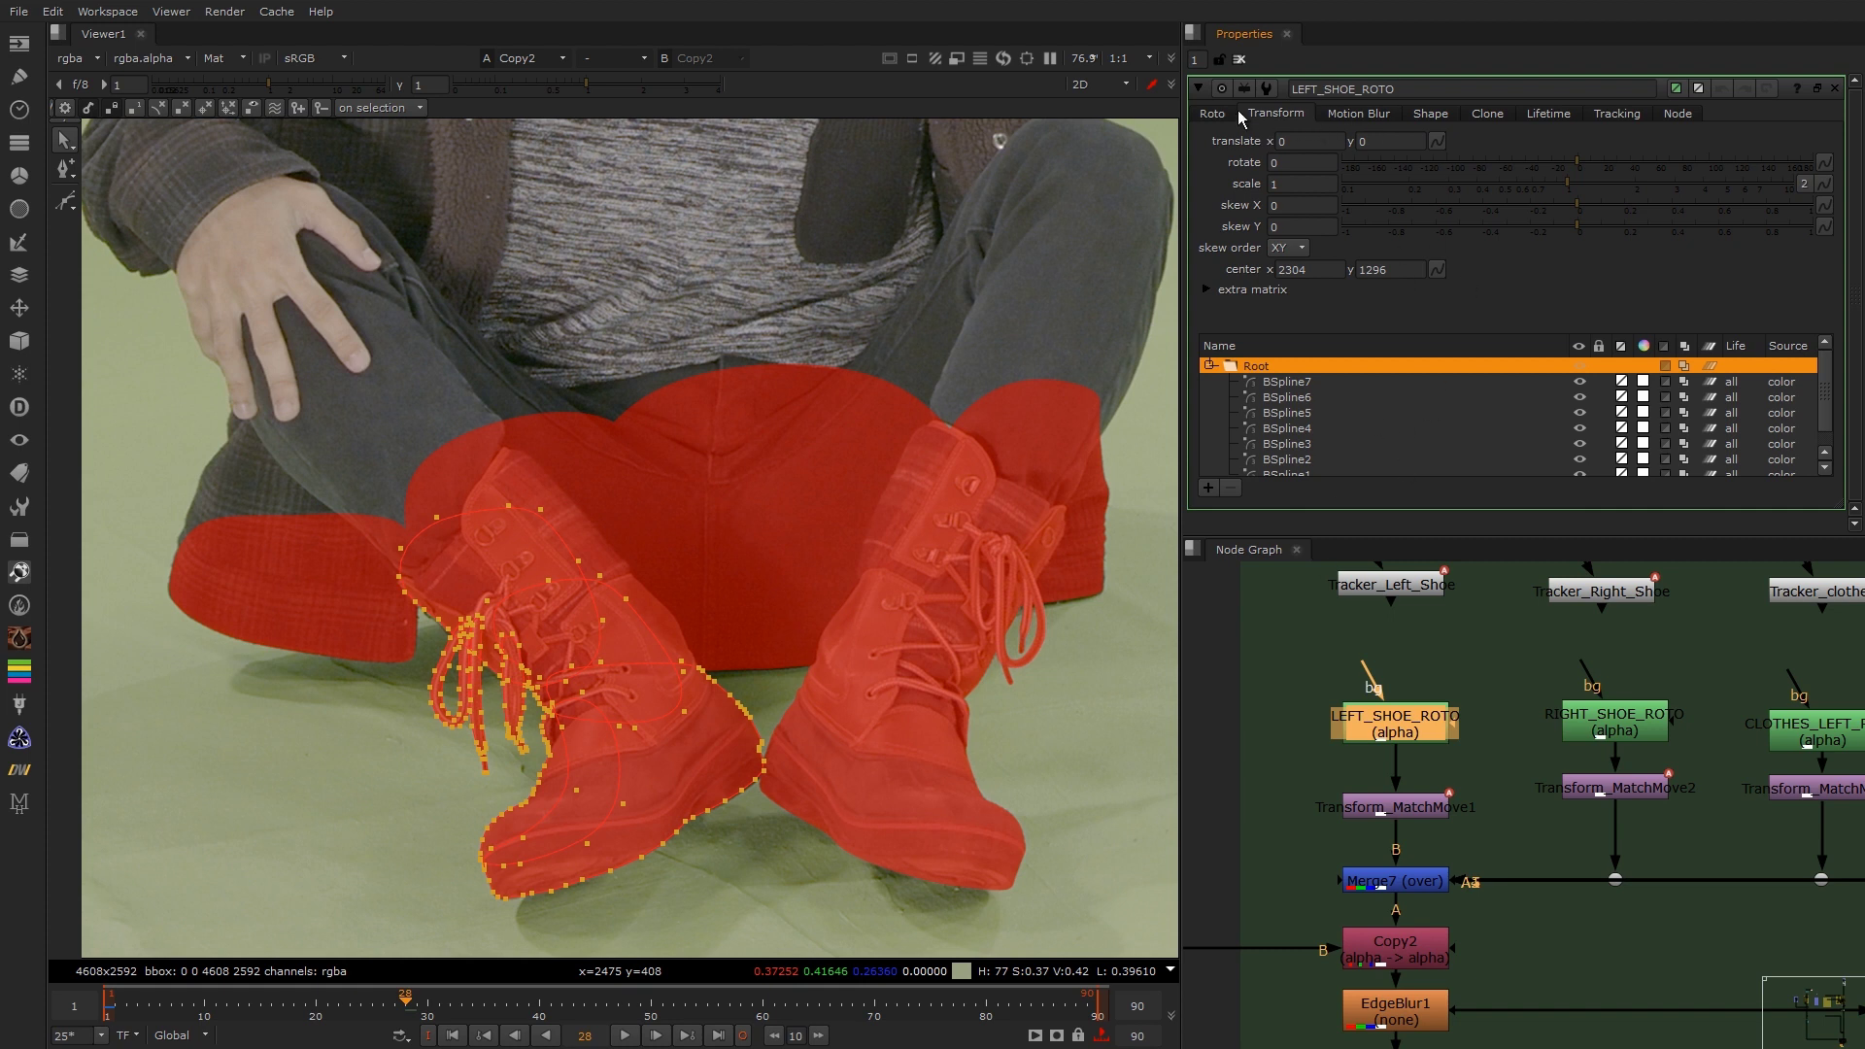
pyautogui.click(1834, 89)
# Step: Compare the Copy2 footage with and without the matte overlay over the shoes and lower clothing
pyautogui.moveTo(1380, 670); pyautogui.dragTo(1516, 660, button='middle')
pyautogui.scroll(-4, 1387, 610)
pyautogui.click(1495, 741)
pyautogui.click(1491, 744)
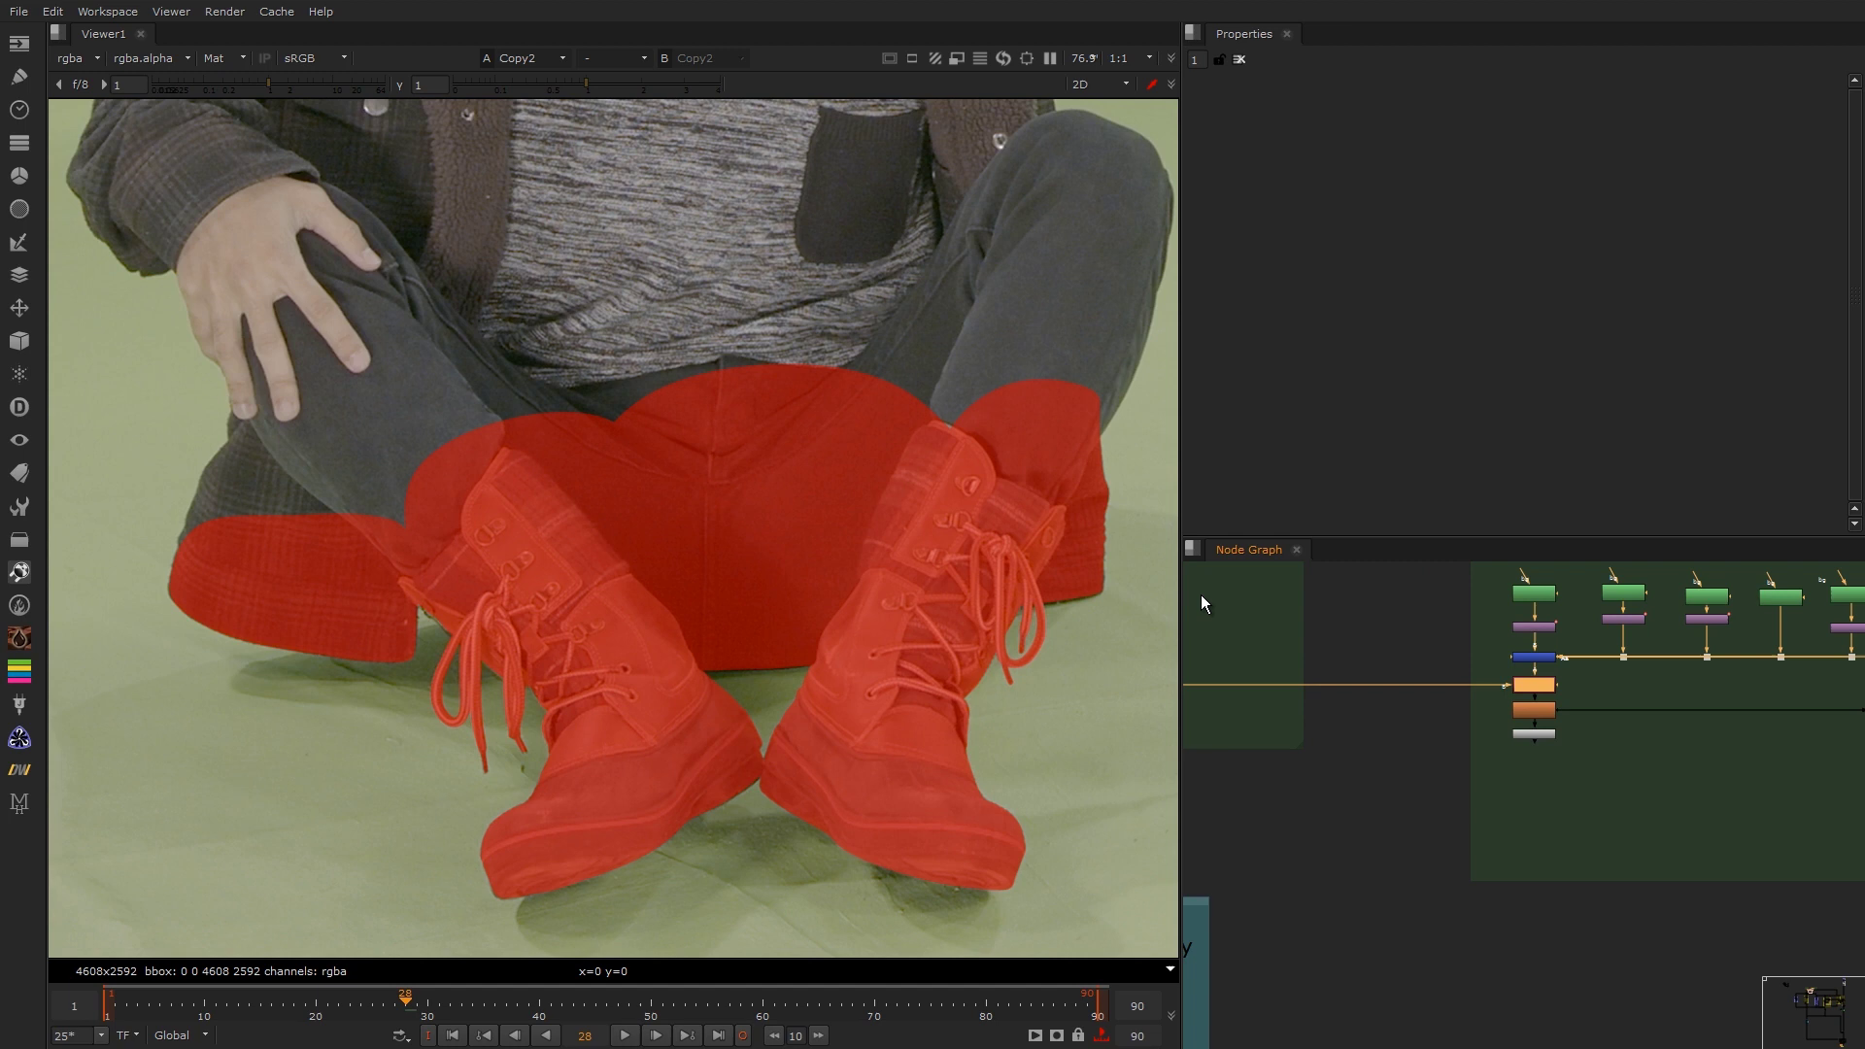
pyautogui.press('m')
pyautogui.press('m')
pyautogui.press('m')
pyautogui.press('m')
pyautogui.press('m')
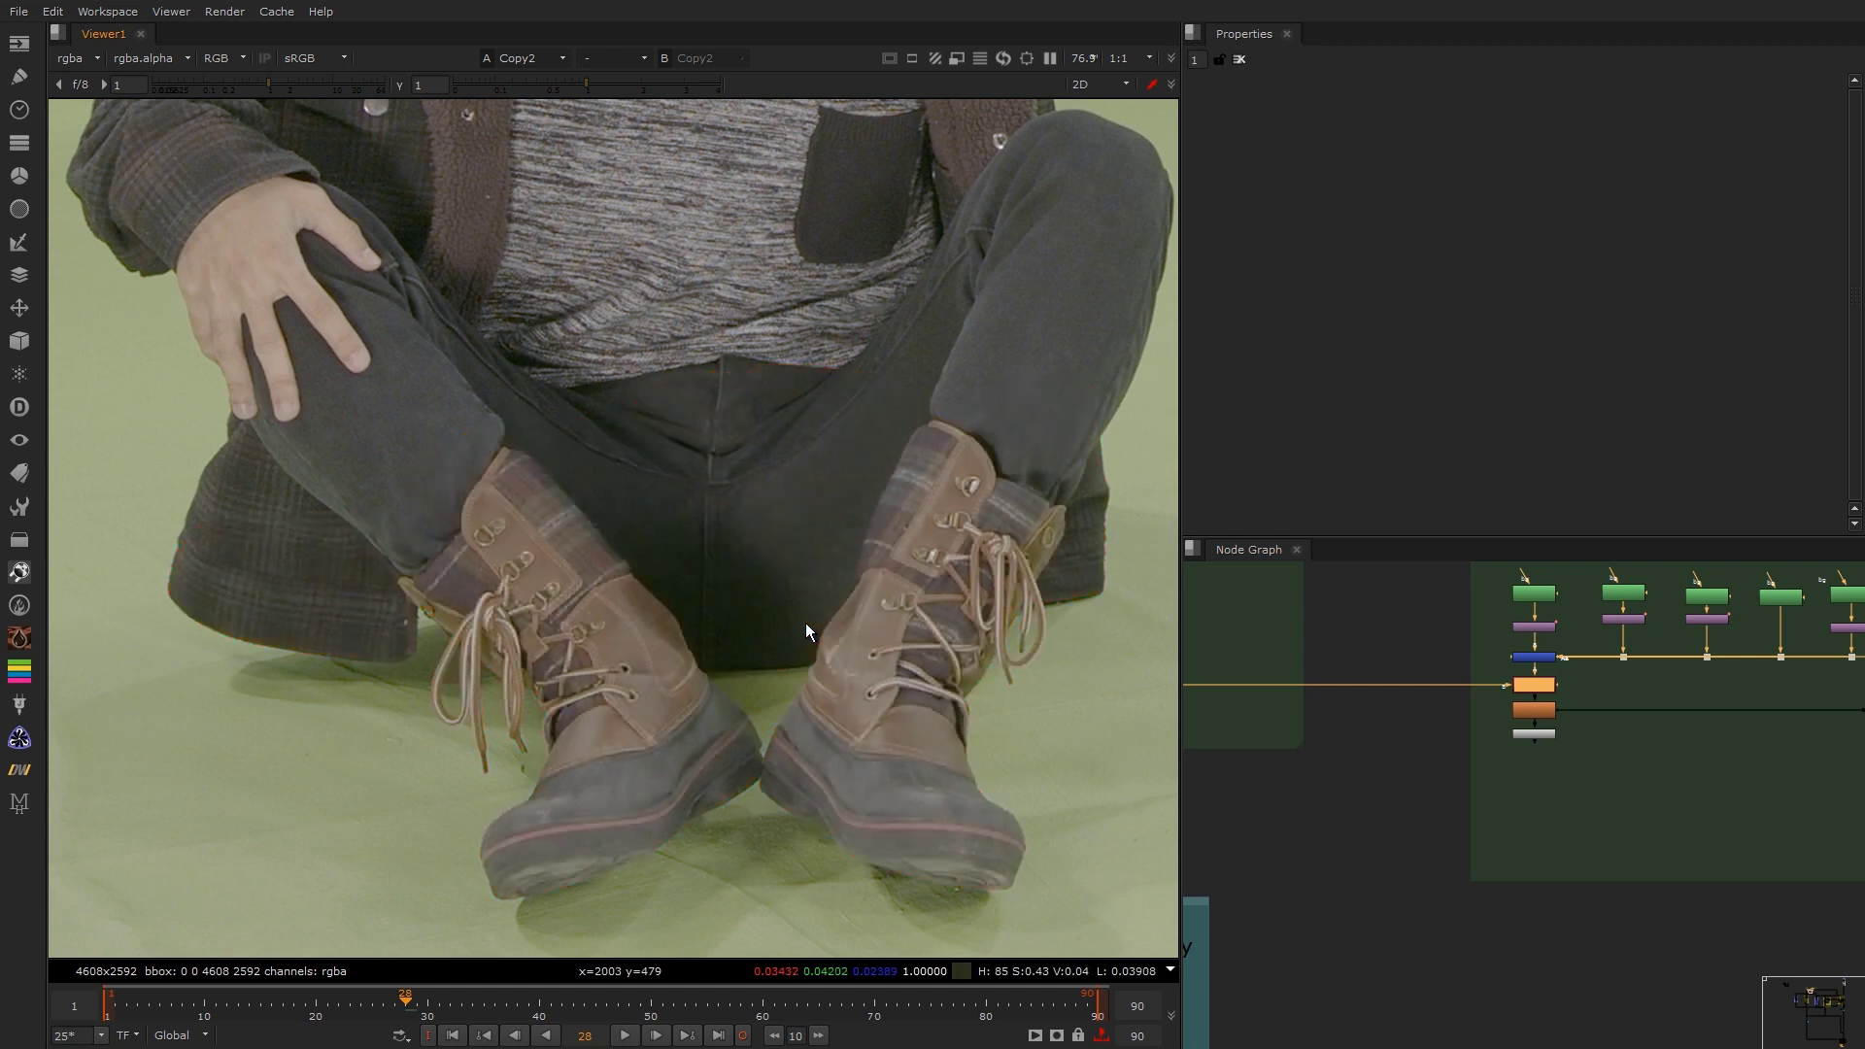
pyautogui.press('m')
pyautogui.press('m')
pyautogui.press('m')
pyautogui.press('m')
pyautogui.press('m')
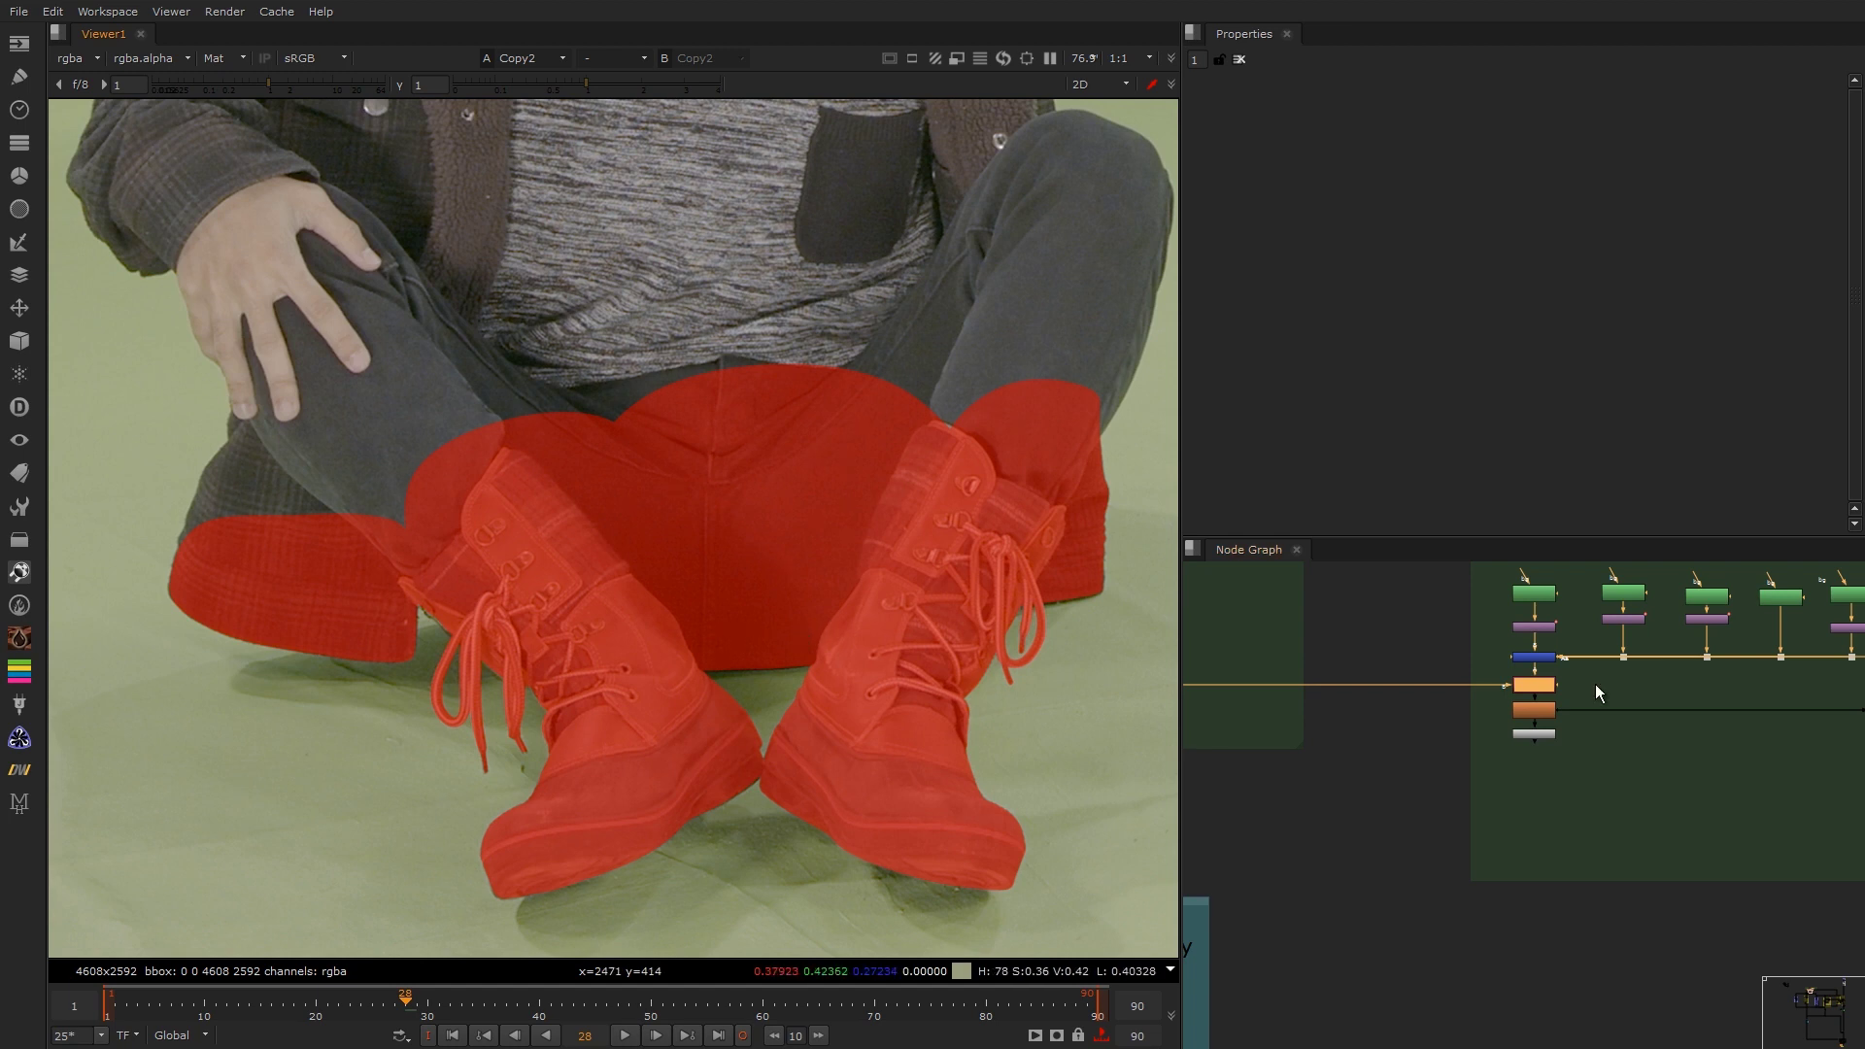
# Step: Turn off the matte overlay and view the output of the DespillMadness1 node
pyautogui.scroll(-6, 1555, 684)
pyautogui.press('m')
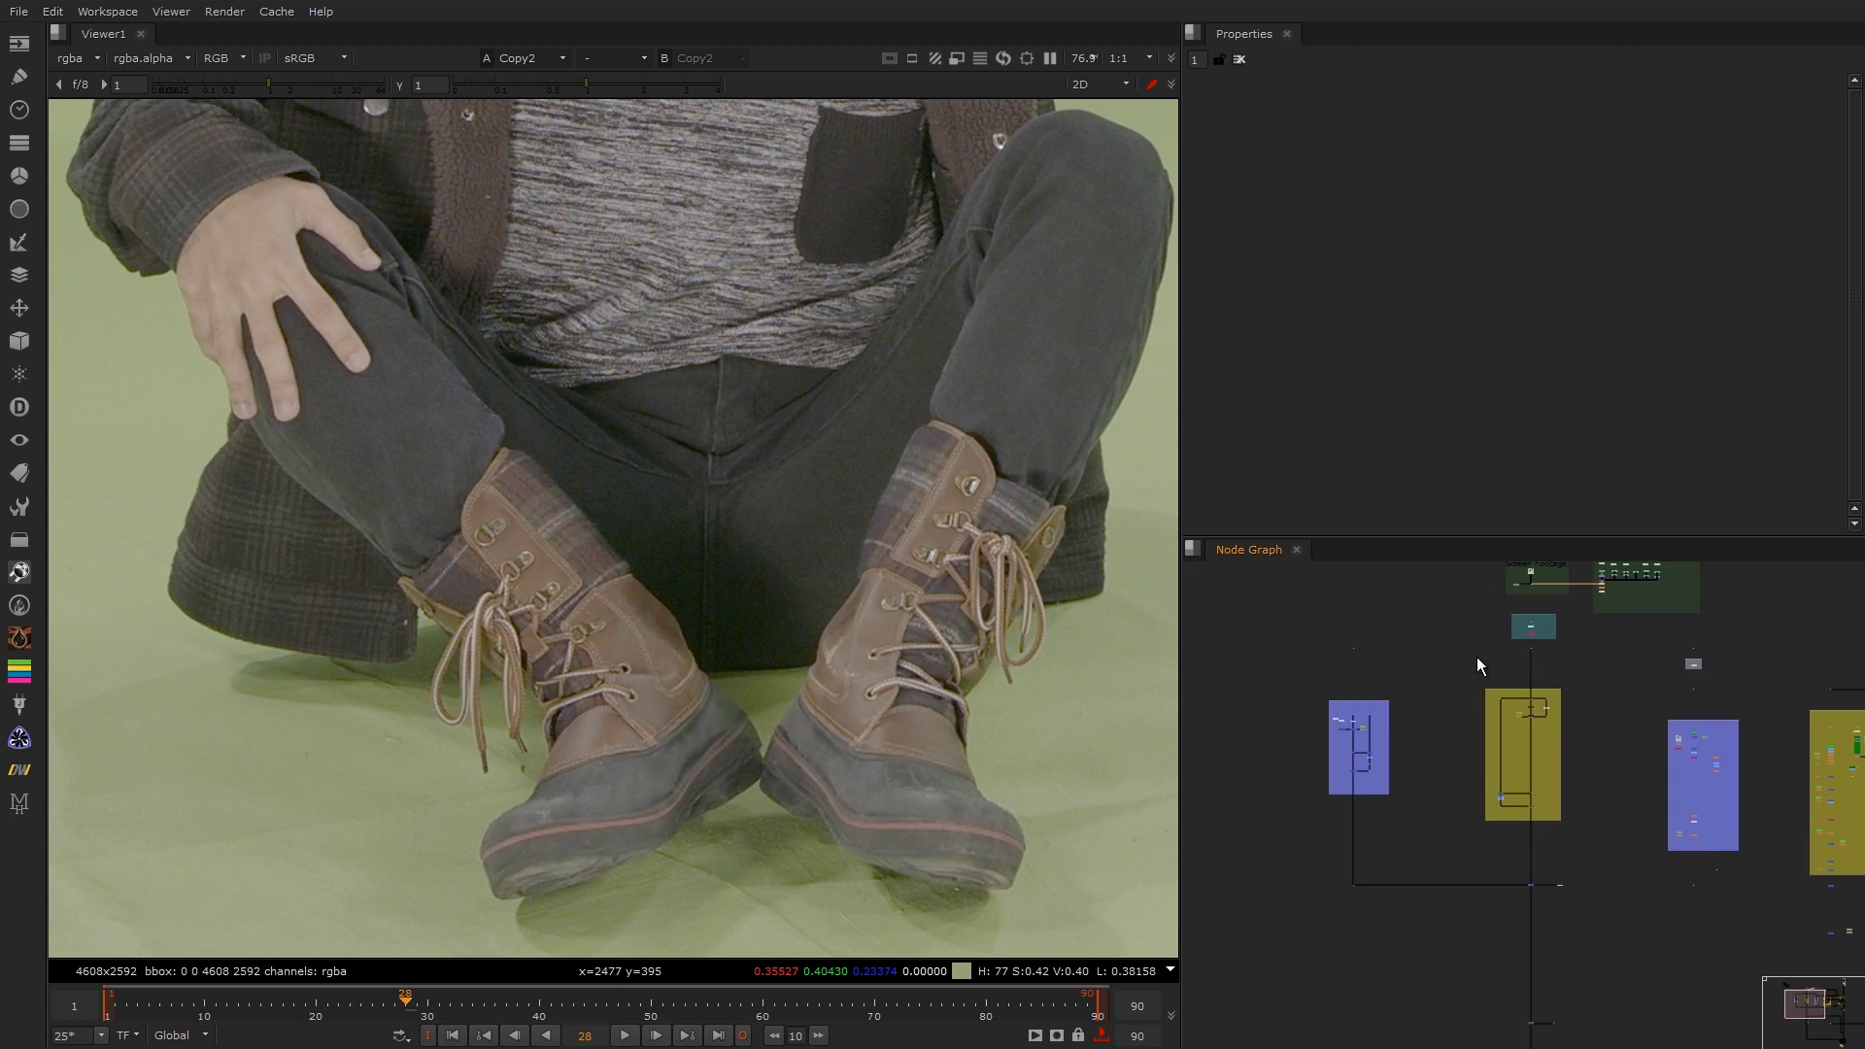
pyautogui.moveTo(1339, 735); pyautogui.dragTo(1511, 588, button='middle')
pyautogui.click(1404, 702)
pyautogui.press('1')
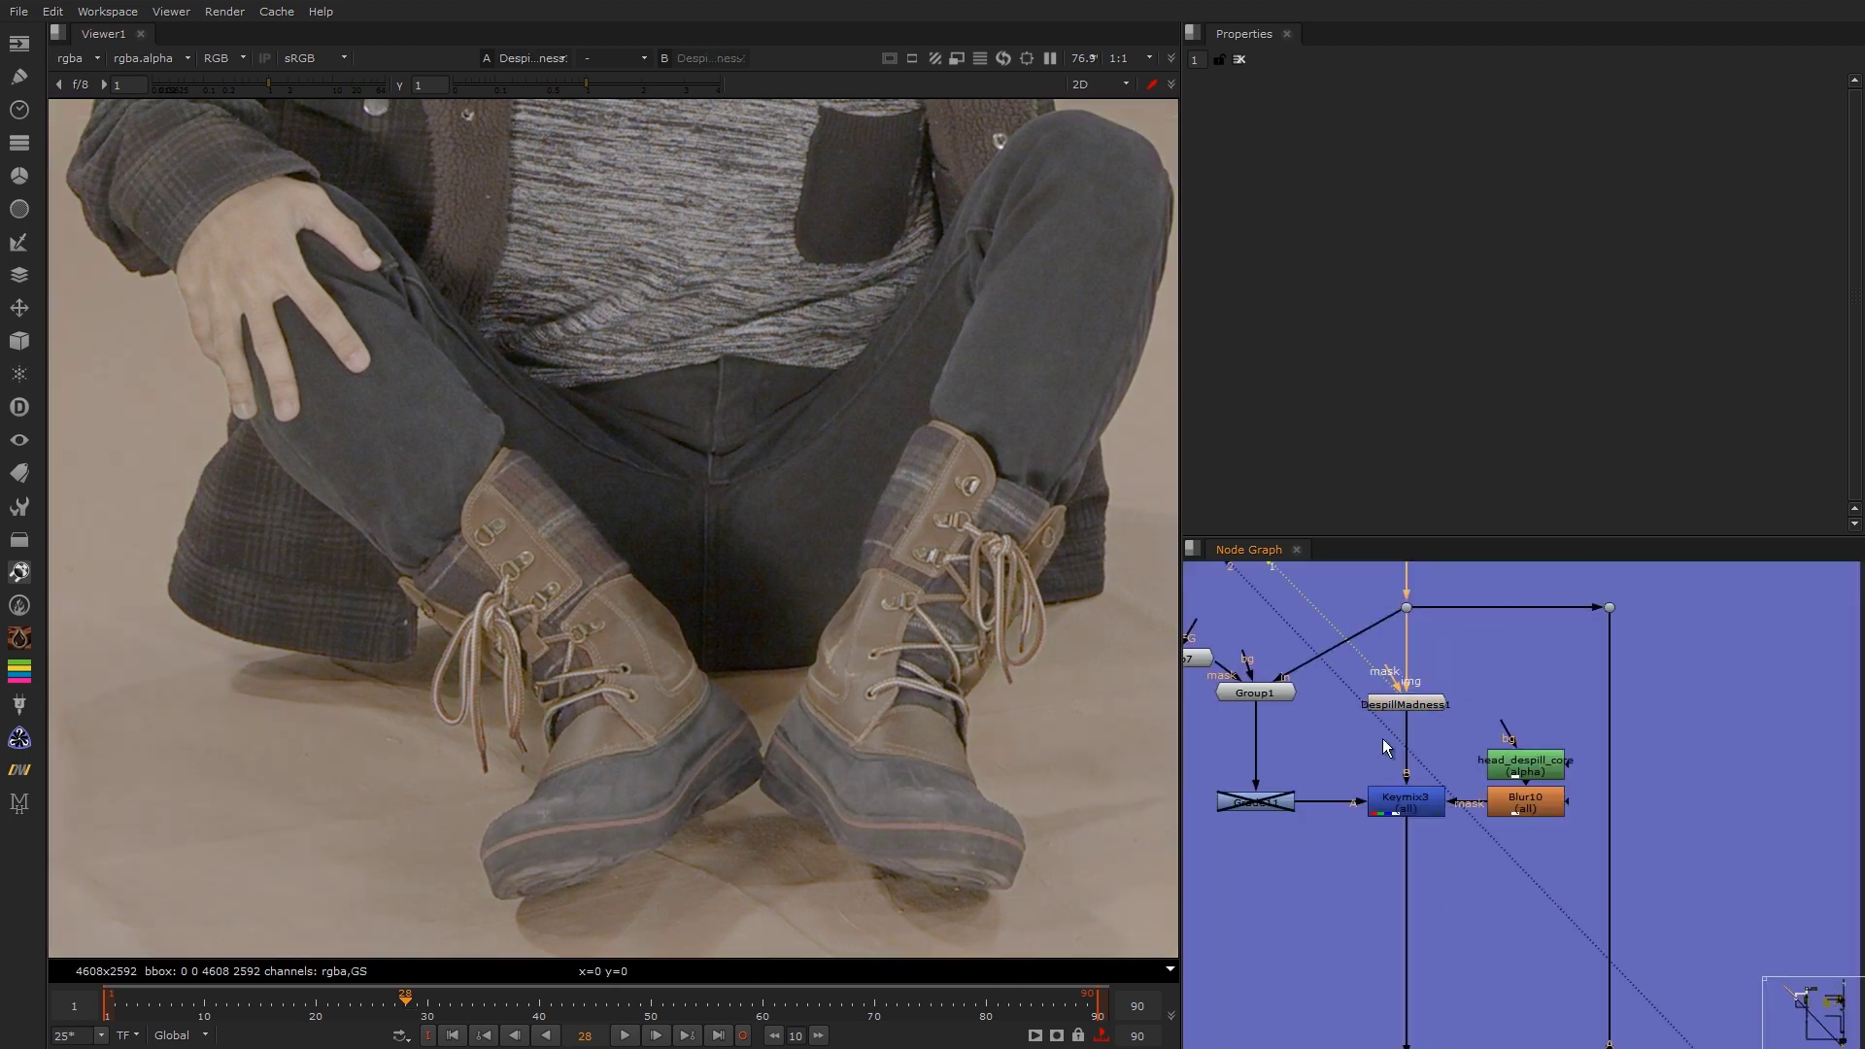
pyautogui.moveTo(1342, 731); pyautogui.dragTo(1342, 825, button='middle')
pyautogui.keyDown('alt'); pyautogui.moveTo(1406, 770); pyautogui.dragTo(1494, 767, button='middle'); pyautogui.keyUp('alt')
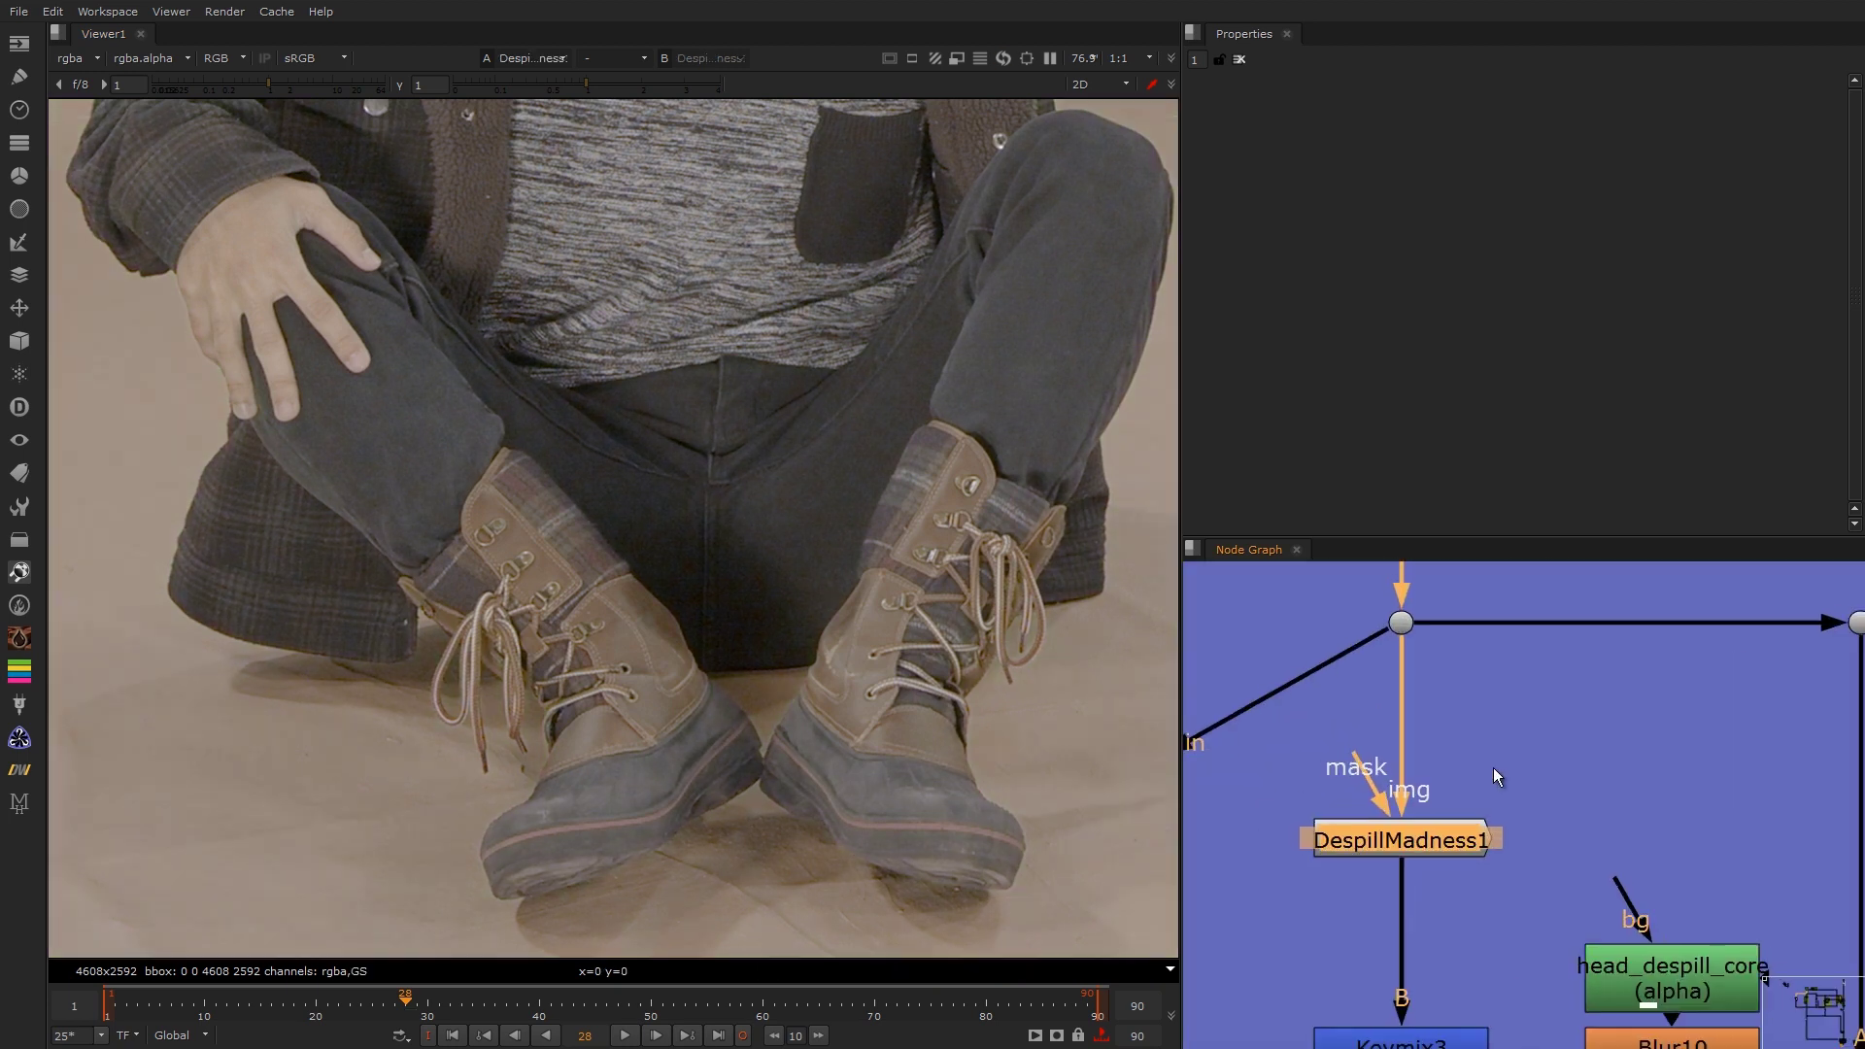
pyautogui.scroll(-4, 1494, 767)
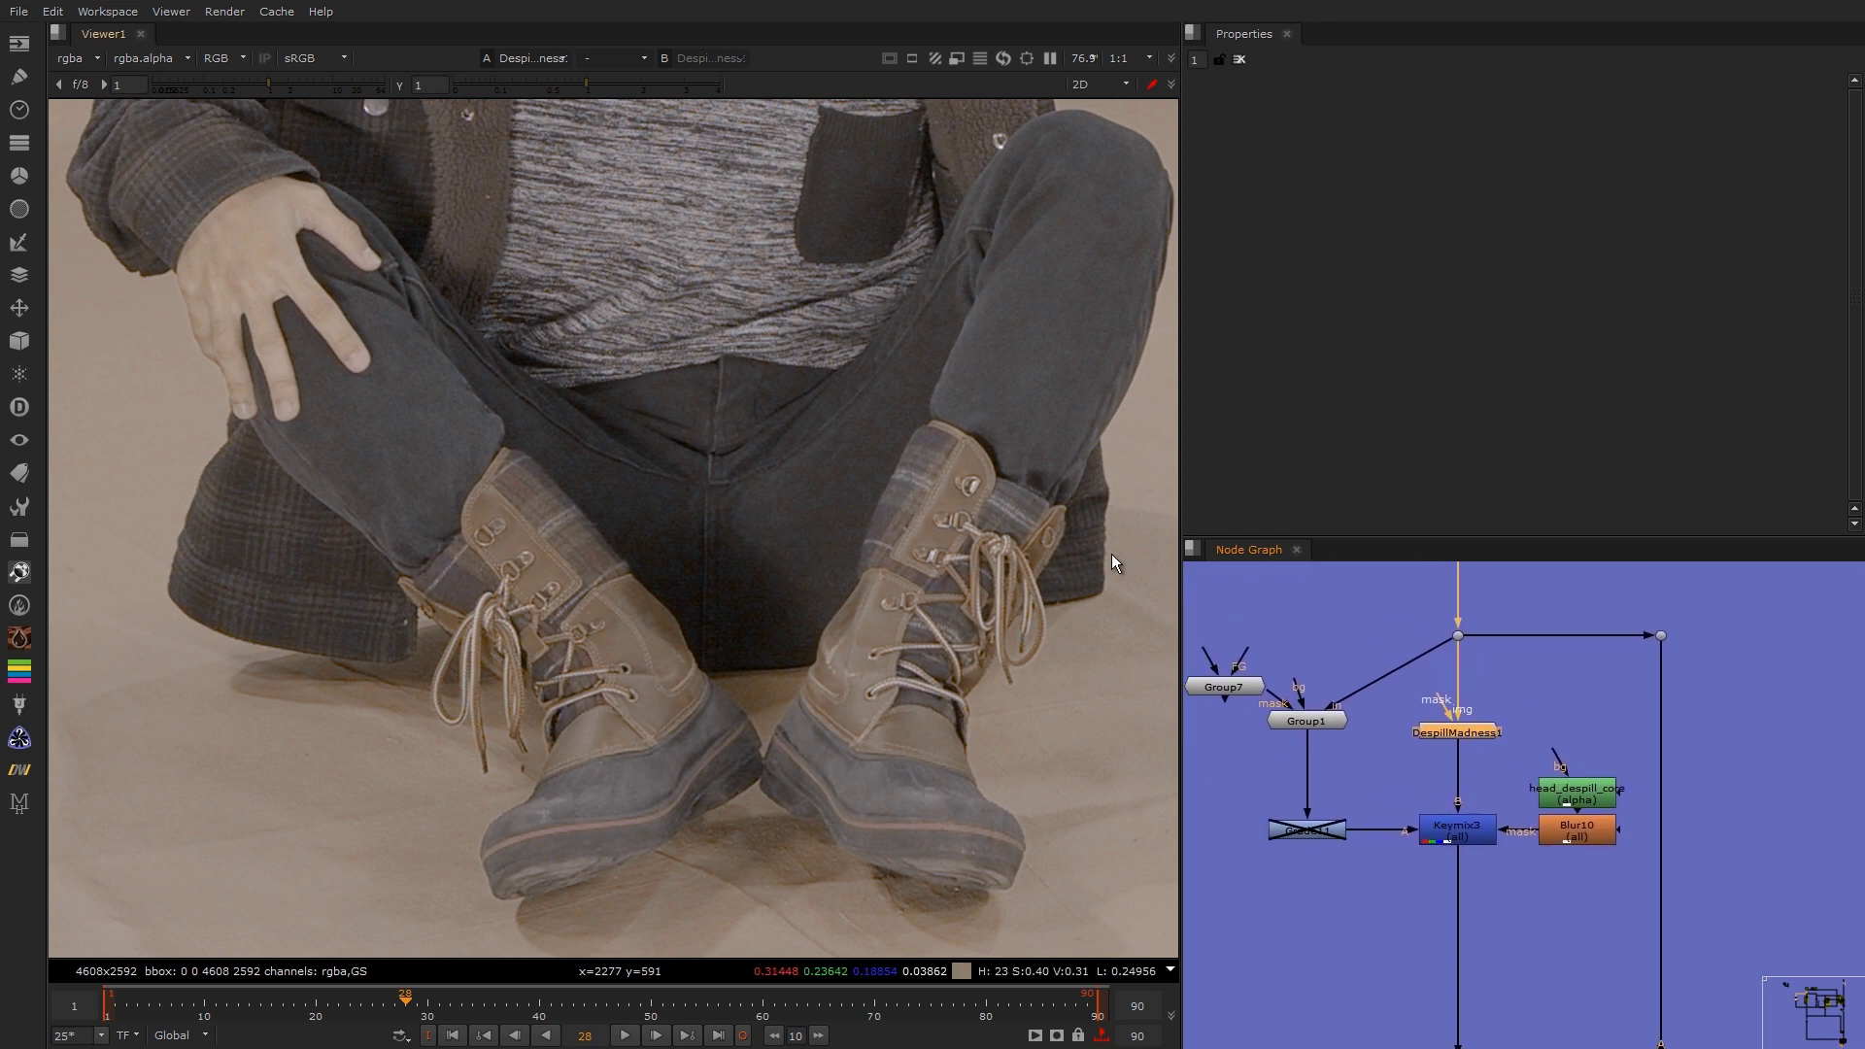
# Step: Compare the footage with DespillMadness1 disabled and enabled around the actor's face, jacket and sweater
pyautogui.moveTo(886, 229); pyautogui.dragTo(857, 746, button='middle')
pyautogui.press('d')
pyautogui.press('d')
pyautogui.moveTo(853, 504); pyautogui.dragTo(843, 815, button='middle')
pyautogui.press('d')
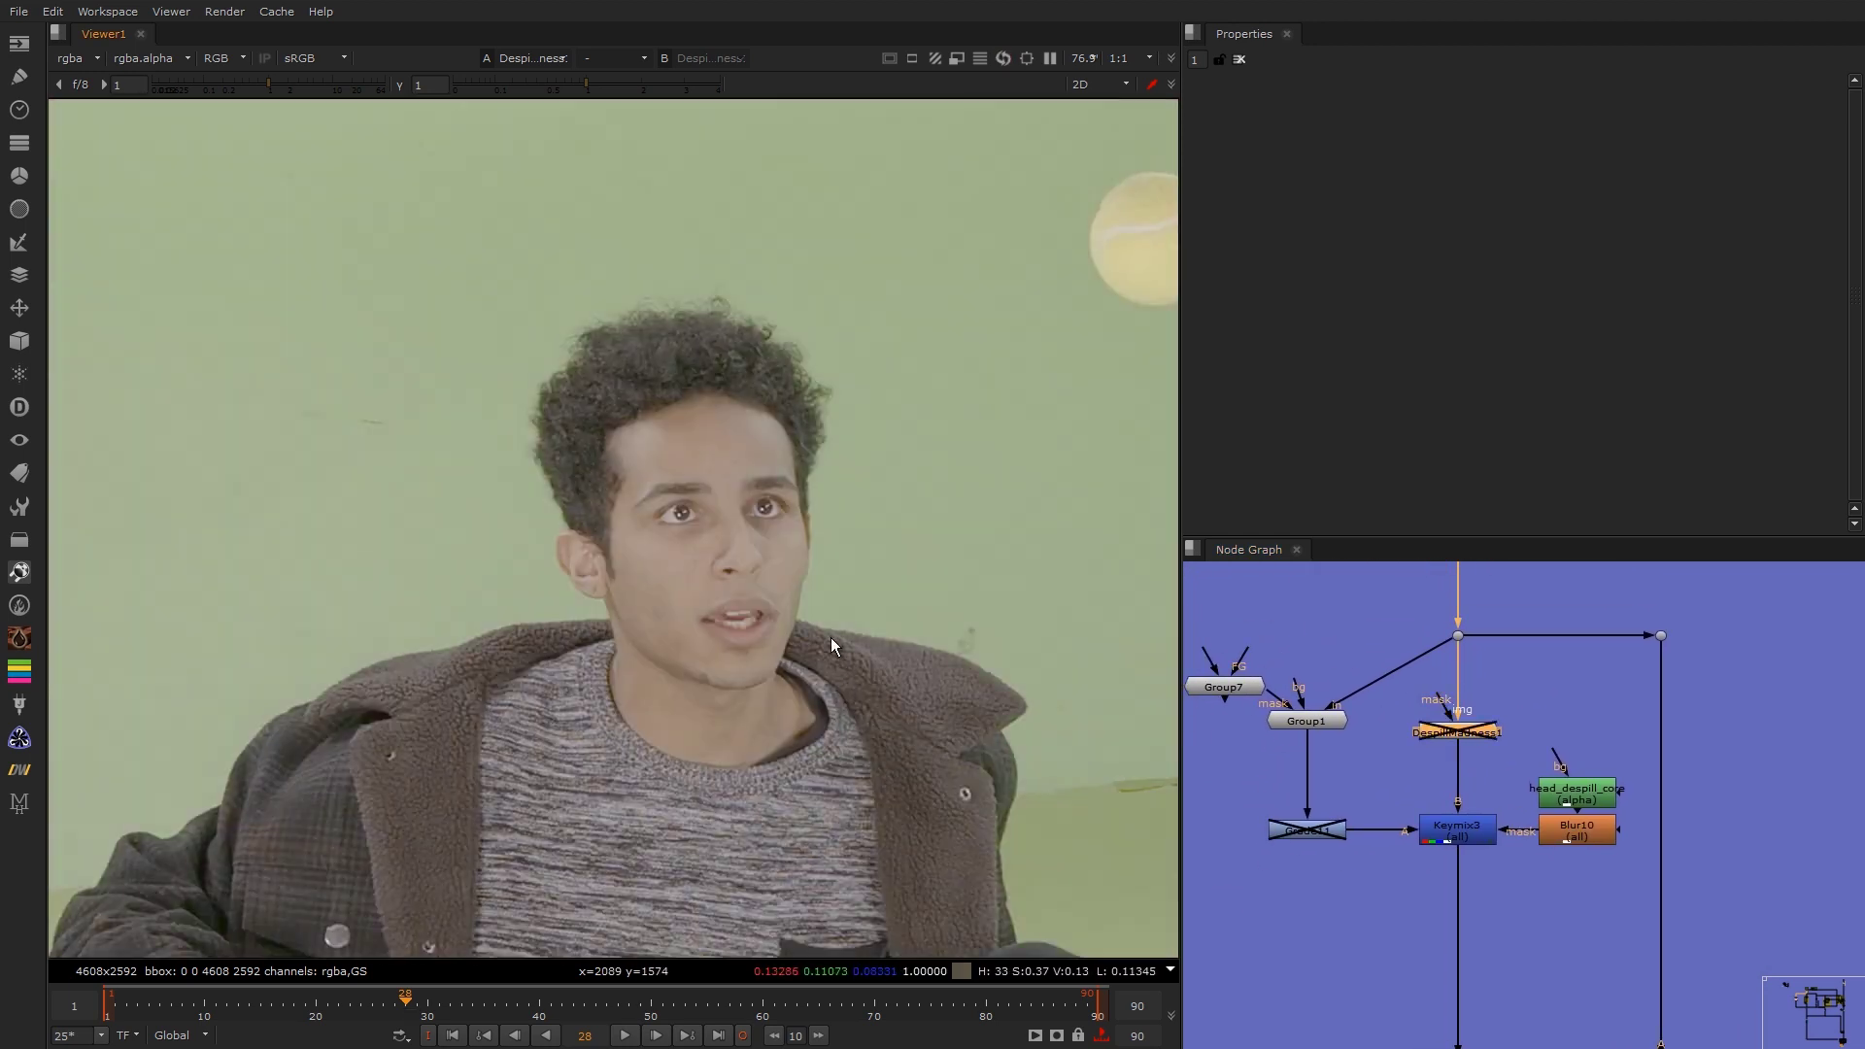
pyautogui.press('d')
pyautogui.press('d')
pyautogui.press('d')
pyautogui.moveTo(888, 901); pyautogui.dragTo(766, 603, button='middle')
pyautogui.press('d')
pyautogui.press('d')
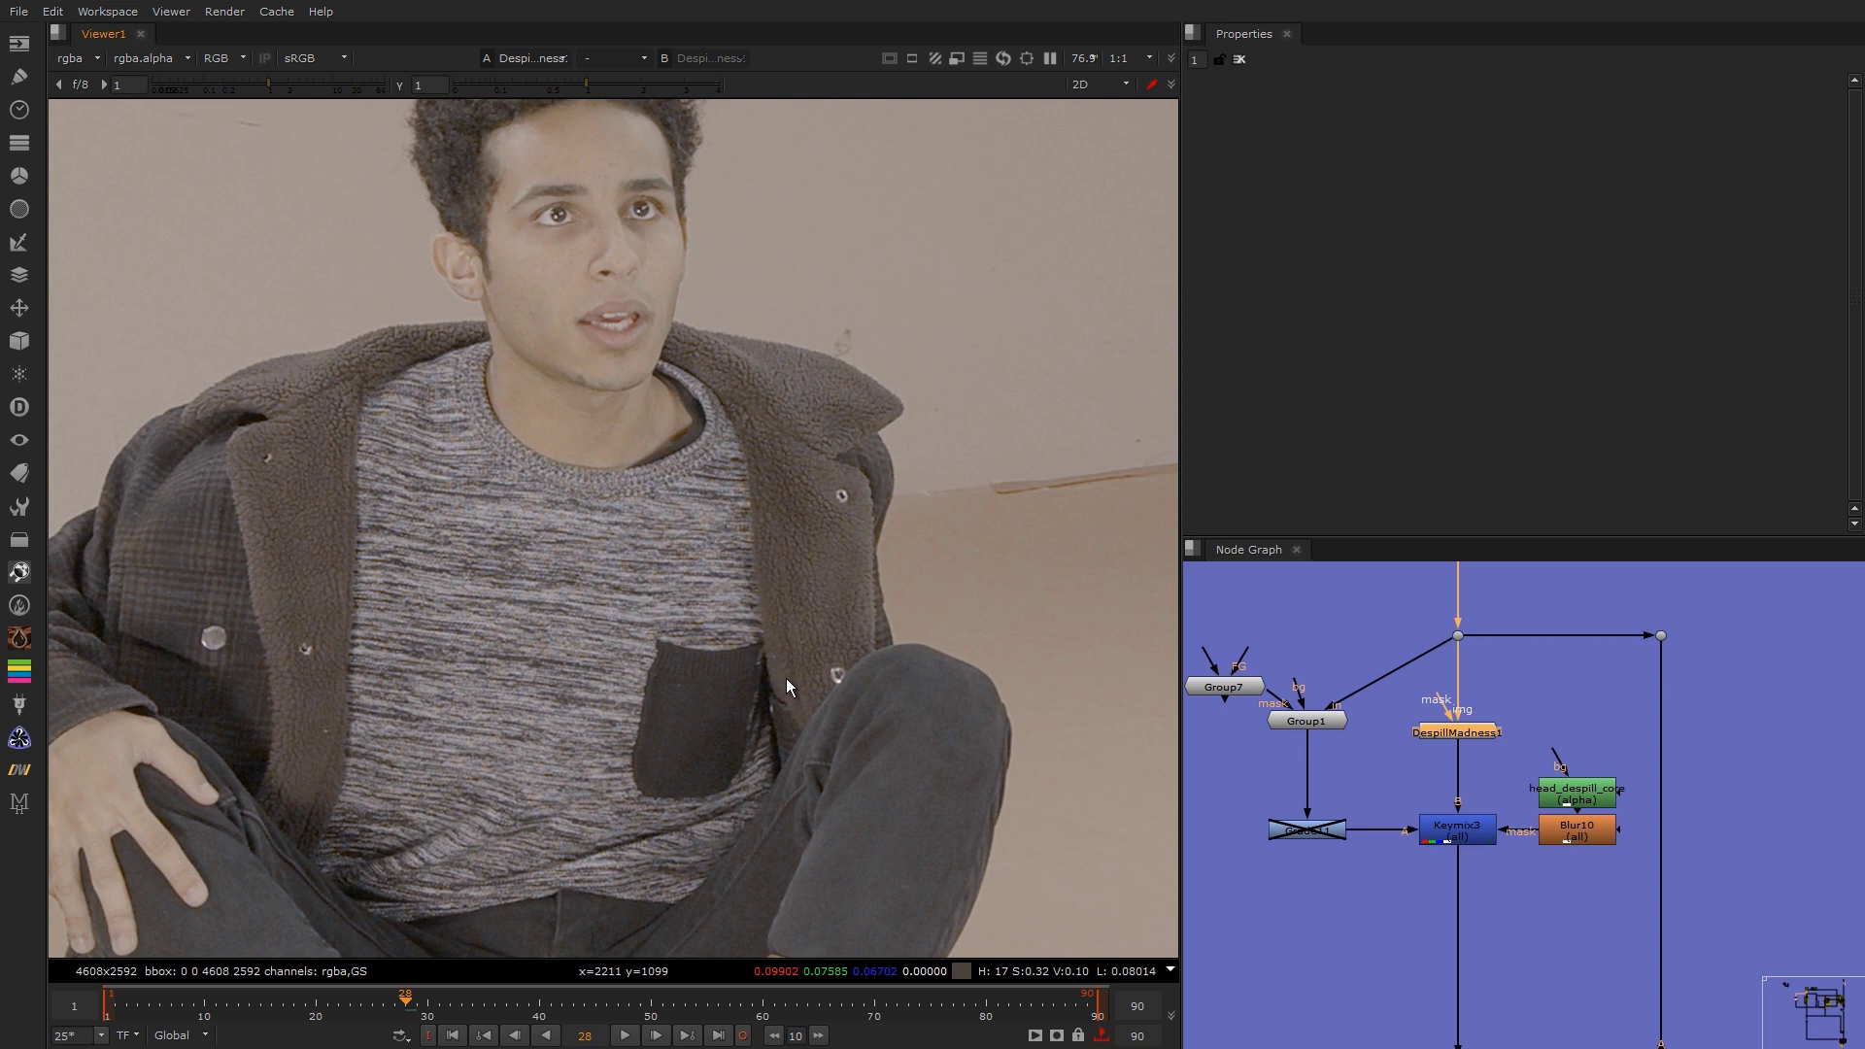
# Step: Compare the actor's left boot close up with DespillMadness1 disabled and enabled
pyautogui.moveTo(876, 772); pyautogui.dragTo(873, 643, button='middle')
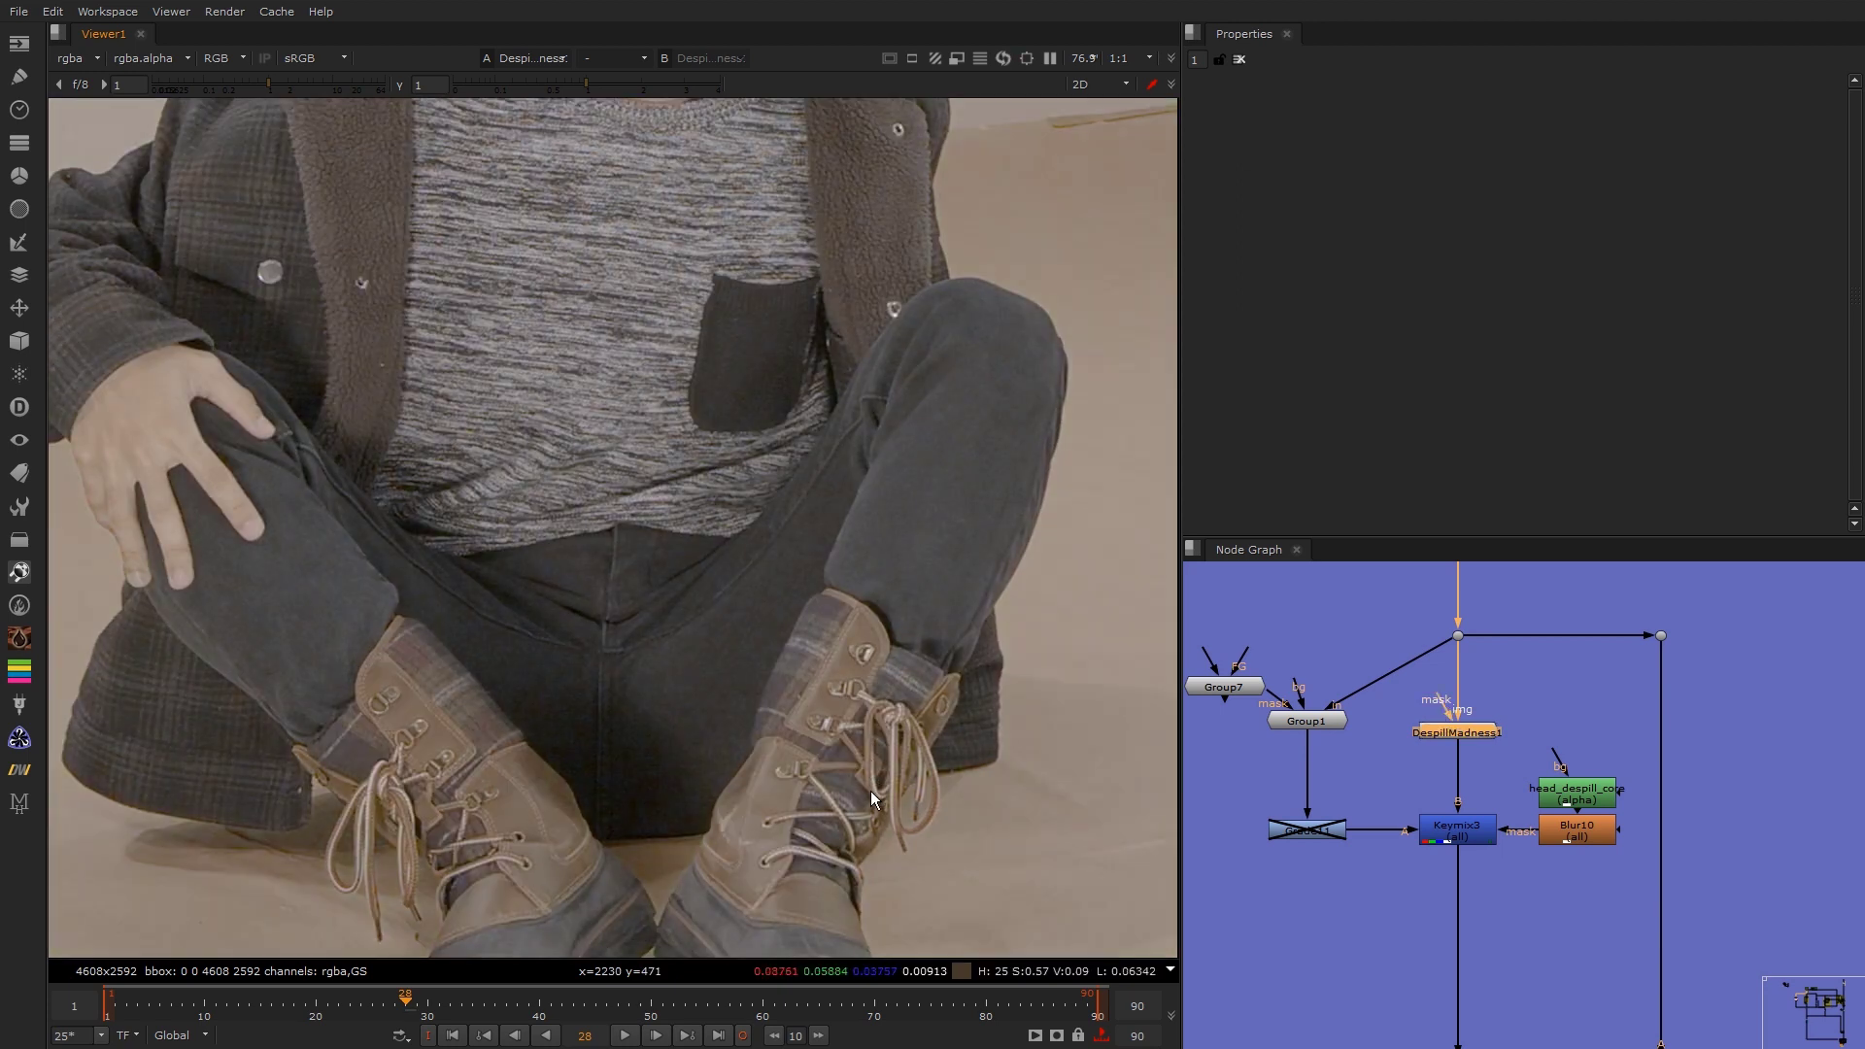
pyautogui.moveTo(870, 790); pyautogui.dragTo(854, 559, button='middle')
pyautogui.scroll(5, 905, 489)
pyautogui.press('d')
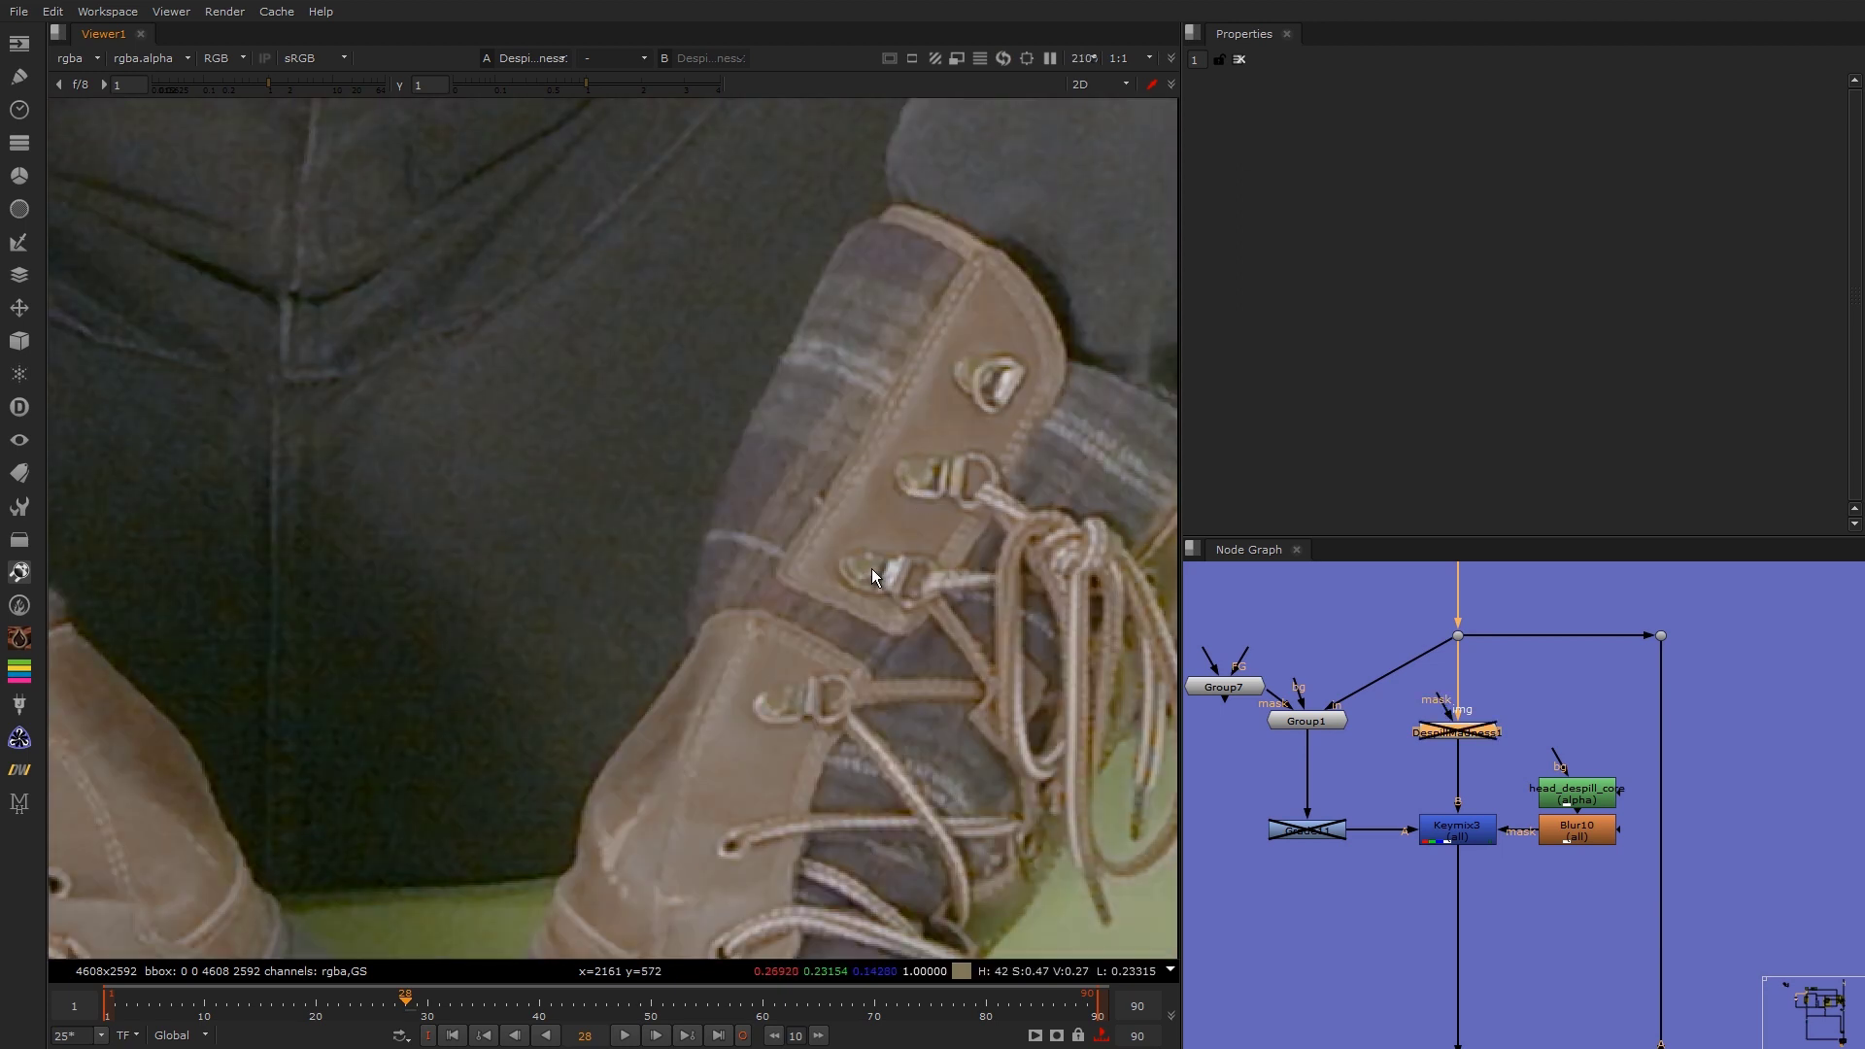
pyautogui.press('d')
pyautogui.press('d')
# Step: Compare the laces and leather of the actor's right boot with DespillMadness1 off and on, ending with the node enabled
pyautogui.moveTo(589, 649); pyautogui.dragTo(999, 460, button='middle')
pyautogui.moveTo(522, 570); pyautogui.dragTo(856, 568, button='middle')
pyautogui.press('d')
pyautogui.press('d')
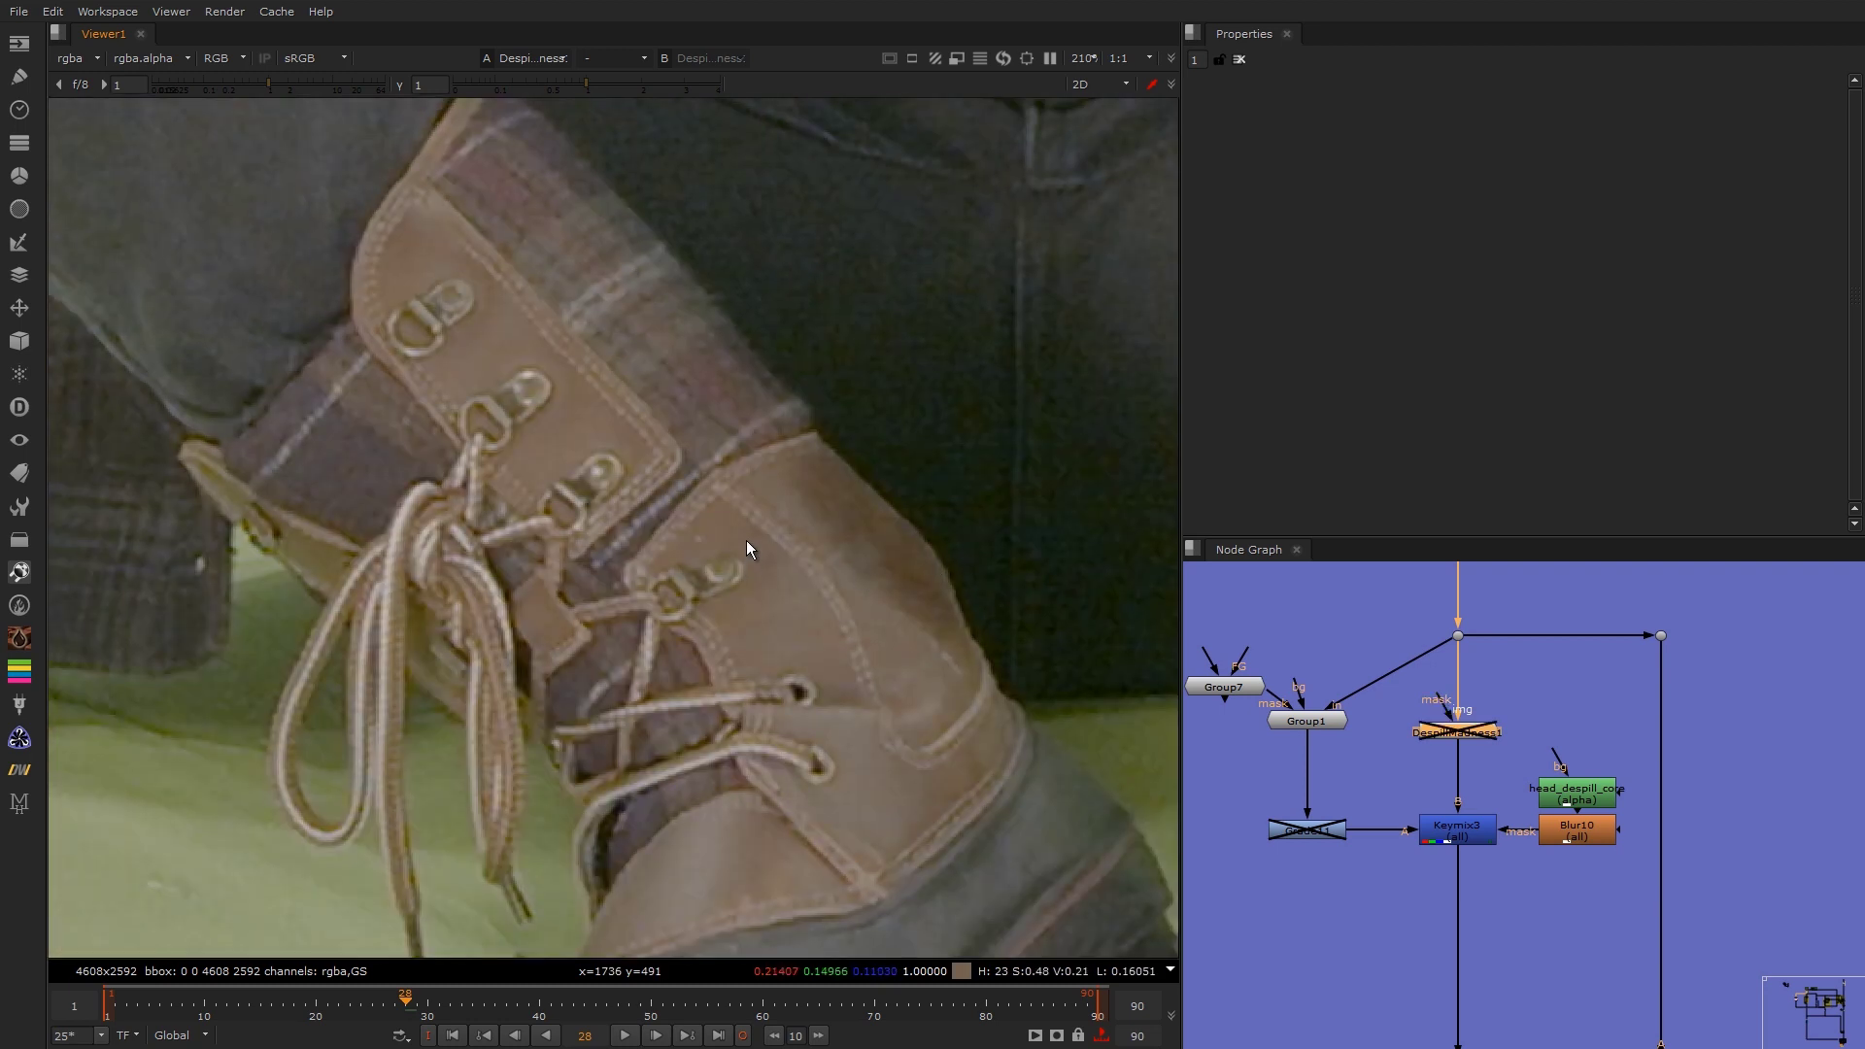
pyautogui.press('d')
pyautogui.press('d')
pyautogui.press('d')
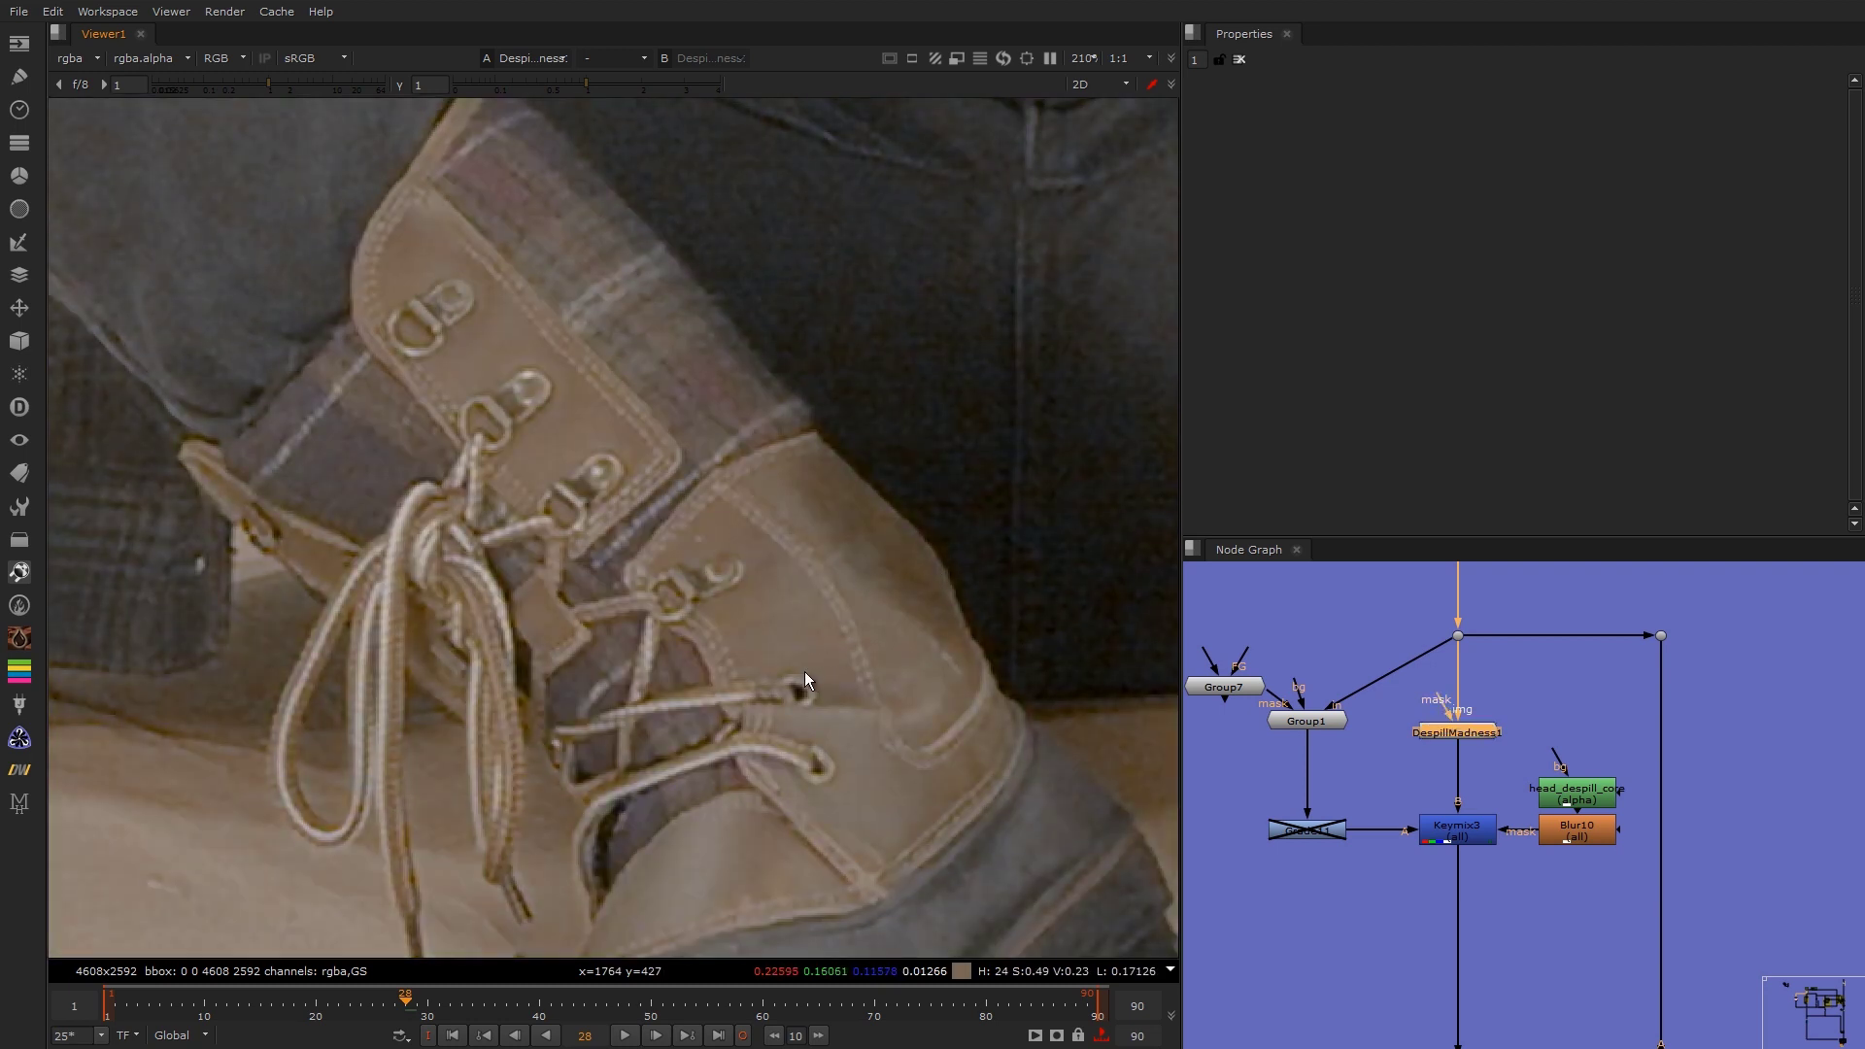
pyautogui.press('d')
pyautogui.press('d')
pyautogui.press('d')
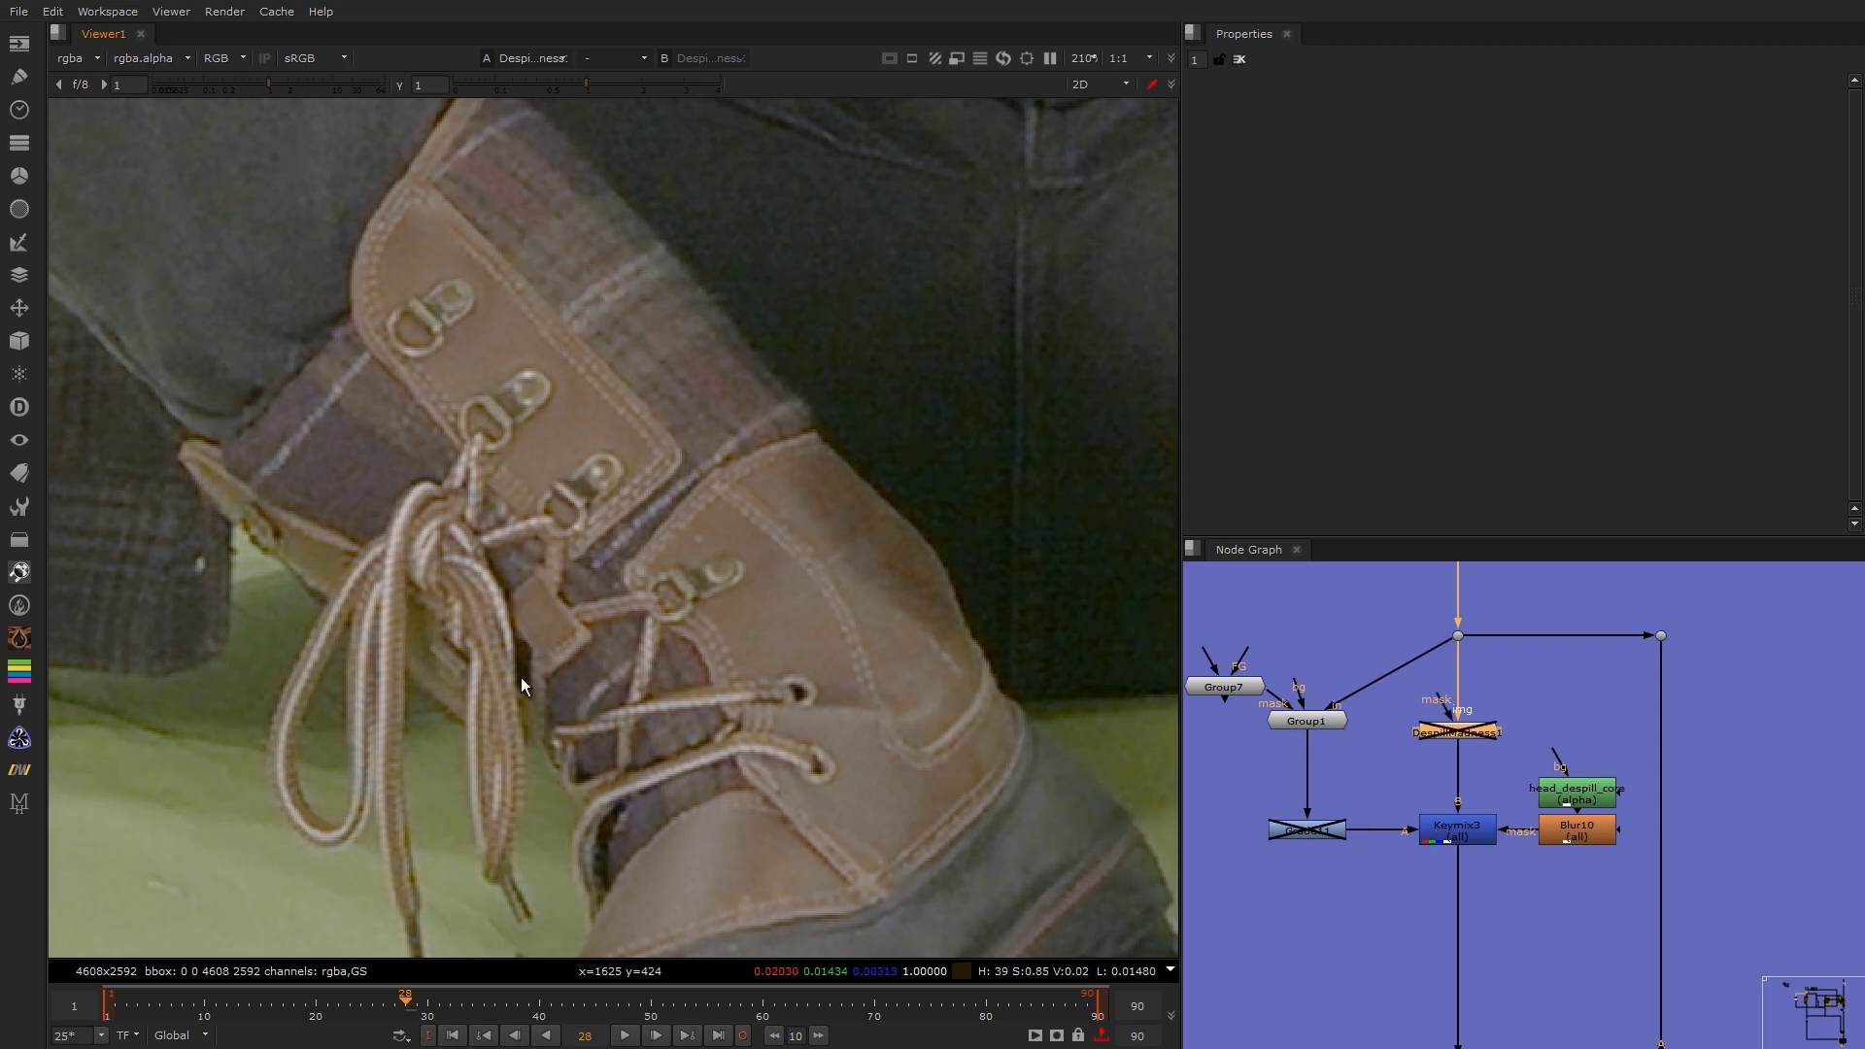
pyautogui.press('d')
pyautogui.press('d')
pyautogui.press('d')
pyautogui.press('d')
pyautogui.moveTo(1401, 703); pyautogui.dragTo(1389, 626, button='middle')
pyautogui.press('d')
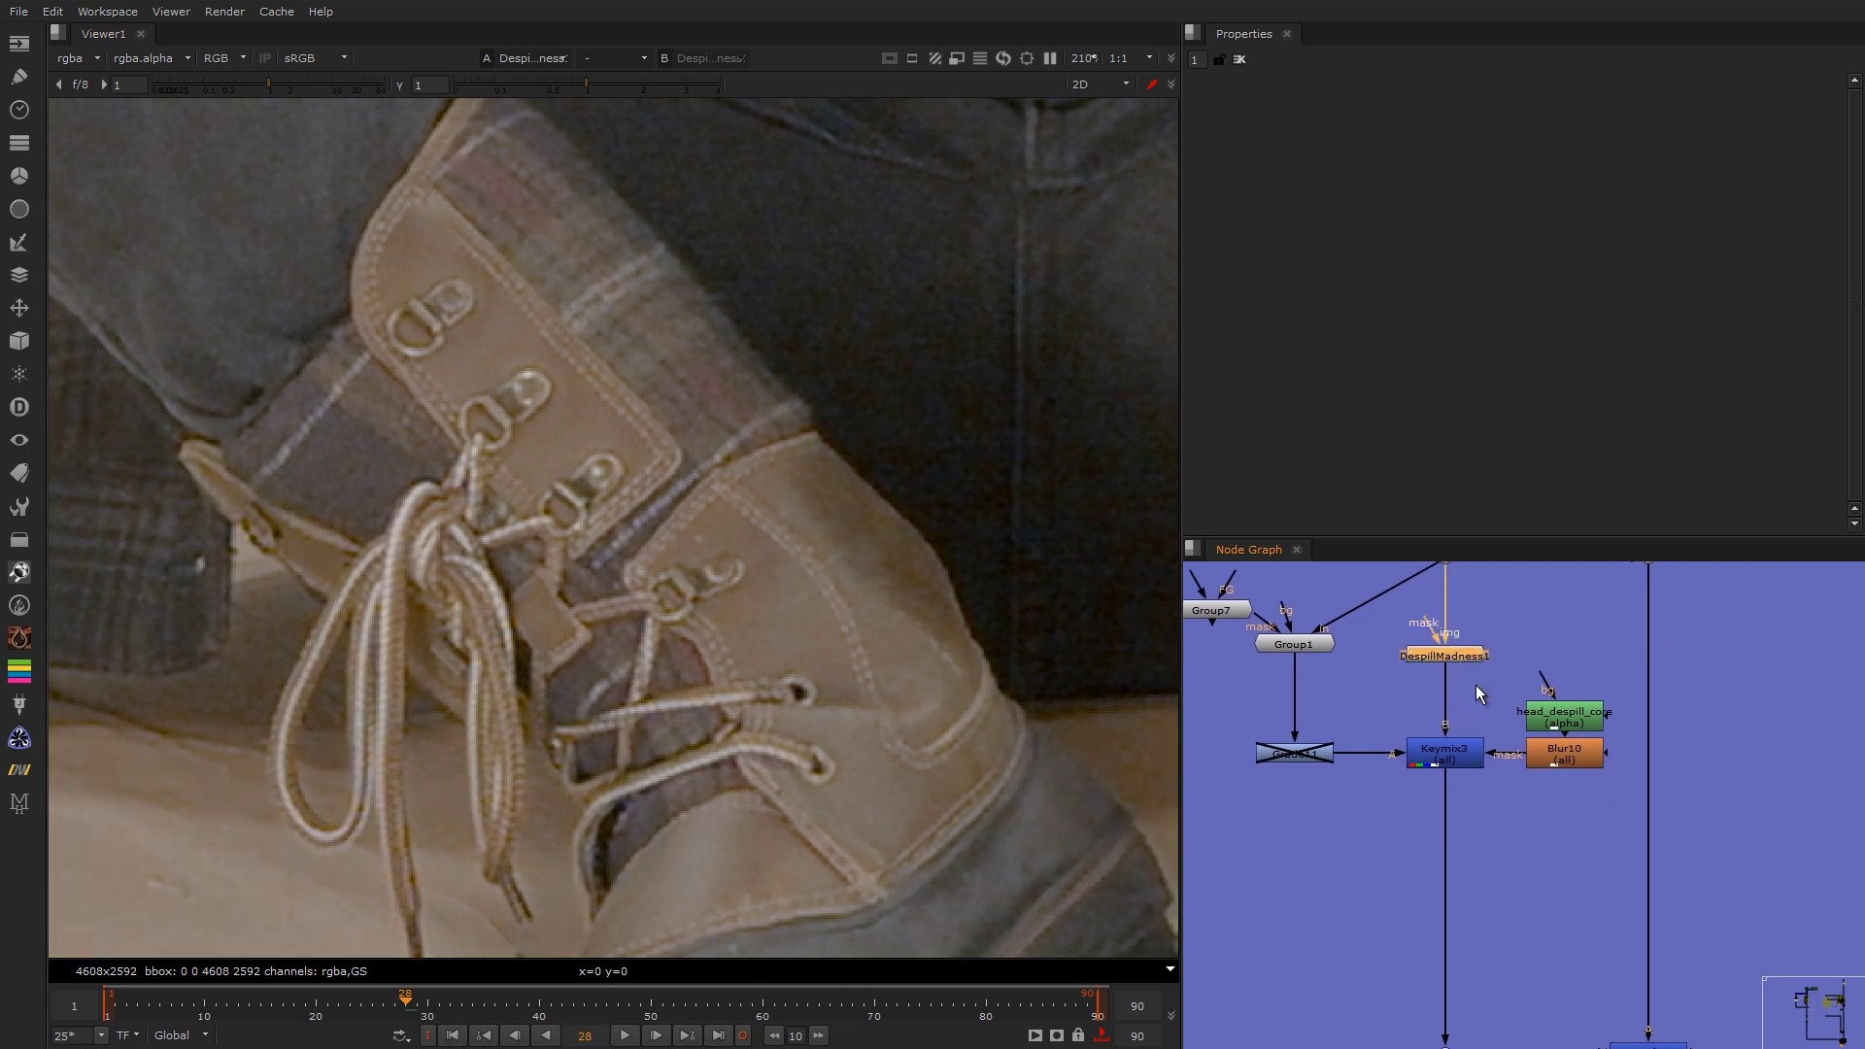
# Step: View the output of Keymix3, followed by the output of Group1 in the Core Despill section
pyautogui.click(1445, 753)
pyautogui.press('1')
pyautogui.click(1375, 810)
pyautogui.moveTo(1395, 775); pyautogui.dragTo(1383, 714, button='middle')
pyautogui.scroll(-3, 1383, 687)
pyautogui.click(1413, 674)
pyautogui.click(1302, 668)
pyautogui.press('1')
# Step: Examine the Group1 despill result in full frame and close up on the actor's head and jacket
pyautogui.scroll(-8, 870, 636)
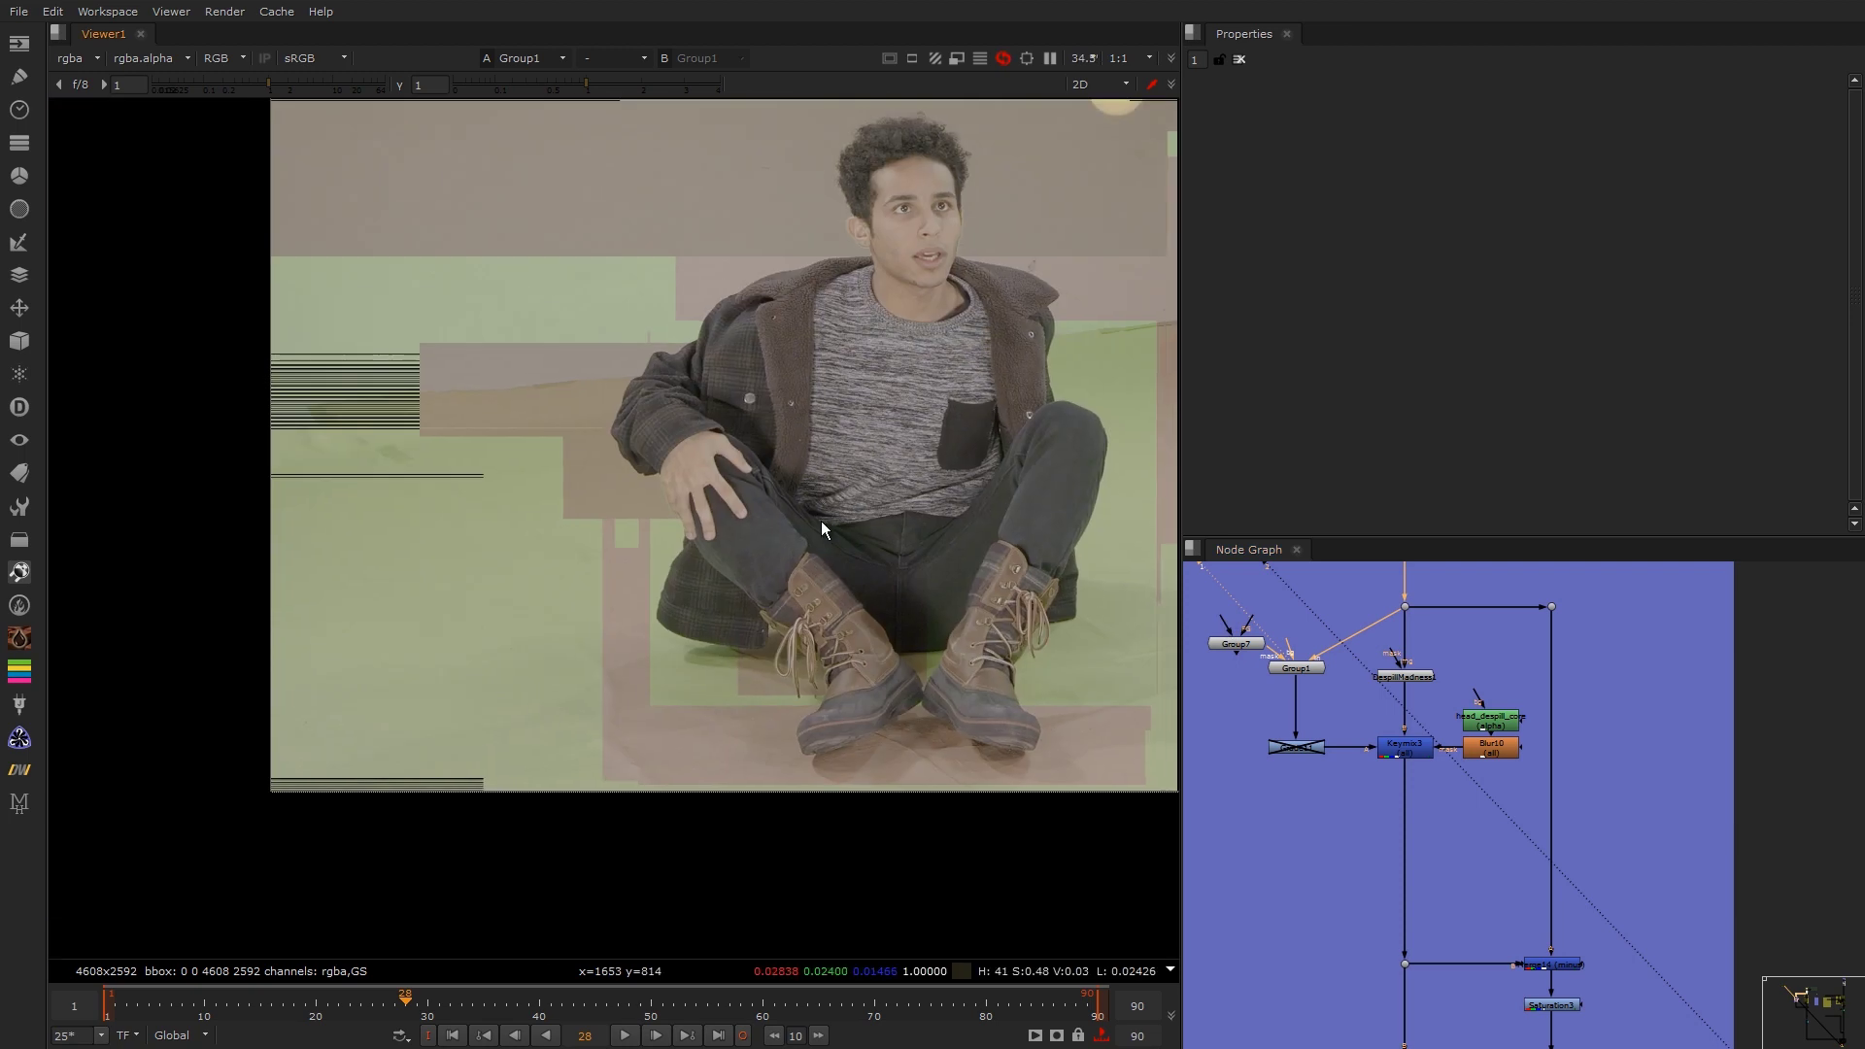
pyautogui.press('f')
pyautogui.scroll(6, 571, 337)
pyautogui.moveTo(636, 278); pyautogui.dragTo(821, 221, button='middle')
pyautogui.moveTo(1298, 674); pyautogui.dragTo(1300, 662, button='middle')
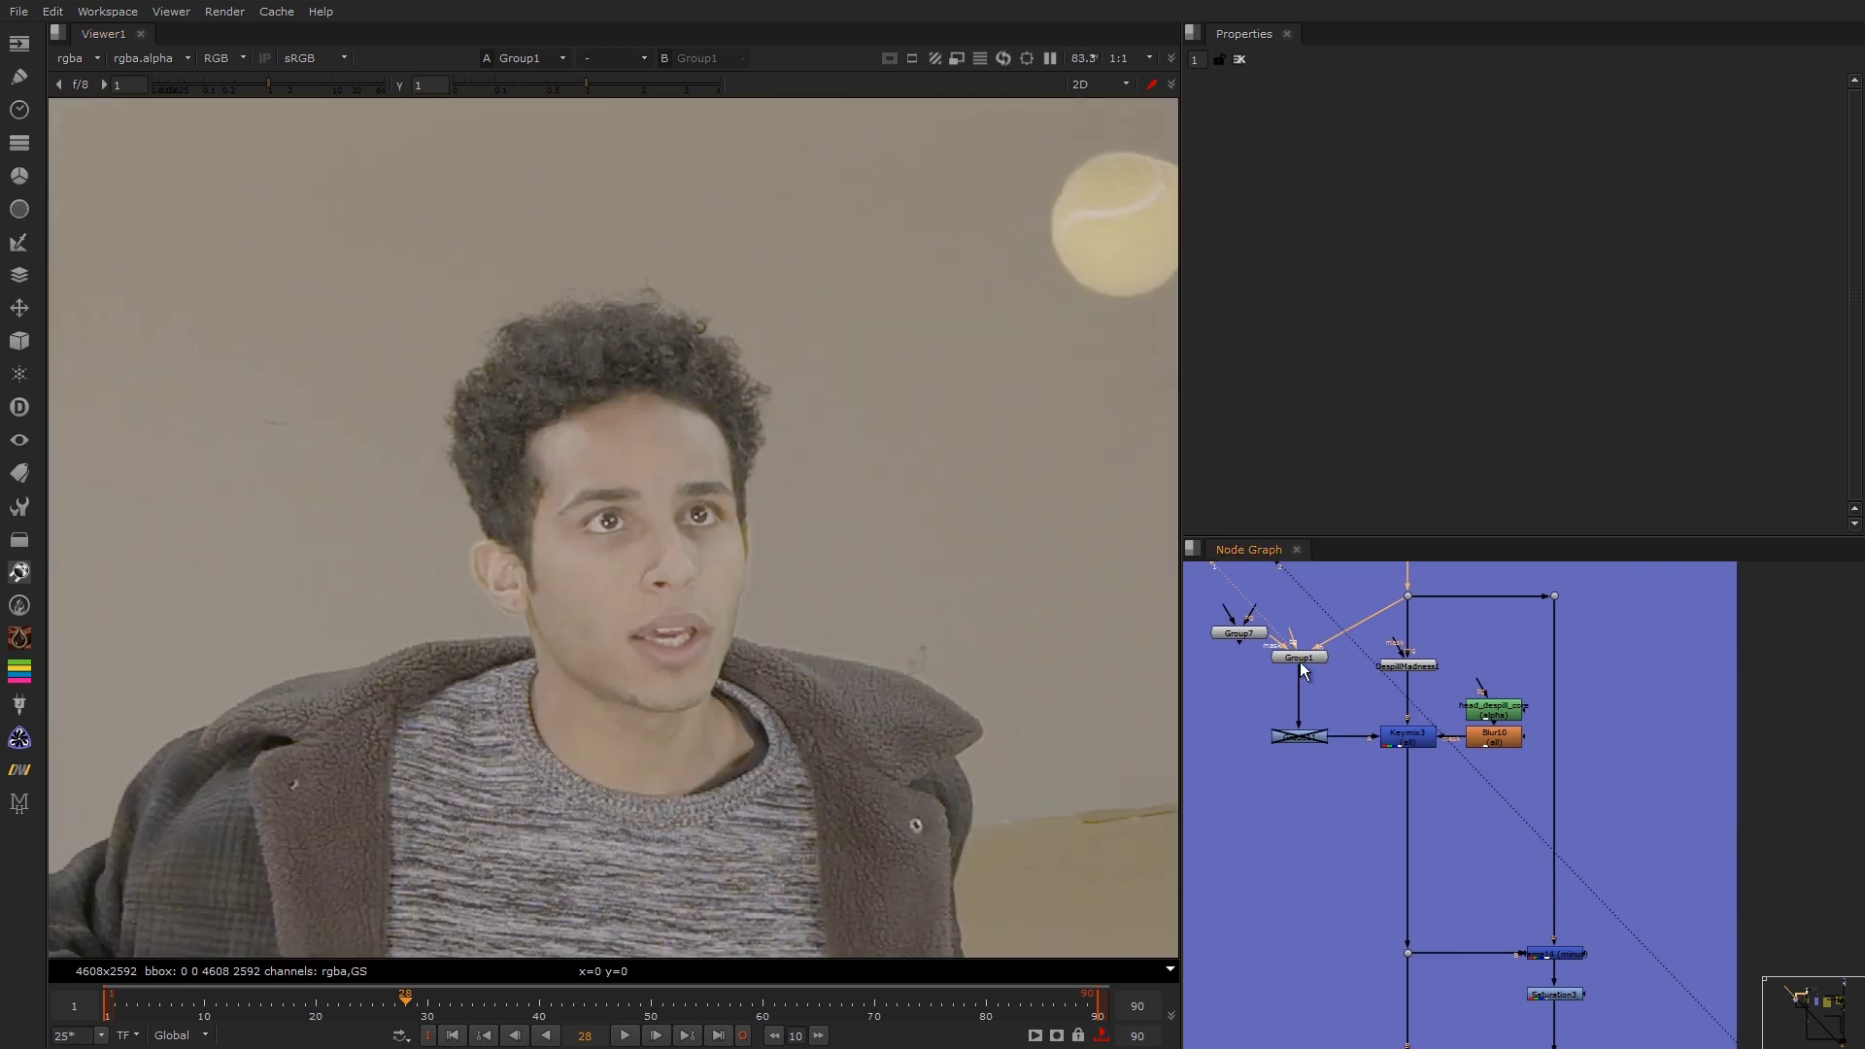
pyautogui.click(1302, 661)
# Step: View the Keymix3 output and compare the head area with that node disabled and enabled
pyautogui.click(1410, 740)
pyautogui.press('1')
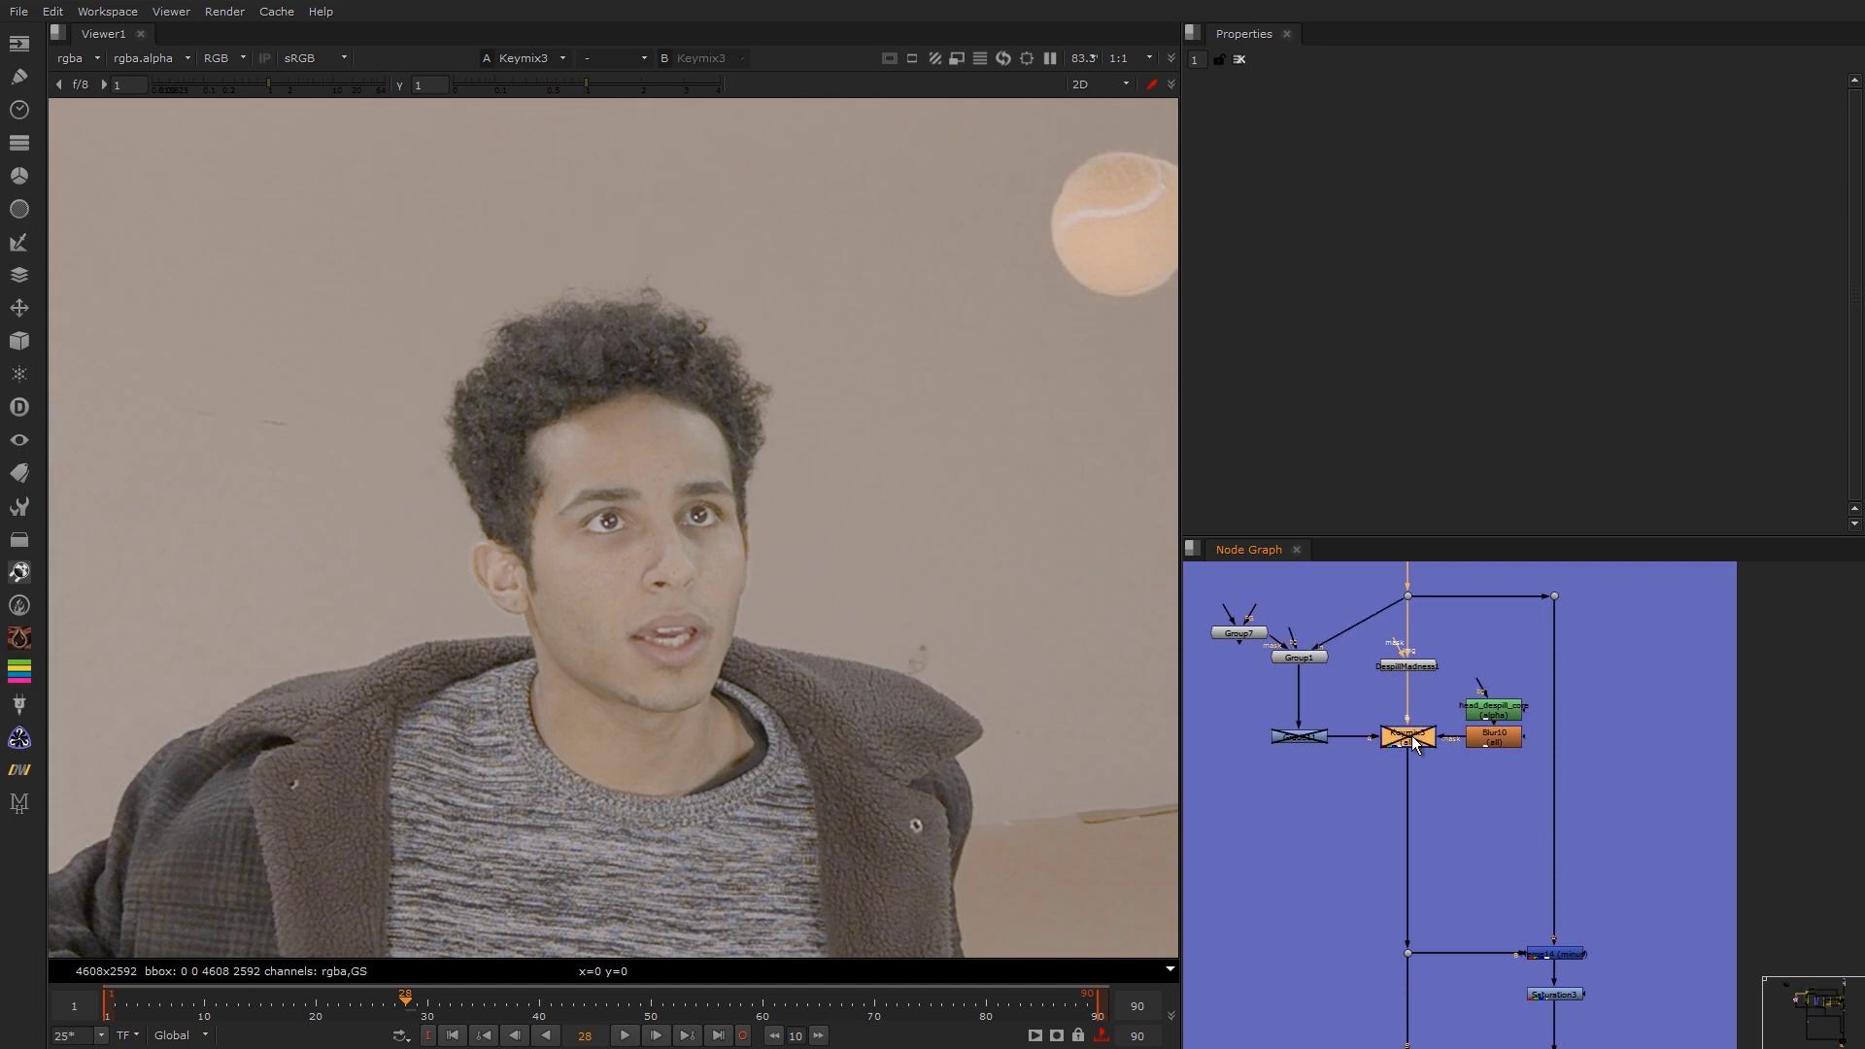
pyautogui.press('d')
# Step: View the output of Merge15 below the despill difference matte branch
pyautogui.moveTo(1409, 680); pyautogui.dragTo(1389, 596, button='middle')
pyautogui.scroll(-5, 1388, 596)
pyautogui.moveTo(1366, 719); pyautogui.dragTo(1343, 586, button='middle')
pyautogui.scroll(5, 1360, 585)
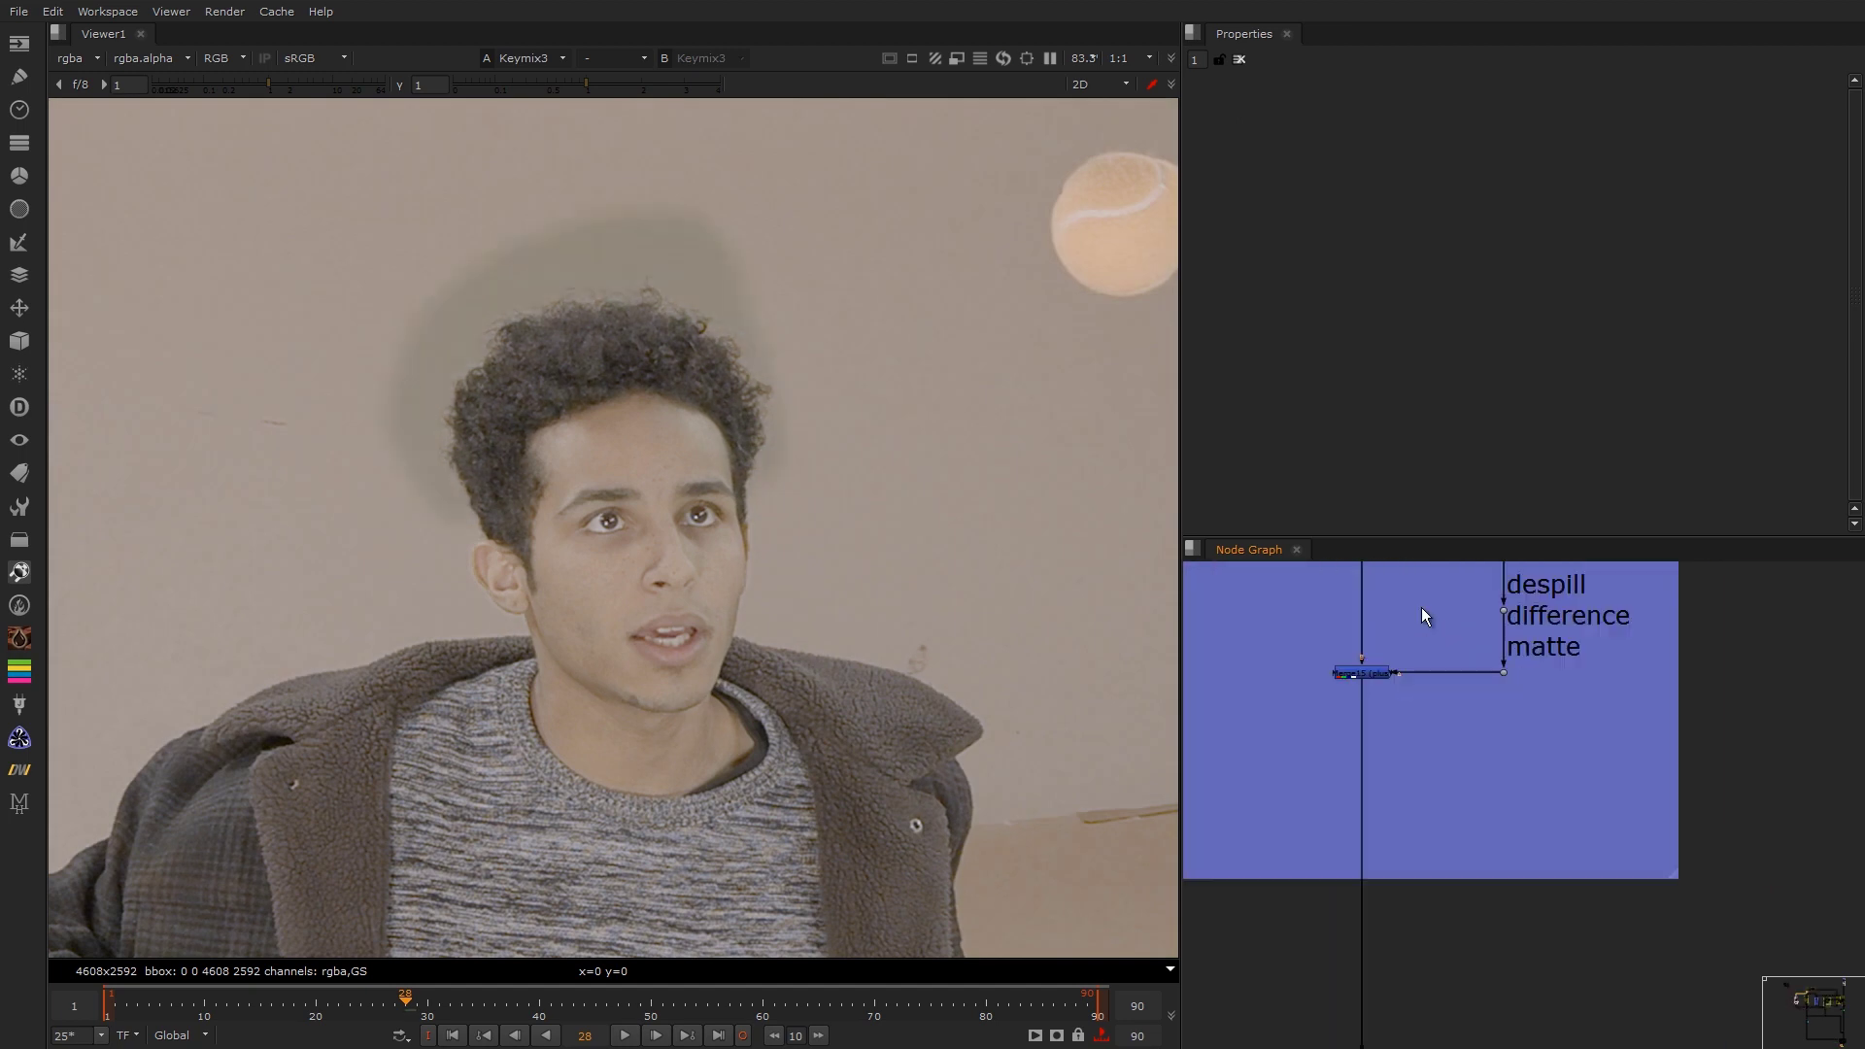
pyautogui.click(1359, 672)
pyautogui.press('1')
pyautogui.scroll(2, 1325, 733)
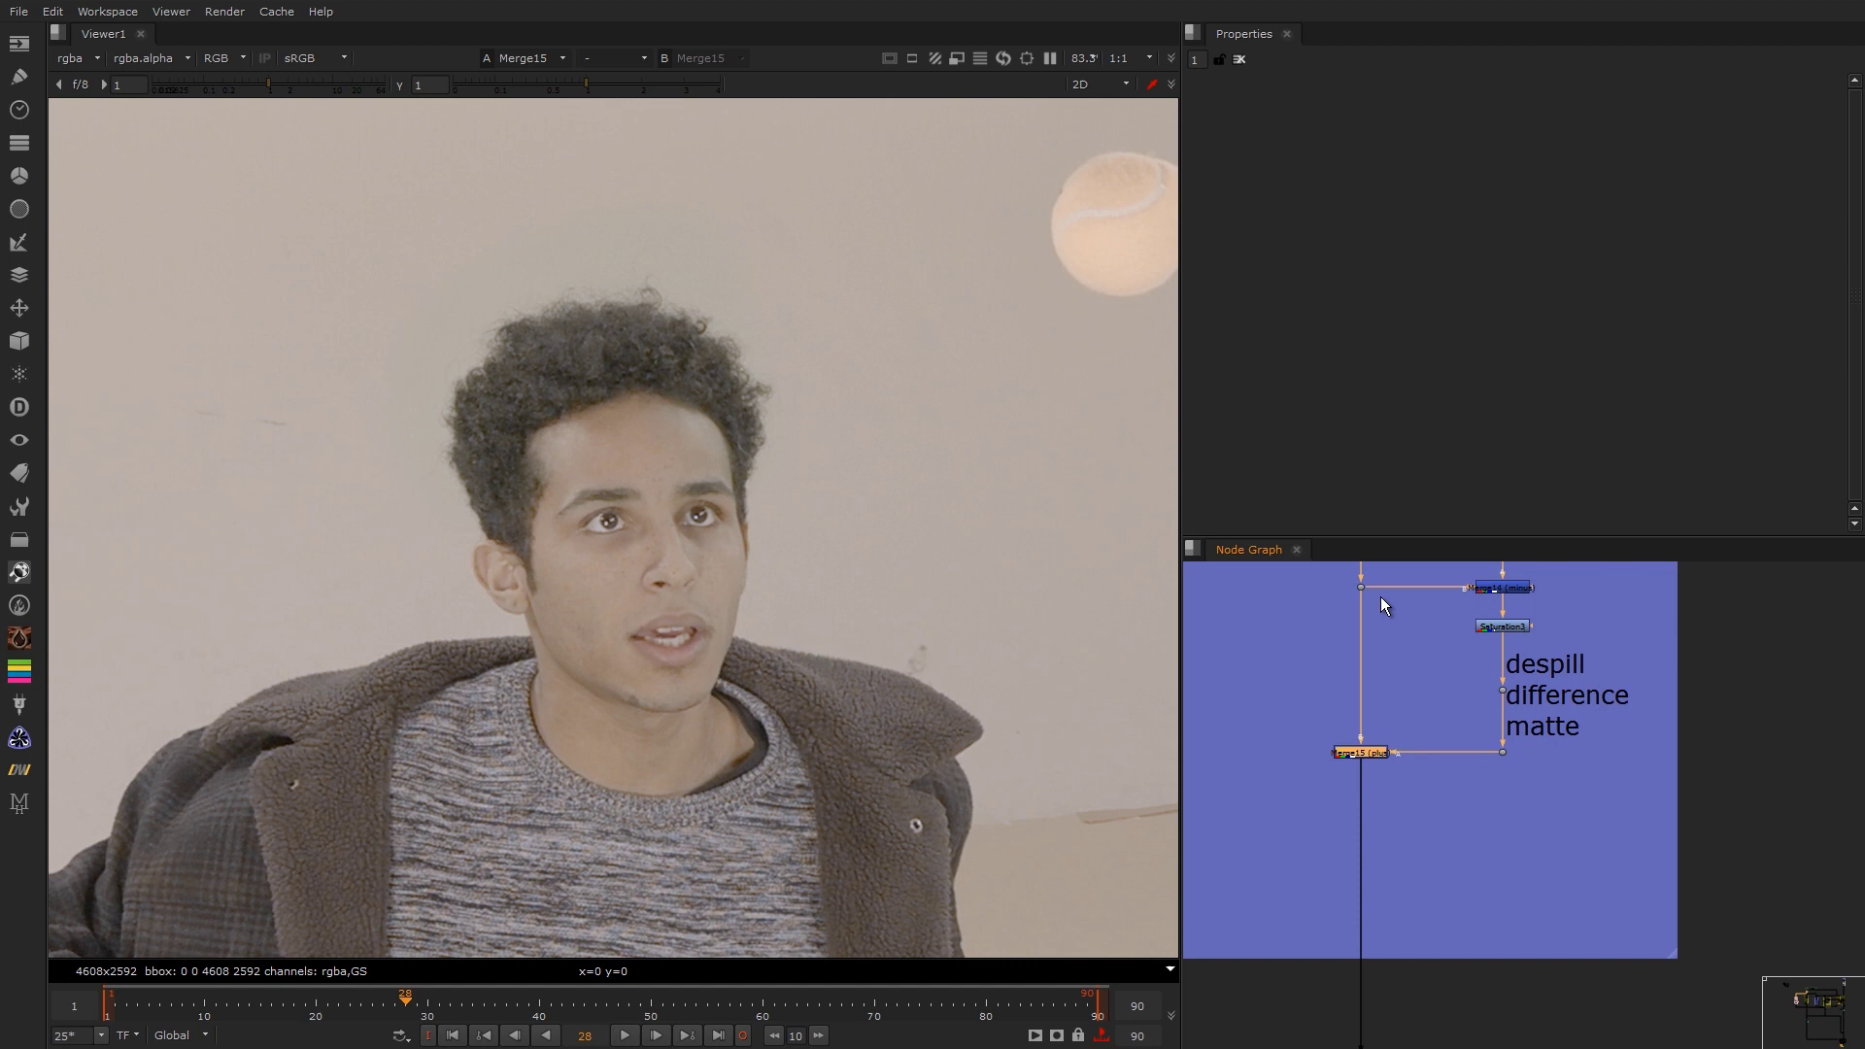
# Step: Examine the Merge15 result close up on the hair and forehead, and in full frame
pyautogui.scroll(-5, 1384, 604)
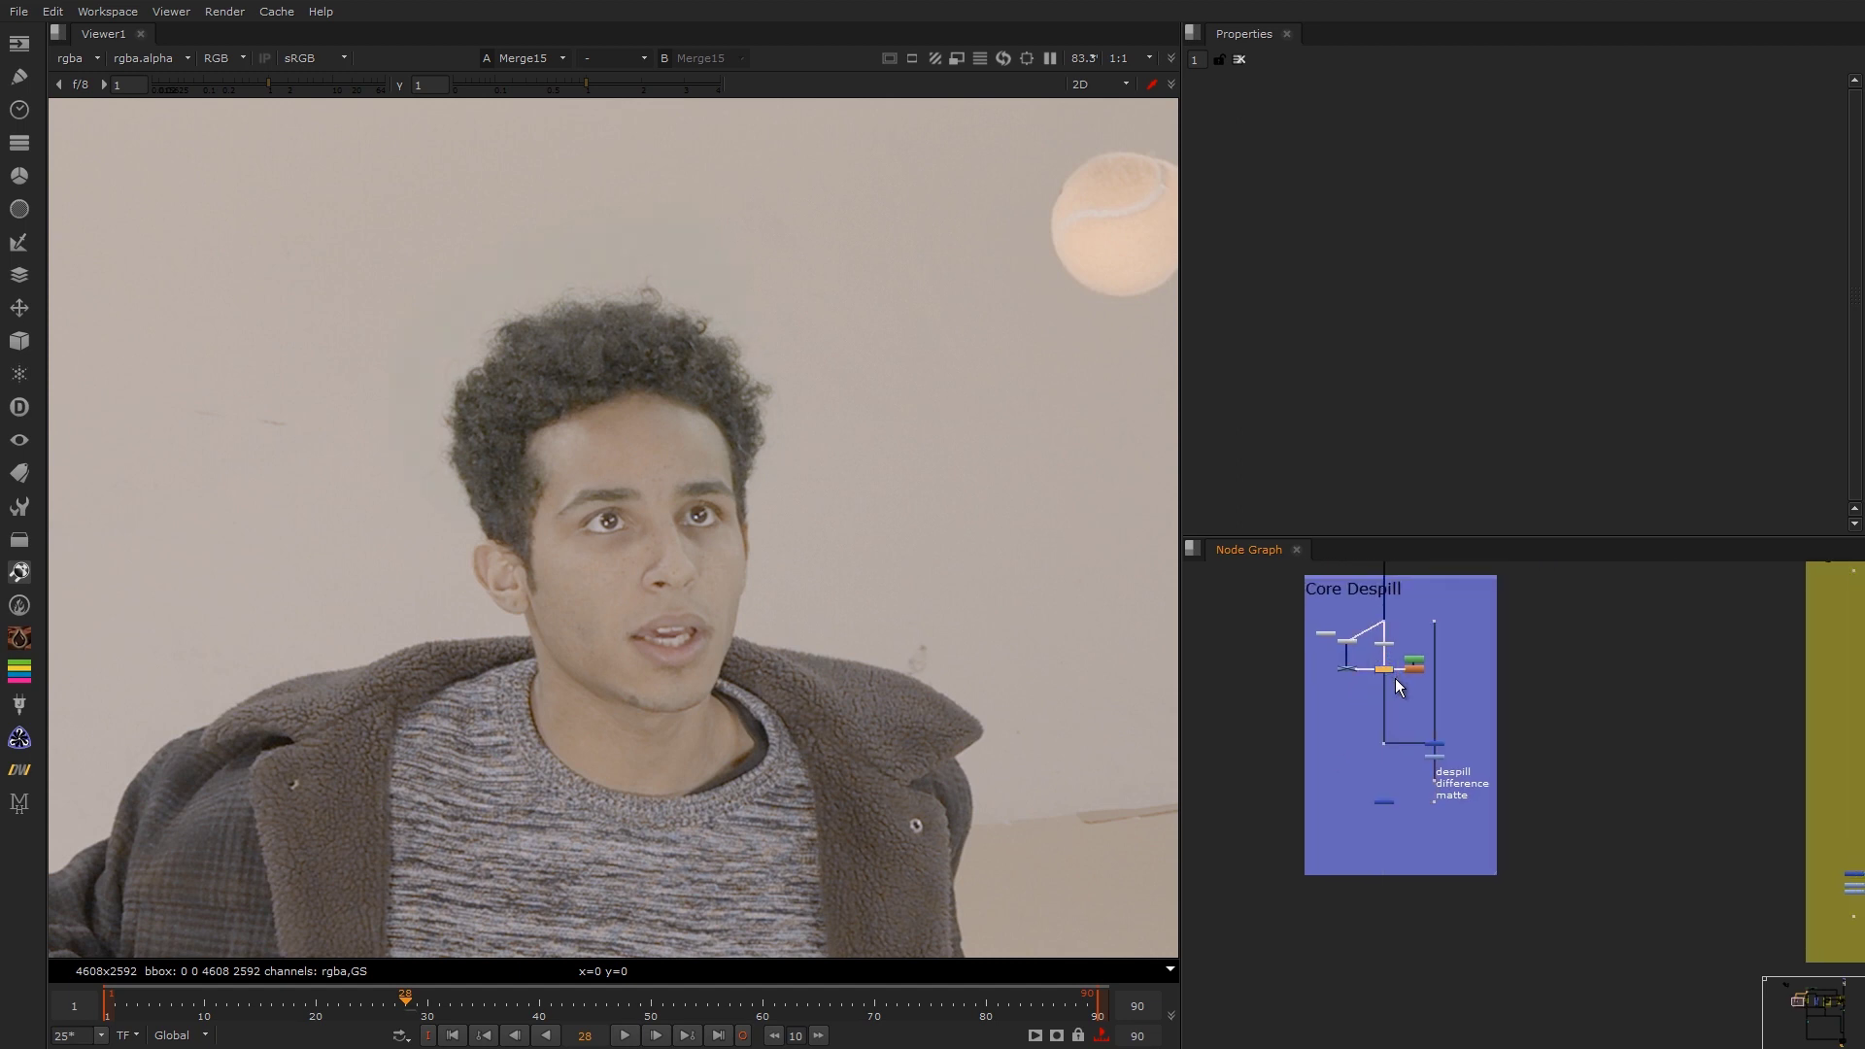
pyautogui.scroll(6, 778, 283)
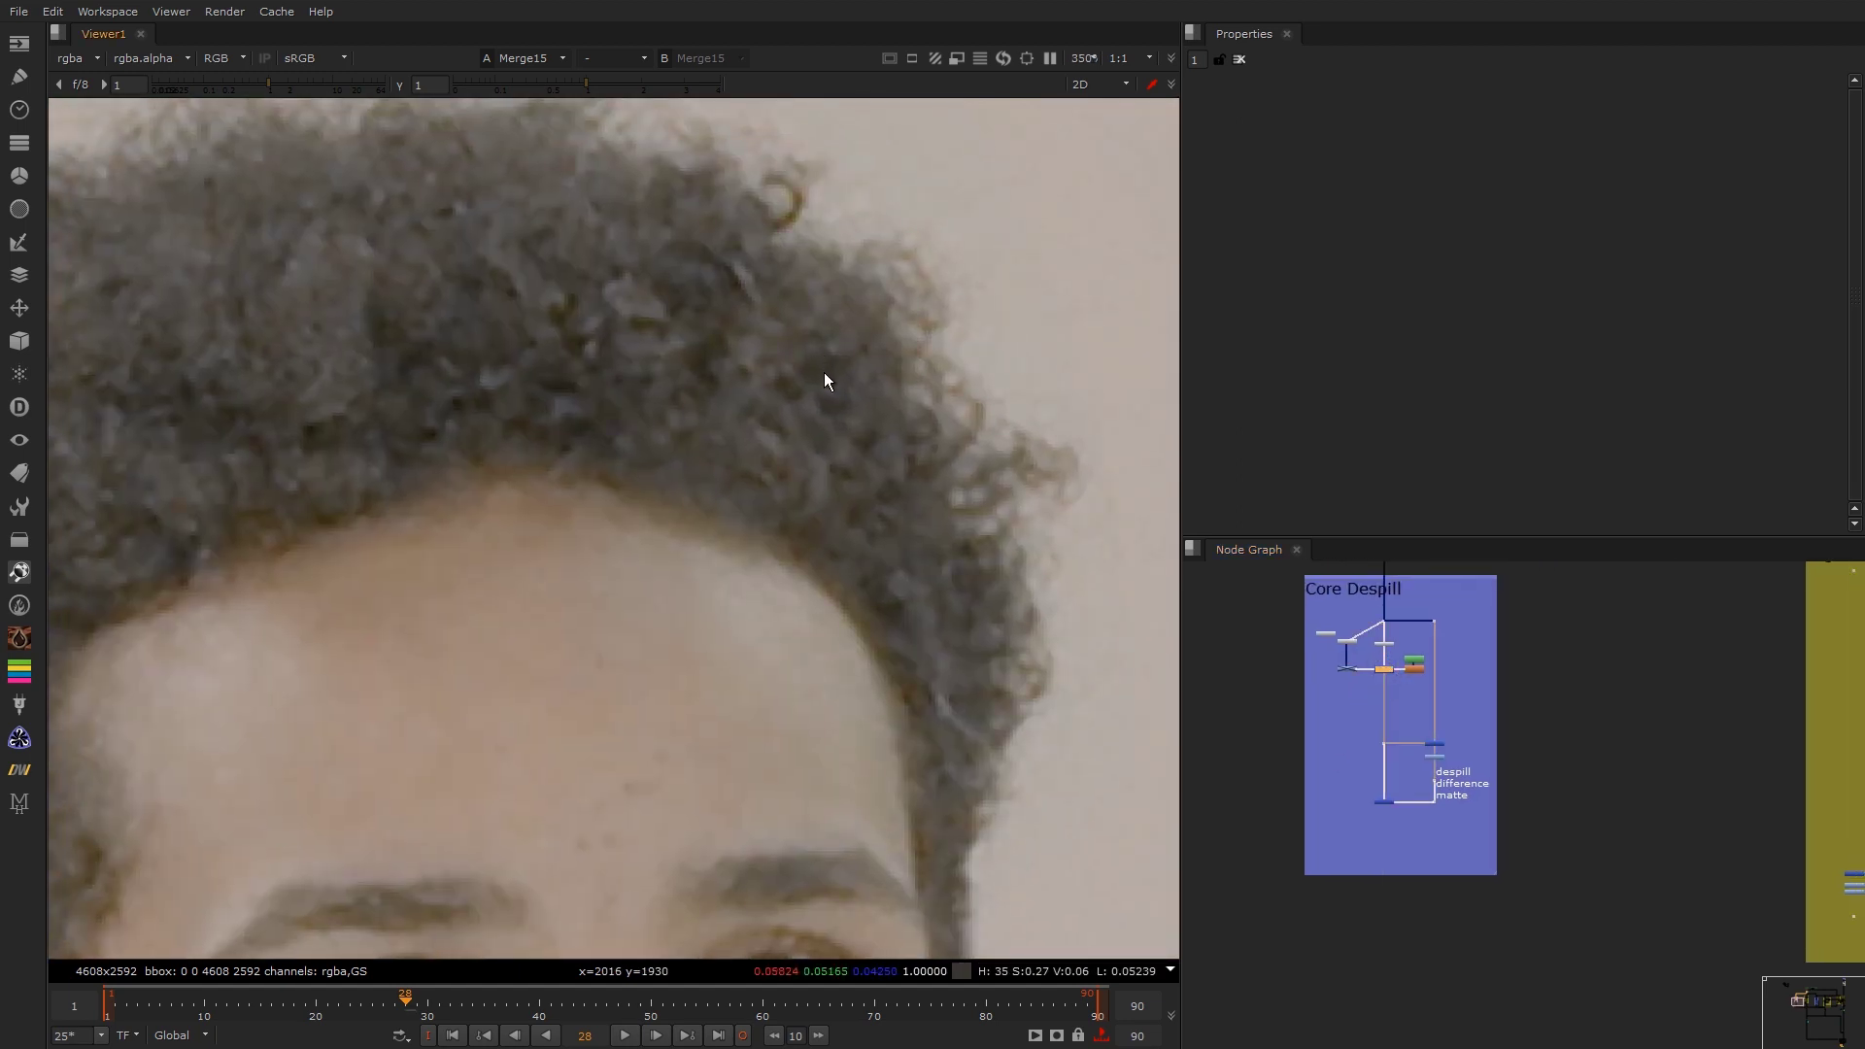
pyautogui.moveTo(831, 383); pyautogui.dragTo(1028, 390, button='middle')
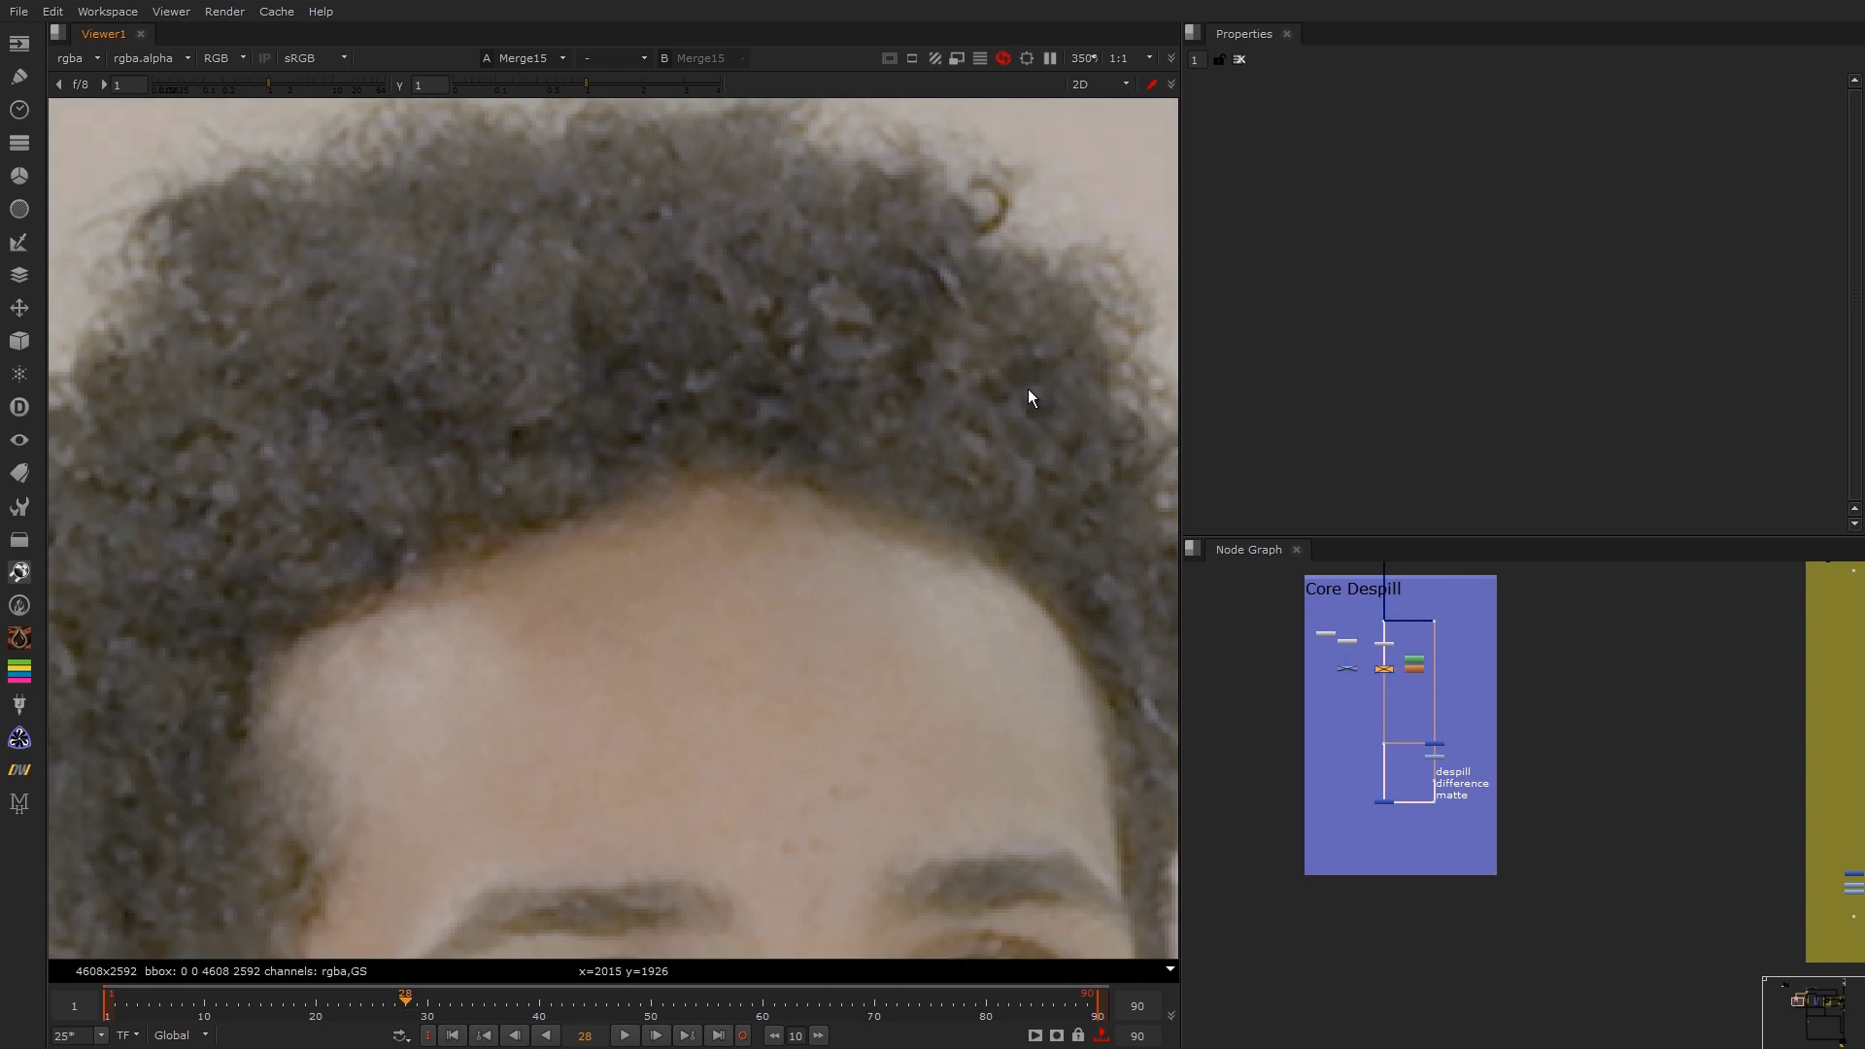
pyautogui.moveTo(688, 557); pyautogui.dragTo(953, 355, button='middle')
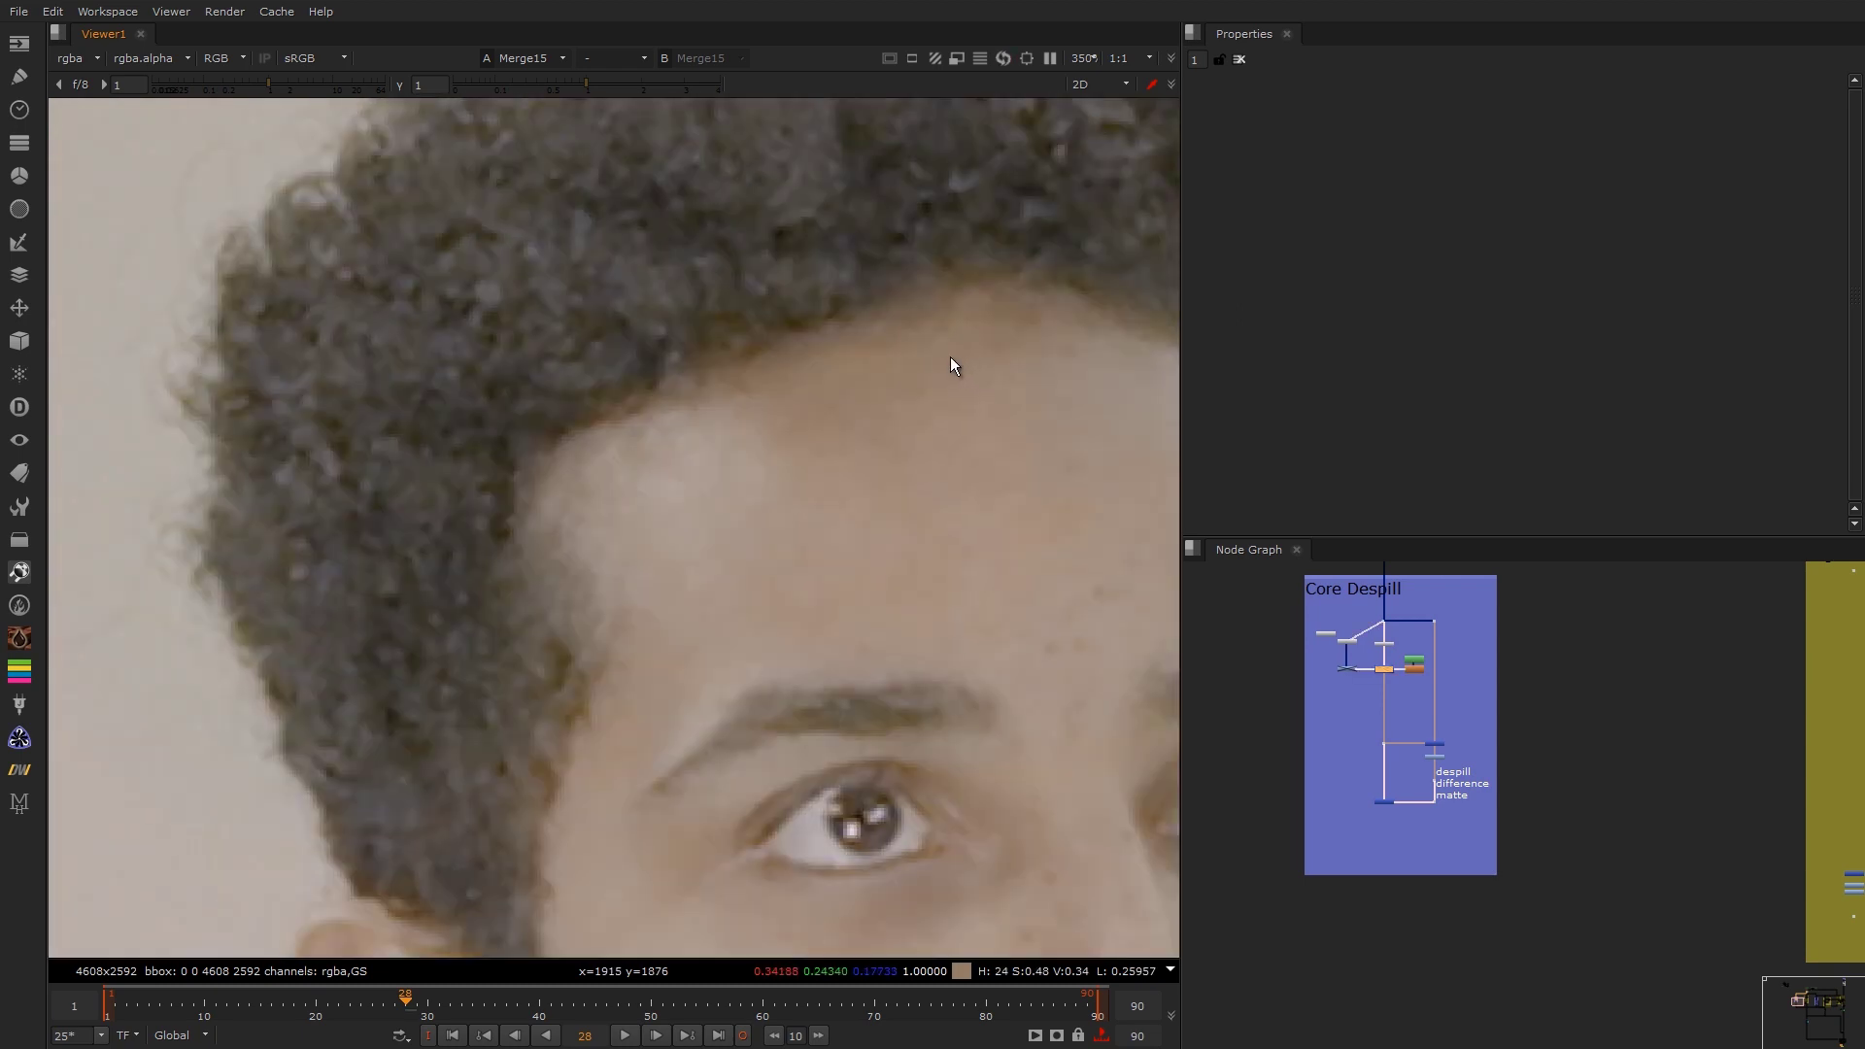
pyautogui.press('f')
pyautogui.scroll(-7, 1477, 668)
pyautogui.scroll(7, 1613, 661)
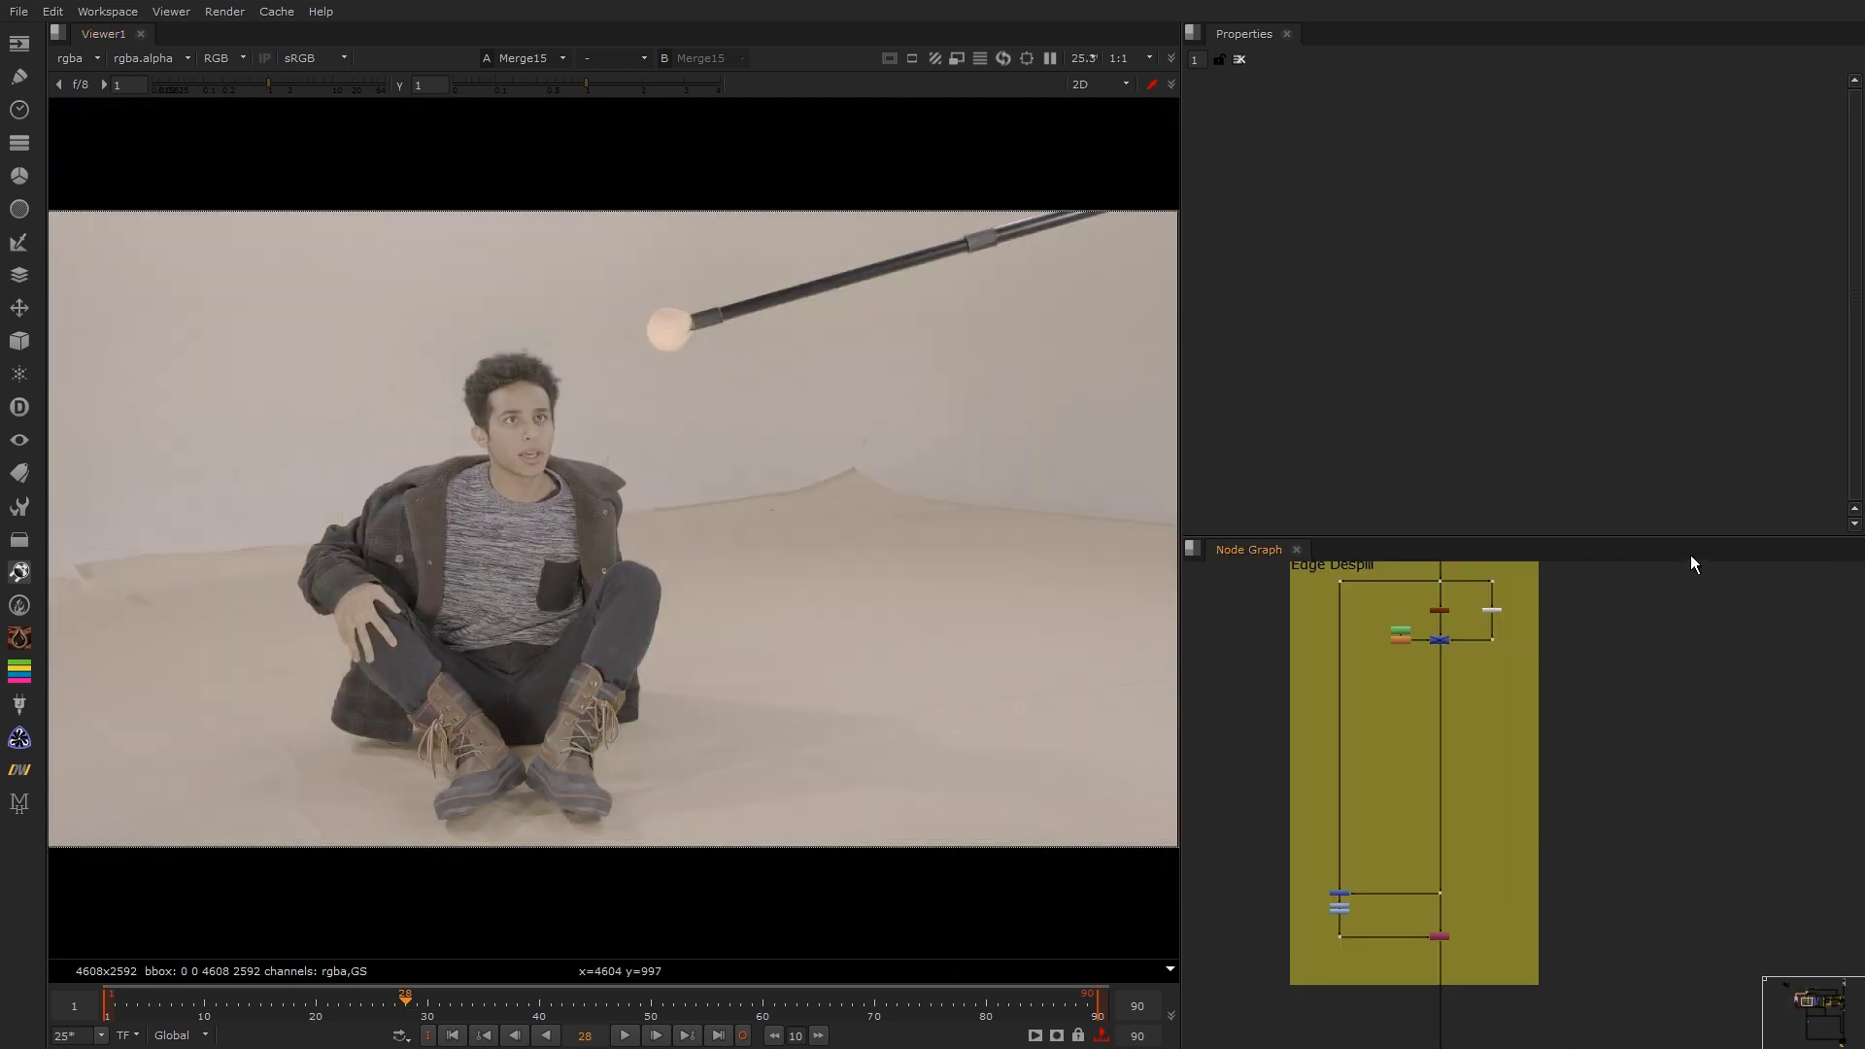
# Step: View the output of the PxF_KillSpill node in the Edge Despill section
pyautogui.moveTo(1440, 616); pyautogui.dragTo(1439, 670, button='middle')
pyautogui.scroll(5, 1442, 677)
pyautogui.click(1424, 682)
pyautogui.press('1')
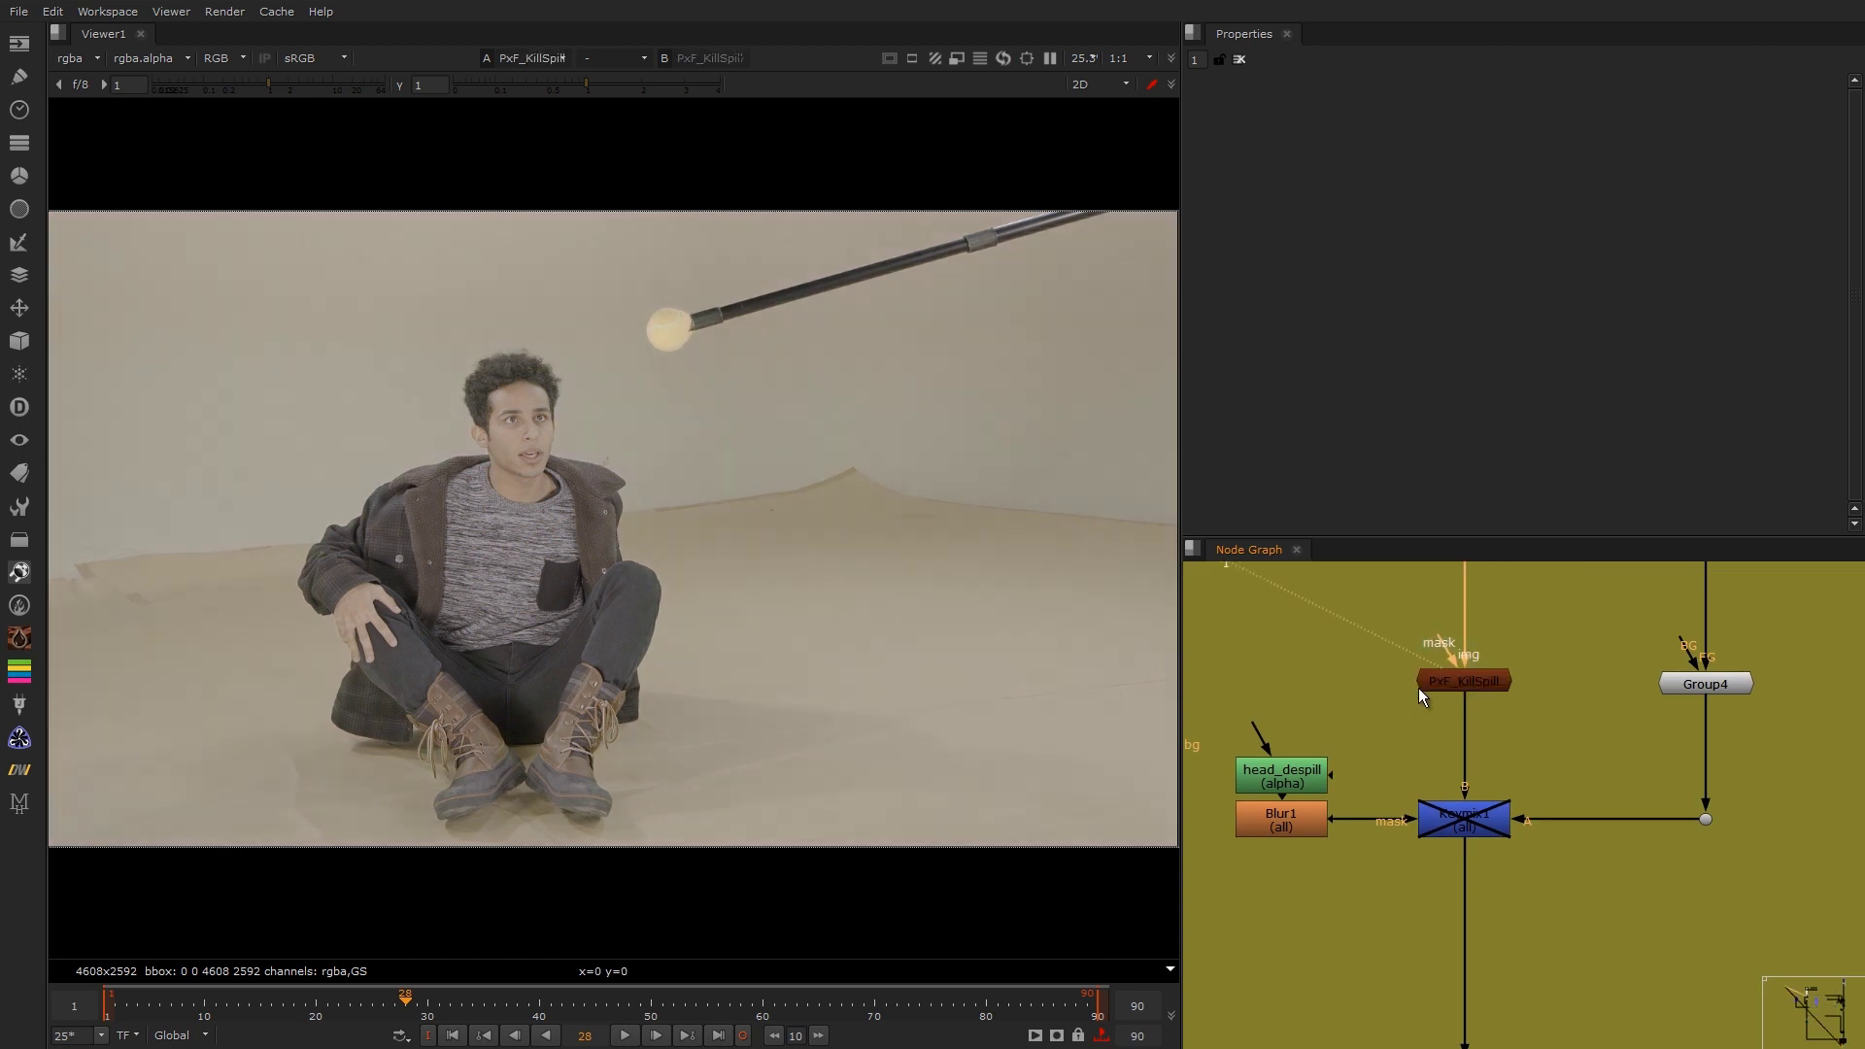
# Step: Compare the full frame with PxF_KillSpill disabled and enabled, leaving the node enabled
pyautogui.moveTo(1526, 649); pyautogui.dragTo(1340, 721)
pyautogui.moveTo(1583, 606)
pyautogui.mouseDown()
pyautogui.moveTo(1401, 725)
pyautogui.moveTo(1332, 743)
pyautogui.mouseUp()
pyautogui.press('d')
pyautogui.press('d')
pyautogui.press('d')
pyautogui.press('d')
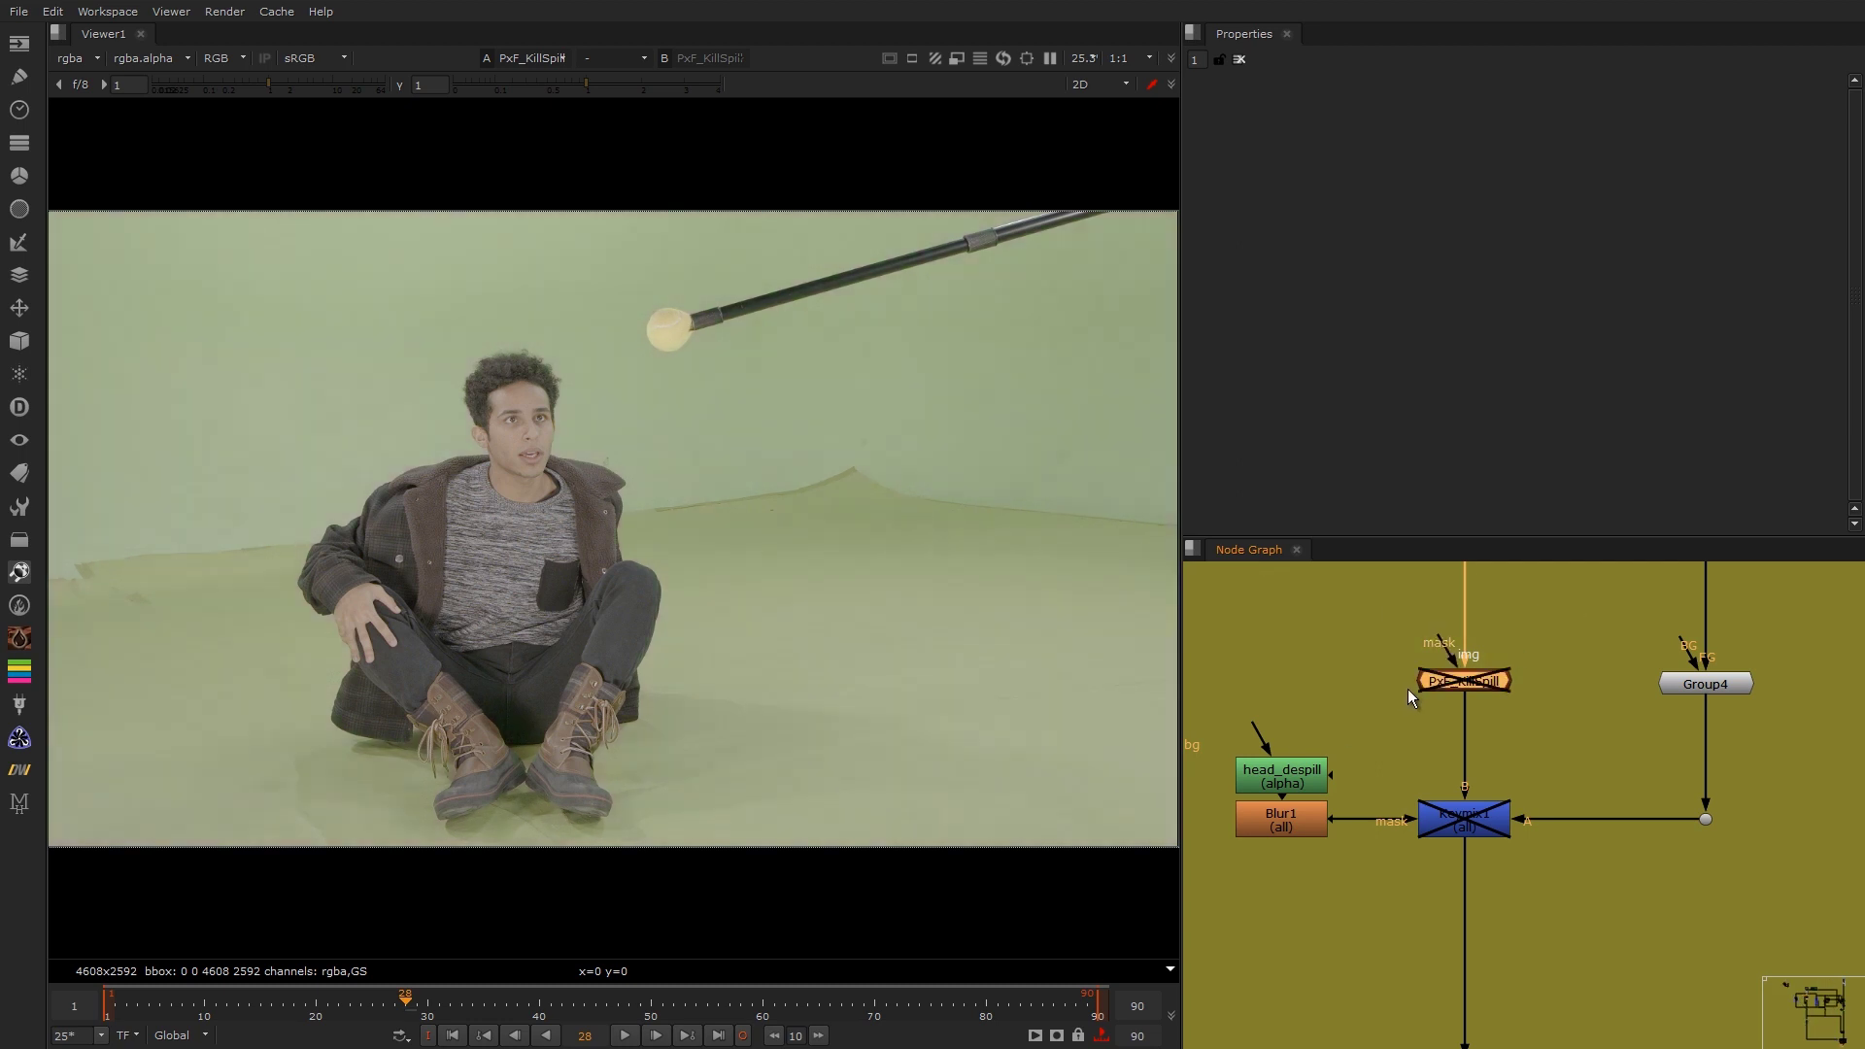
pyautogui.press('f')
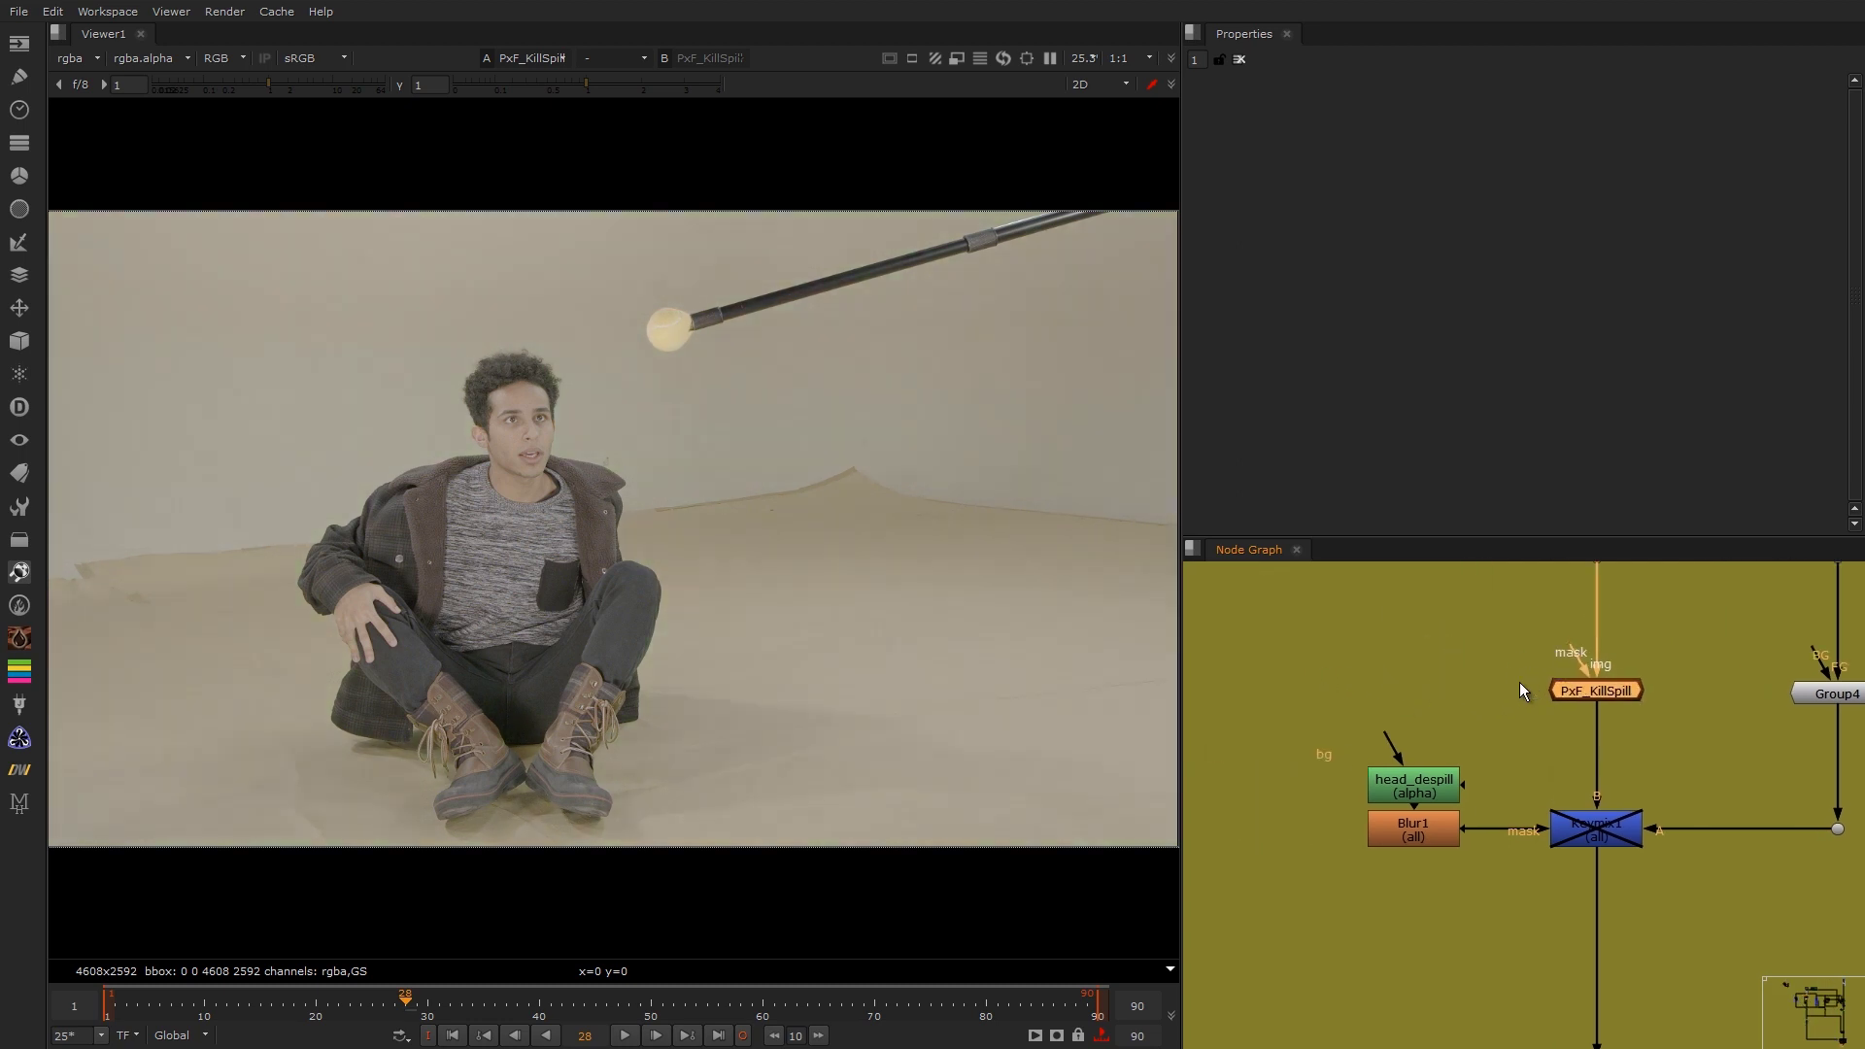
# Step: View the output of the Group4 node beside PxF_KillSpill
pyautogui.moveTo(1301, 706); pyautogui.dragTo(1297, 667, button='middle')
pyautogui.scroll(5, 1544, 653)
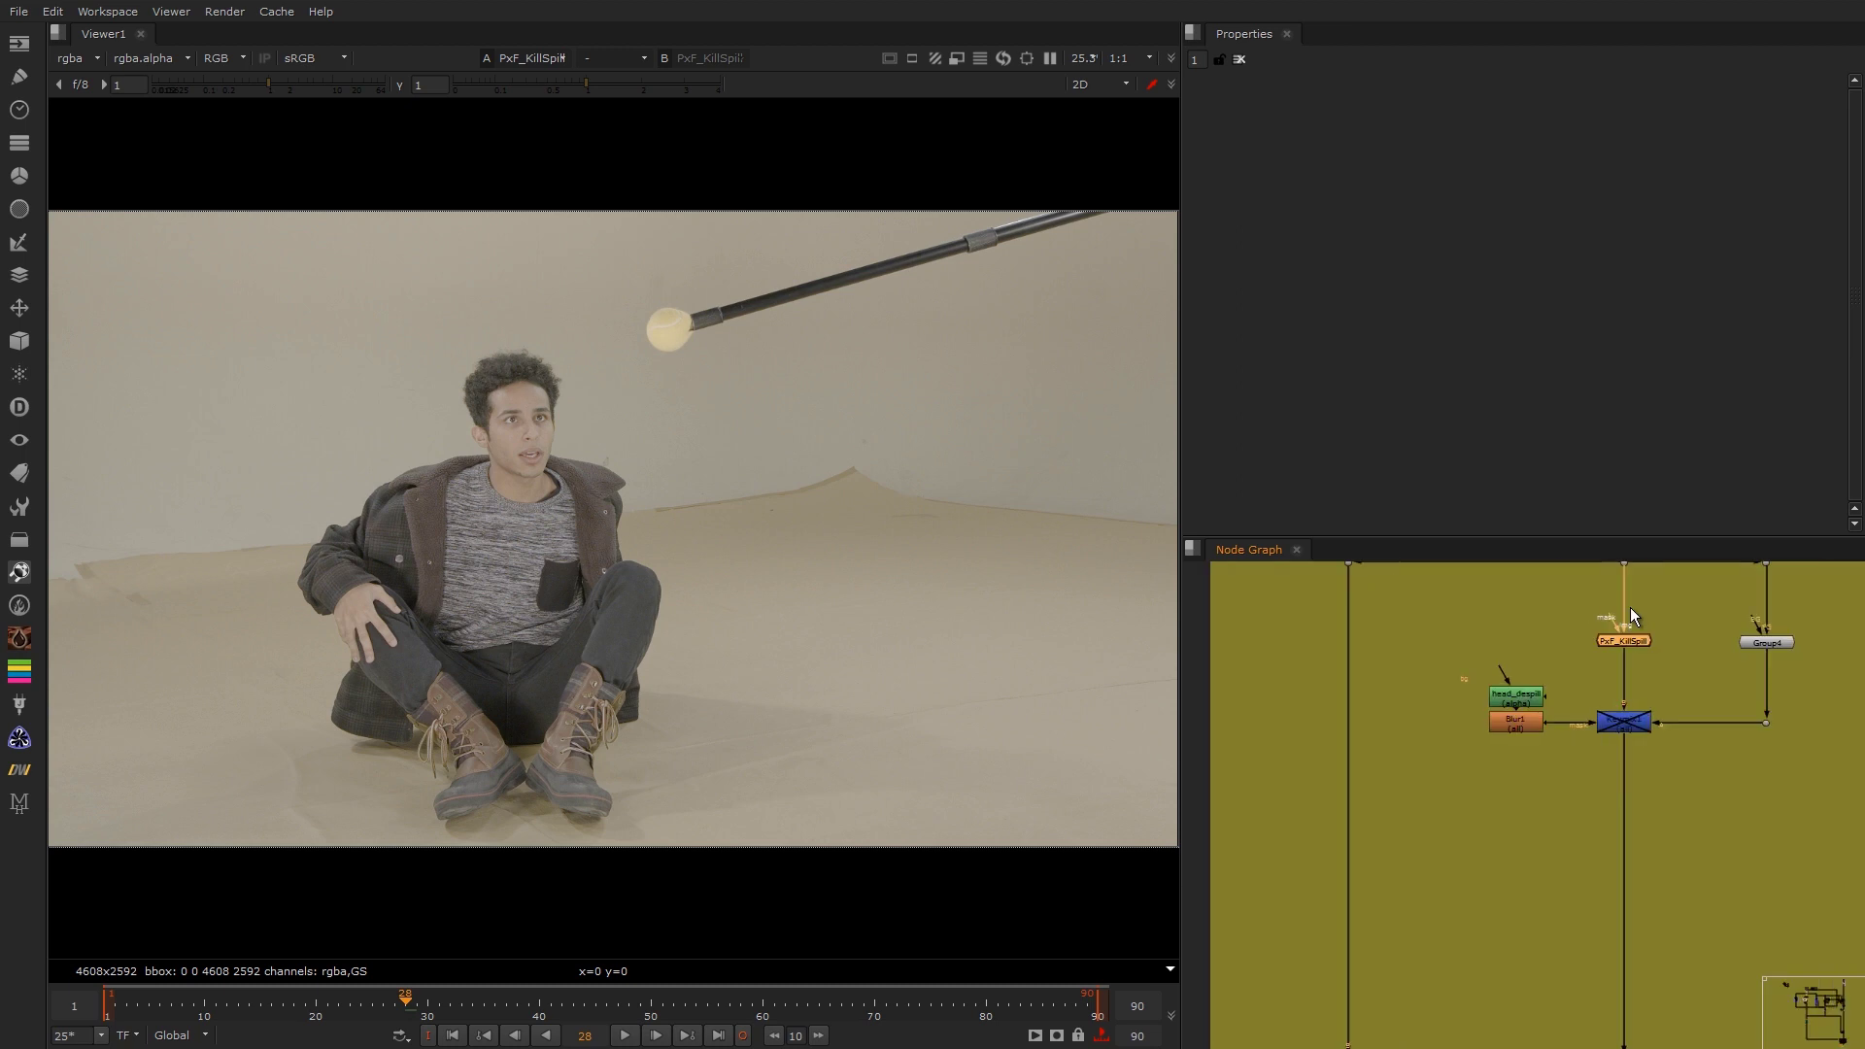
pyautogui.moveTo(1629, 608); pyautogui.dragTo(1525, 617, button='middle')
pyautogui.scroll(3, 1559, 621)
pyautogui.scroll(1, 1560, 627)
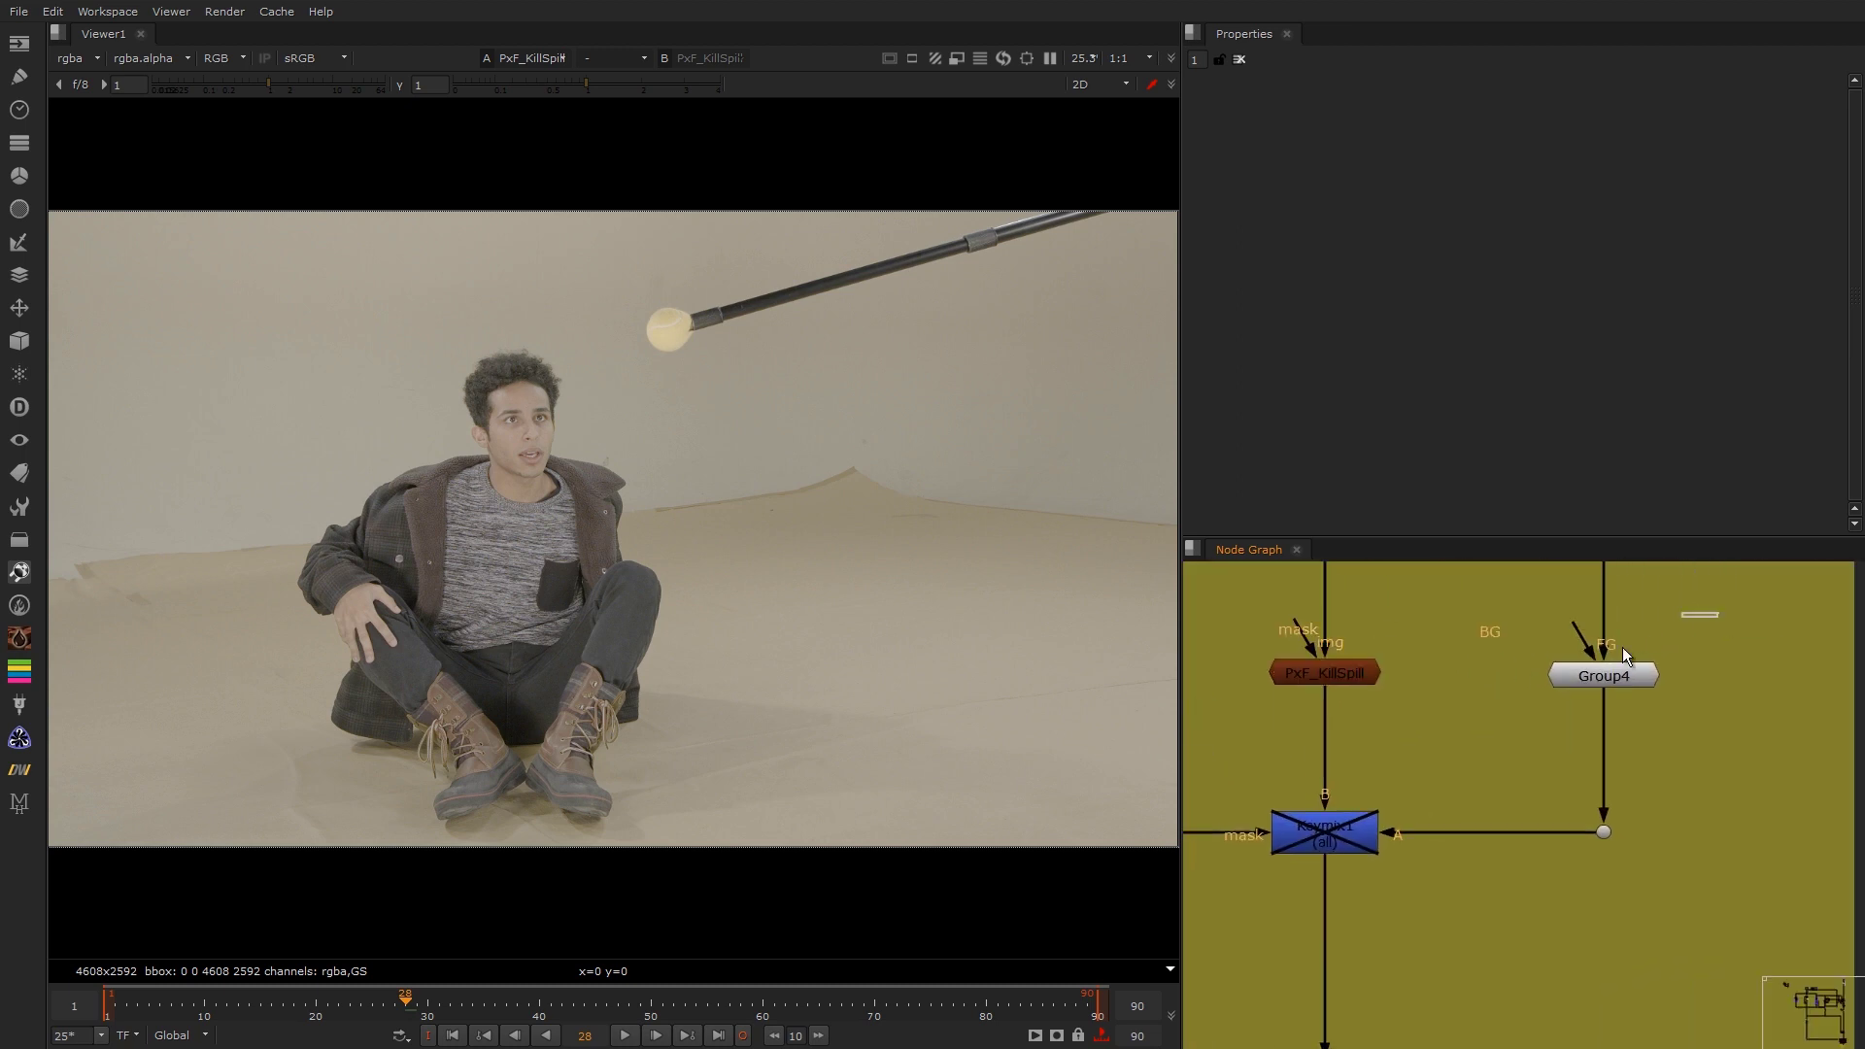
pyautogui.moveTo(1719, 612); pyautogui.dragTo(1430, 754)
pyautogui.press('1')
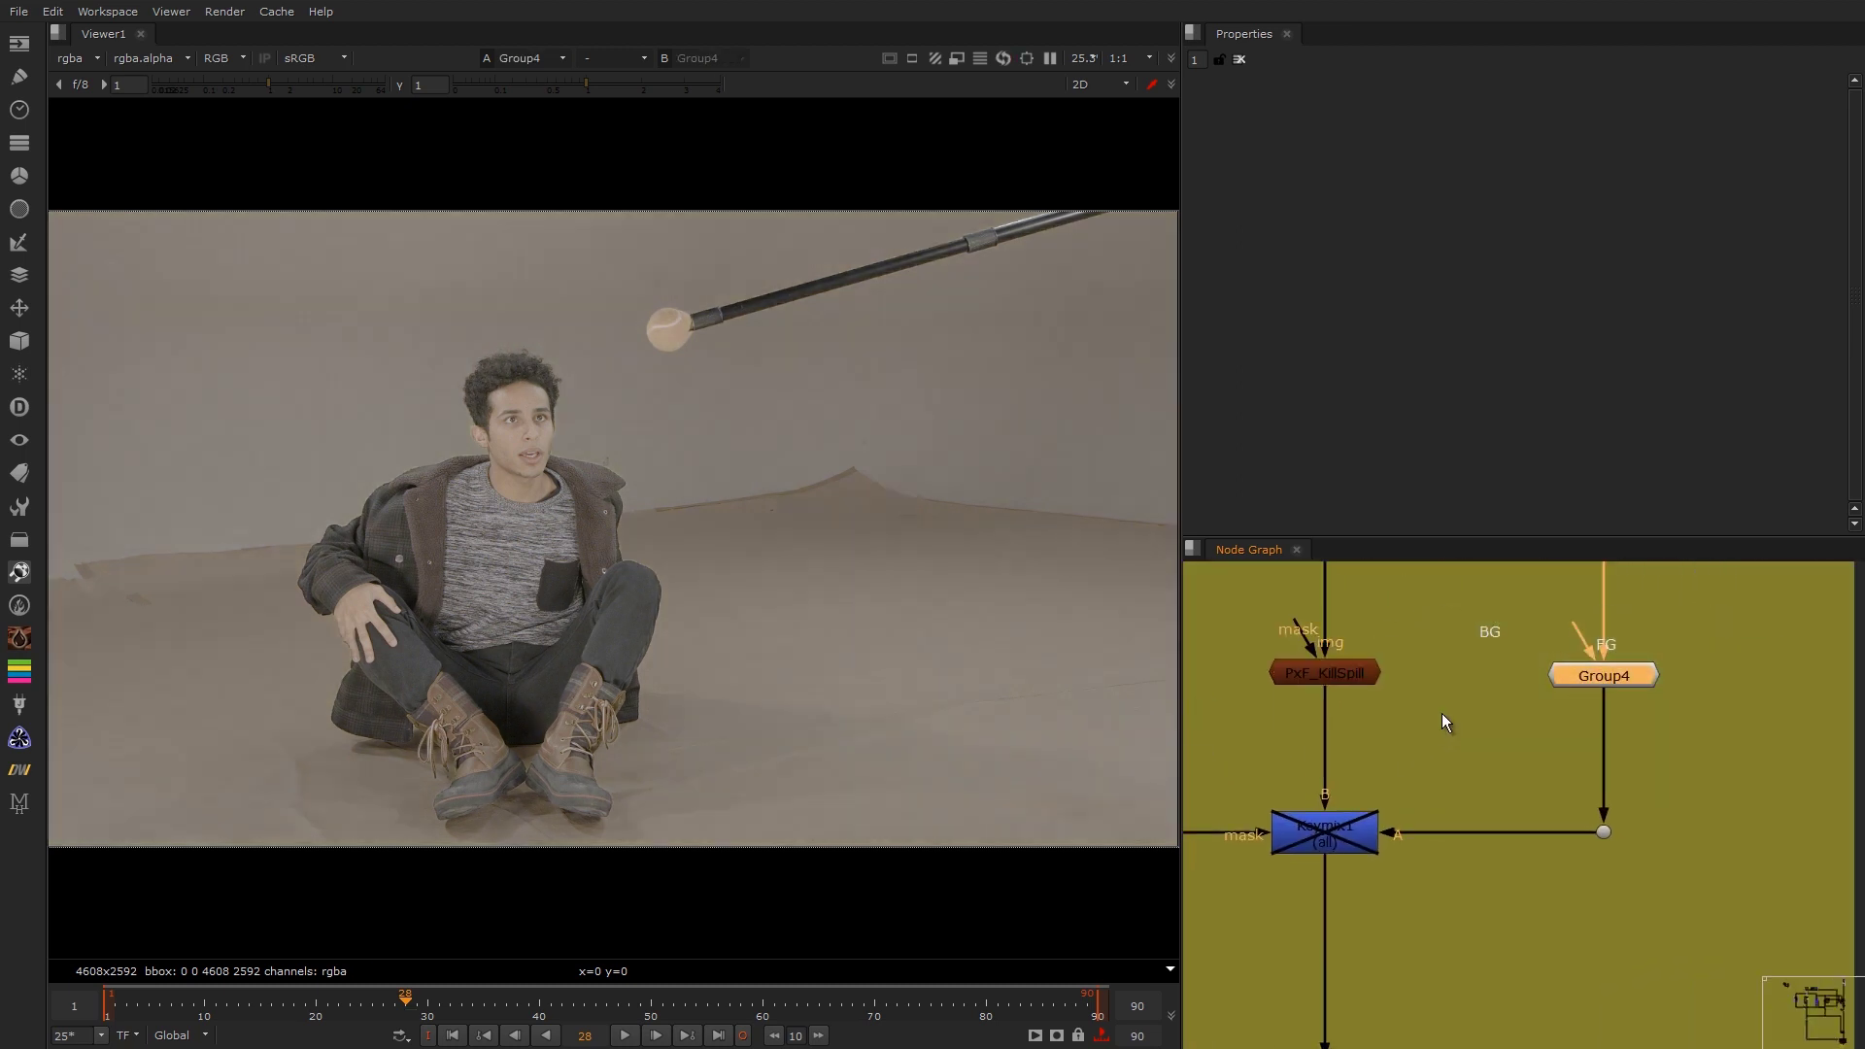
# Step: Play back the Group4 result close up on the actor's hair, jumping back to an earlier frame to review it again
pyautogui.scroll(8, 524, 354)
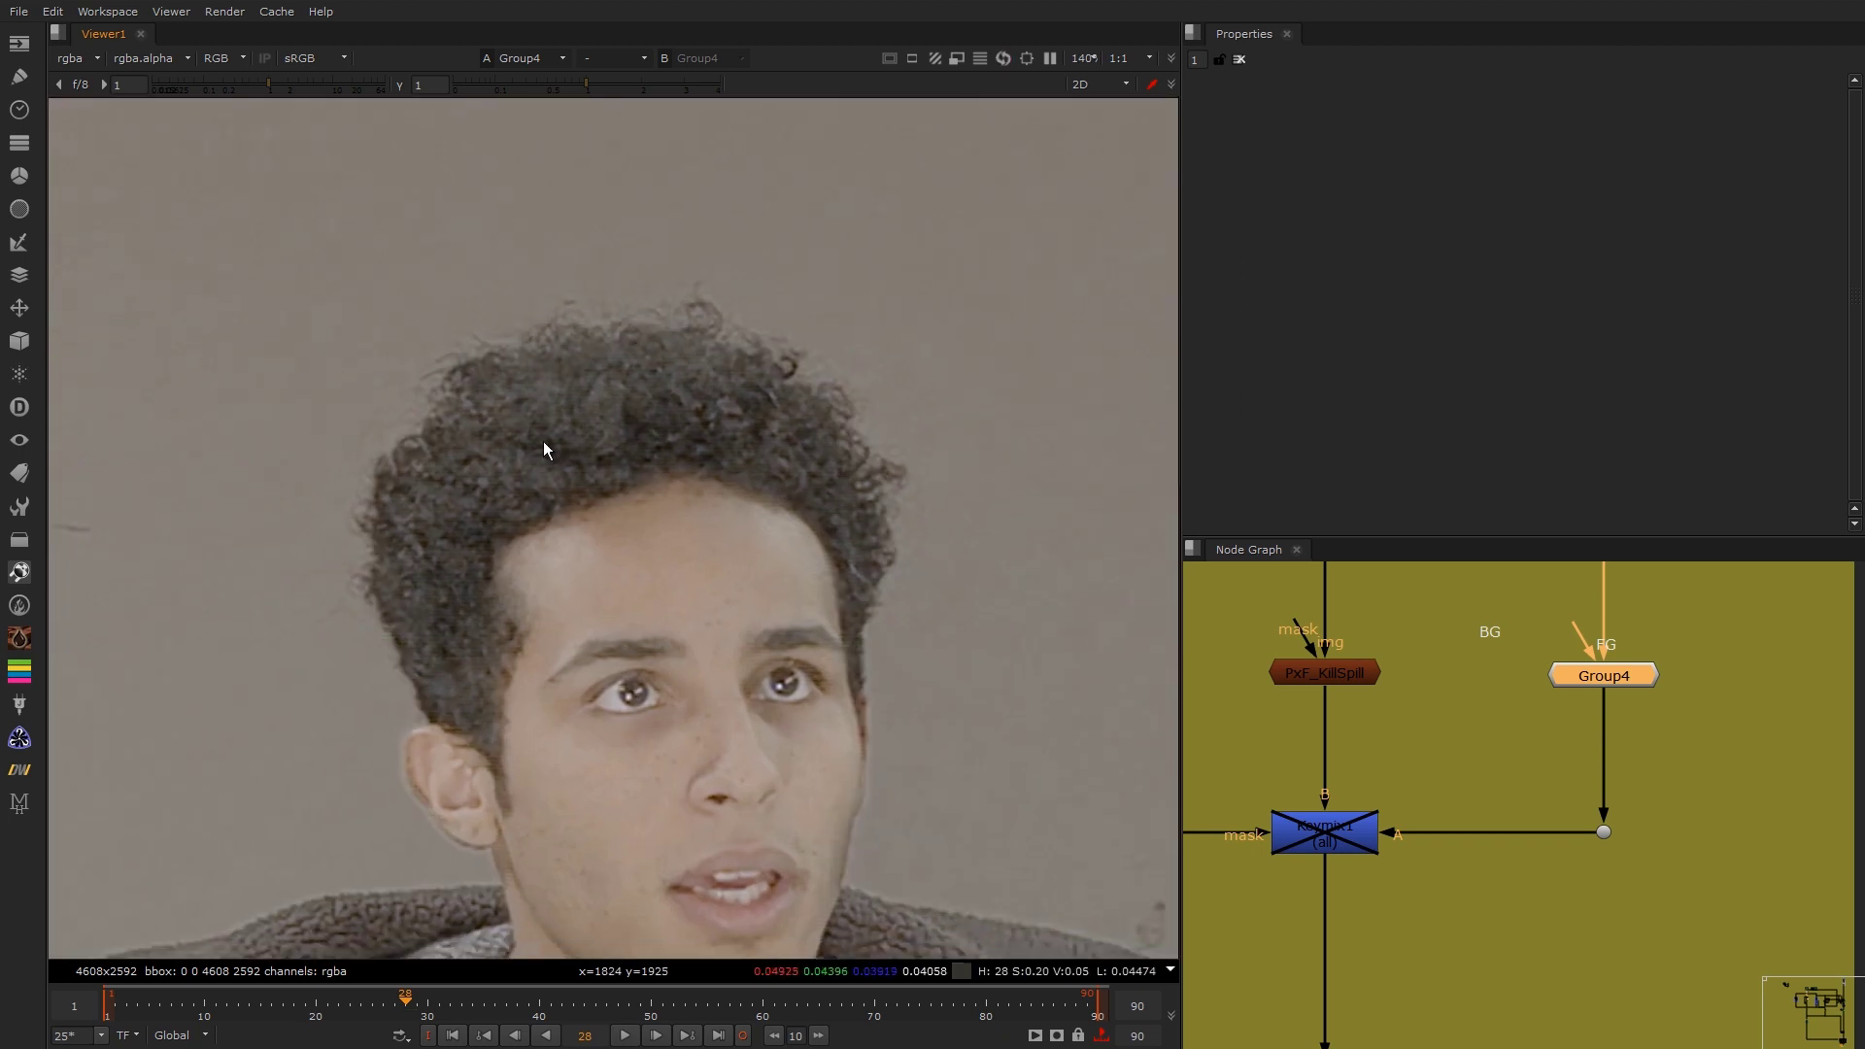
pyautogui.press('l')
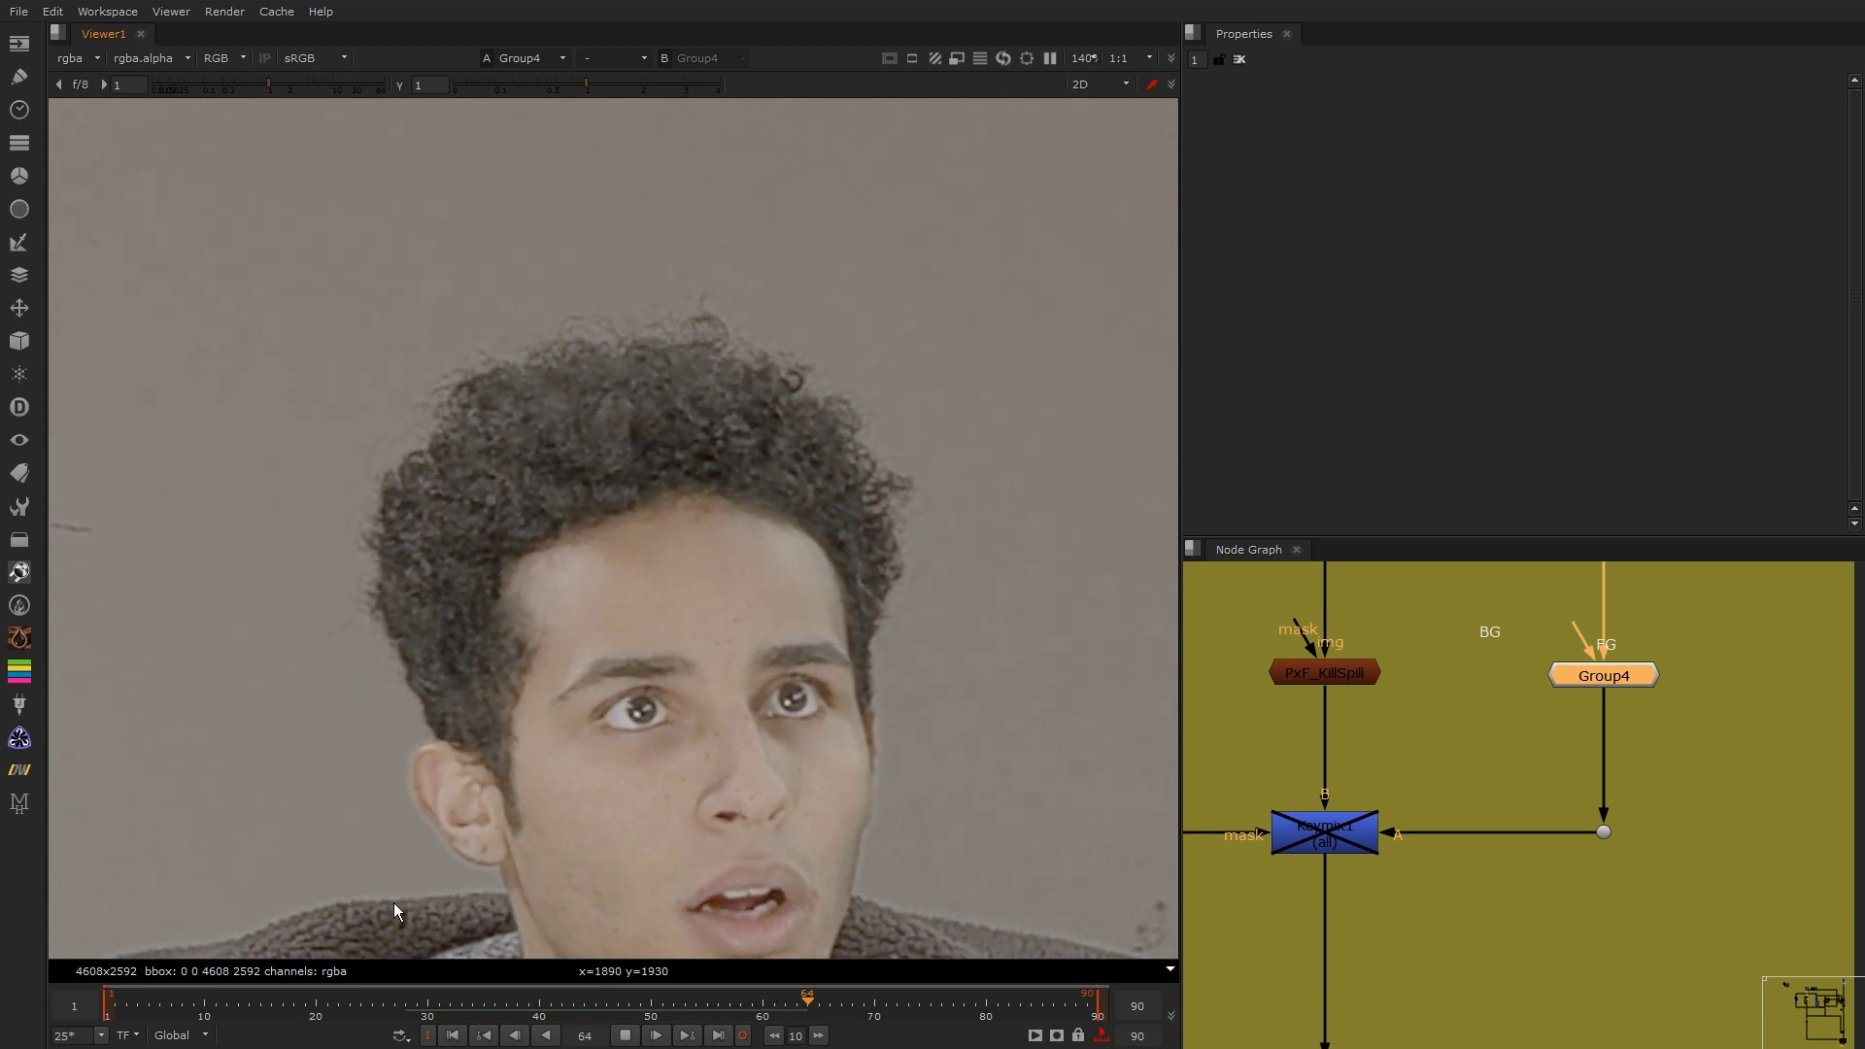
pyautogui.click(424, 1003)
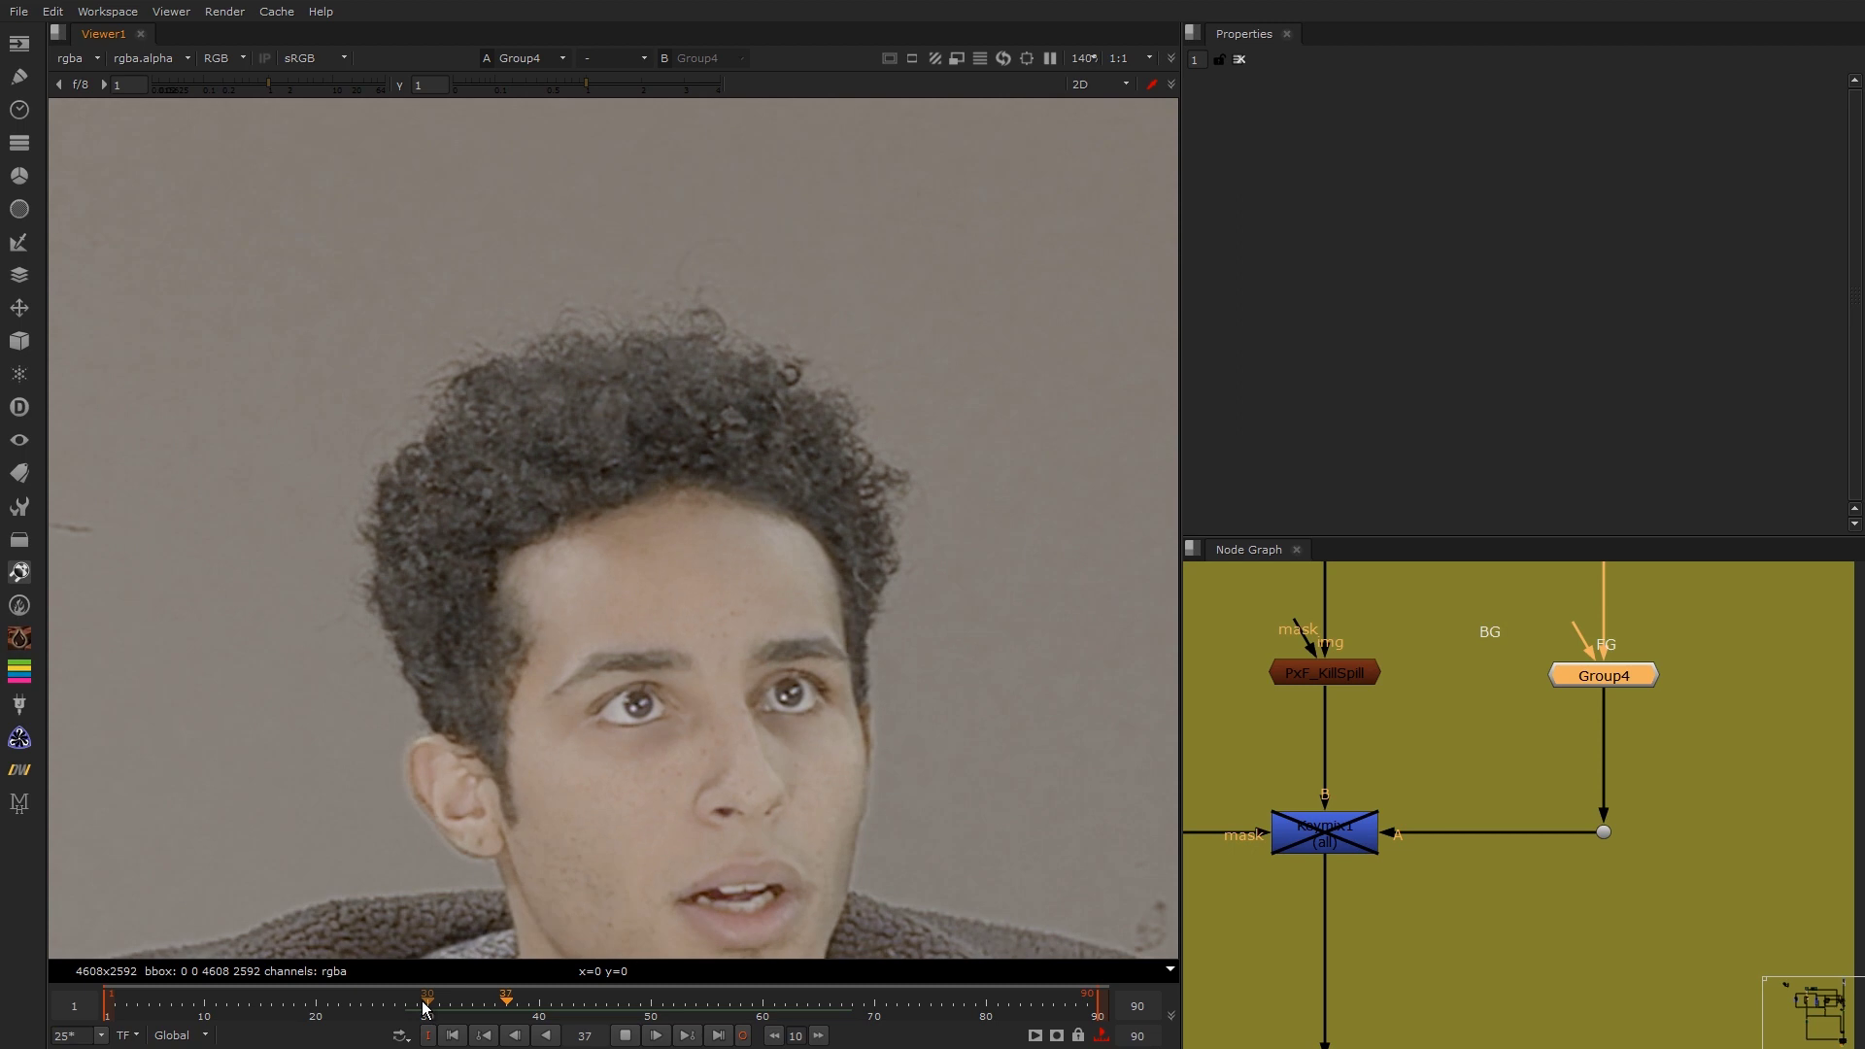
pyautogui.click(422, 1003)
pyautogui.click(424, 1001)
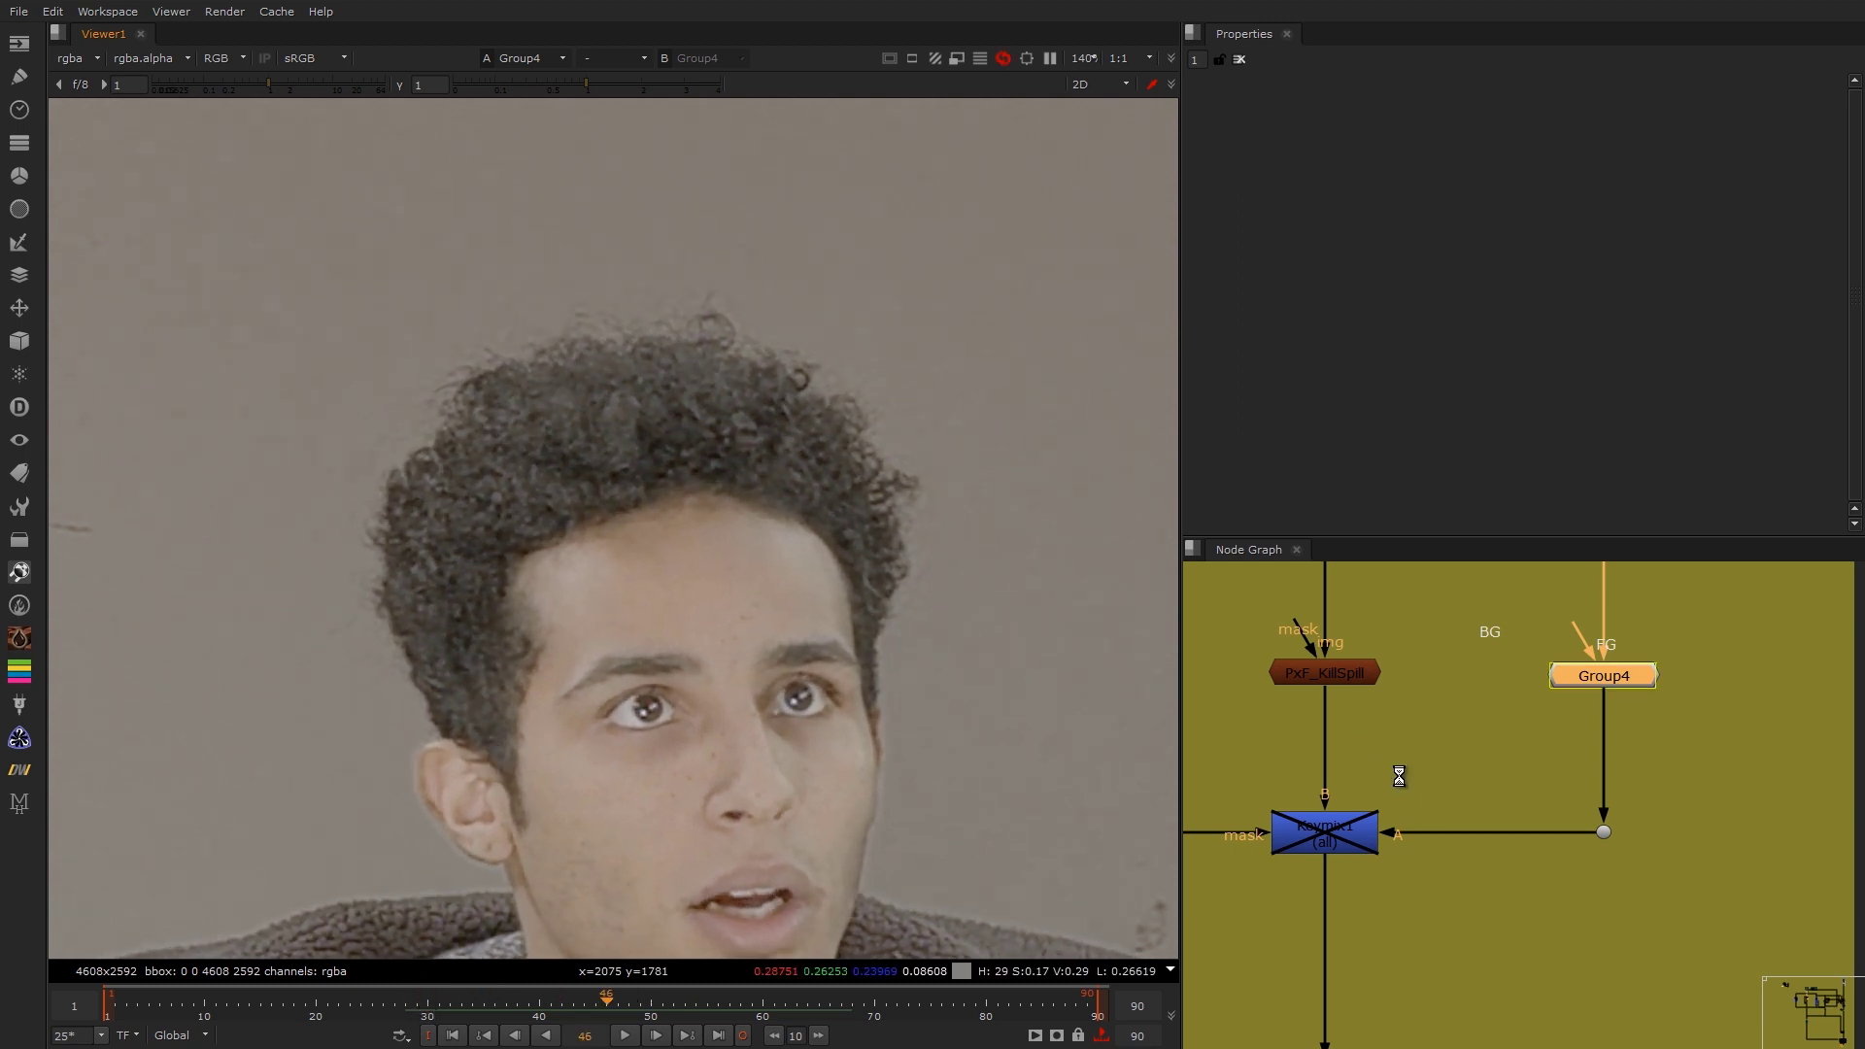
# Step: View the output of Keymix1, followed by the output of the noise reduction node in the denoise backdrop
pyautogui.moveTo(1414, 768); pyautogui.dragTo(1512, 653, button='middle')
pyautogui.click(1412, 704)
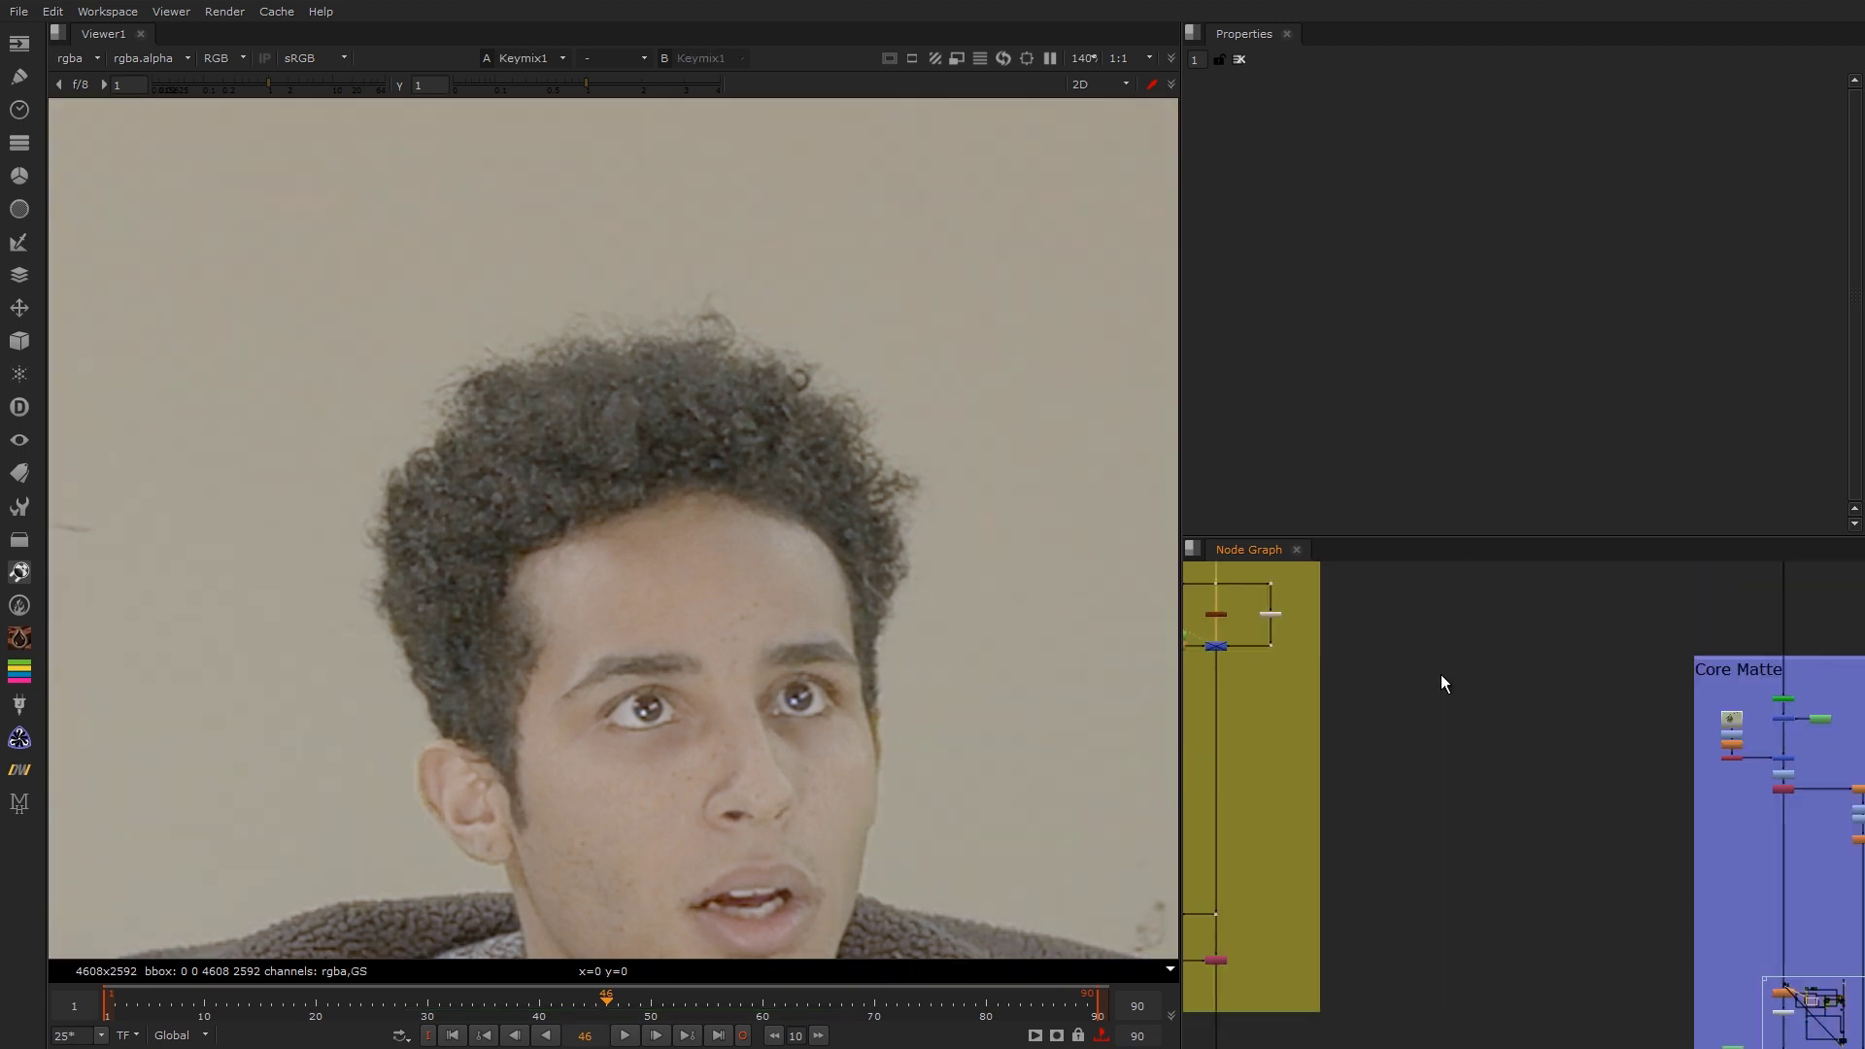
pyautogui.moveTo(1441, 674); pyautogui.dragTo(1397, 680, button='middle')
pyautogui.scroll(-4, 1397, 679)
pyautogui.scroll(5, 1463, 697)
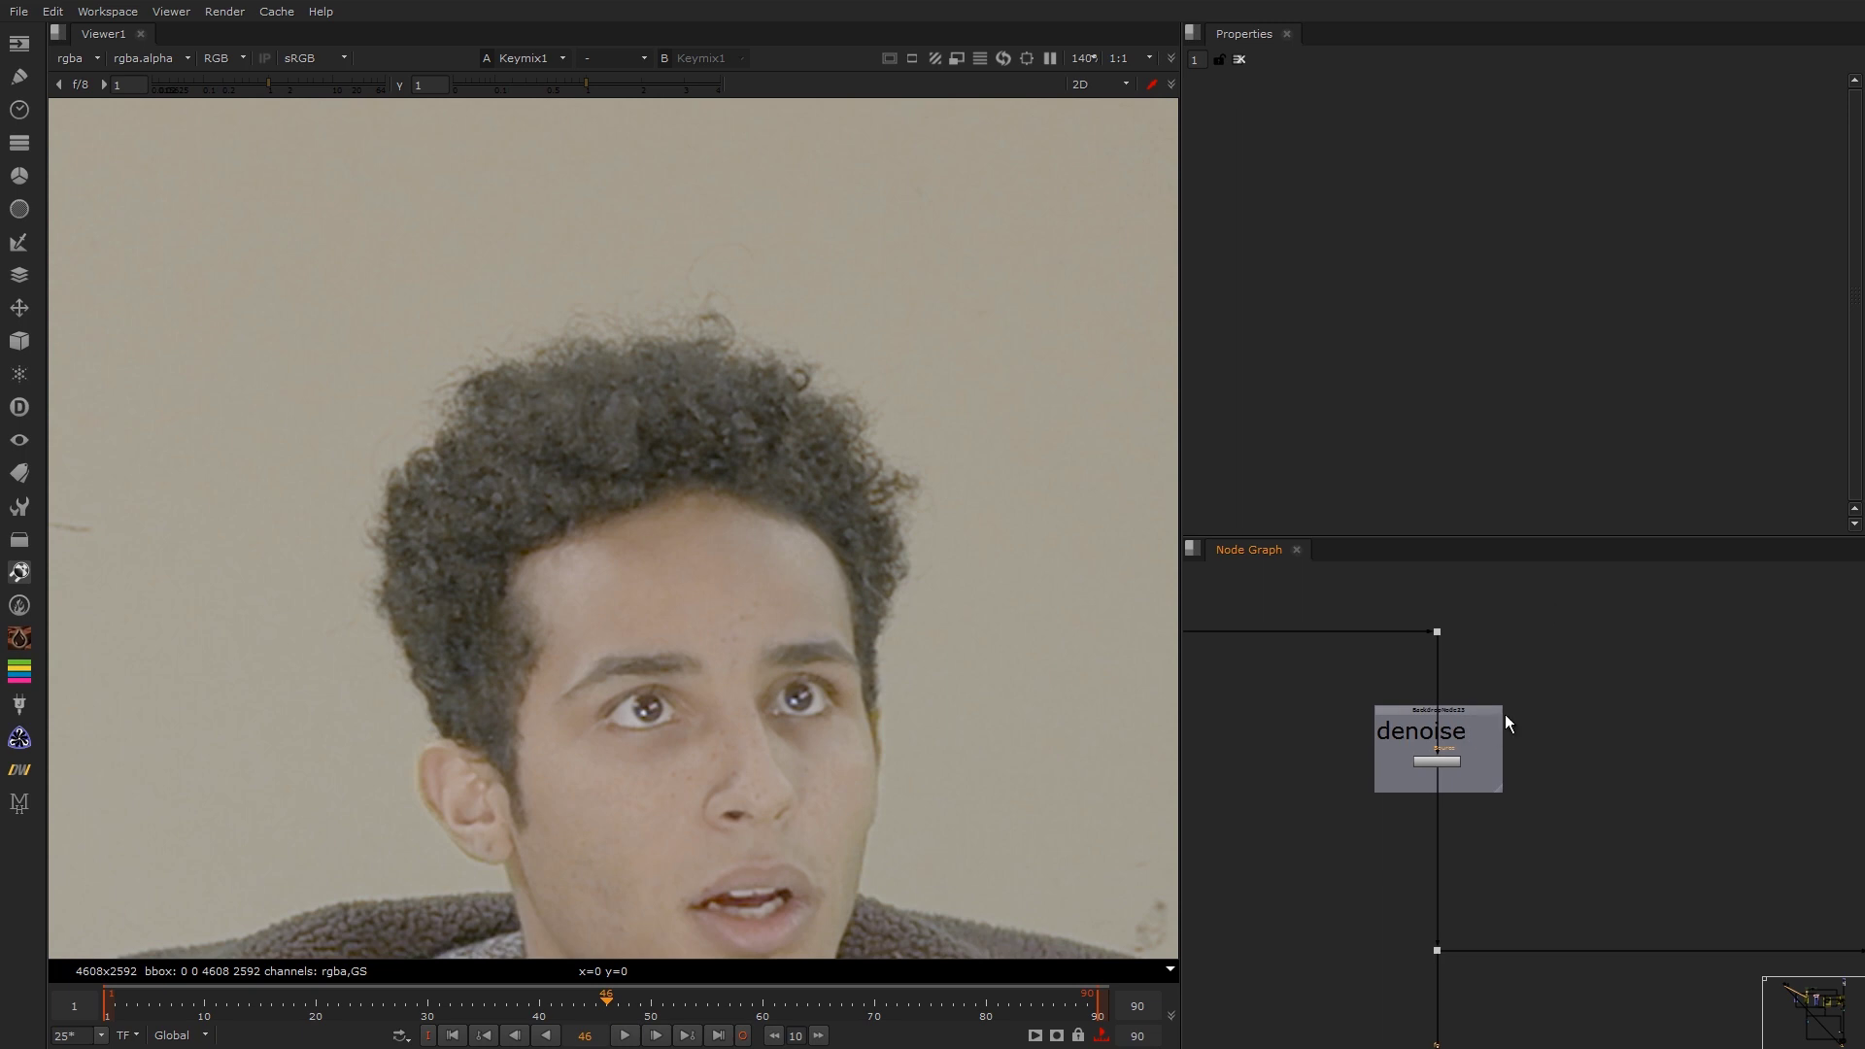
pyautogui.click(1438, 764)
pyautogui.press('1')
pyautogui.moveTo(1389, 823); pyautogui.dragTo(1459, 663, button='middle')
pyautogui.moveTo(1554, 764); pyautogui.dragTo(1455, 668, button='middle')
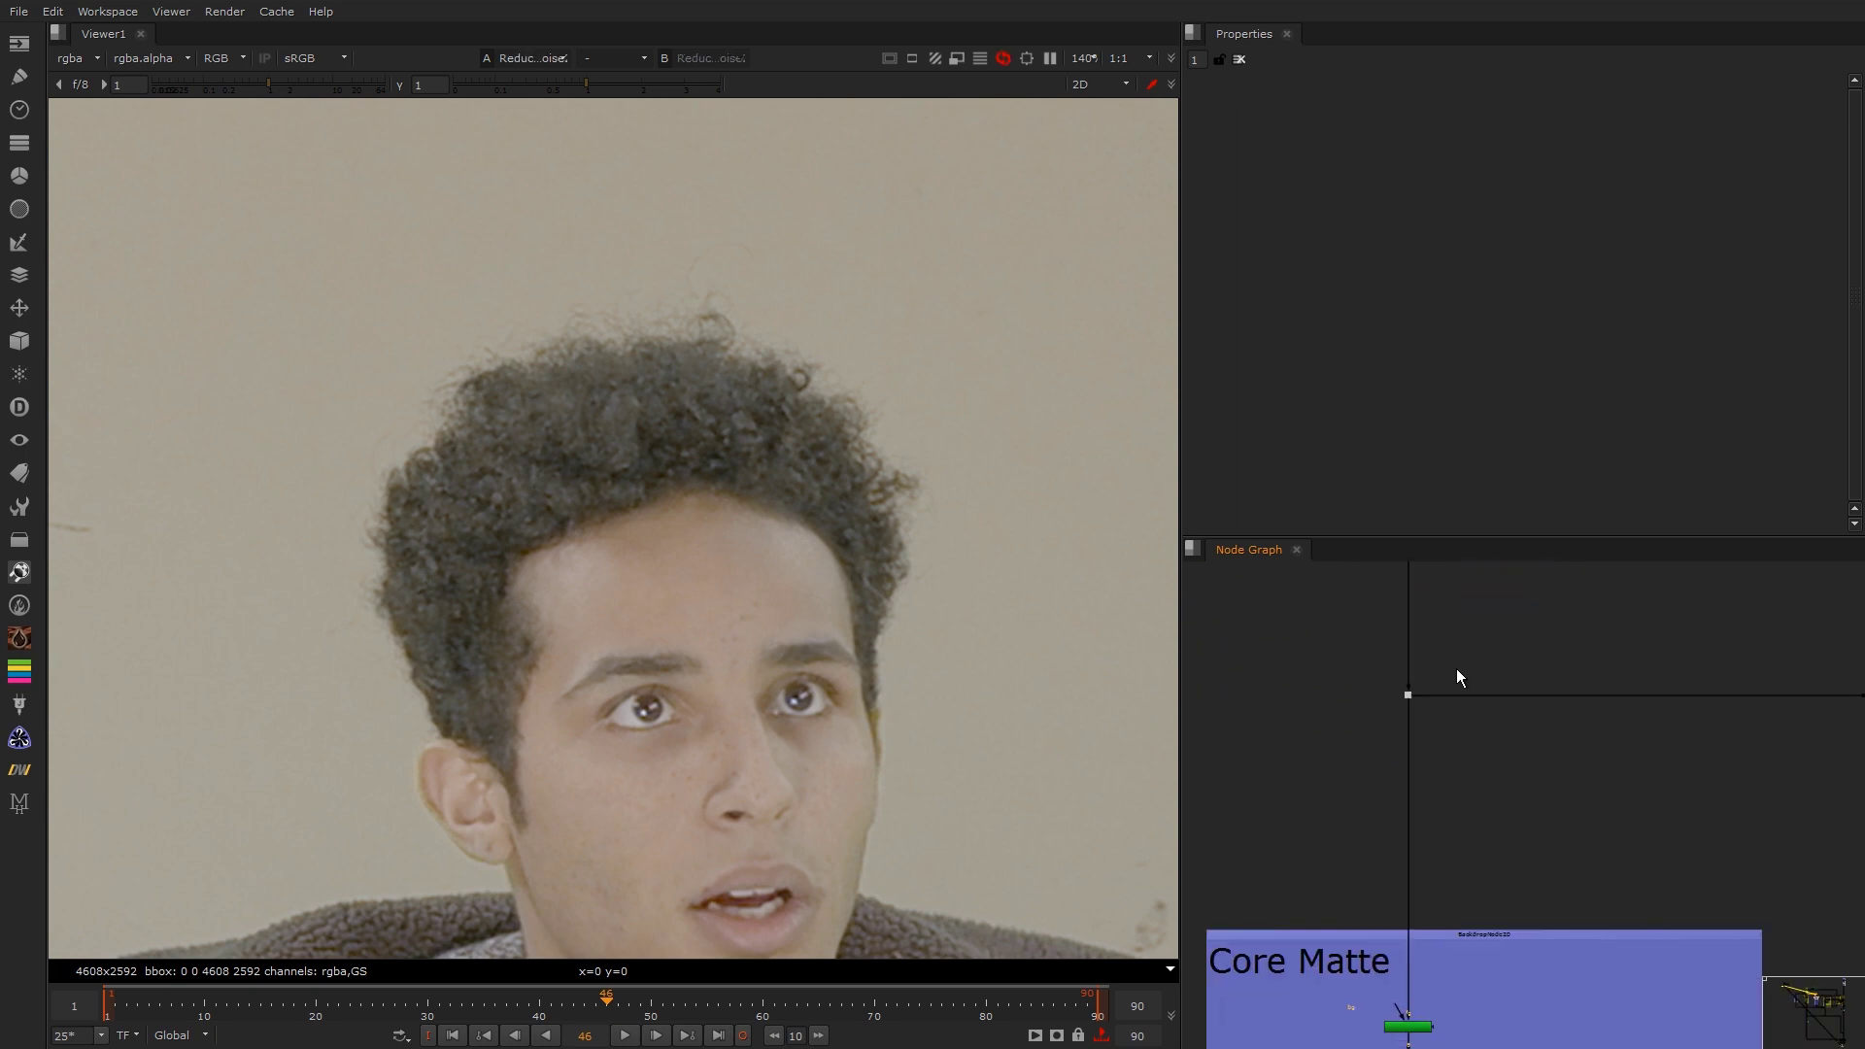
# Step: View the output of Primatte3 in the Core Matte section with the whole frame fitted in the viewer
pyautogui.scroll(-4, 1455, 668)
pyautogui.moveTo(1407, 749); pyautogui.dragTo(1399, 682, button='middle')
pyautogui.scroll(8, 1404, 751)
pyautogui.moveTo(1646, 624); pyautogui.dragTo(1352, 794)
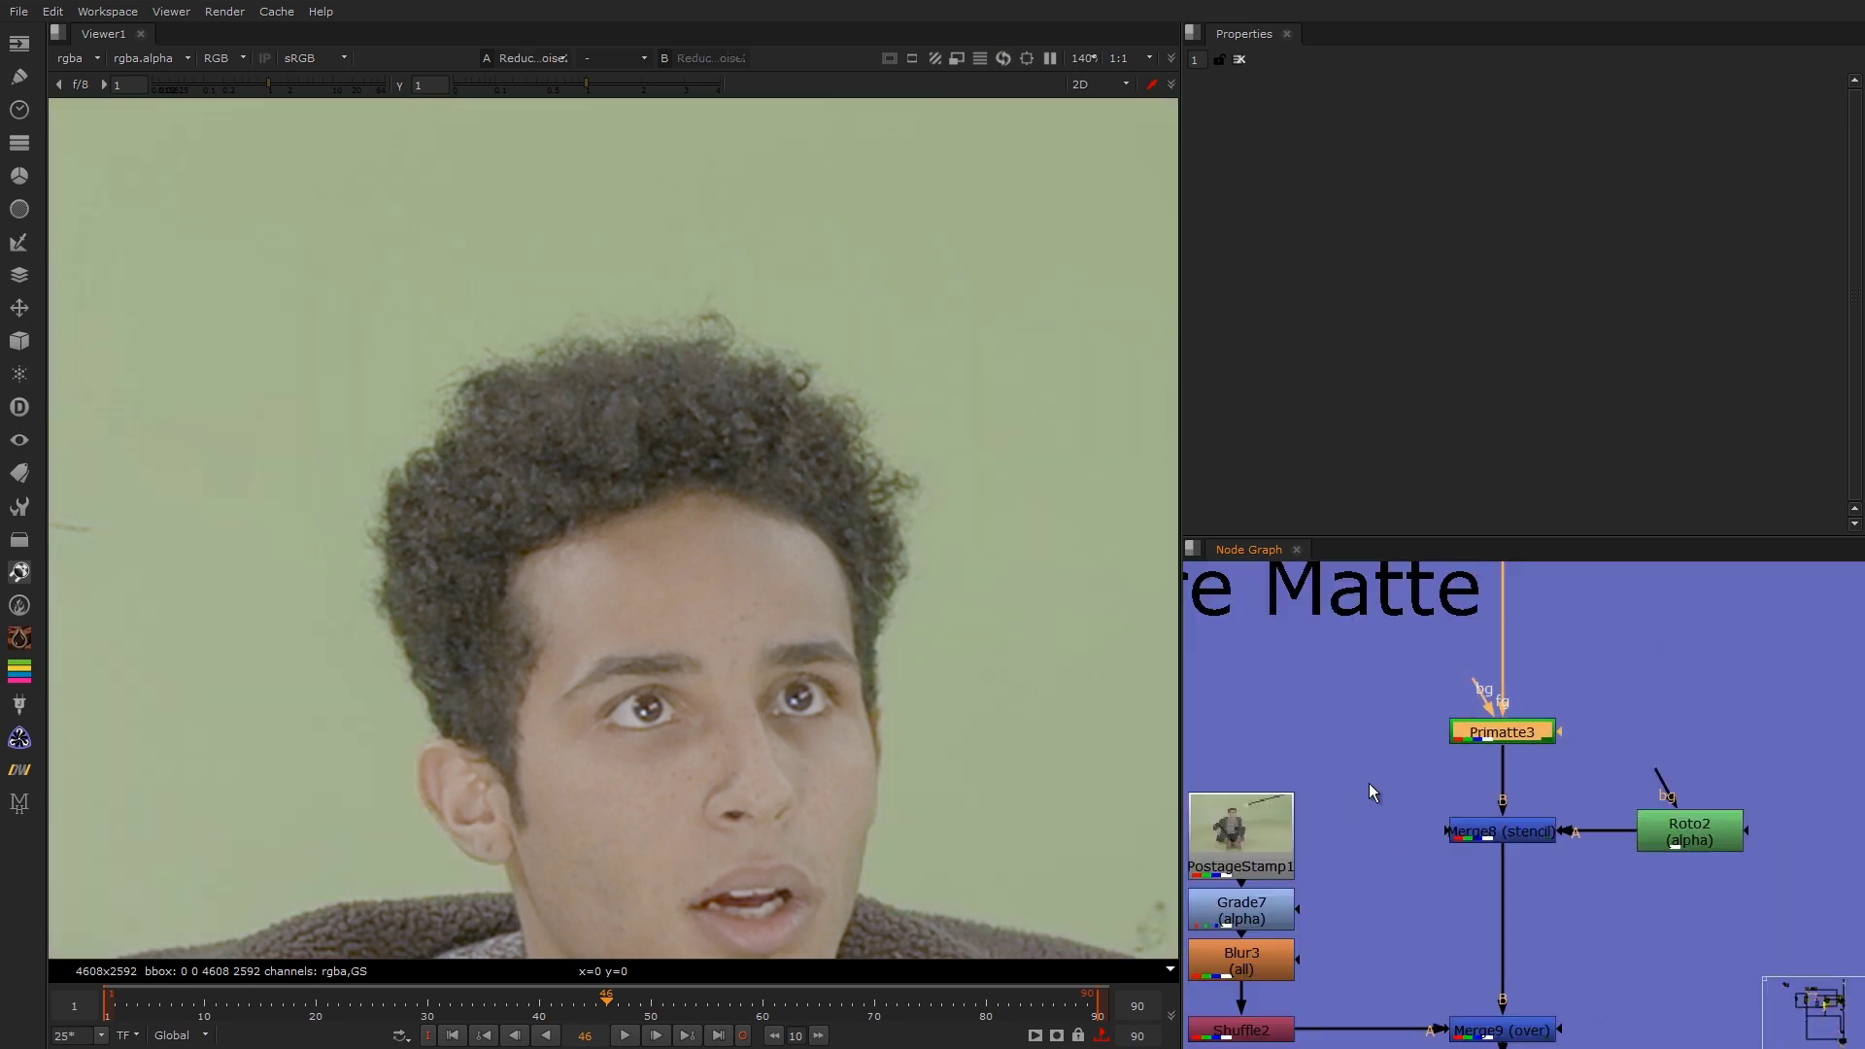
pyautogui.press('1')
pyautogui.click(1371, 781)
pyautogui.press('f')
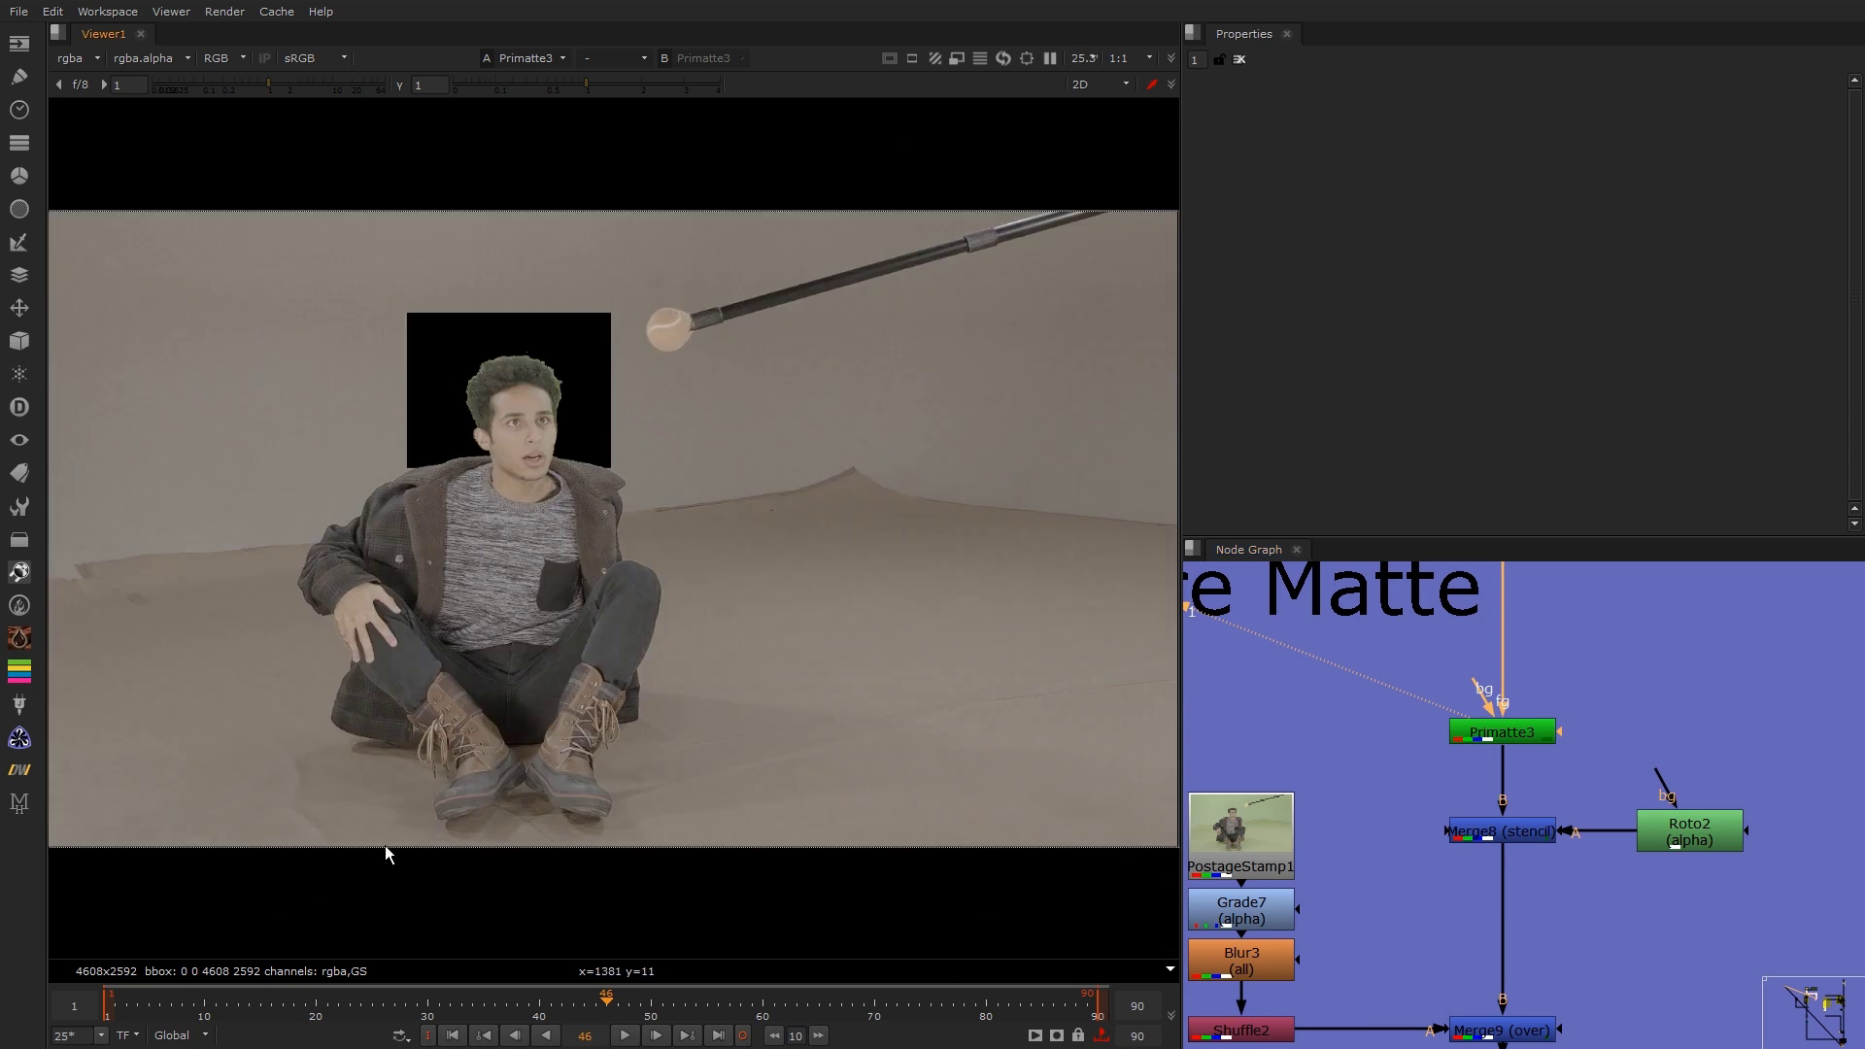
# Step: Check the alpha channel of Primatte3, return to the colour view and inspect the shoes at 100%
pyautogui.press('a')
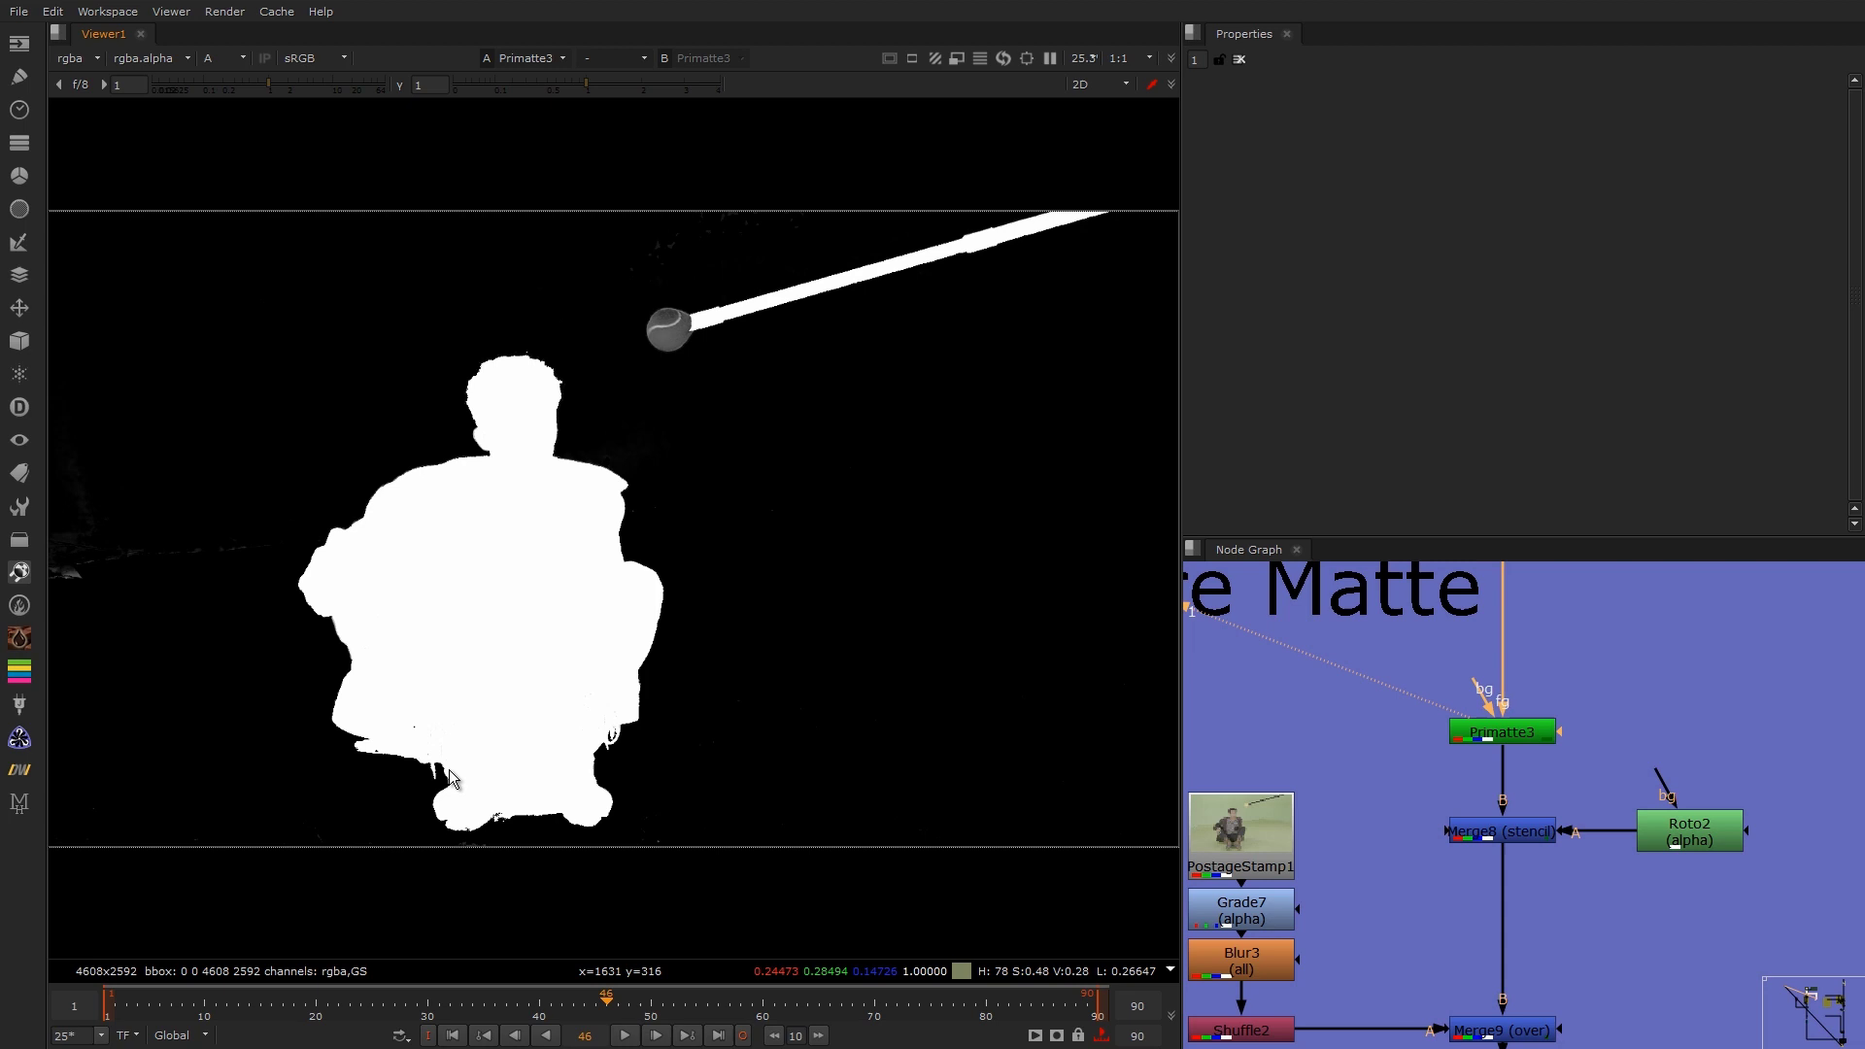
pyautogui.press('a')
pyautogui.hotkey('ctrl', '1')
pyautogui.moveTo(554, 796); pyautogui.dragTo(739, 817, button='middle')
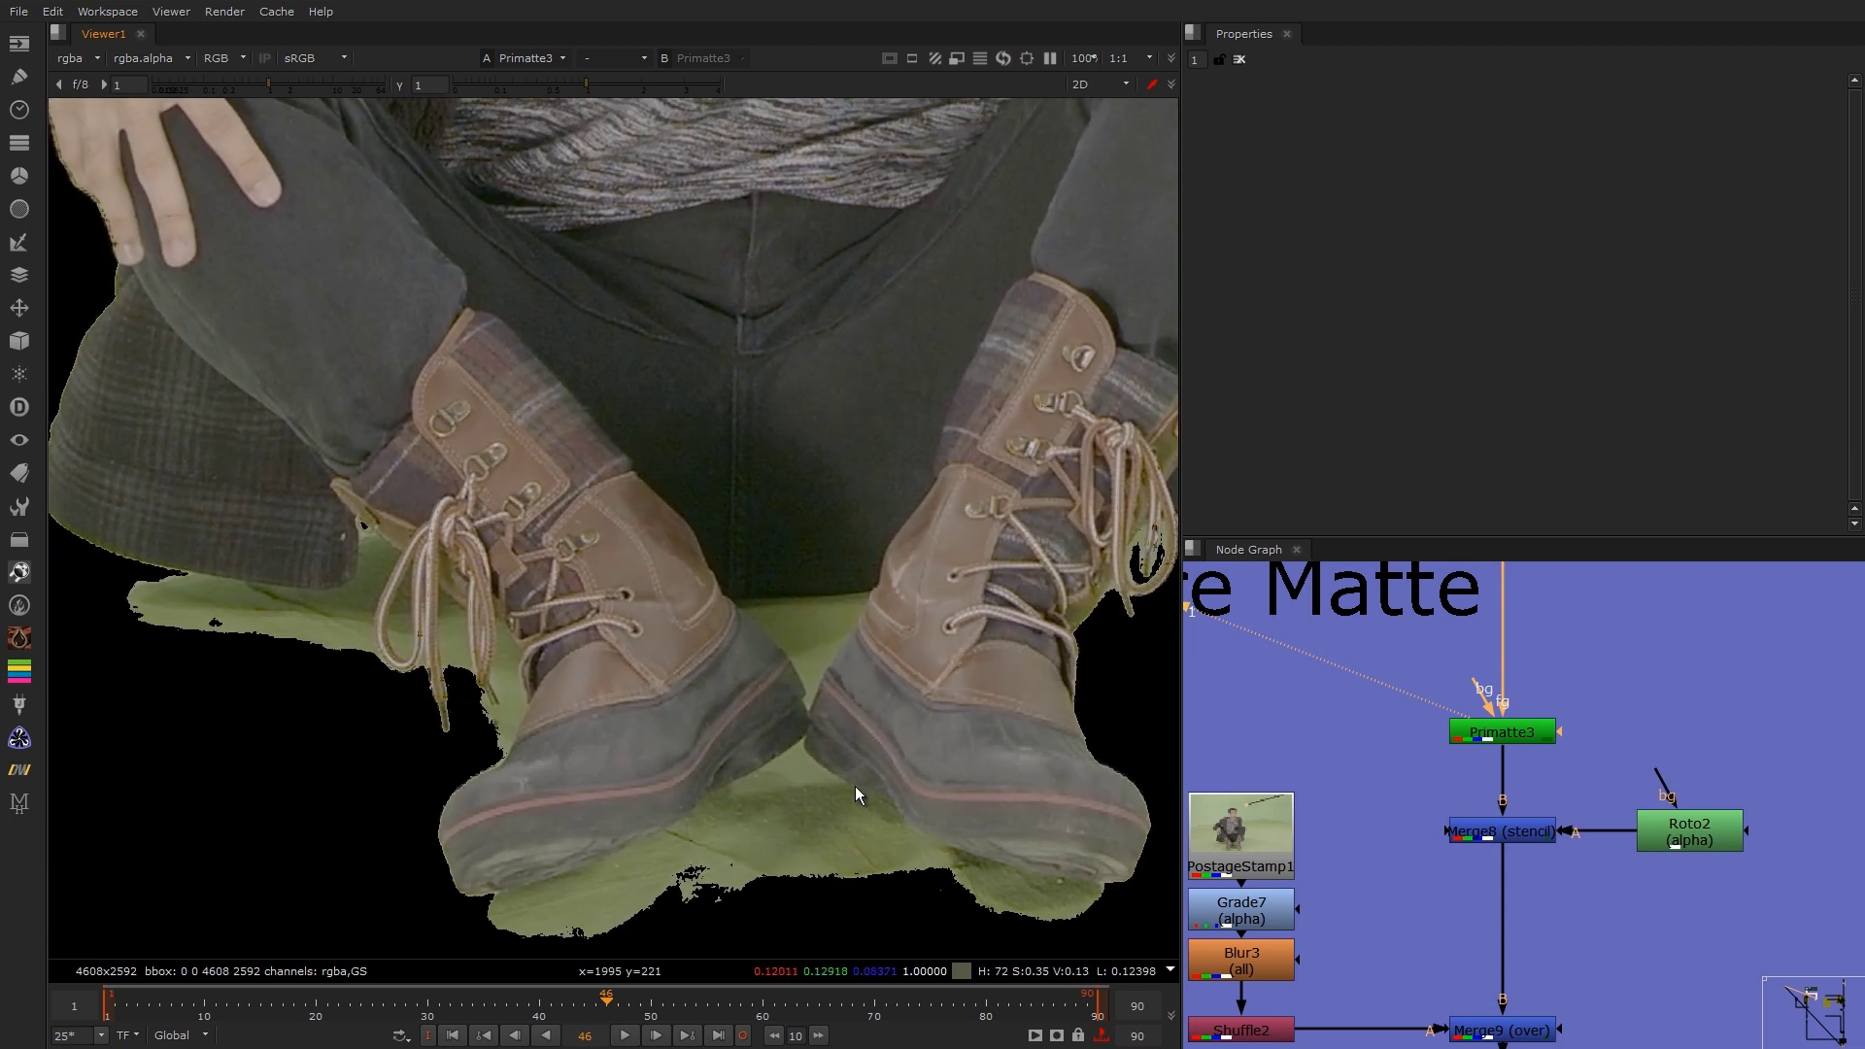
# Step: Compare the alpha and colour views of Primatte3 around the green floor patch beneath the shoes
pyautogui.moveTo(1479, 742); pyautogui.dragTo(1443, 681, button='middle')
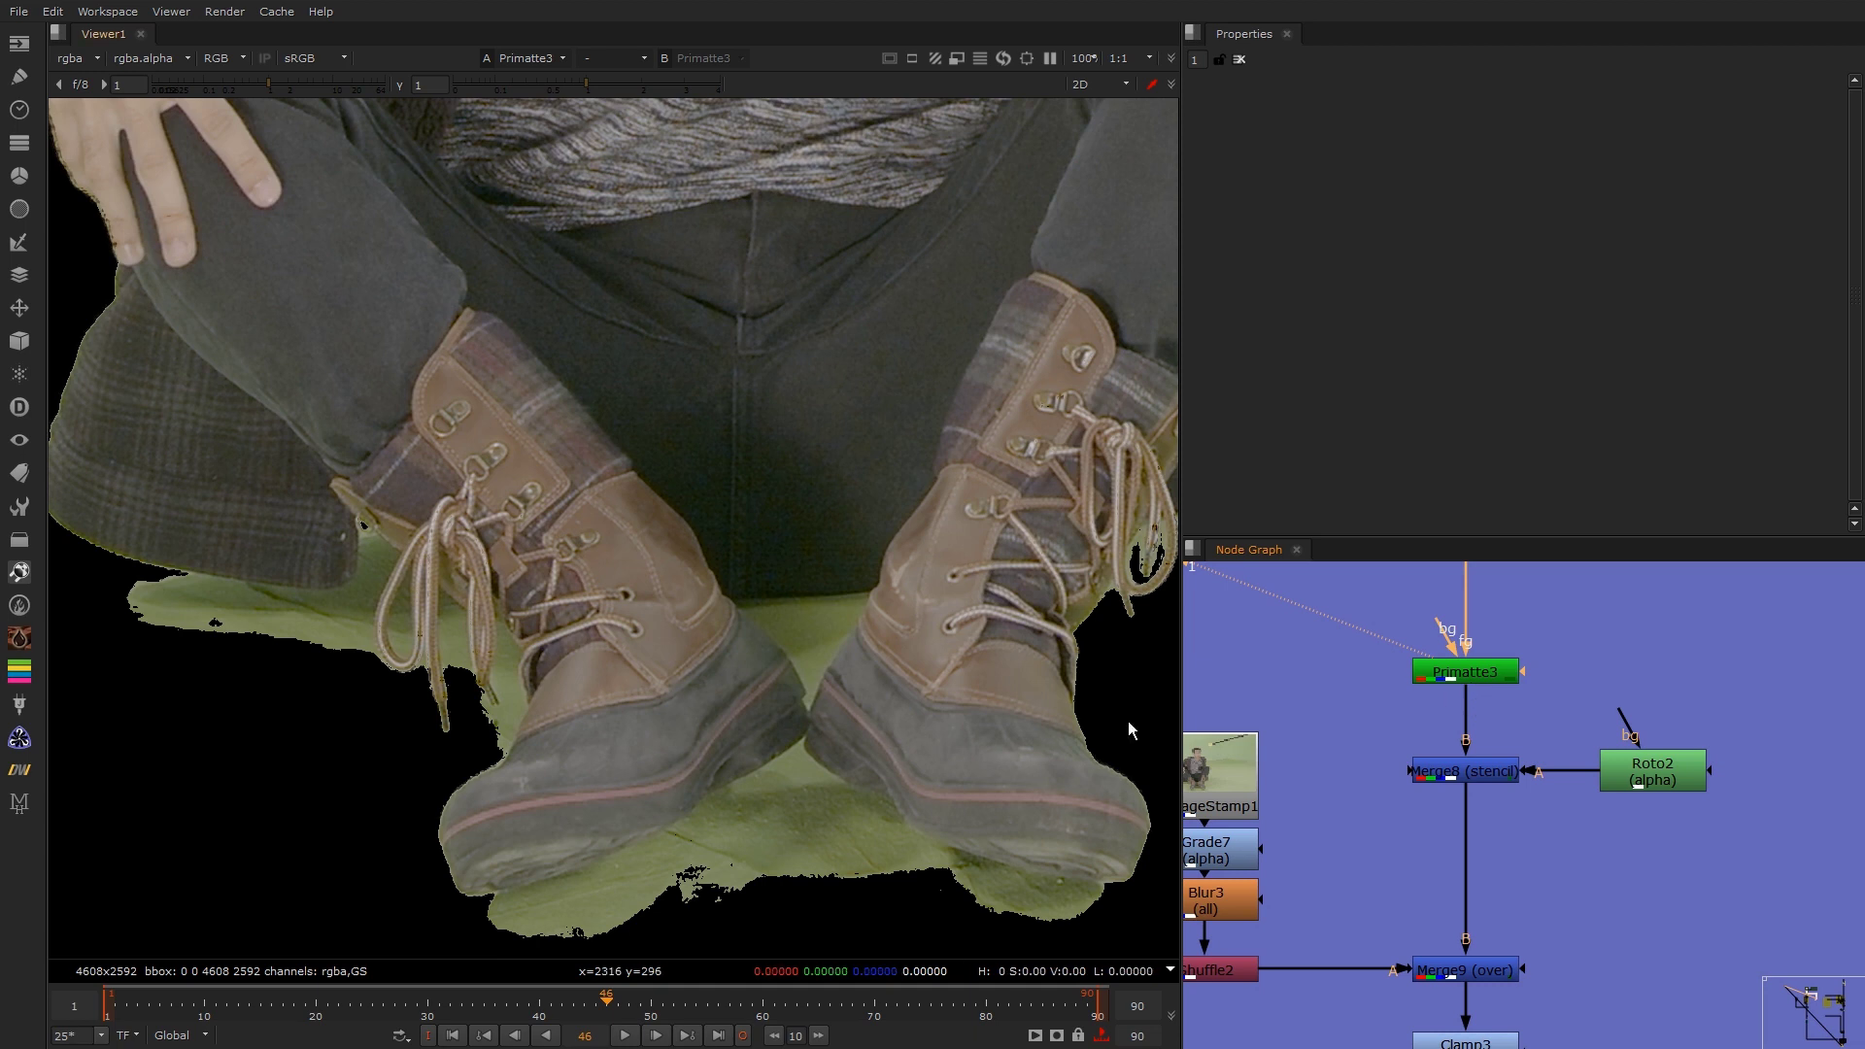
pyautogui.moveTo(1579, 618); pyautogui.dragTo(1305, 732)
pyautogui.press('a')
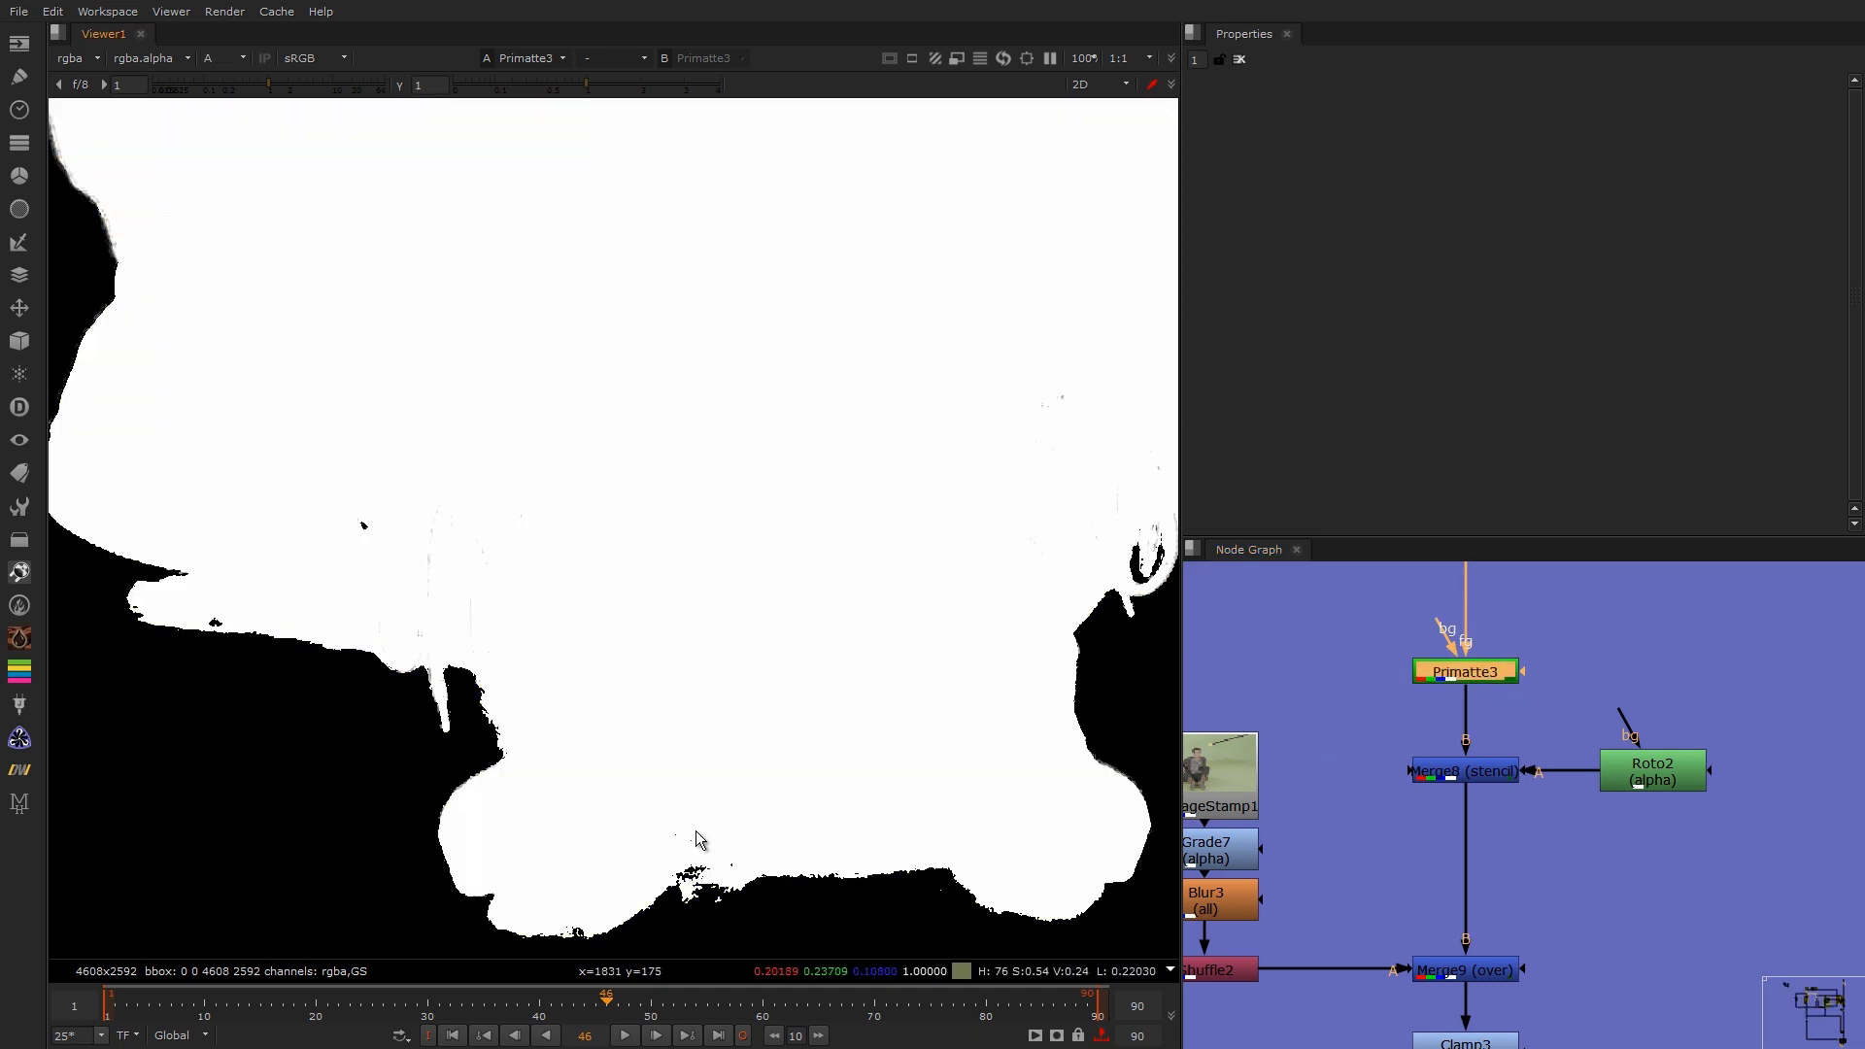
pyautogui.press('a')
pyautogui.moveTo(1549, 695); pyautogui.dragTo(1346, 835)
pyautogui.scroll(-5, 845, 715)
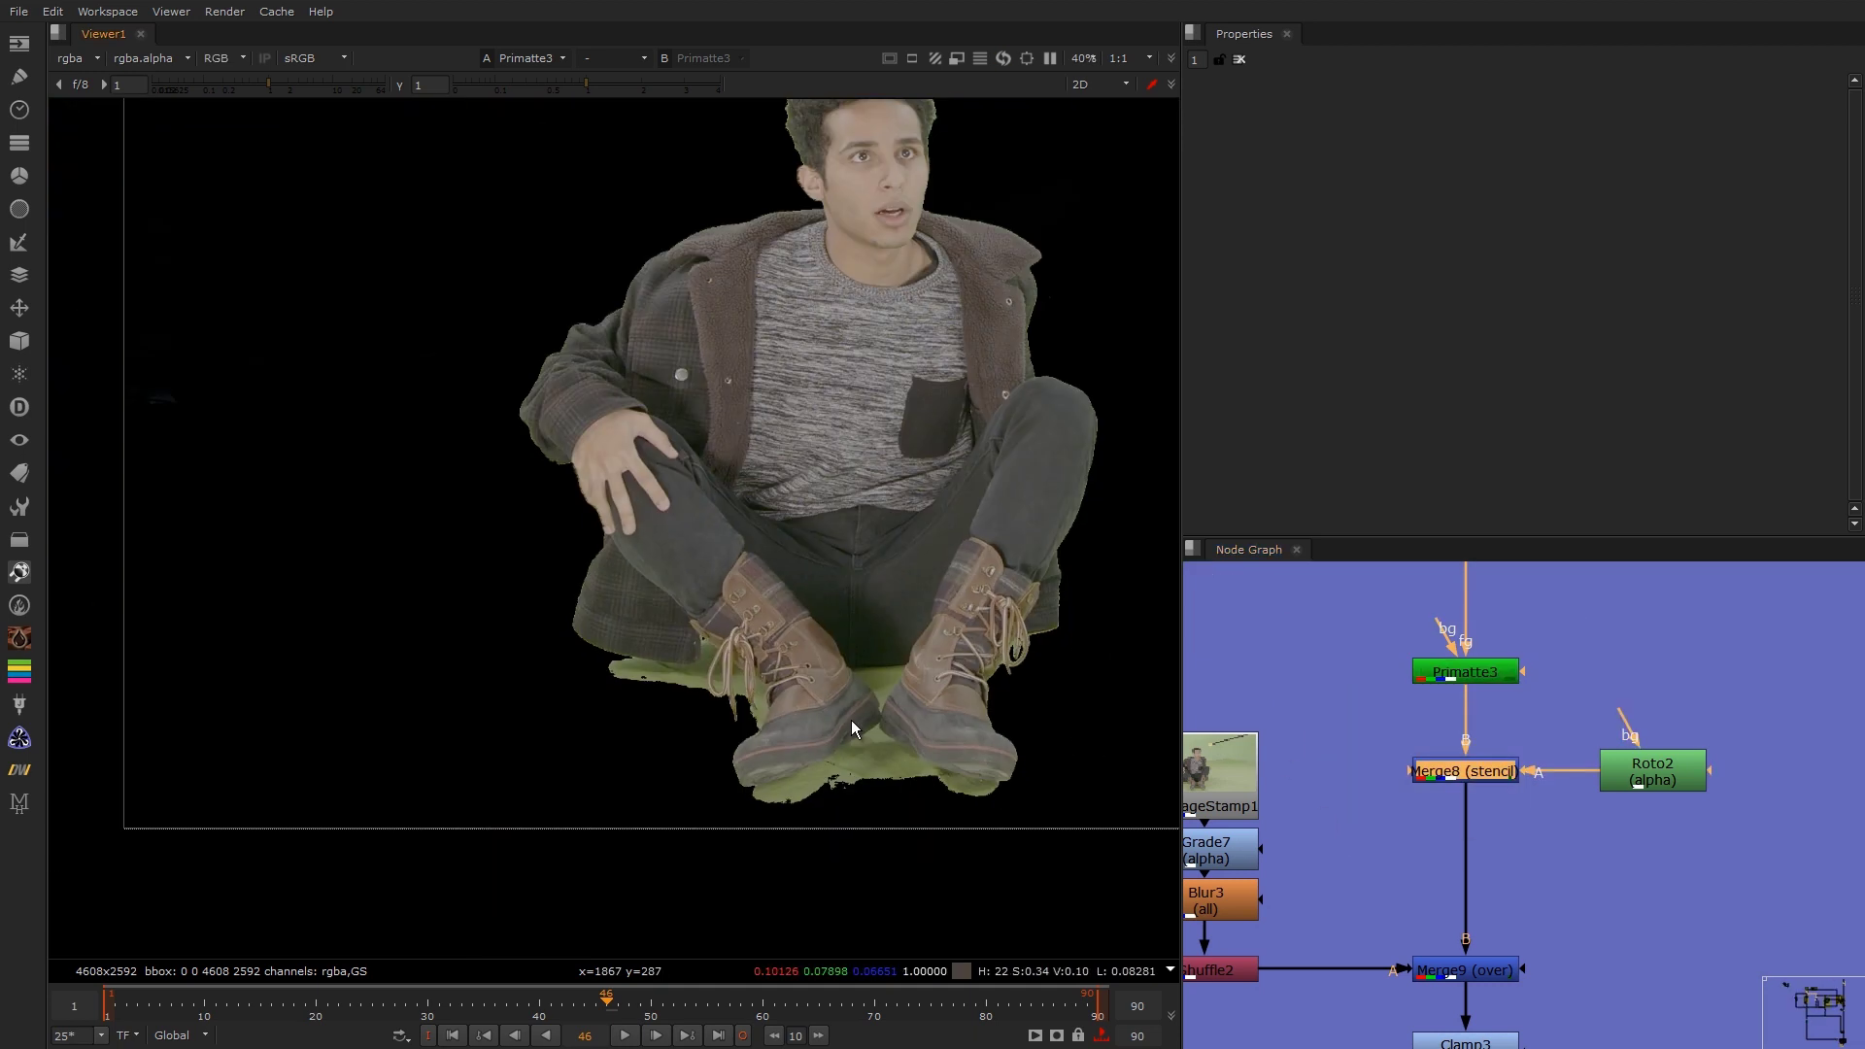
# Step: View the output of Merge8 (stencil) and toggle the node off and on to compare the shoe area
pyautogui.moveTo(1558, 715); pyautogui.dragTo(1343, 836)
pyautogui.press('1')
pyautogui.click(1372, 857)
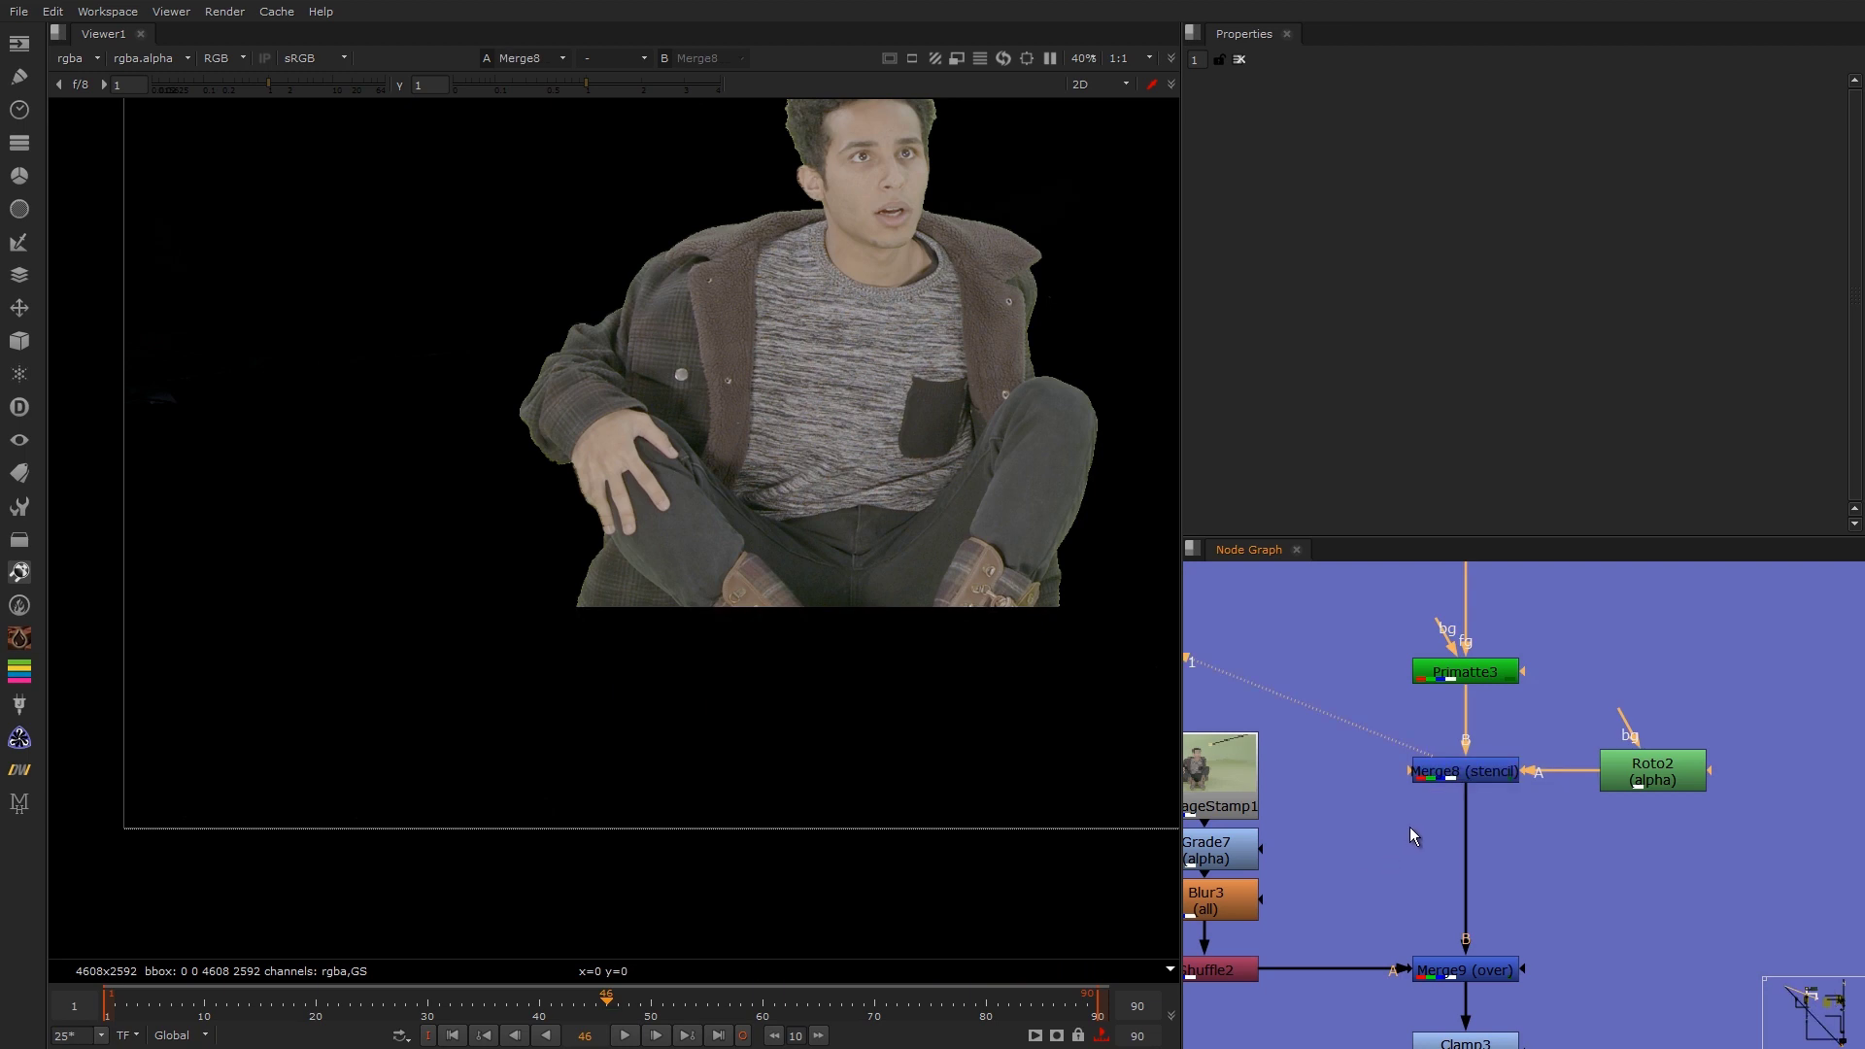
pyautogui.moveTo(1548, 701); pyautogui.dragTo(1344, 824)
pyautogui.press('d')
pyautogui.press('d')
pyautogui.press('d')
pyautogui.press('d')
pyautogui.press('d')
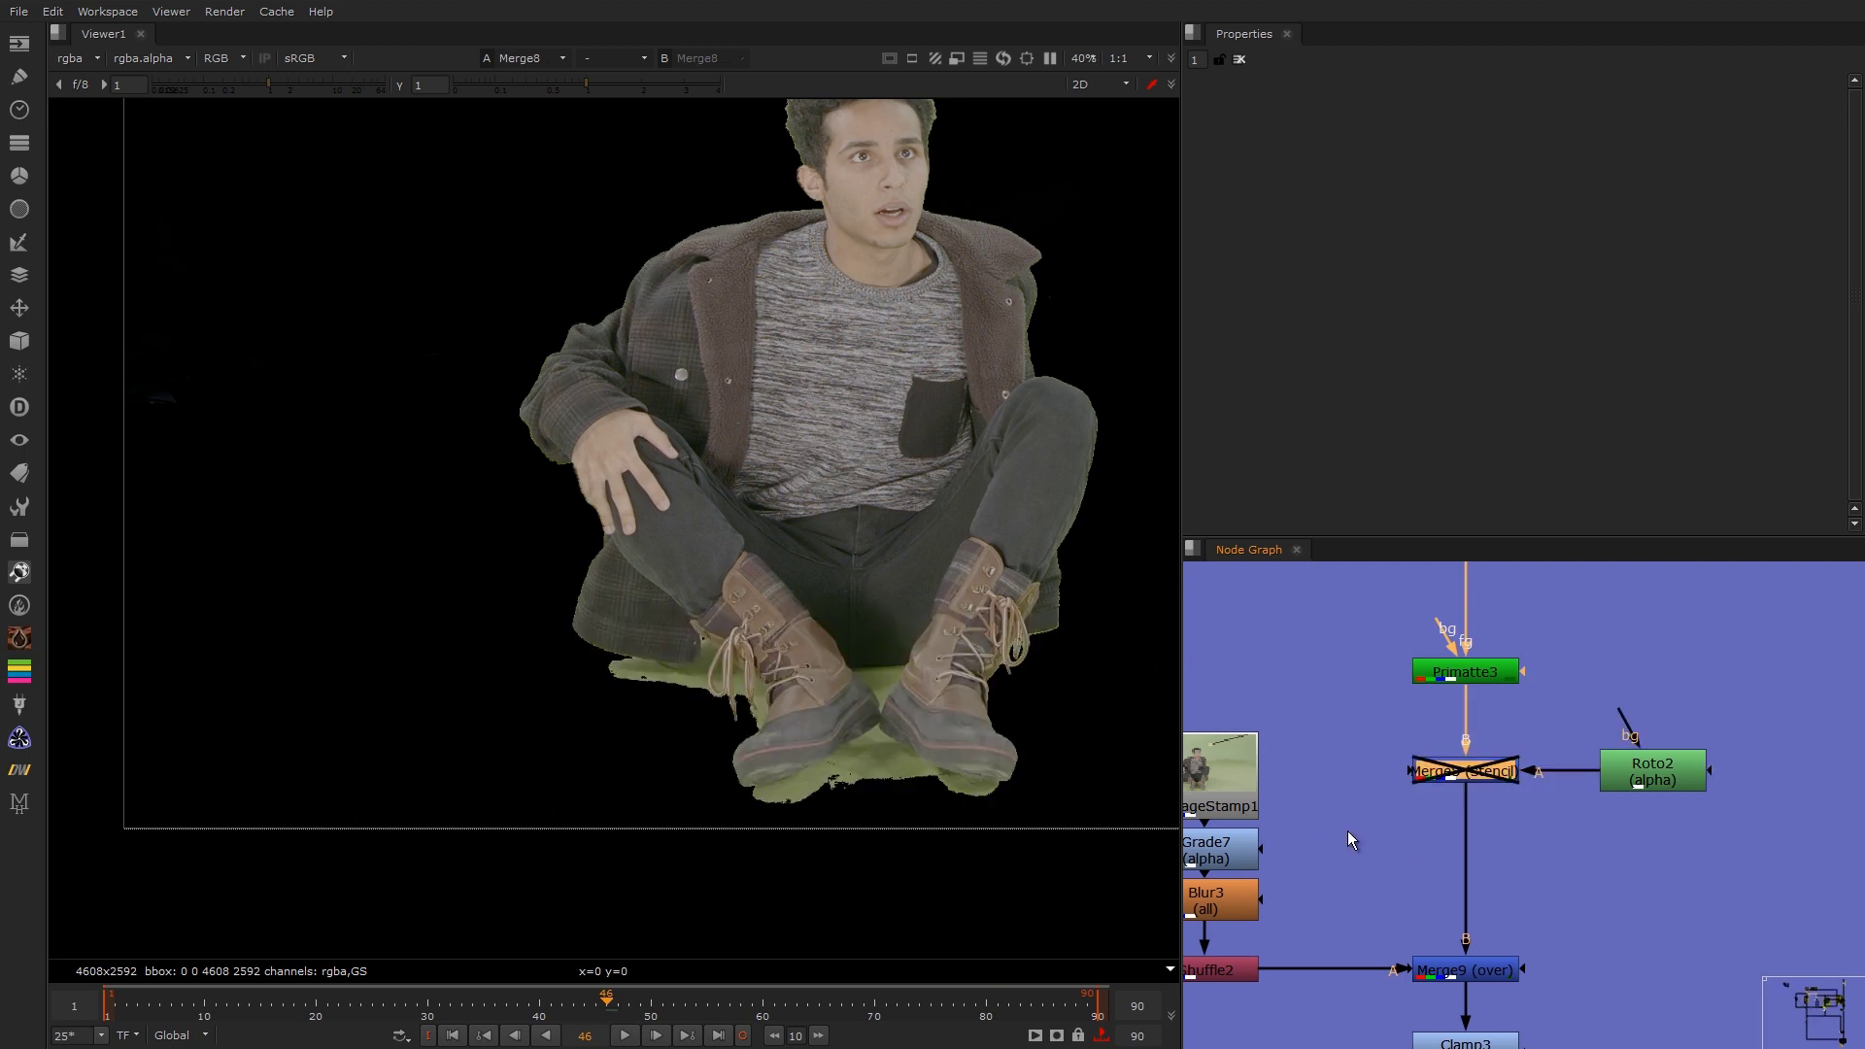
pyautogui.press('d')
# Step: View the alpha of Merge9 (over) and toggle the node off and on to compare the leg and shoe matte
pyautogui.moveTo(1525, 824); pyautogui.dragTo(1556, 709, button='middle')
pyautogui.moveTo(1602, 709); pyautogui.dragTo(1350, 830)
pyautogui.press('1')
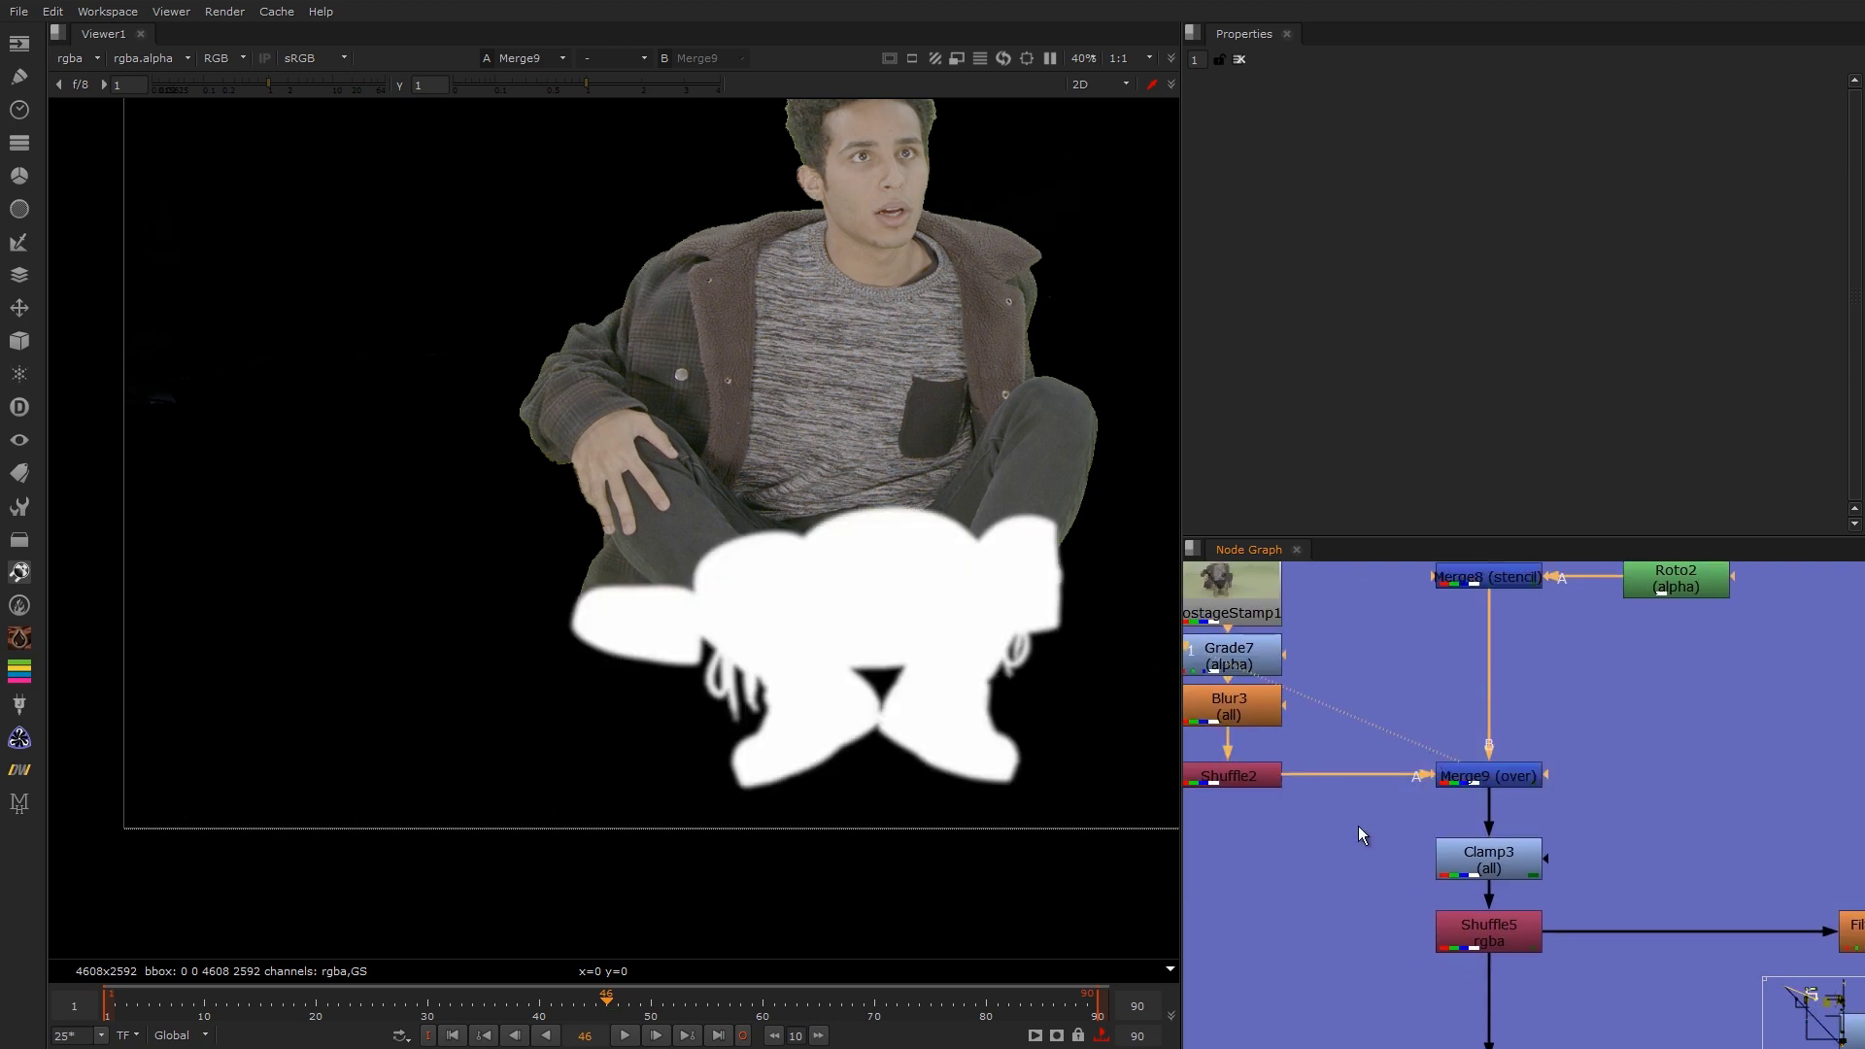
pyautogui.press('a')
pyautogui.press('d')
pyautogui.press('d')
pyautogui.press('d')
pyautogui.press('d')
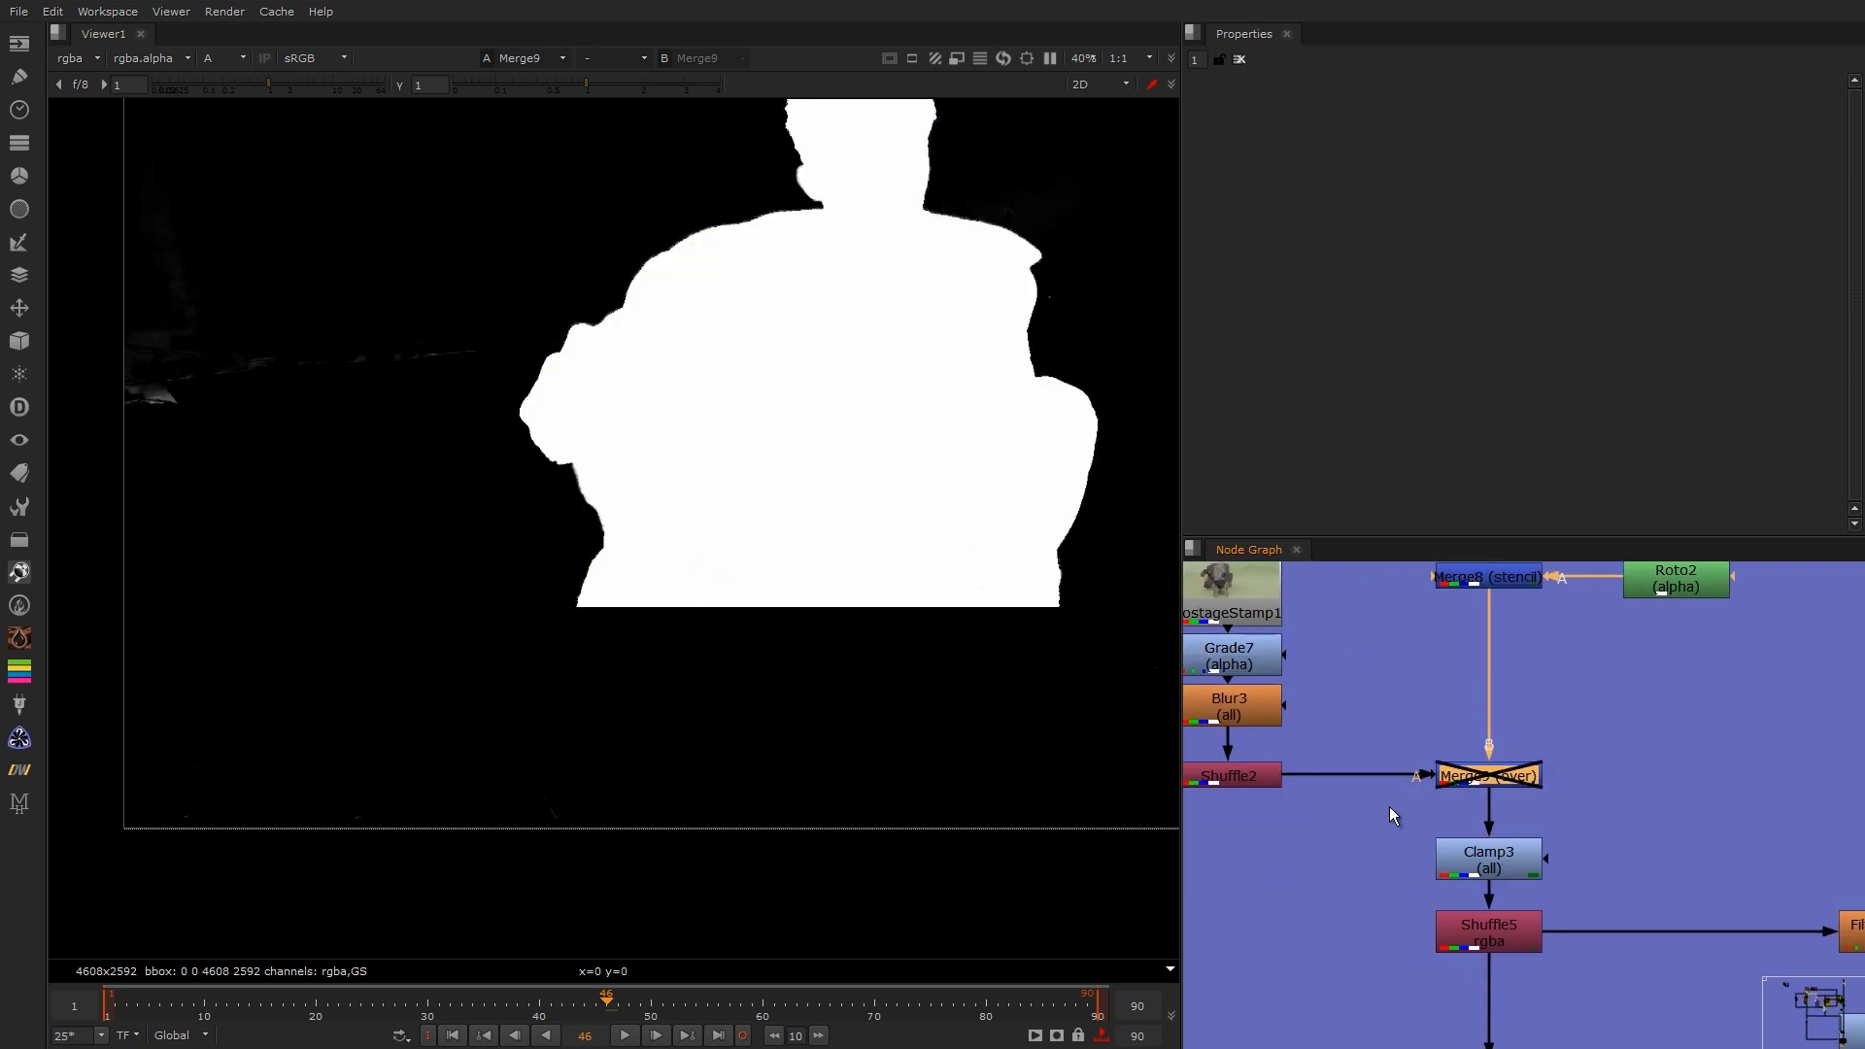
# Step: View the alpha output of Clamp3 with the whole frame fitted in the viewer
pyautogui.moveTo(1621, 804); pyautogui.dragTo(1551, 713, button='middle')
pyautogui.moveTo(1547, 714); pyautogui.dragTo(1296, 826)
pyautogui.press('1')
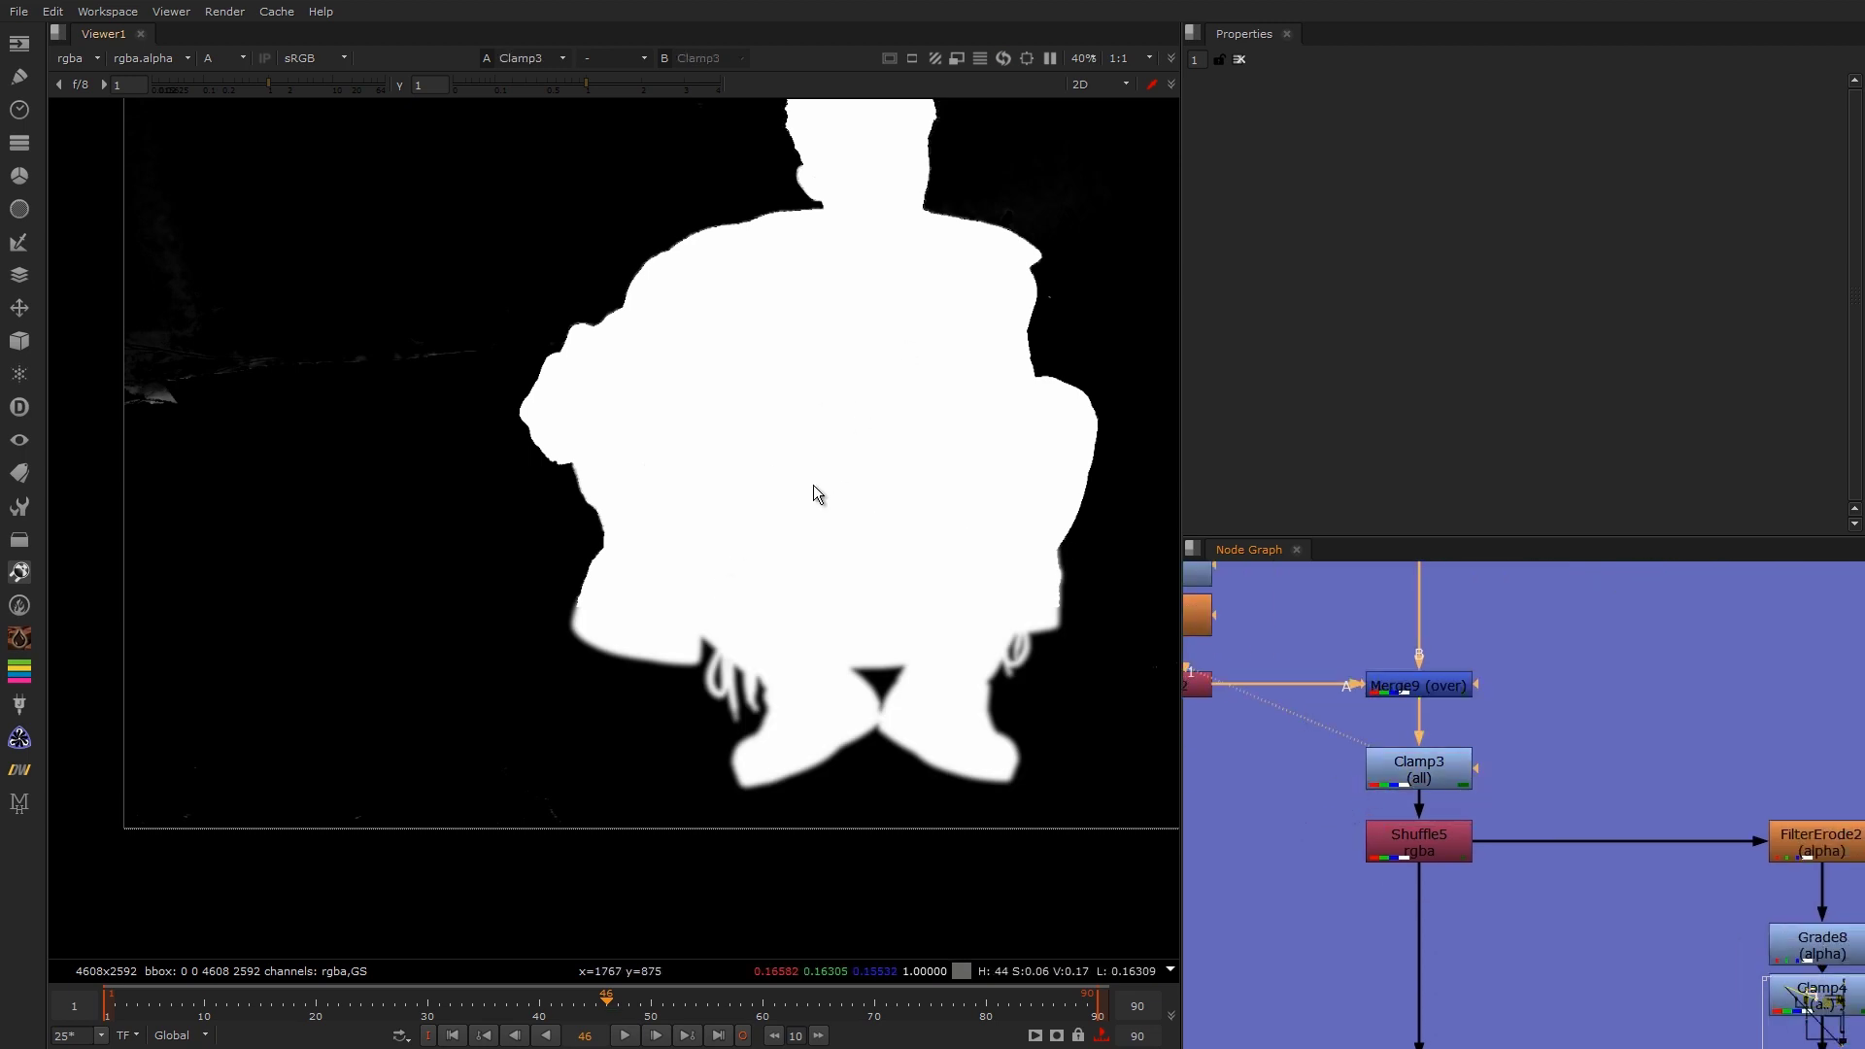
pyautogui.press('f')
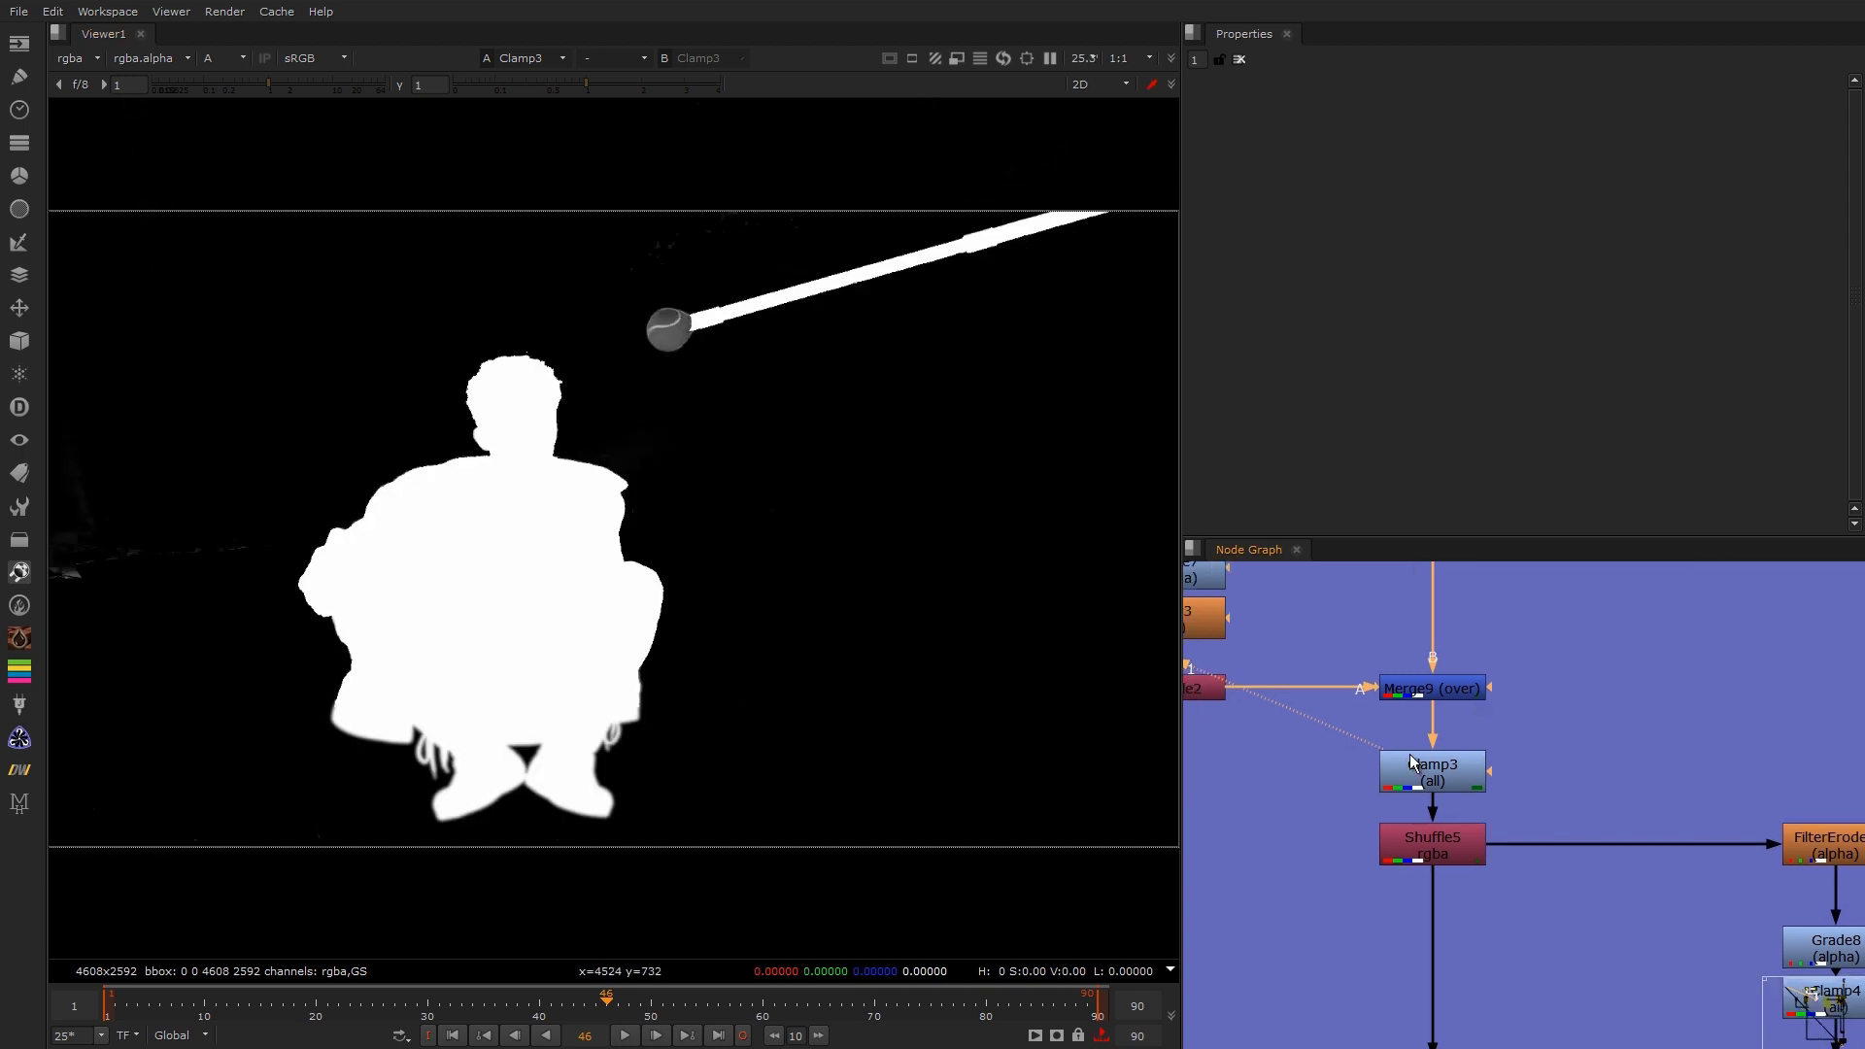
# Step: View the alpha output of FilterErode1, followed by that of the Feather node below it
pyautogui.scroll(-5, 1471, 758)
pyautogui.moveTo(1543, 791); pyautogui.dragTo(1473, 643, button='middle')
pyautogui.moveTo(1391, 882); pyautogui.dragTo(1391, 806, button='middle')
pyautogui.scroll(5, 1391, 806)
pyautogui.click(1391, 818)
pyautogui.press('1')
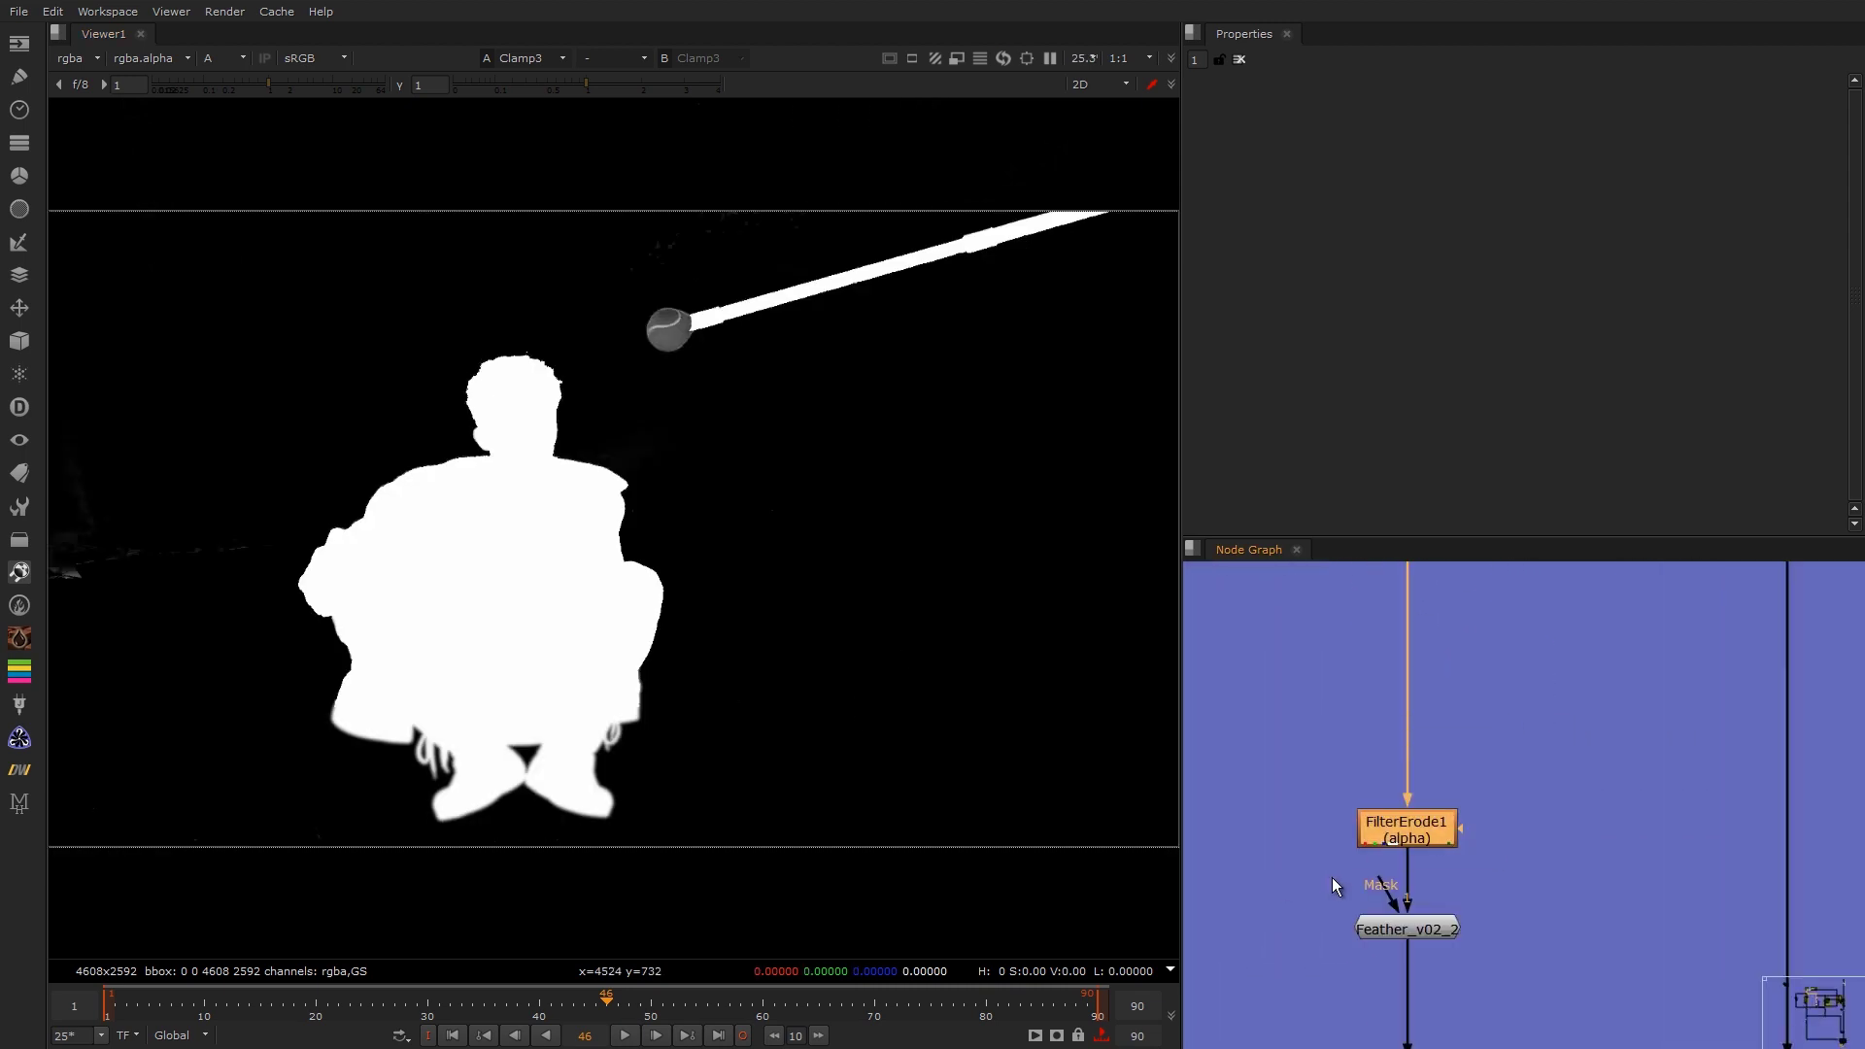
pyautogui.click(1331, 877)
pyautogui.moveTo(1457, 865); pyautogui.dragTo(1465, 738, button='middle')
pyautogui.click(1410, 801)
pyautogui.press('1')
# Step: View FilterErode4, toggle it off and on, and inspect the matte edge around the head close up
pyautogui.moveTo(1363, 884); pyautogui.dragTo(1418, 692, button='middle')
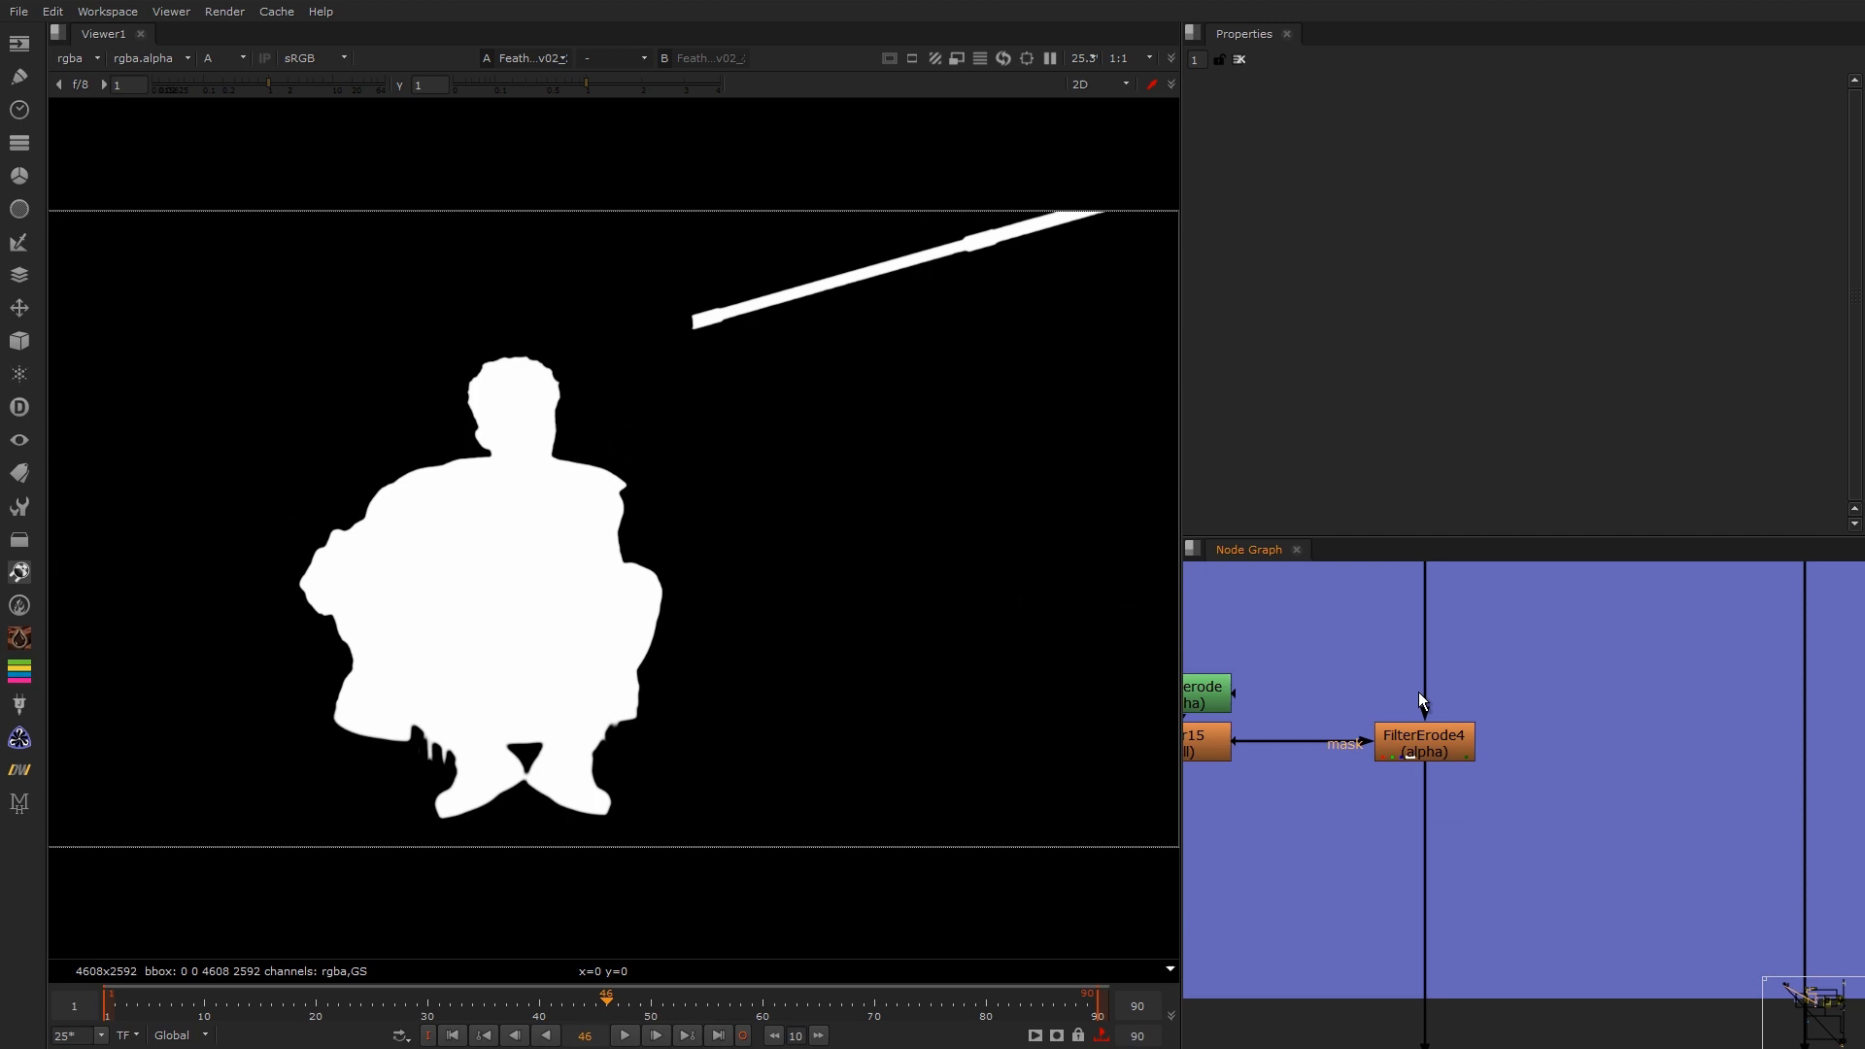
pyautogui.moveTo(1351, 807); pyautogui.dragTo(1348, 836)
pyautogui.press('1')
pyautogui.press('d')
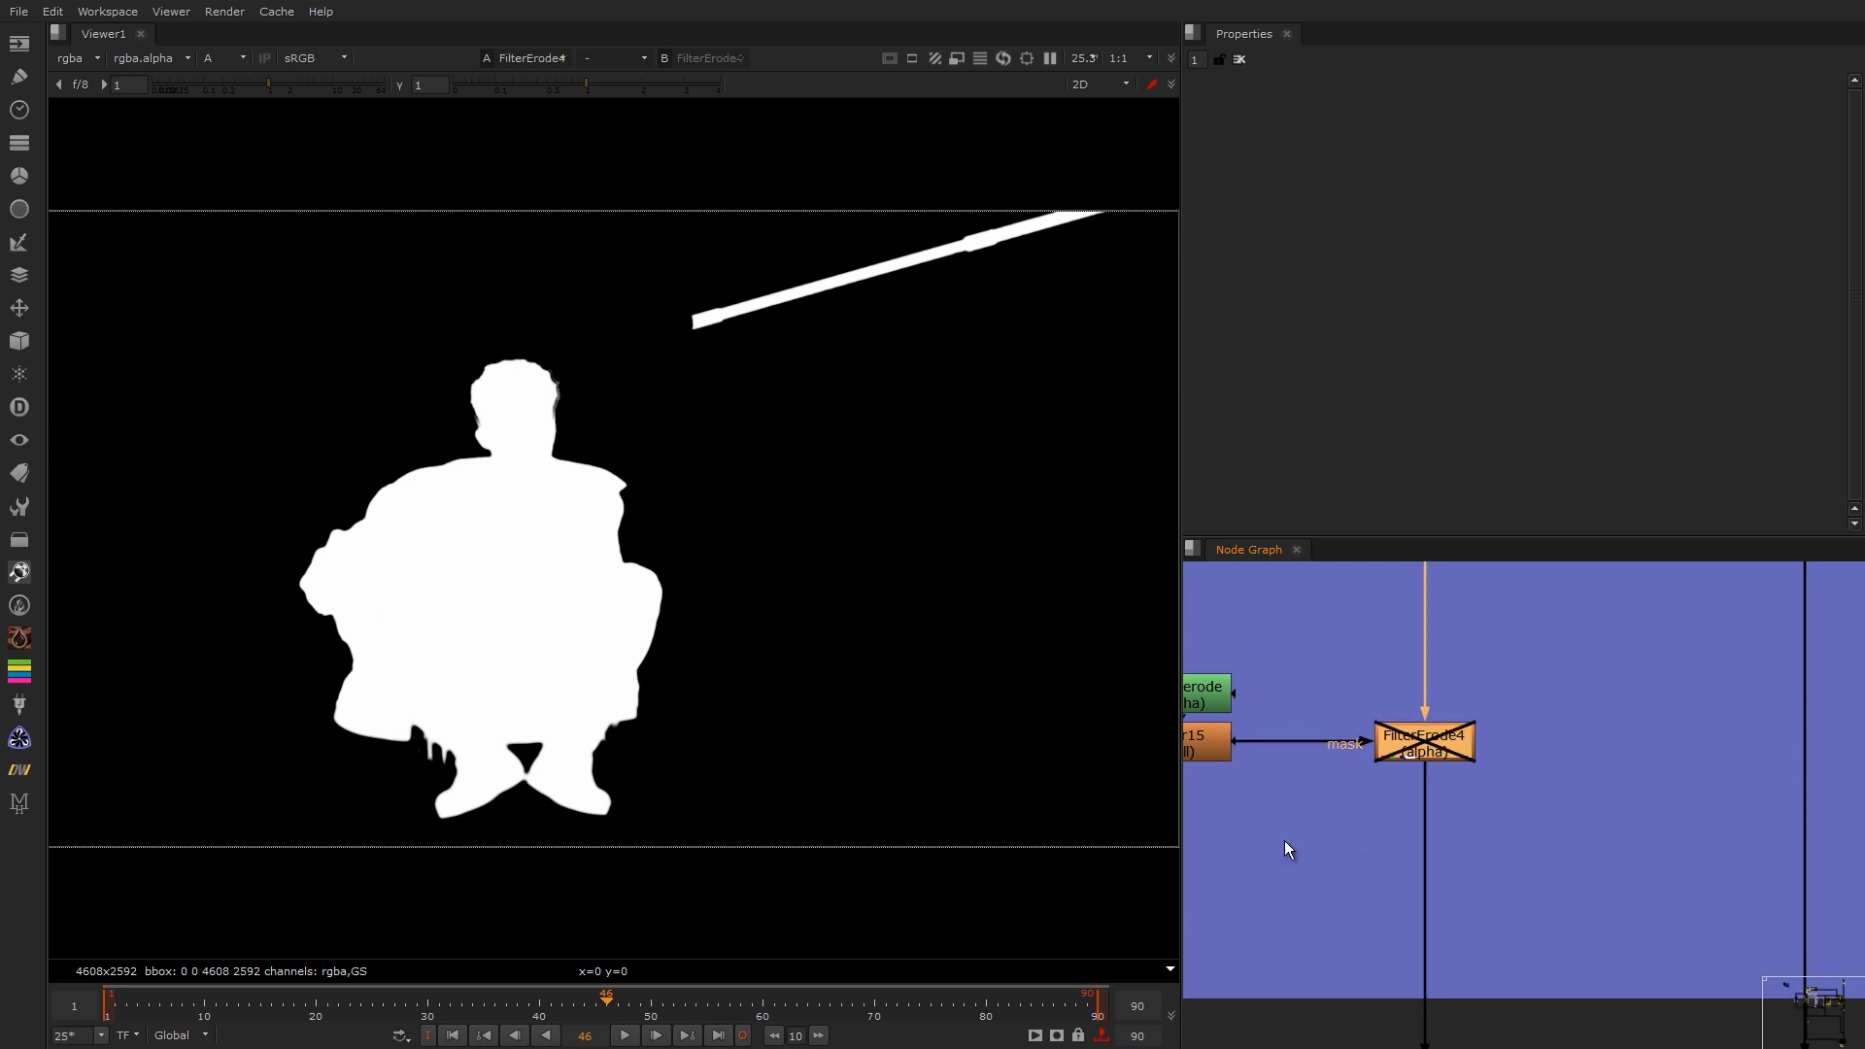
pyautogui.press('d')
pyautogui.scroll(5, 511, 378)
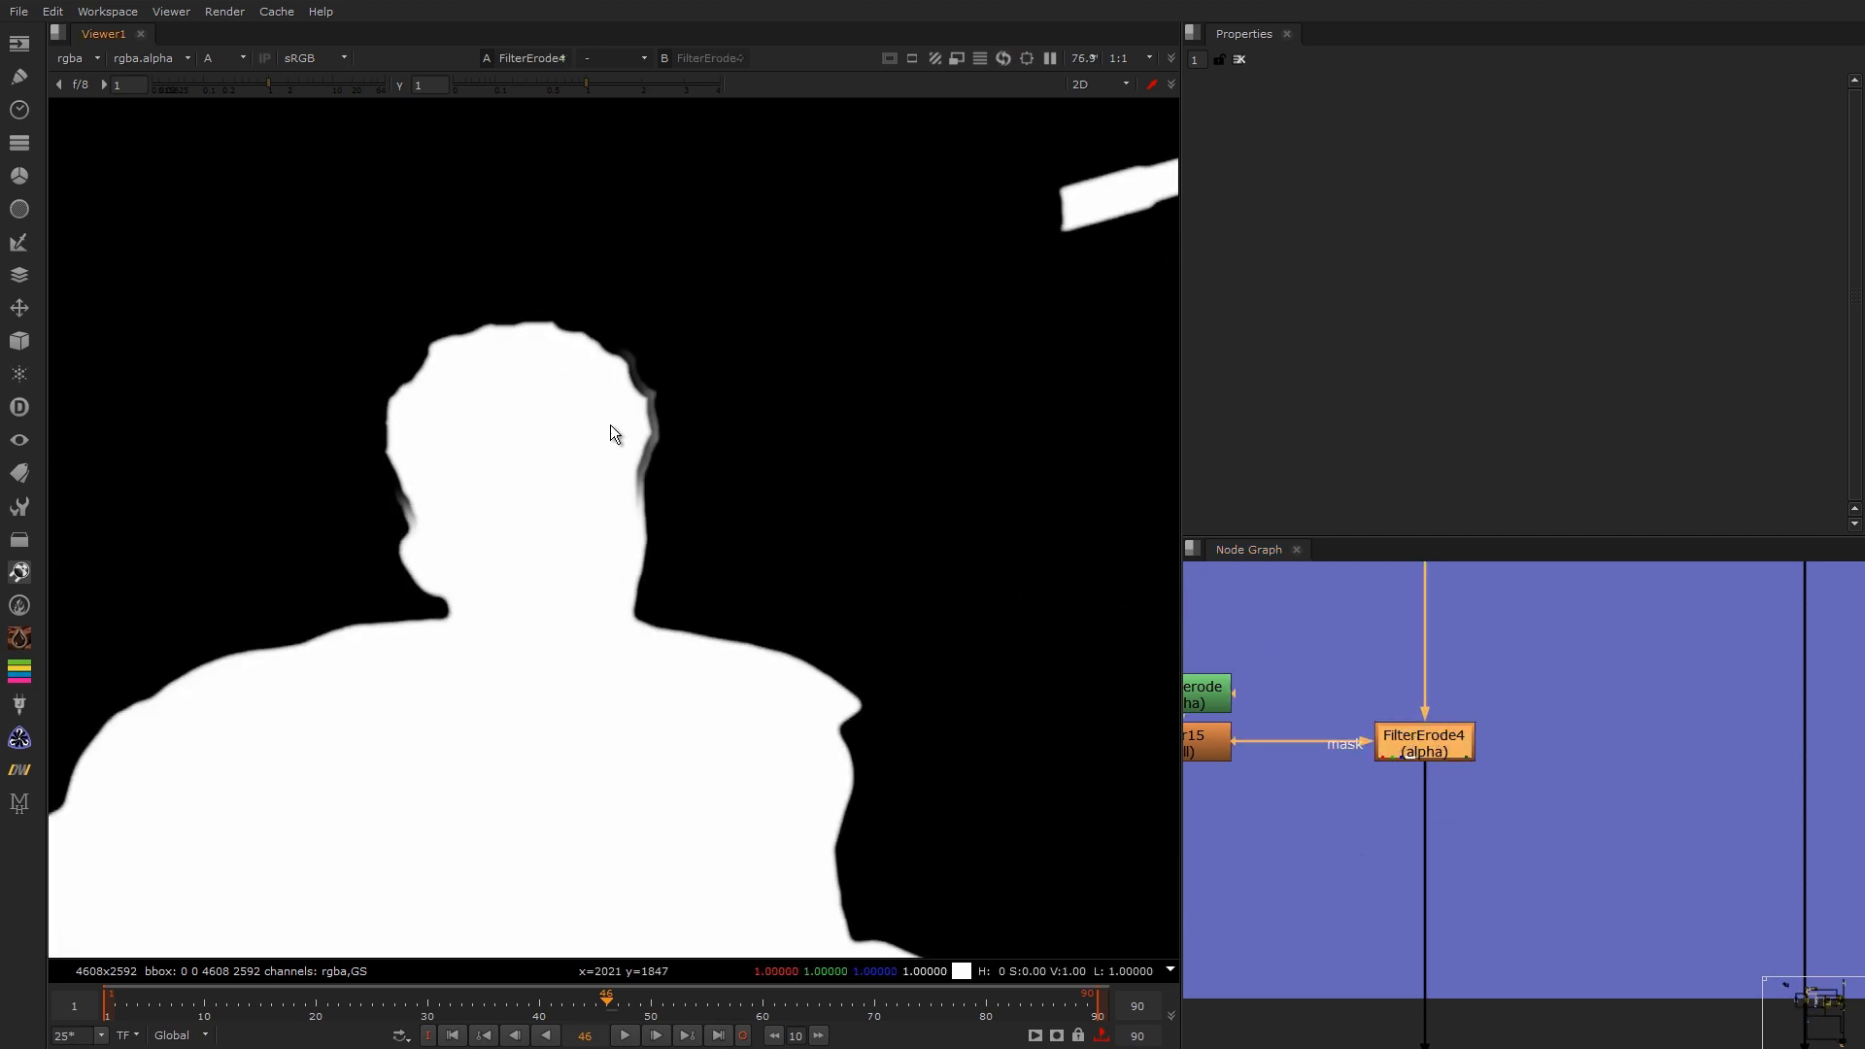
# Step: View the output of Keyer1 in the olive backdrop and examine its alpha across the actor and floor
pyautogui.keyDown('alt'); pyautogui.moveTo(1465, 732); pyautogui.dragTo(1332, 786, button='middle'); pyautogui.keyUp('alt')
pyautogui.moveTo(1505, 574); pyautogui.dragTo(1418, 769, button='middle')
pyautogui.moveTo(1413, 785)
pyautogui.keyDown('alt'); pyautogui.mouseDown(button='middle')
pyautogui.moveTo(1495, 702)
pyautogui.moveTo(1418, 777)
pyautogui.mouseUp(button='middle'); pyautogui.keyUp('alt')
pyautogui.moveTo(1719, 639); pyautogui.dragTo(1438, 701, button='middle')
pyautogui.scroll(5, 1537, 758)
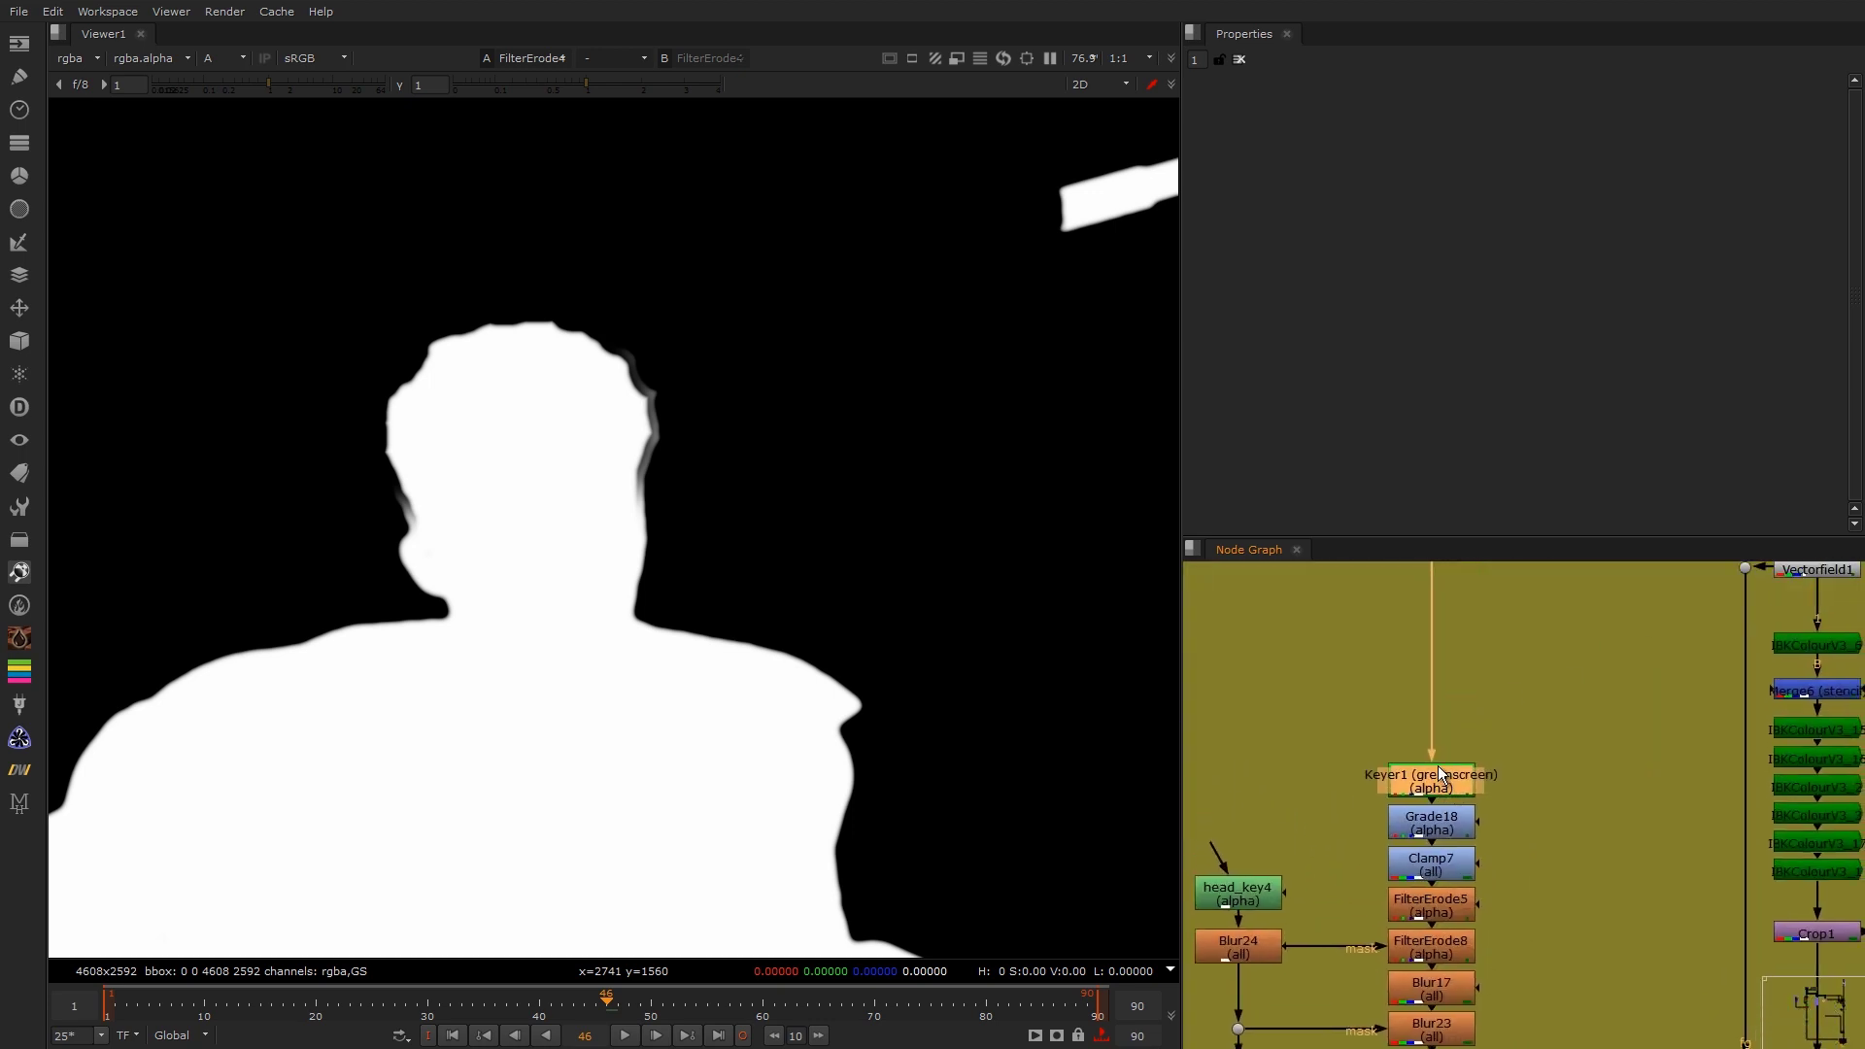
pyautogui.scroll(-5, 1418, 777)
pyautogui.press('1')
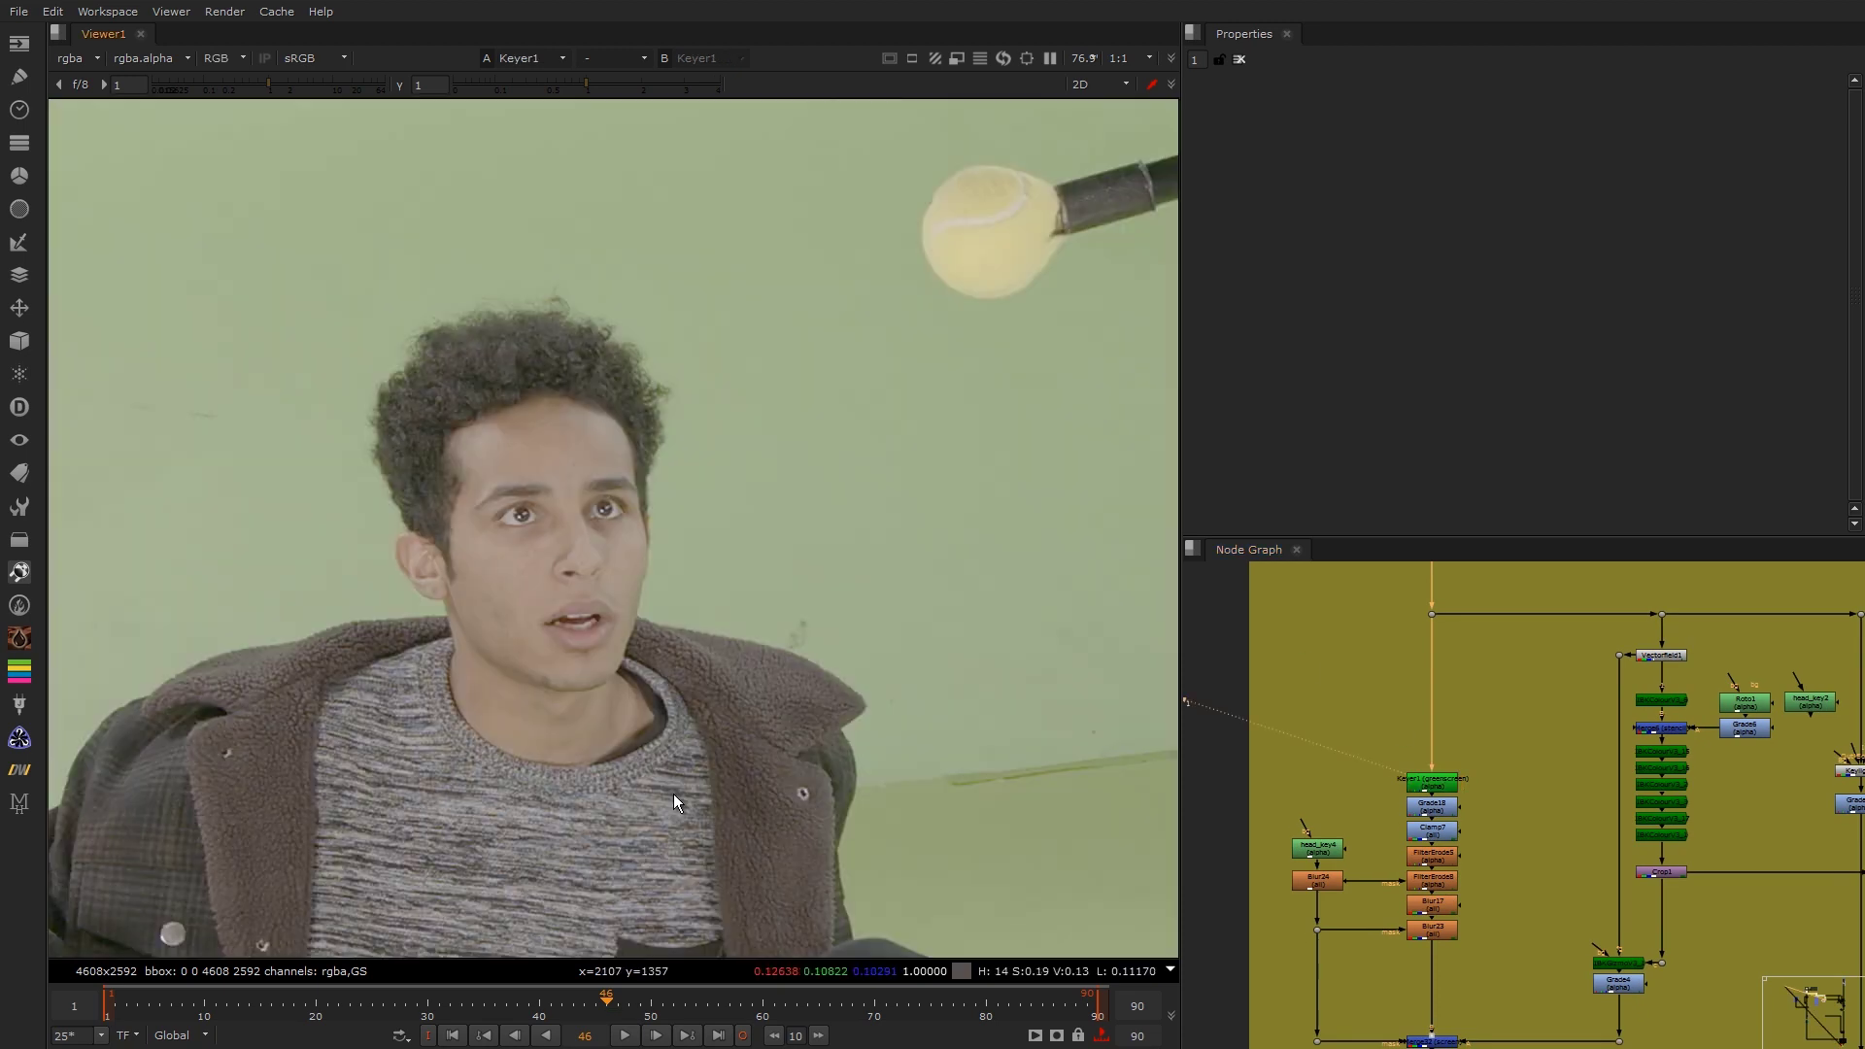
pyautogui.scroll(-3, 847, 498)
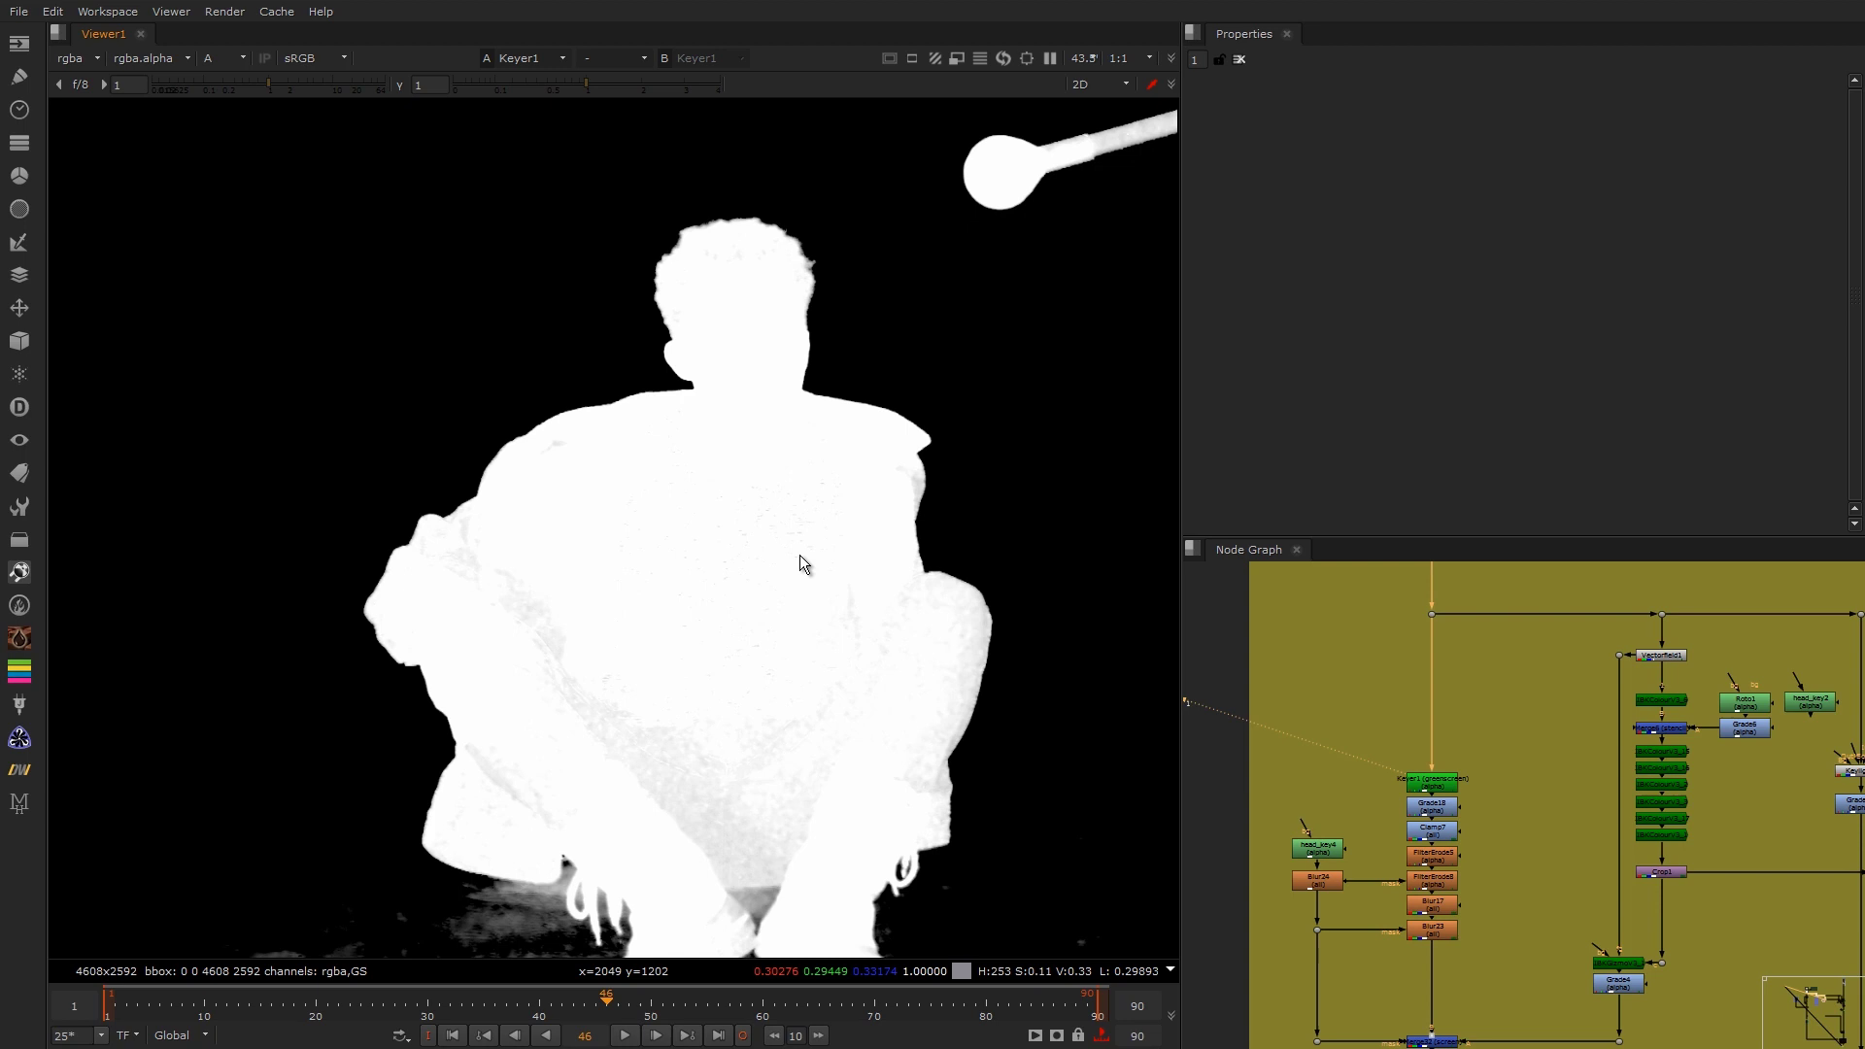
pyautogui.scroll(-2, 670, 641)
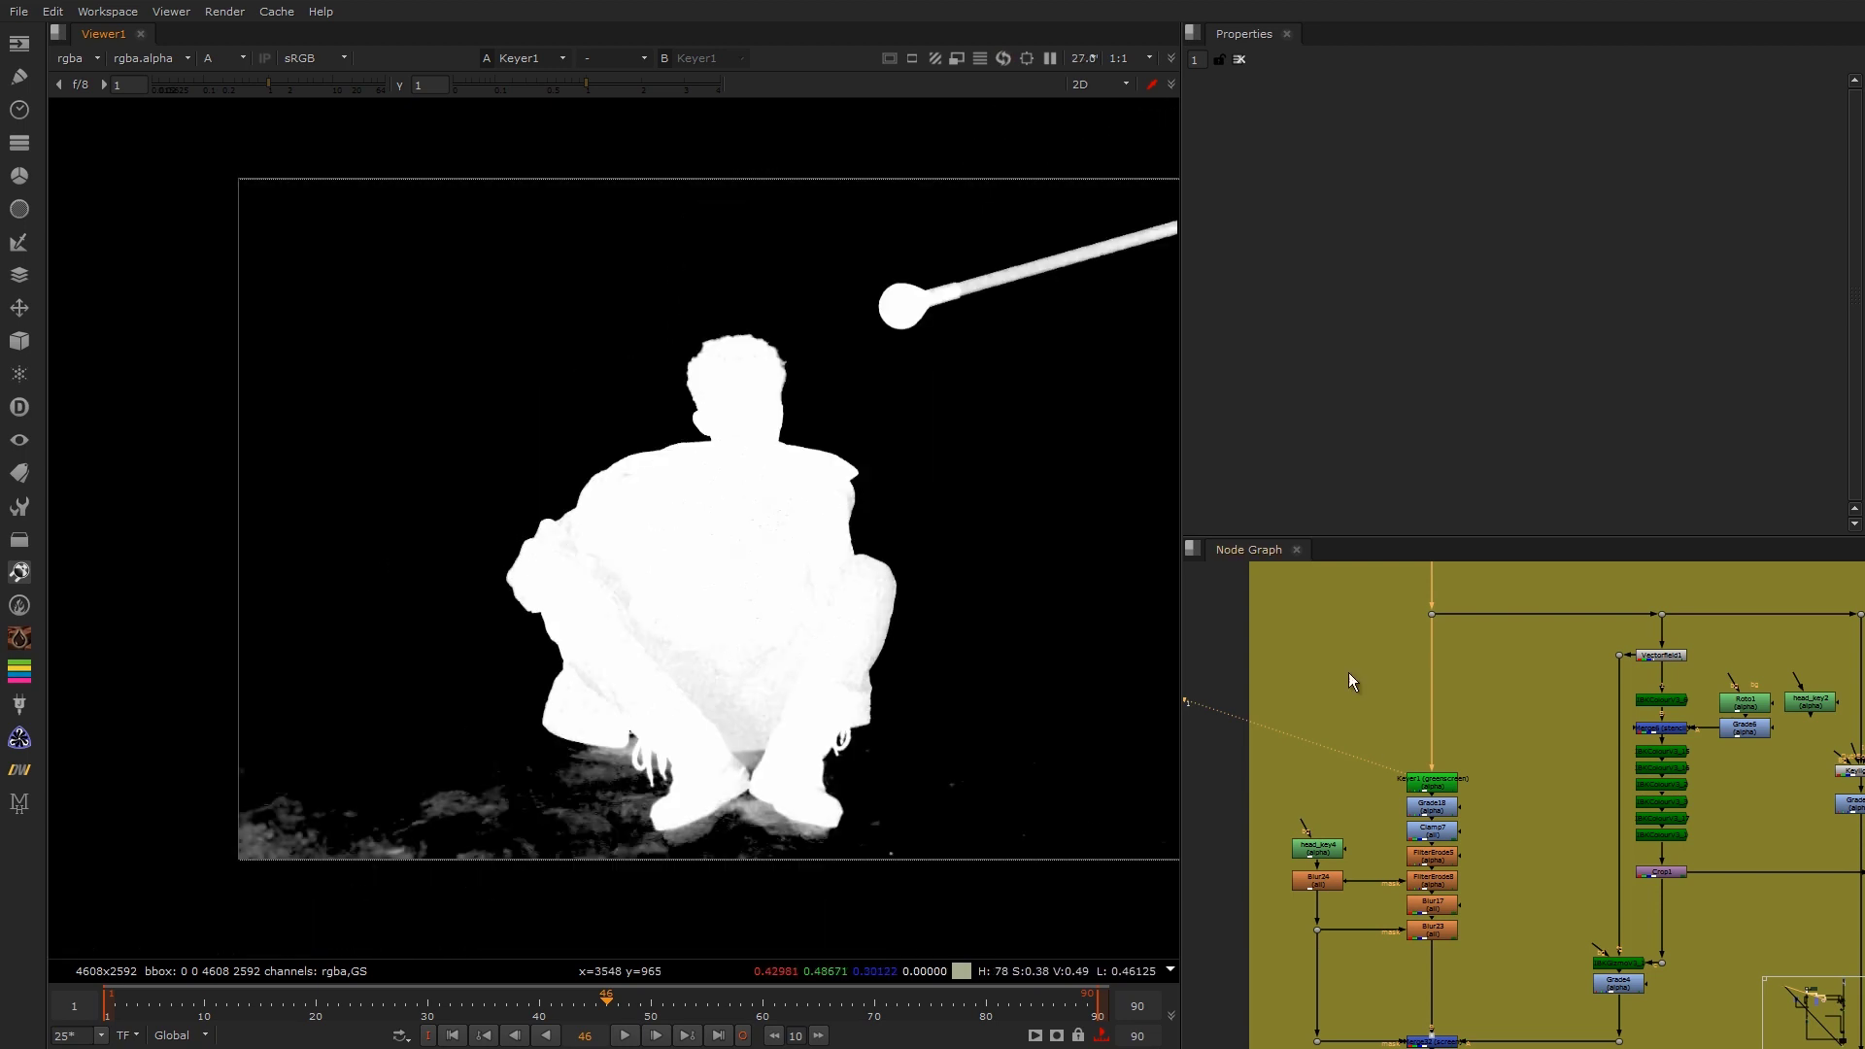
# Step: Open the properties of Keyer1 to review its greenscreen keying range
pyautogui.scroll(5, 1434, 835)
pyautogui.click(1437, 719)
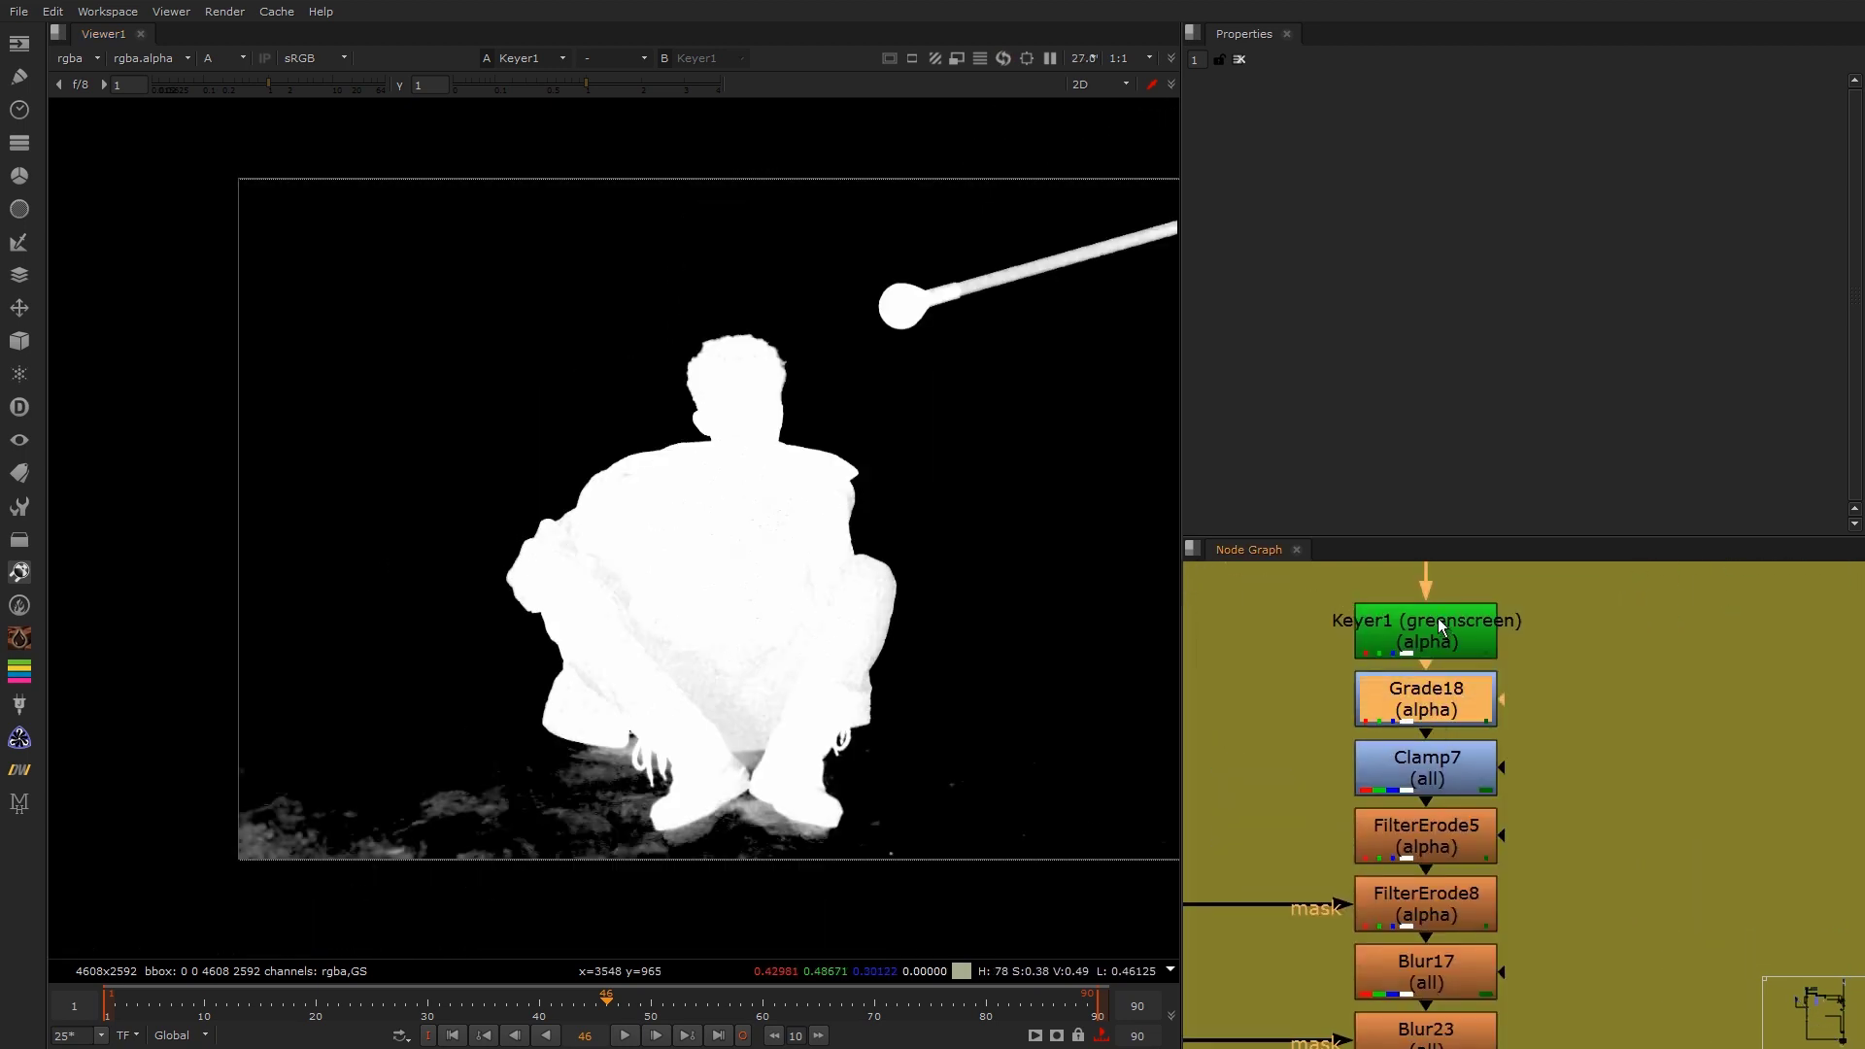
pyautogui.click(1441, 627)
pyautogui.doubleClick(1441, 626)
pyautogui.moveTo(1441, 626)
pyautogui.mouseDown(button='middle')
pyautogui.moveTo(1342, 651)
pyautogui.moveTo(1443, 624)
pyautogui.mouseUp(button='middle')
# Step: View Grade18, toggle it off and on to compare the matte inside the body, and open its properties
pyautogui.click(1442, 706)
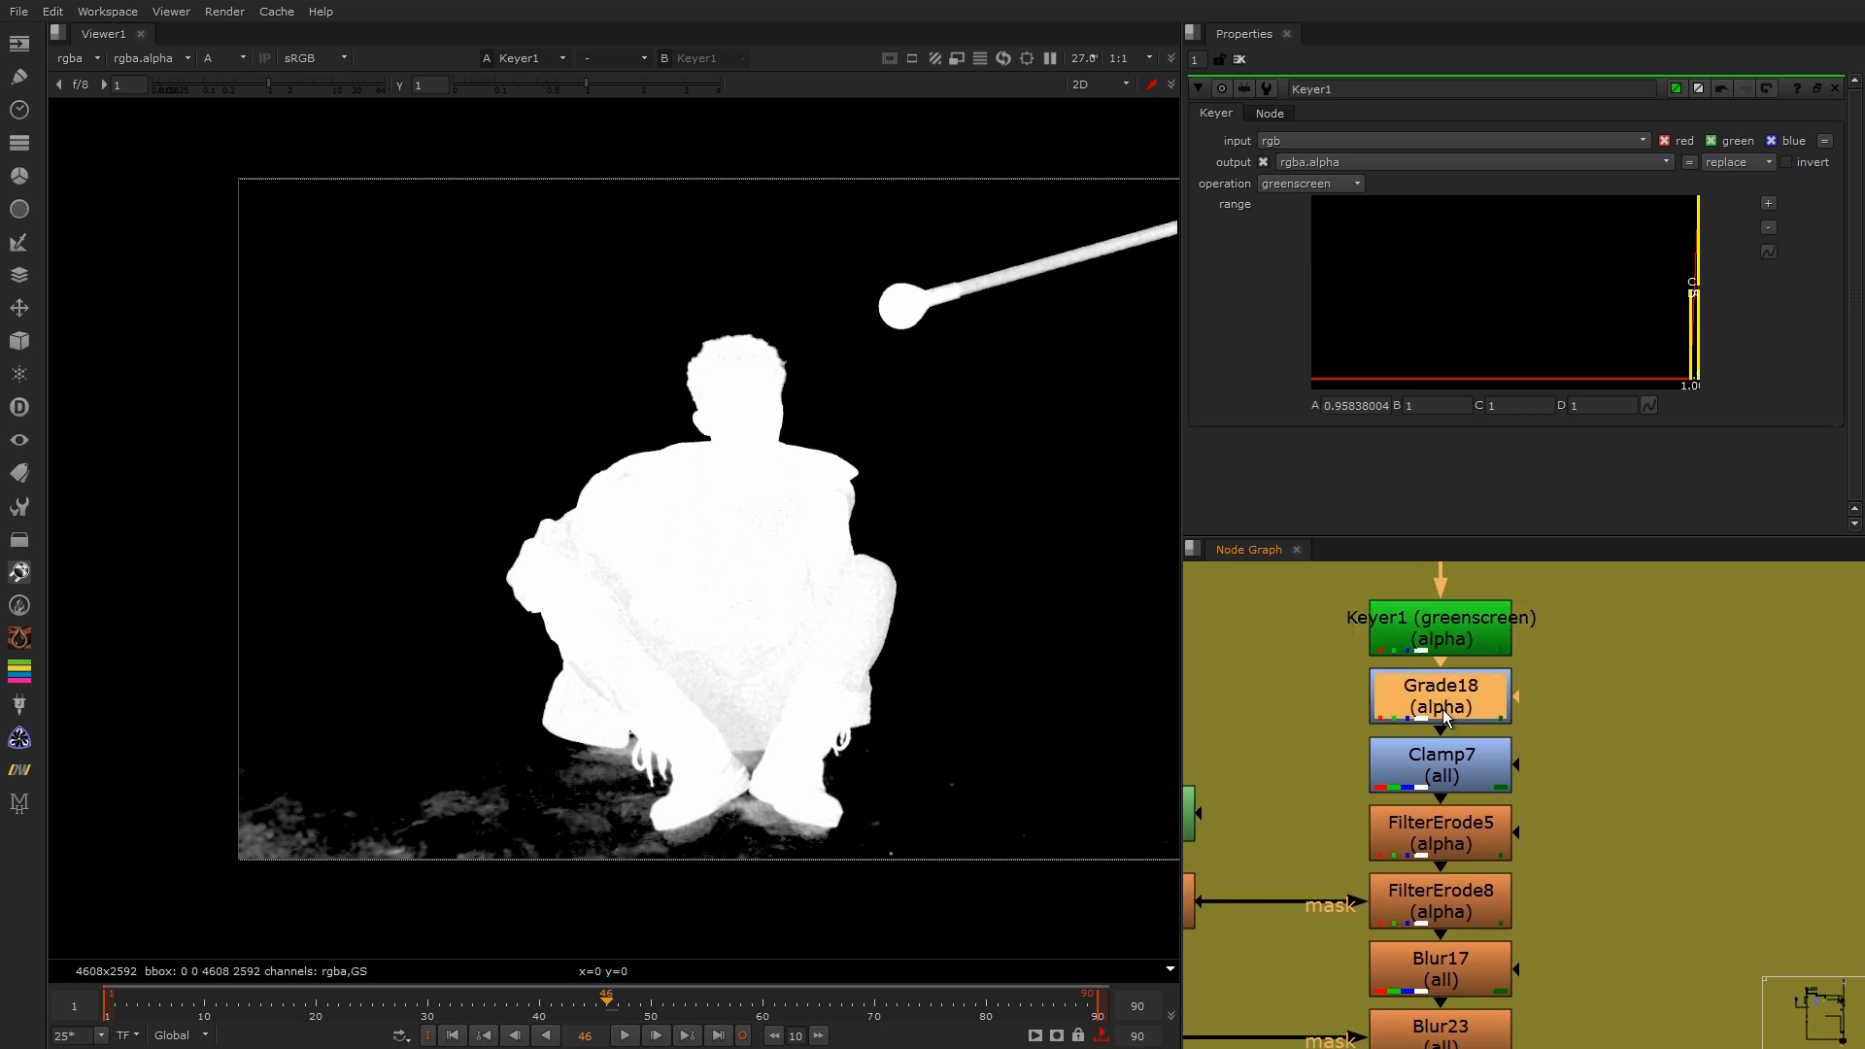
pyautogui.press('1')
pyautogui.click(1388, 689)
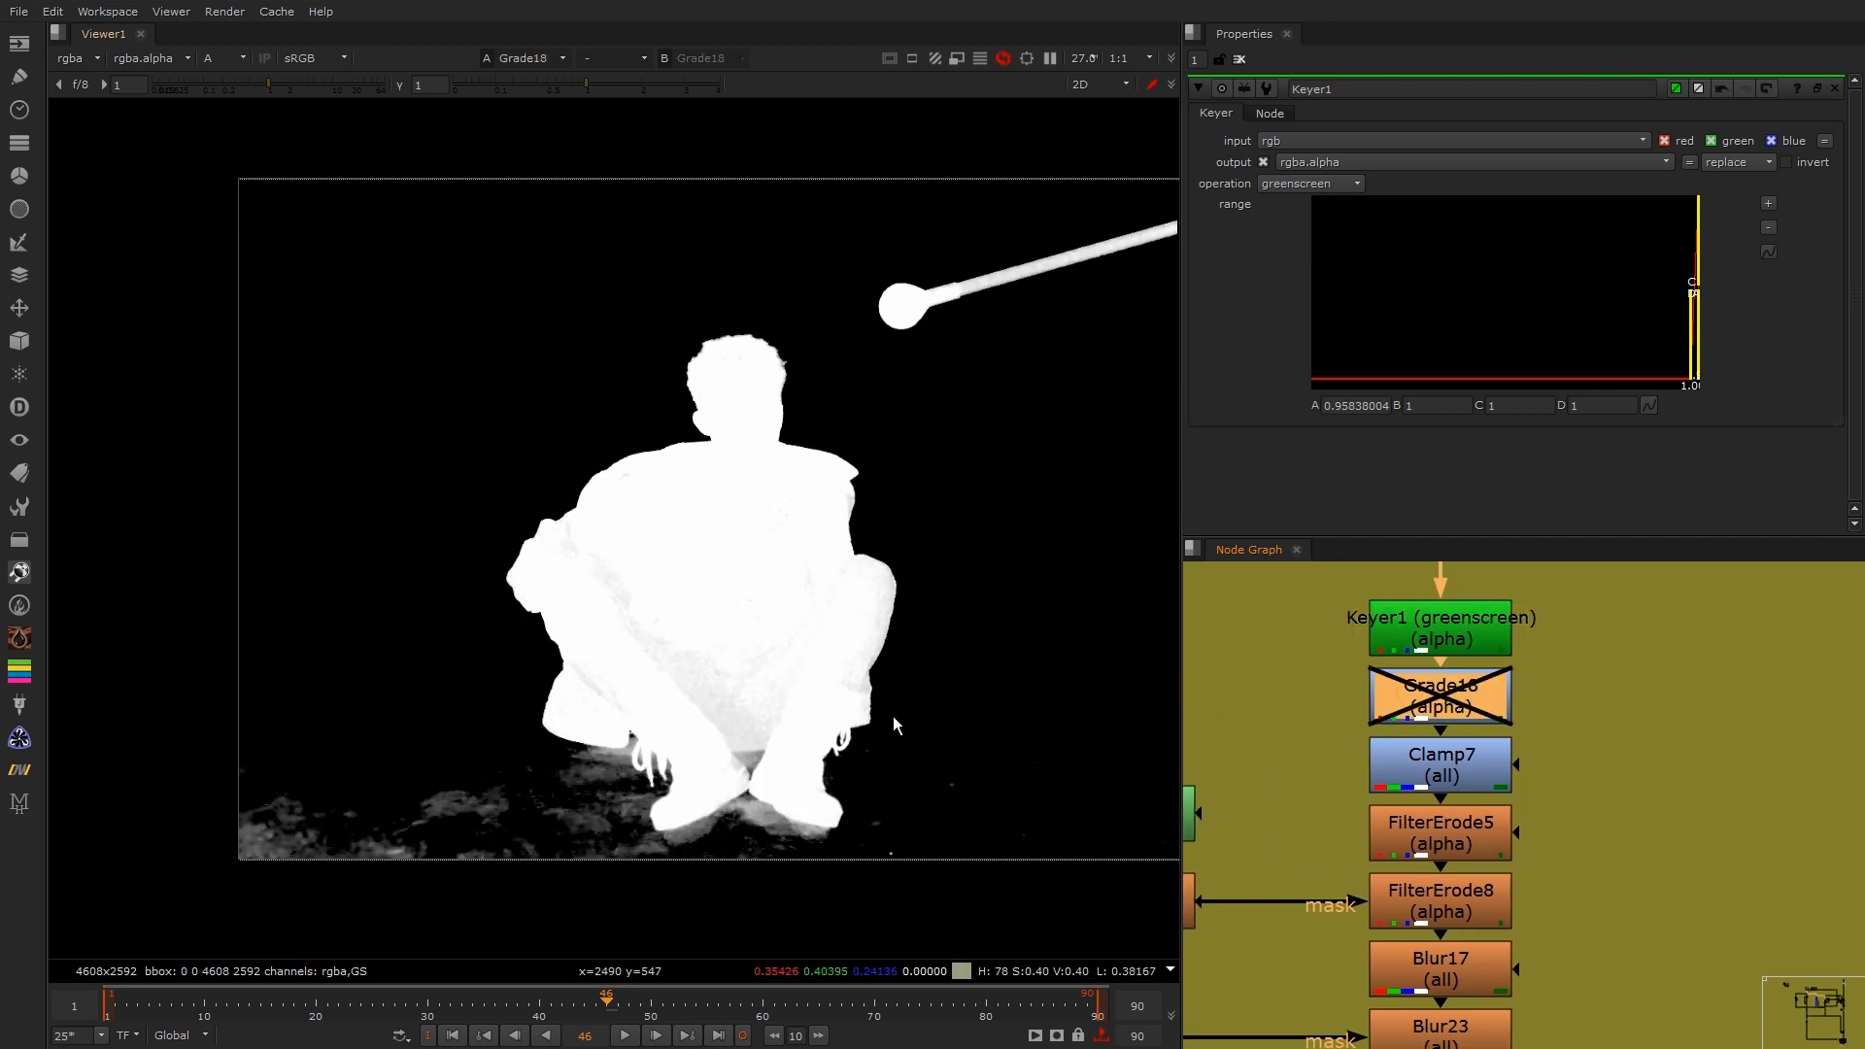
pyautogui.scroll(5, 705, 692)
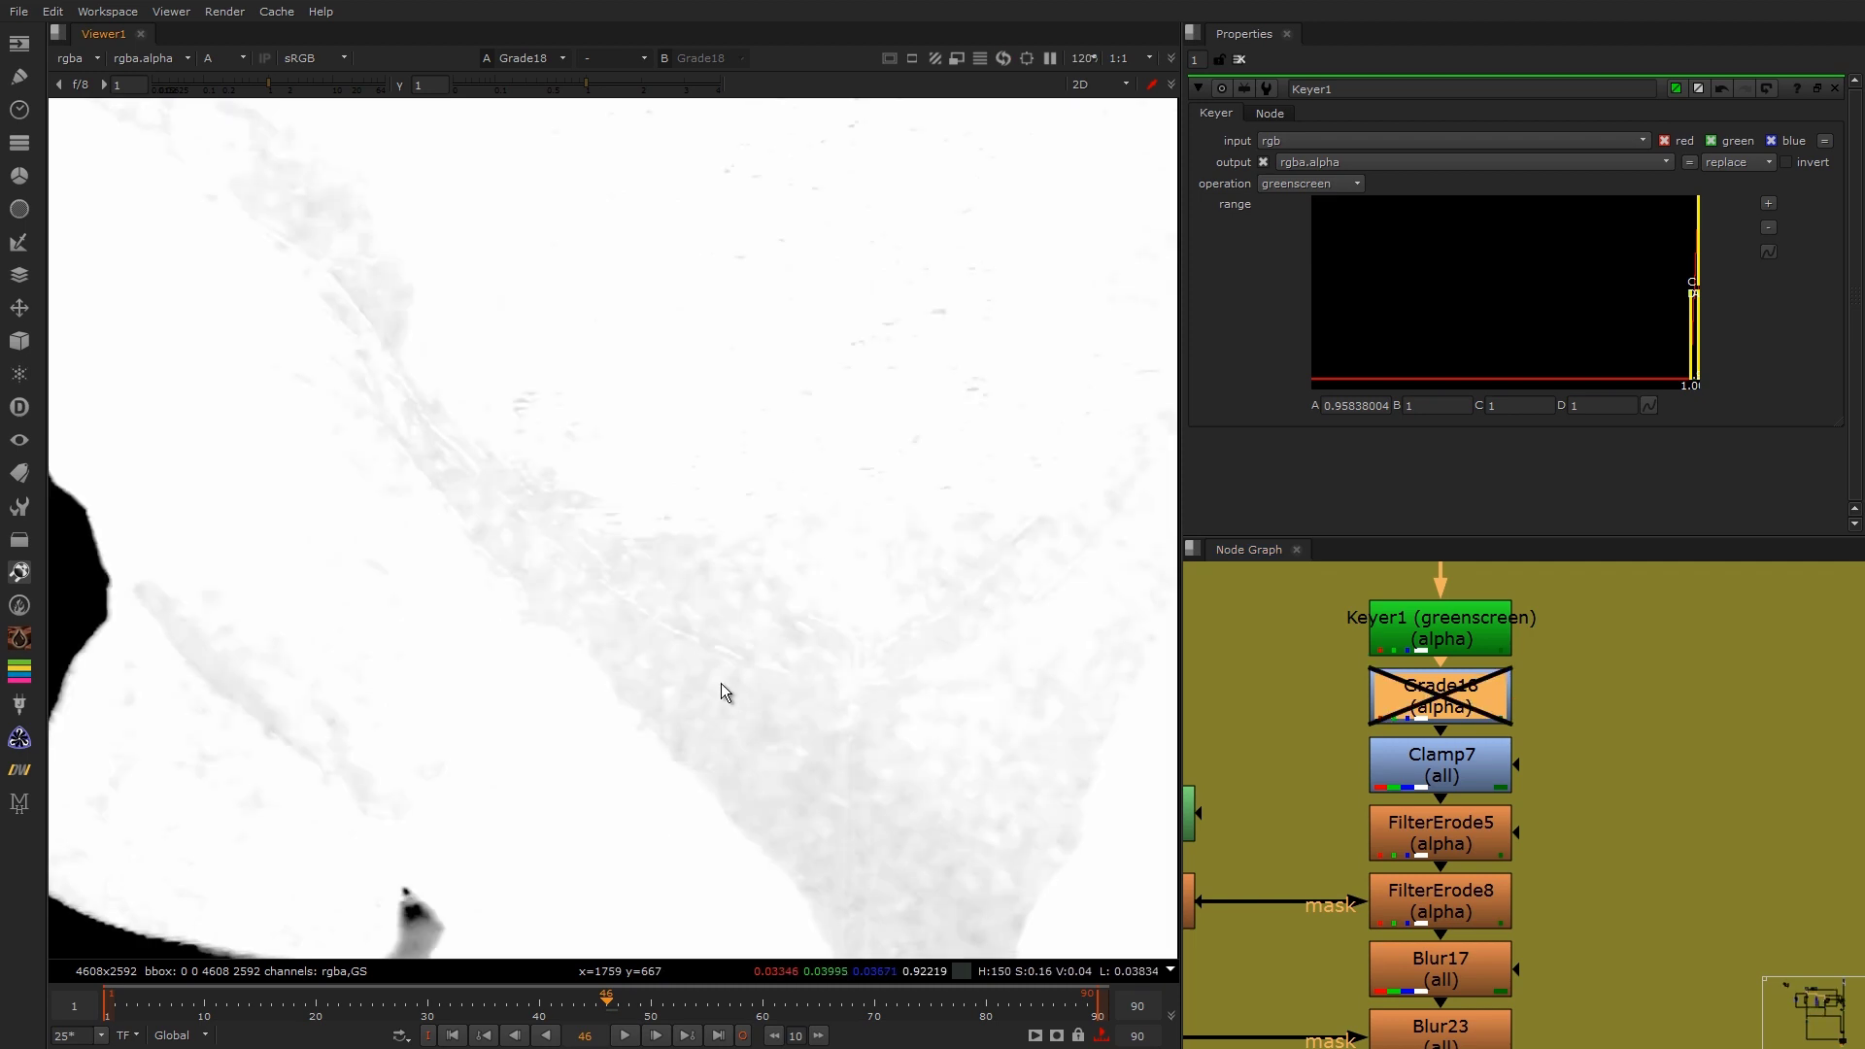
pyautogui.press('f')
pyautogui.doubleClick(1495, 692)
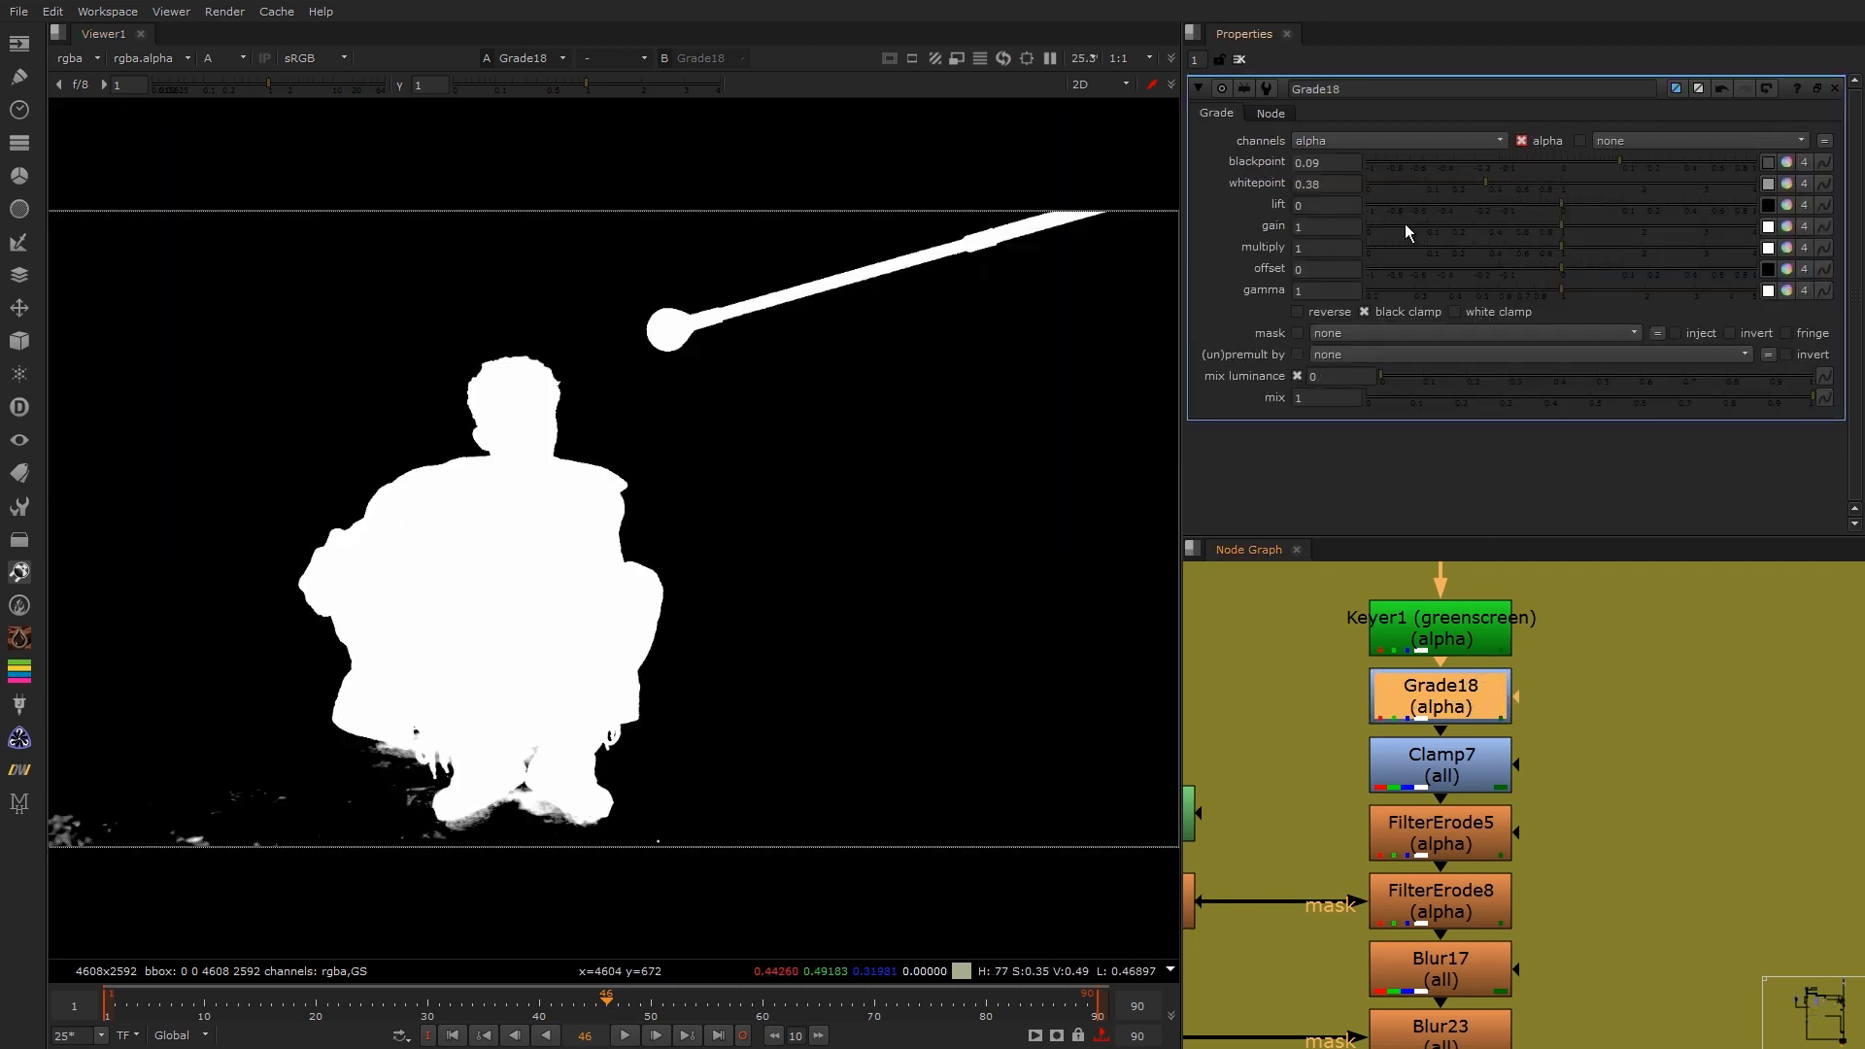
# Step: View the output of Clamp7 and toggle the node off and on to check the alpha values inside the matte
pyautogui.click(1430, 766)
pyautogui.press('1')
pyautogui.click(1424, 795)
pyautogui.moveTo(1424, 795); pyautogui.dragTo(1451, 735, button='middle')
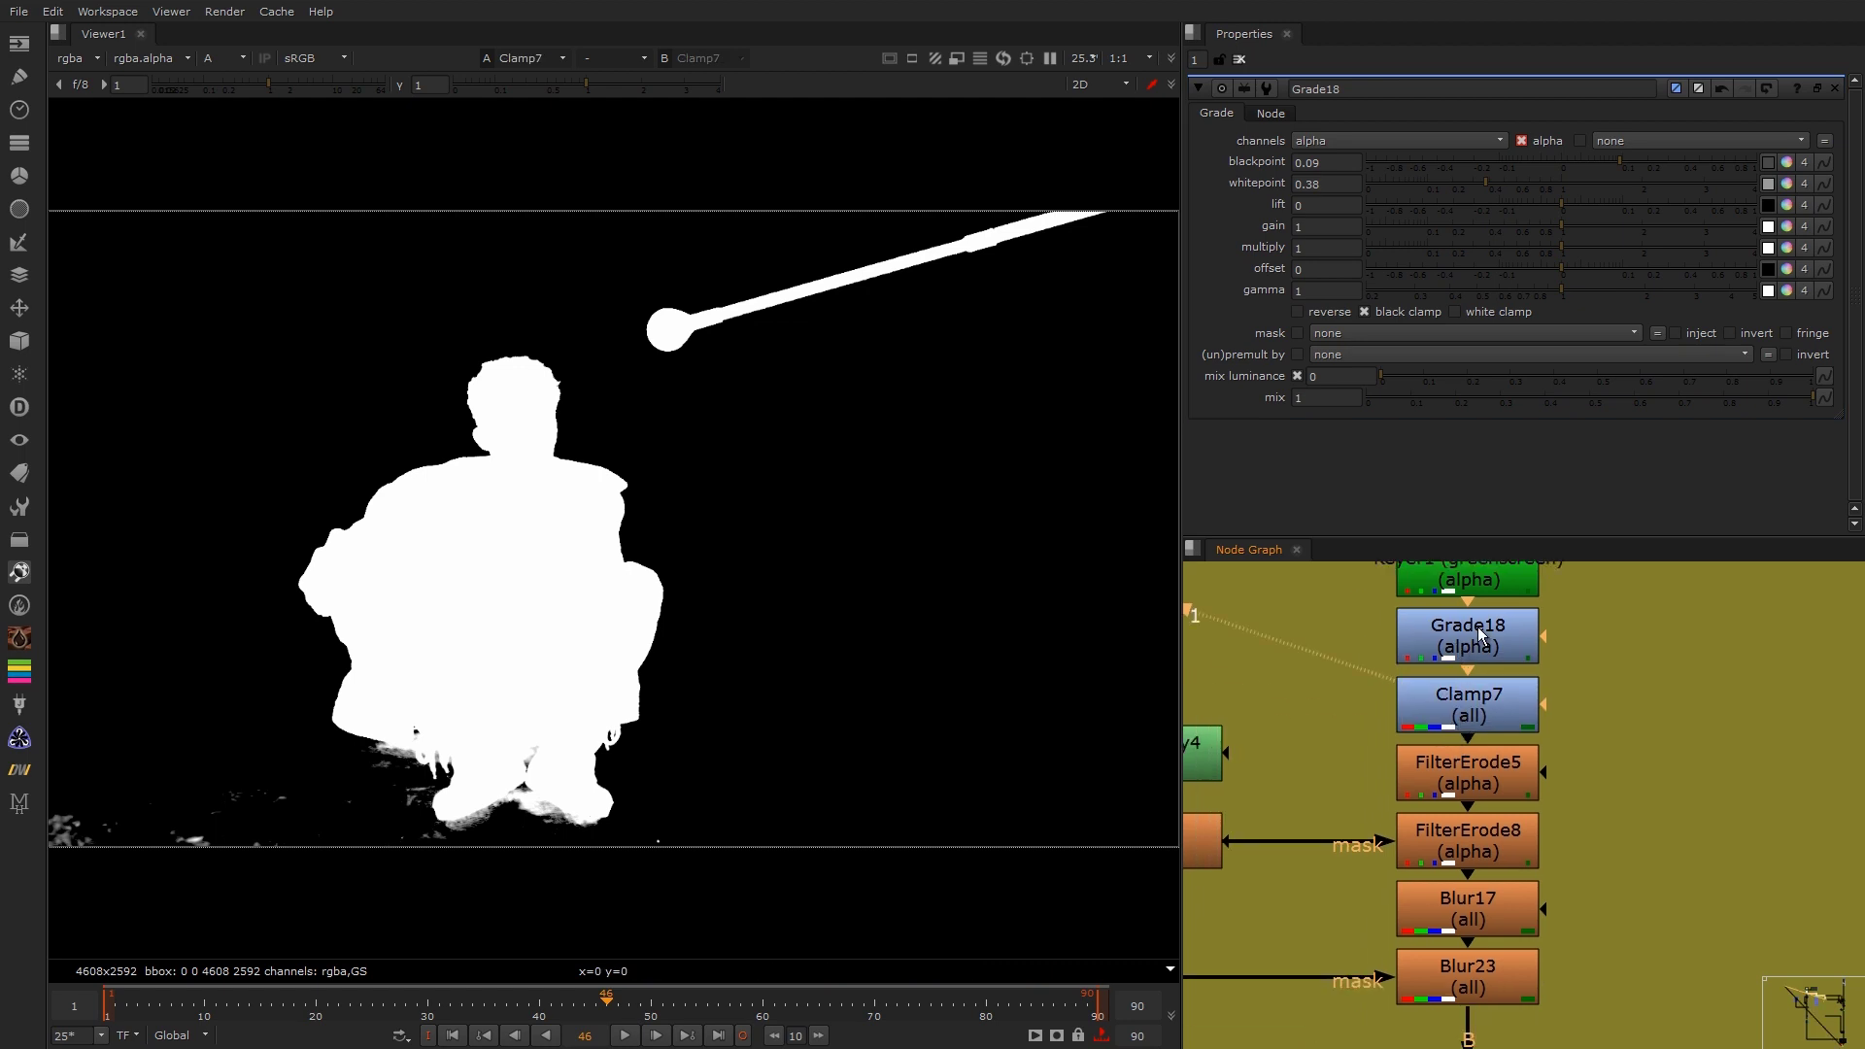
pyautogui.click(1472, 717)
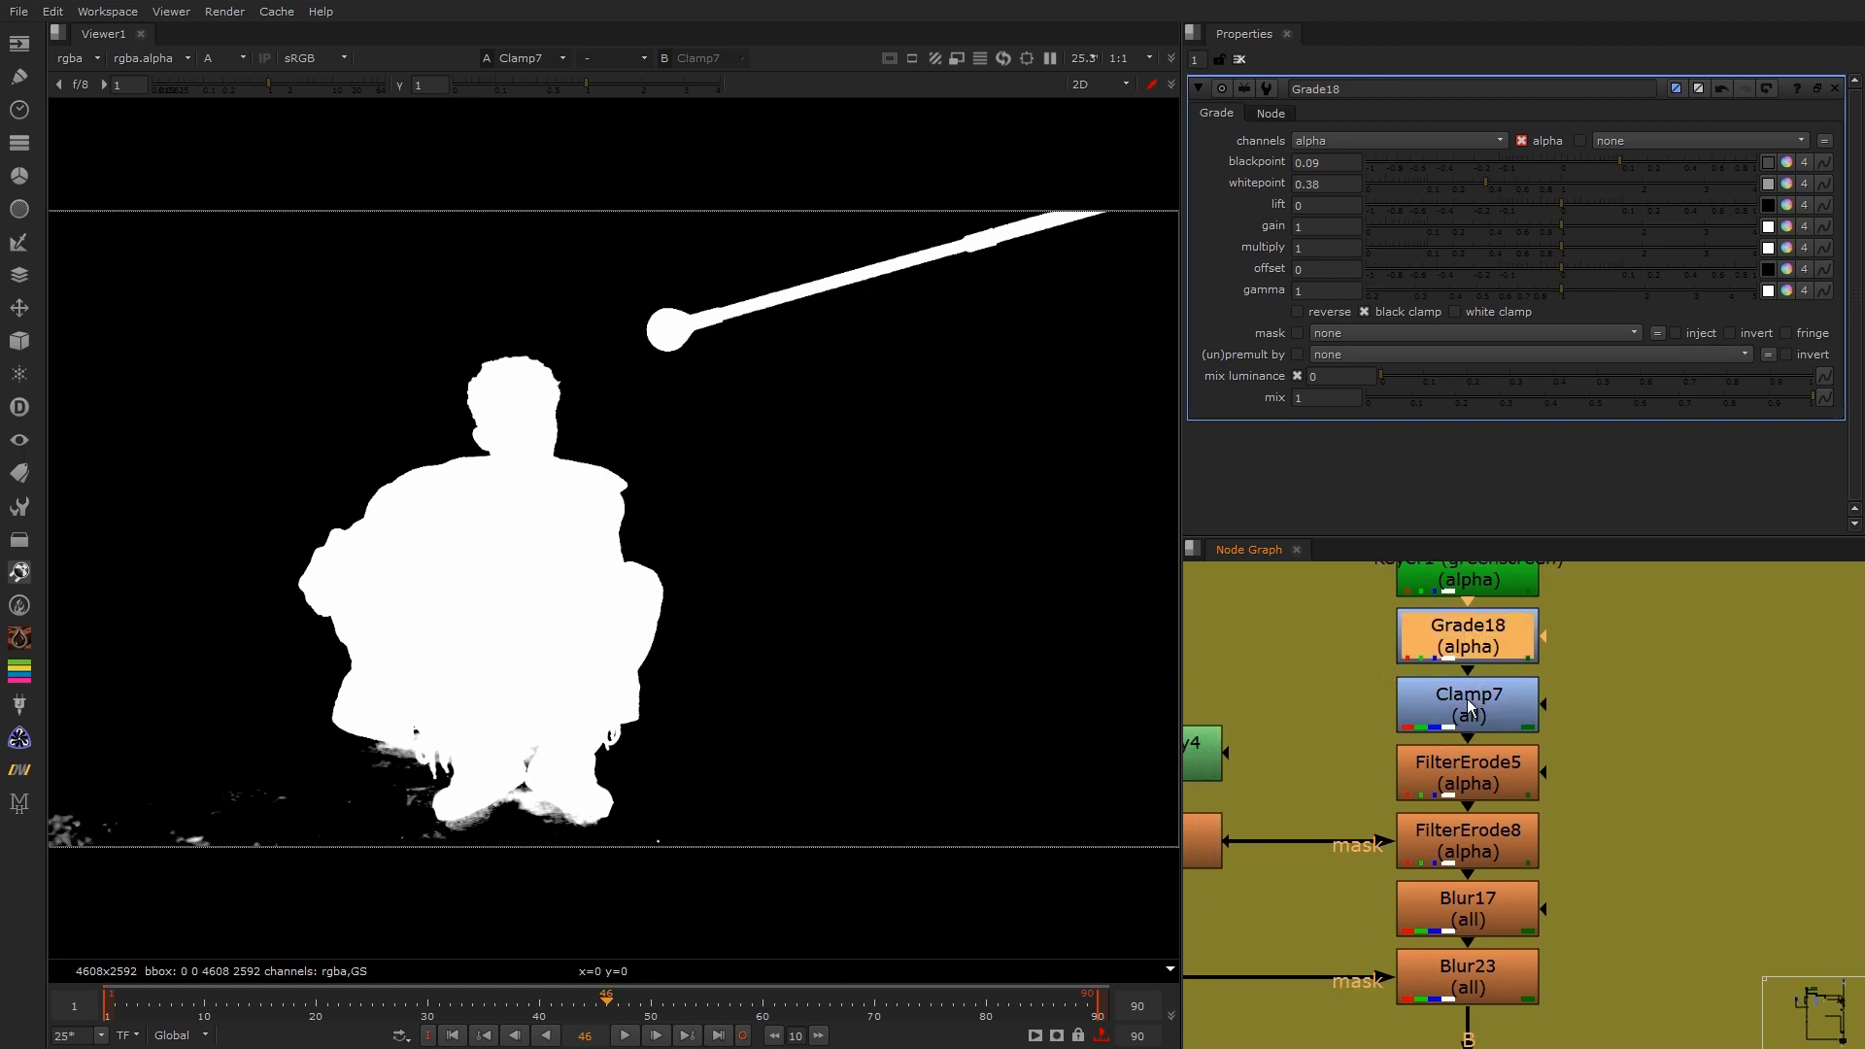
pyautogui.press('d')
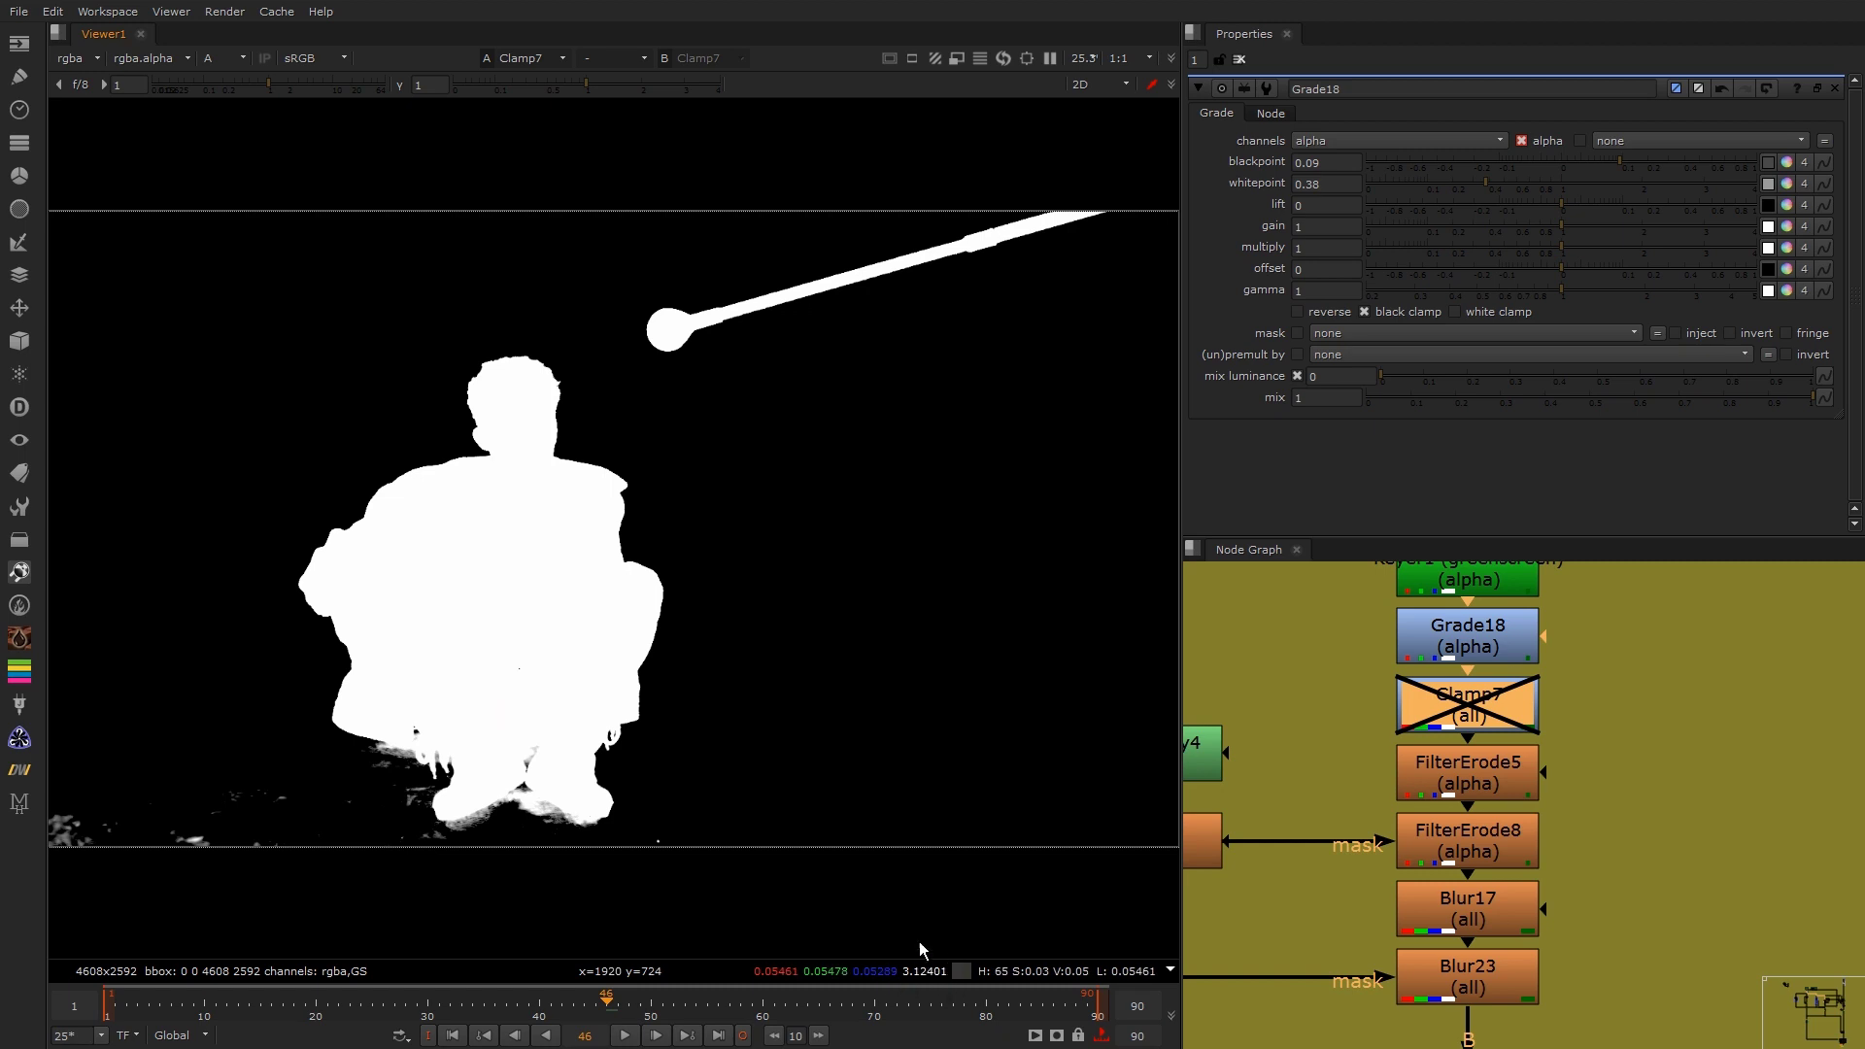
pyautogui.press('d')
# Step: View the output of FilterErode5 and toggle the node off and on to compare the eroded matte
pyautogui.scroll(-3, 1459, 680)
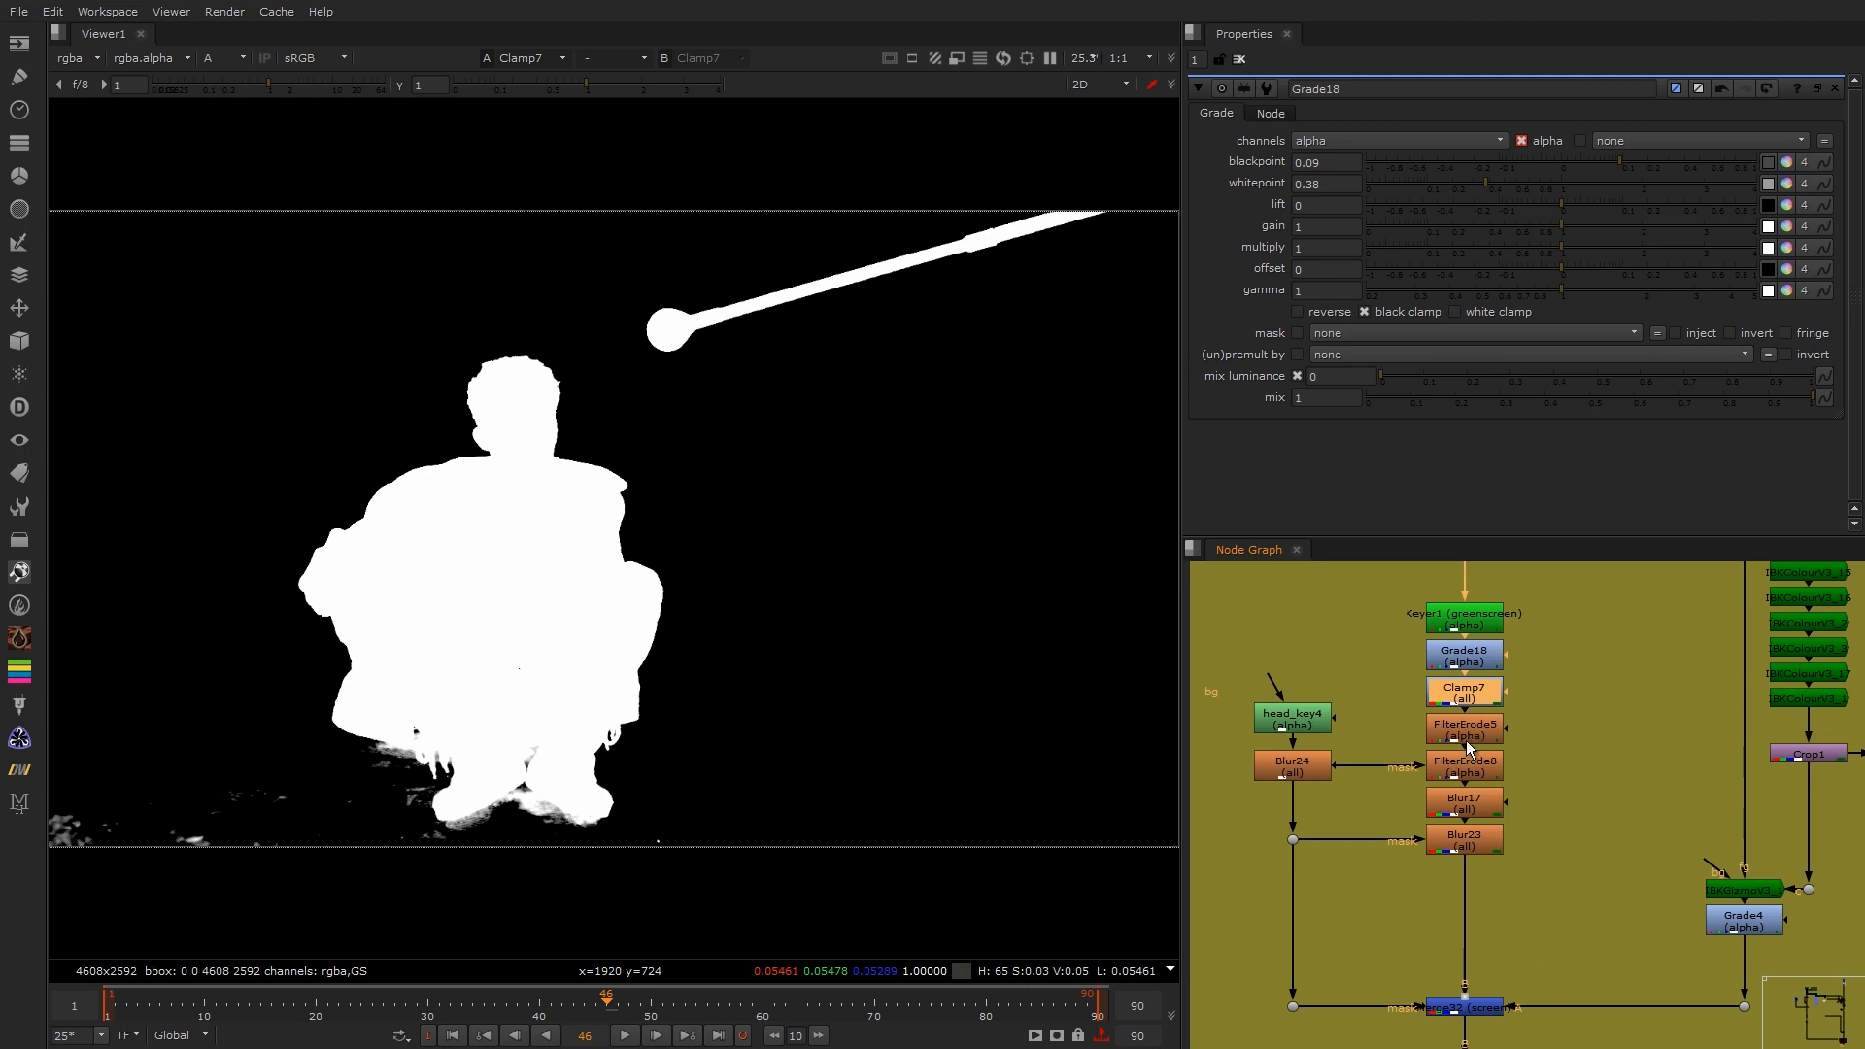
pyautogui.press('1')
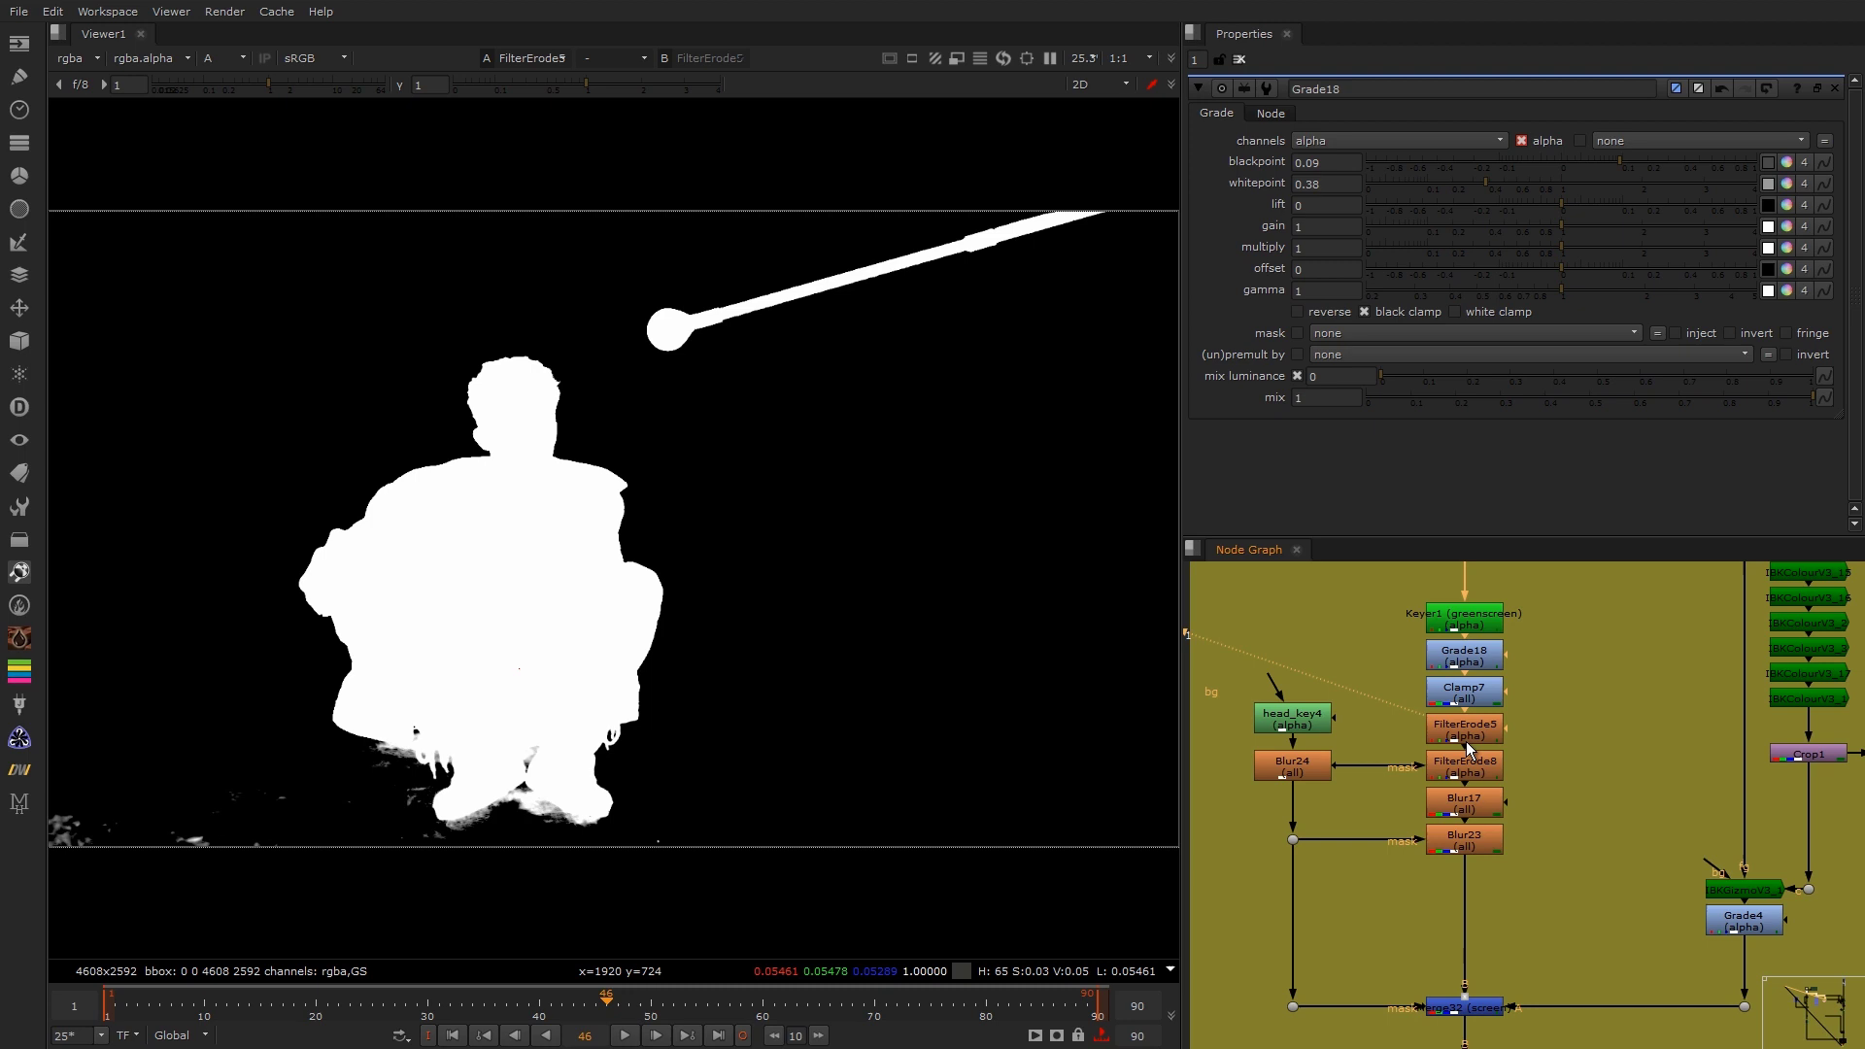
pyautogui.click(1468, 740)
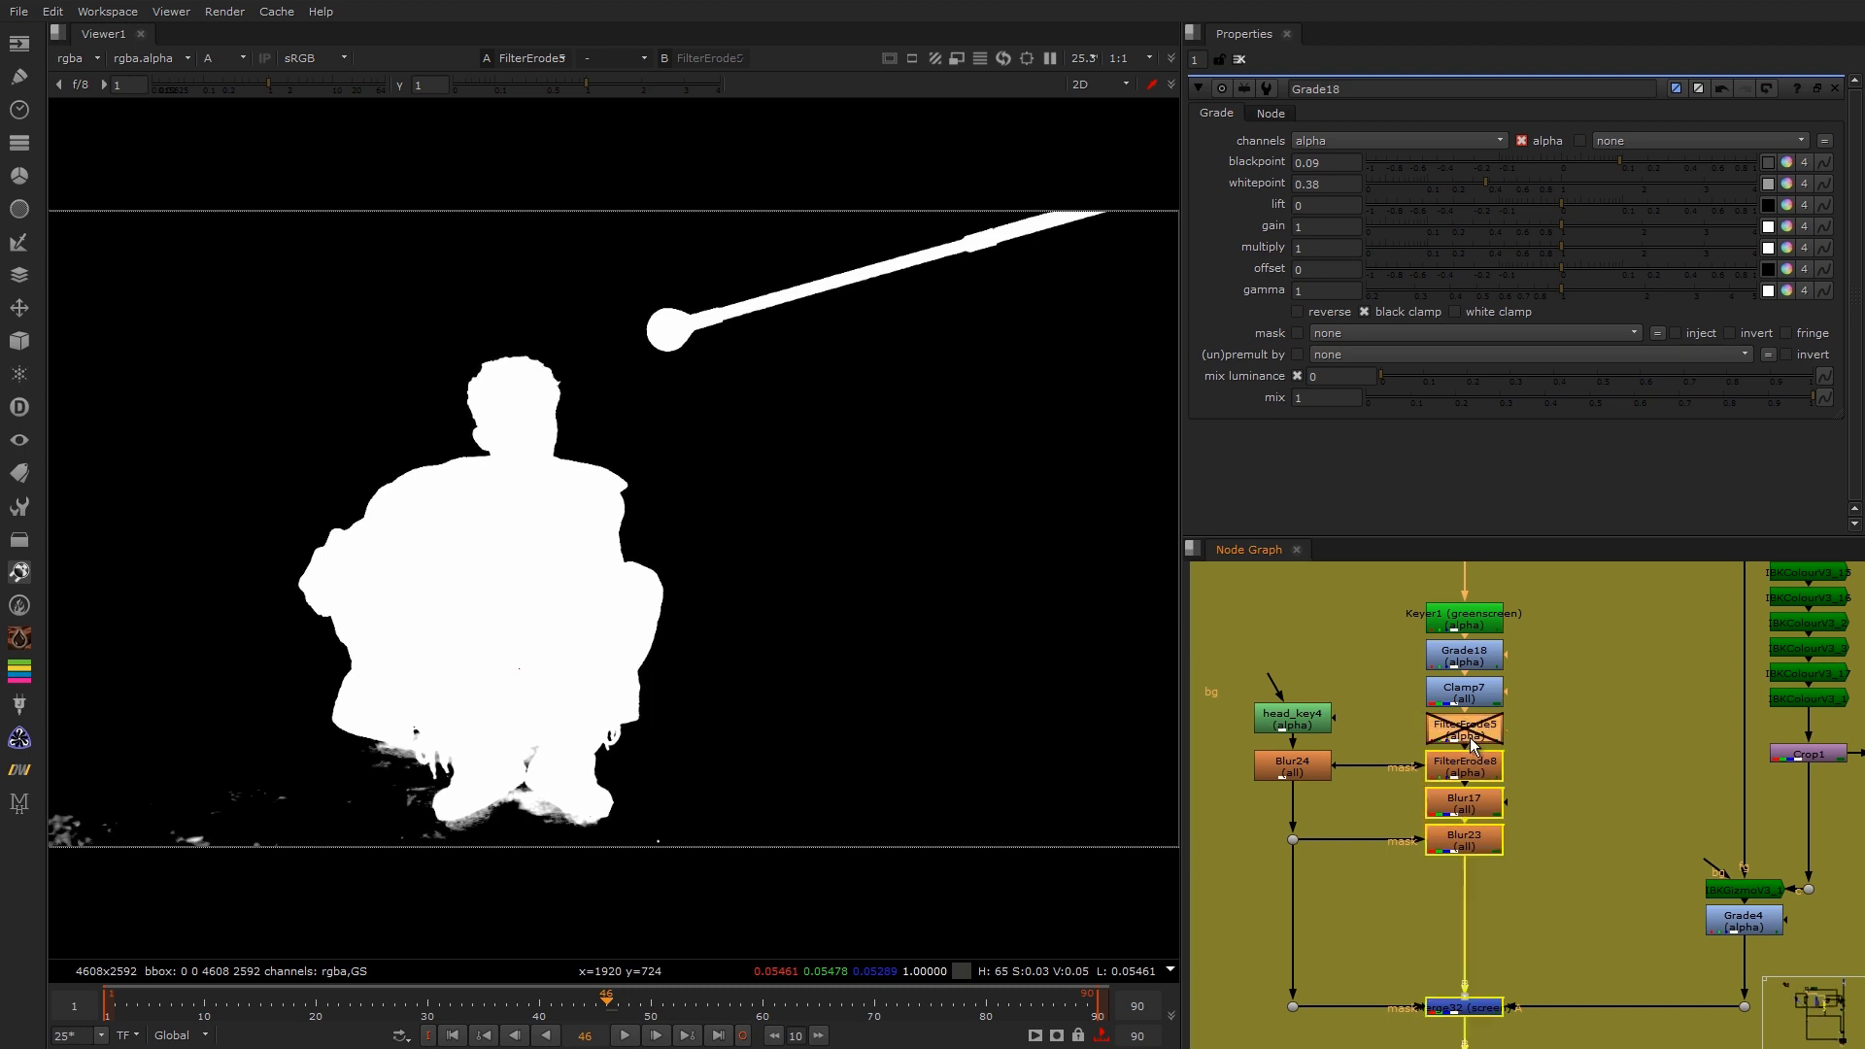
pyautogui.press('d')
pyautogui.press('d')
pyautogui.press('d')
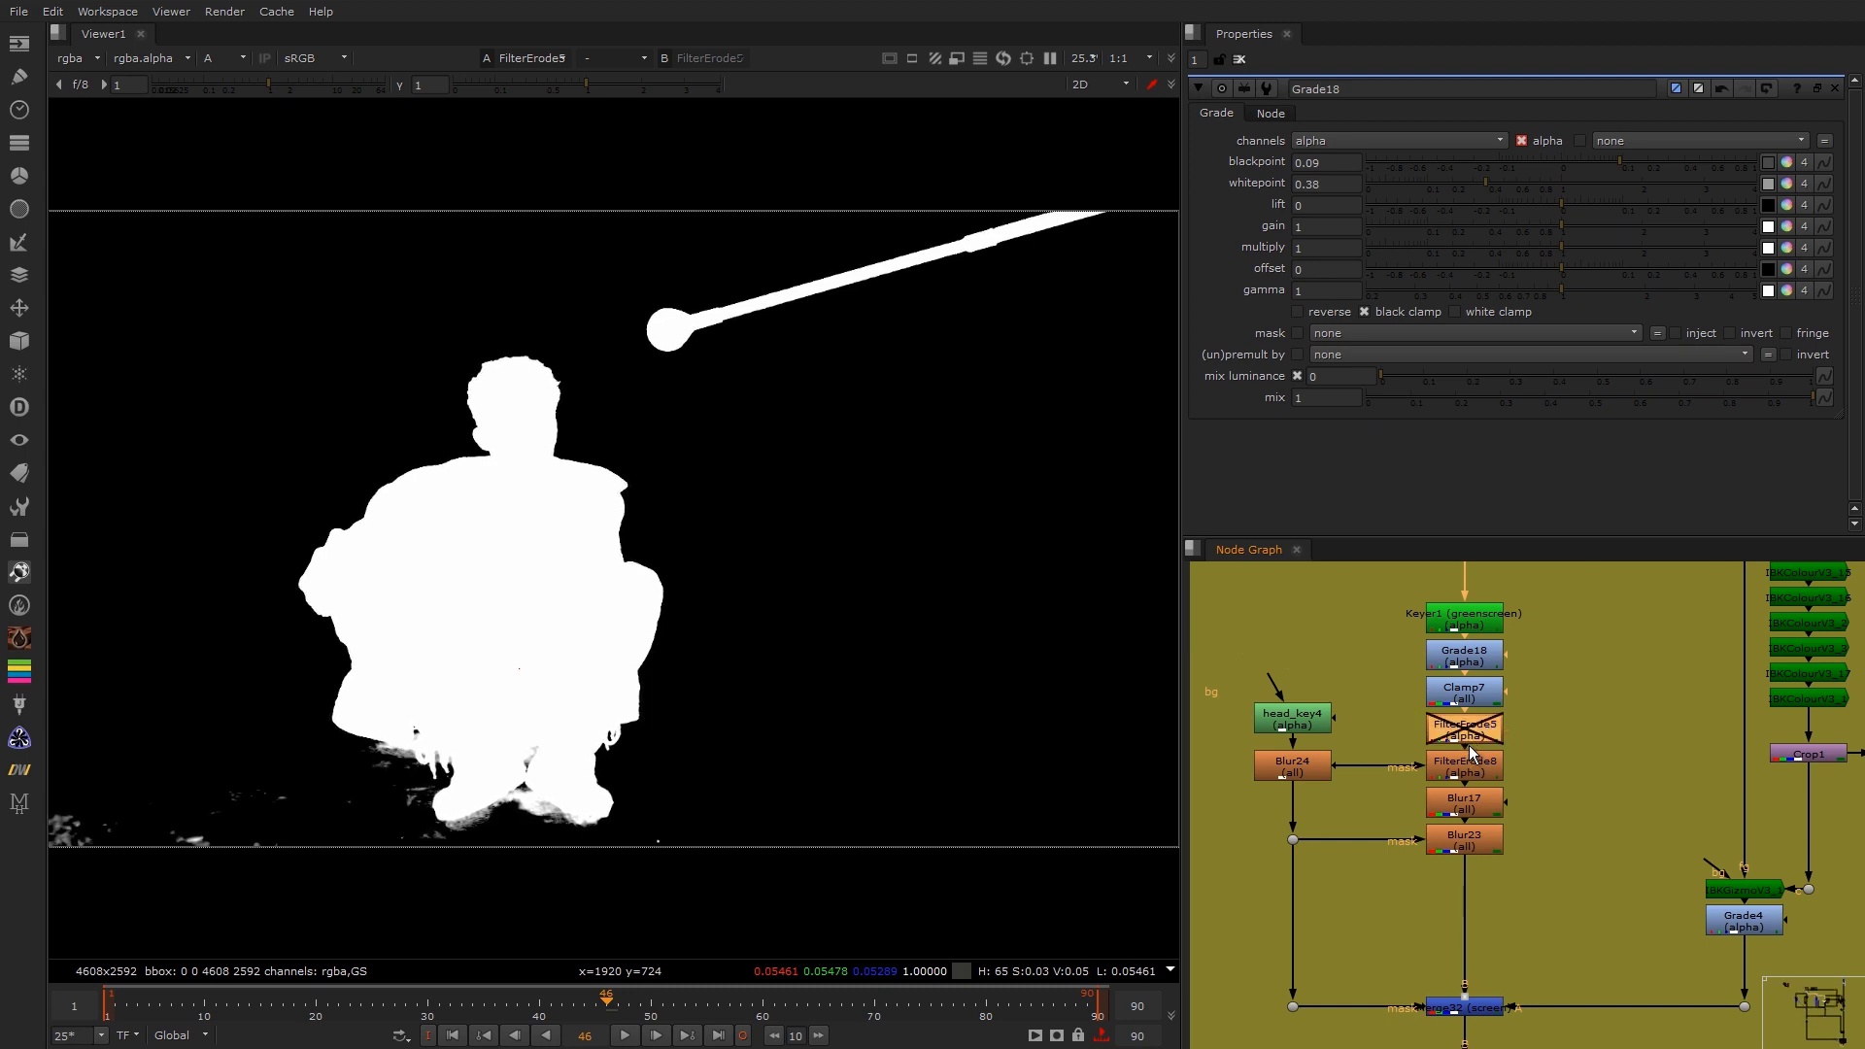
# Step: Inspect the head matte close up through the outputs of FilterErode8, Blur17 and Blur23 in turn
pyautogui.click(1469, 767)
pyautogui.press('1')
pyautogui.scroll(5, 604, 351)
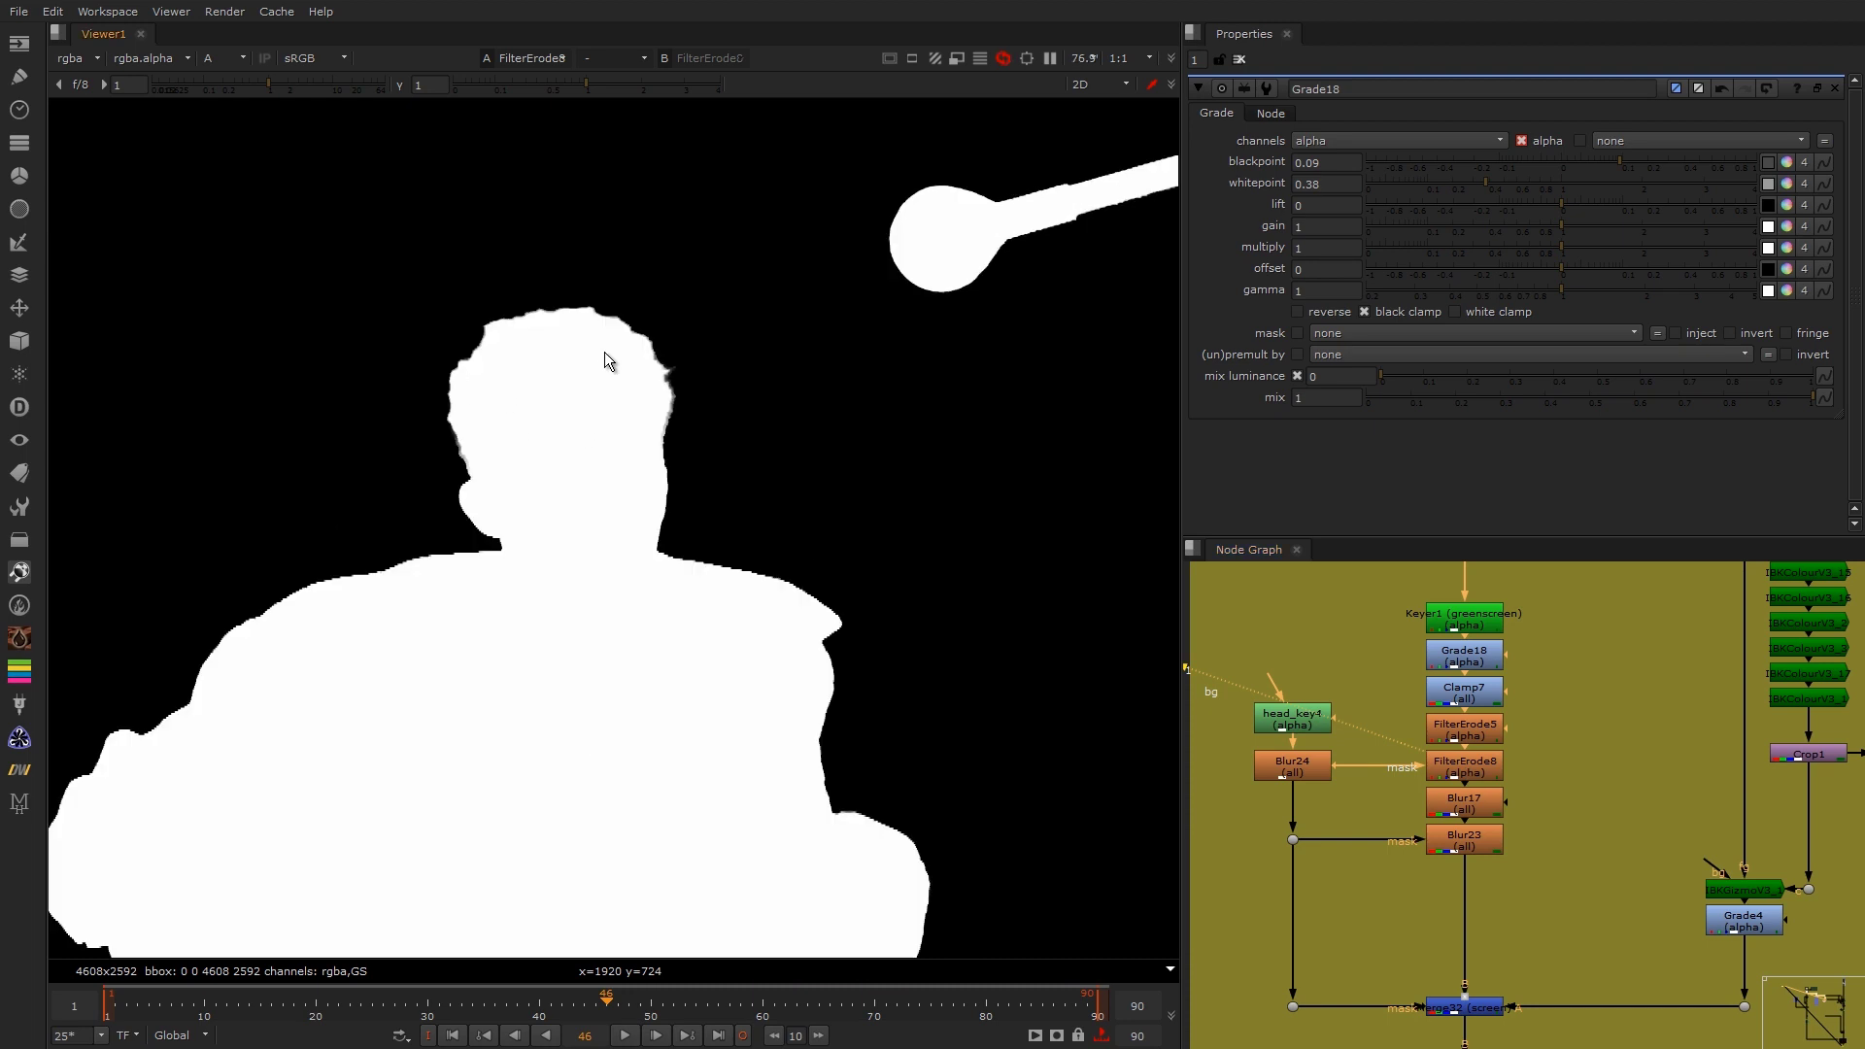
pyautogui.click(1466, 800)
pyautogui.press('1')
pyautogui.click(1475, 837)
pyautogui.press('1')
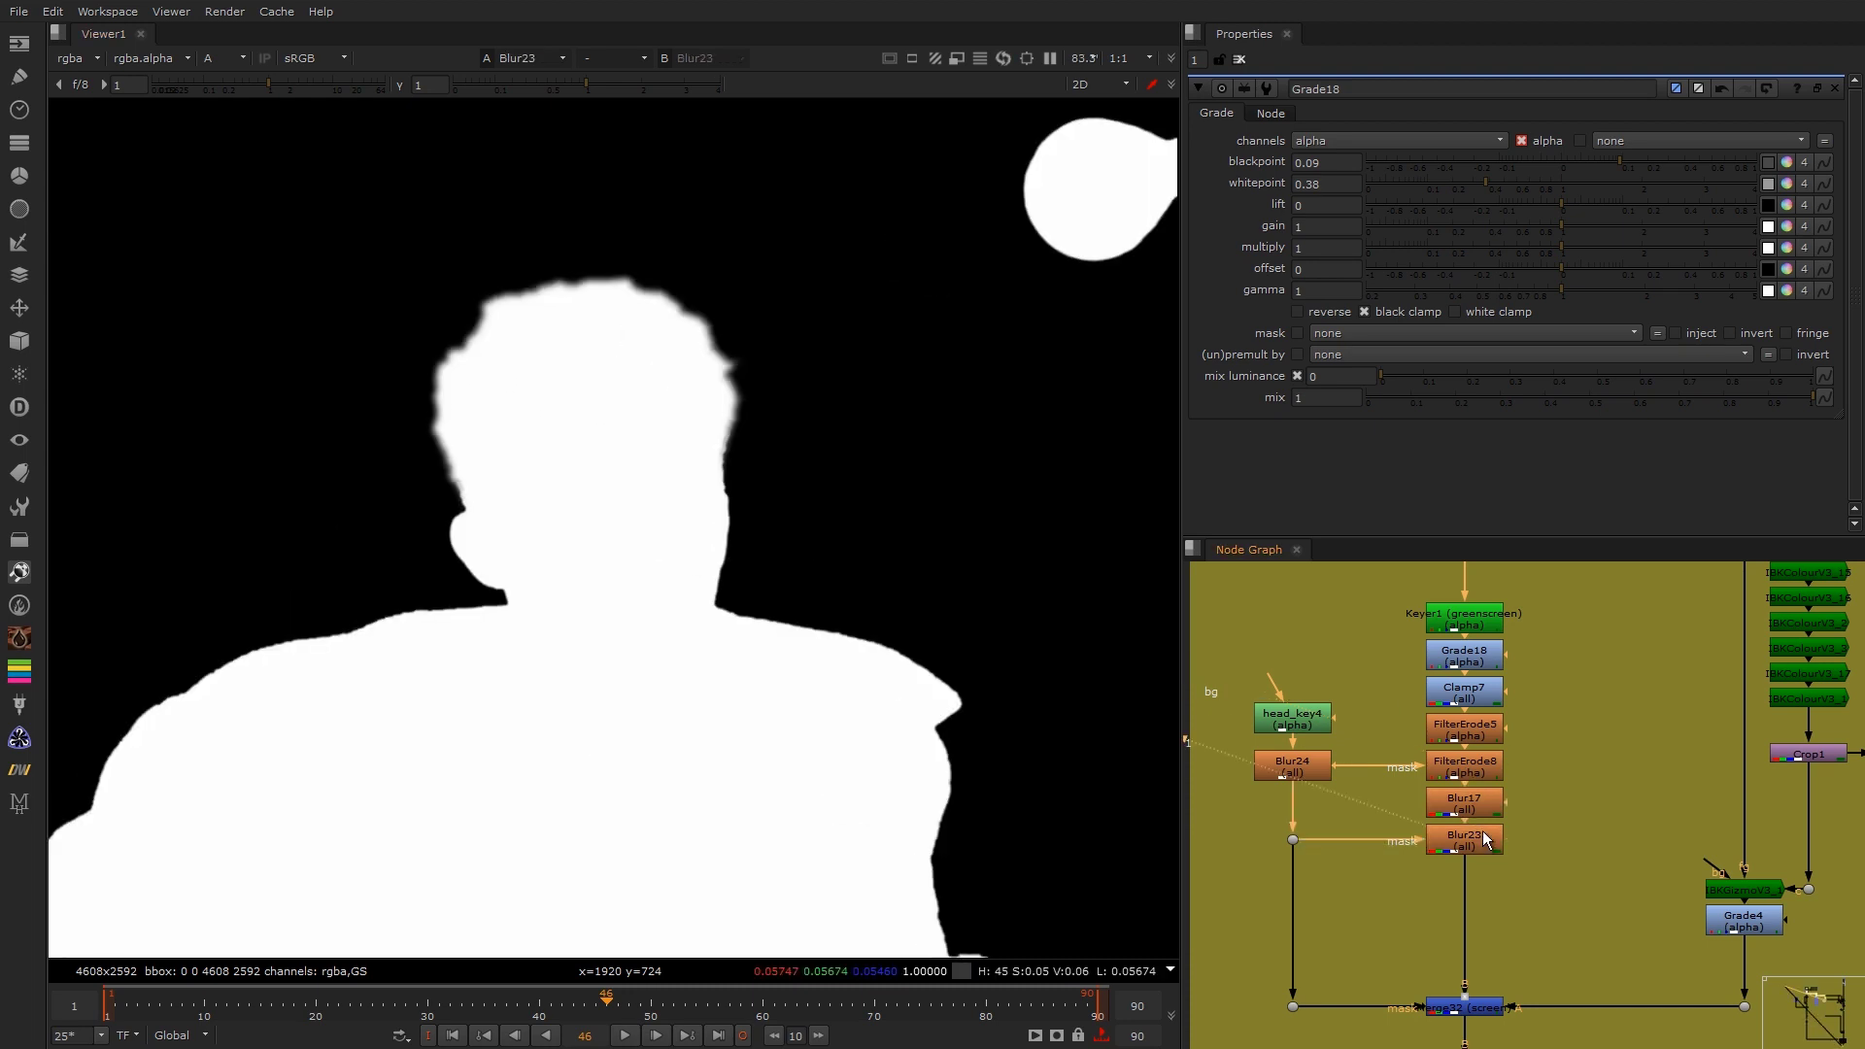
# Step: View the first IBKColour node's output in colour, fit the whole frame and inspect the edge along the leg
pyautogui.scroll(-4, 1457, 699)
pyautogui.moveTo(1482, 832); pyautogui.dragTo(1459, 741, button='middle')
pyautogui.scroll(4, 1515, 699)
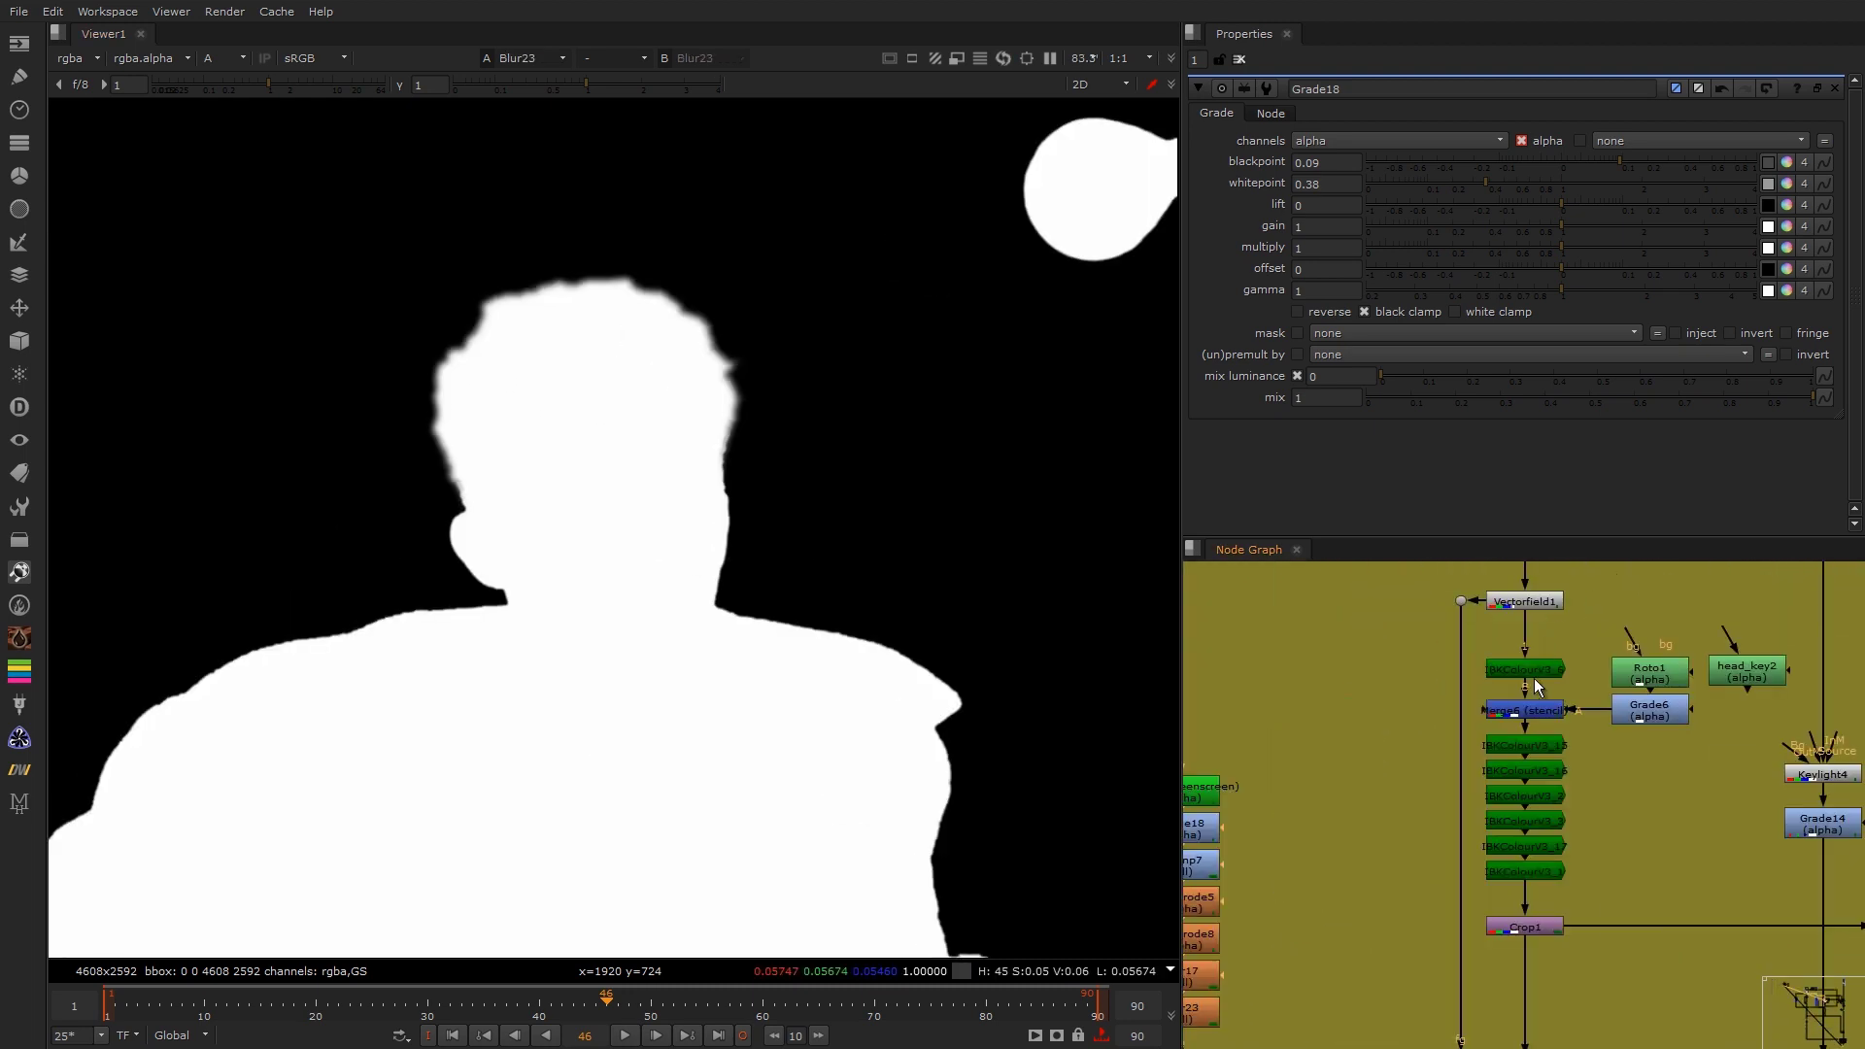
pyautogui.click(1535, 672)
pyautogui.press('1')
pyautogui.press('a')
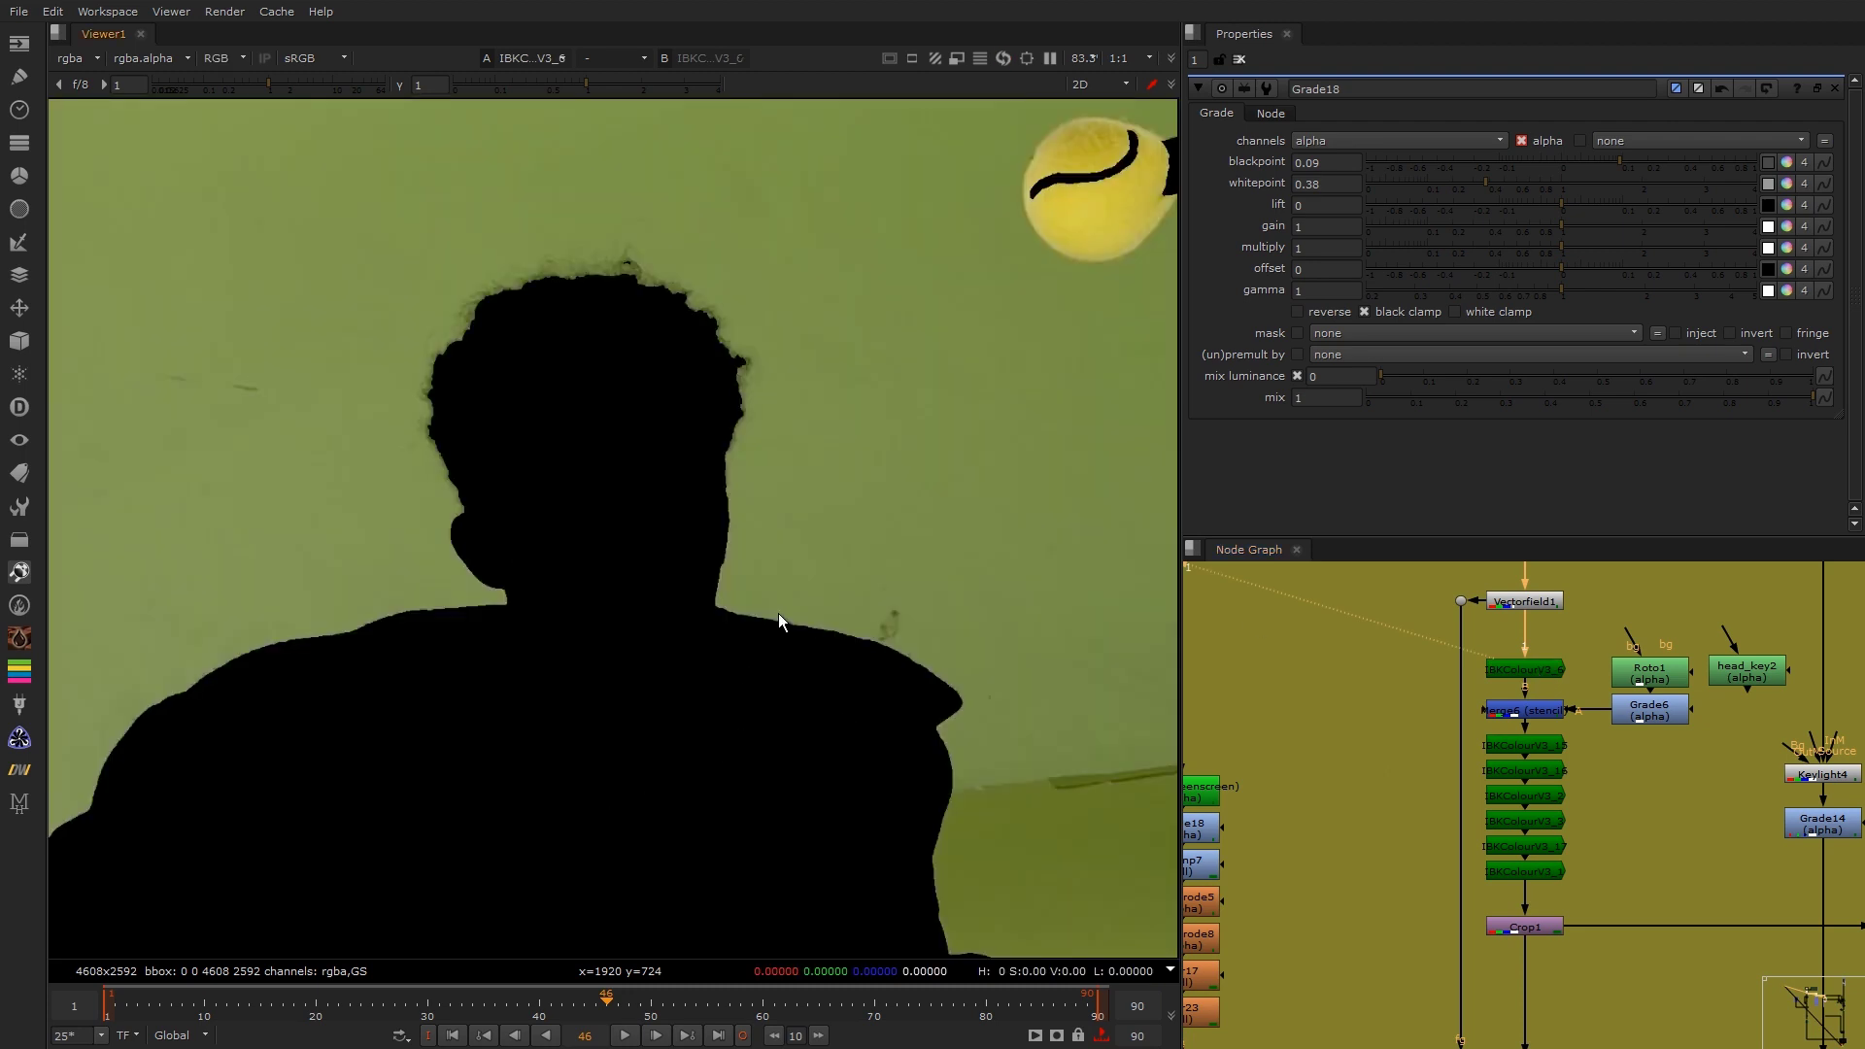
pyautogui.press('f')
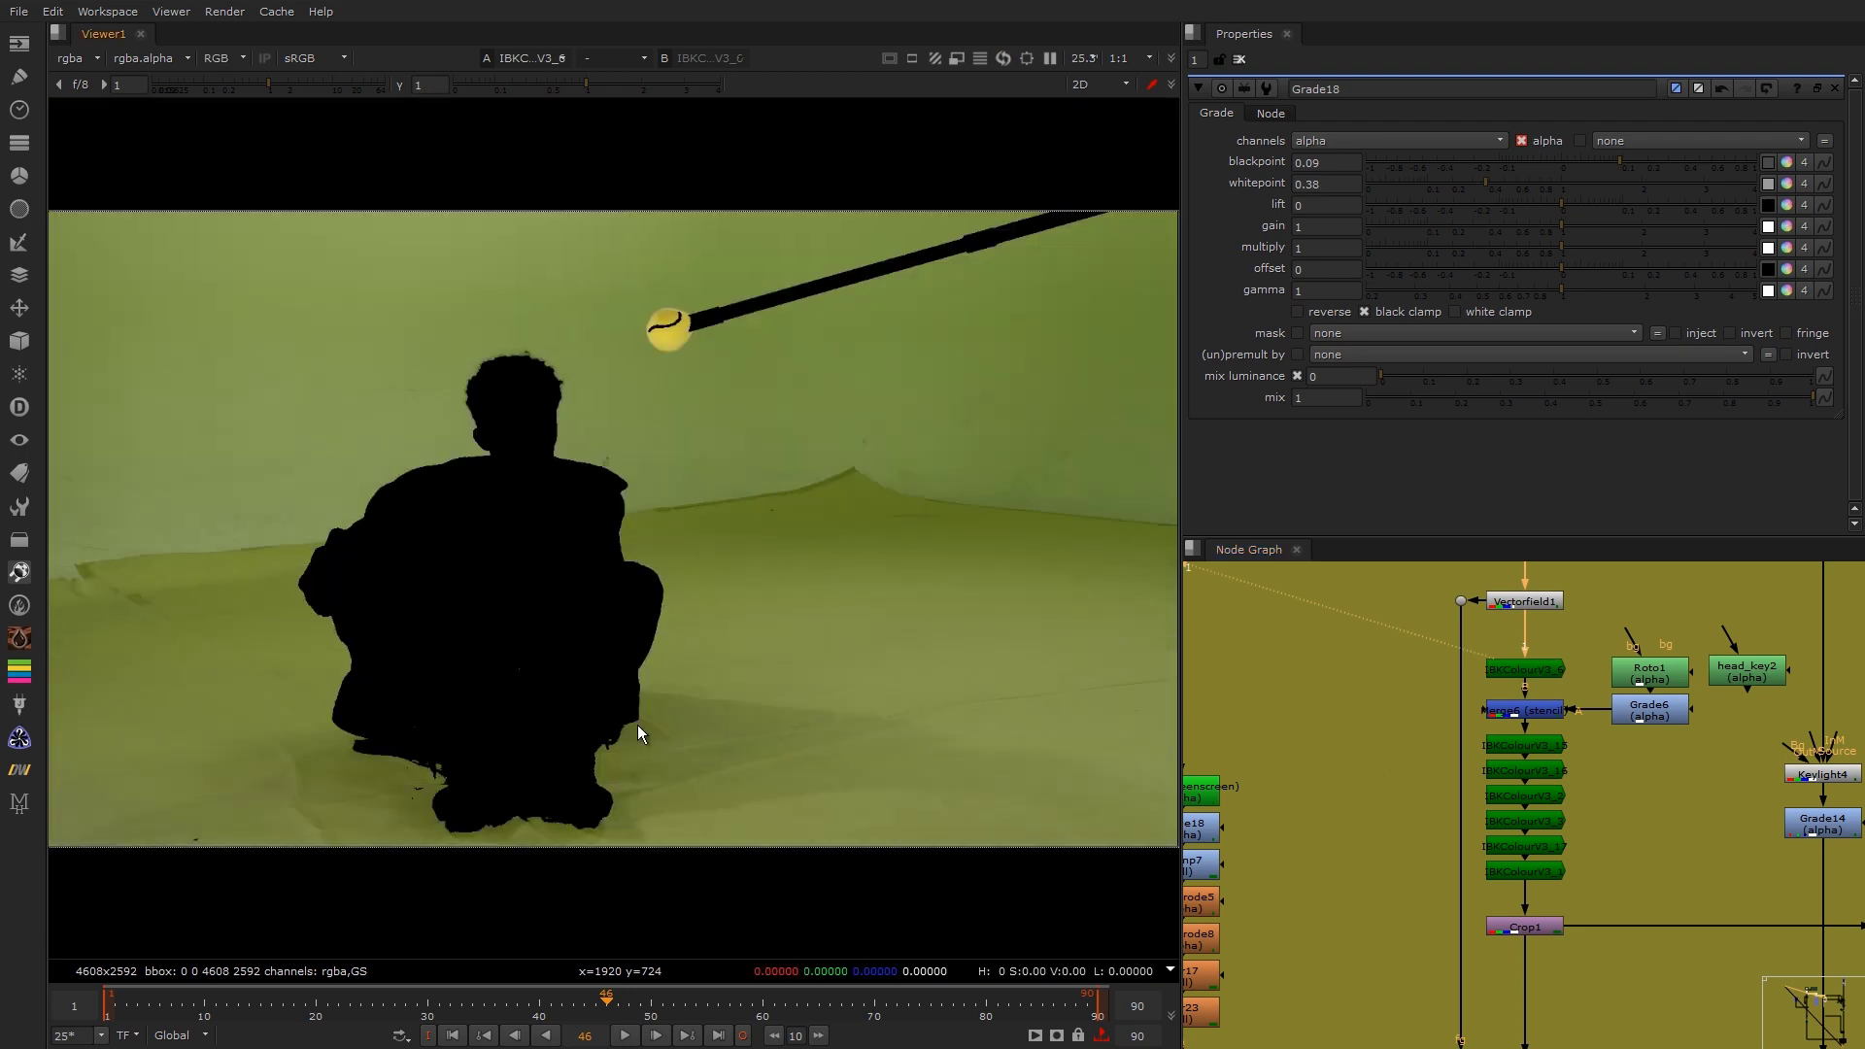
pyautogui.scroll(8, 626, 672)
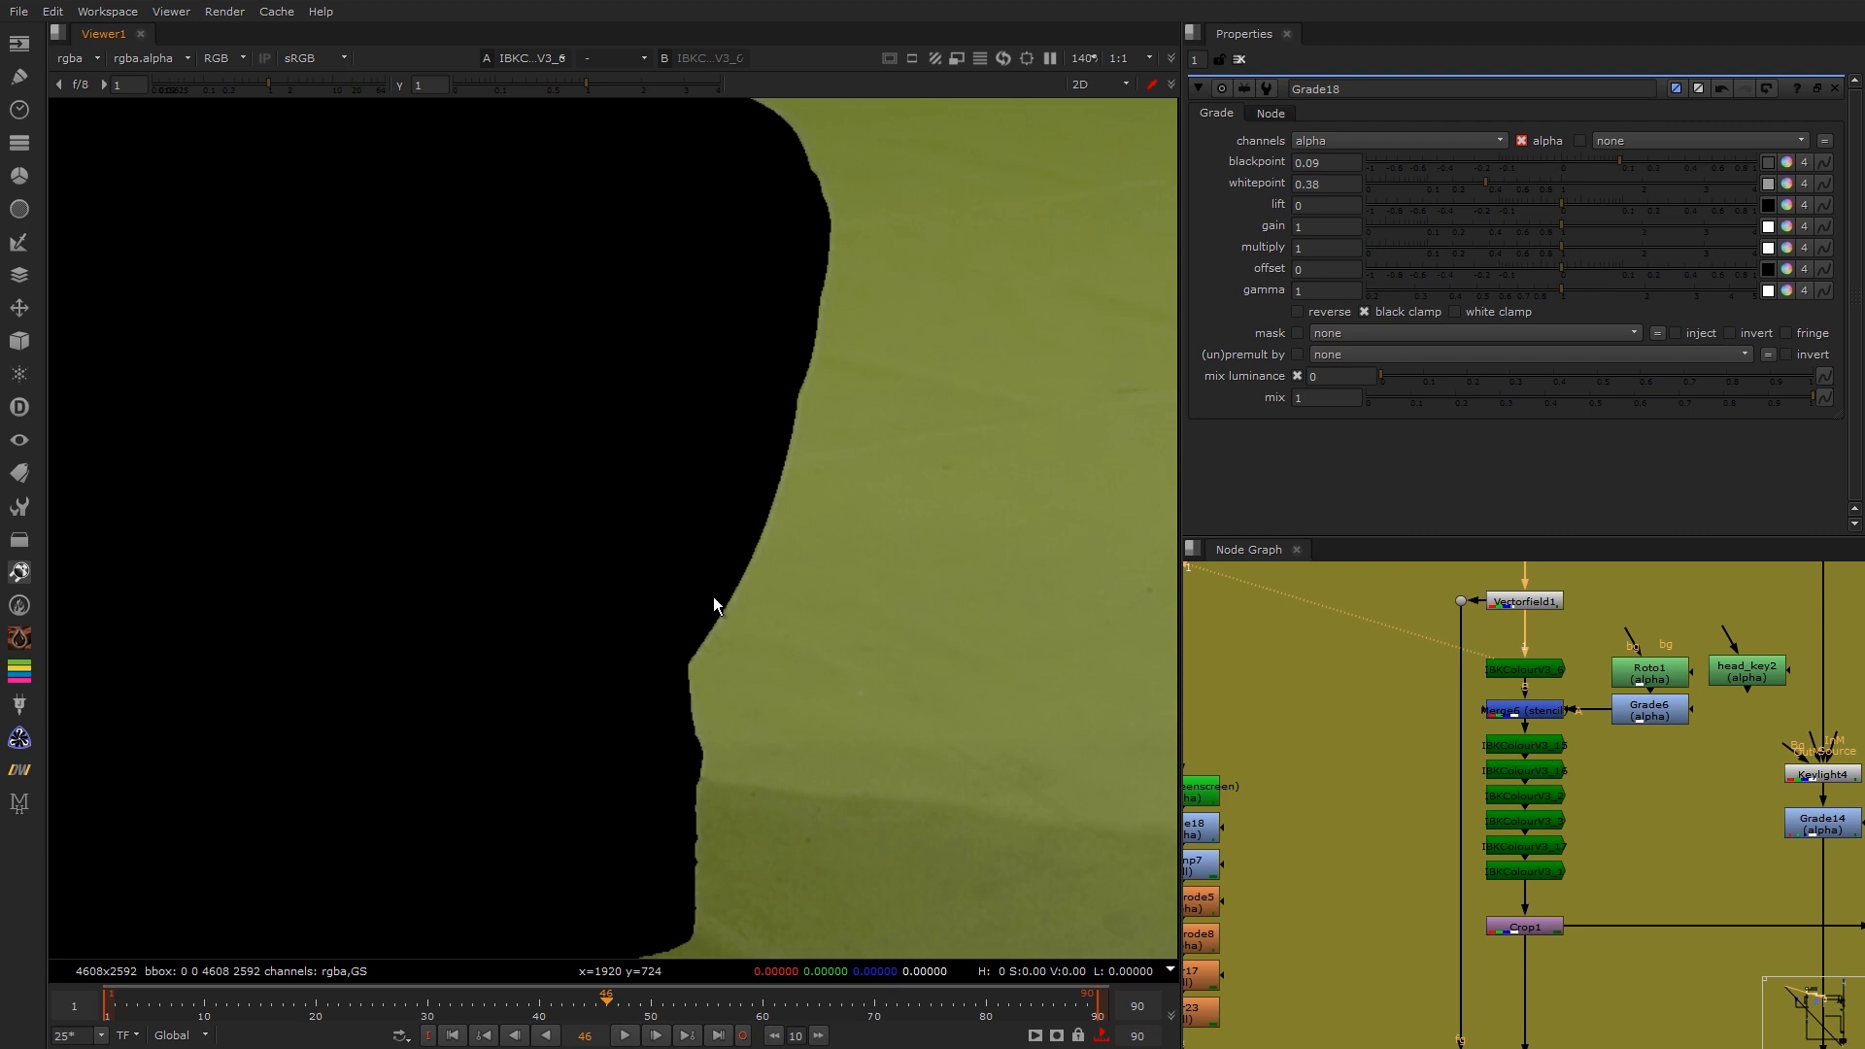
# Step: Inspect the black cut-out edge in the IBKColour output from the leg up to the shoulders and head, and across the full frame
pyautogui.moveTo(713, 596); pyautogui.dragTo(728, 928, button='middle')
pyautogui.moveTo(631, 432)
pyautogui.mouseDown(button='middle')
pyautogui.moveTo(649, 656)
pyautogui.moveTo(713, 748)
pyautogui.mouseUp(button='middle')
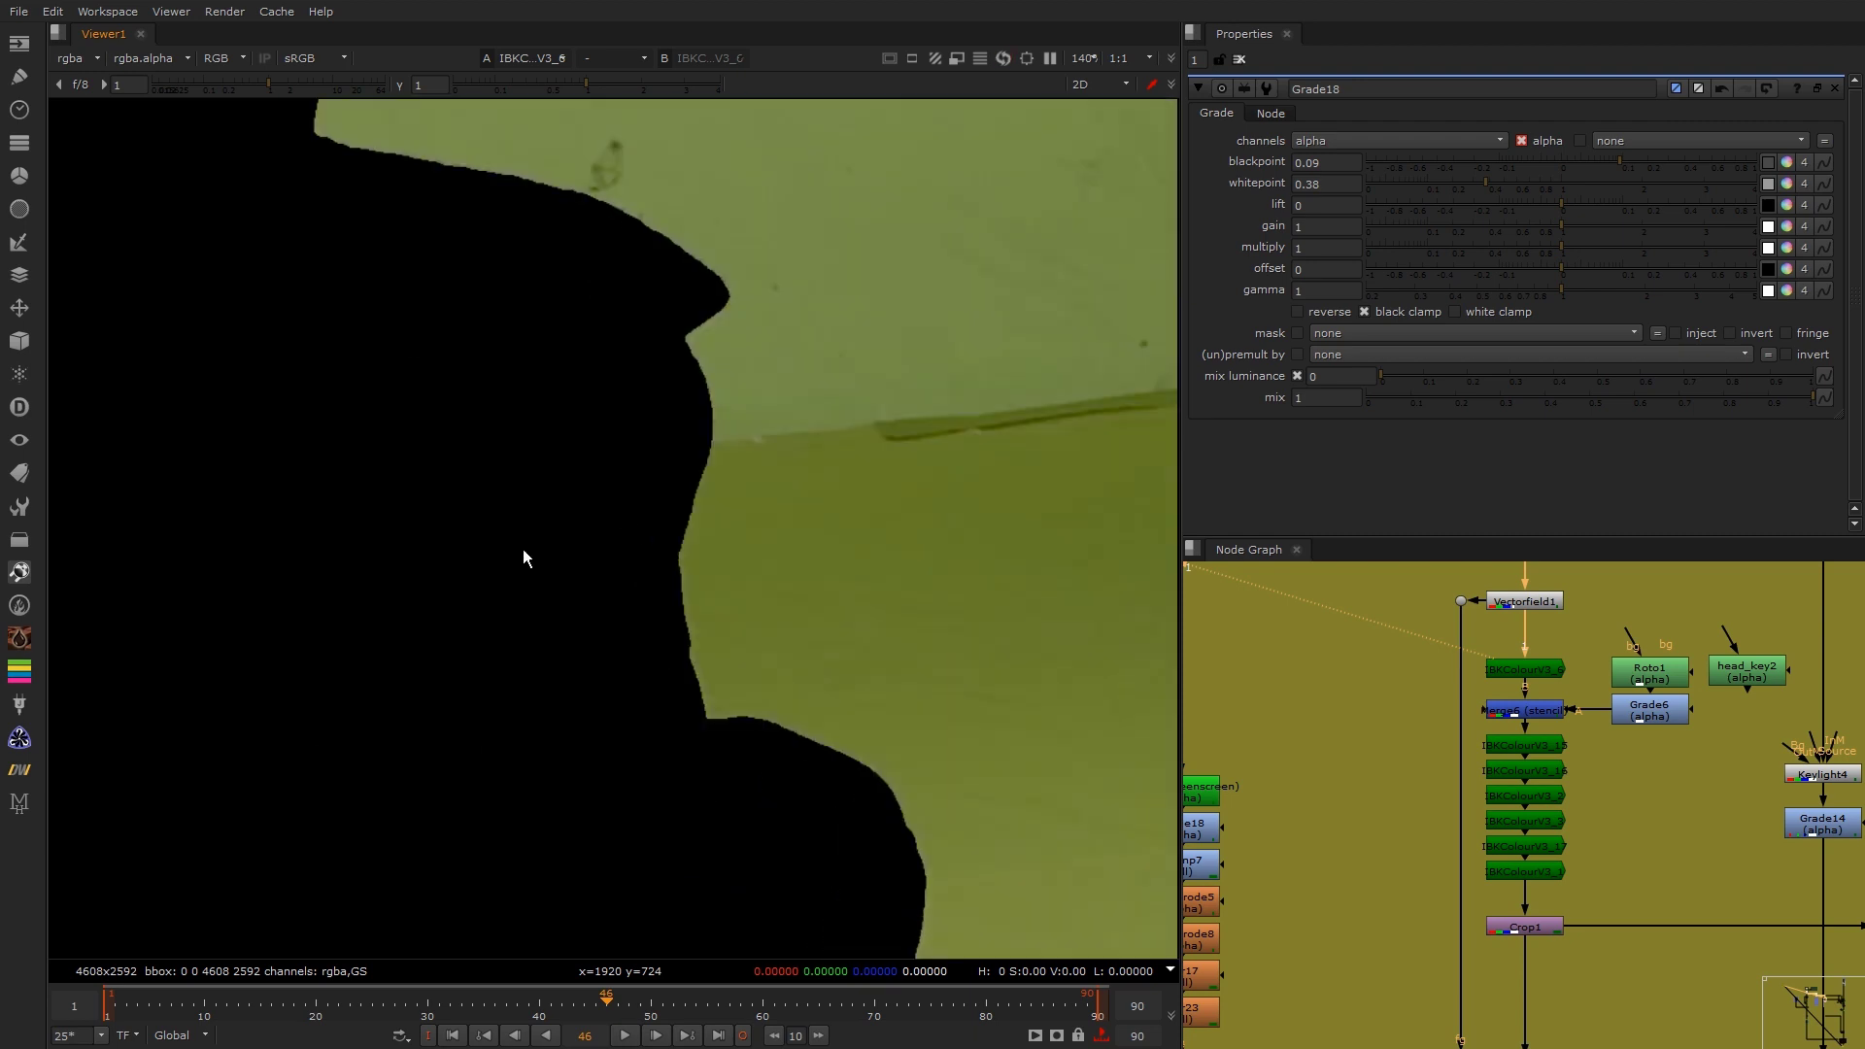
pyautogui.moveTo(522, 564); pyautogui.dragTo(782, 678, button='middle')
pyautogui.moveTo(470, 651); pyautogui.dragTo(847, 770, button='middle')
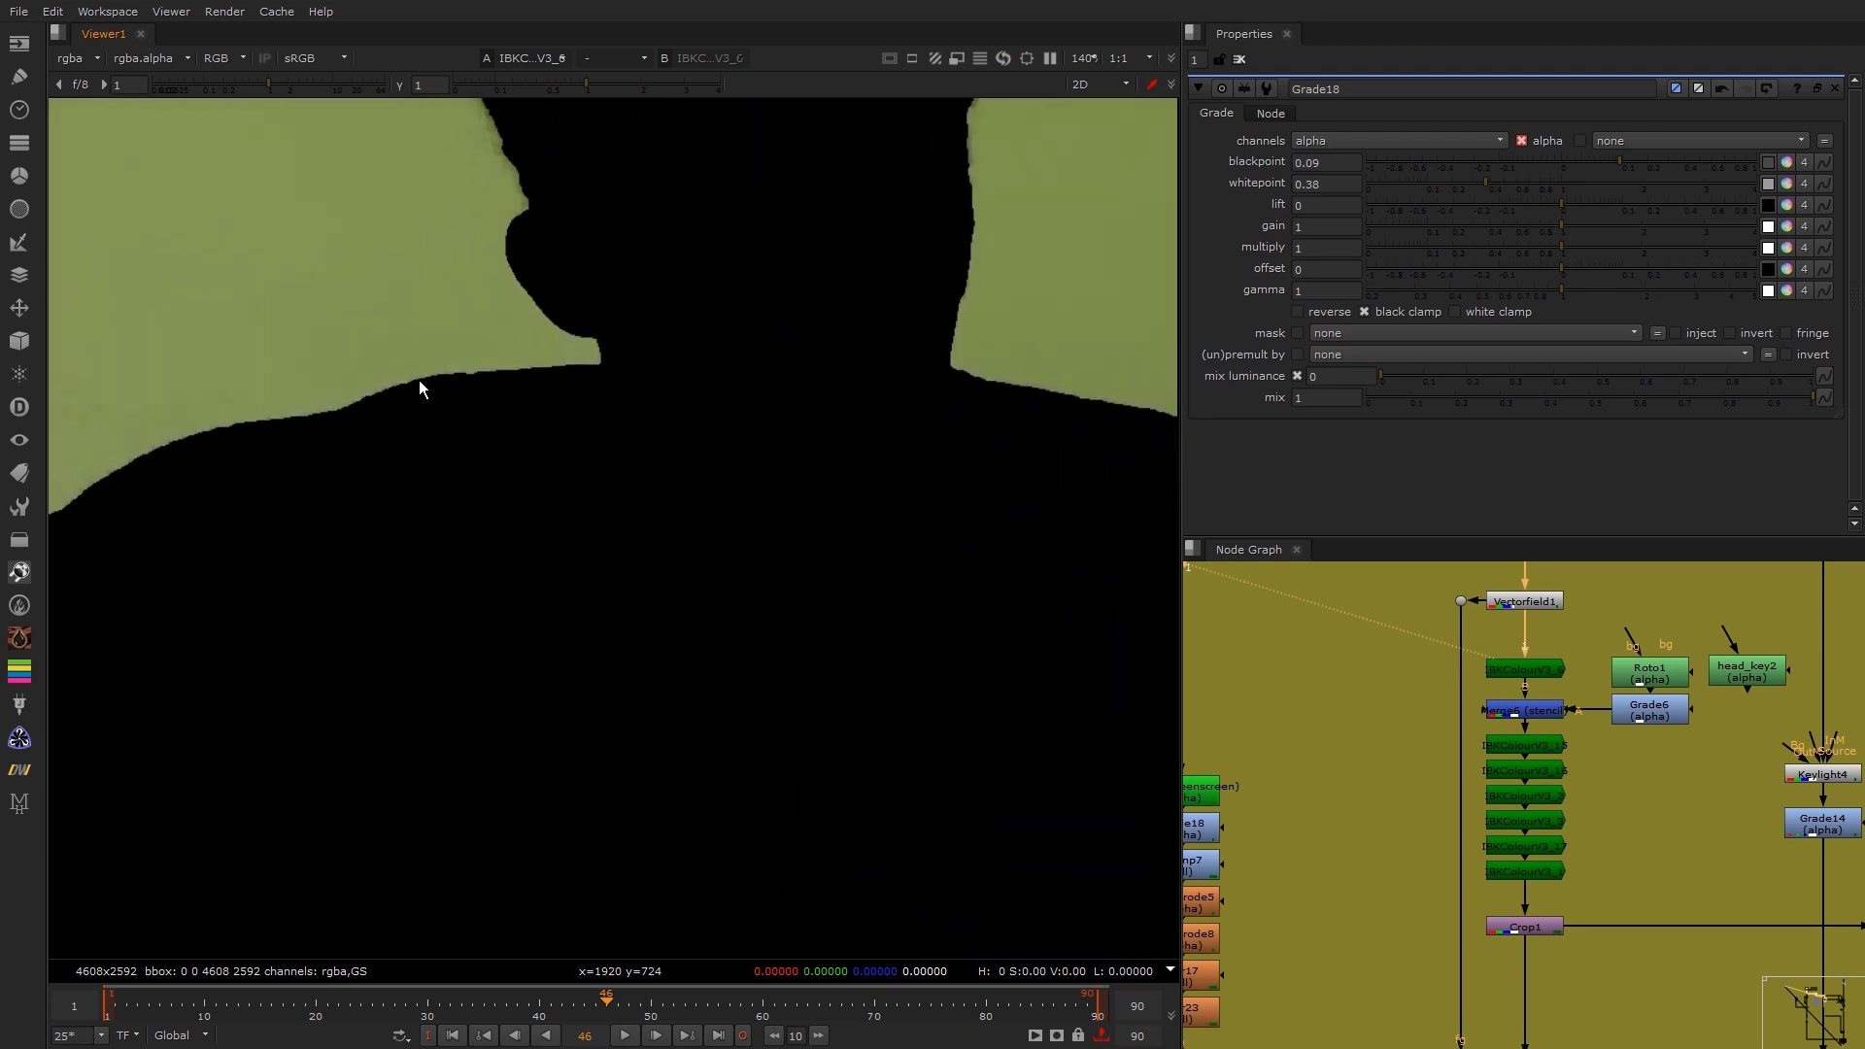
pyautogui.scroll(7, 418, 381)
pyautogui.scroll(-4, 497, 441)
pyautogui.press('f')
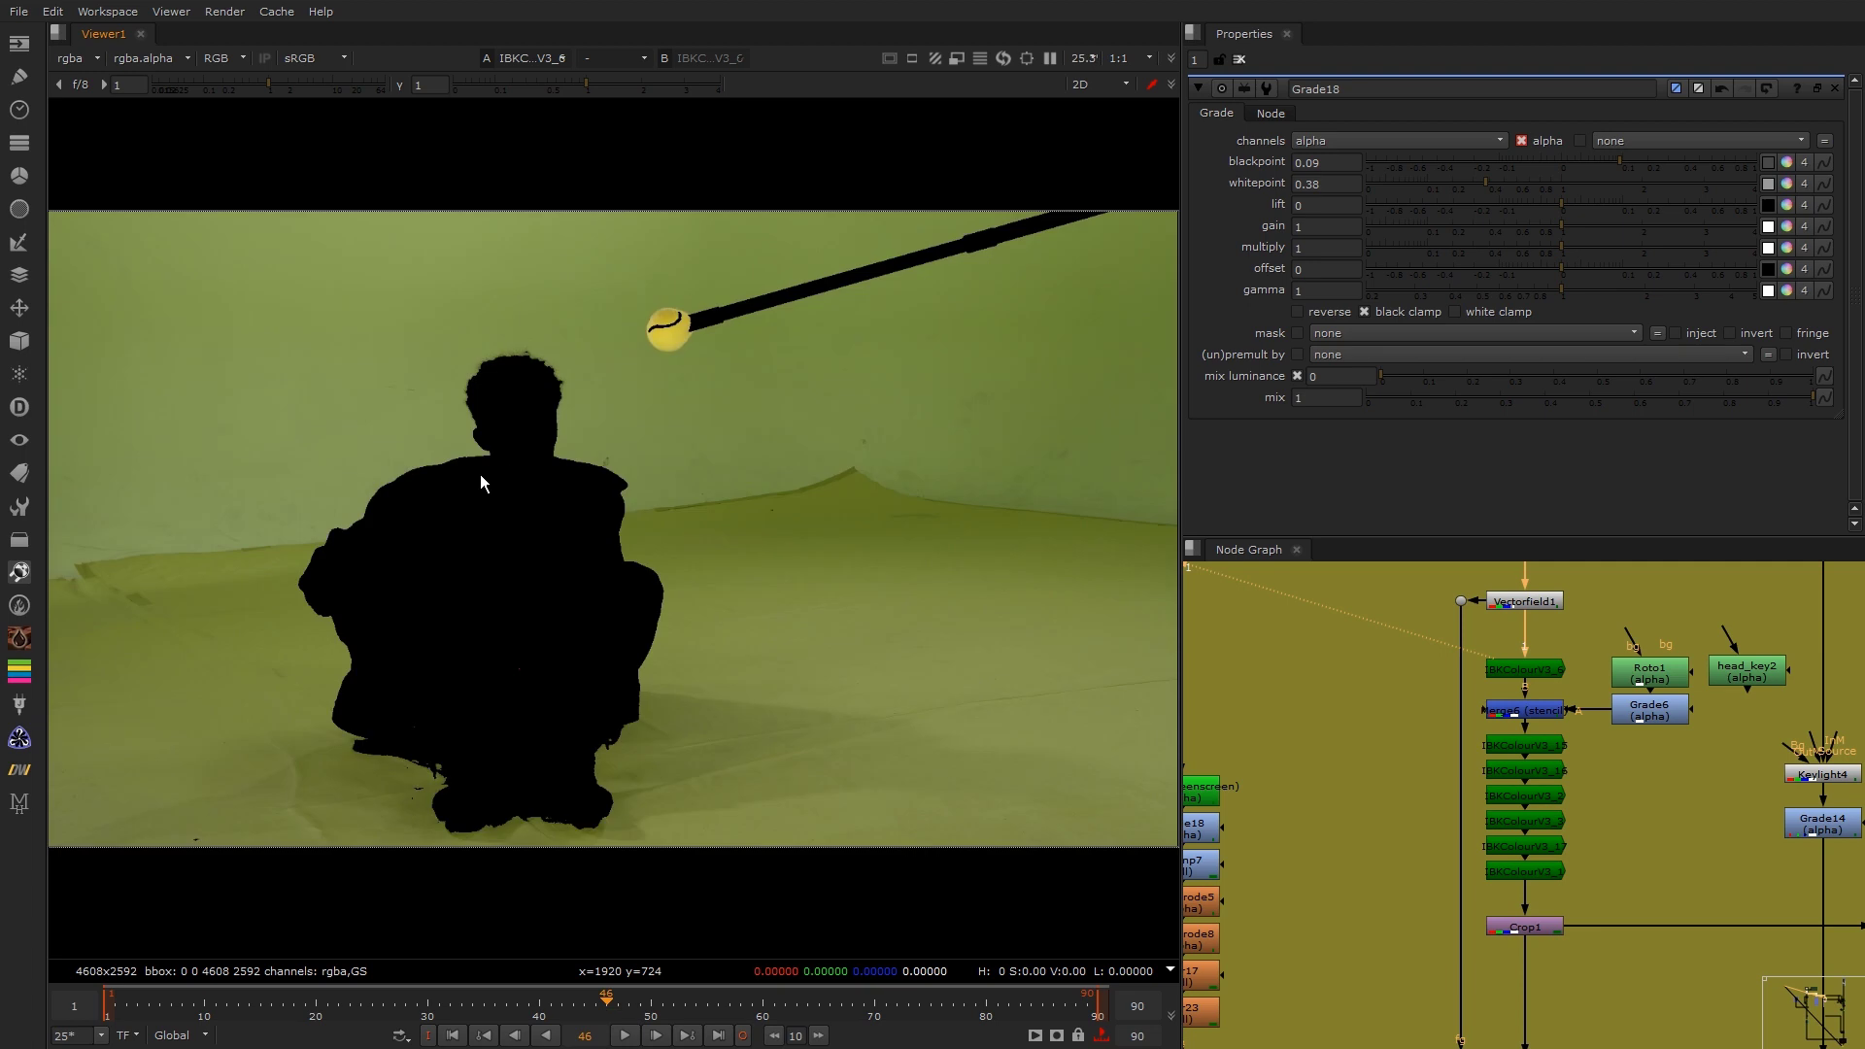
pyautogui.moveTo(248, 559); pyautogui.dragTo(514, 826)
pyautogui.moveTo(302, 805); pyautogui.dragTo(612, 413)
pyautogui.moveTo(670, 338); pyautogui.dragTo(313, 823)
# Step: View Merge6's stencilled output and open the settings of Roto1 and Merge6 in turn
pyautogui.click(1531, 720)
pyautogui.press('1')
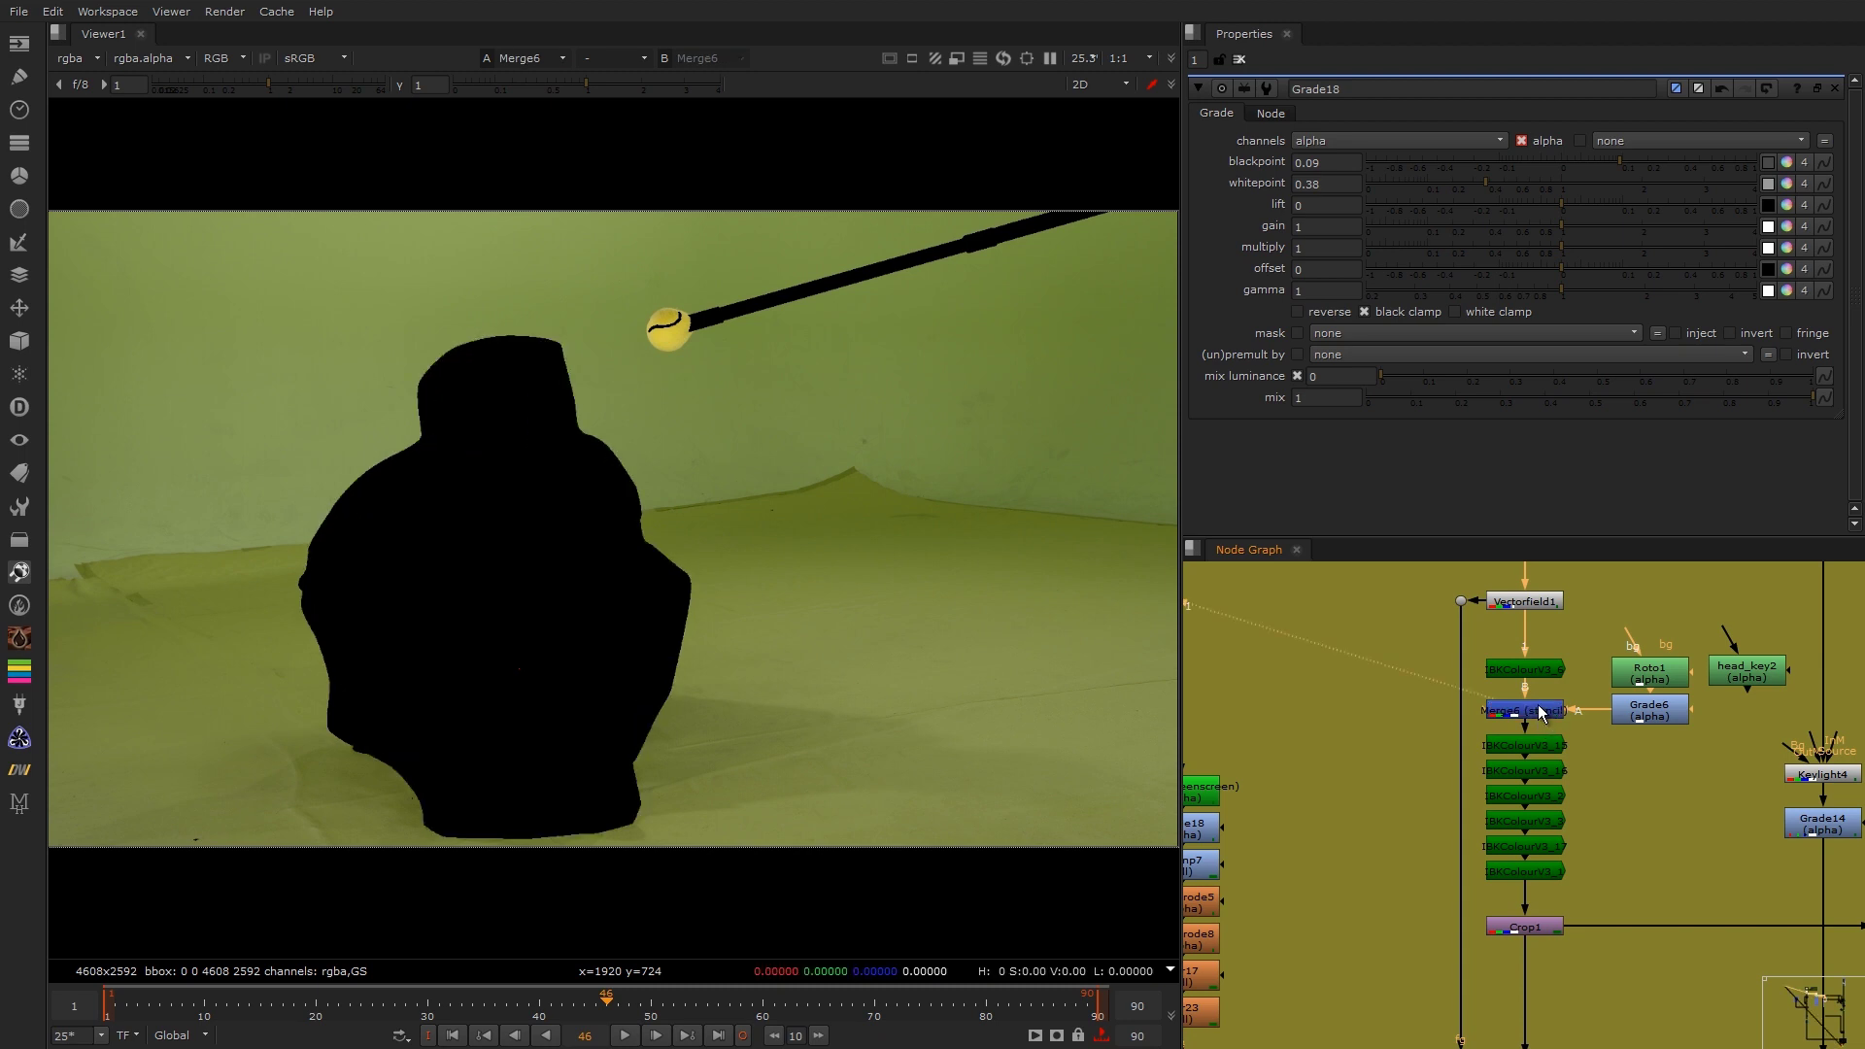
pyautogui.doubleClick(1650, 673)
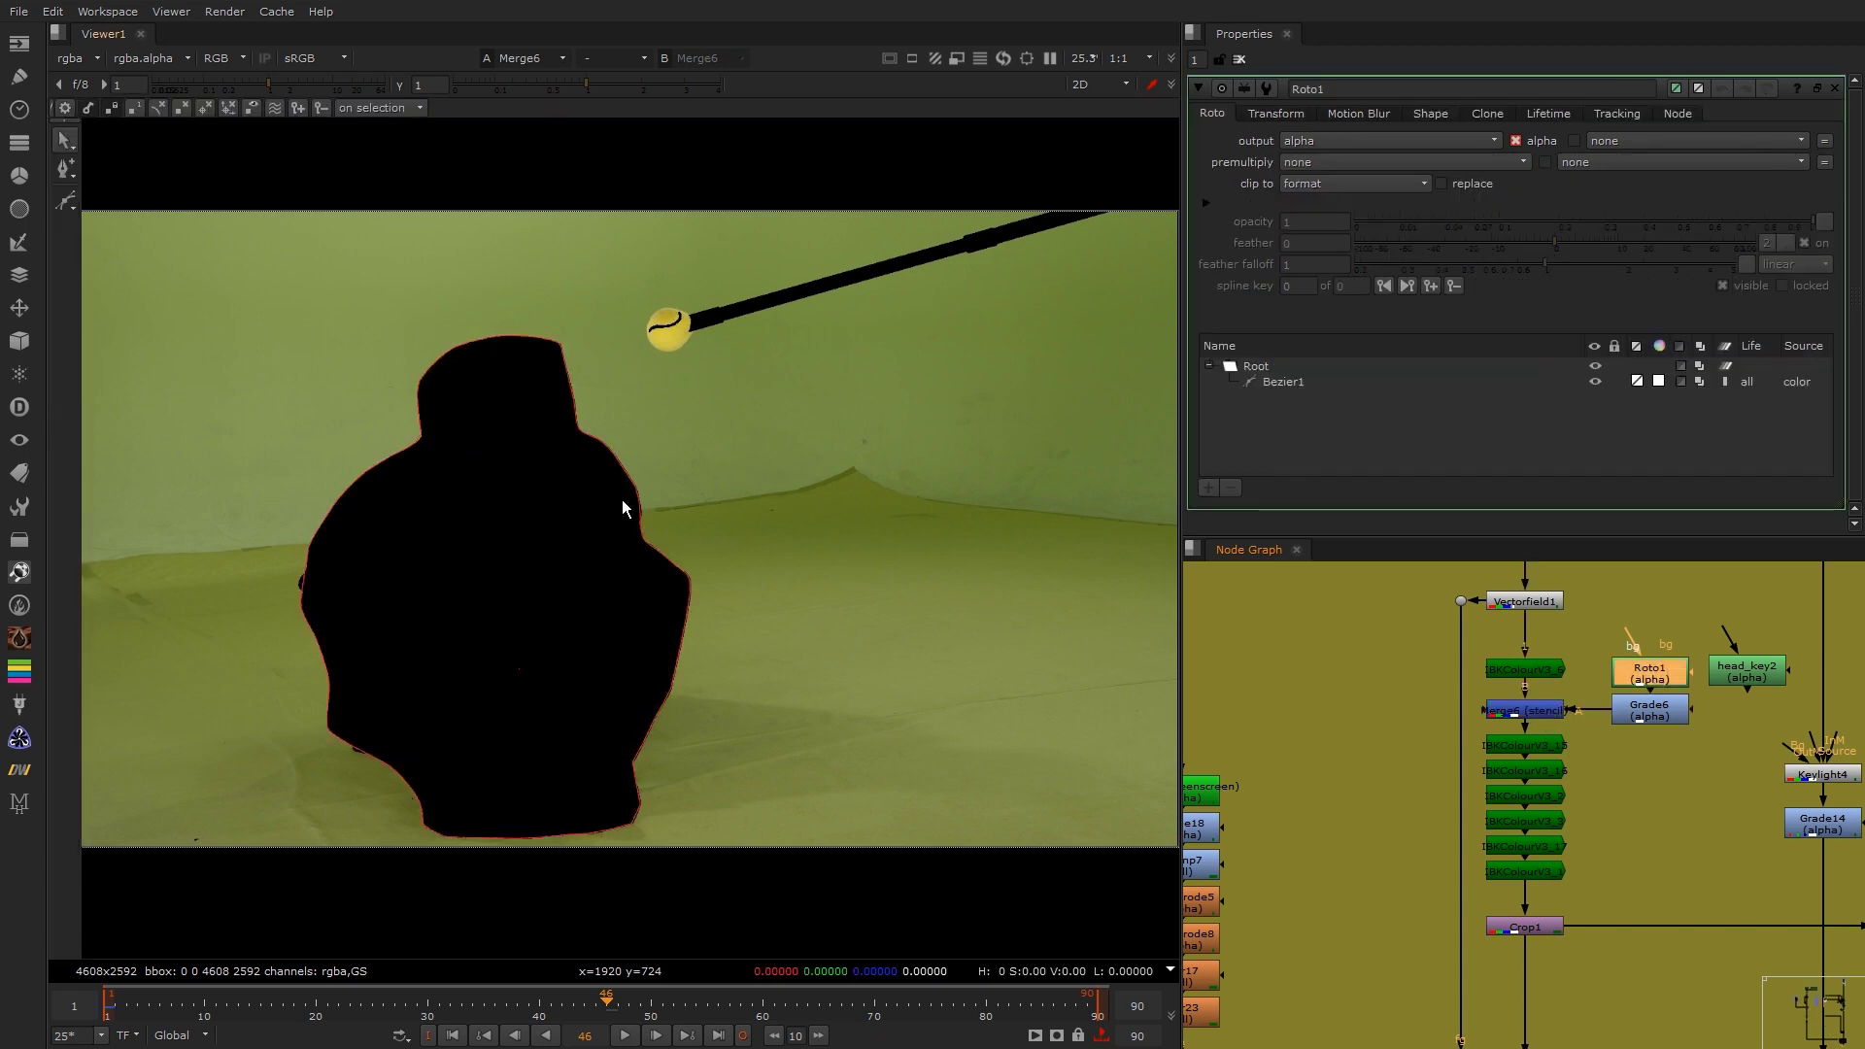
pyautogui.doubleClick(1508, 708)
pyautogui.moveTo(1507, 708); pyautogui.dragTo(1421, 757, button='middle')
pyautogui.scroll(3, 1552, 682)
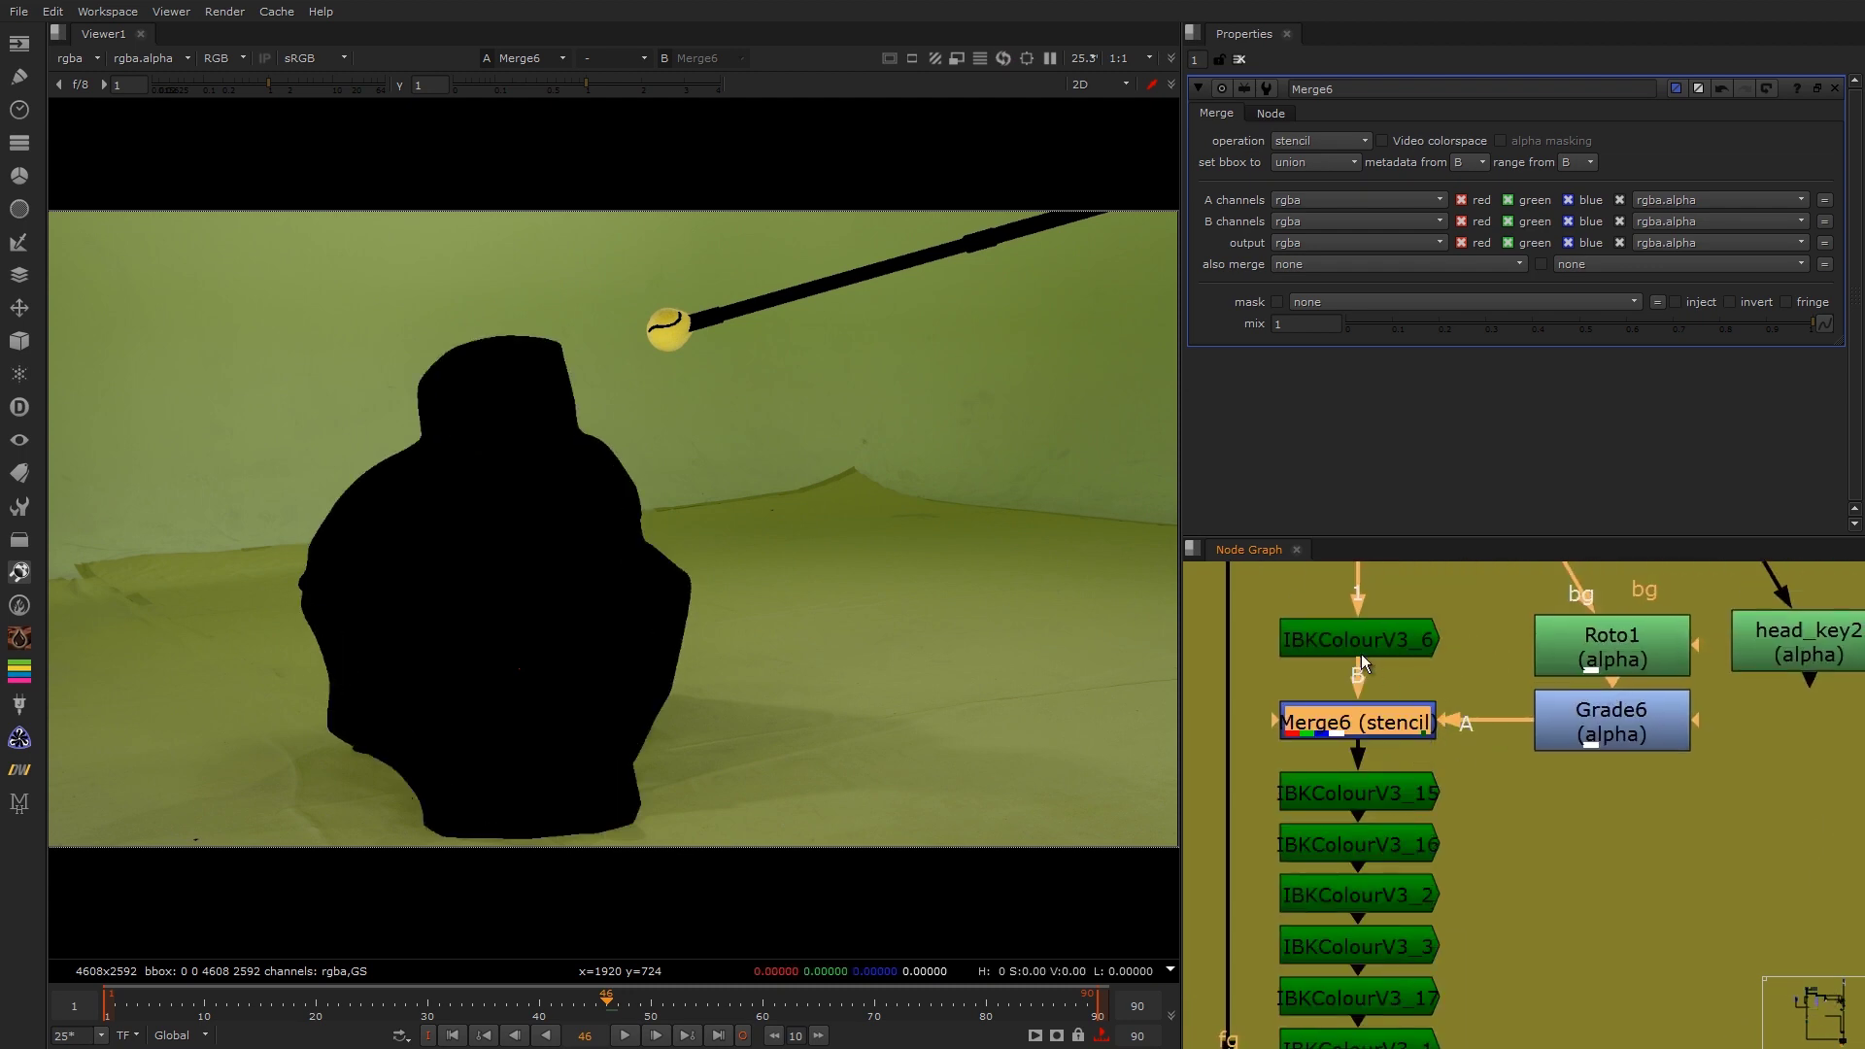
# Step: Open Grade6's settings and toggle the node off and on to compare the stencil edge close up
pyautogui.click(1371, 639)
pyautogui.doubleClick(1595, 727)
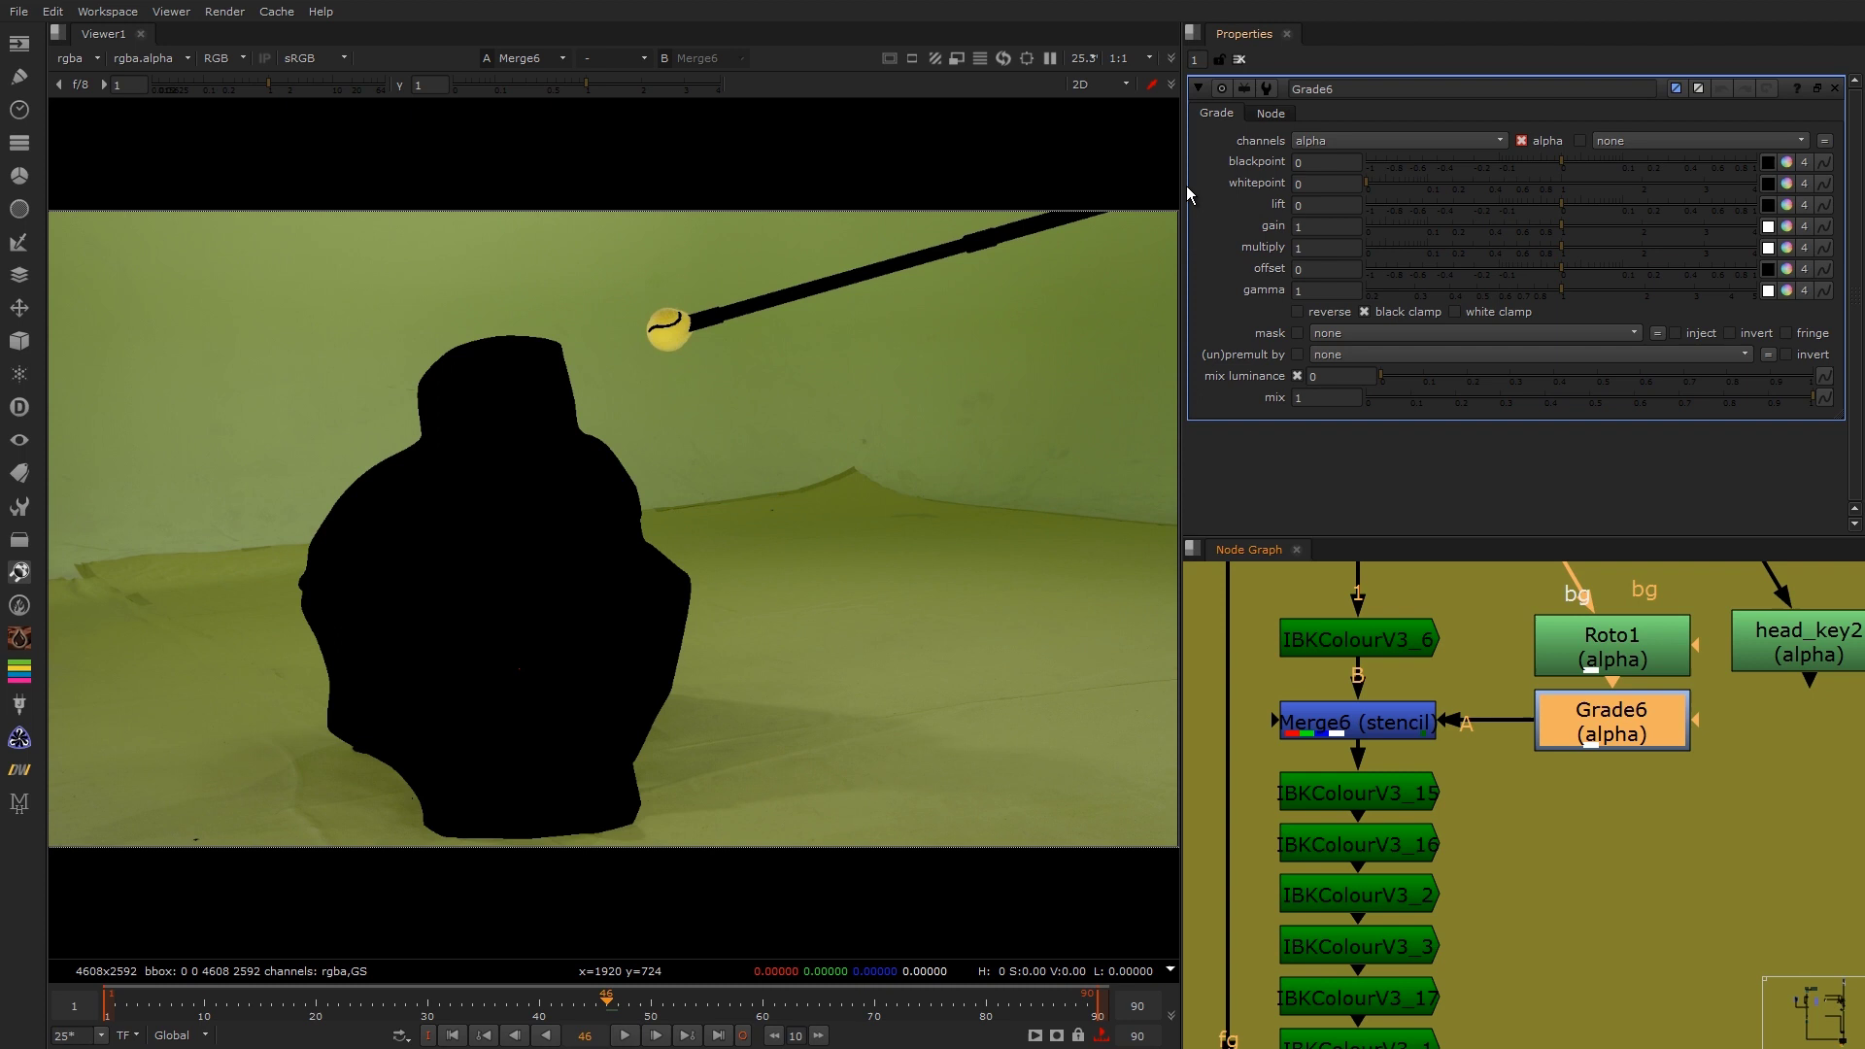
pyautogui.scroll(12, 791, 499)
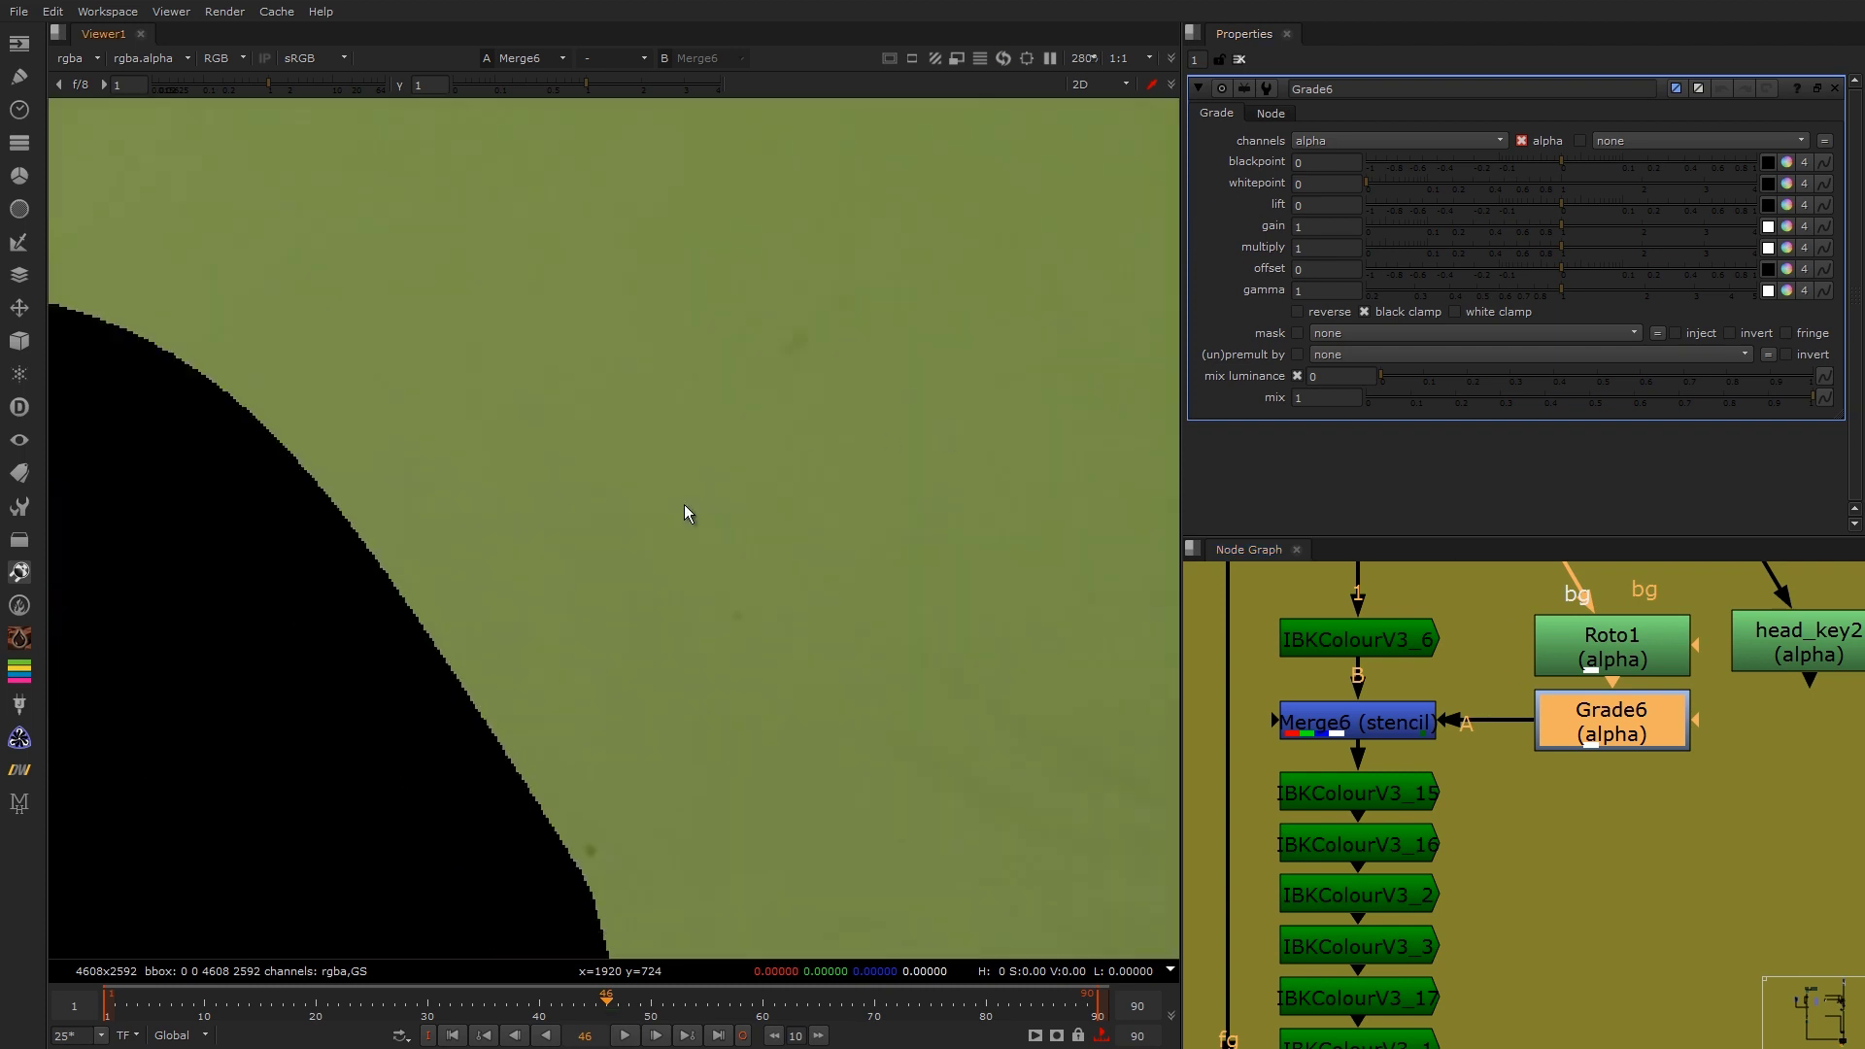
pyautogui.press('d')
pyautogui.press('d')
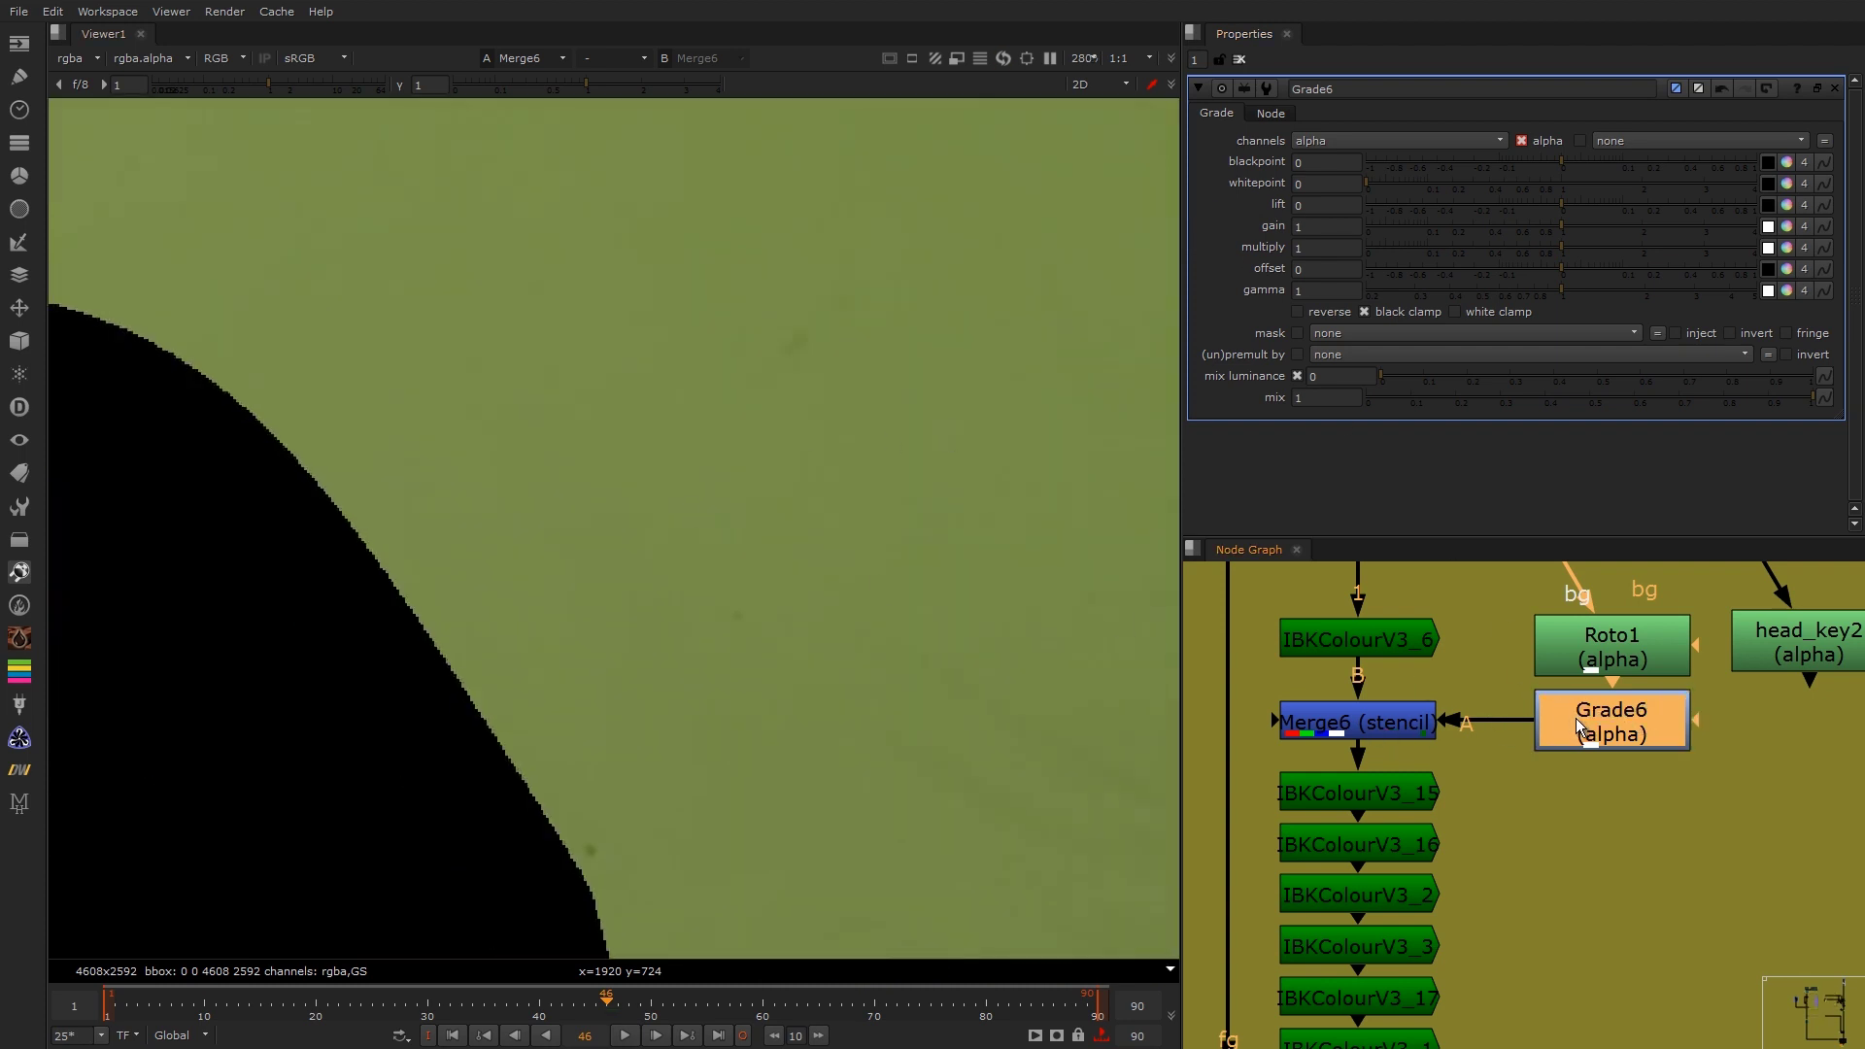
pyautogui.press('d')
pyautogui.press('d')
pyautogui.scroll(8, 433, 447)
pyautogui.press('d')
pyautogui.press('d')
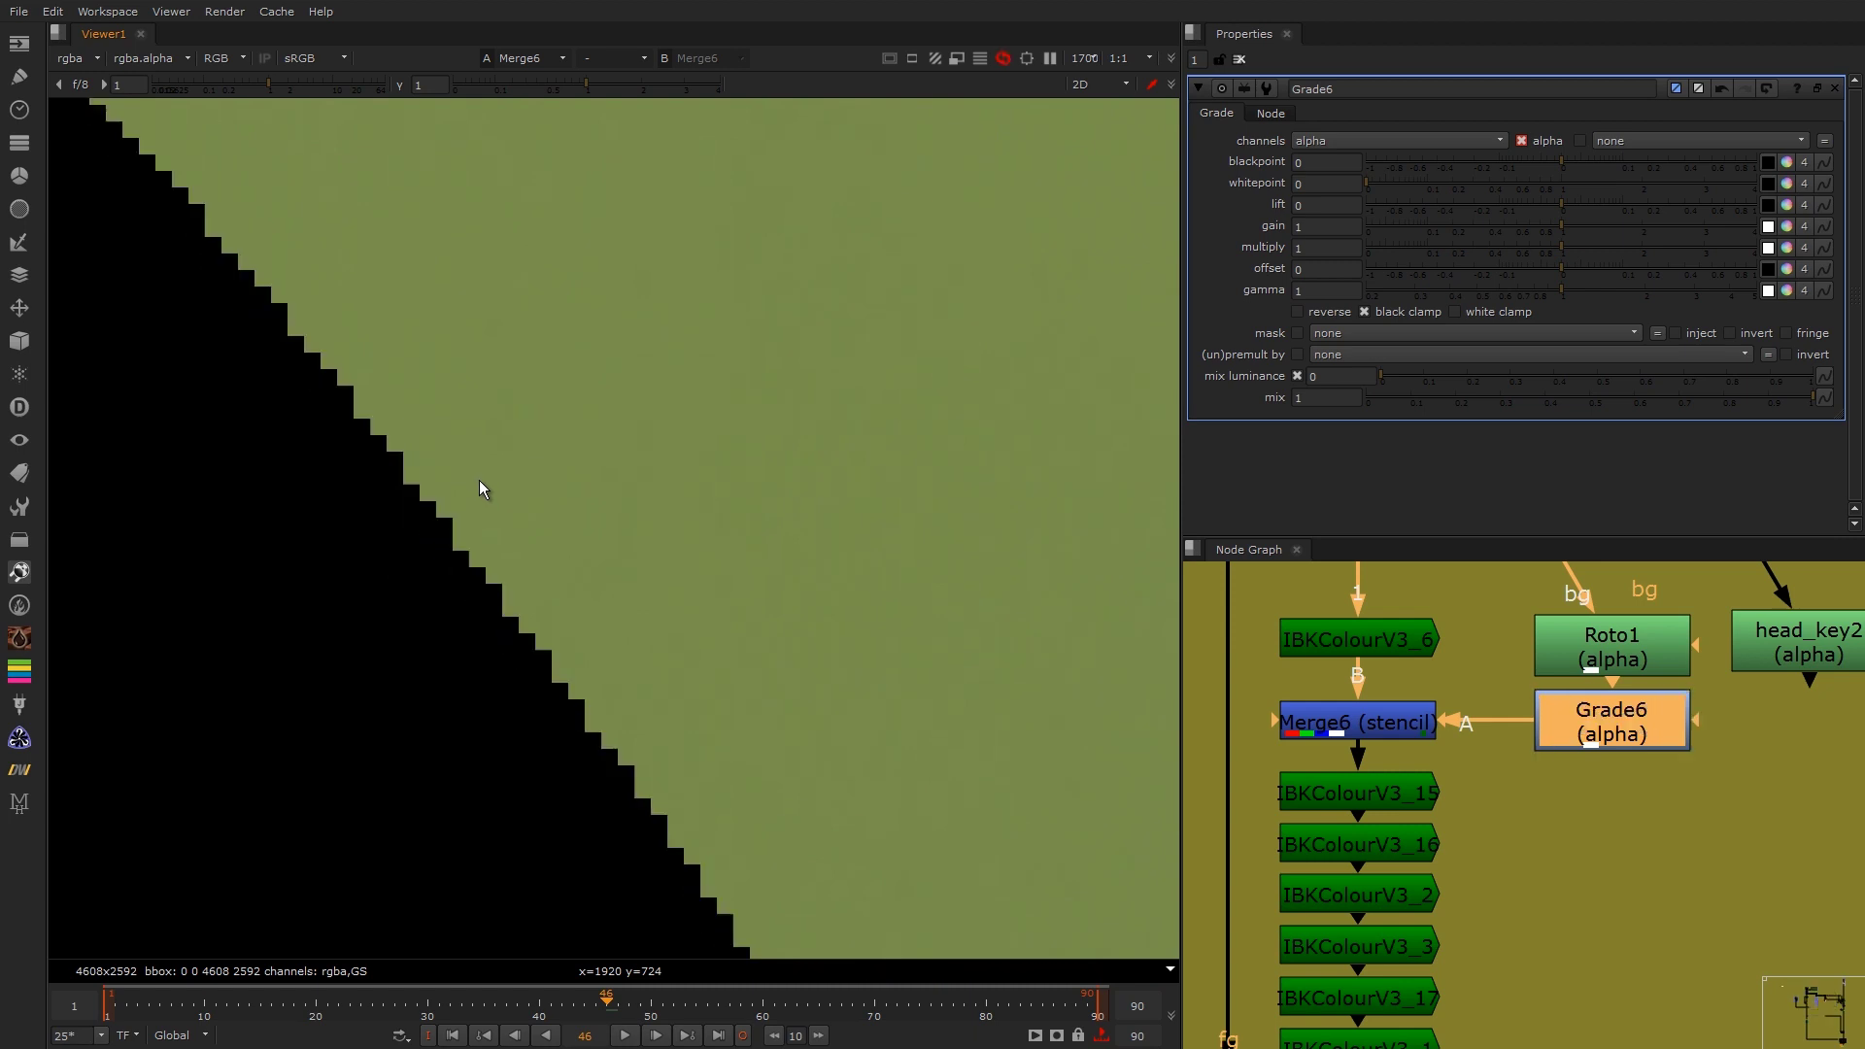
# Step: Frame the shoulder edge and toggle Merge6 off and on to compare the stencil
pyautogui.press('f')
pyautogui.scroll(10, 680, 398)
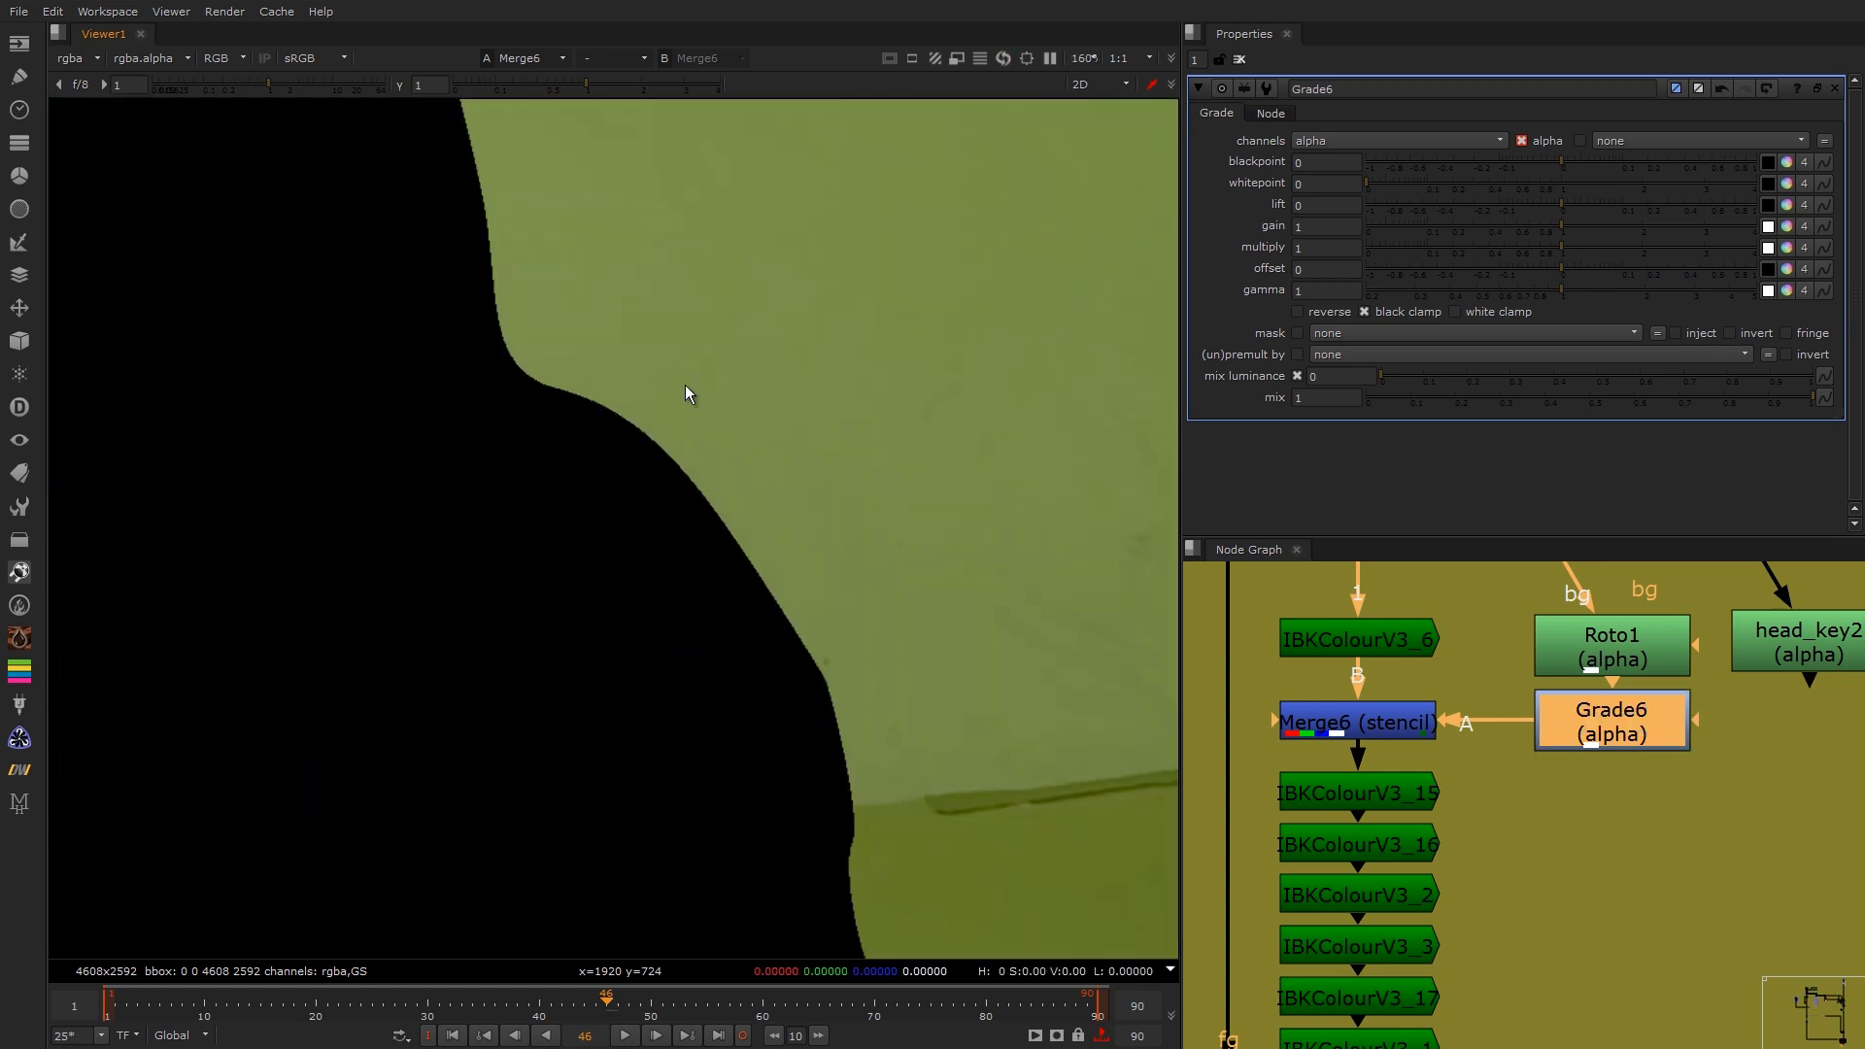
pyautogui.click(1375, 728)
pyautogui.press('d')
pyautogui.press('d')
# Step: Disable Grade6, view the outputs of IBKColourV3_15, IBKColourV3_16 and IBKColourV3_2 to examine the edge fill, and re-enable Grade6
pyautogui.click(1589, 727)
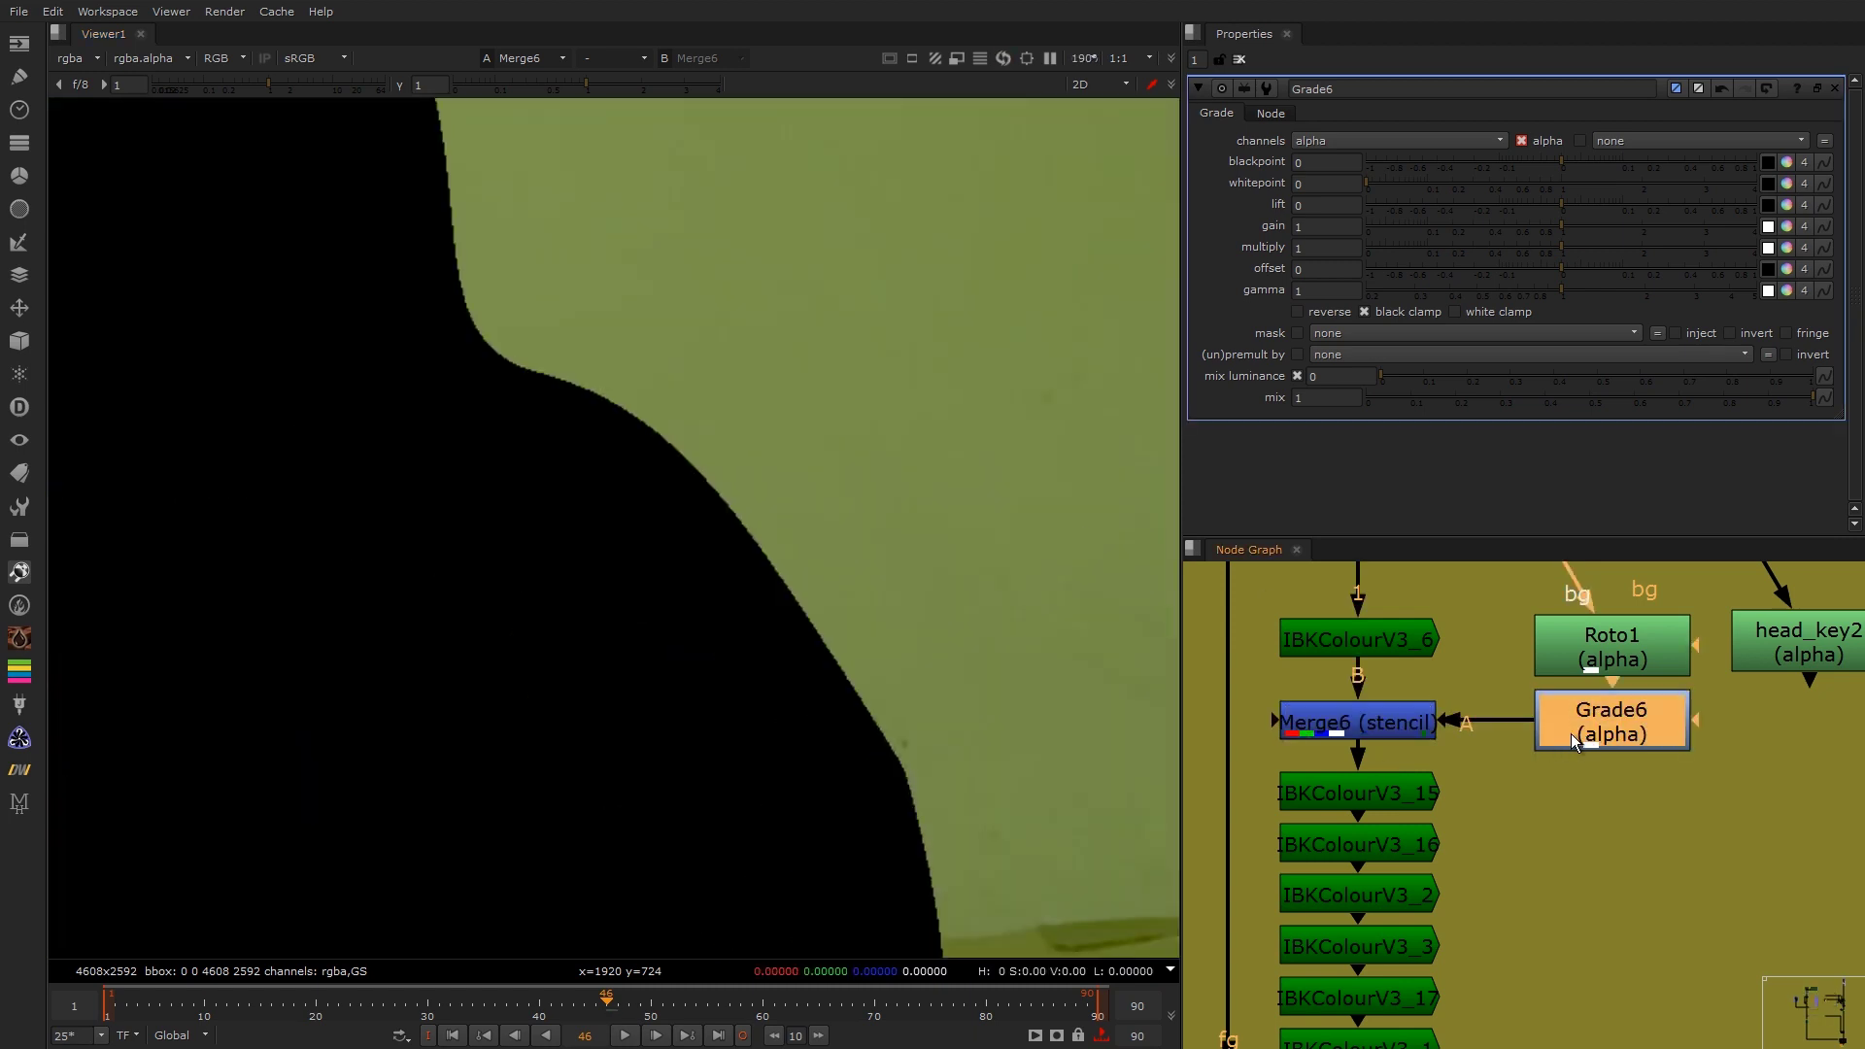
pyautogui.press('d')
pyautogui.press('1')
pyautogui.doubleClick(1366, 792)
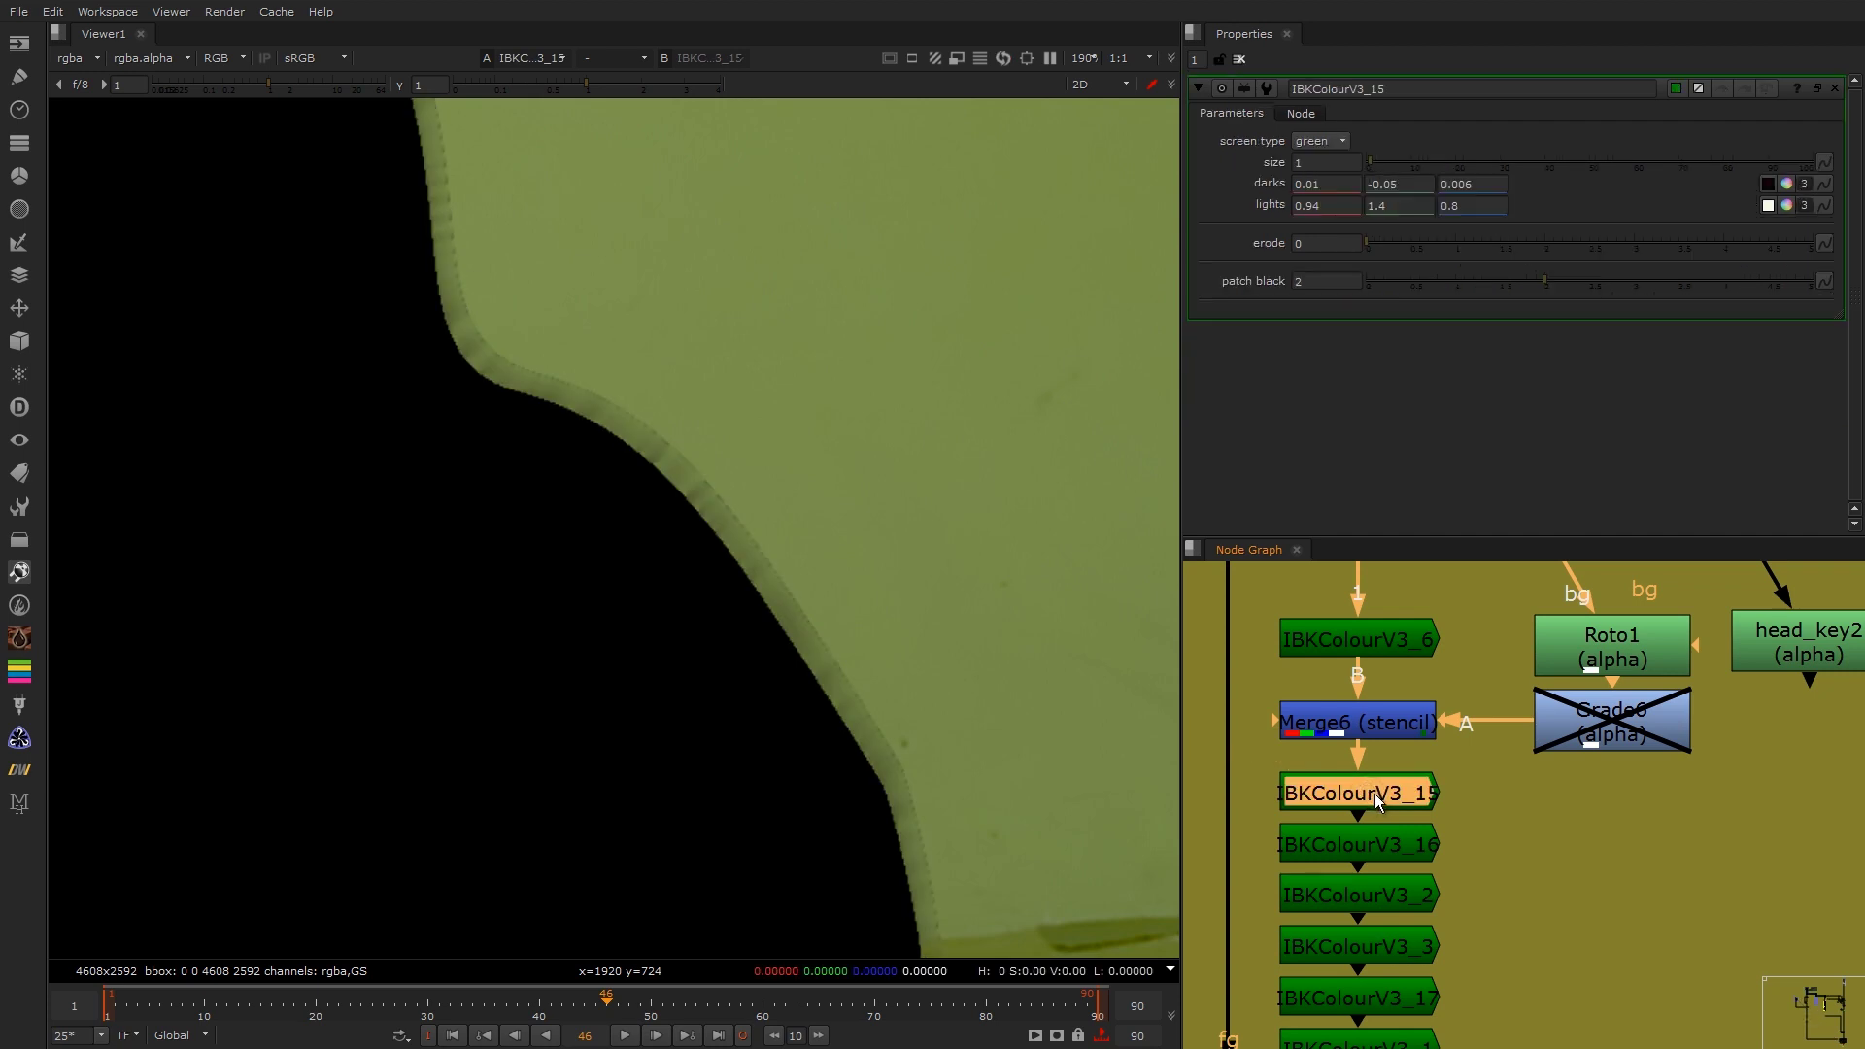
pyautogui.moveTo(1373, 794); pyautogui.dragTo(1390, 732, button='middle')
pyautogui.click(1380, 785)
pyautogui.press('1')
pyautogui.click(1390, 841)
pyautogui.press('1')
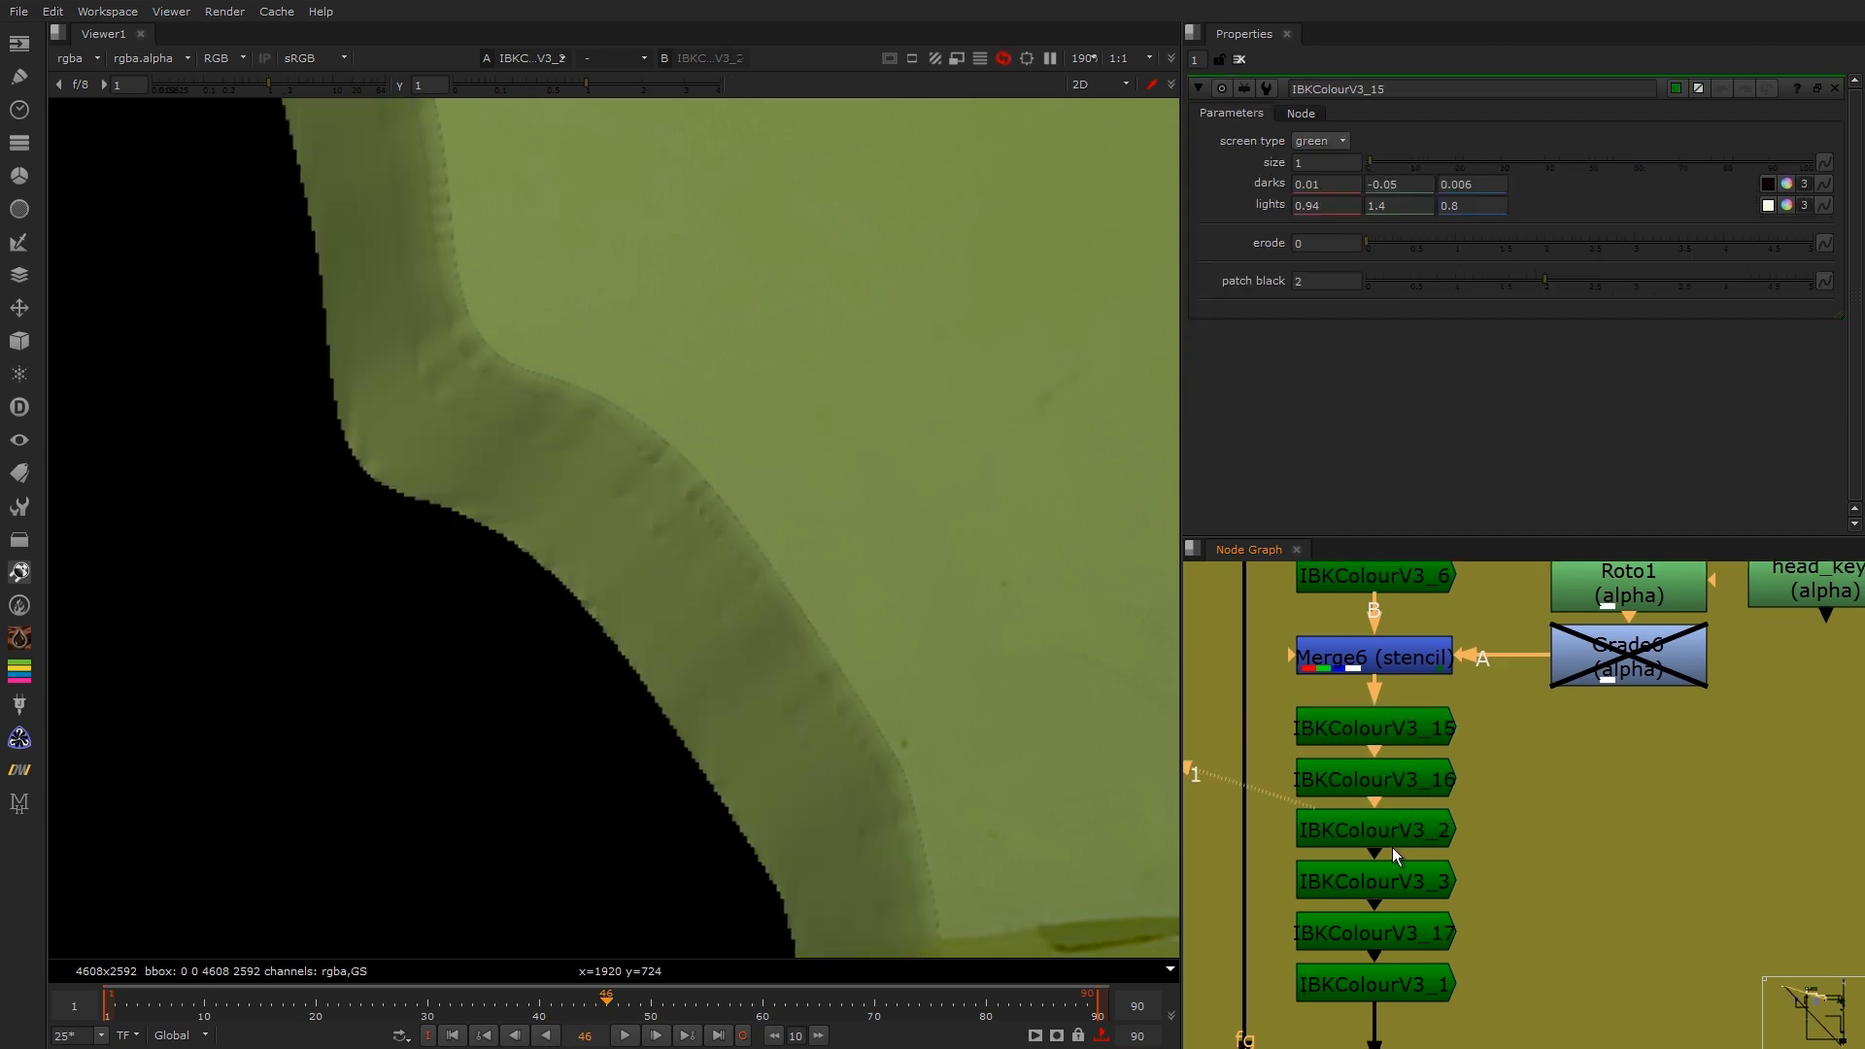
pyautogui.click(1600, 656)
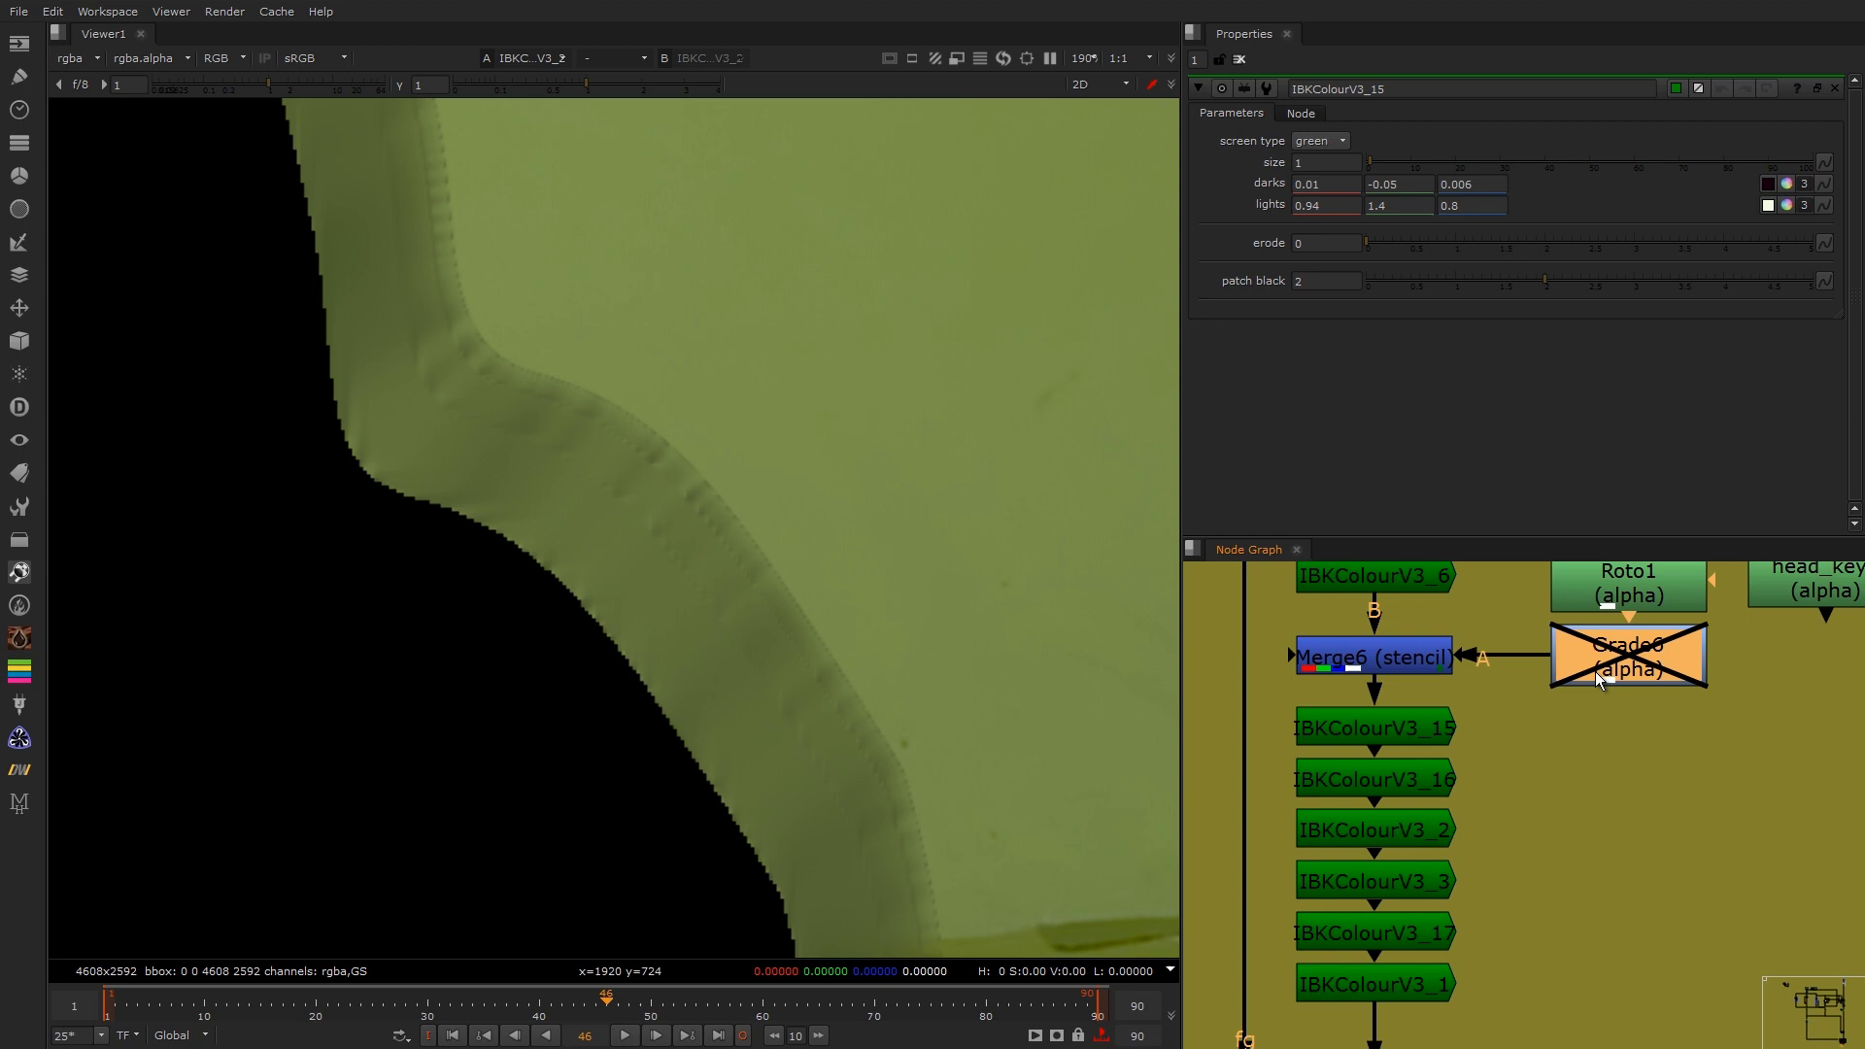
pyautogui.press('d')
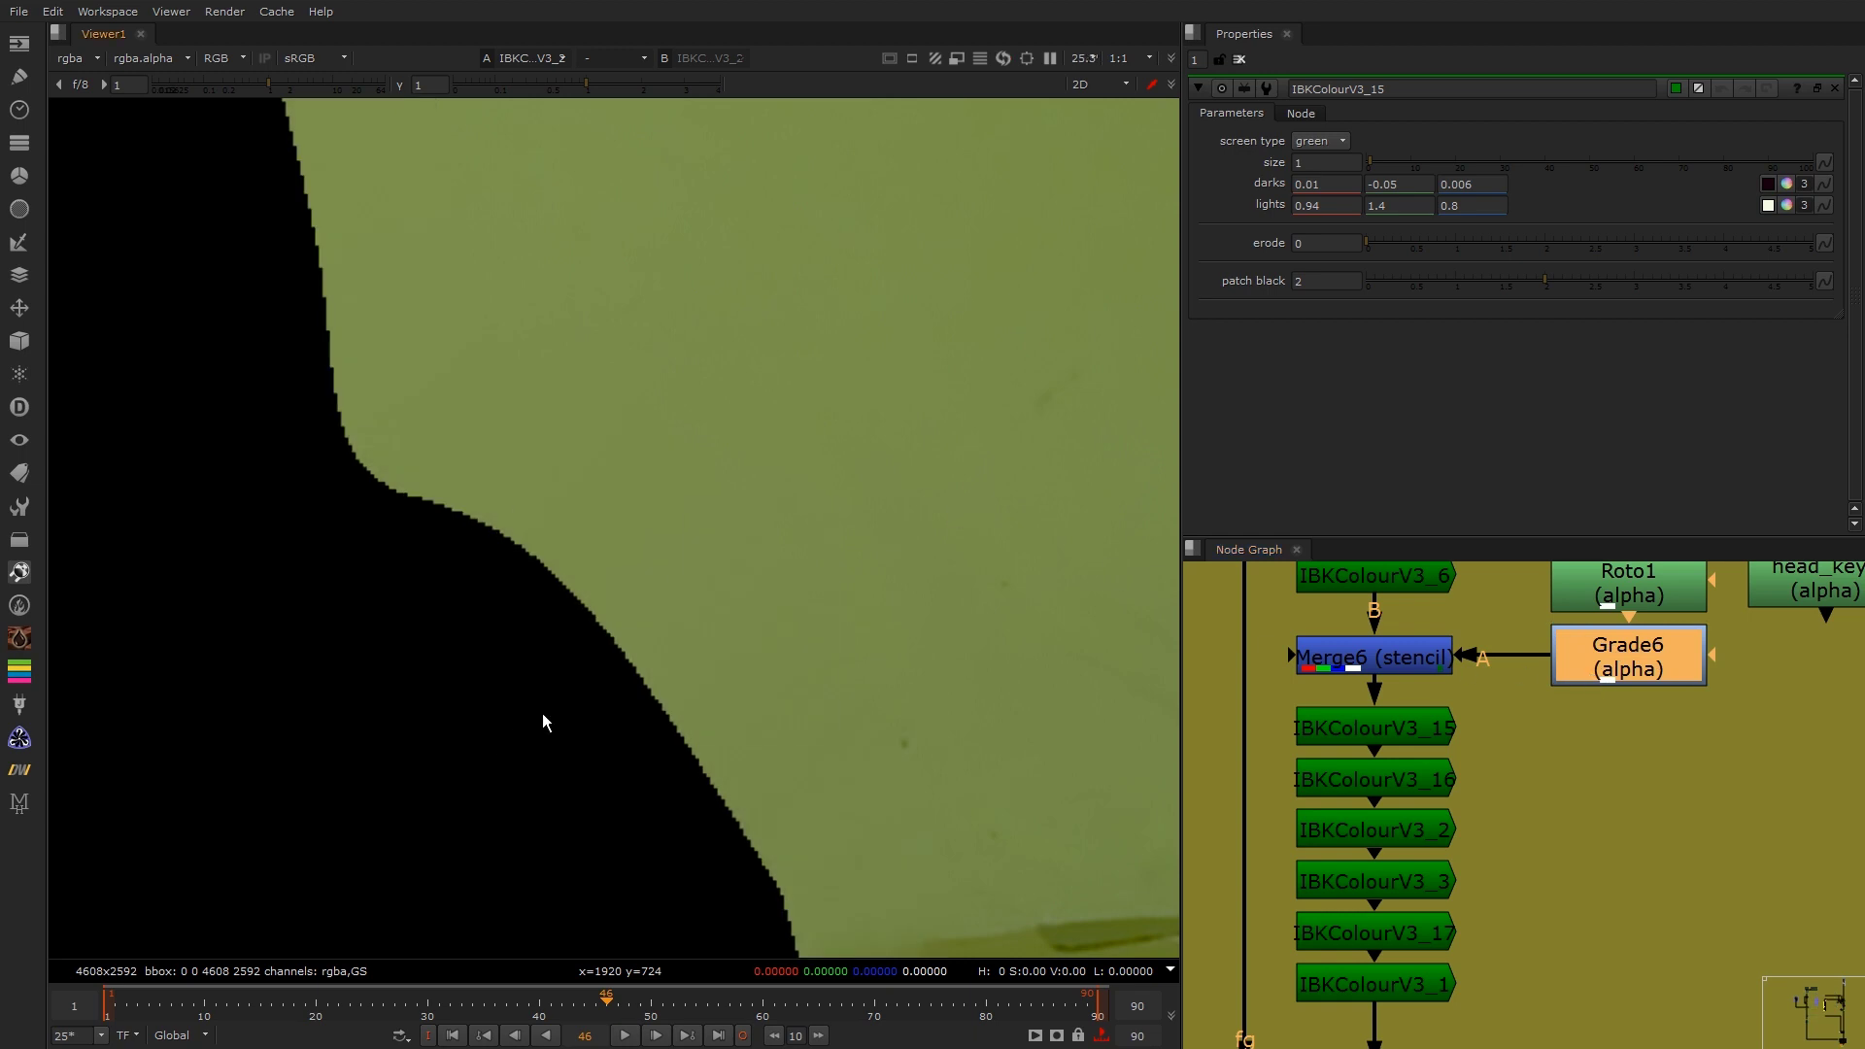
# Step: Fit the whole frame and view Crop1's output to examine the filled clean plate
pyautogui.press('f')
pyautogui.scroll(-5, 1435, 651)
pyautogui.moveTo(1396, 756); pyautogui.dragTo(1369, 711, button='middle')
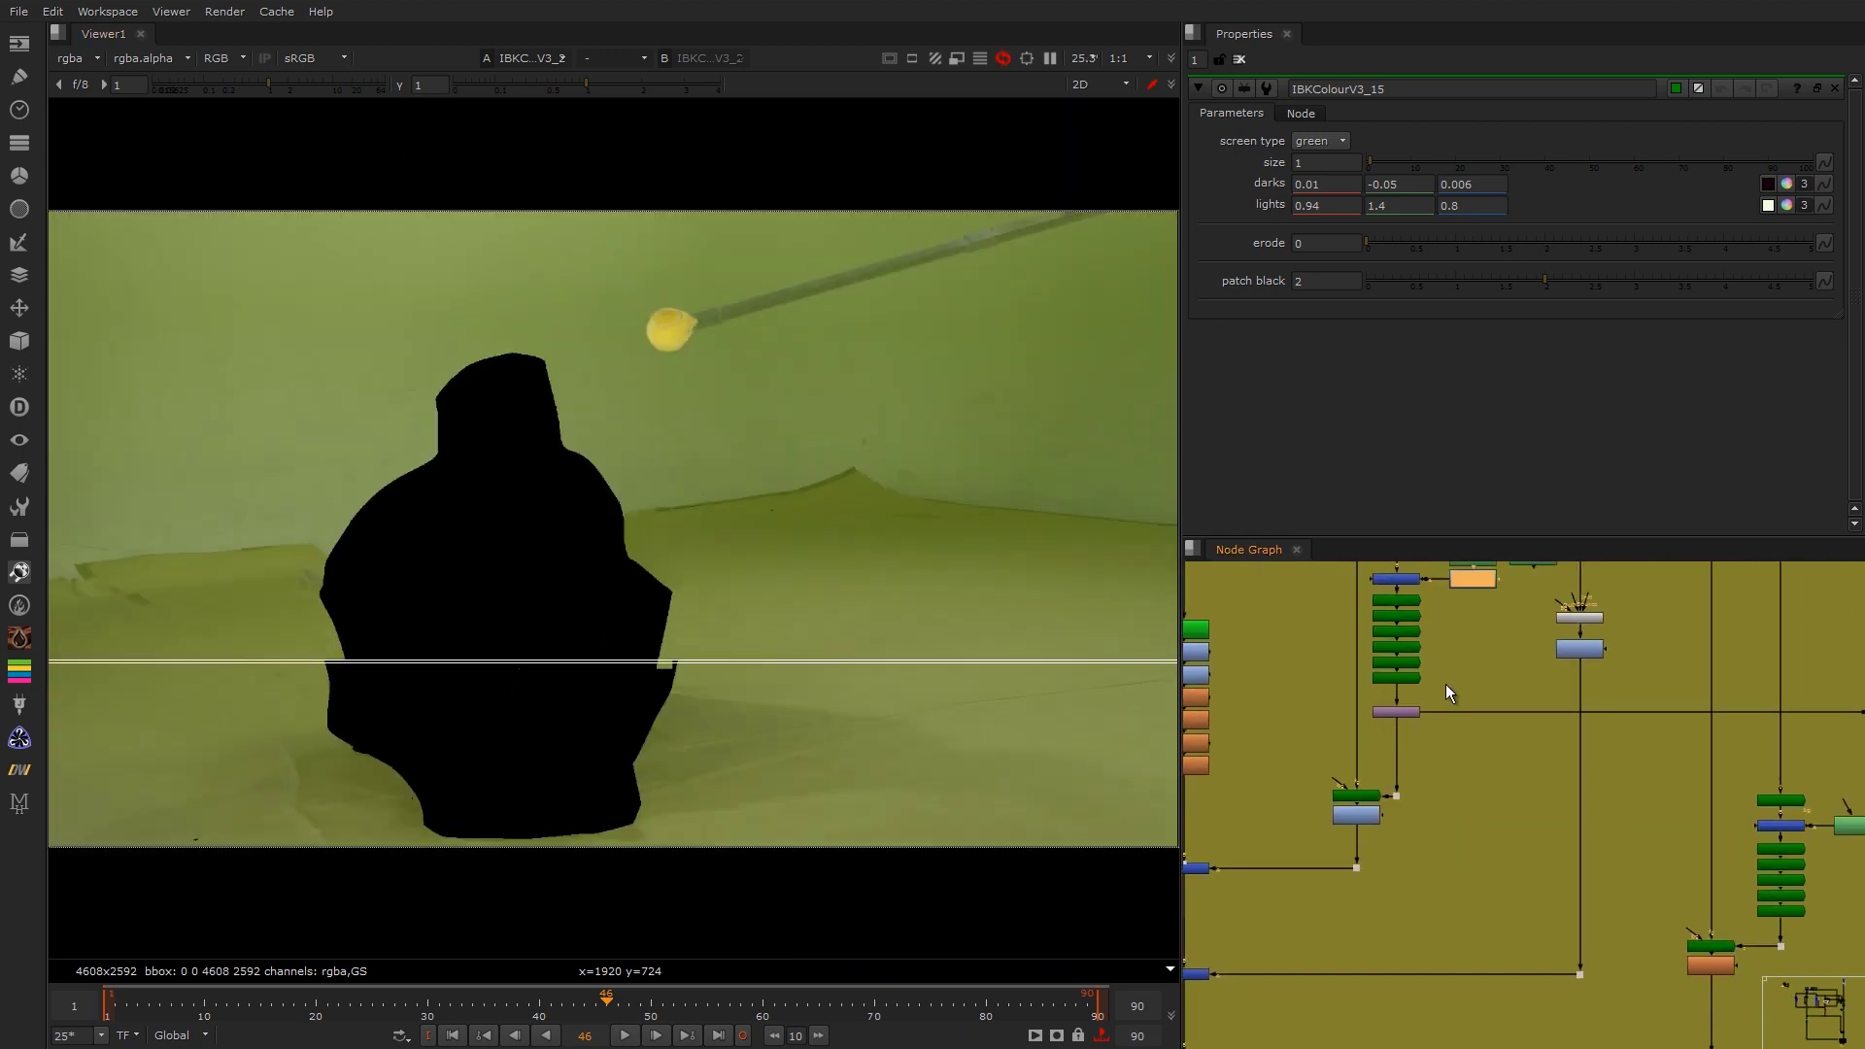
pyautogui.click(1399, 714)
pyautogui.press('1')
pyautogui.click(1355, 750)
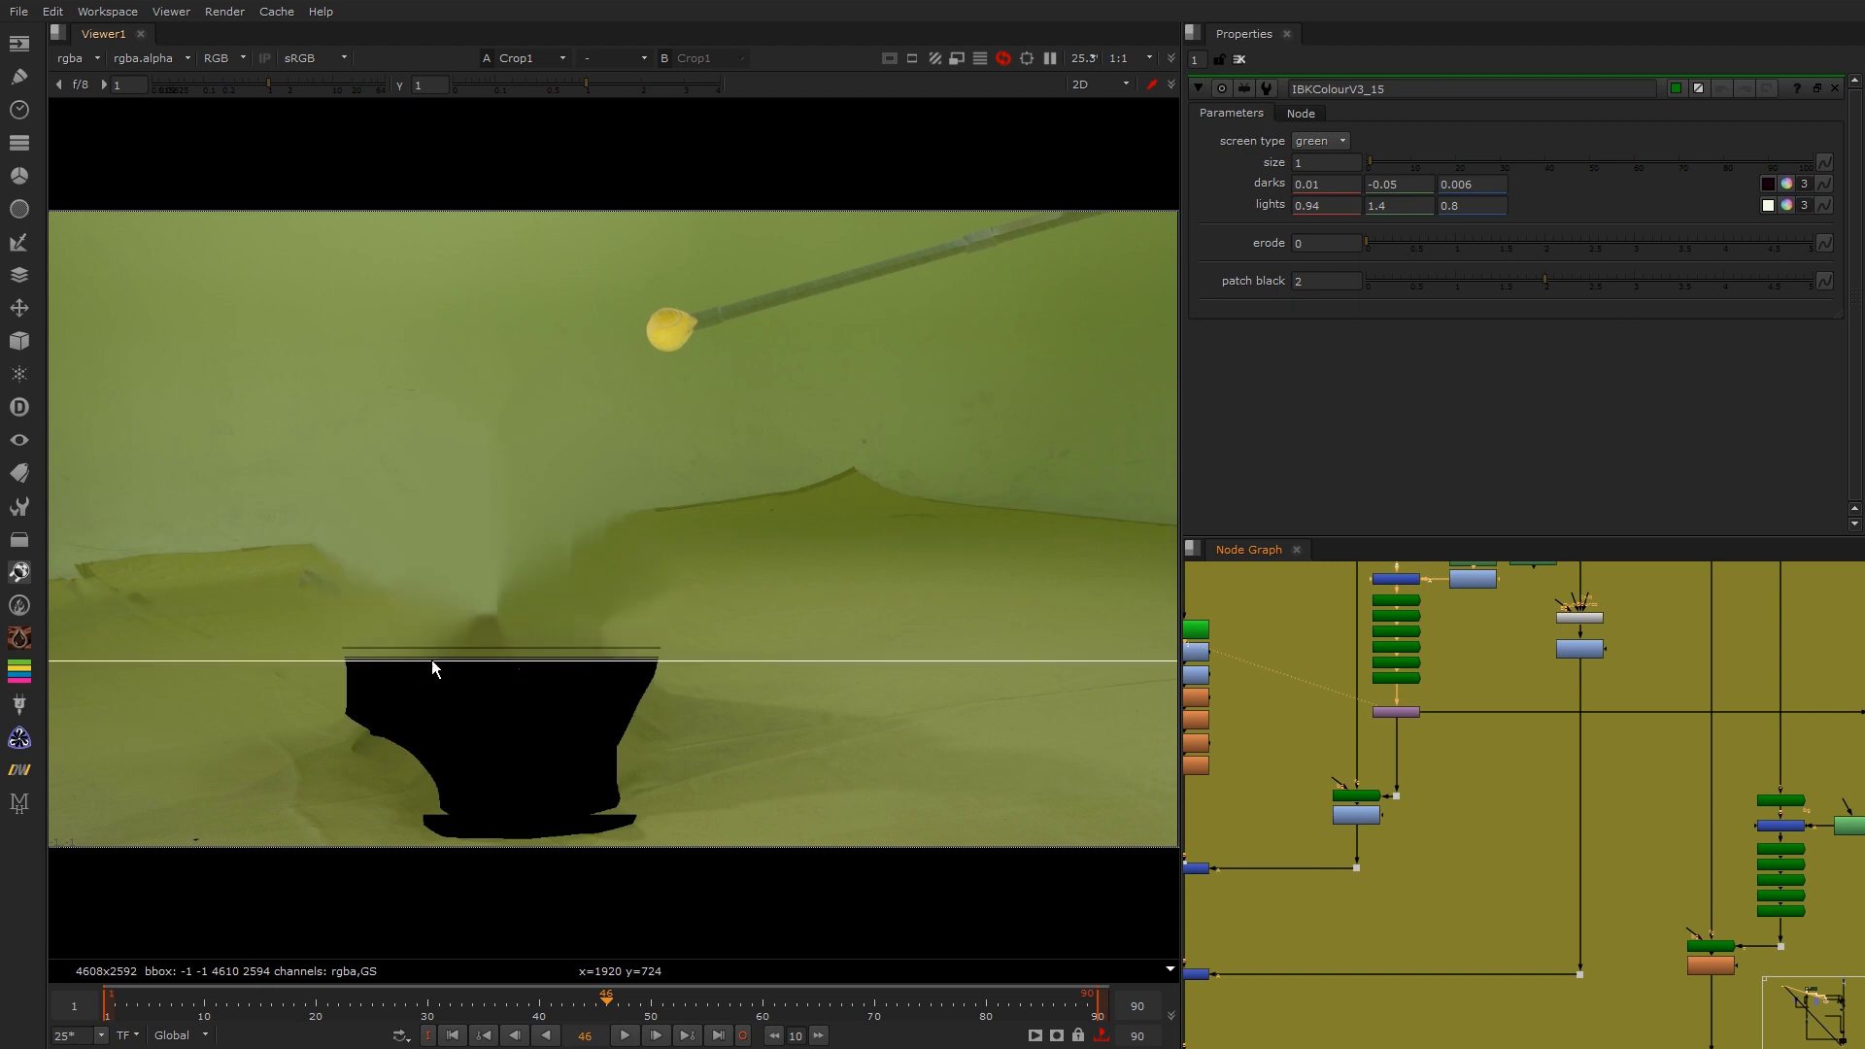
# Step: View the alpha channel of IBKGizmoV3_1 and inspect the keyed figure's matte
pyautogui.scroll(4, 1369, 768)
pyautogui.click(1371, 787)
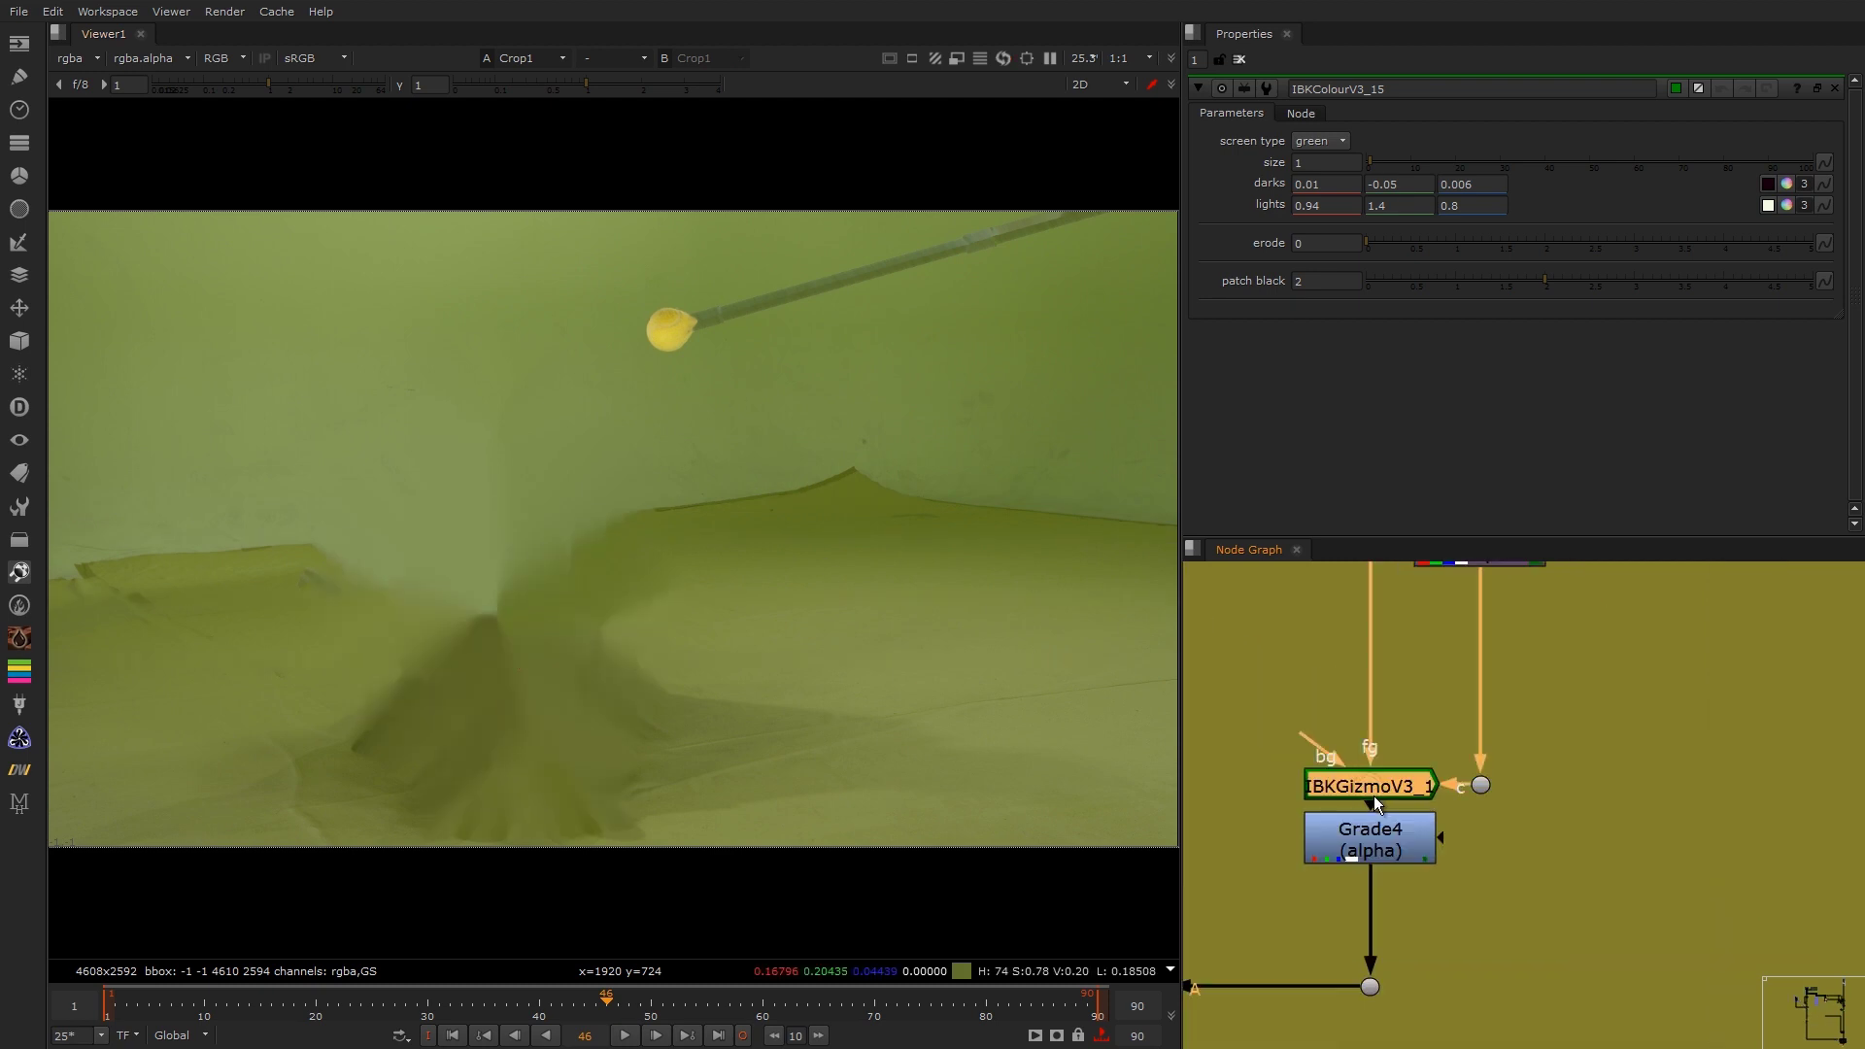
pyautogui.press('1')
pyautogui.press('a')
pyautogui.scroll(4, 469, 515)
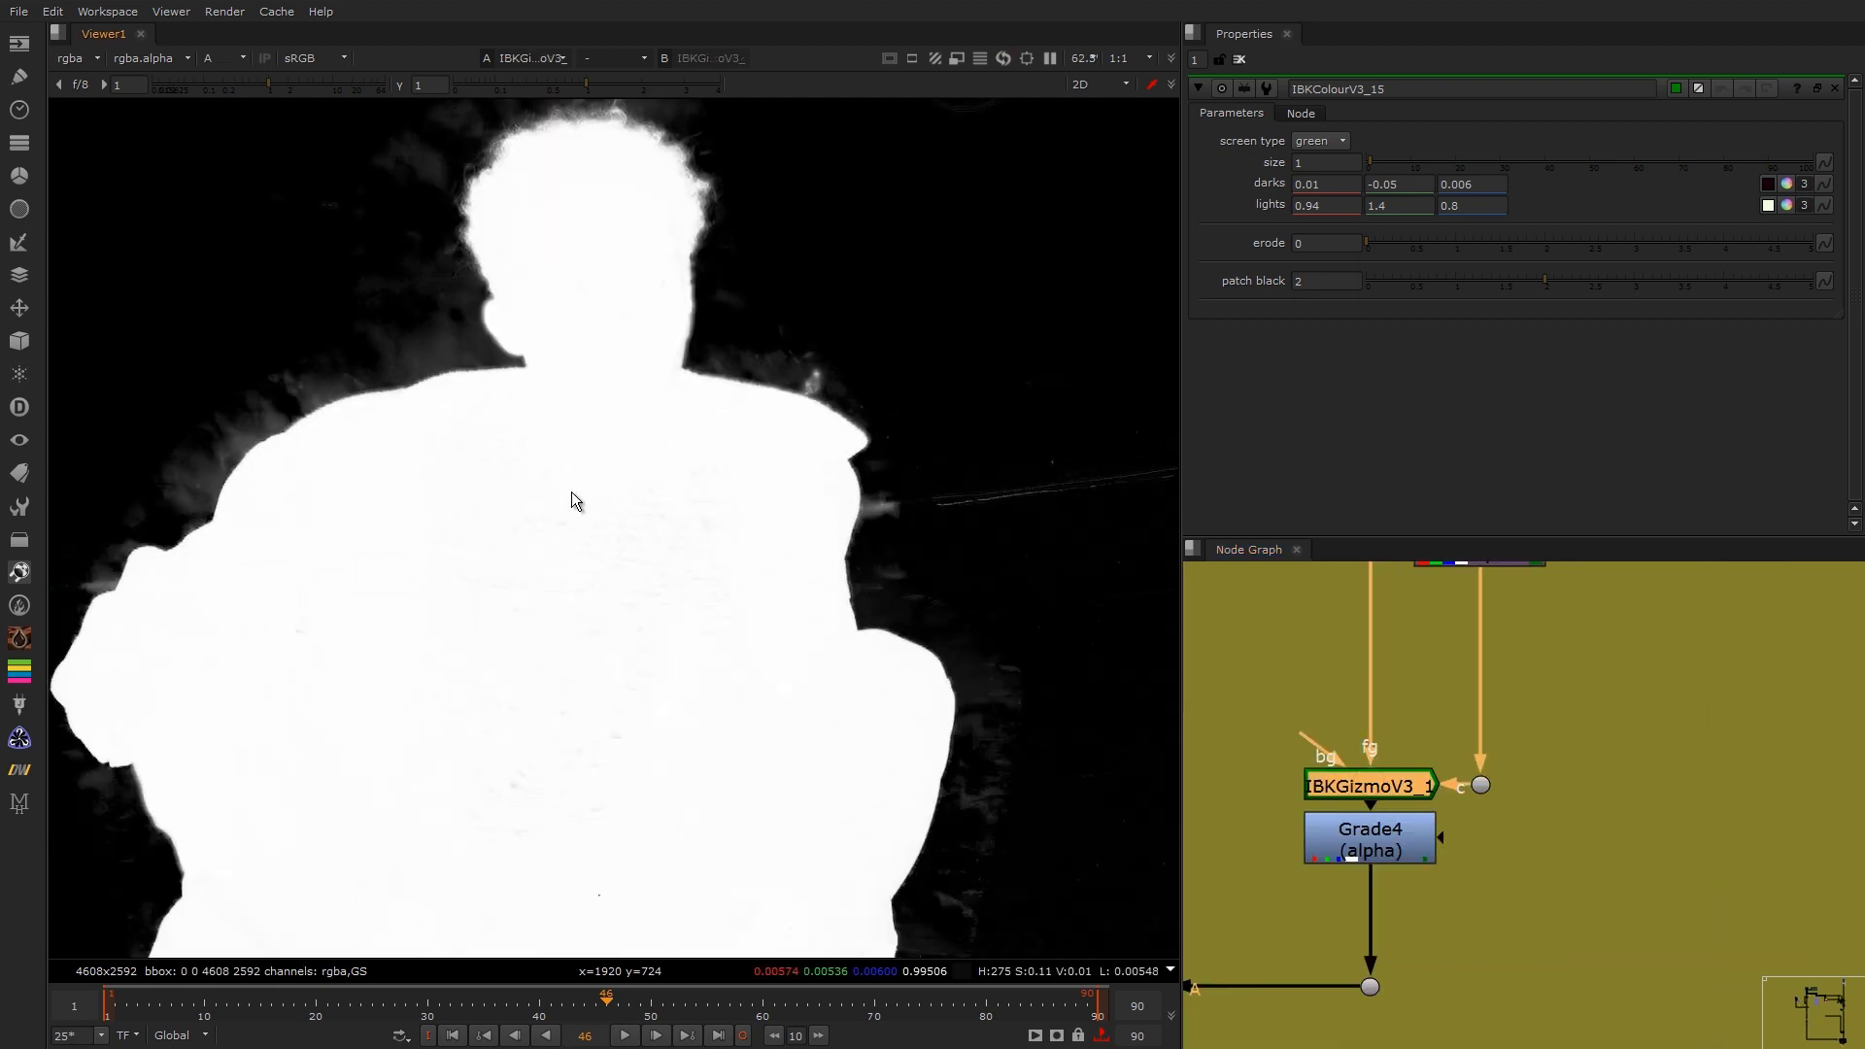
pyautogui.moveTo(572, 492); pyautogui.dragTo(630, 495, button='middle')
pyautogui.scroll(-2, 636, 498)
pyautogui.moveTo(1415, 776); pyautogui.dragTo(1365, 781)
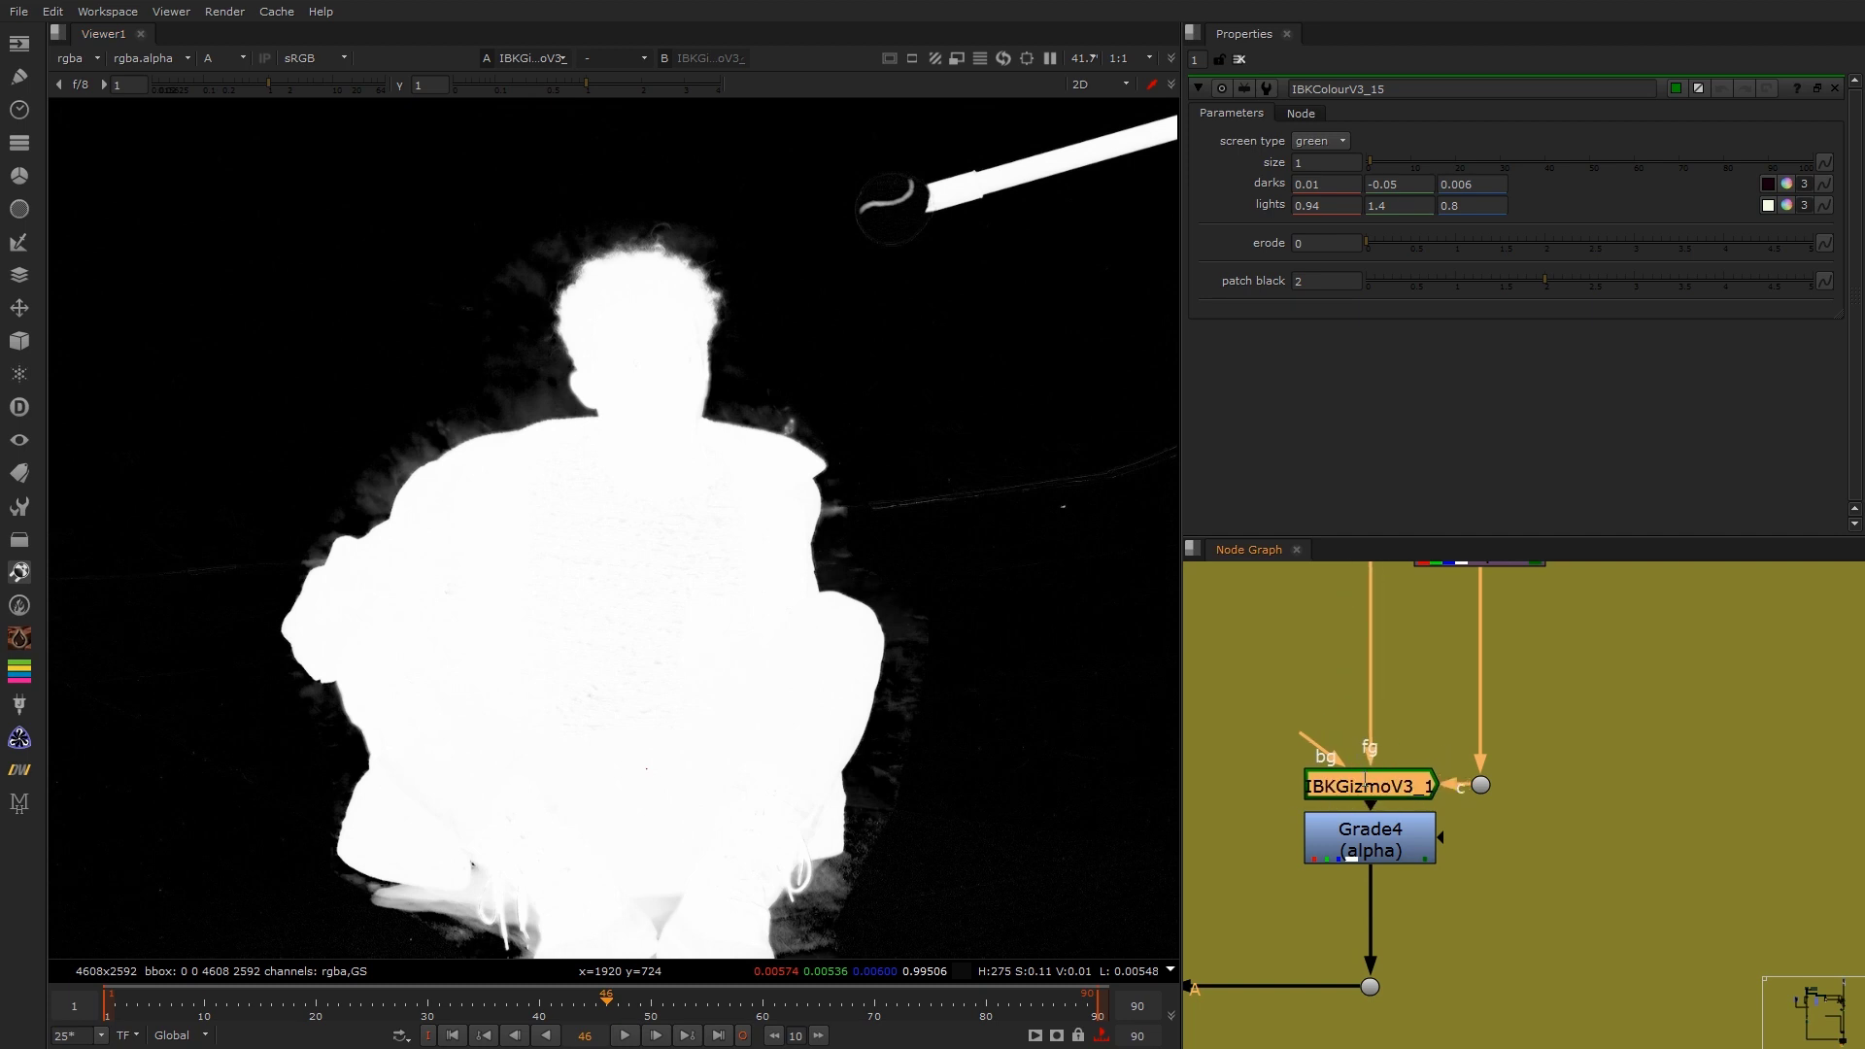
pyautogui.moveTo(1369, 787); pyautogui.dragTo(1516, 802, button='middle')
pyautogui.click(1337, 701)
pyautogui.press('Tab')
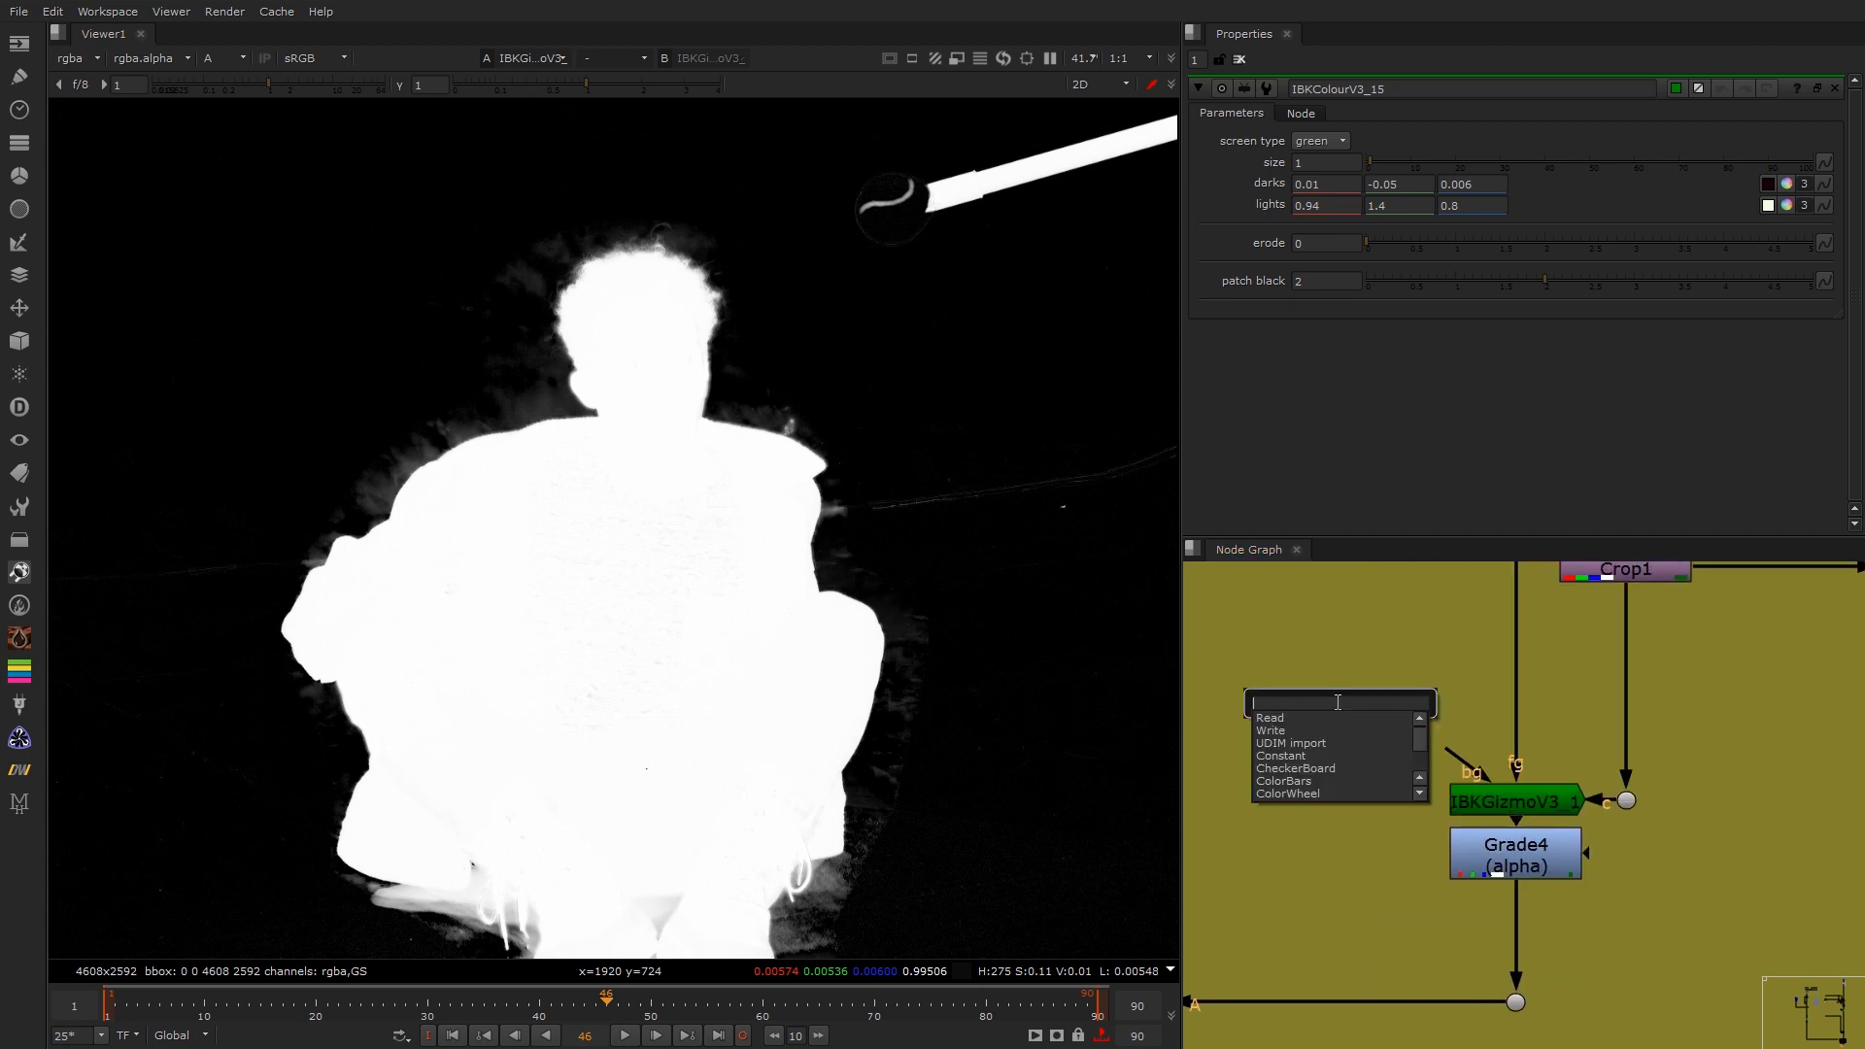
pyautogui.write('ibl')
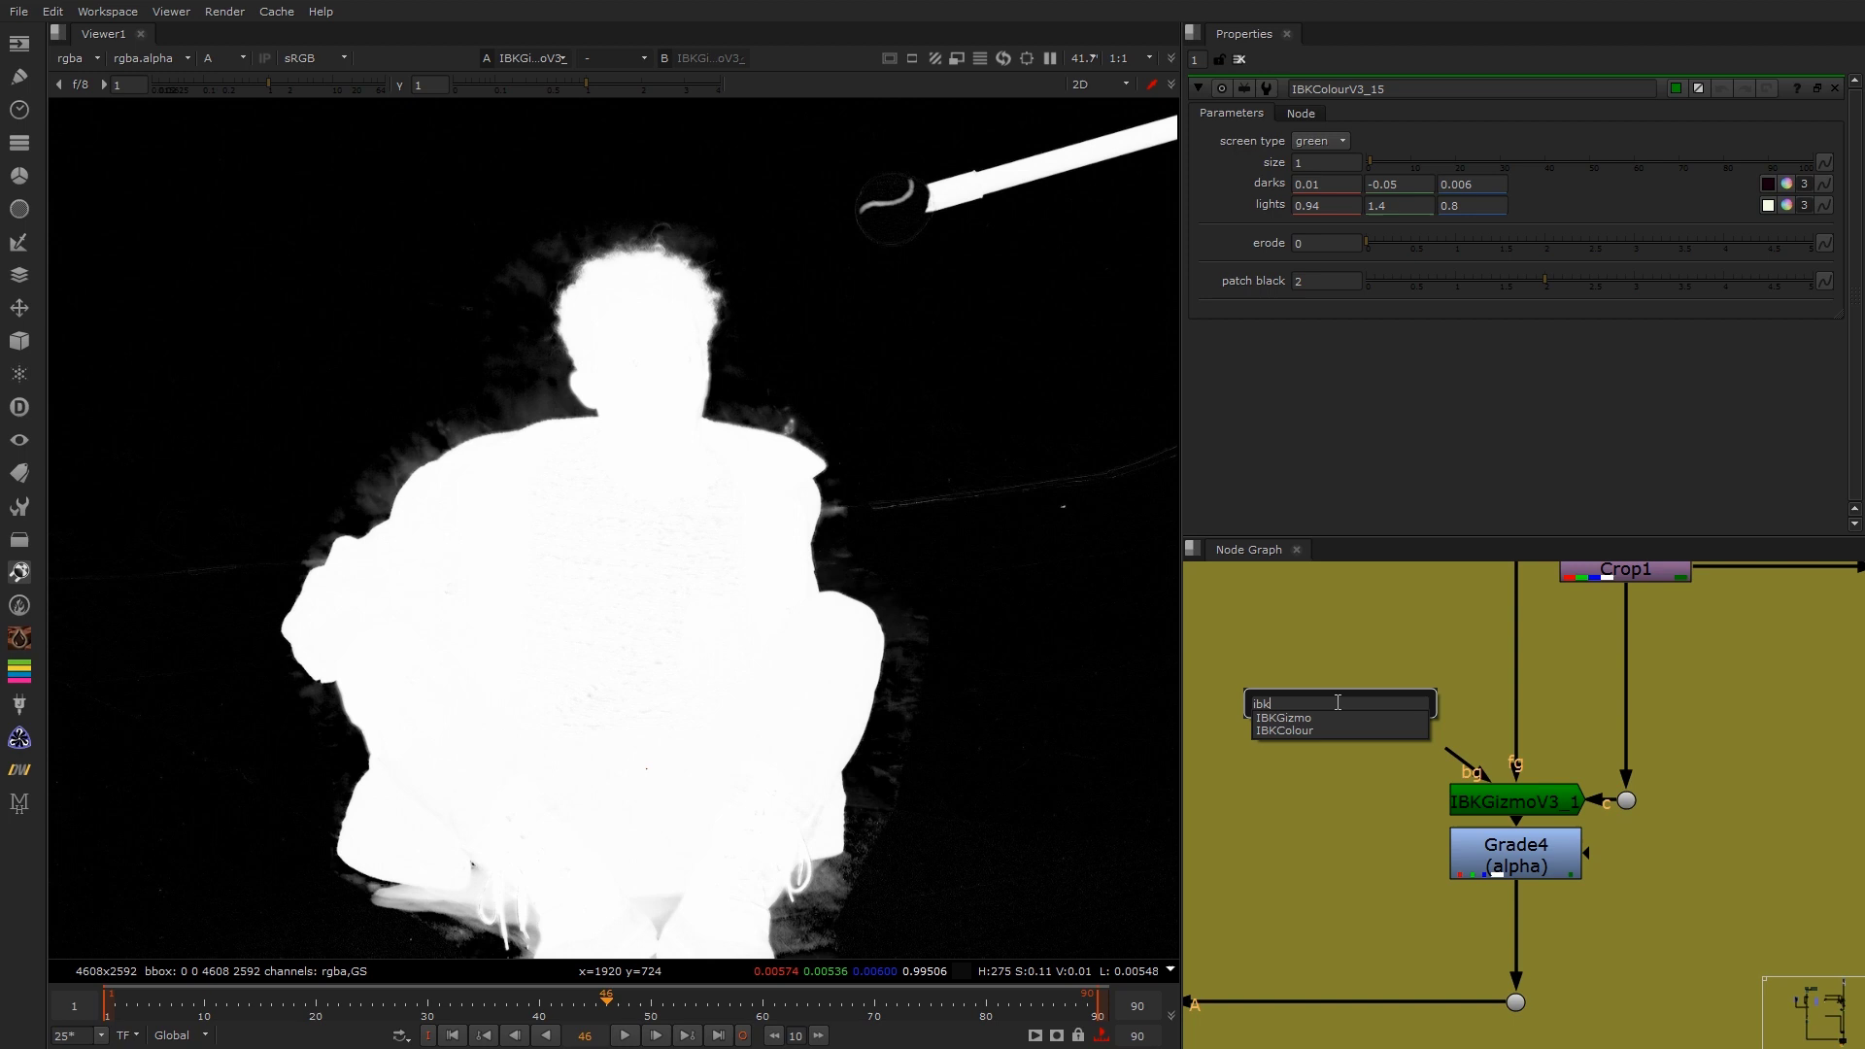
pyautogui.click(1519, 801)
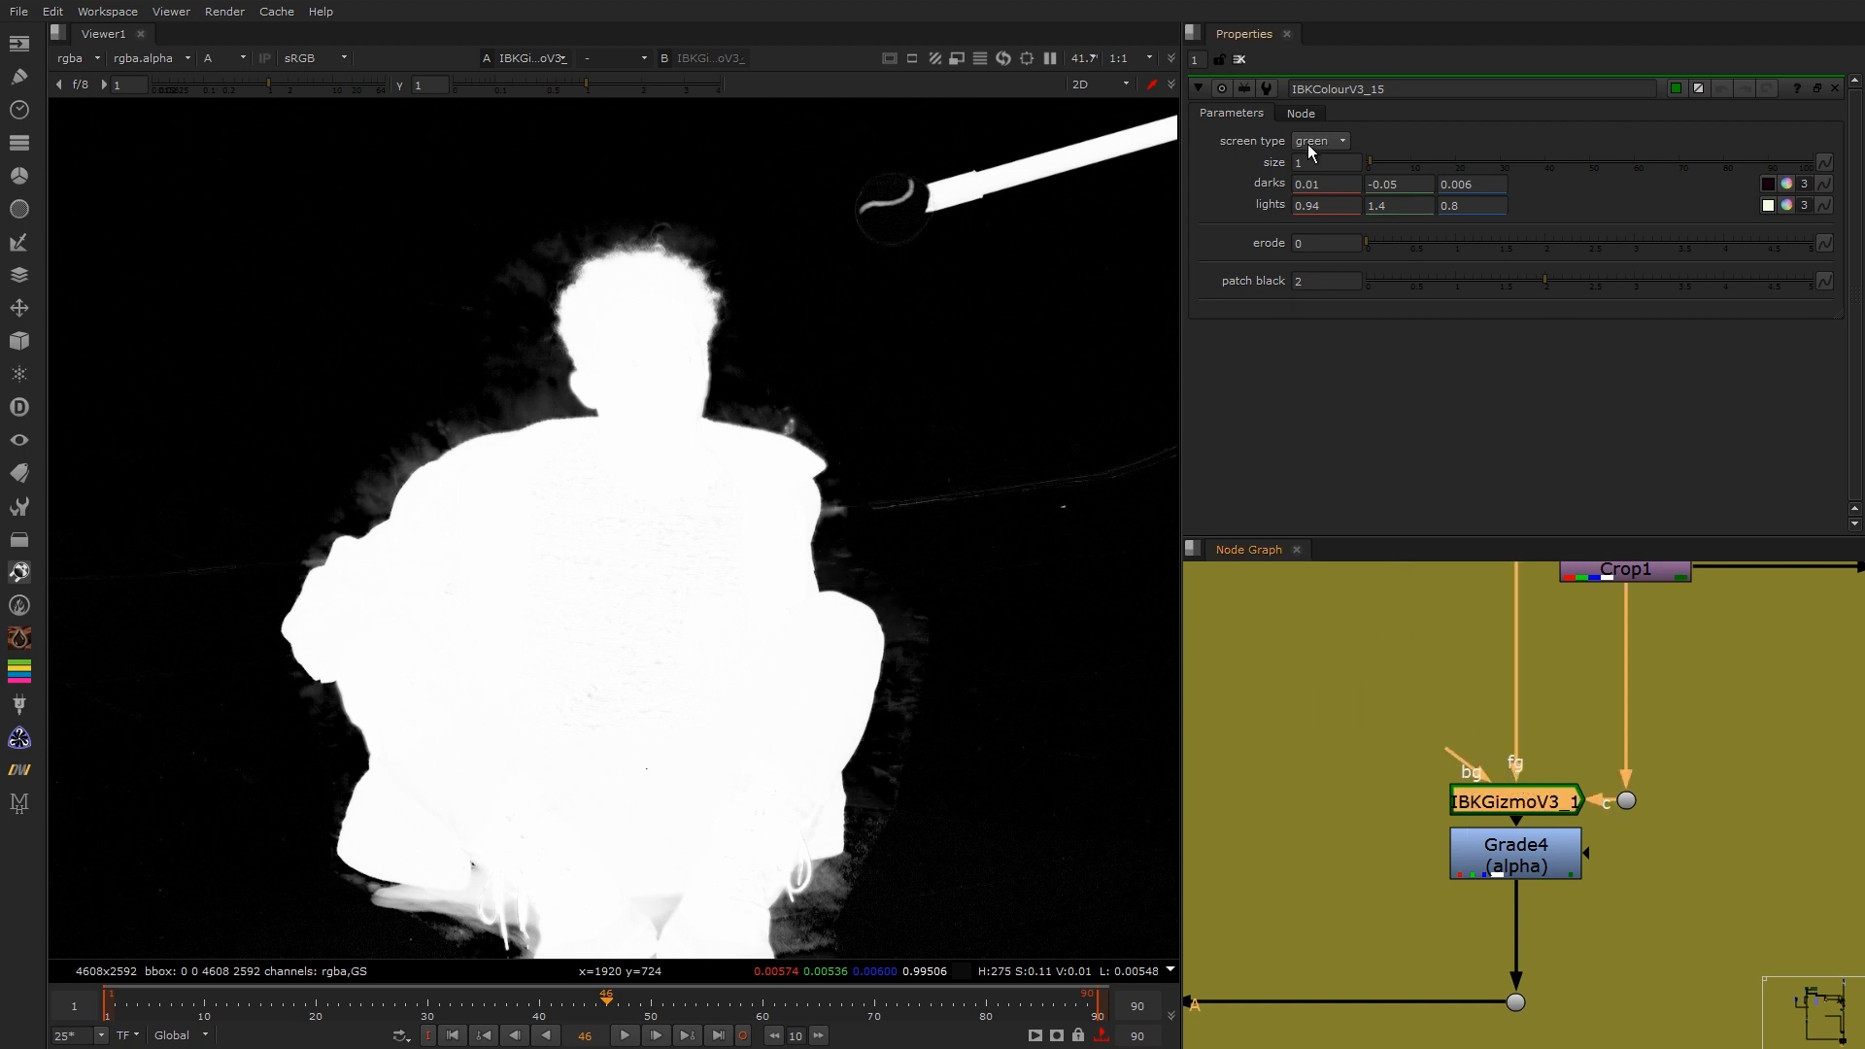
# Step: Open IBKGizmoV3_1's settings and switch luminance match on and off to compare the key, leaving it off
pyautogui.doubleClick(1519, 807)
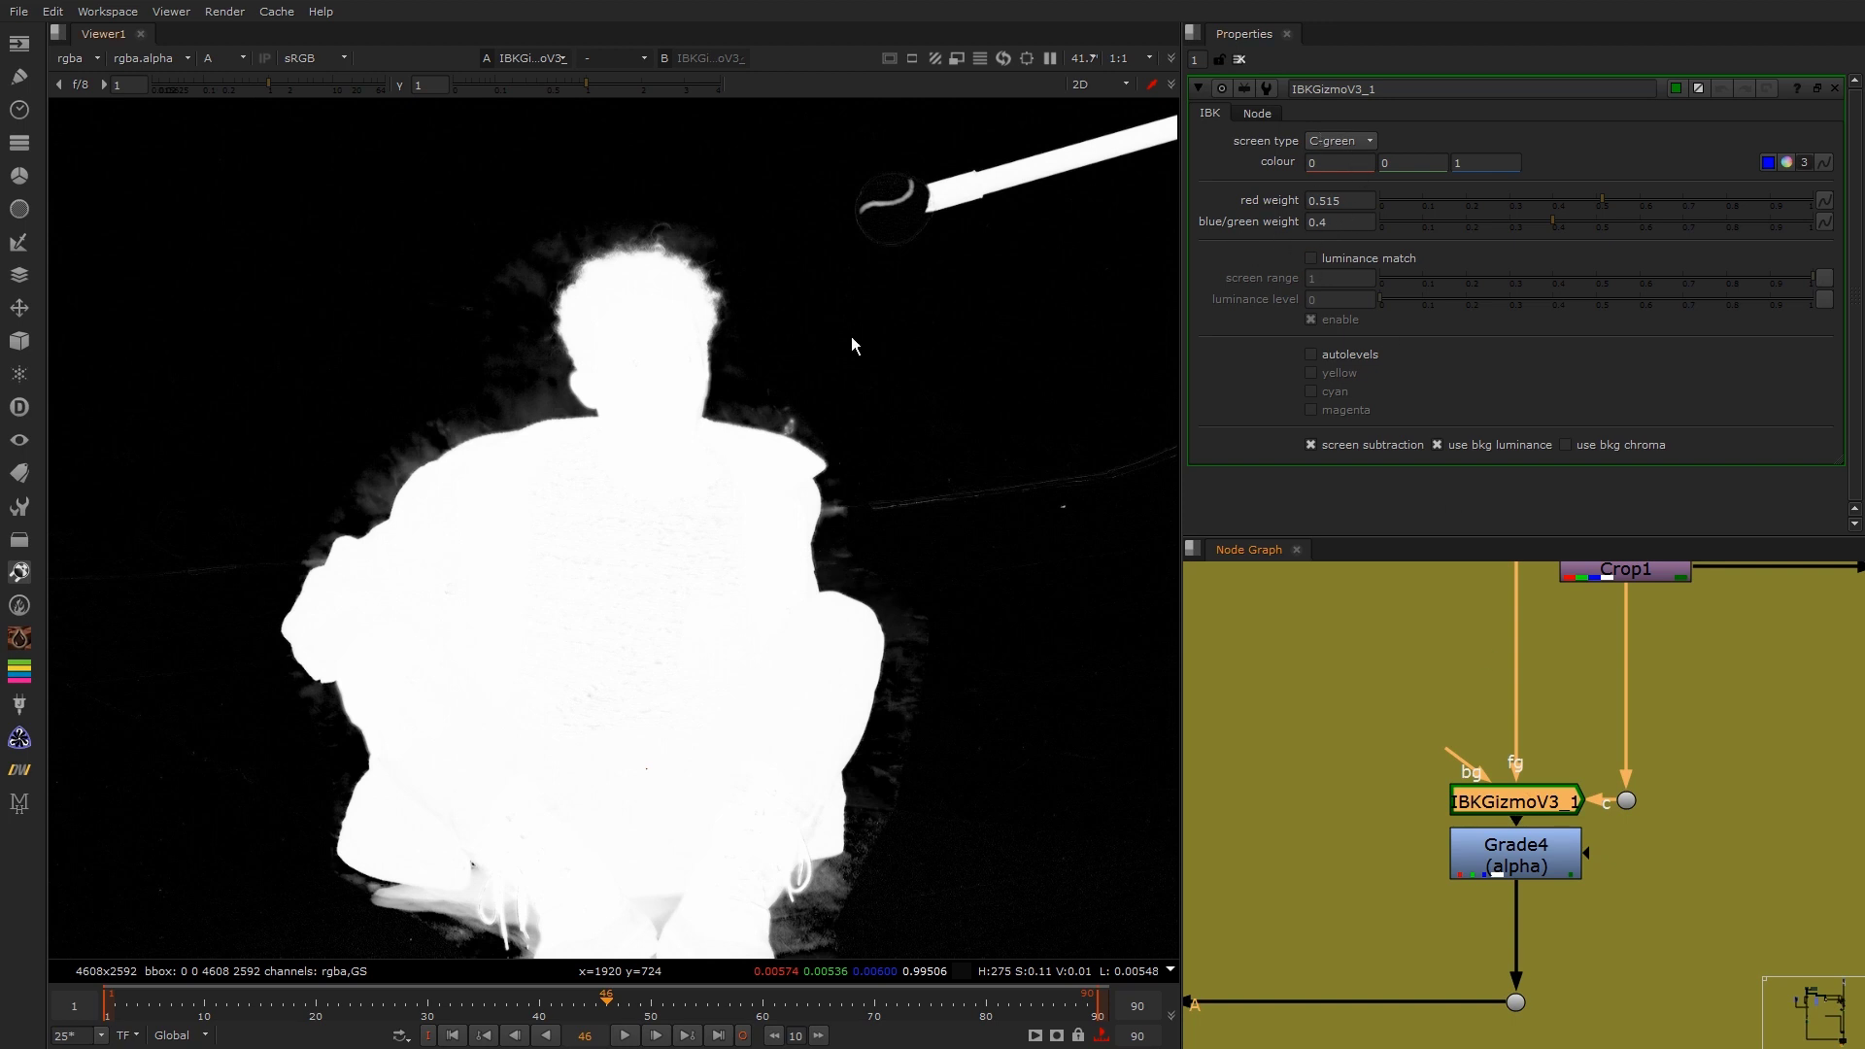
pyautogui.moveTo(1435, 725); pyautogui.dragTo(1429, 684, button='middle')
pyautogui.click(1385, 640)
pyautogui.click(1332, 259)
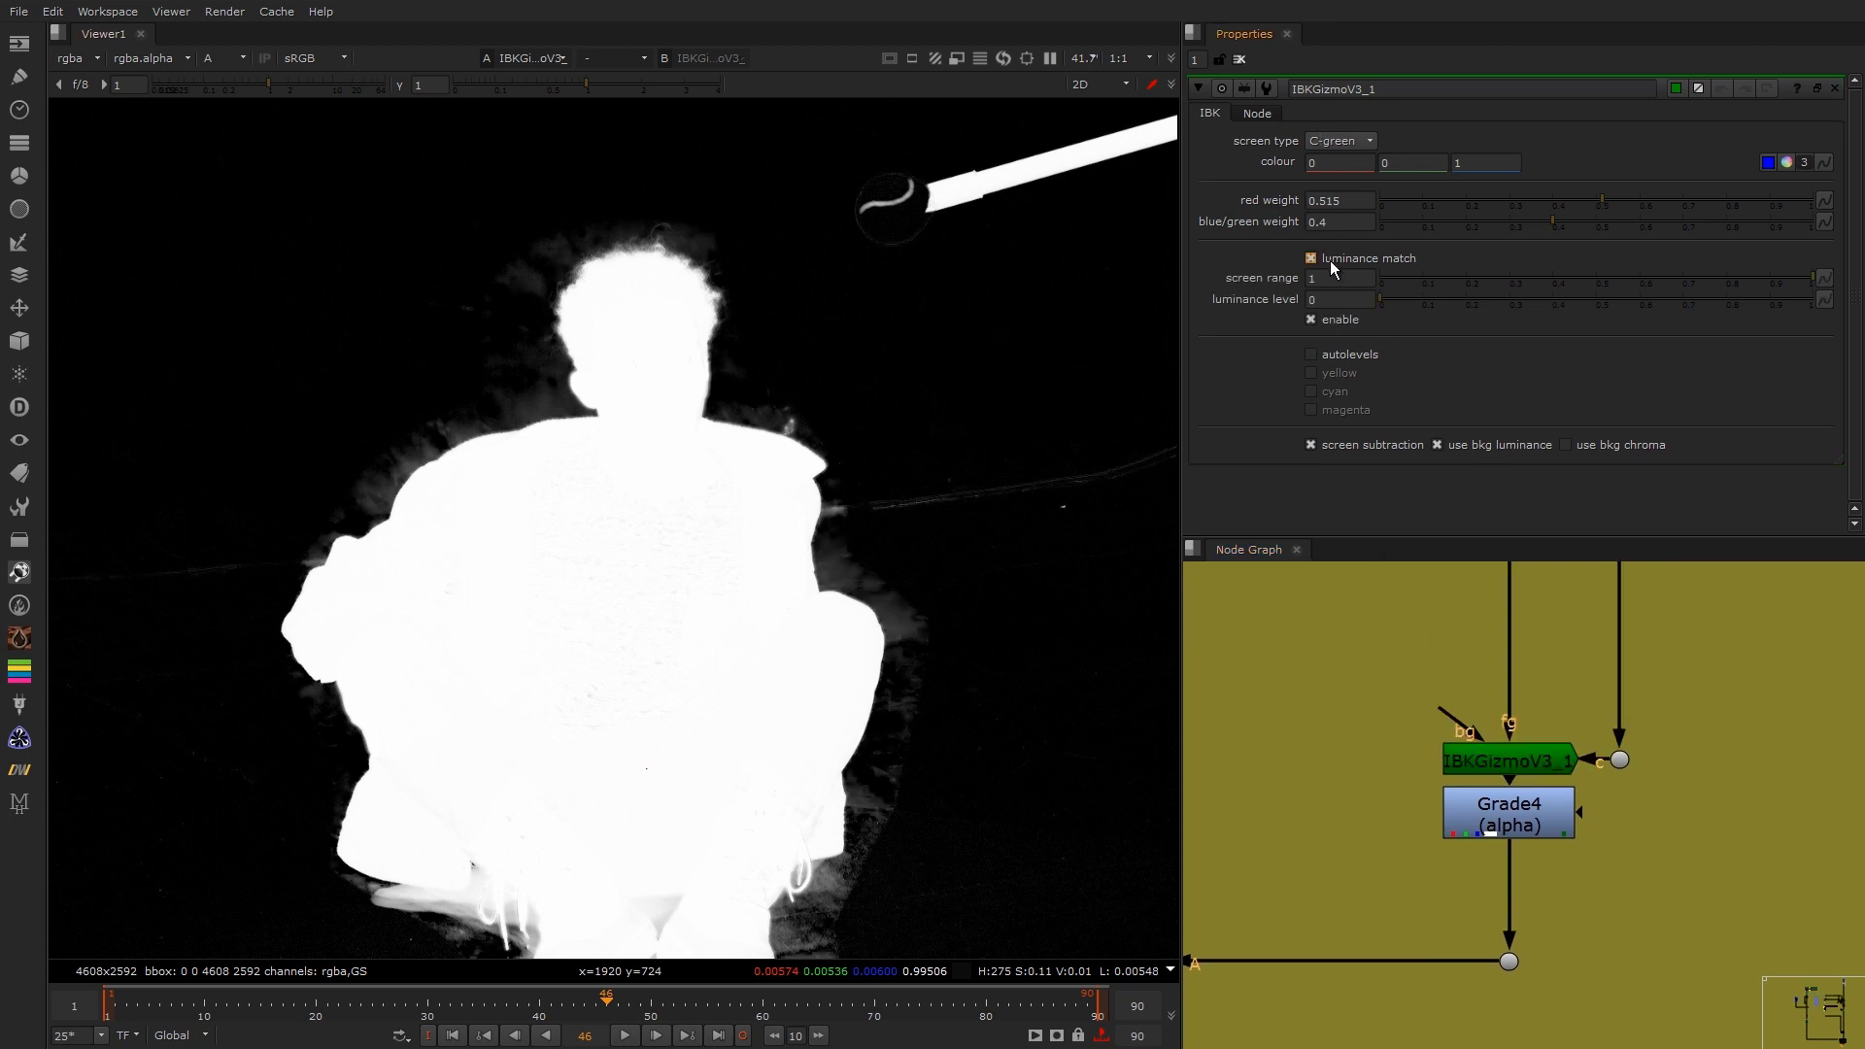
pyautogui.click(1335, 258)
pyautogui.click(1337, 259)
pyautogui.click(1341, 259)
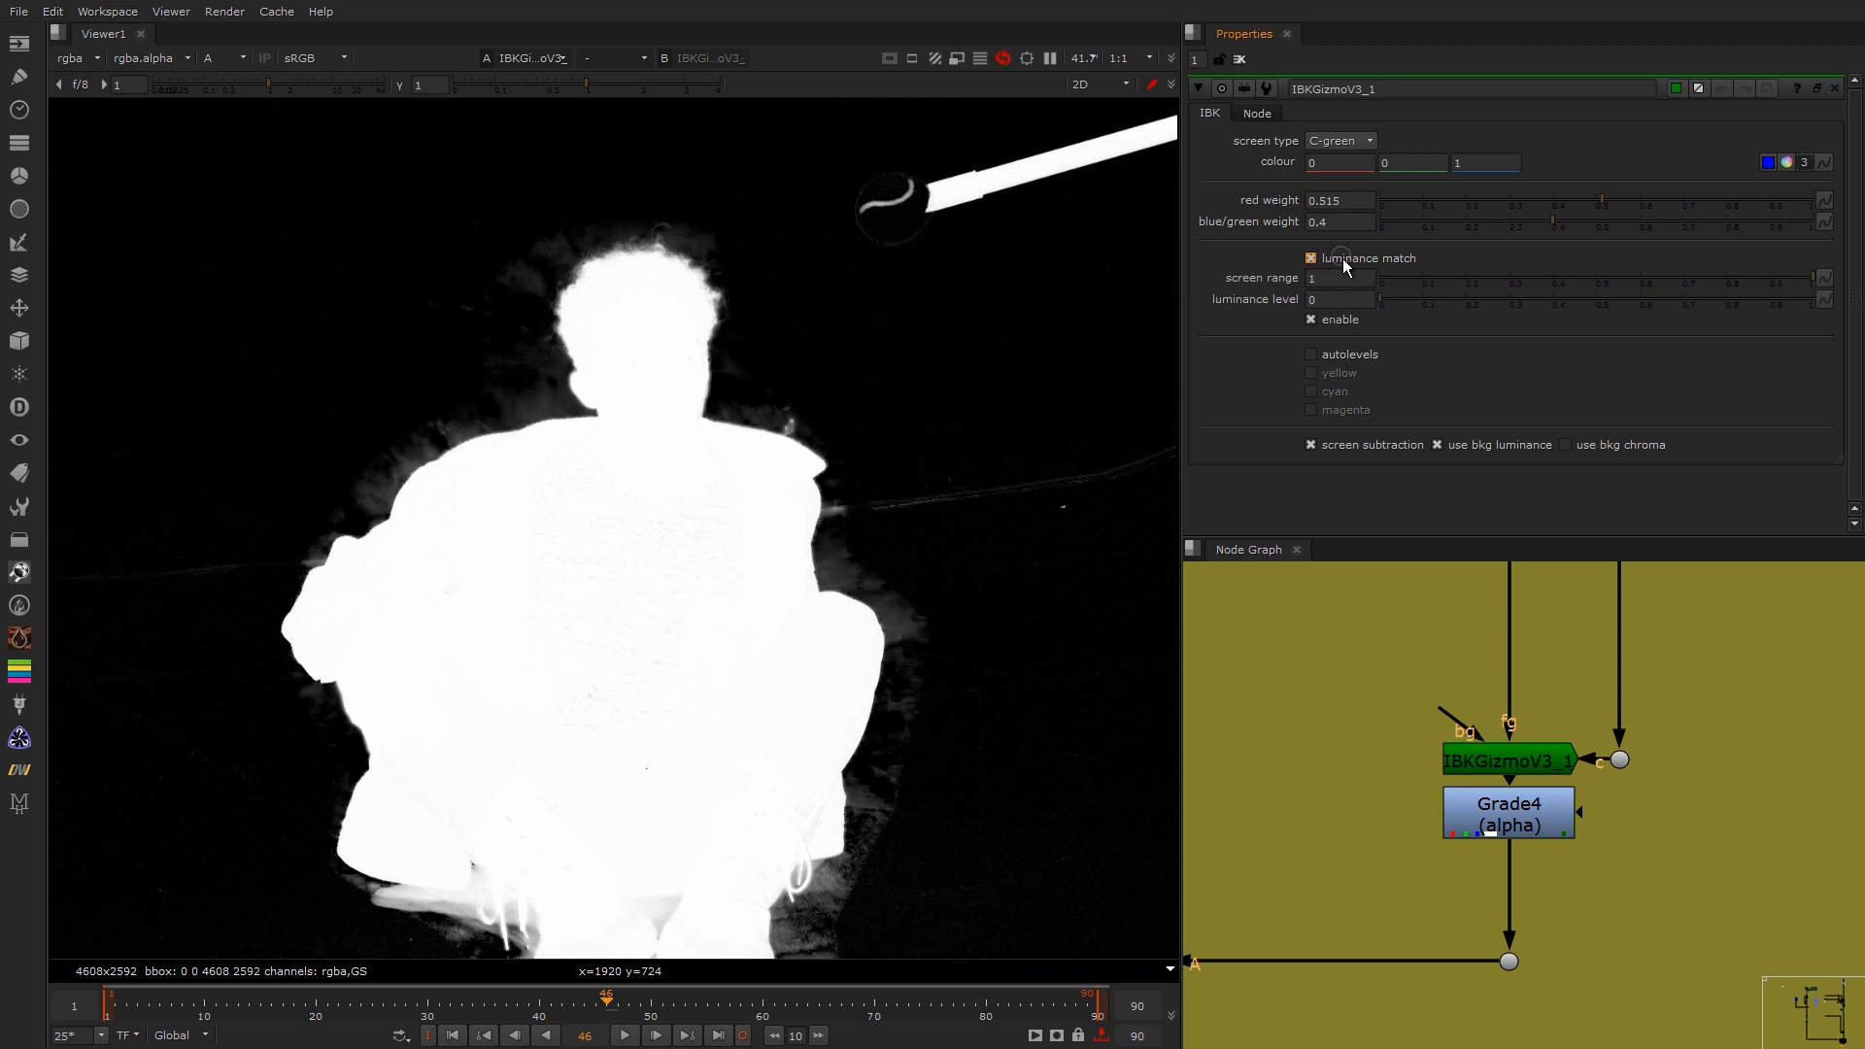
pyautogui.click(1343, 254)
pyautogui.click(1346, 256)
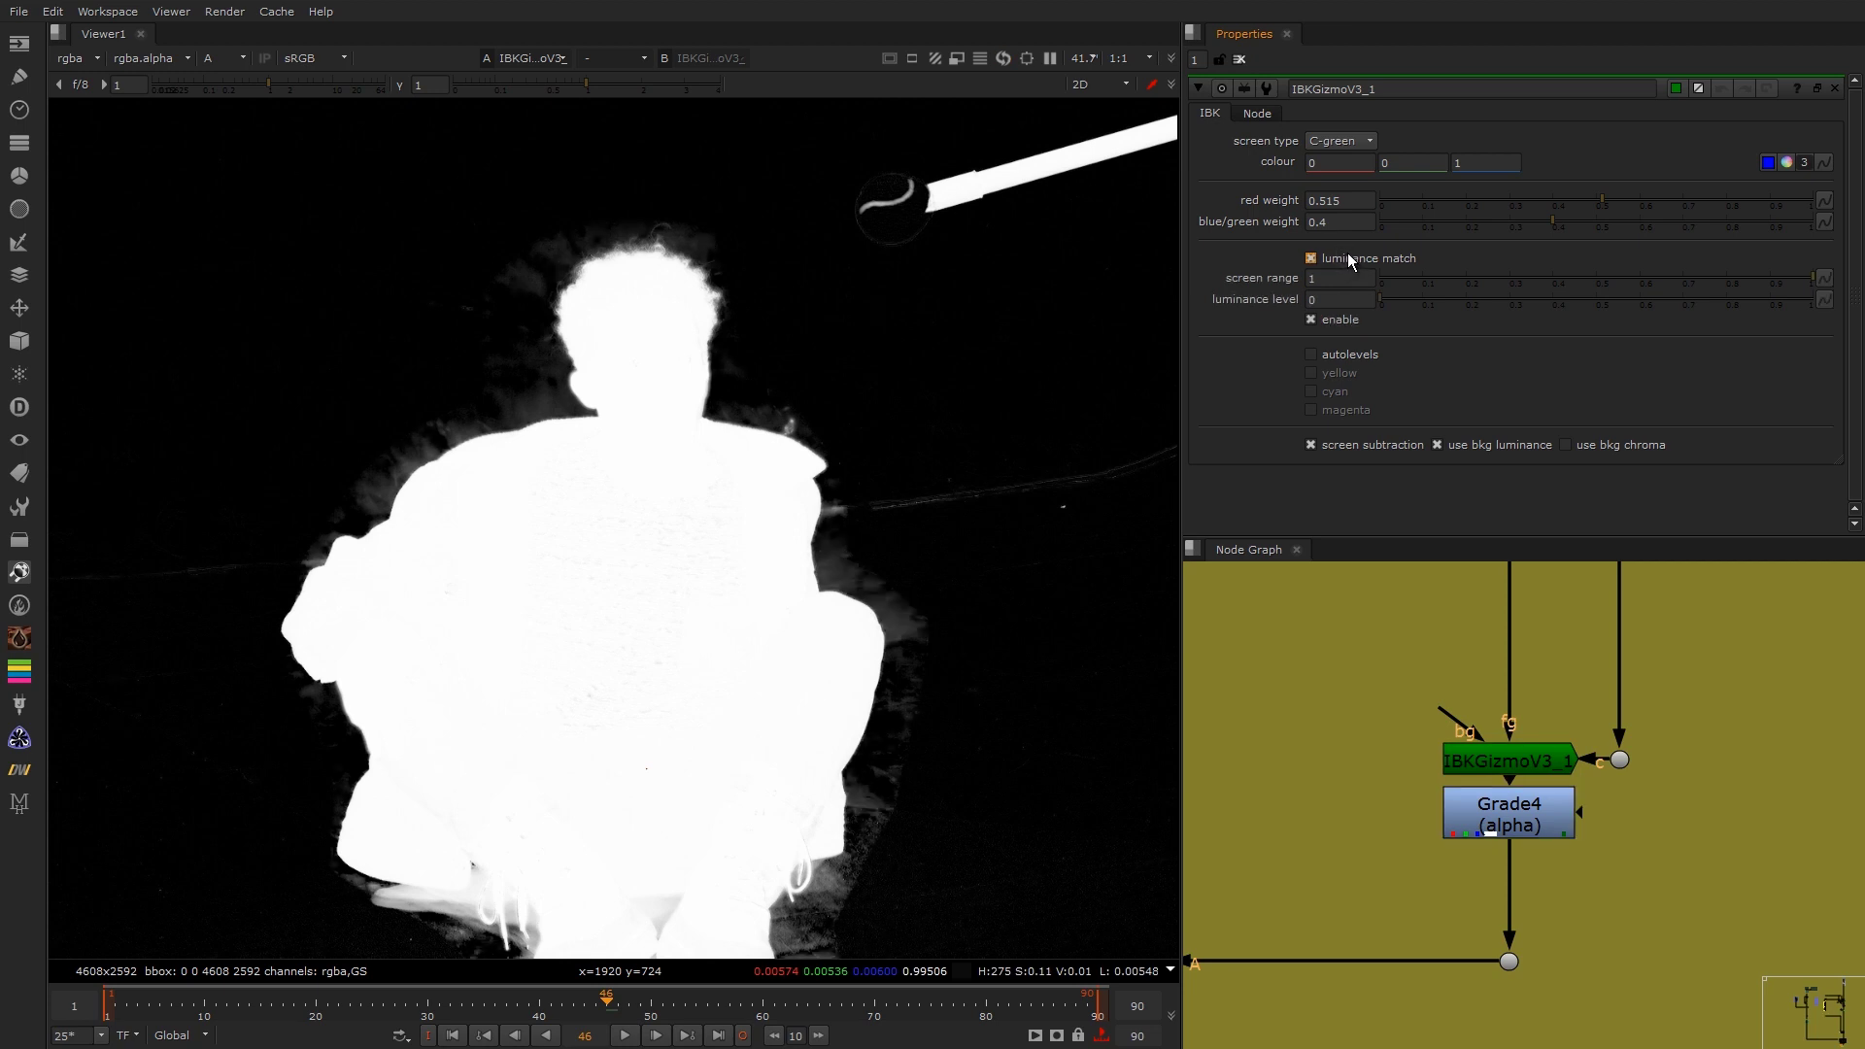
pyautogui.click(1348, 253)
# Step: View Grade4's output and toggle the node off and on to compare the hair edge close up
pyautogui.keyDown('alt'); pyautogui.moveTo(1554, 714); pyautogui.dragTo(1553, 661); pyautogui.keyUp('alt')
pyautogui.click(1520, 766)
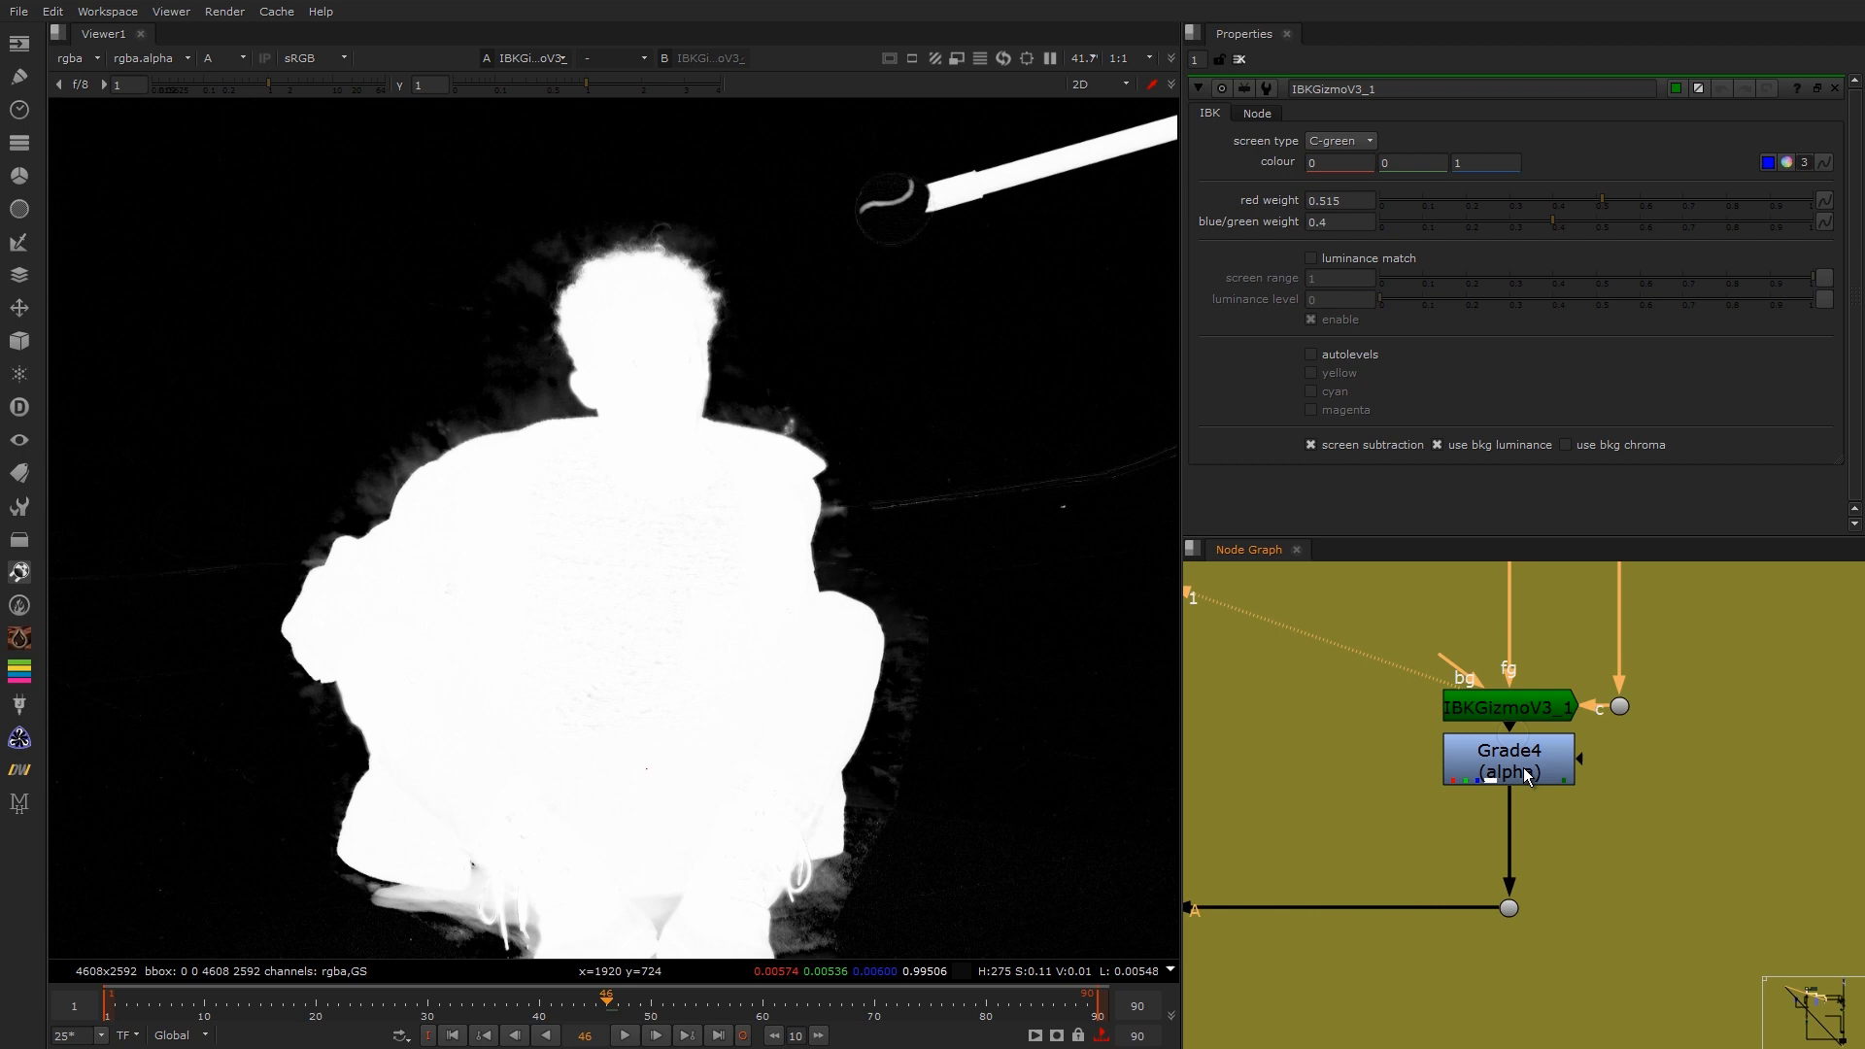
pyautogui.press('1')
pyautogui.press('d')
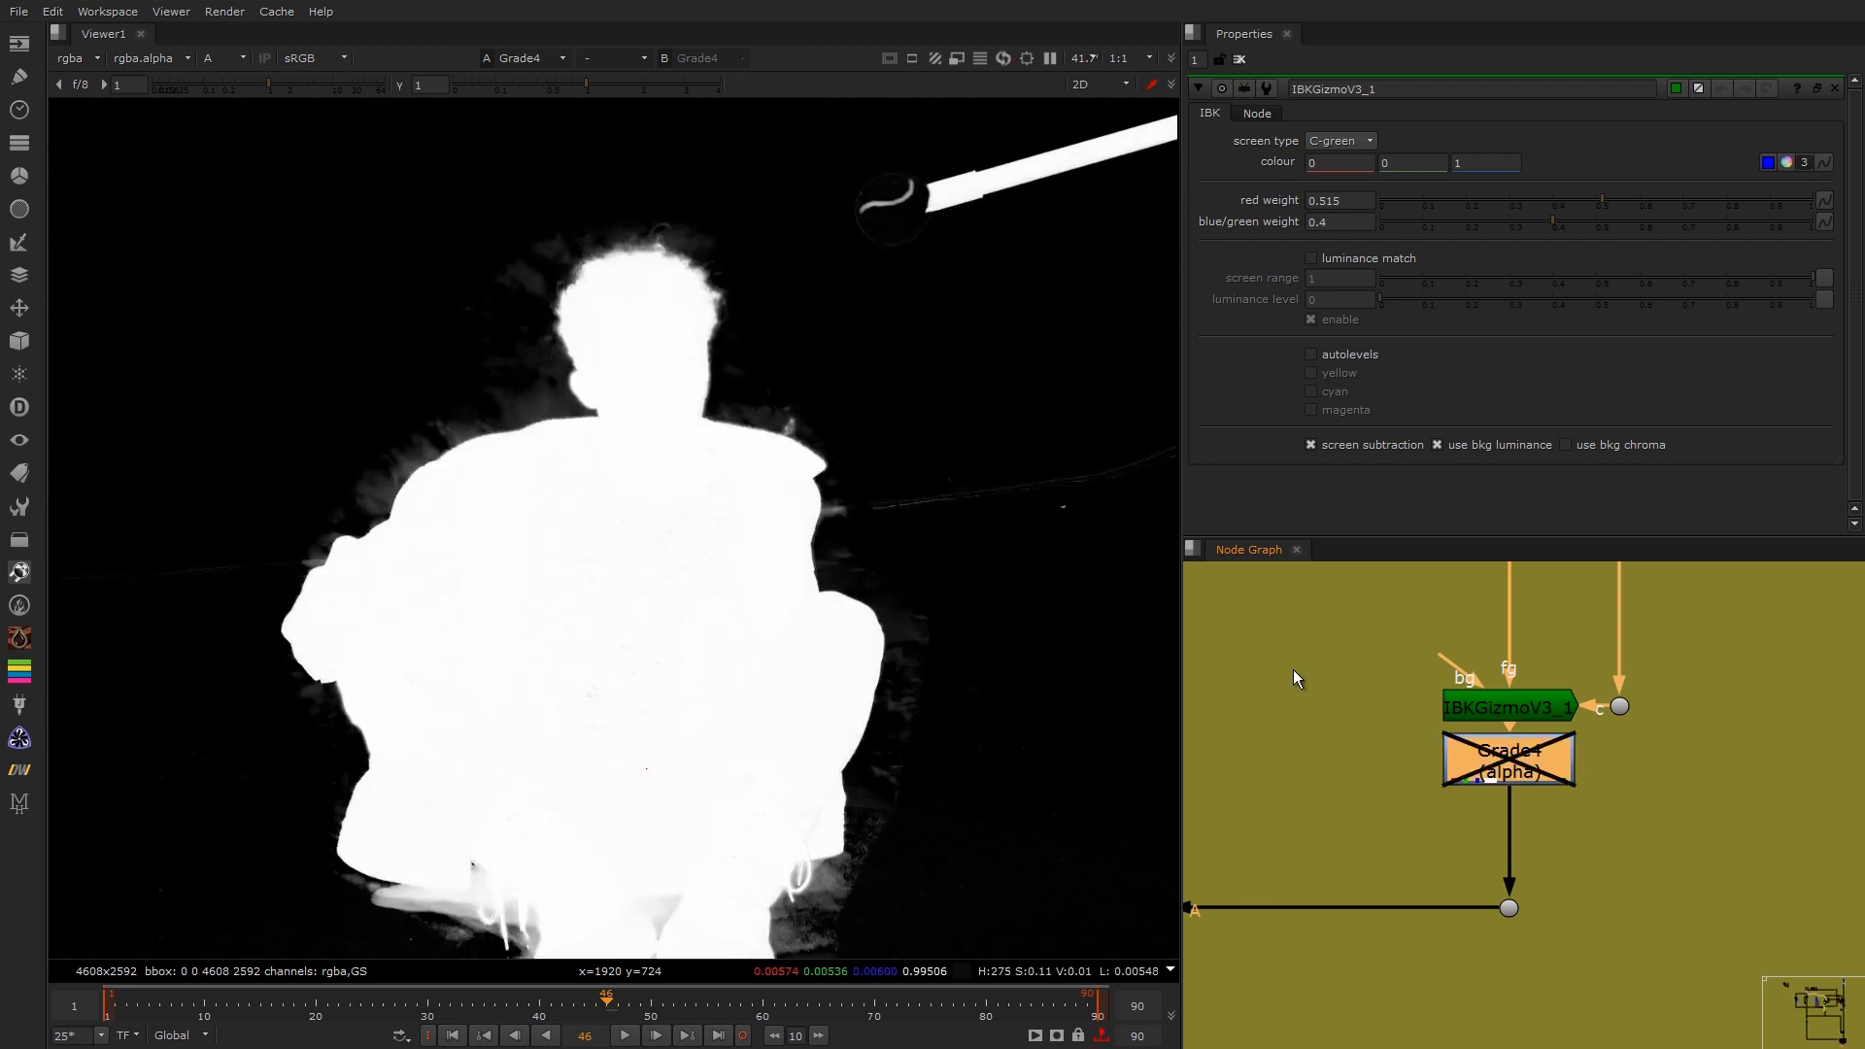
pyautogui.press('d')
pyautogui.keyDown('alt'); pyautogui.moveTo(587, 192); pyautogui.dragTo(830, 436, button='middle'); pyautogui.keyUp('alt')
pyautogui.press('d')
pyautogui.press('d')
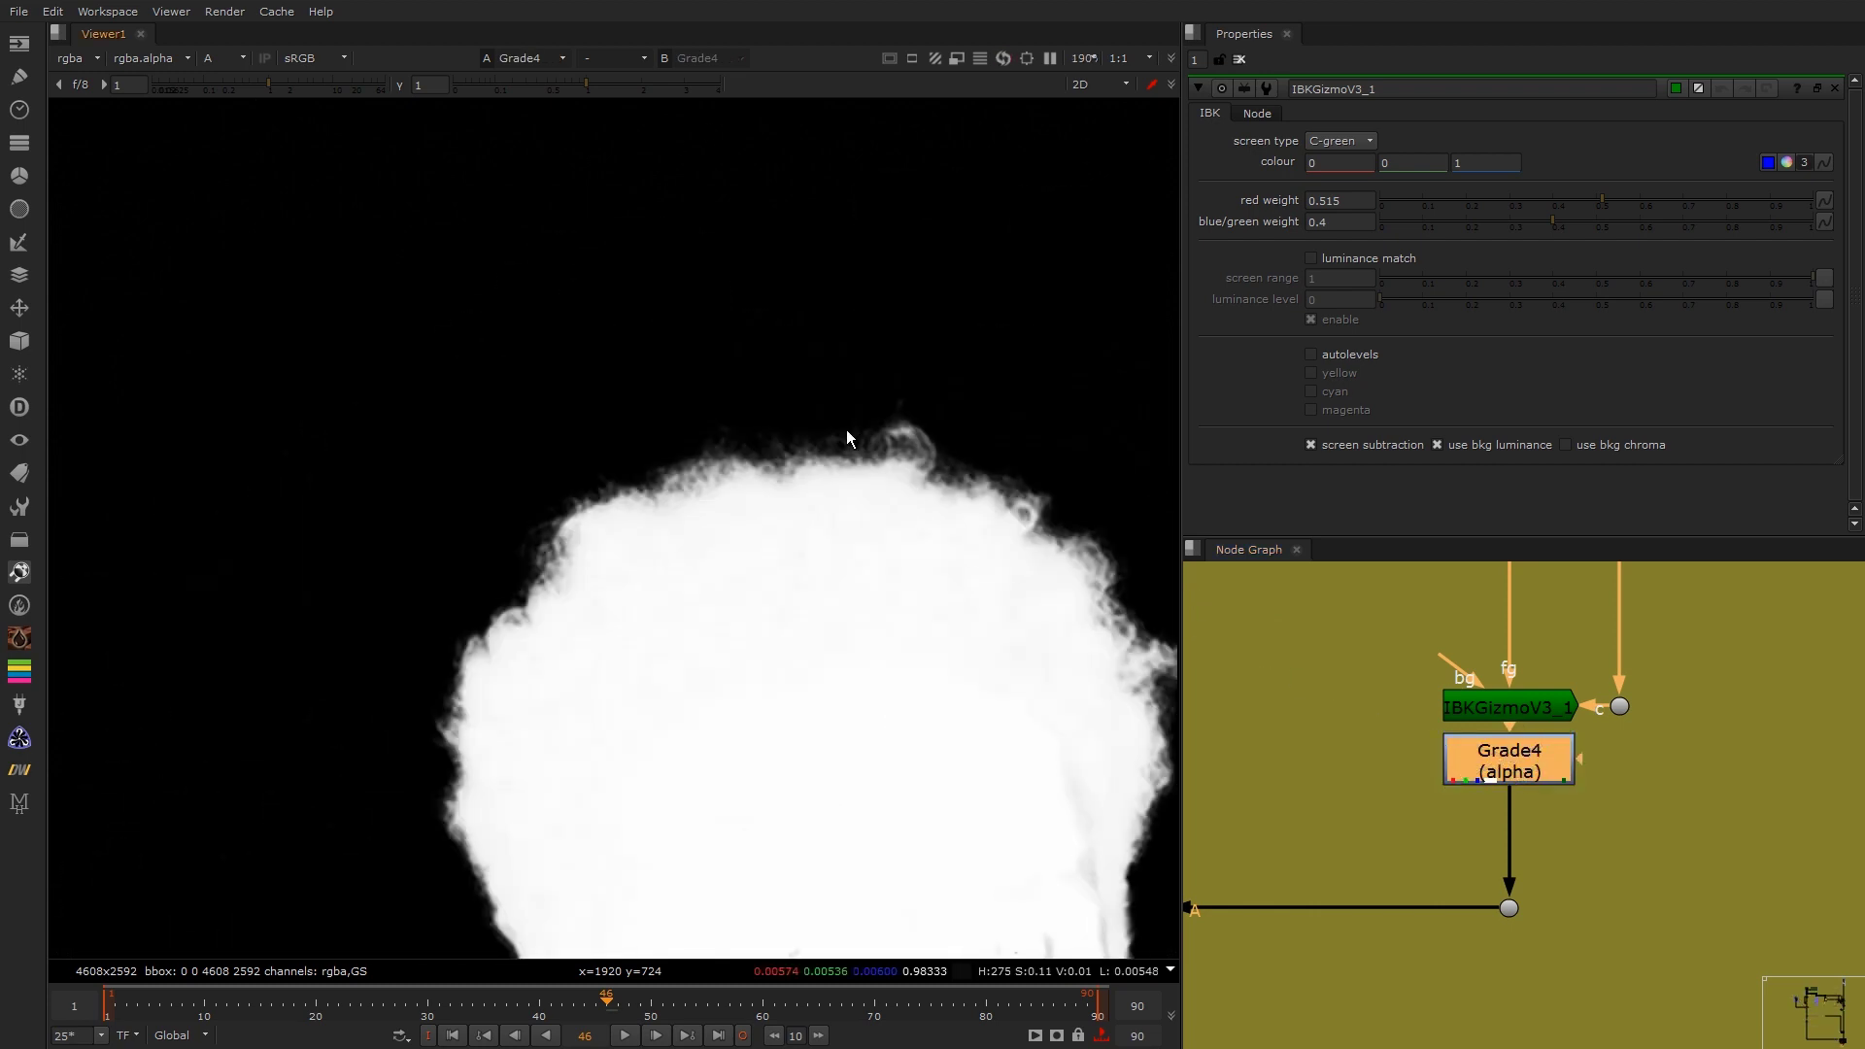
pyautogui.press('d')
pyautogui.press('d')
# Step: Toggle Grade4 off and on at wider views to compare the matte around the whole figure
pyautogui.scroll(-4, 722, 509)
pyautogui.press('d')
pyautogui.press('d')
pyautogui.moveTo(754, 453); pyautogui.dragTo(746, 262, button='middle')
pyautogui.scroll(-4, 777, 452)
pyautogui.press('d')
pyautogui.press('d')
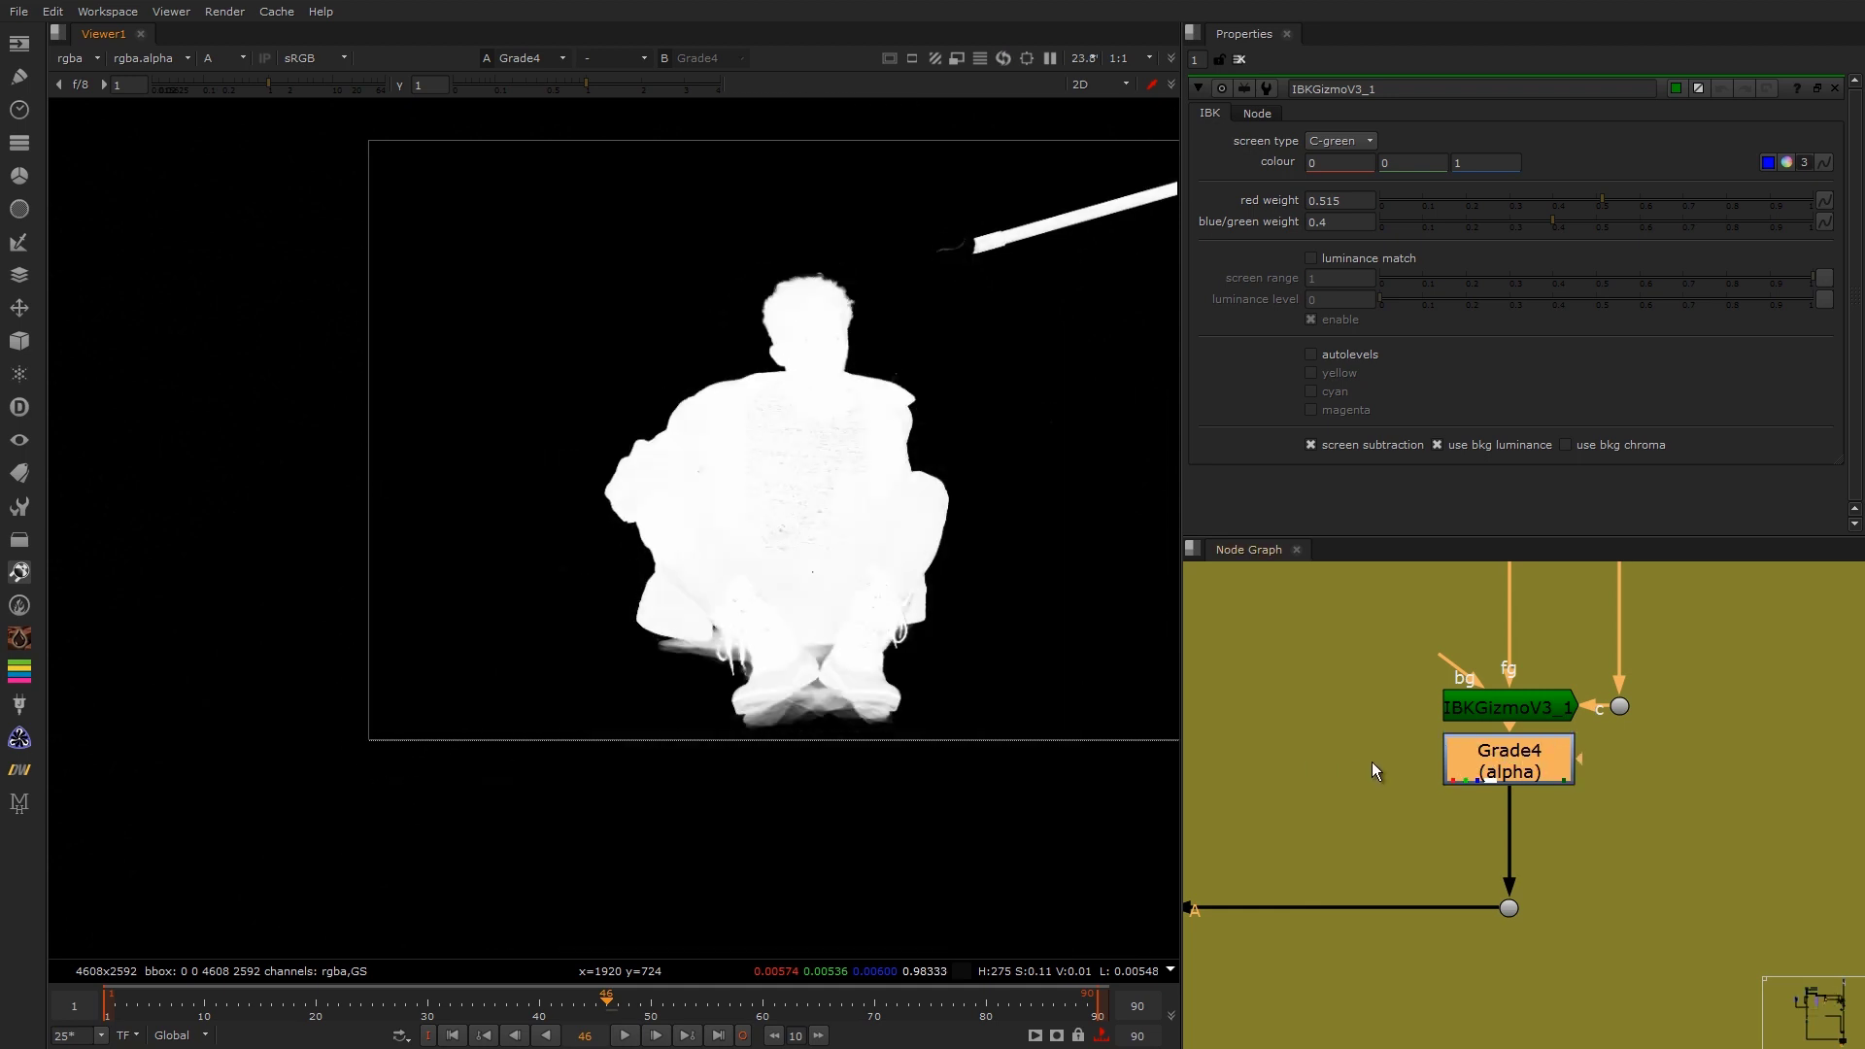
# Step: View Merge32's output and toggle the node off and on to compare the hair edge of the matte up close
pyautogui.scroll(-2, 1479, 705)
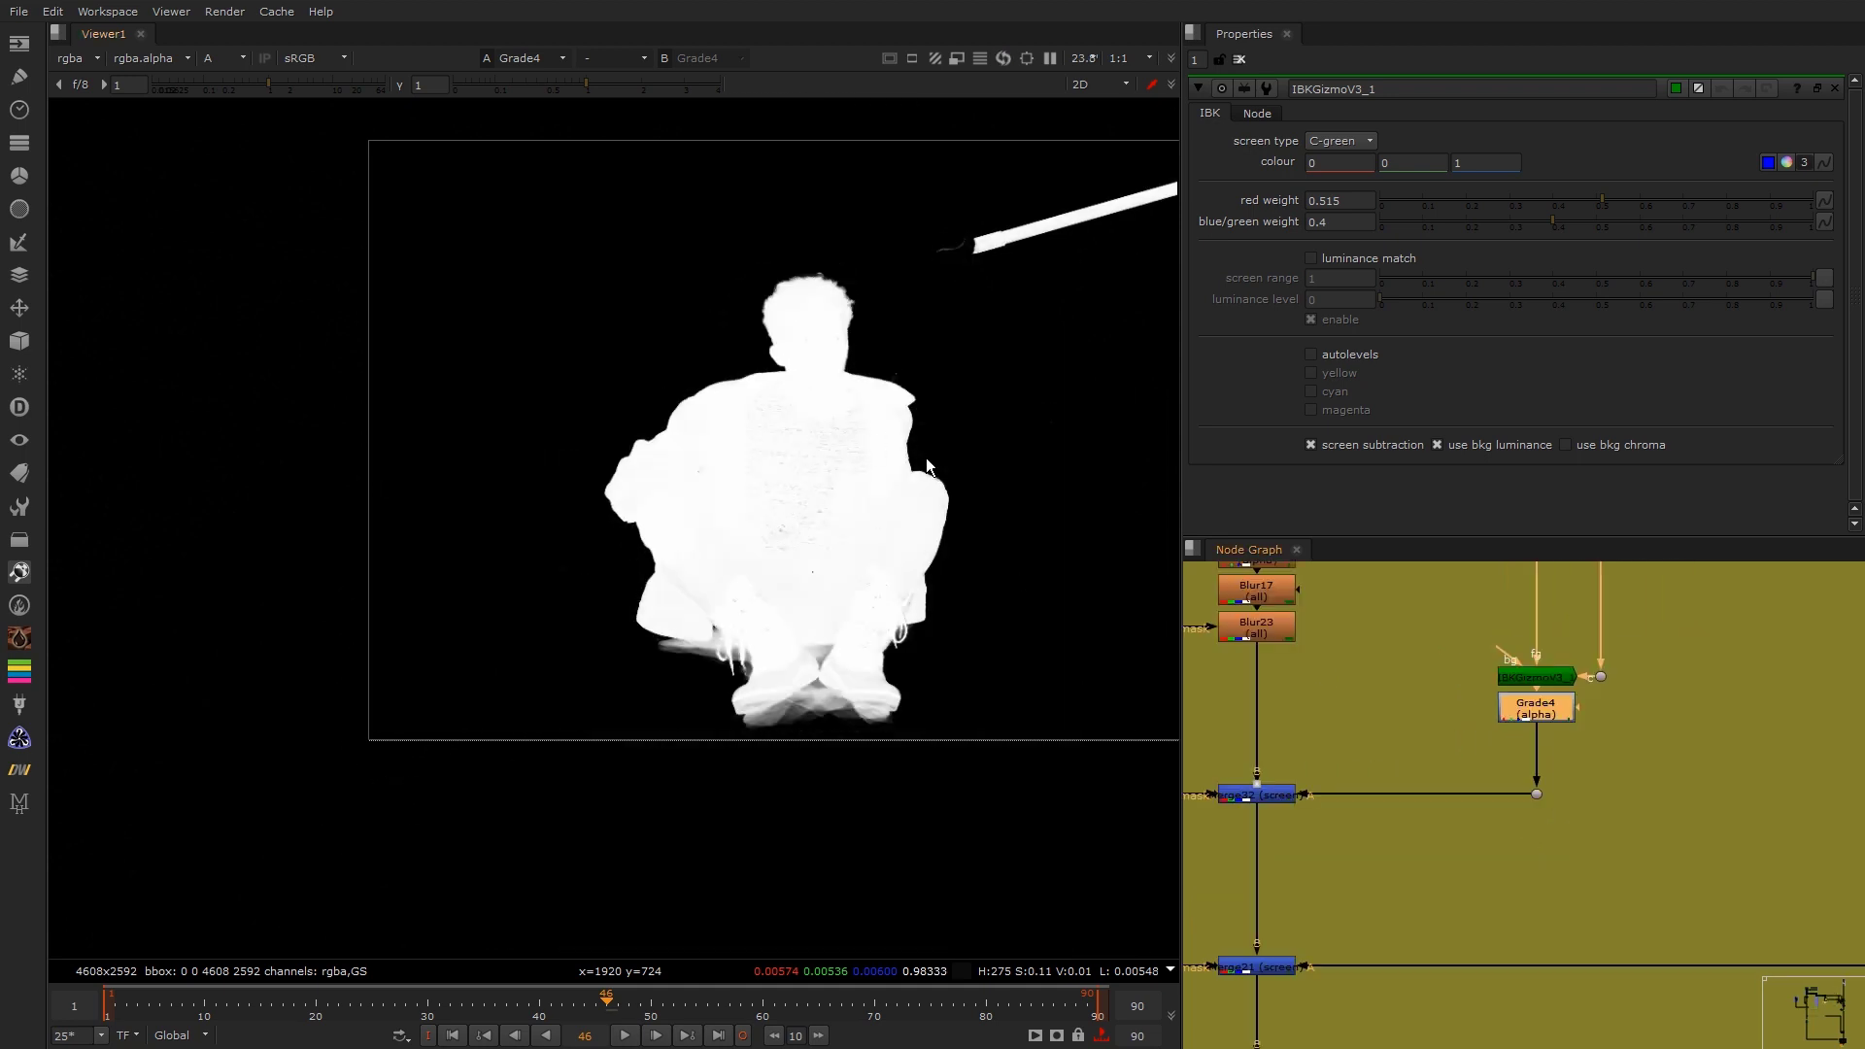
pyautogui.moveTo(1269, 703); pyautogui.dragTo(1402, 702, button='middle')
pyautogui.moveTo(1509, 688); pyautogui.dragTo(1301, 871)
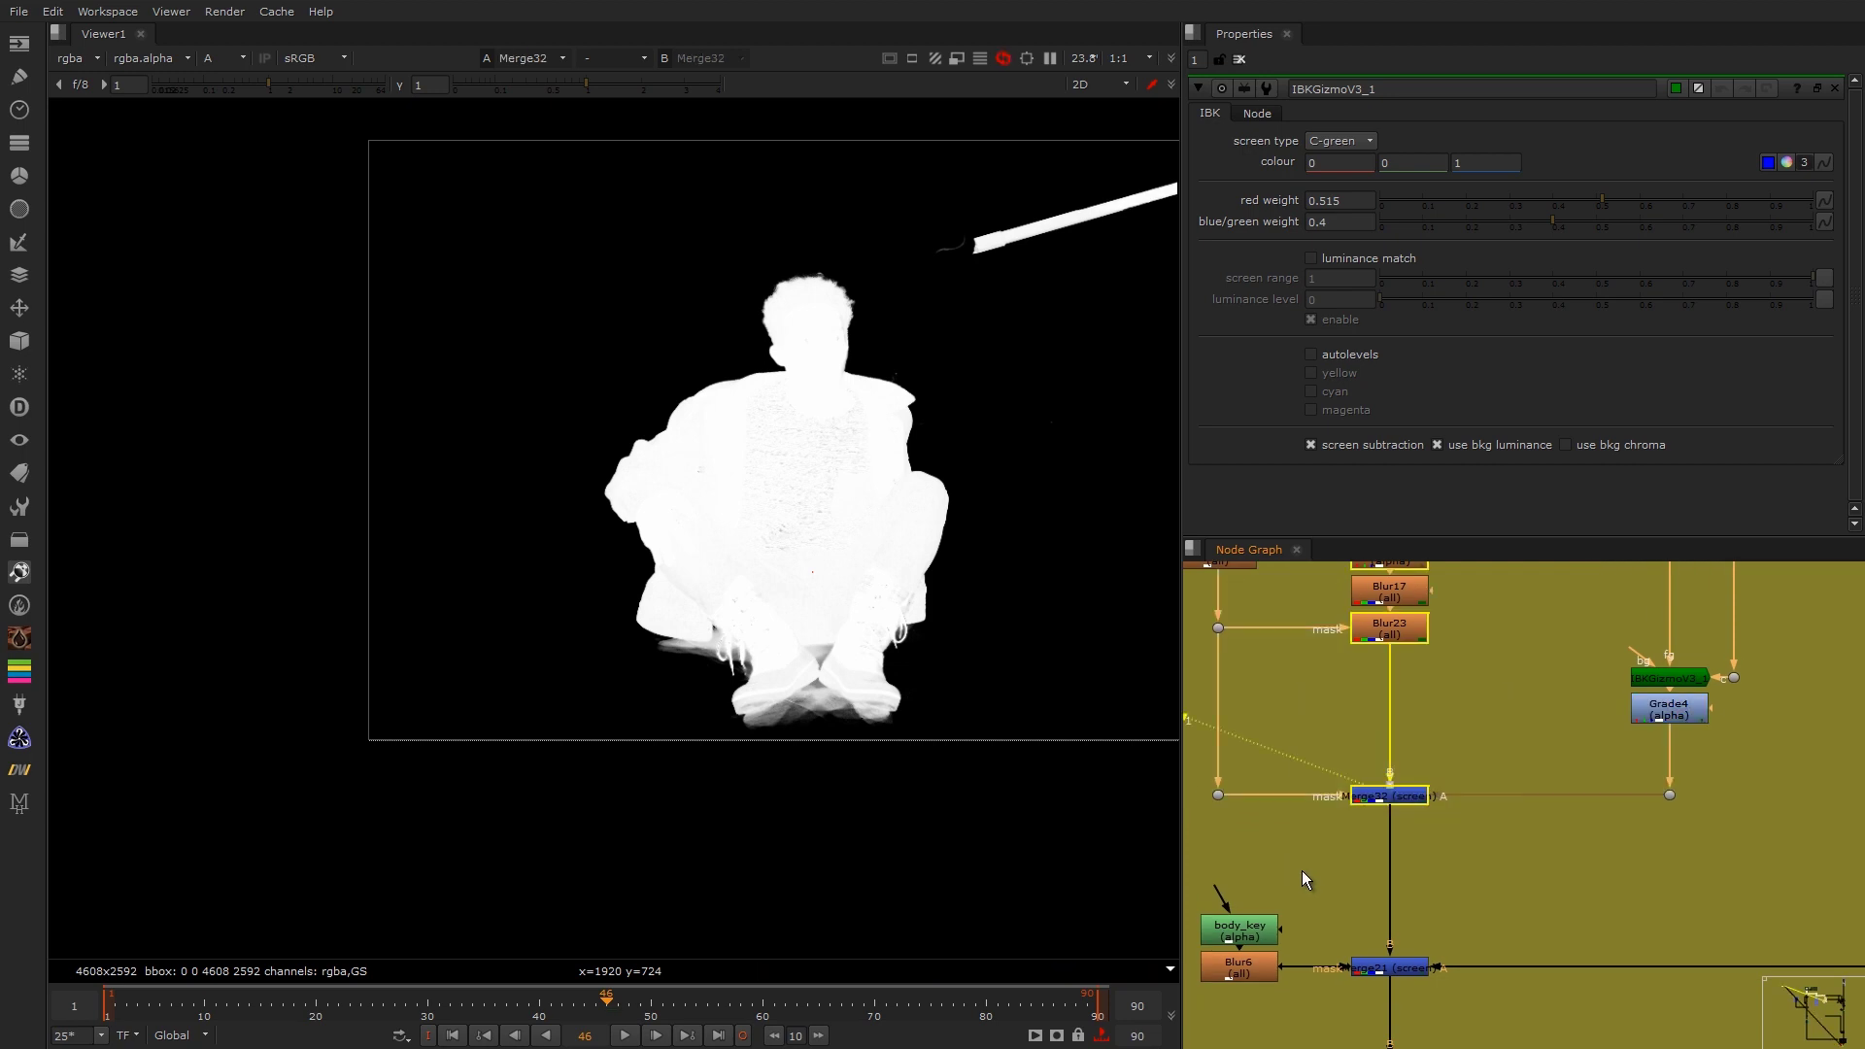
pyautogui.press('1')
pyautogui.moveTo(1309, 880); pyautogui.dragTo(1303, 790, button='middle')
pyautogui.press('d')
pyautogui.press('d')
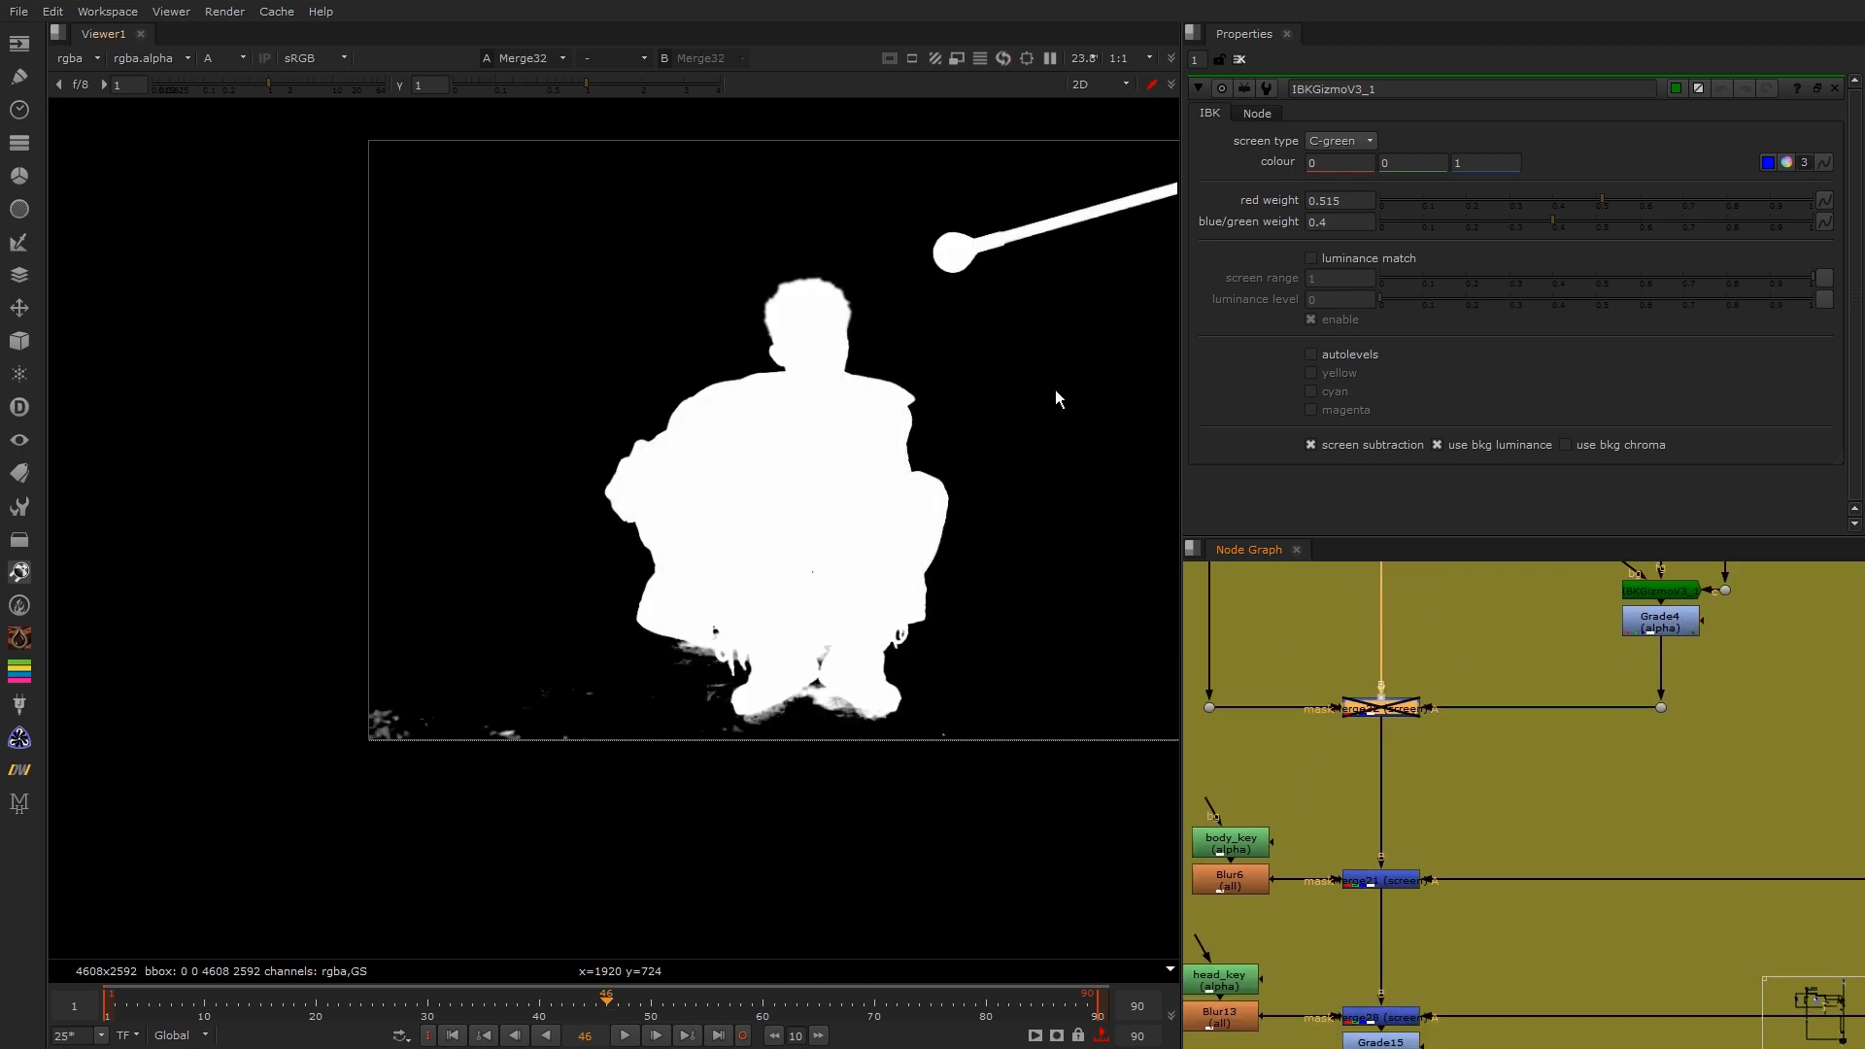
pyautogui.scroll(7, 912, 224)
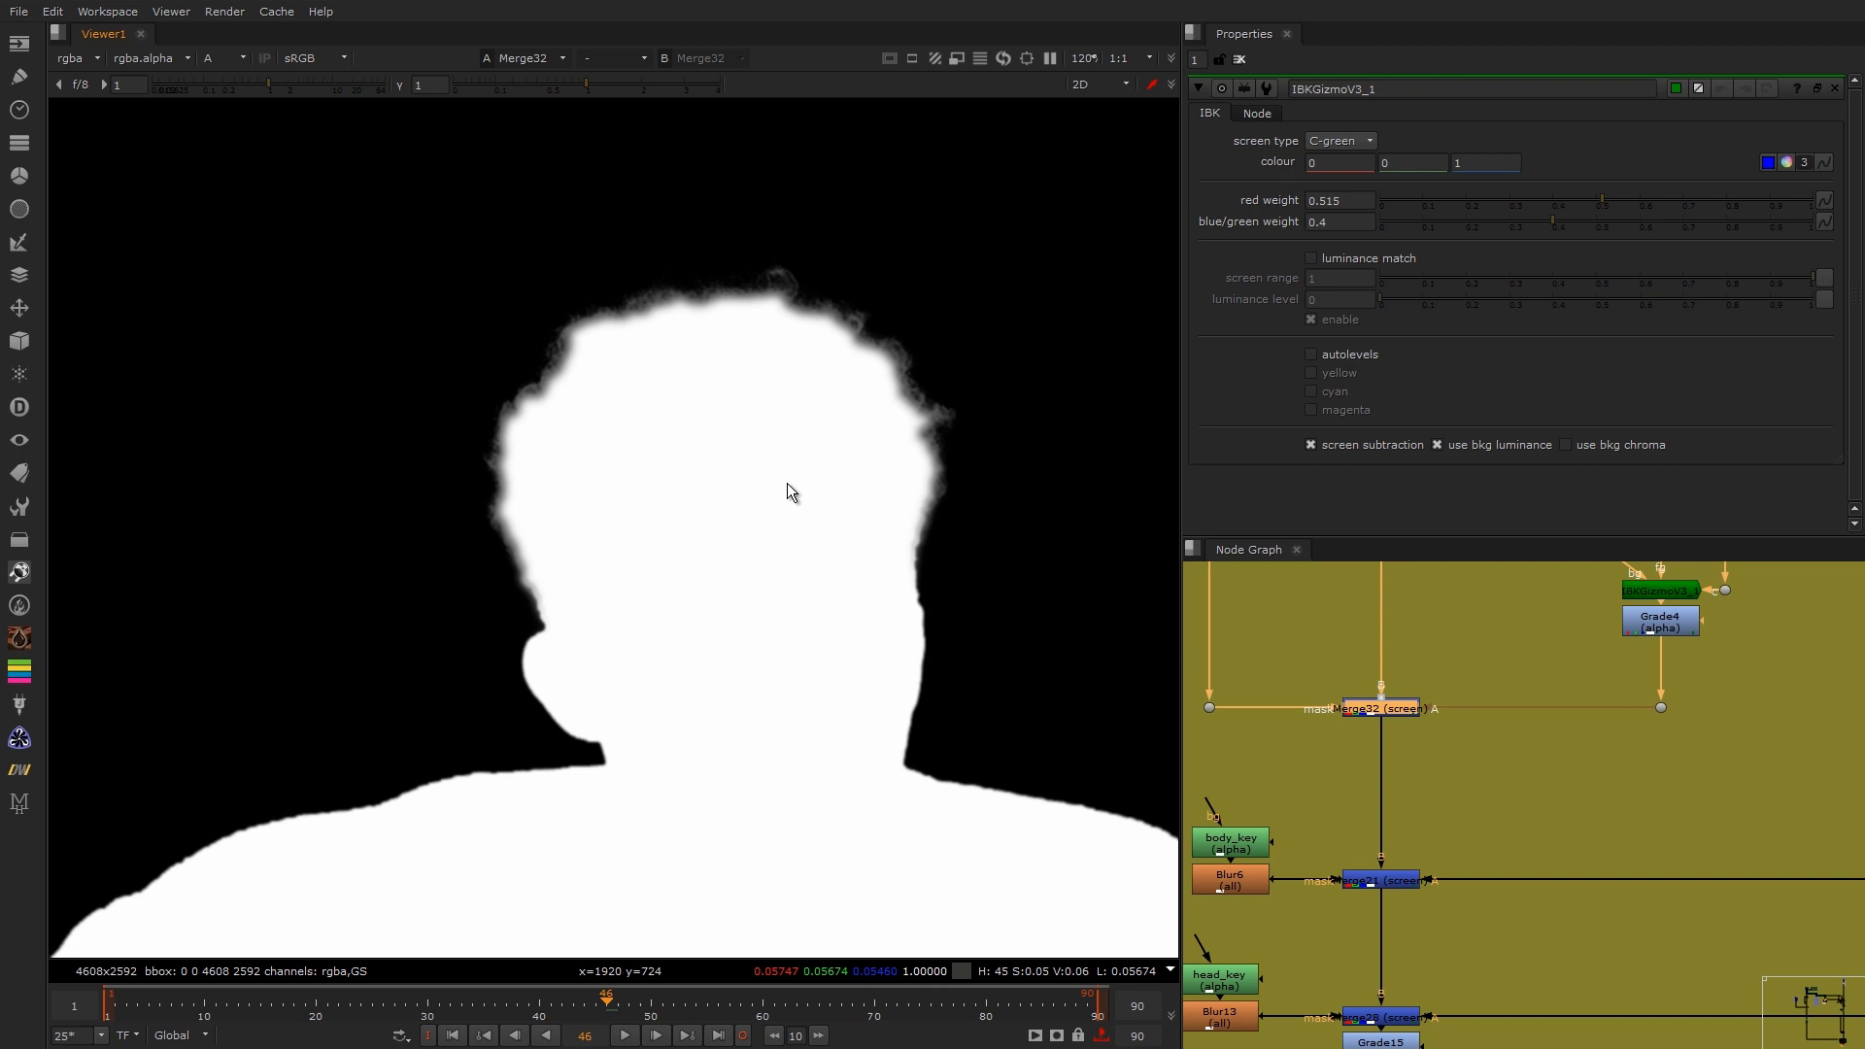
pyautogui.press('f')
# Step: View Merge21's output and toggle the node off and on to compare the matte along the shoulder edge
pyautogui.moveTo(1432, 843); pyautogui.dragTo(1428, 715, button='middle')
pyautogui.moveTo(1477, 666); pyautogui.dragTo(1308, 802)
pyautogui.press('1')
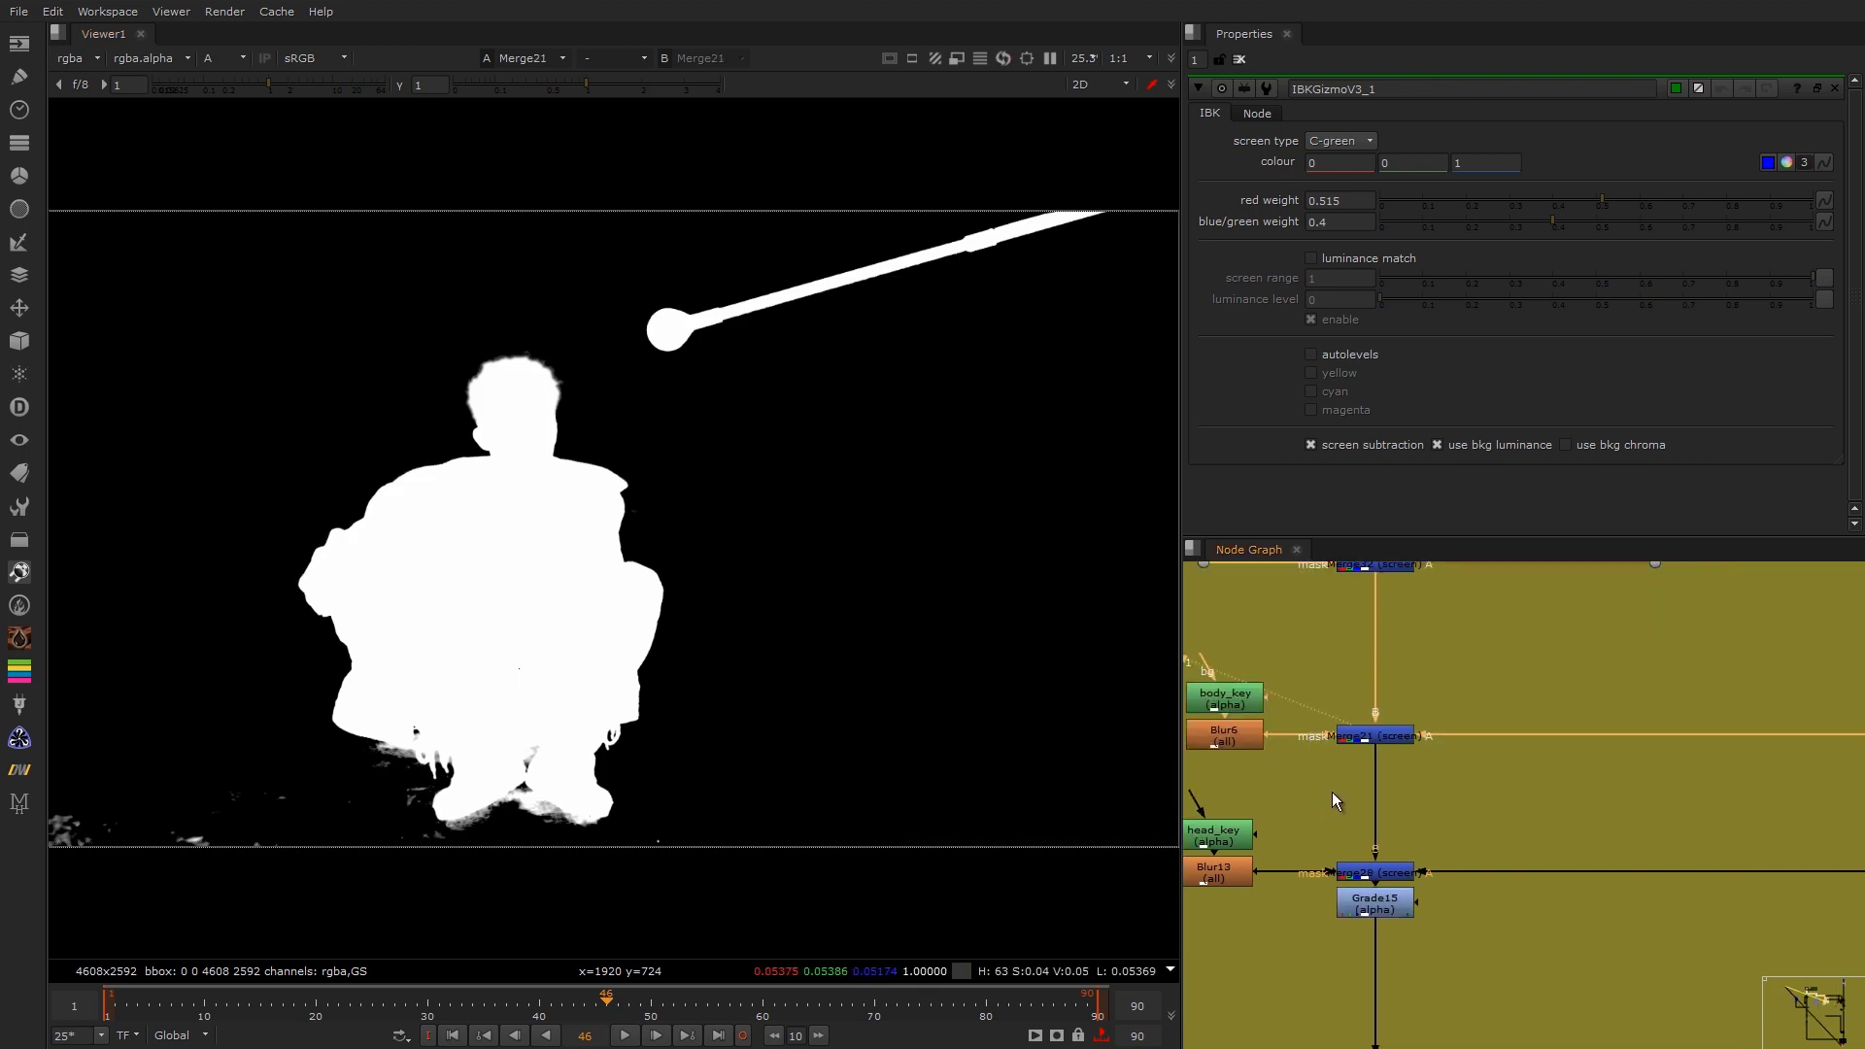
pyautogui.moveTo(1477, 667); pyautogui.dragTo(1313, 814)
pyautogui.press('d')
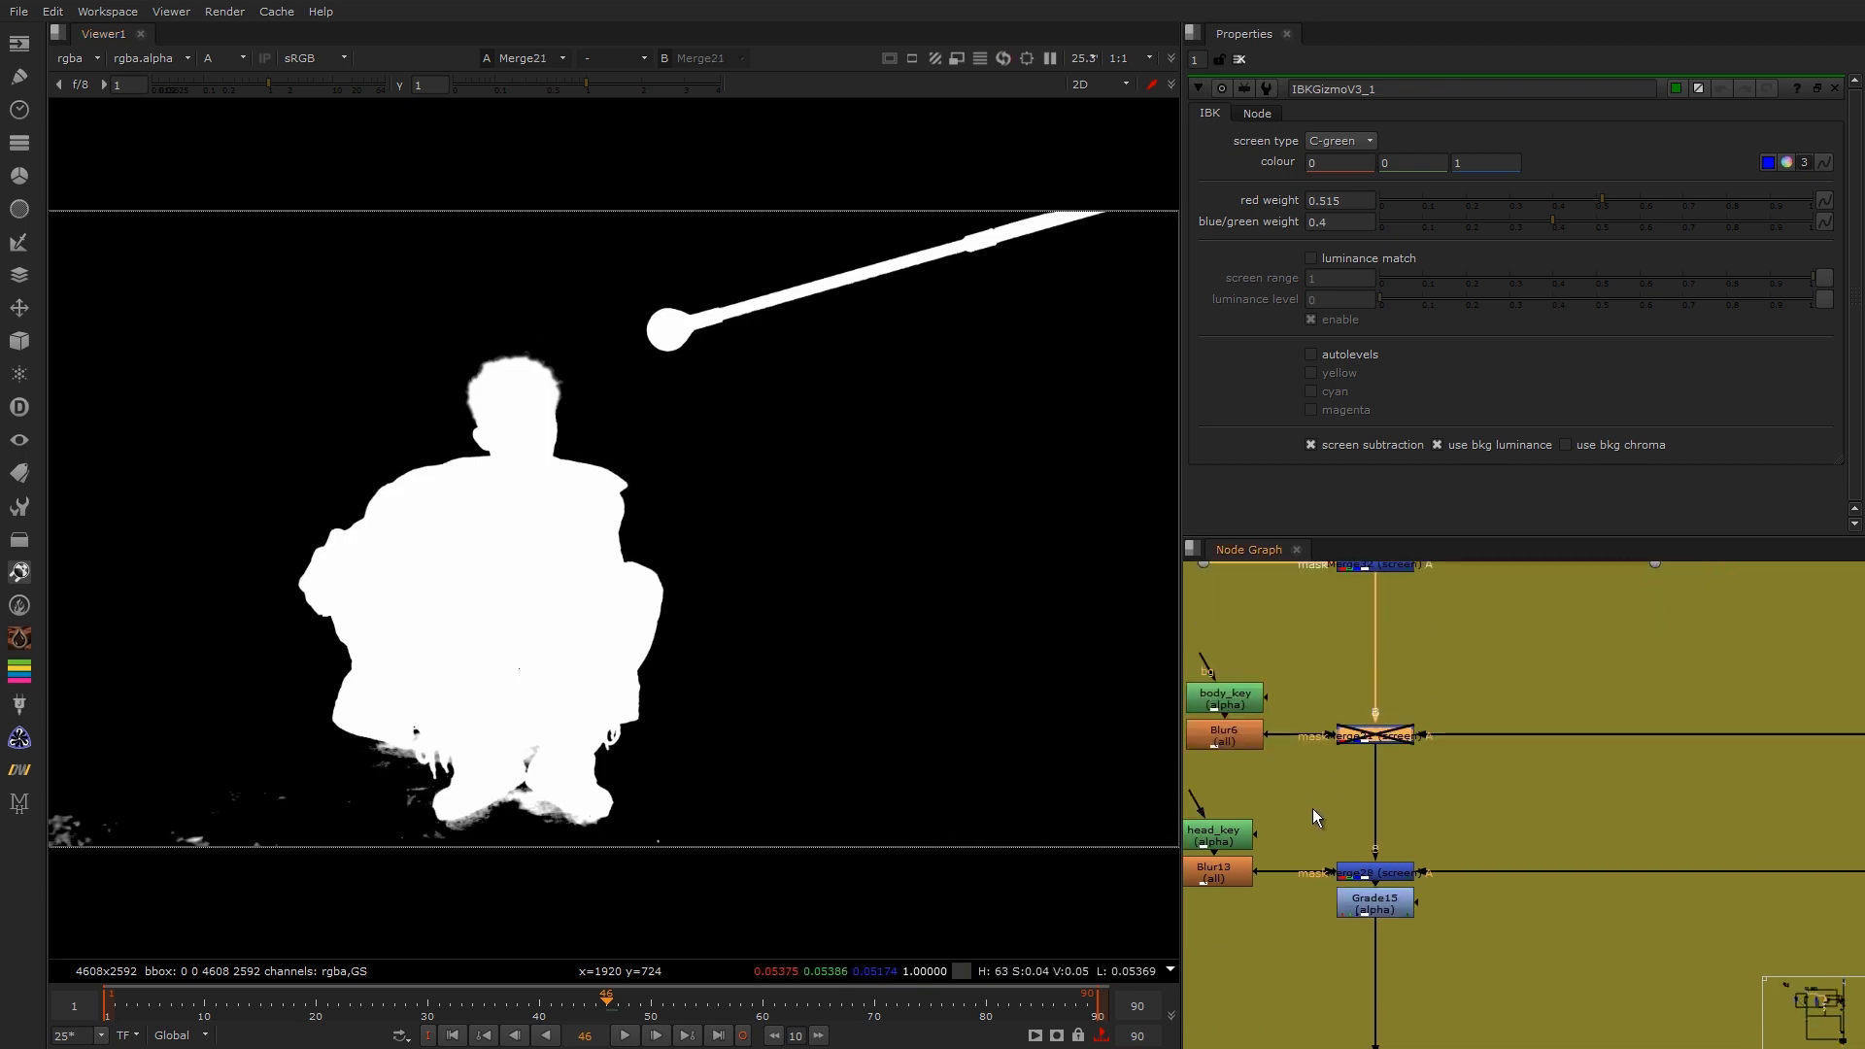
pyautogui.scroll(9, 600, 544)
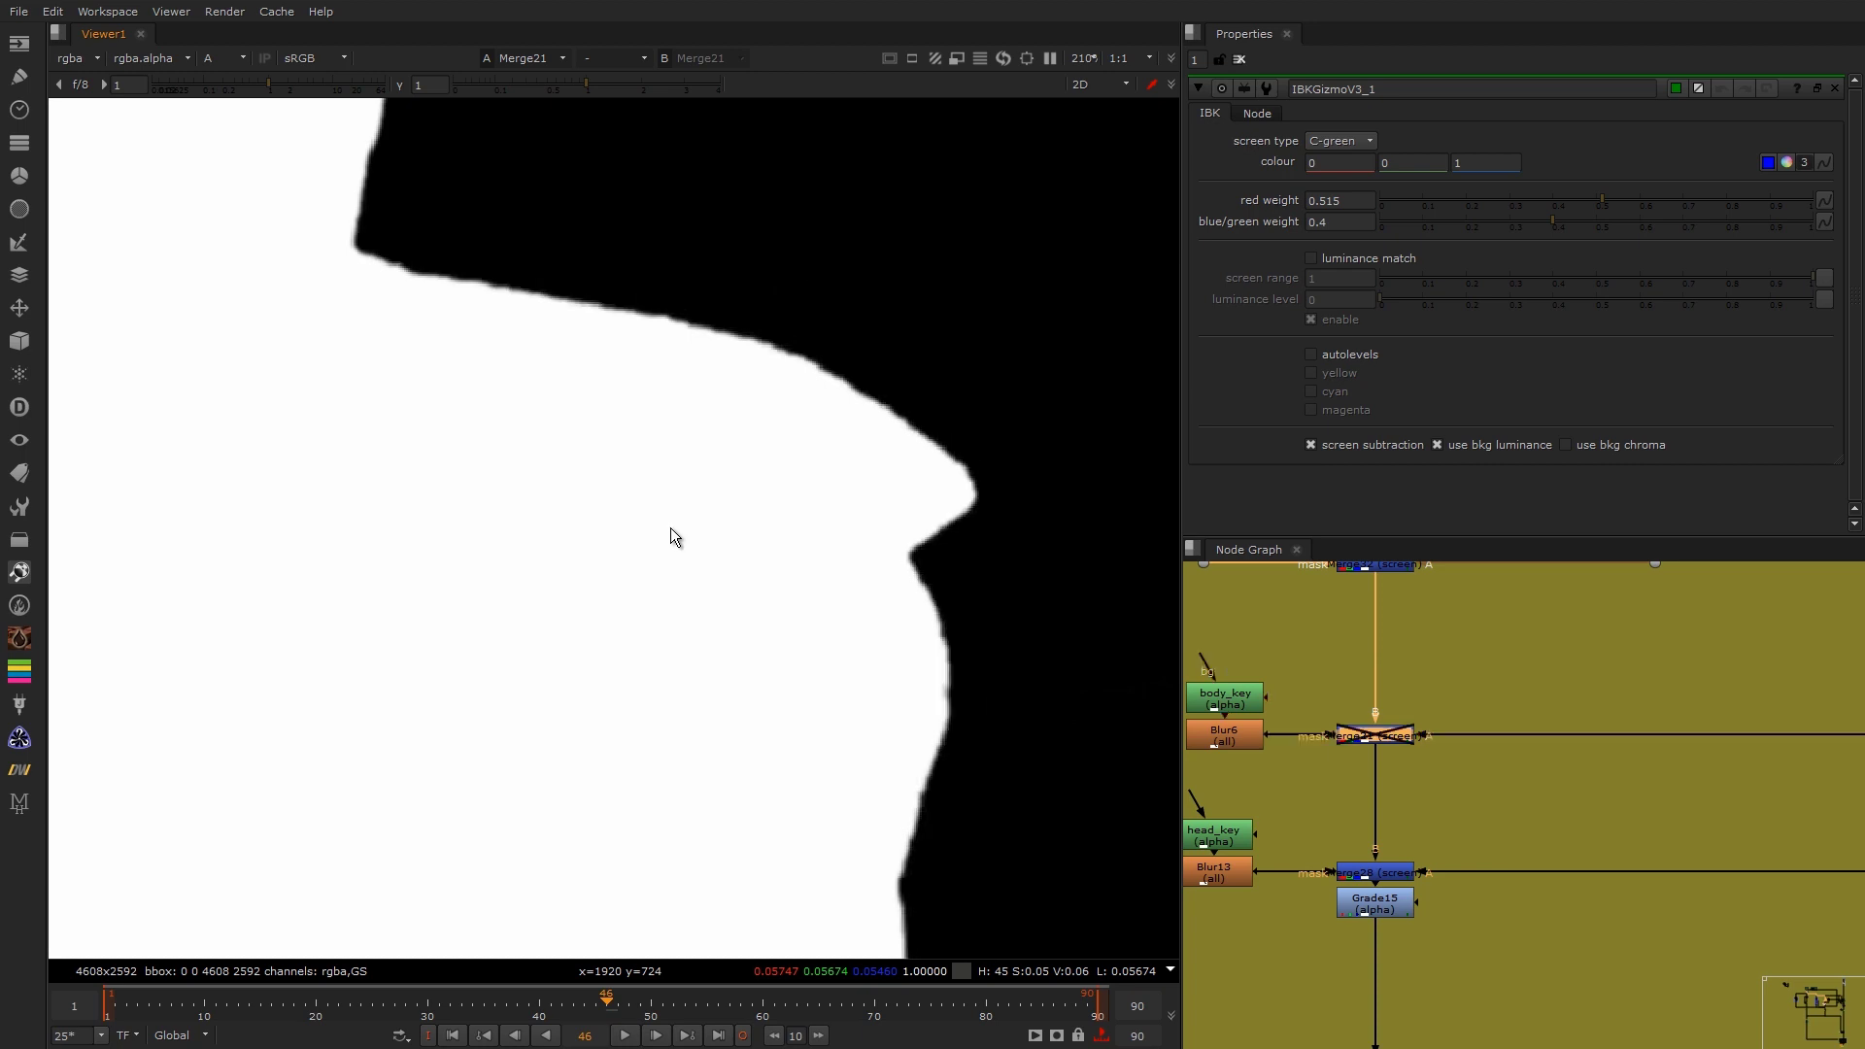
pyautogui.press('d')
pyautogui.press('f')
# Step: View the outputs of Merge28 and Grade15, and open Grade15's settings
pyautogui.moveTo(1396, 833); pyautogui.dragTo(1431, 725, button='middle')
pyautogui.click(1414, 758)
pyautogui.press('1')
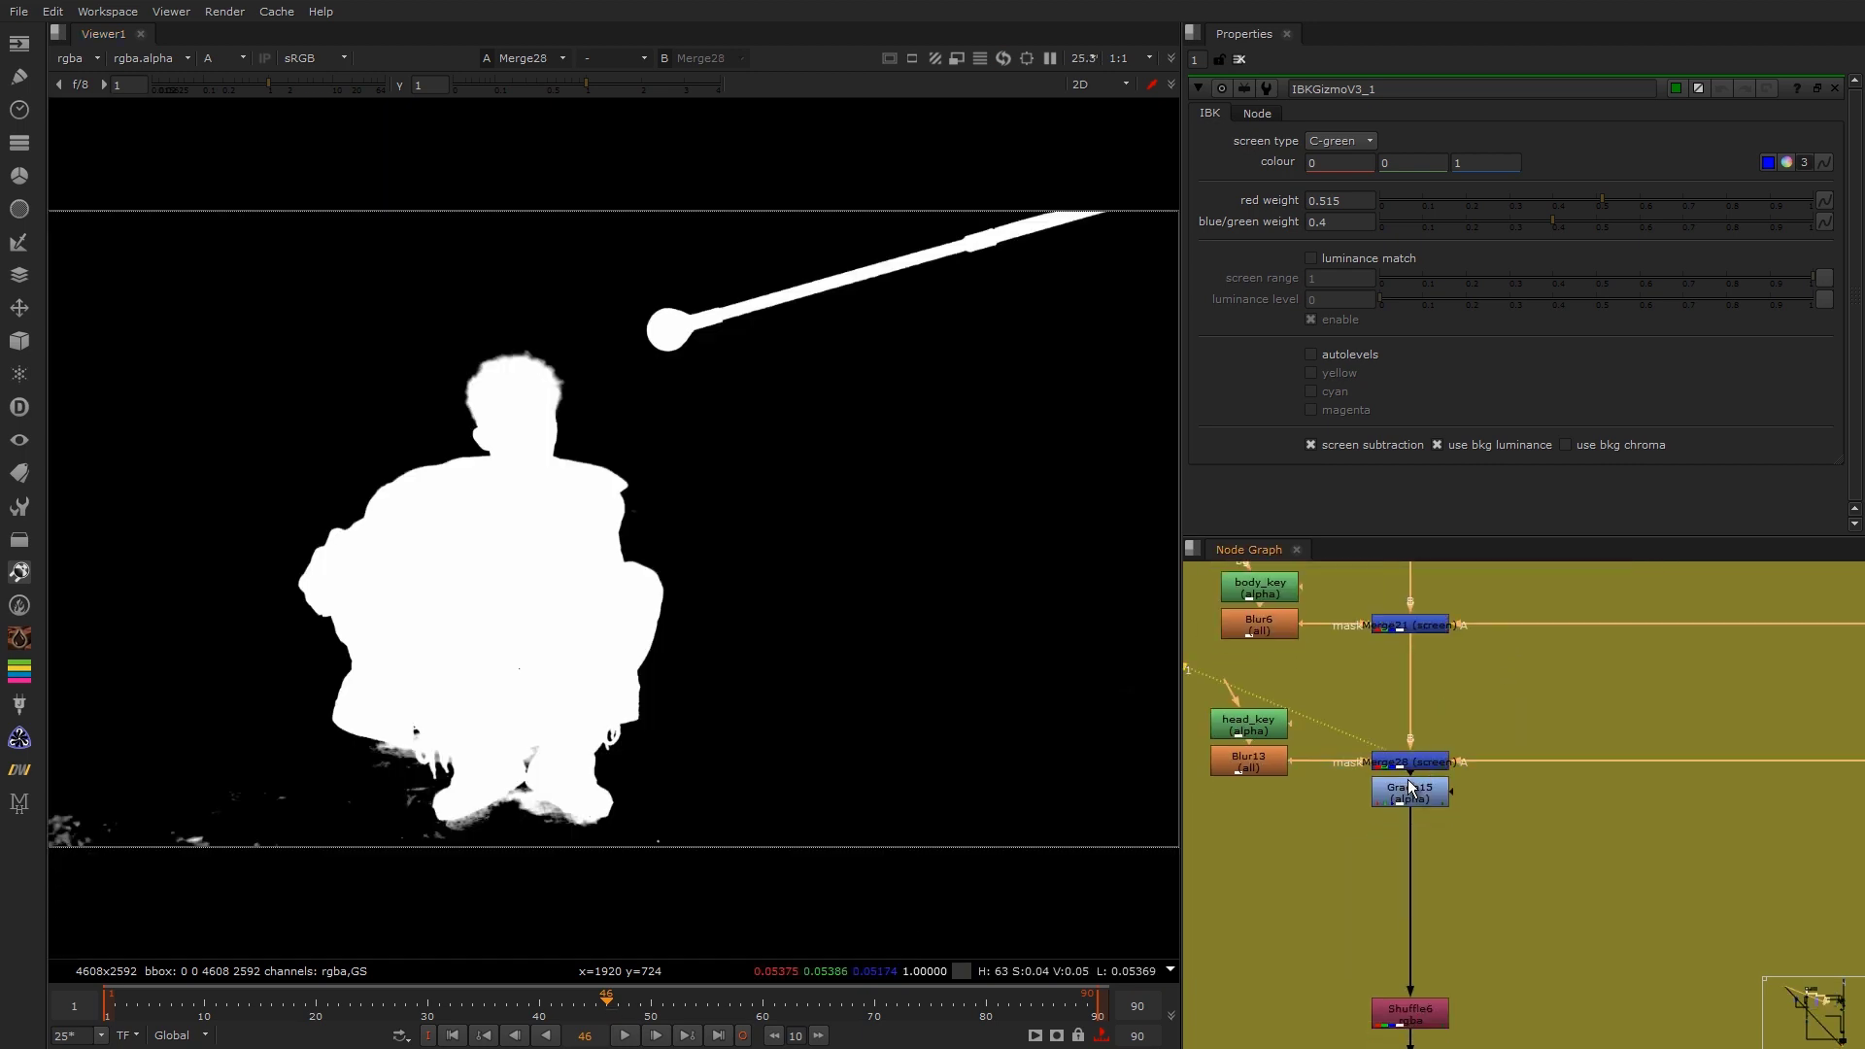
pyautogui.click(1410, 791)
pyautogui.press('1')
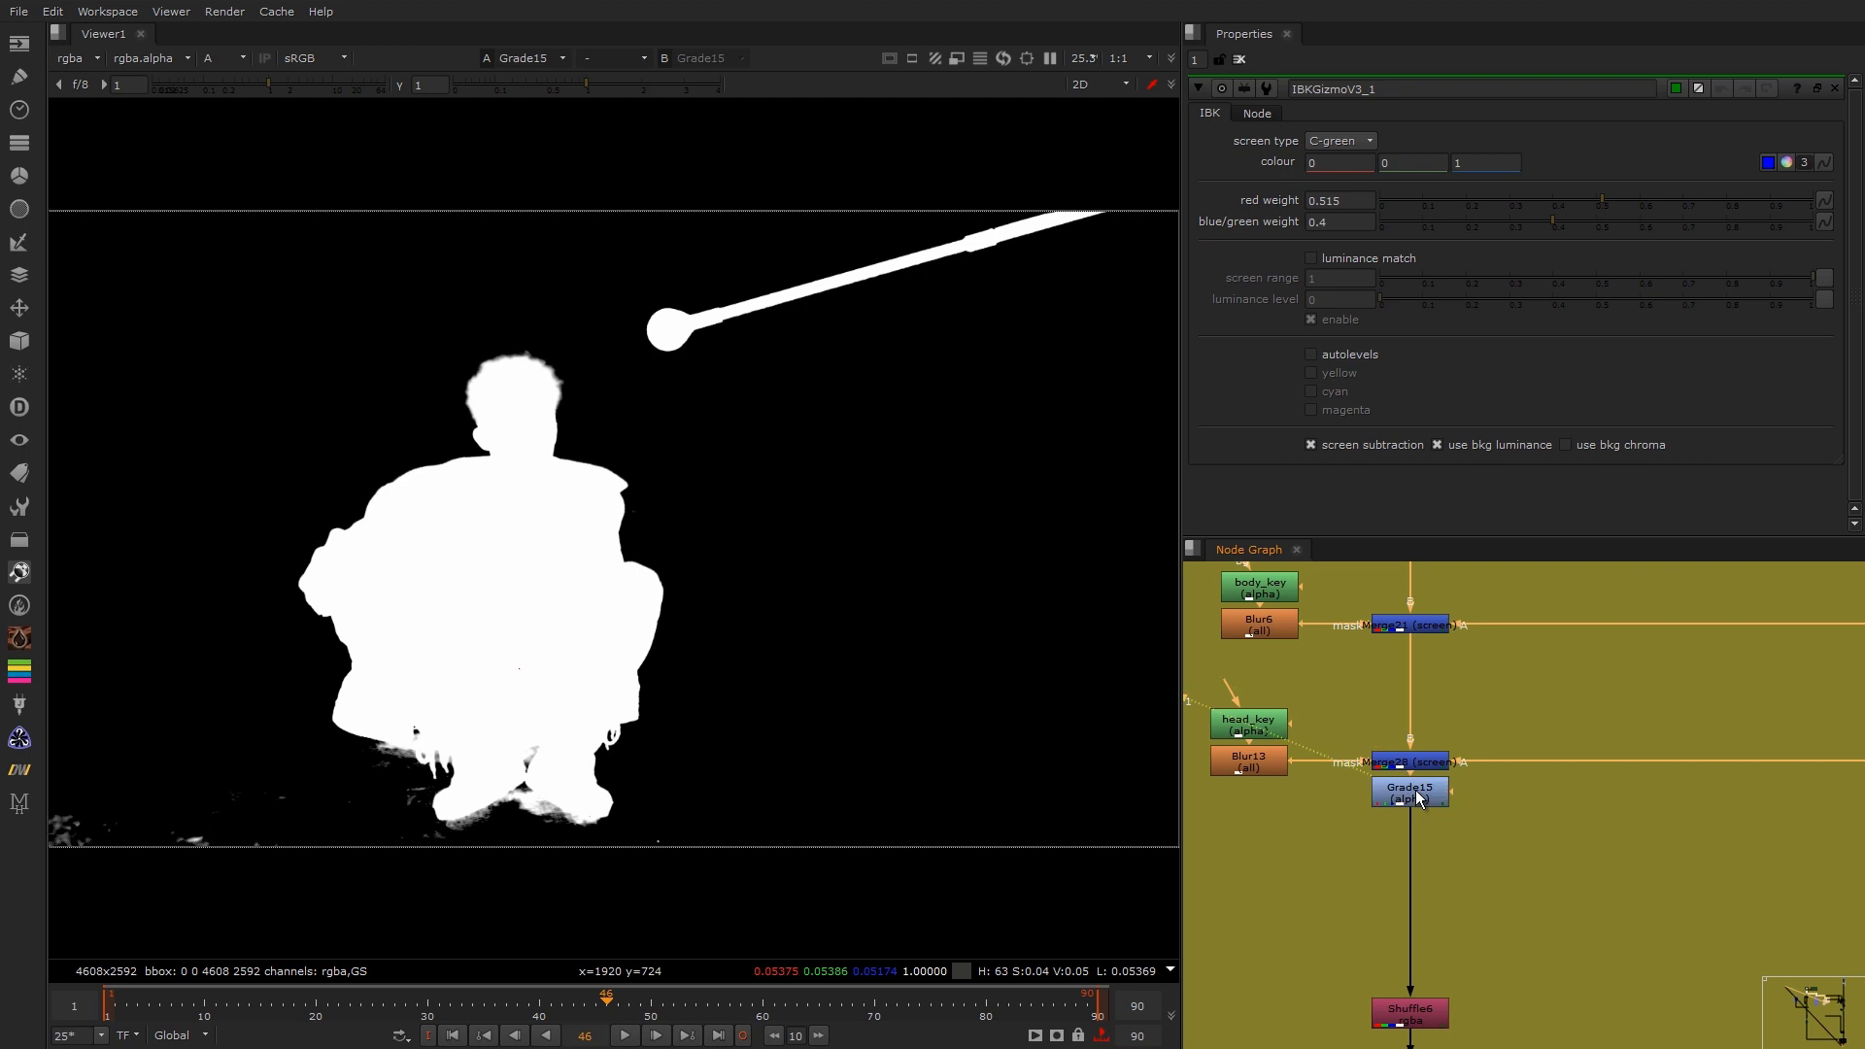
pyautogui.doubleClick(1414, 793)
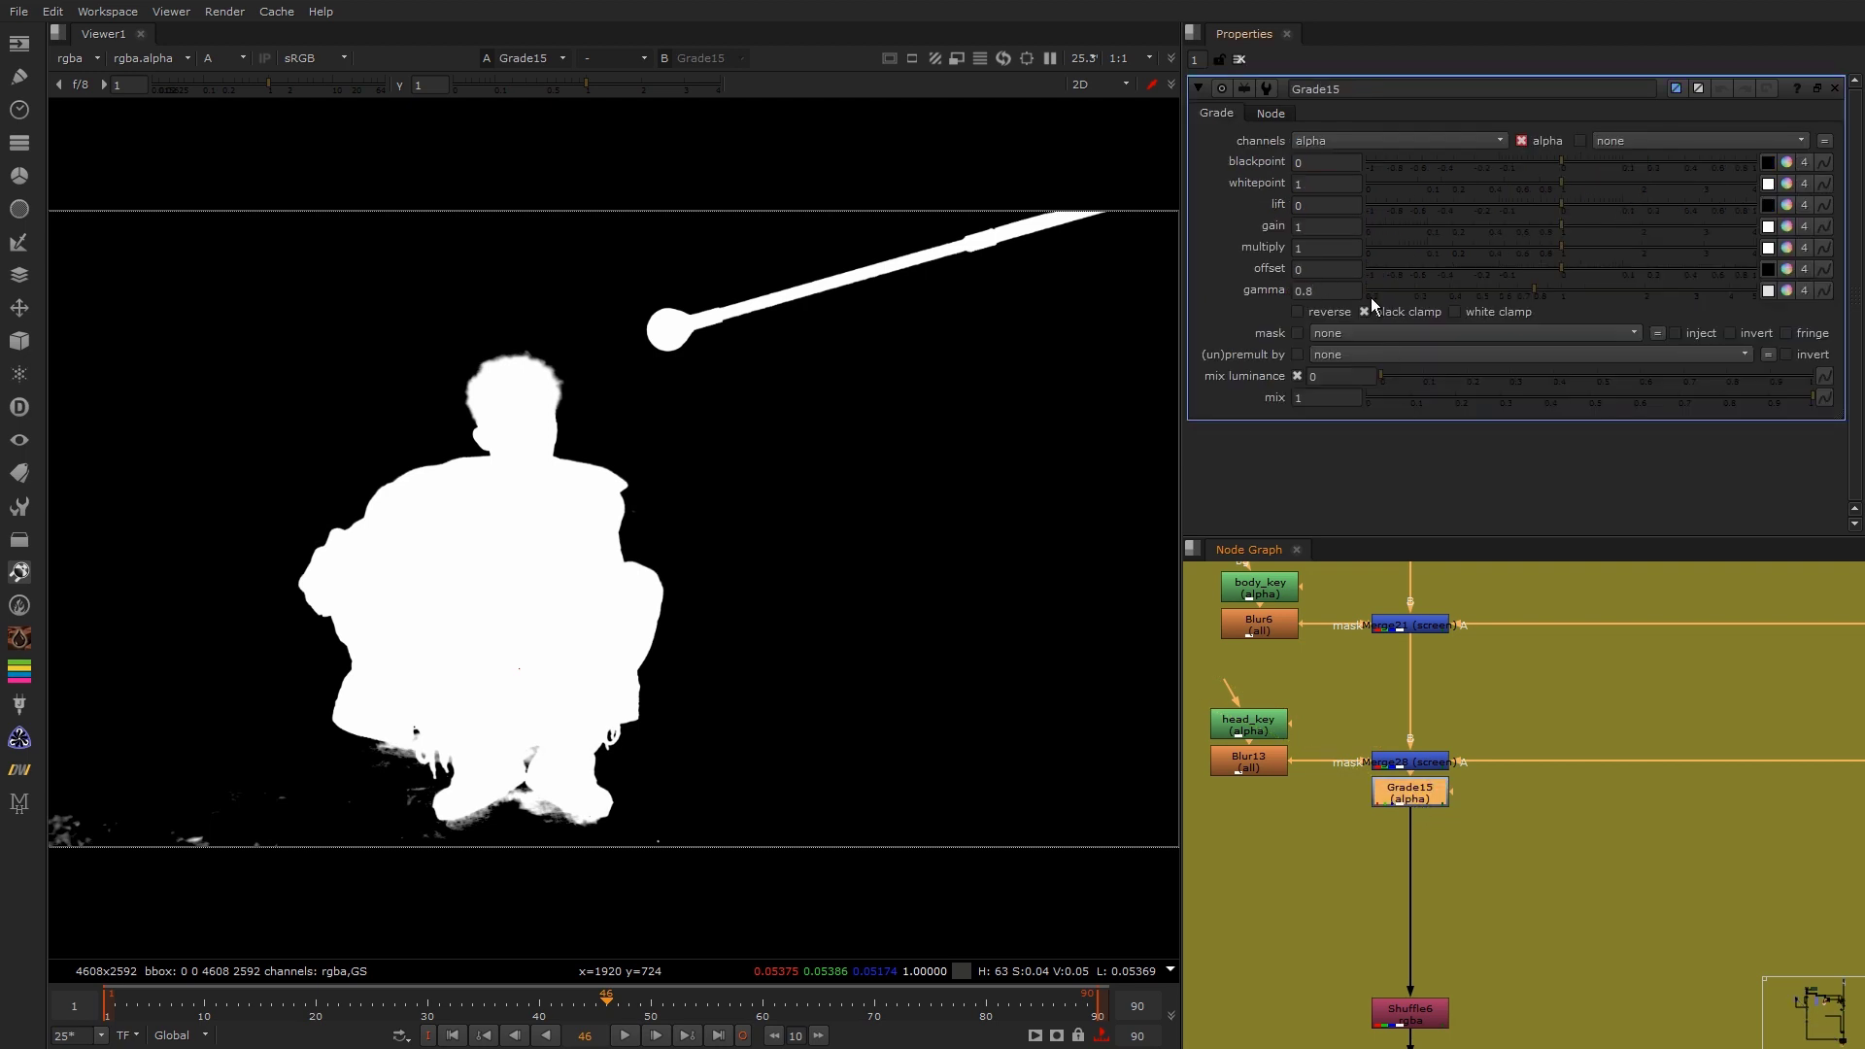
# Step: View FilterErode6's output and toggle the node off and on to compare the matte, leaving it on
pyautogui.moveTo(1410, 698); pyautogui.dragTo(1436, 652, button='middle')
pyautogui.scroll(-5, 1435, 652)
pyautogui.click(1437, 765)
pyautogui.press('1')
pyautogui.moveTo(1438, 830); pyautogui.dragTo(1430, 830, button='middle')
pyautogui.scroll(7, 1430, 829)
pyautogui.moveTo(1523, 708); pyautogui.dragTo(1330, 884)
pyautogui.press('1')
pyautogui.moveTo(1528, 747); pyautogui.dragTo(1364, 881)
pyautogui.press('d')
pyautogui.press('d')
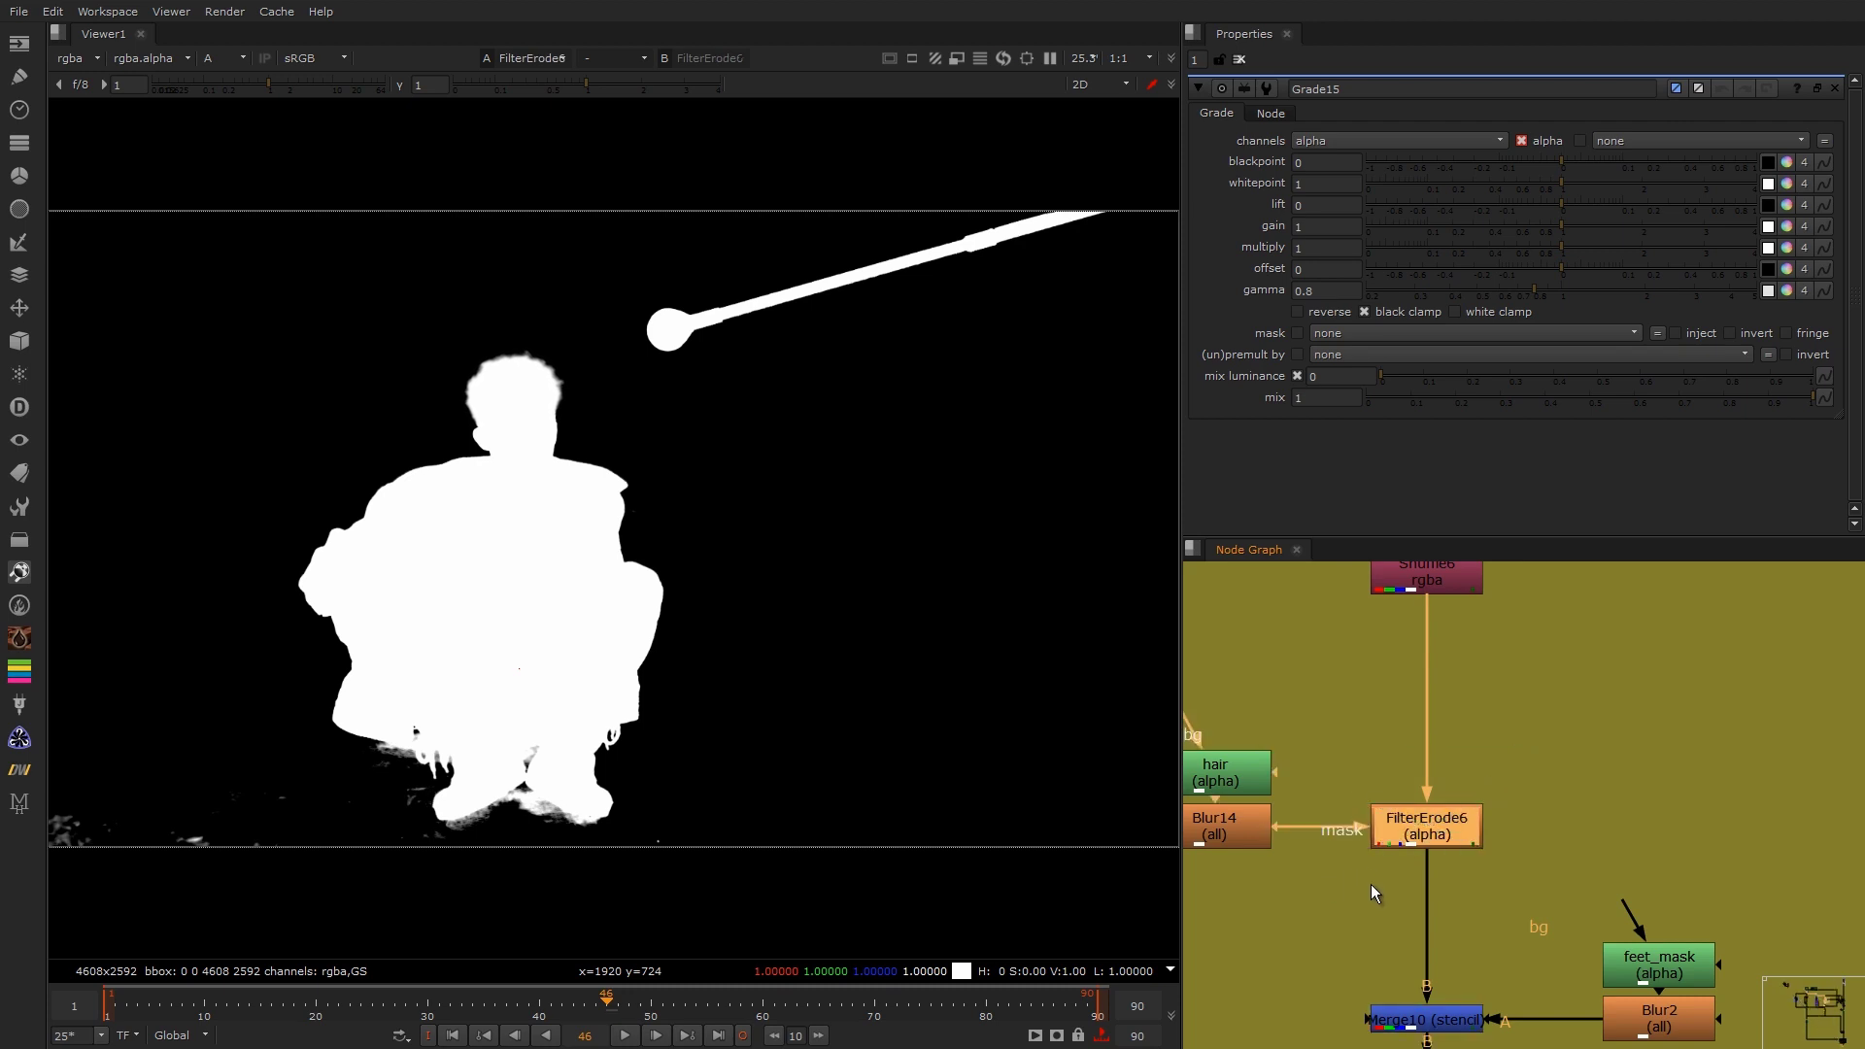
pyautogui.press('d')
pyautogui.moveTo(1373, 888); pyautogui.dragTo(1385, 621, button='middle')
pyautogui.press('d')
# Step: View Merge10's output and toggle the stencil off and on to compare the matte around the feet
pyautogui.scroll(-3, 1395, 622)
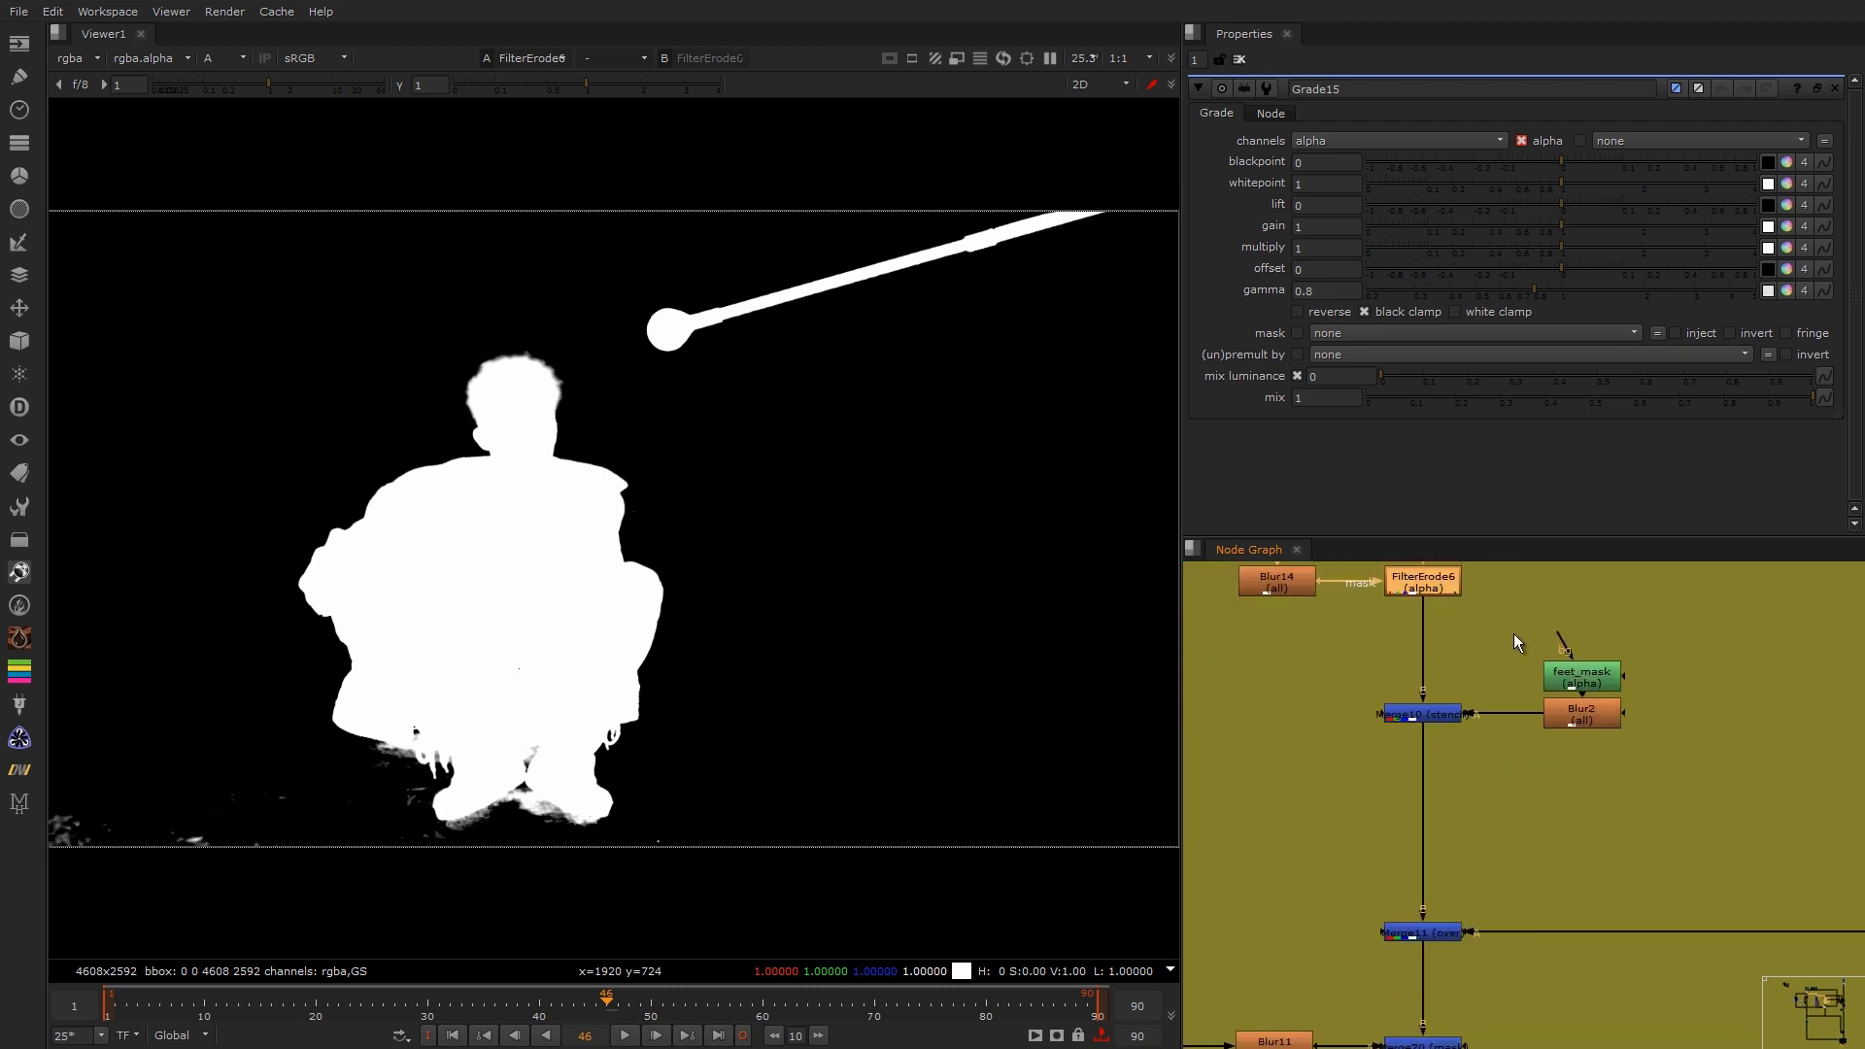
pyautogui.moveTo(1513, 634); pyautogui.dragTo(1389, 750)
pyautogui.press('1')
pyautogui.press('d')
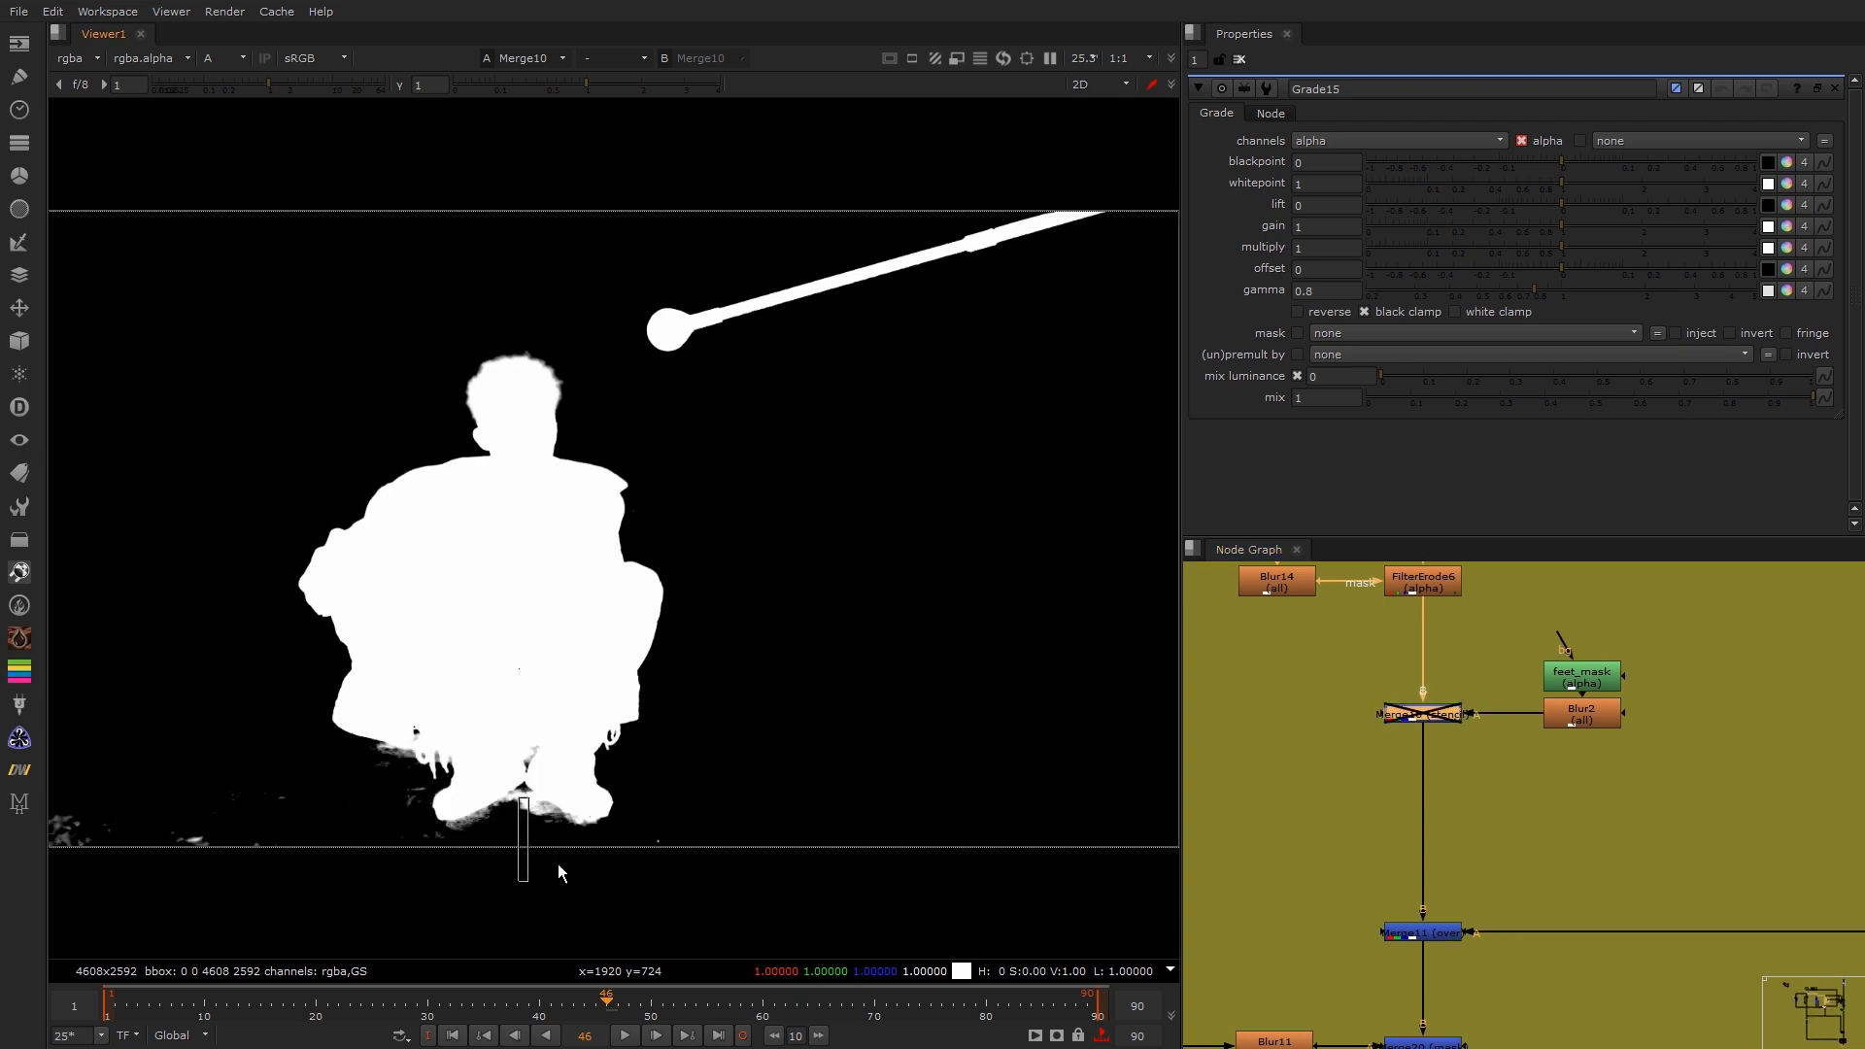
pyautogui.moveTo(1497, 808); pyautogui.dragTo(1549, 730, button='middle')
pyautogui.press('d')
# Step: Compare the matte outputs of Merge11 and Merge20 at the end of the Edge Matte branch
pyautogui.moveTo(1603, 765); pyautogui.dragTo(1304, 919)
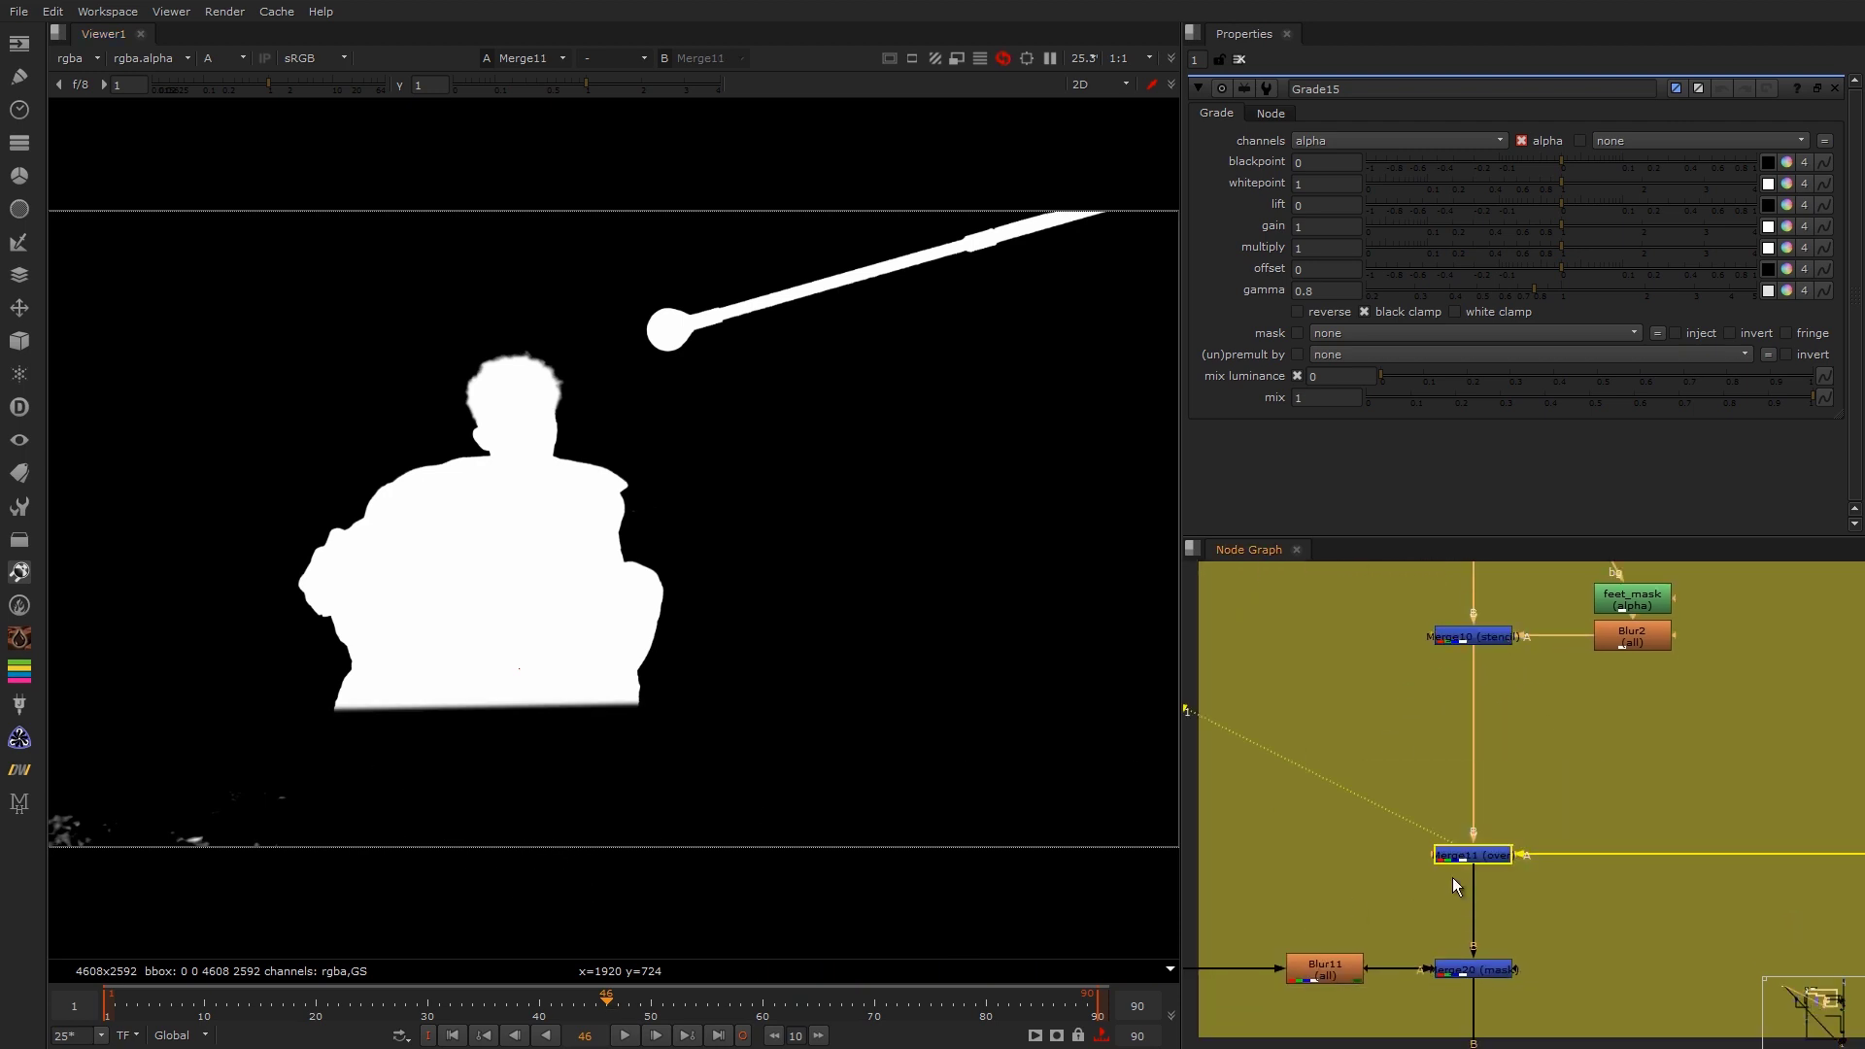
pyautogui.press('1')
pyautogui.scroll(-5, 1389, 797)
pyautogui.moveTo(1595, 707); pyautogui.dragTo(1630, 637, button='middle')
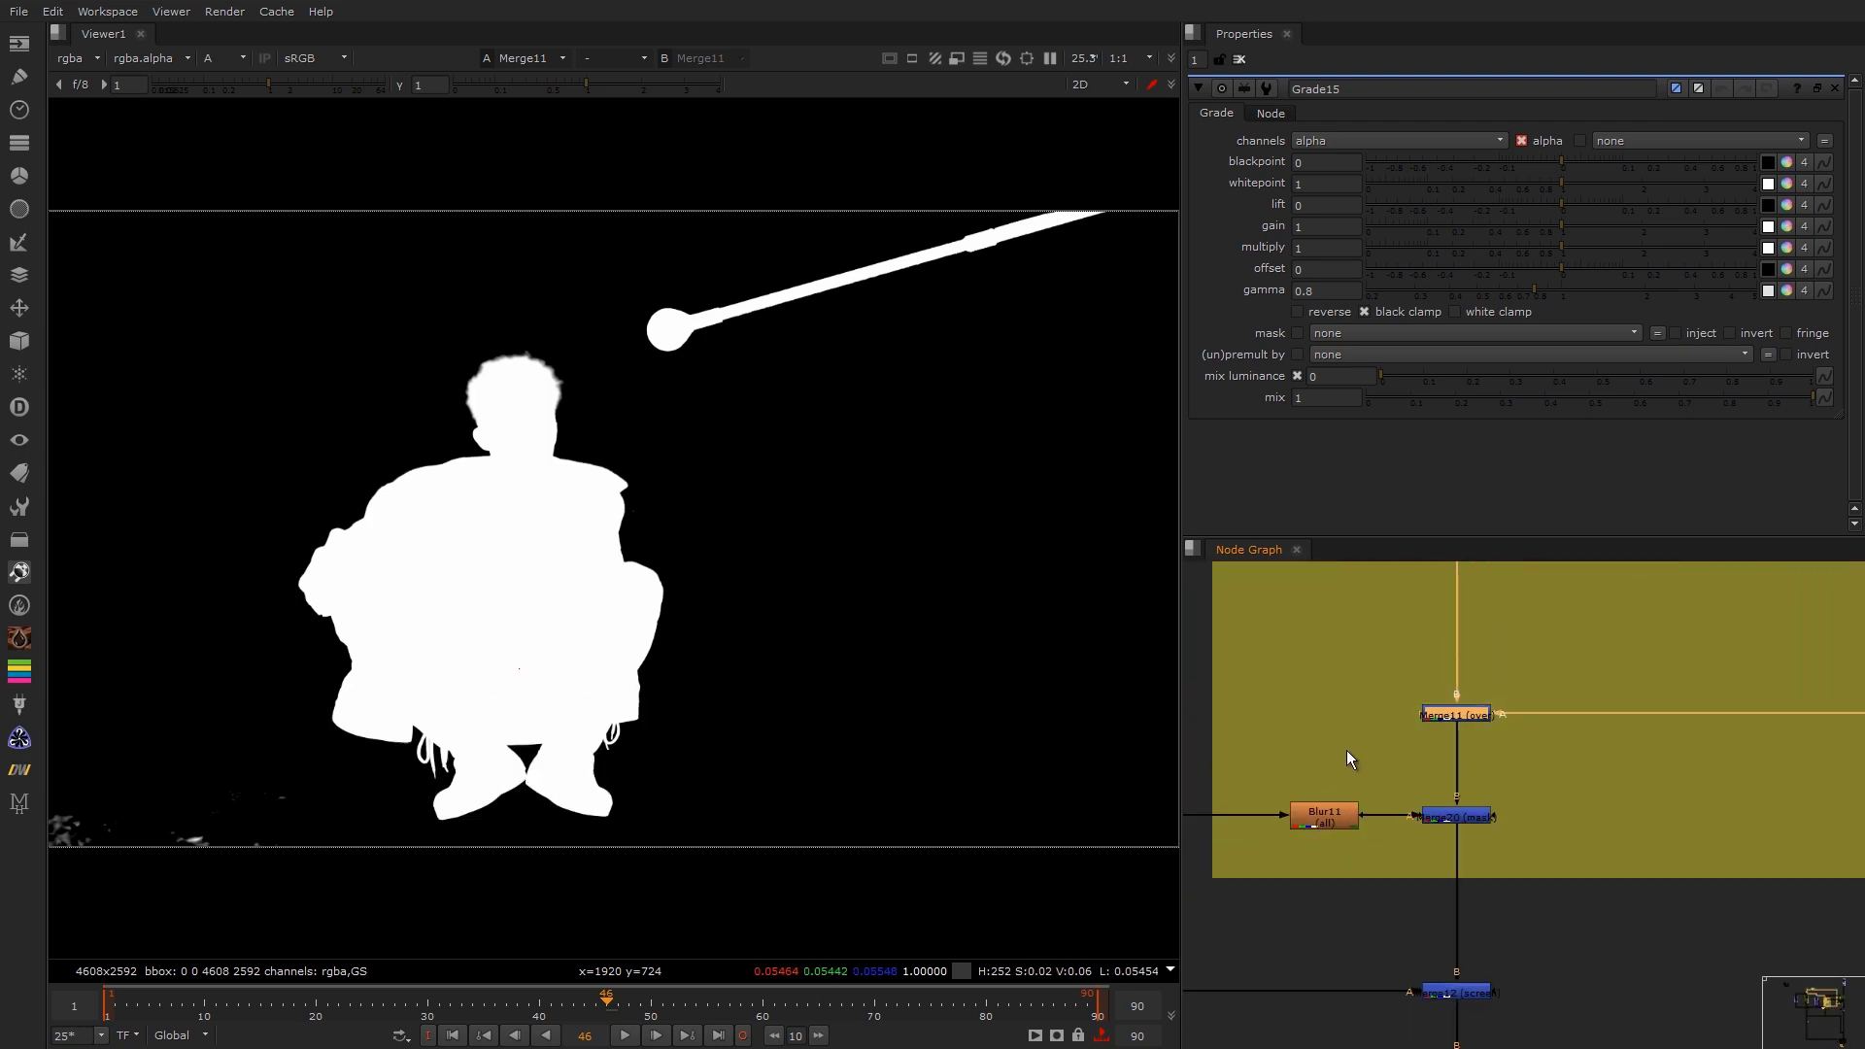
pyautogui.click(1465, 814)
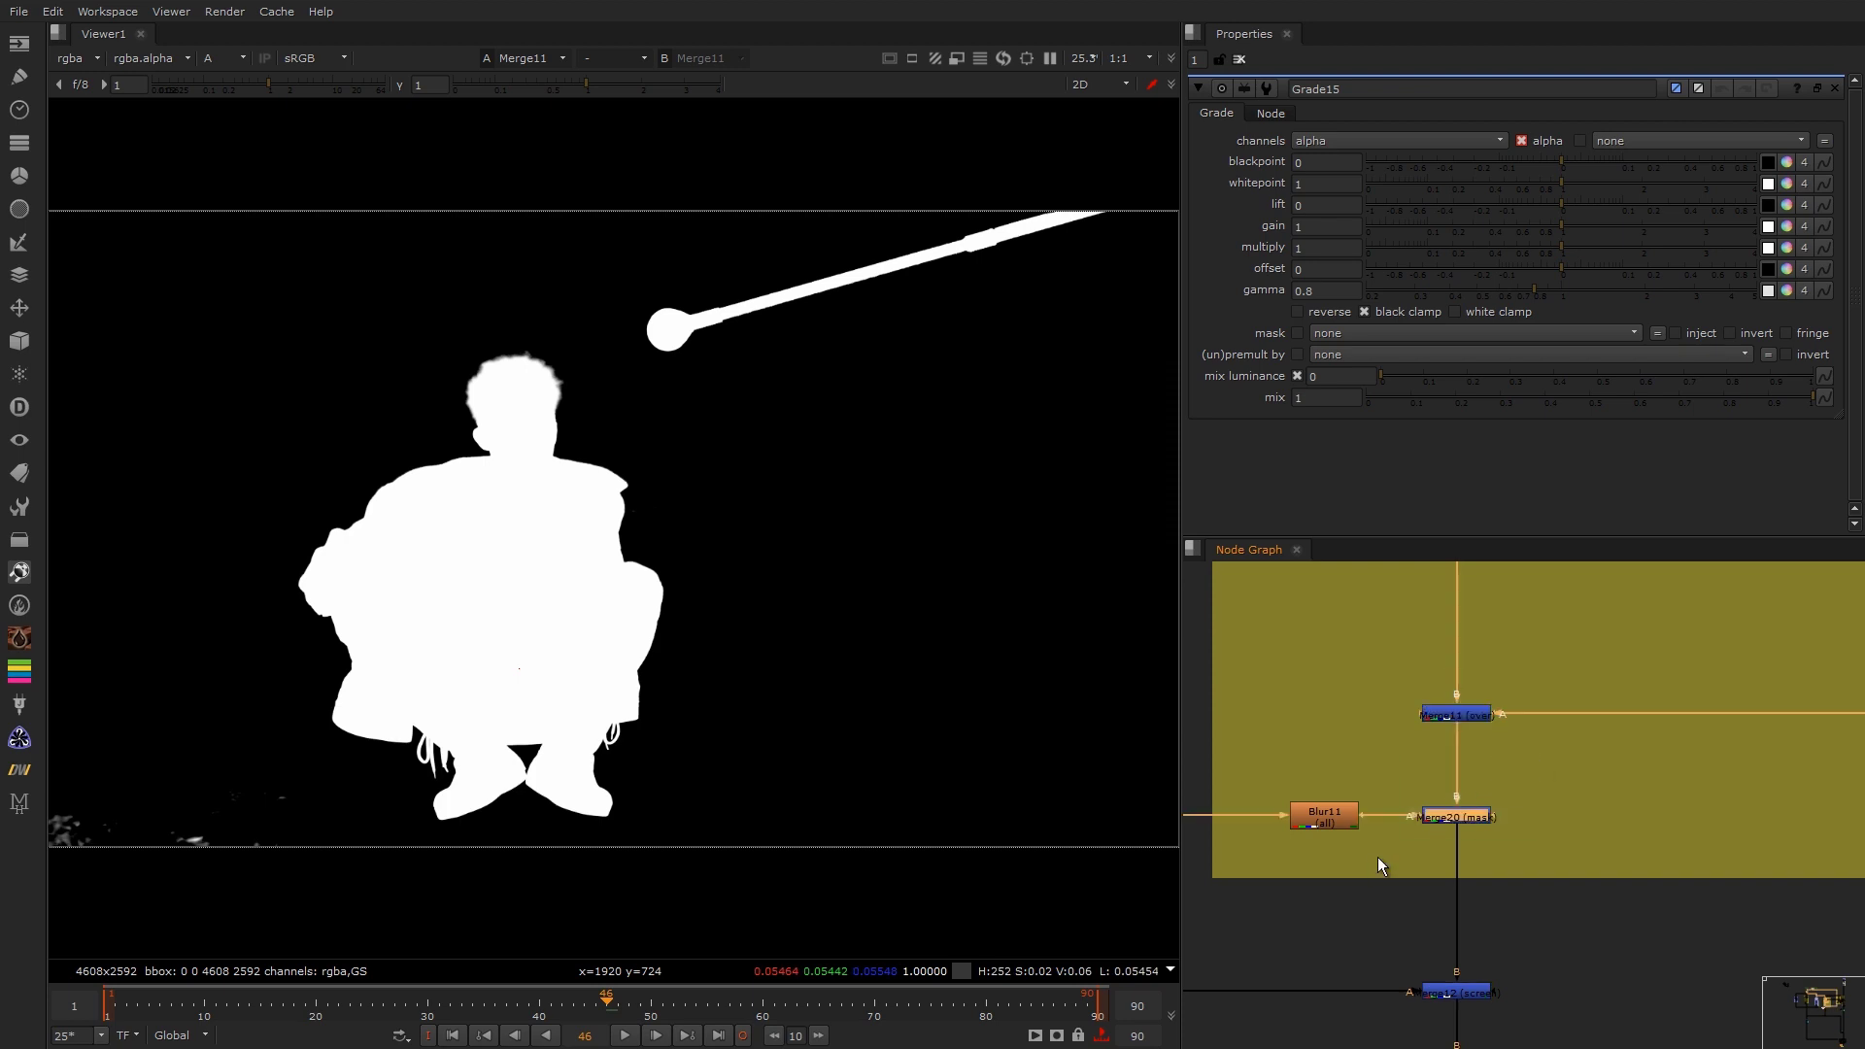
pyautogui.press('1')
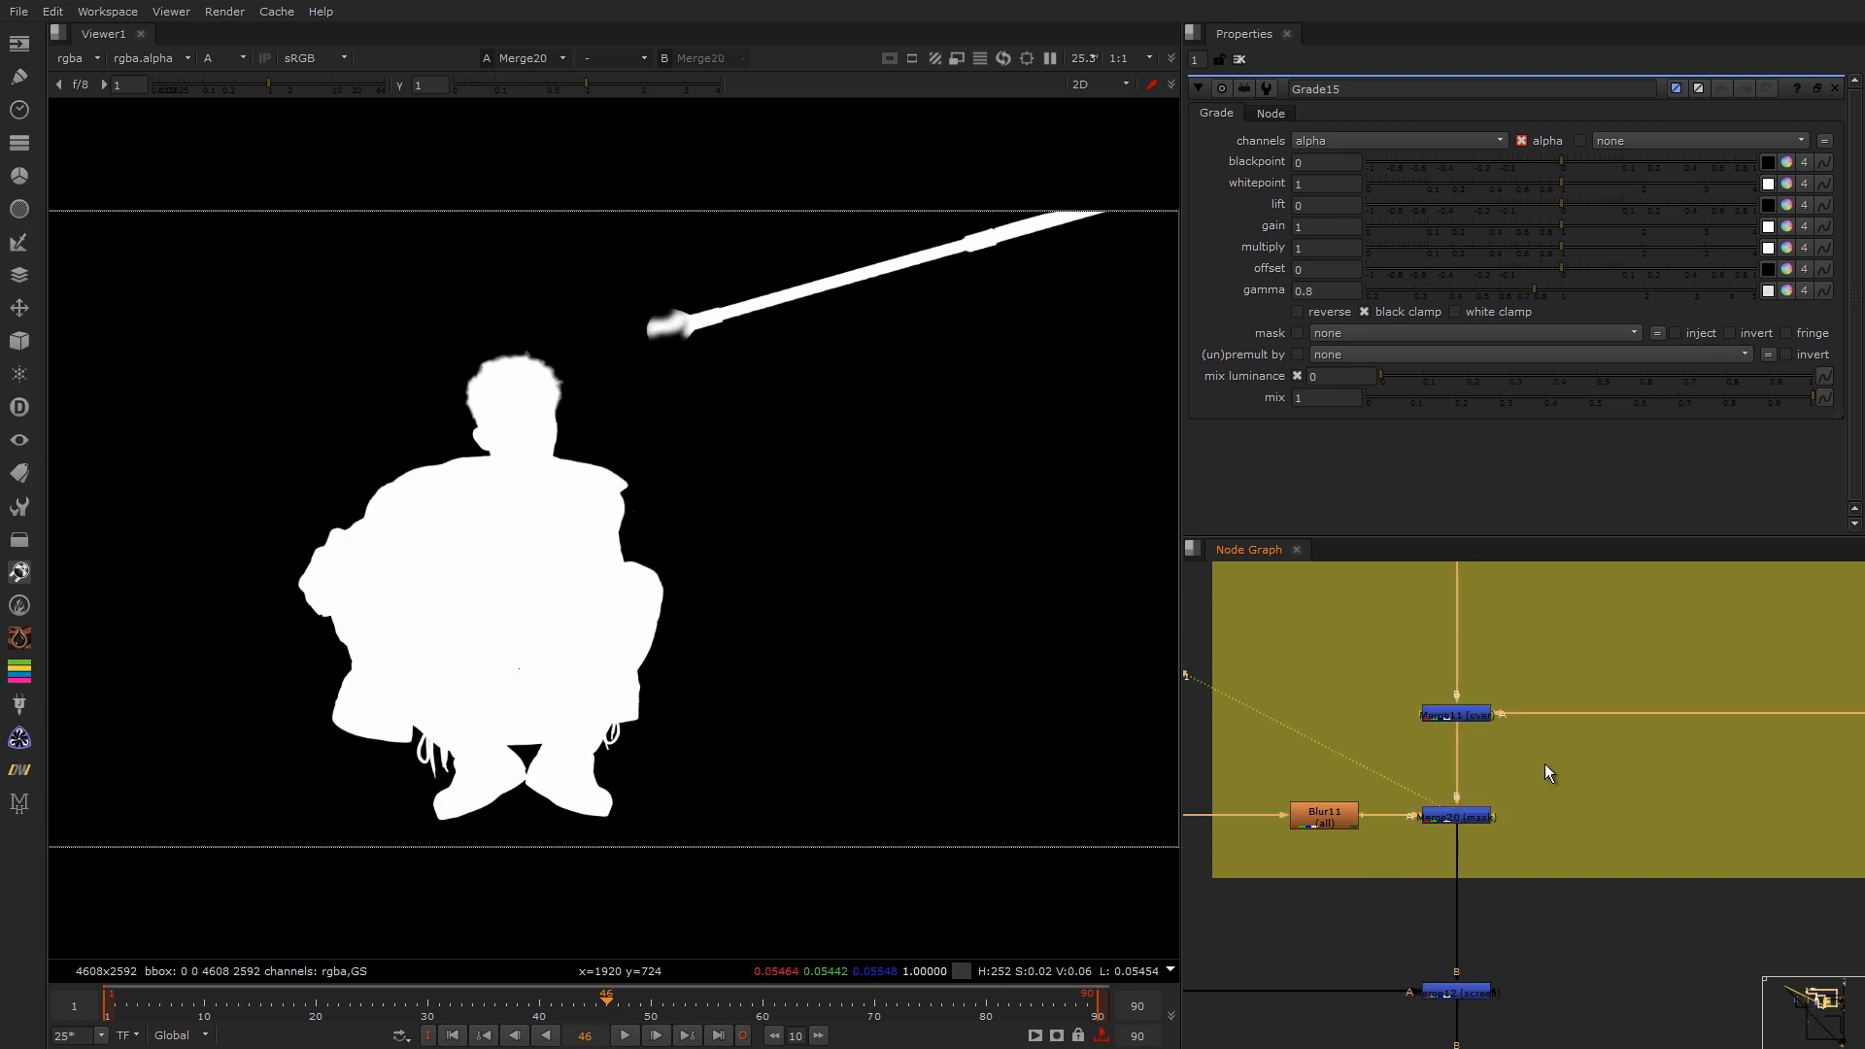
pyautogui.moveTo(1542, 764); pyautogui.dragTo(1370, 867)
# Step: View FilterErode2 in the Core Matte group, open its settings, and toggle it off and on to compare the matte
pyautogui.scroll(-9, 1612, 740)
pyautogui.moveTo(1294, 707); pyautogui.dragTo(1539, 717, button='middle')
pyautogui.moveTo(1613, 608); pyautogui.dragTo(1604, 804, button='middle')
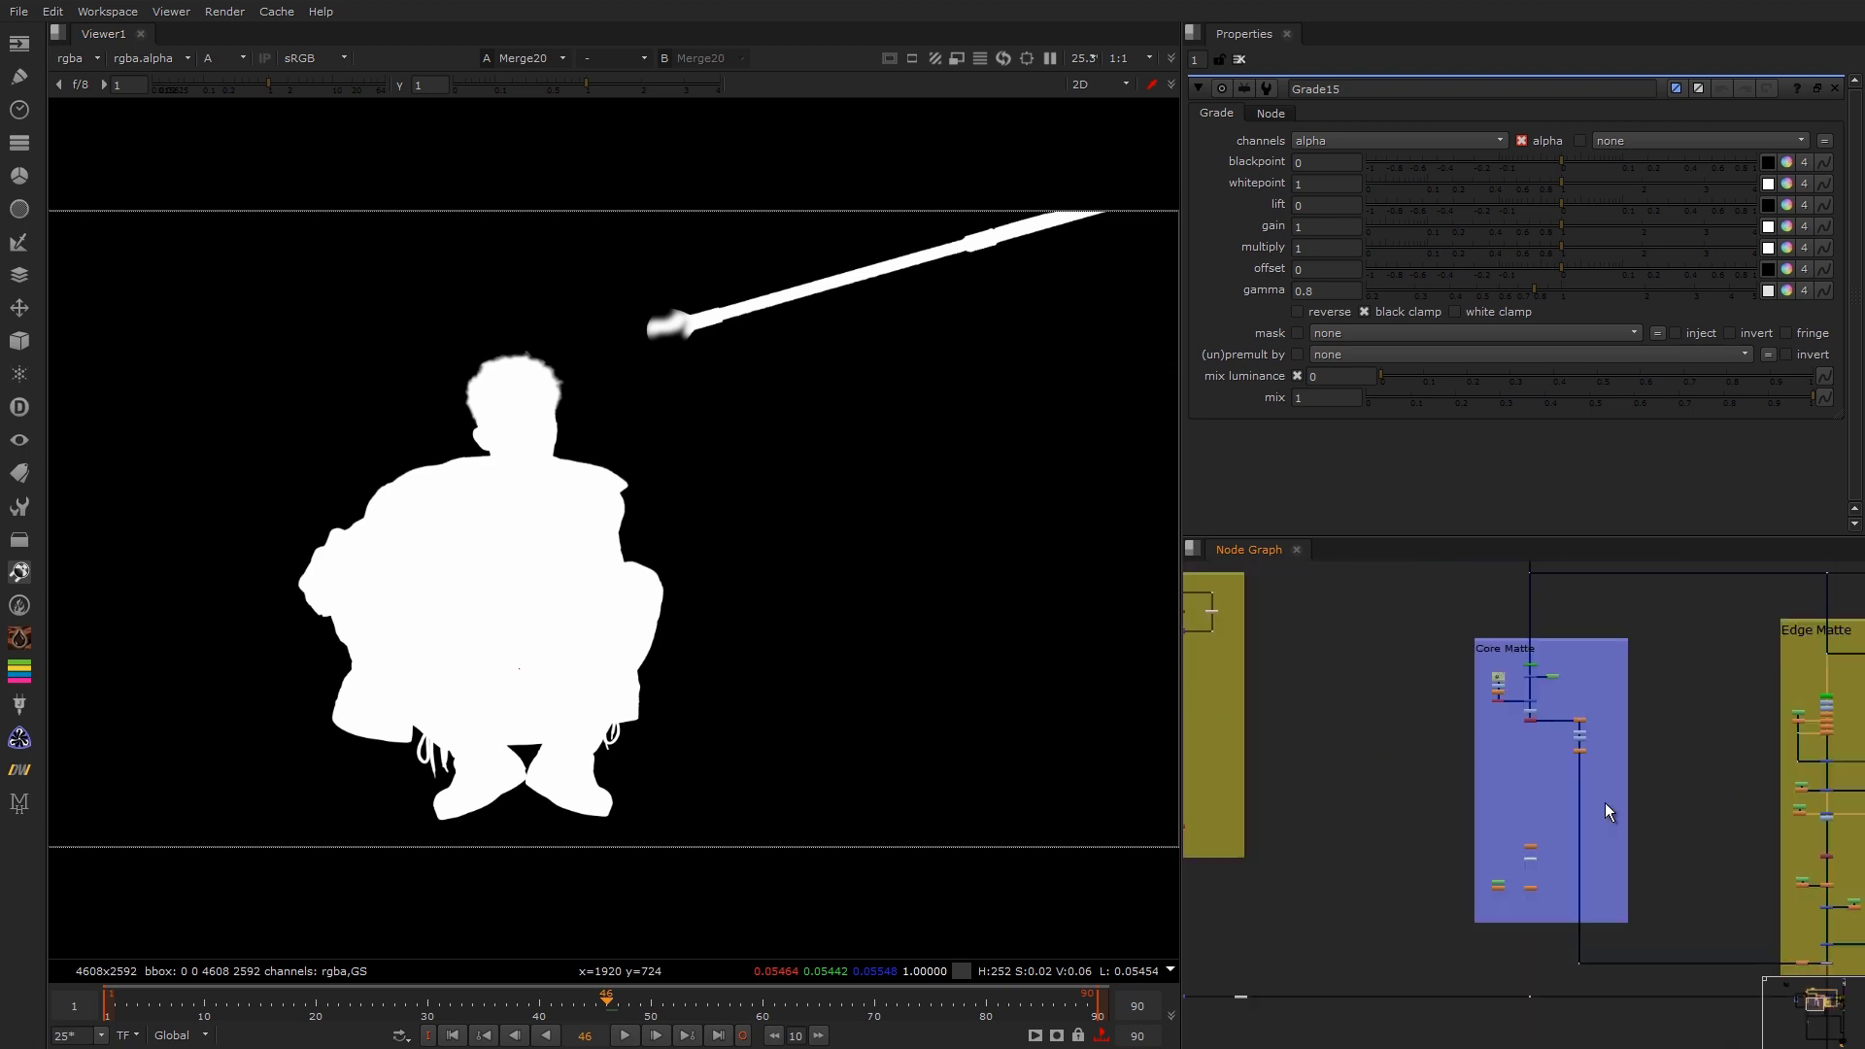
pyautogui.scroll(8, 1620, 711)
pyautogui.click(1544, 904)
pyautogui.press('1')
pyautogui.moveTo(1350, 795); pyautogui.dragTo(1281, 682, button='middle')
pyautogui.doubleClick(1478, 791)
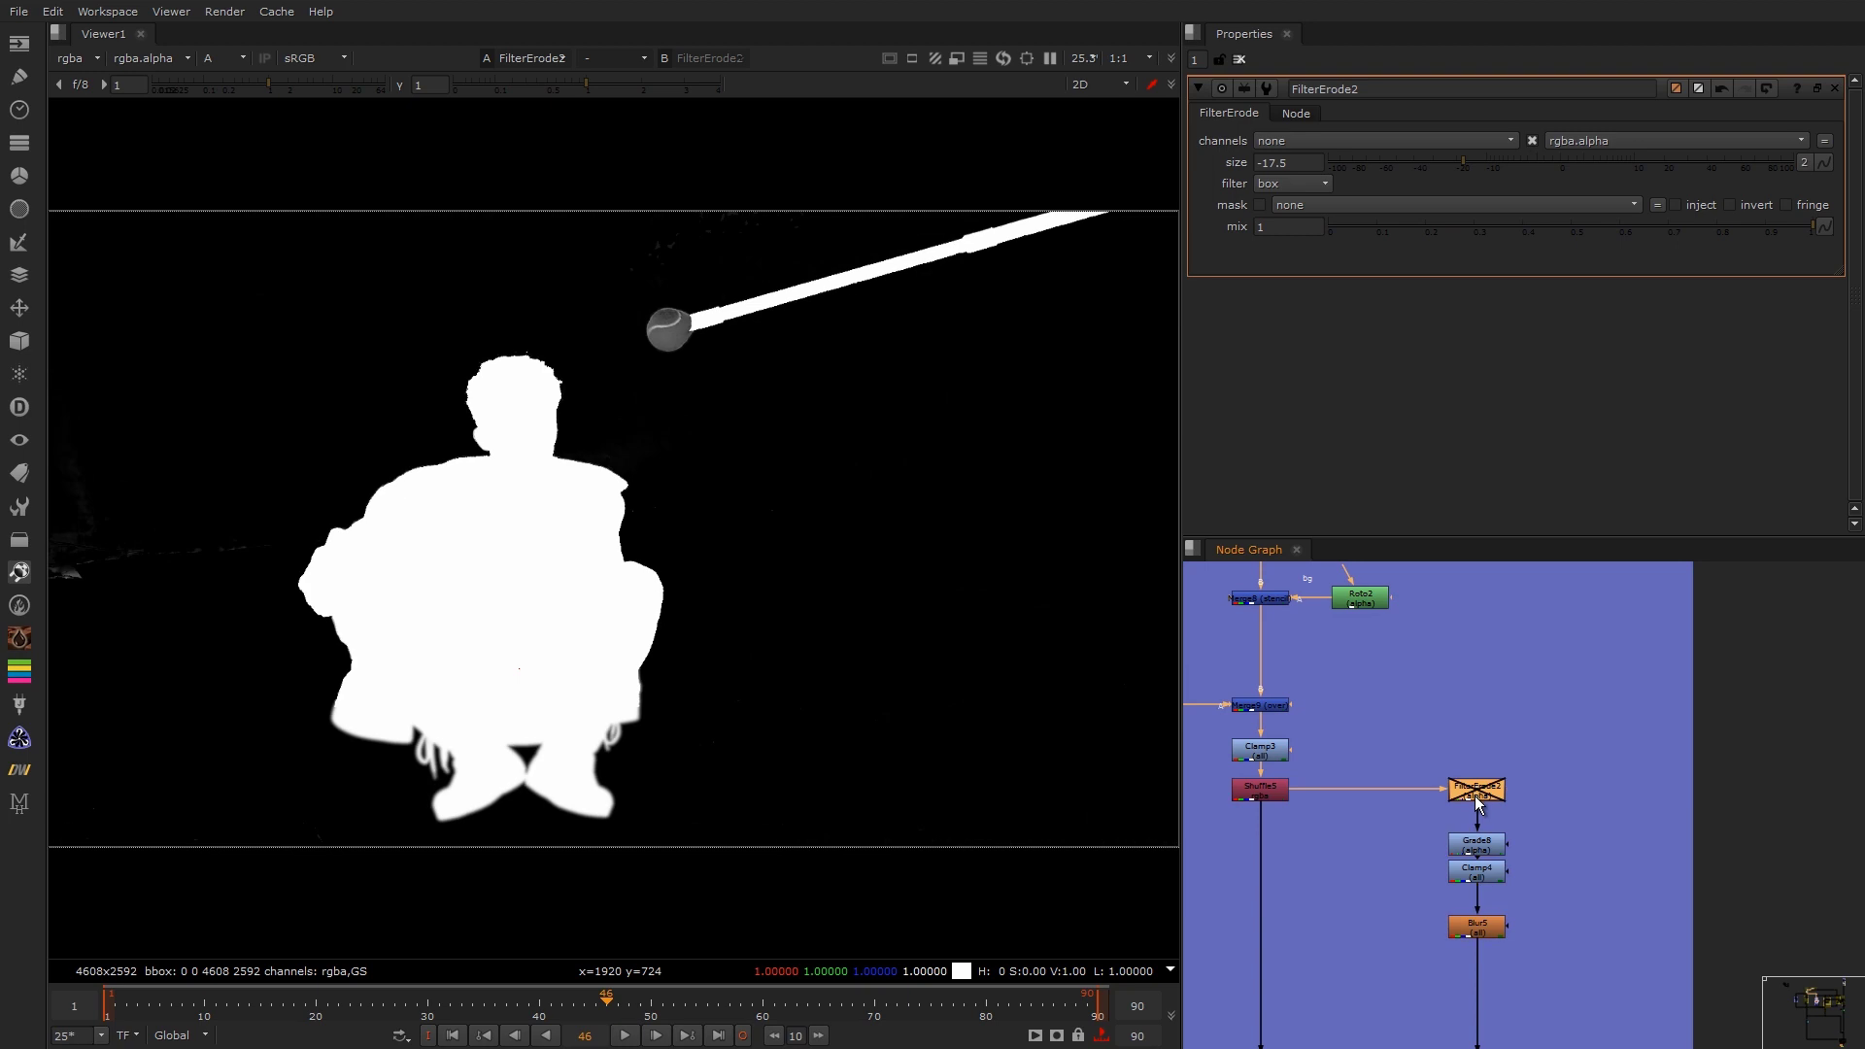
pyautogui.moveTo(1412, 804); pyautogui.dragTo(1345, 666, button='middle')
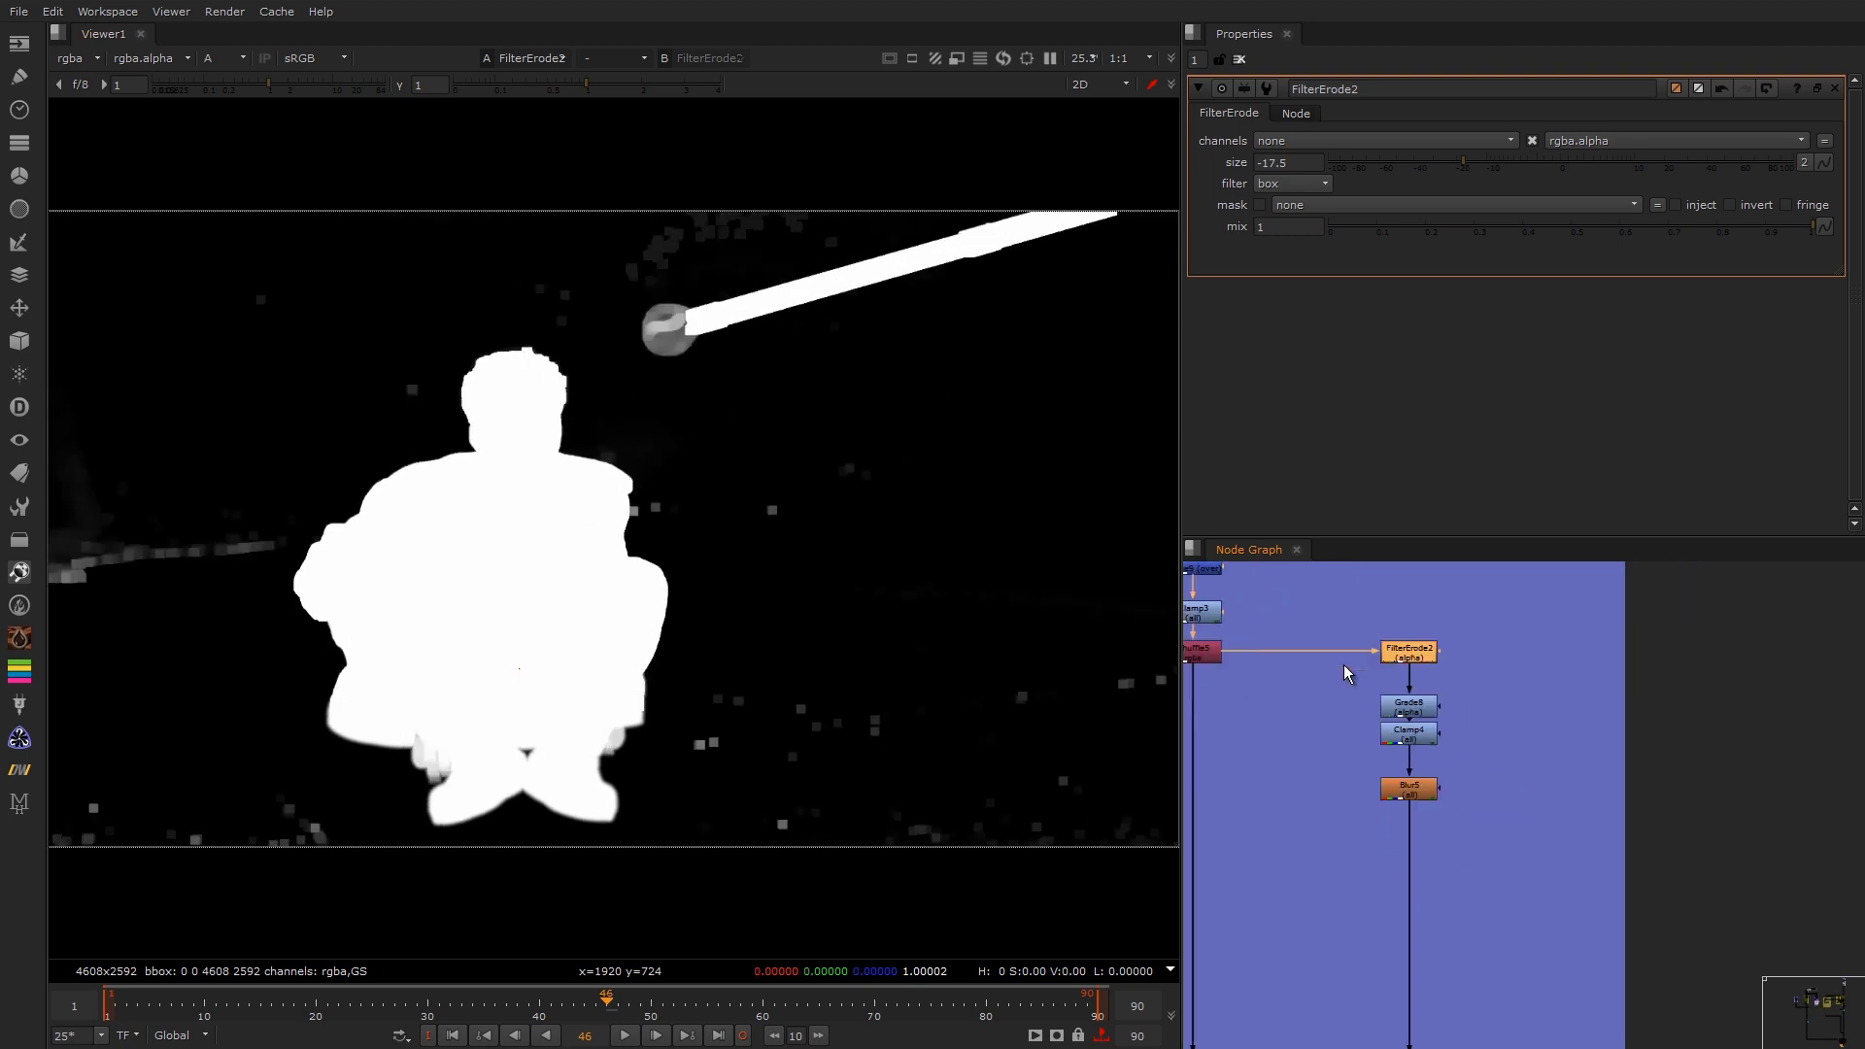
# Step: View Grade8's output and toggle the node off and on to compare the core matte, leaving it on
pyautogui.click(1408, 706)
pyautogui.press('1')
pyautogui.press('d')
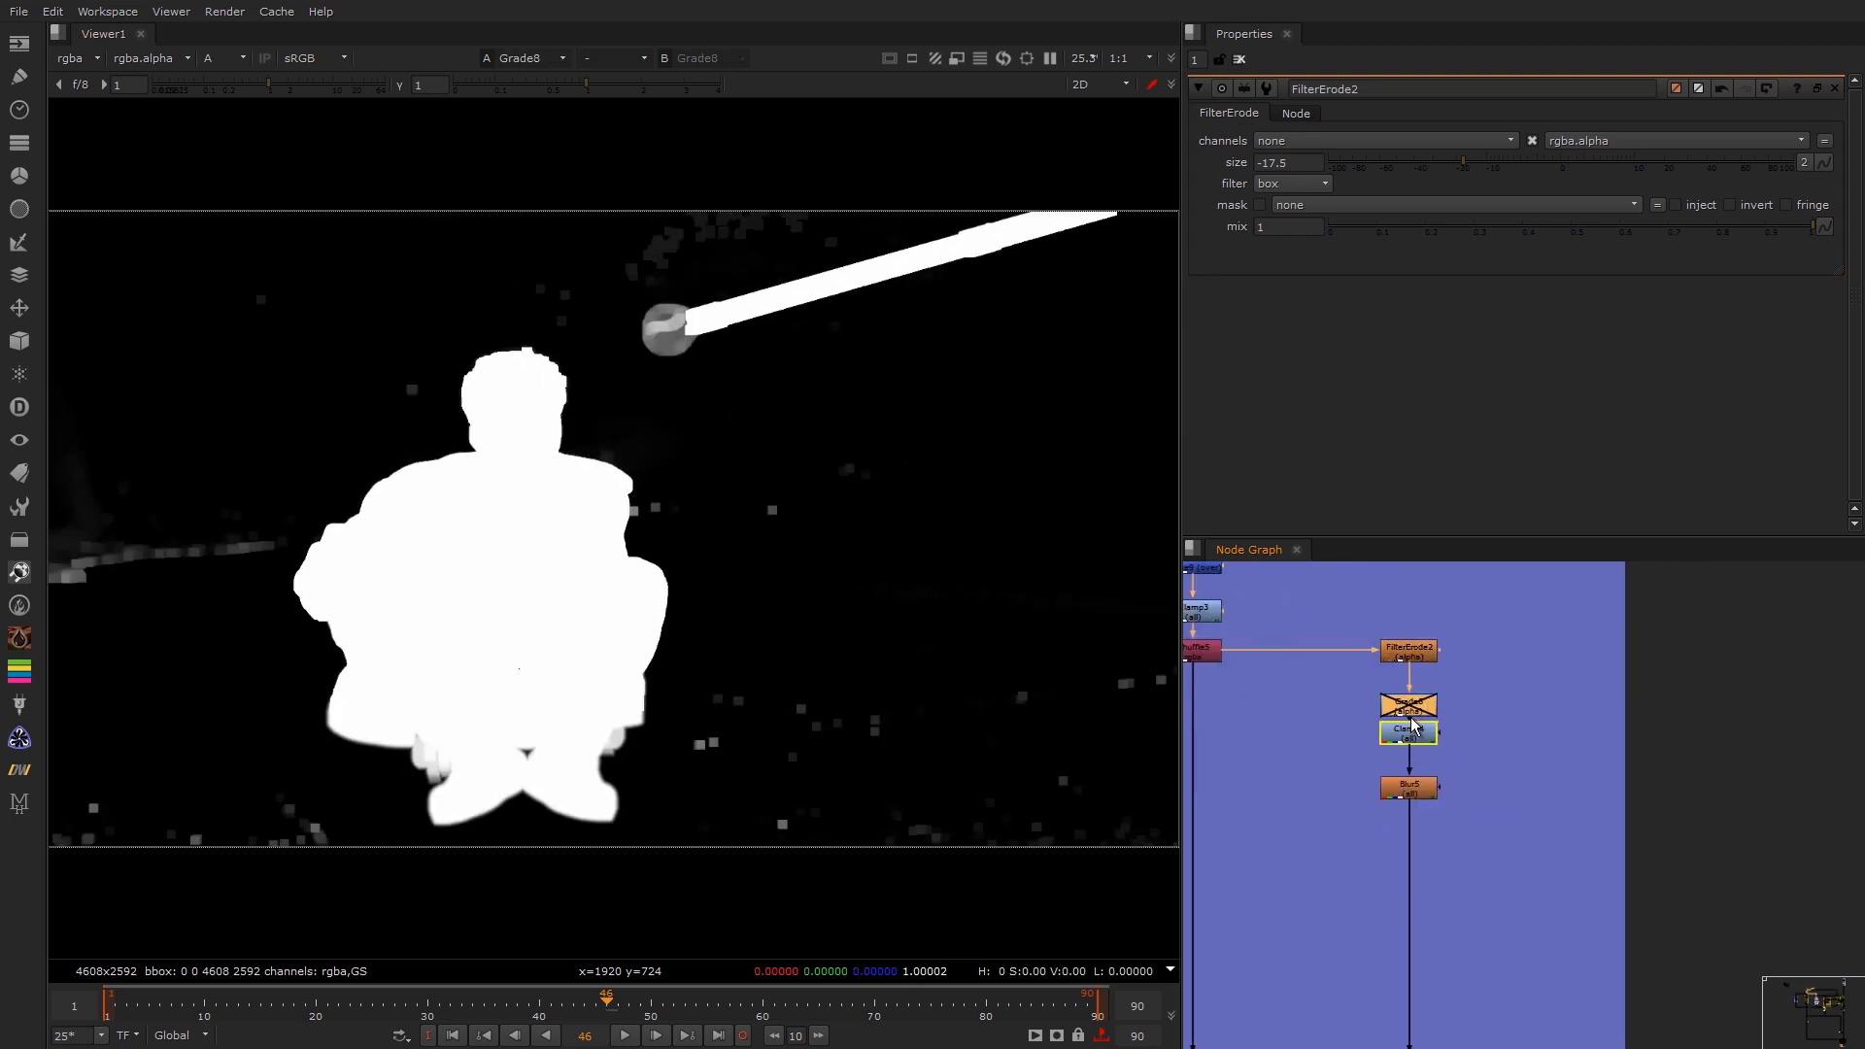
pyautogui.press('d')
pyautogui.press('d')
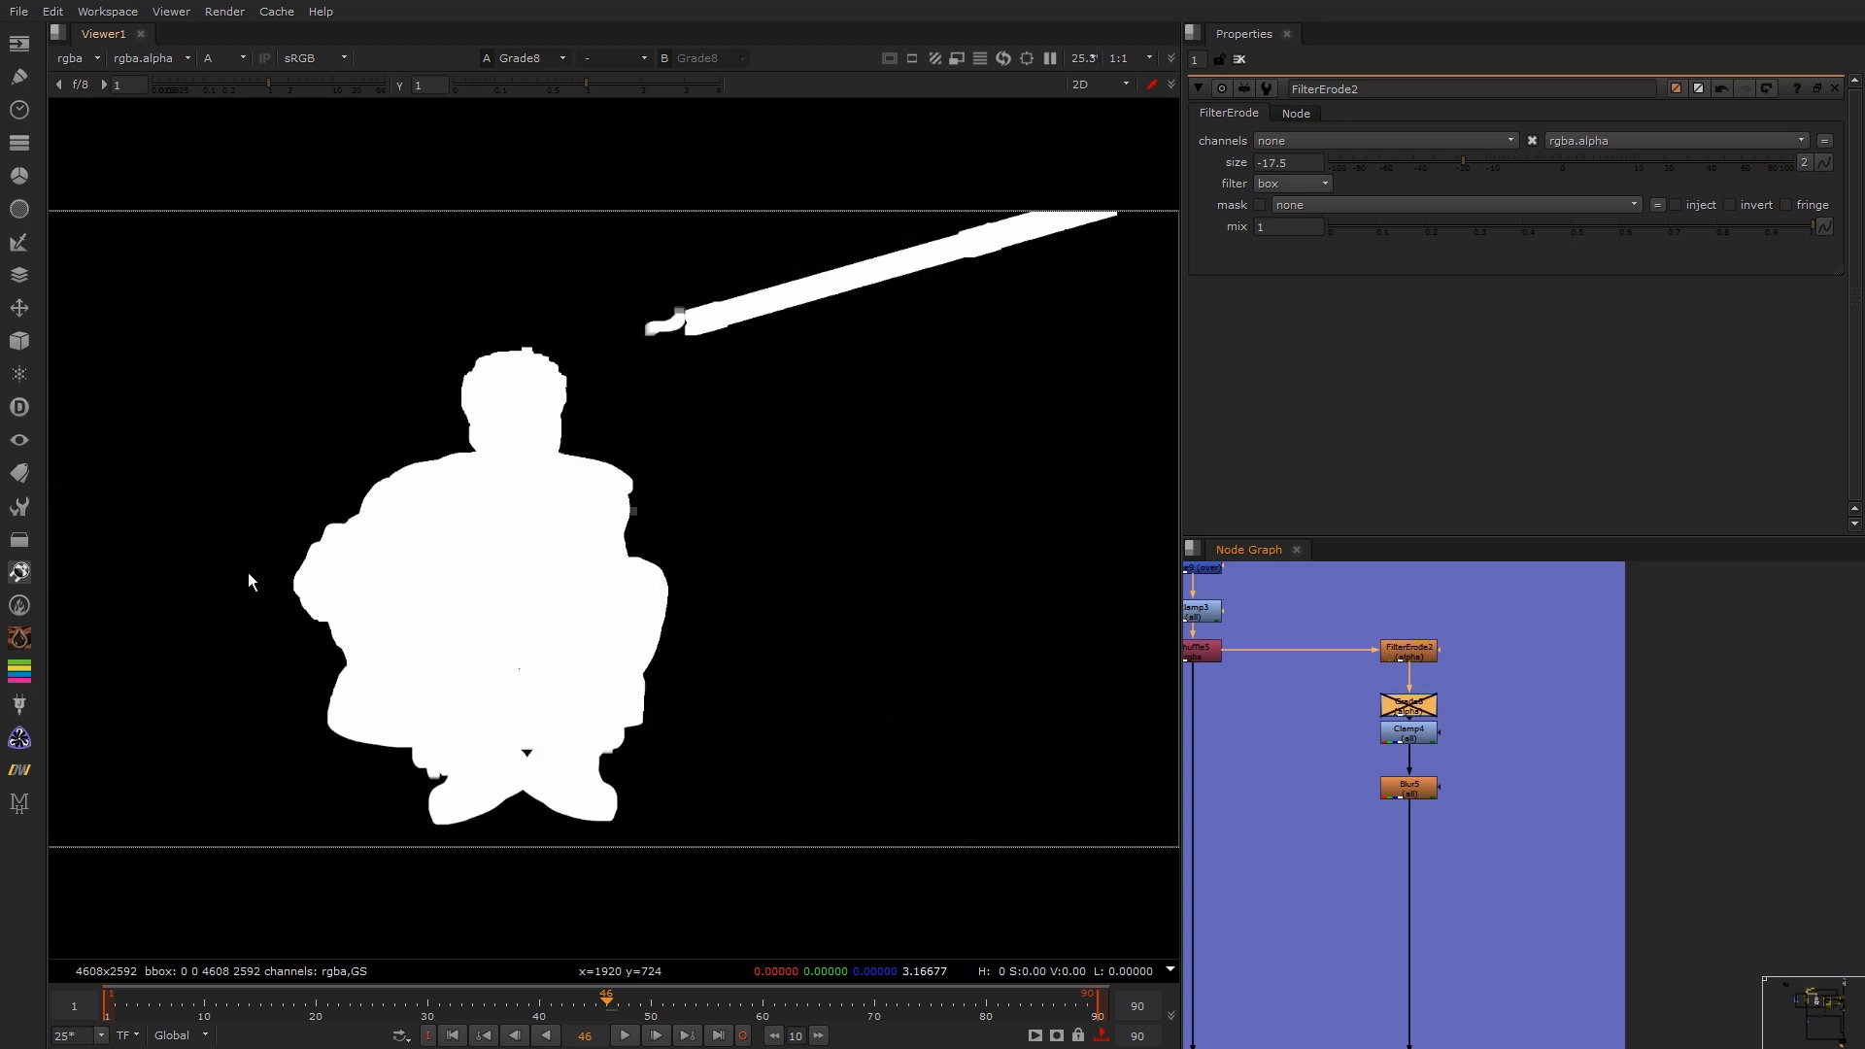
pyautogui.press('d')
# Step: View the outputs of Clamp4 and Blur5 in the core matte branch
pyautogui.click(1432, 735)
pyautogui.press('1')
pyautogui.moveTo(1469, 745); pyautogui.dragTo(1373, 812)
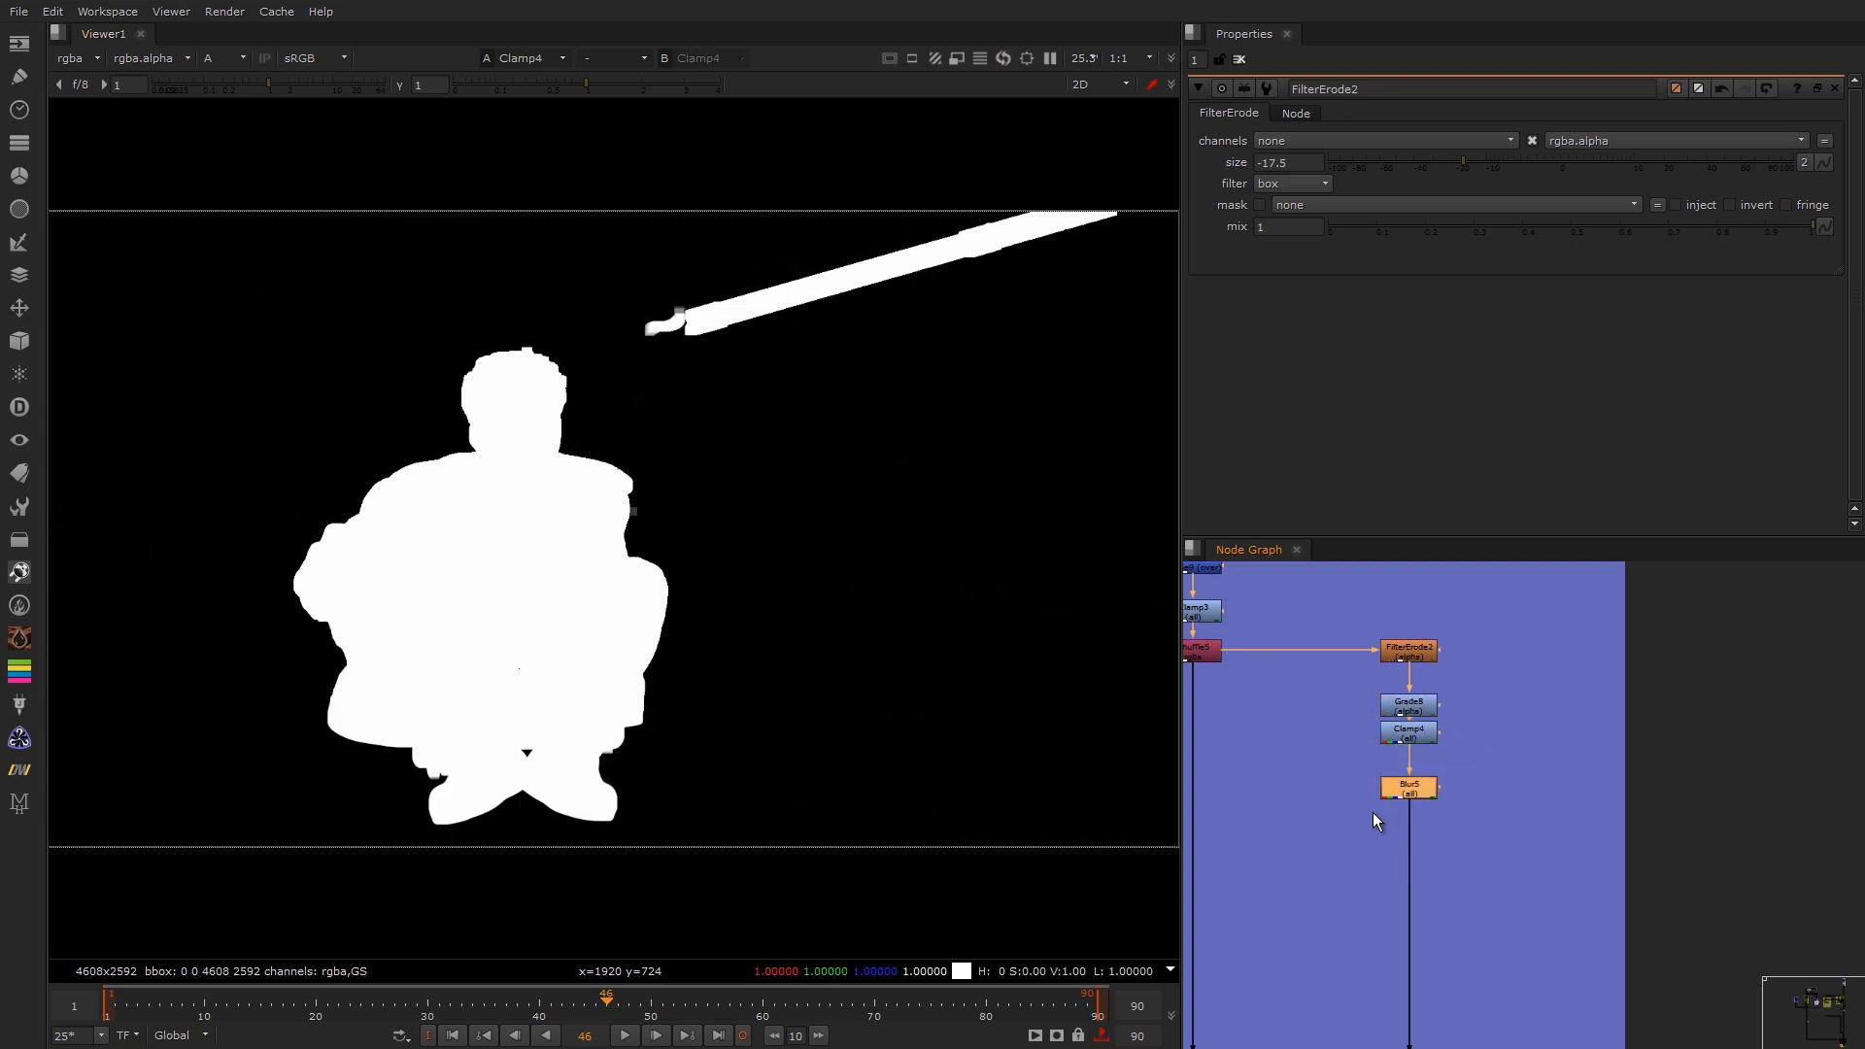
pyautogui.press('1')
# Step: View Merge20's output and toggle it off and on to compare the background around the figure and boom pole
pyautogui.scroll(-10, 1442, 656)
pyautogui.scroll(10, 1436, 700)
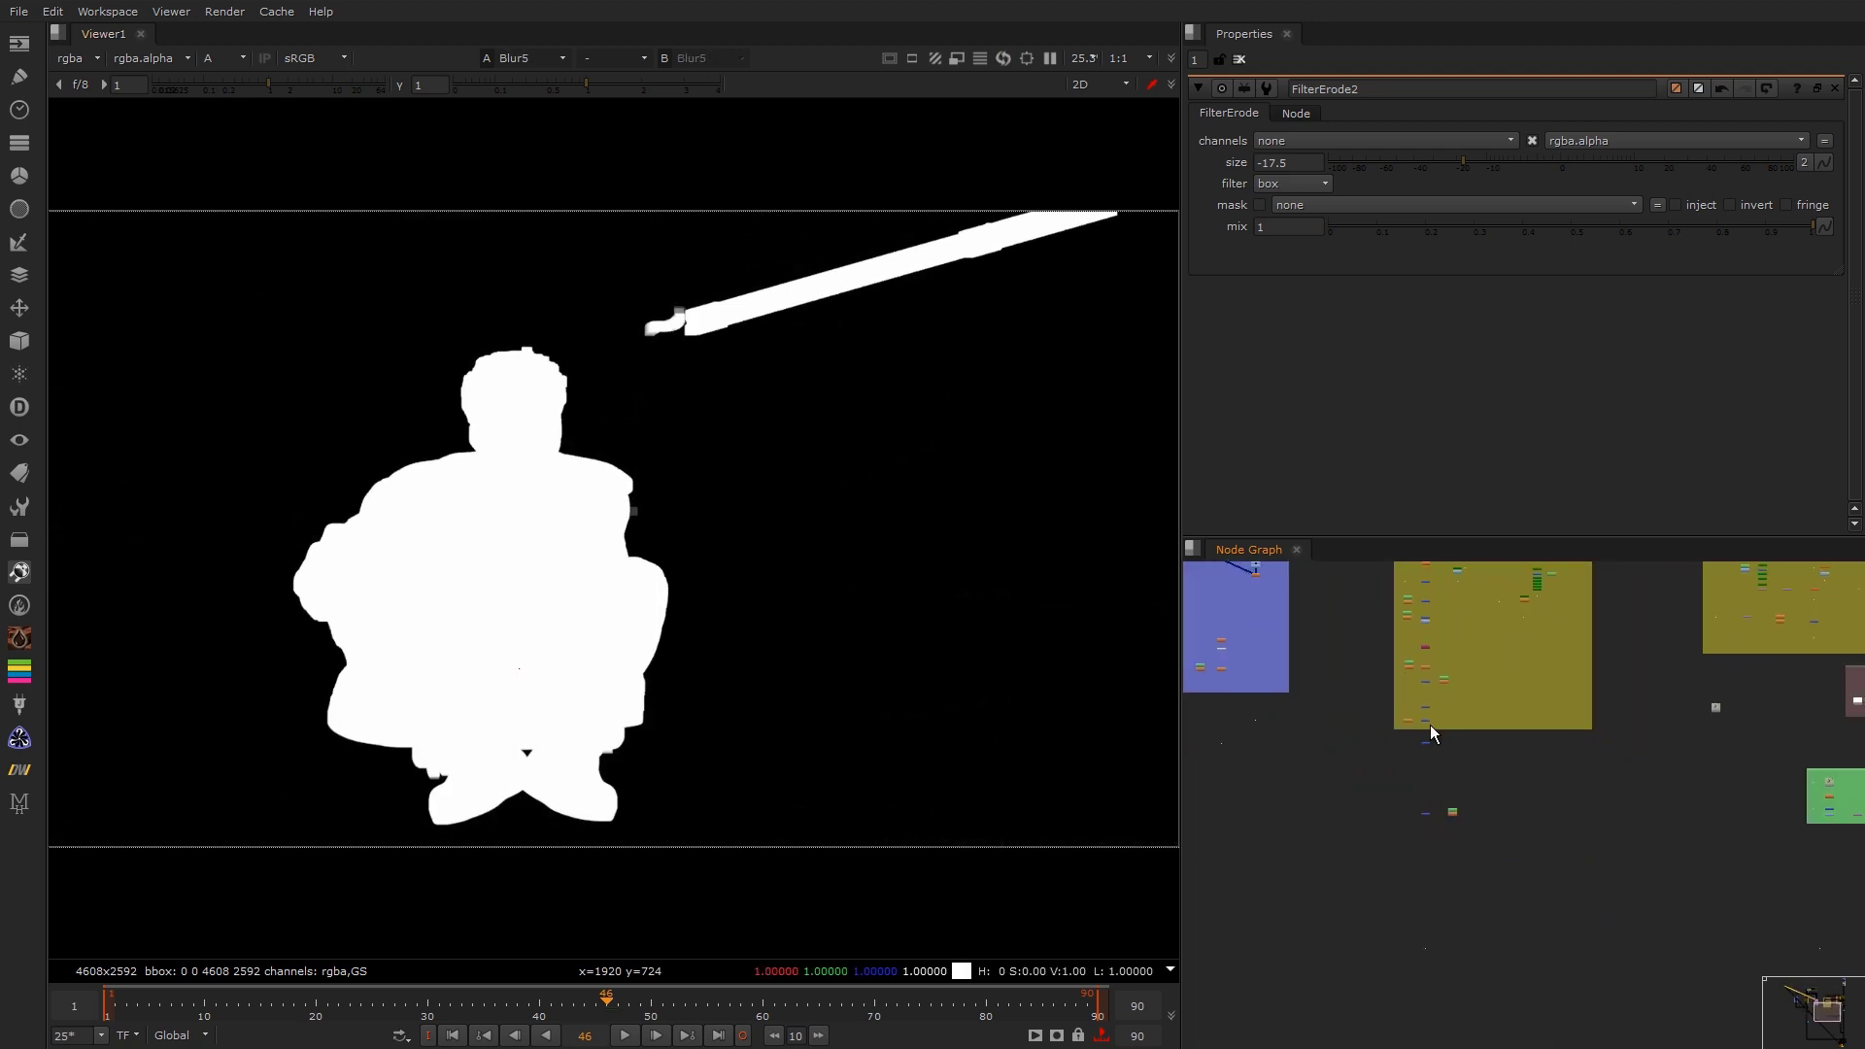
pyautogui.moveTo(1520, 641); pyautogui.dragTo(1310, 757)
pyautogui.press('1')
pyautogui.press('d')
pyautogui.press('d')
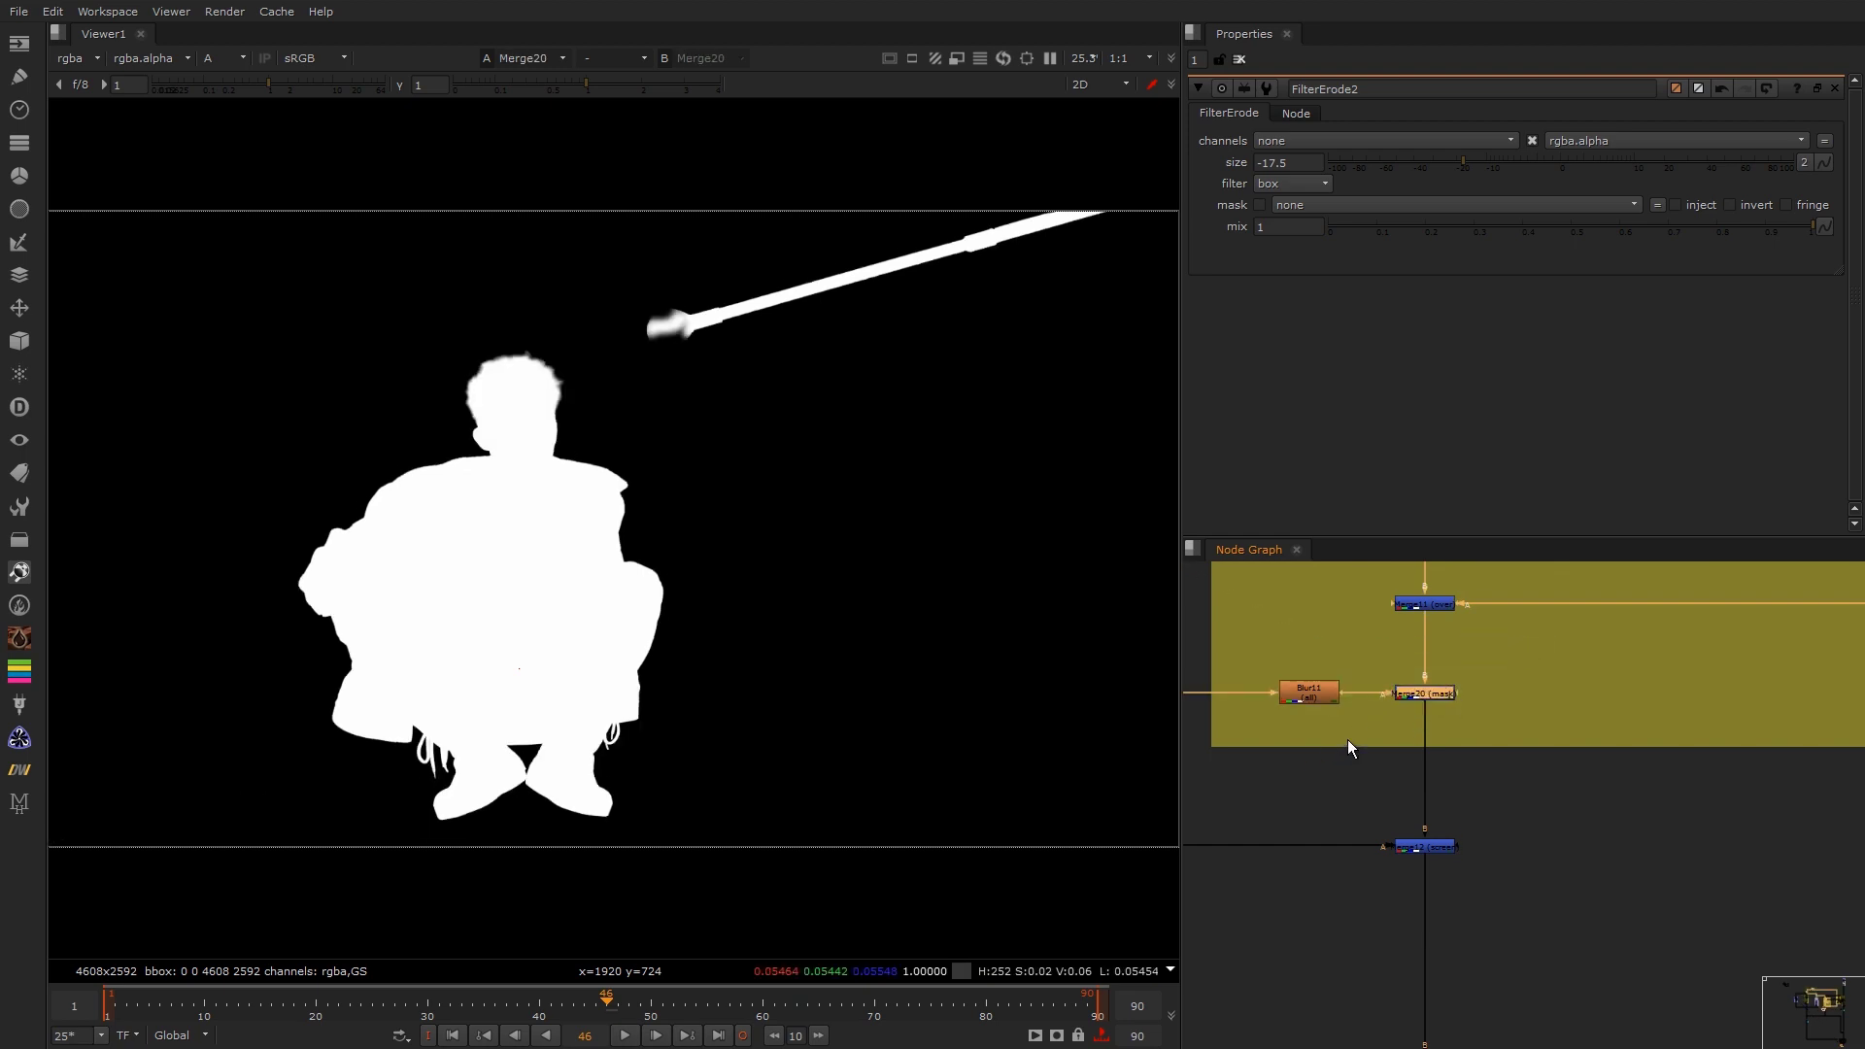
pyautogui.moveTo(678, 586); pyautogui.dragTo(931, 511, button='middle')
pyautogui.press('d')
pyautogui.press('d')
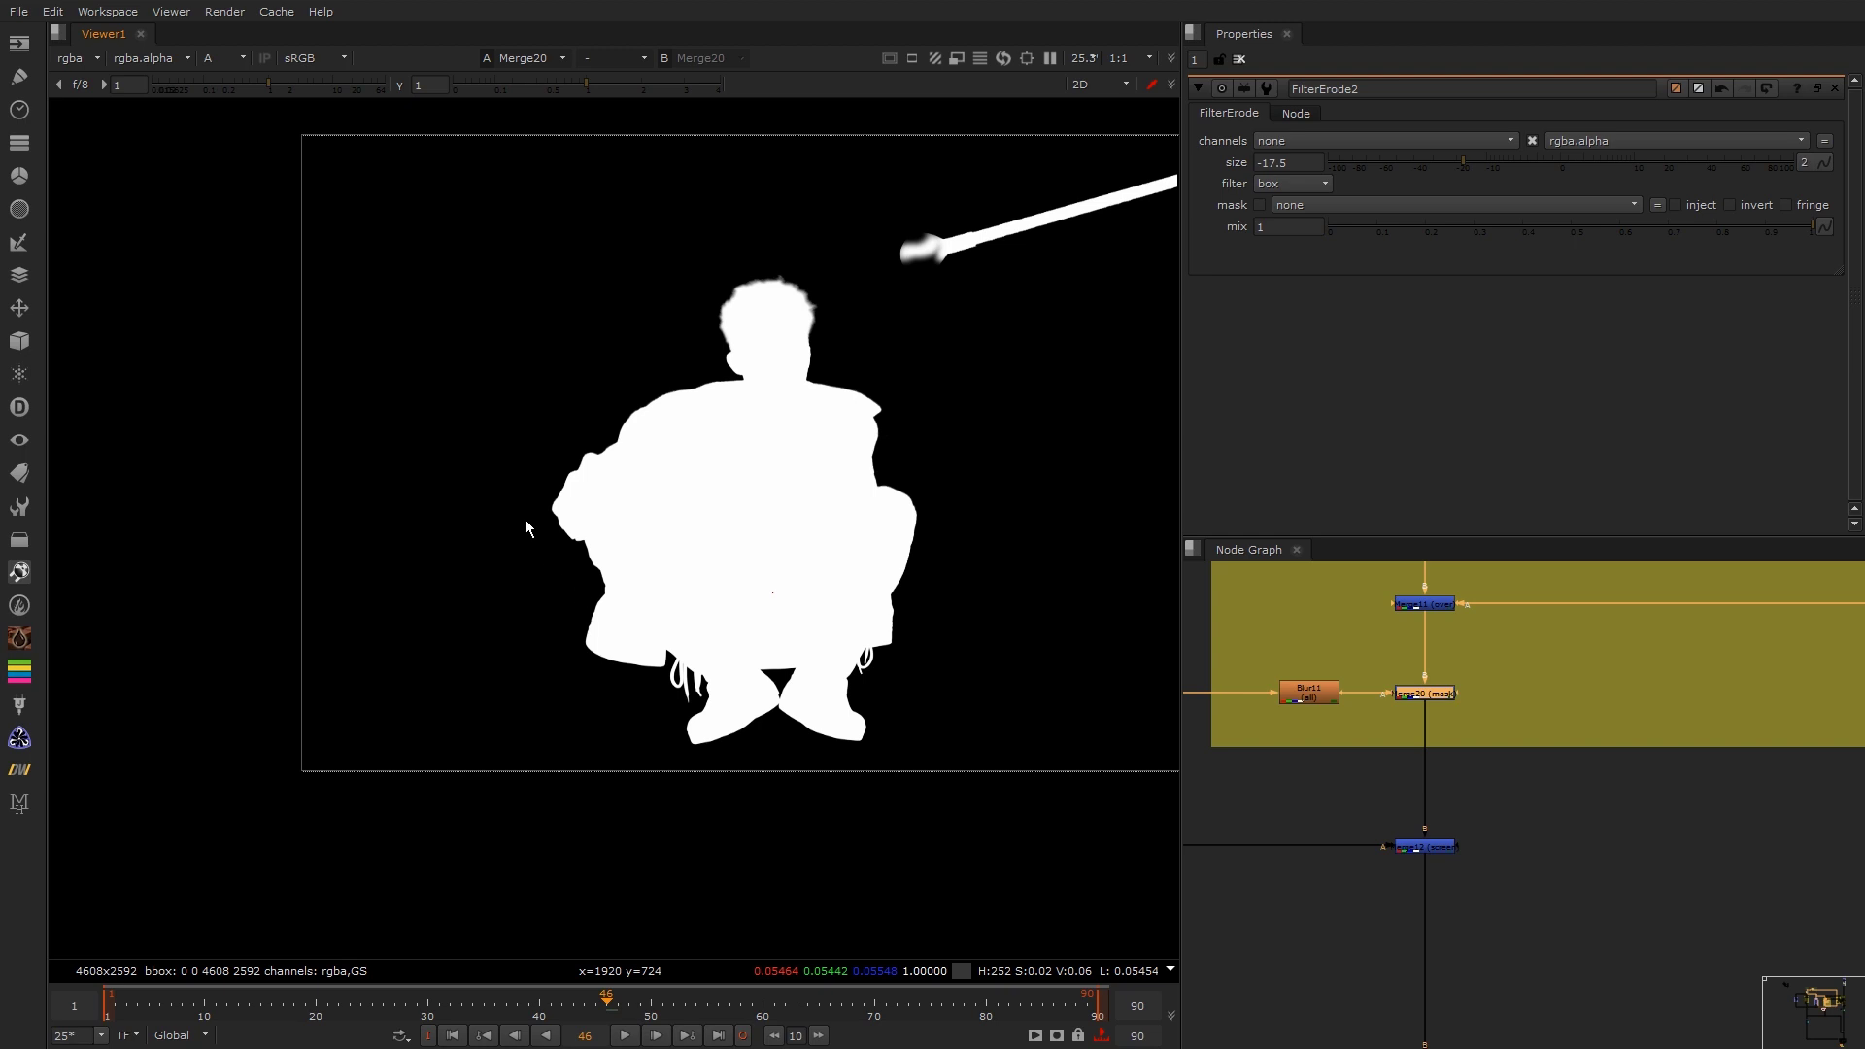
pyautogui.press('d')
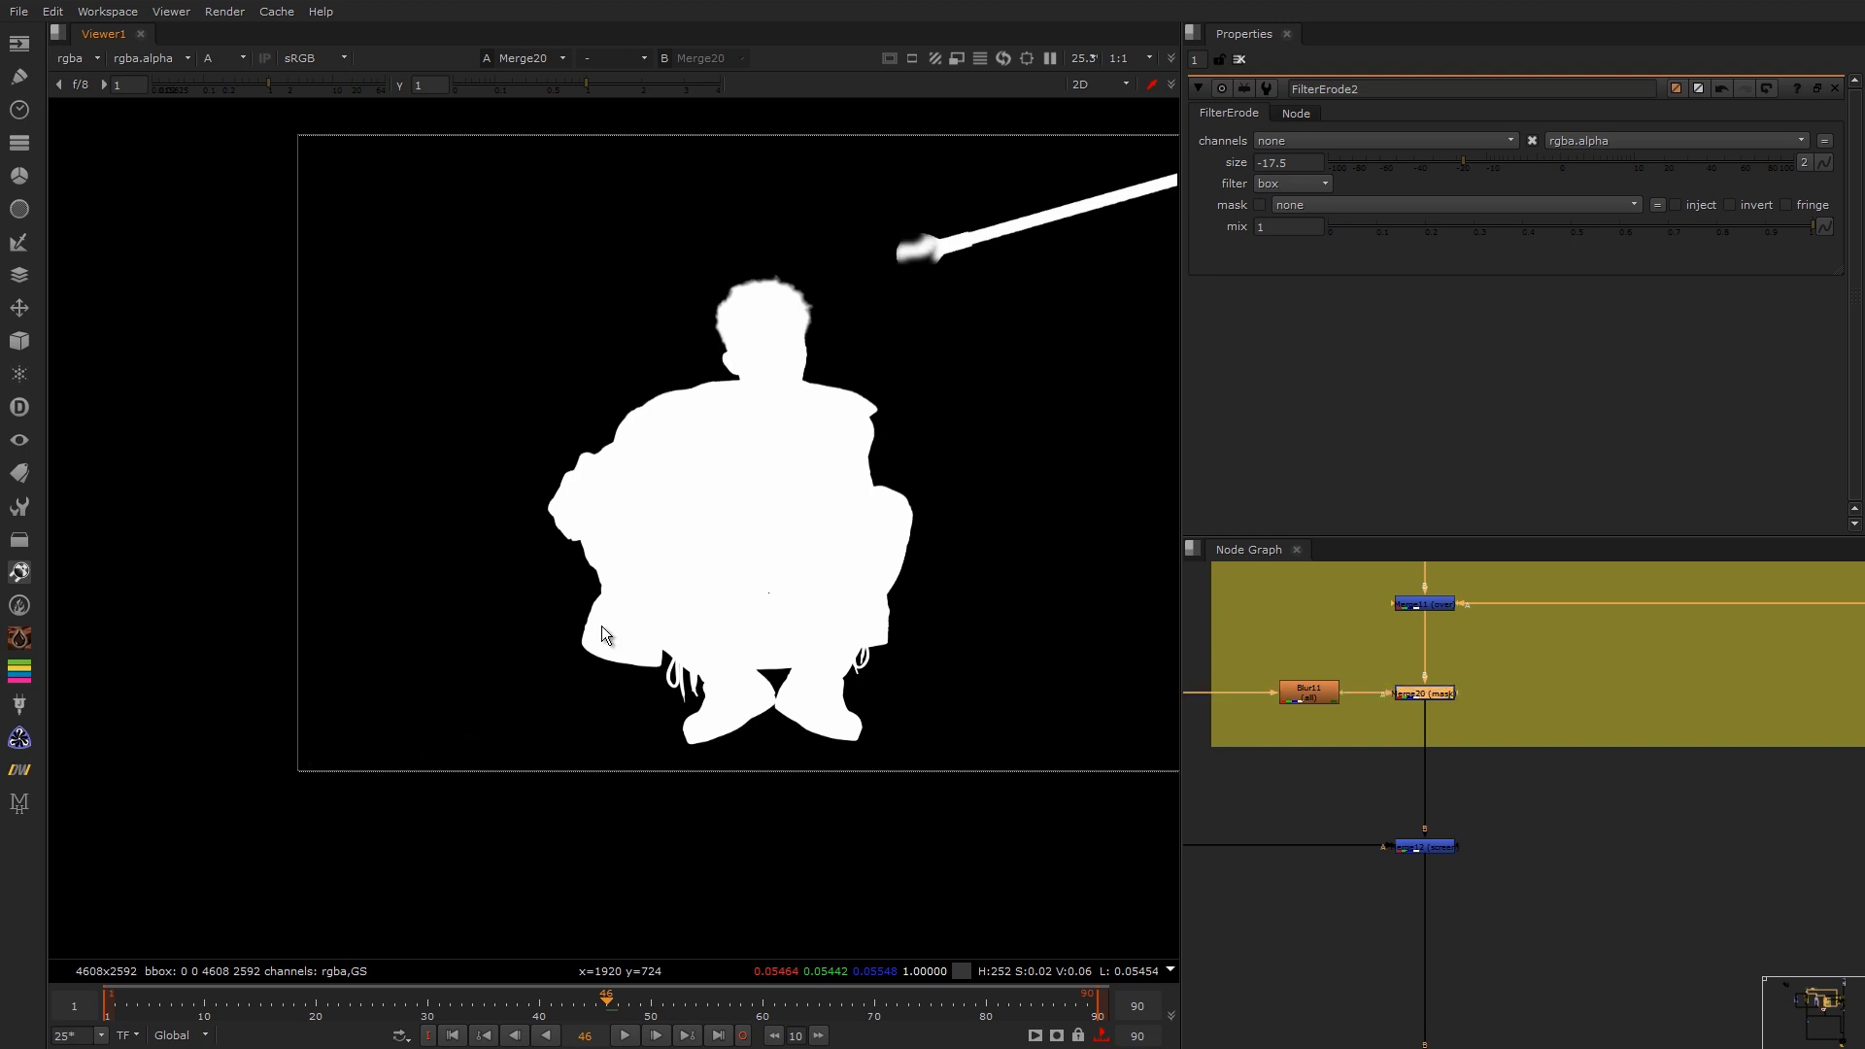
pyautogui.moveTo(899, 271); pyautogui.dragTo(563, 439, button='middle')
pyautogui.press('d')
pyautogui.press('f')
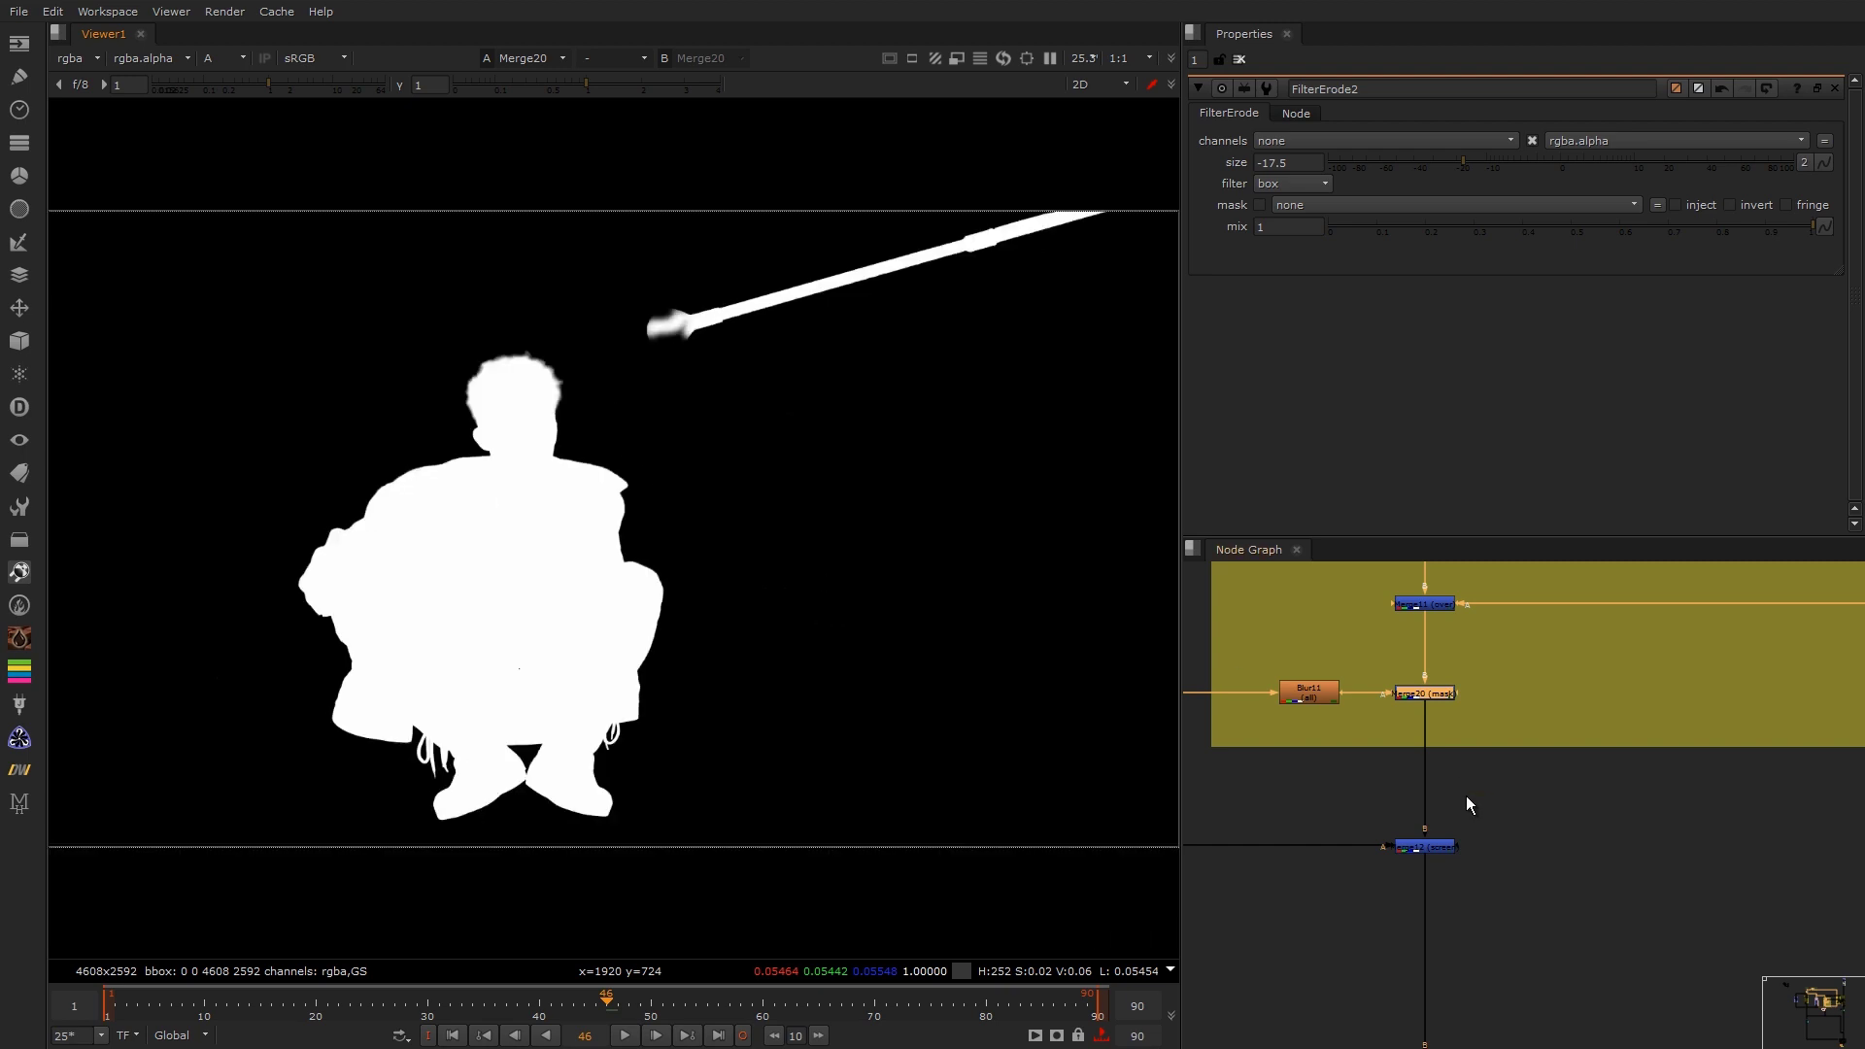
# Step: View the outputs of Merge12 and Merge13 below the Edge Matte group
pyautogui.click(1424, 846)
pyautogui.press('1')
pyautogui.scroll(-3, 1447, 692)
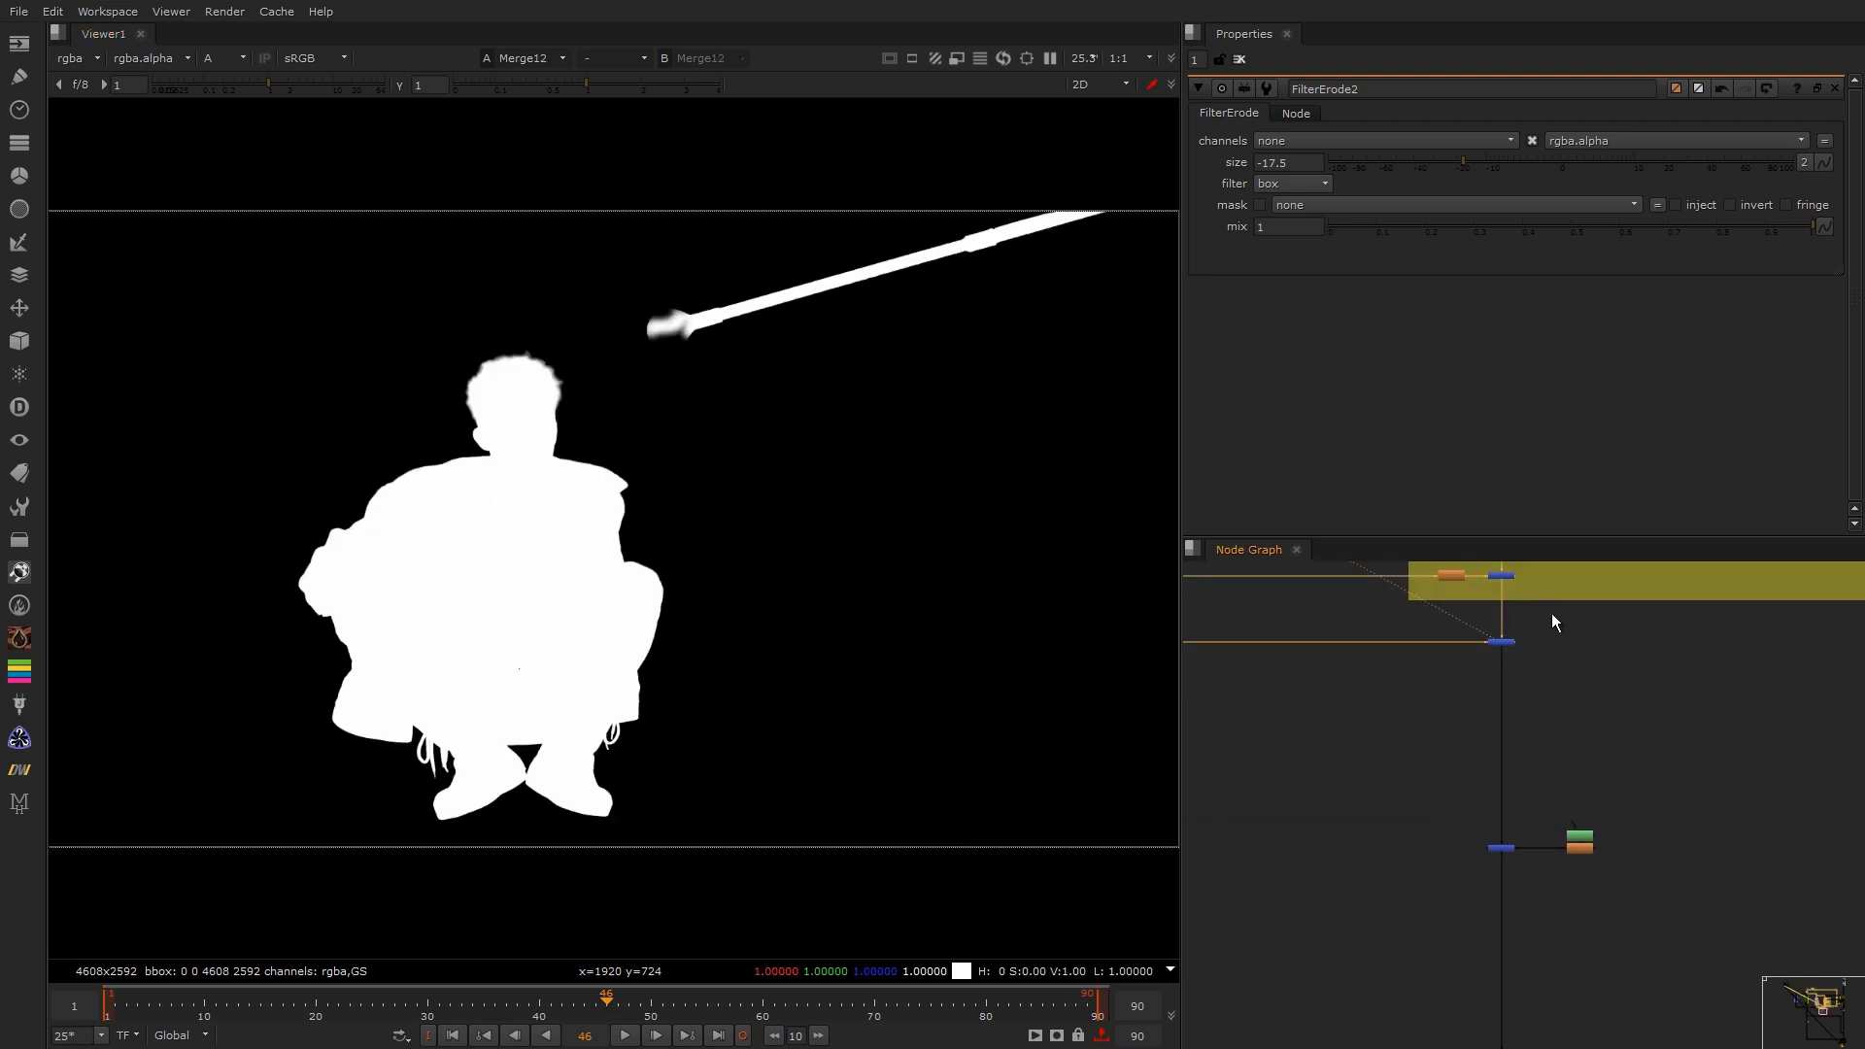
pyautogui.moveTo(1552, 614); pyautogui.dragTo(1431, 672)
pyautogui.scroll(4, 1505, 862)
pyautogui.moveTo(1571, 684); pyautogui.dragTo(1408, 836)
pyautogui.press('1')
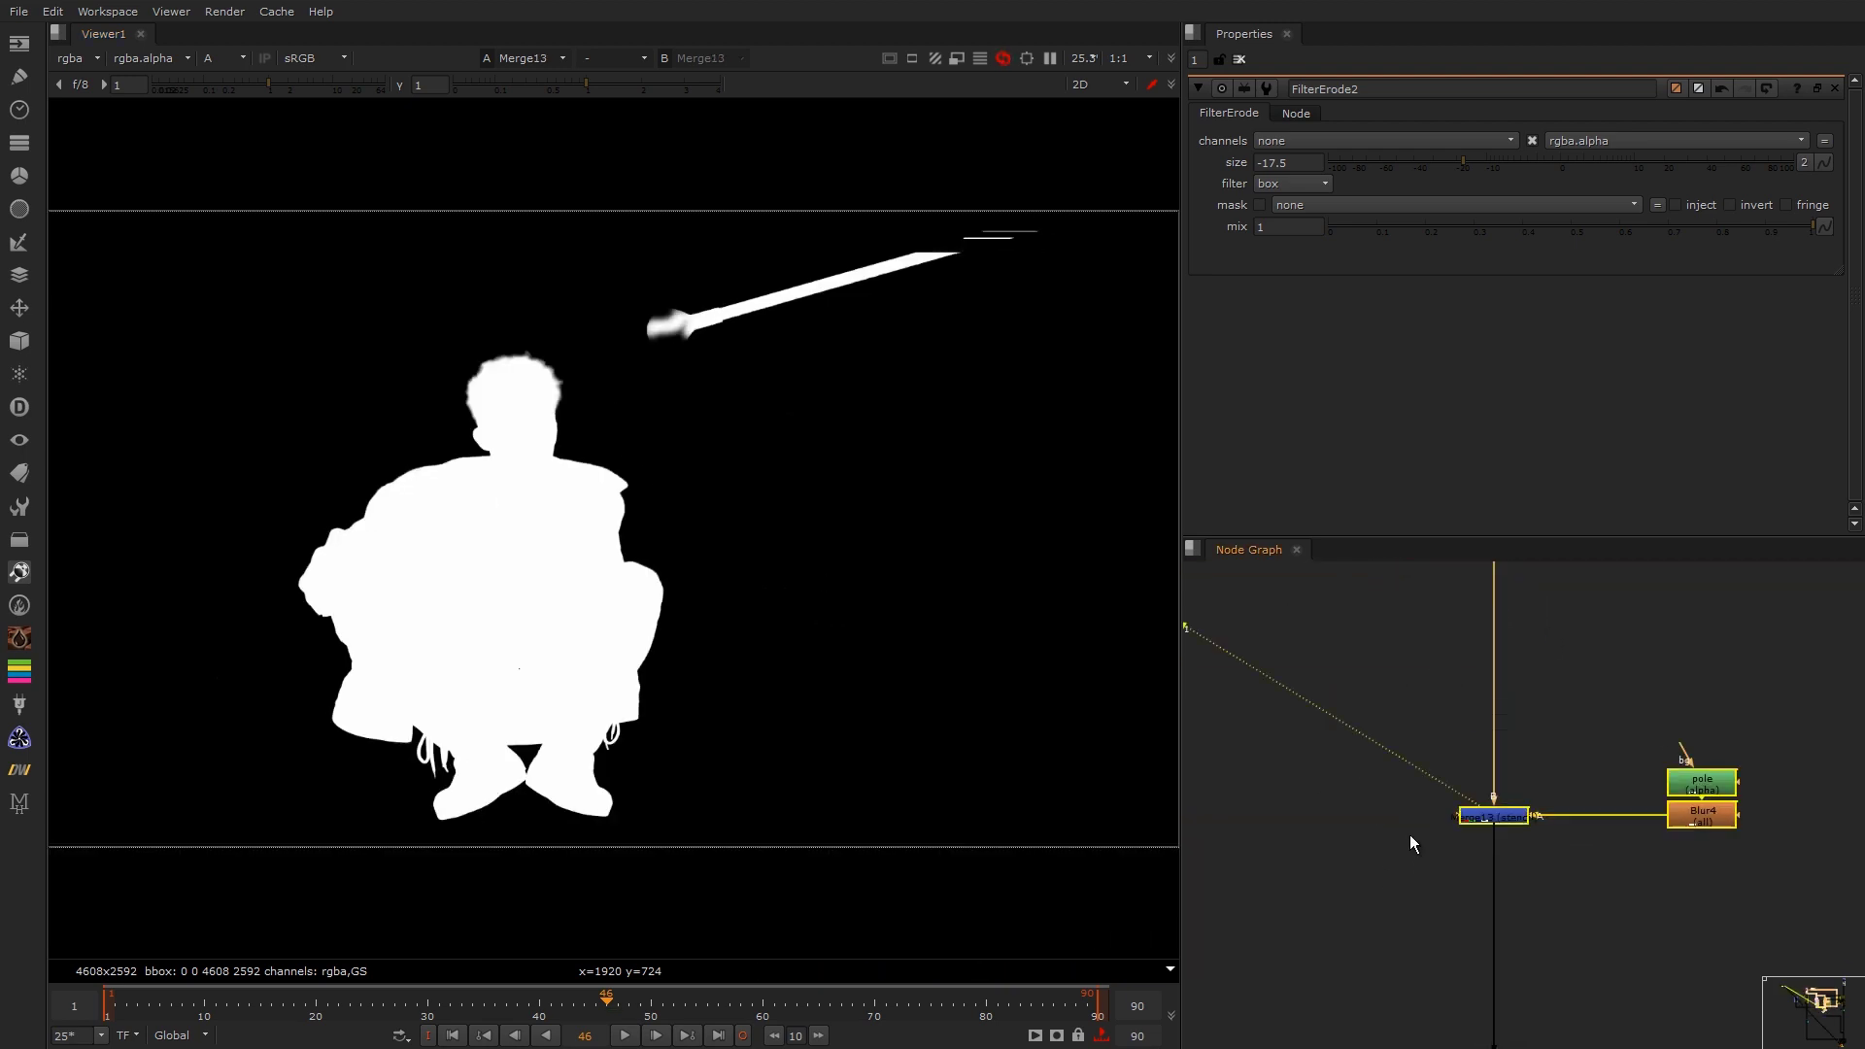
pyautogui.click(1410, 837)
# Step: Open the pole roto's settings to show its shape, and open Merge13's stencil settings
pyautogui.doubleClick(1671, 785)
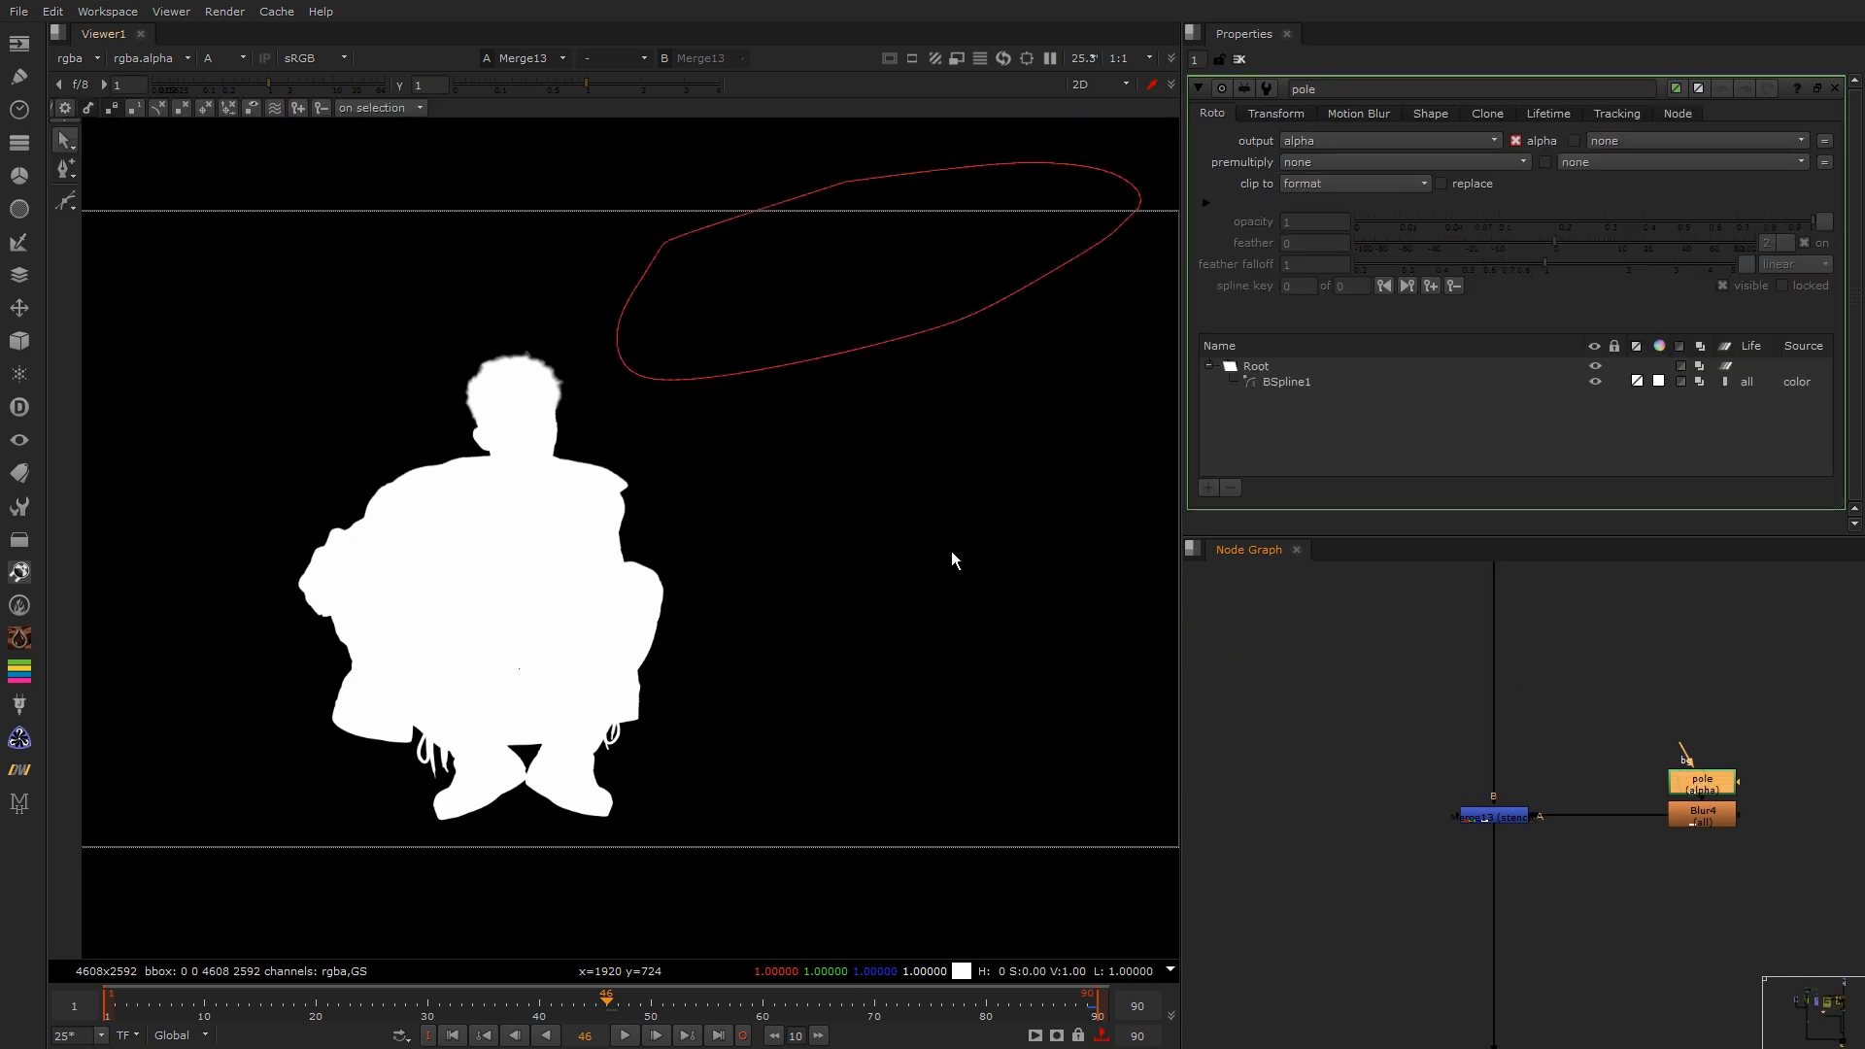
pyautogui.moveTo(1527, 741); pyautogui.dragTo(1476, 836)
pyautogui.doubleClick(1500, 814)
pyautogui.moveTo(1584, 721); pyautogui.dragTo(1436, 820)
# Step: View Copy6's output and switch between its colour image and alpha channel
pyautogui.scroll(-6, 1419, 821)
pyautogui.scroll(-3, 1419, 821)
pyautogui.moveTo(1419, 822); pyautogui.dragTo(1474, 762, button='middle')
pyautogui.scroll(10, 1280, 777)
pyautogui.moveTo(1281, 777); pyautogui.dragTo(1379, 658, button='middle')
pyautogui.moveTo(1445, 581); pyautogui.dragTo(1252, 839)
pyautogui.press('1')
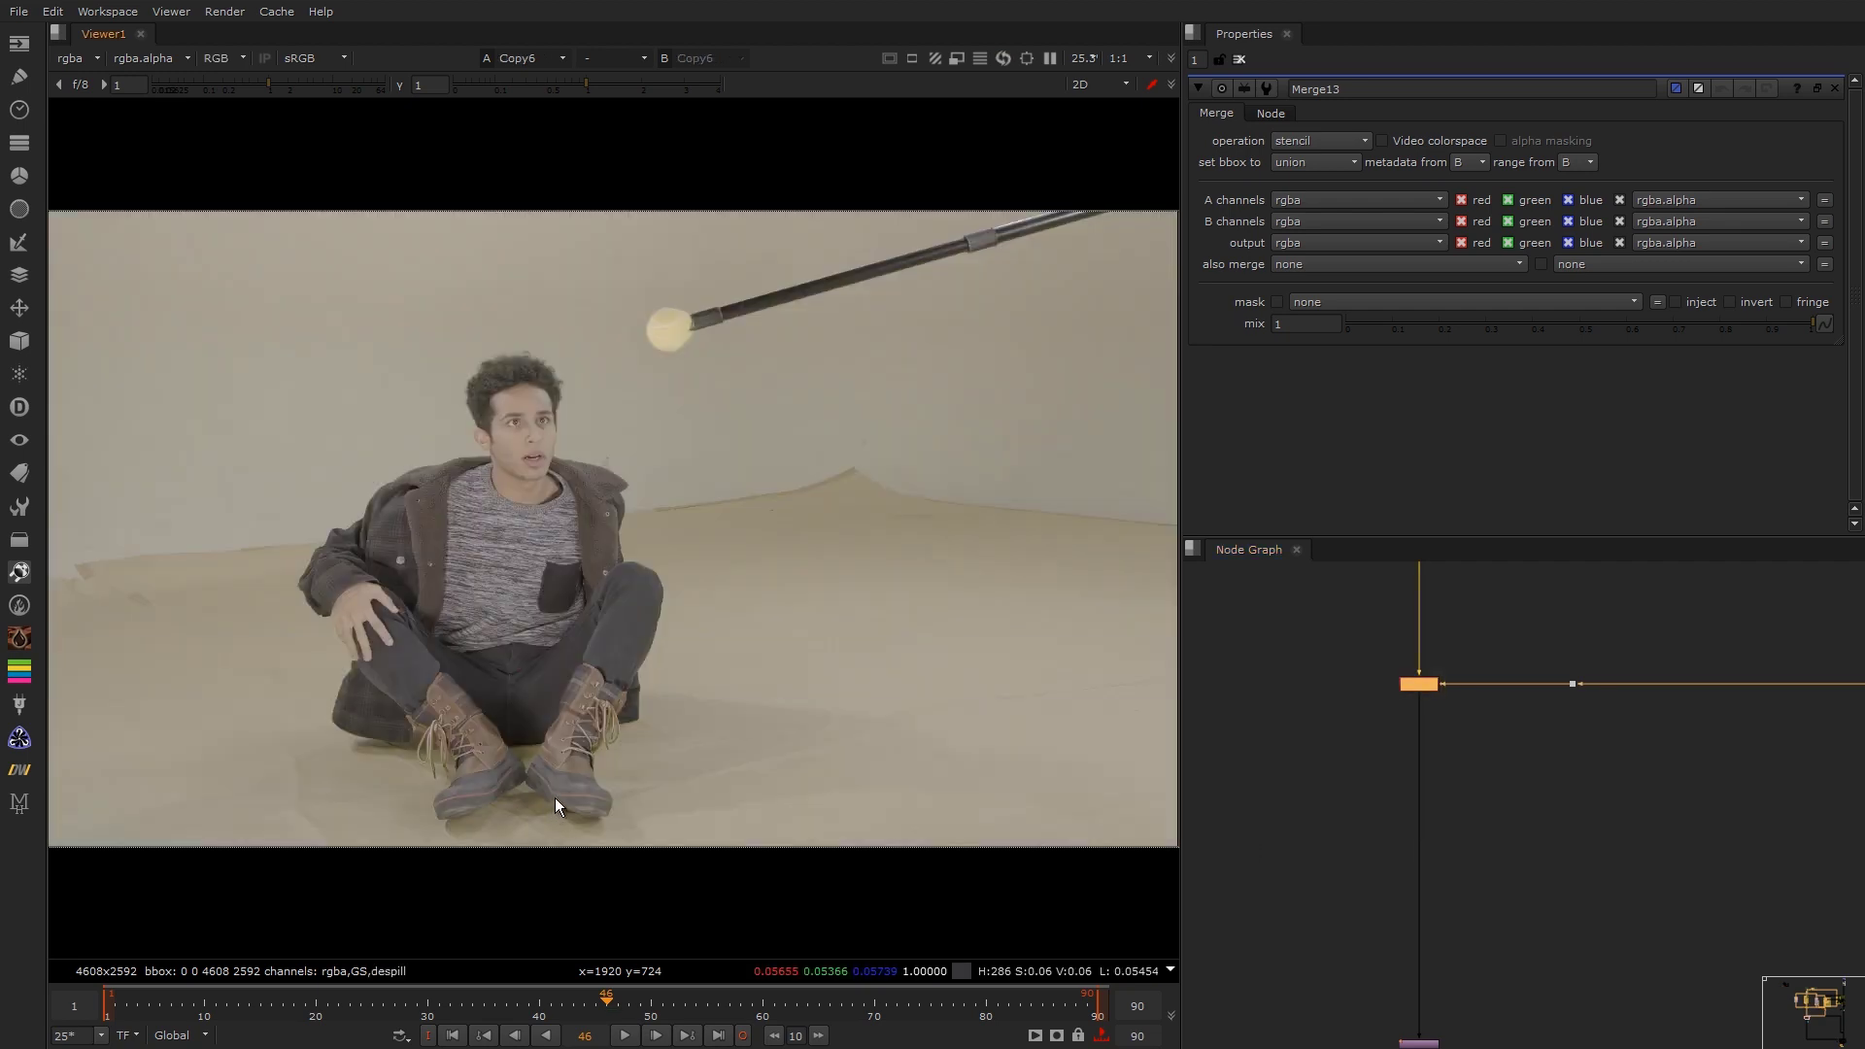
pyautogui.press('a')
pyautogui.press('a')
pyautogui.press('a')
pyautogui.press('a')
# Step: View Transform2's output to check the repositioned plate above the GRADES group
pyautogui.scroll(-6, 1476, 659)
pyautogui.scroll(8, 1475, 767)
pyautogui.moveTo(1579, 632); pyautogui.dragTo(1387, 760)
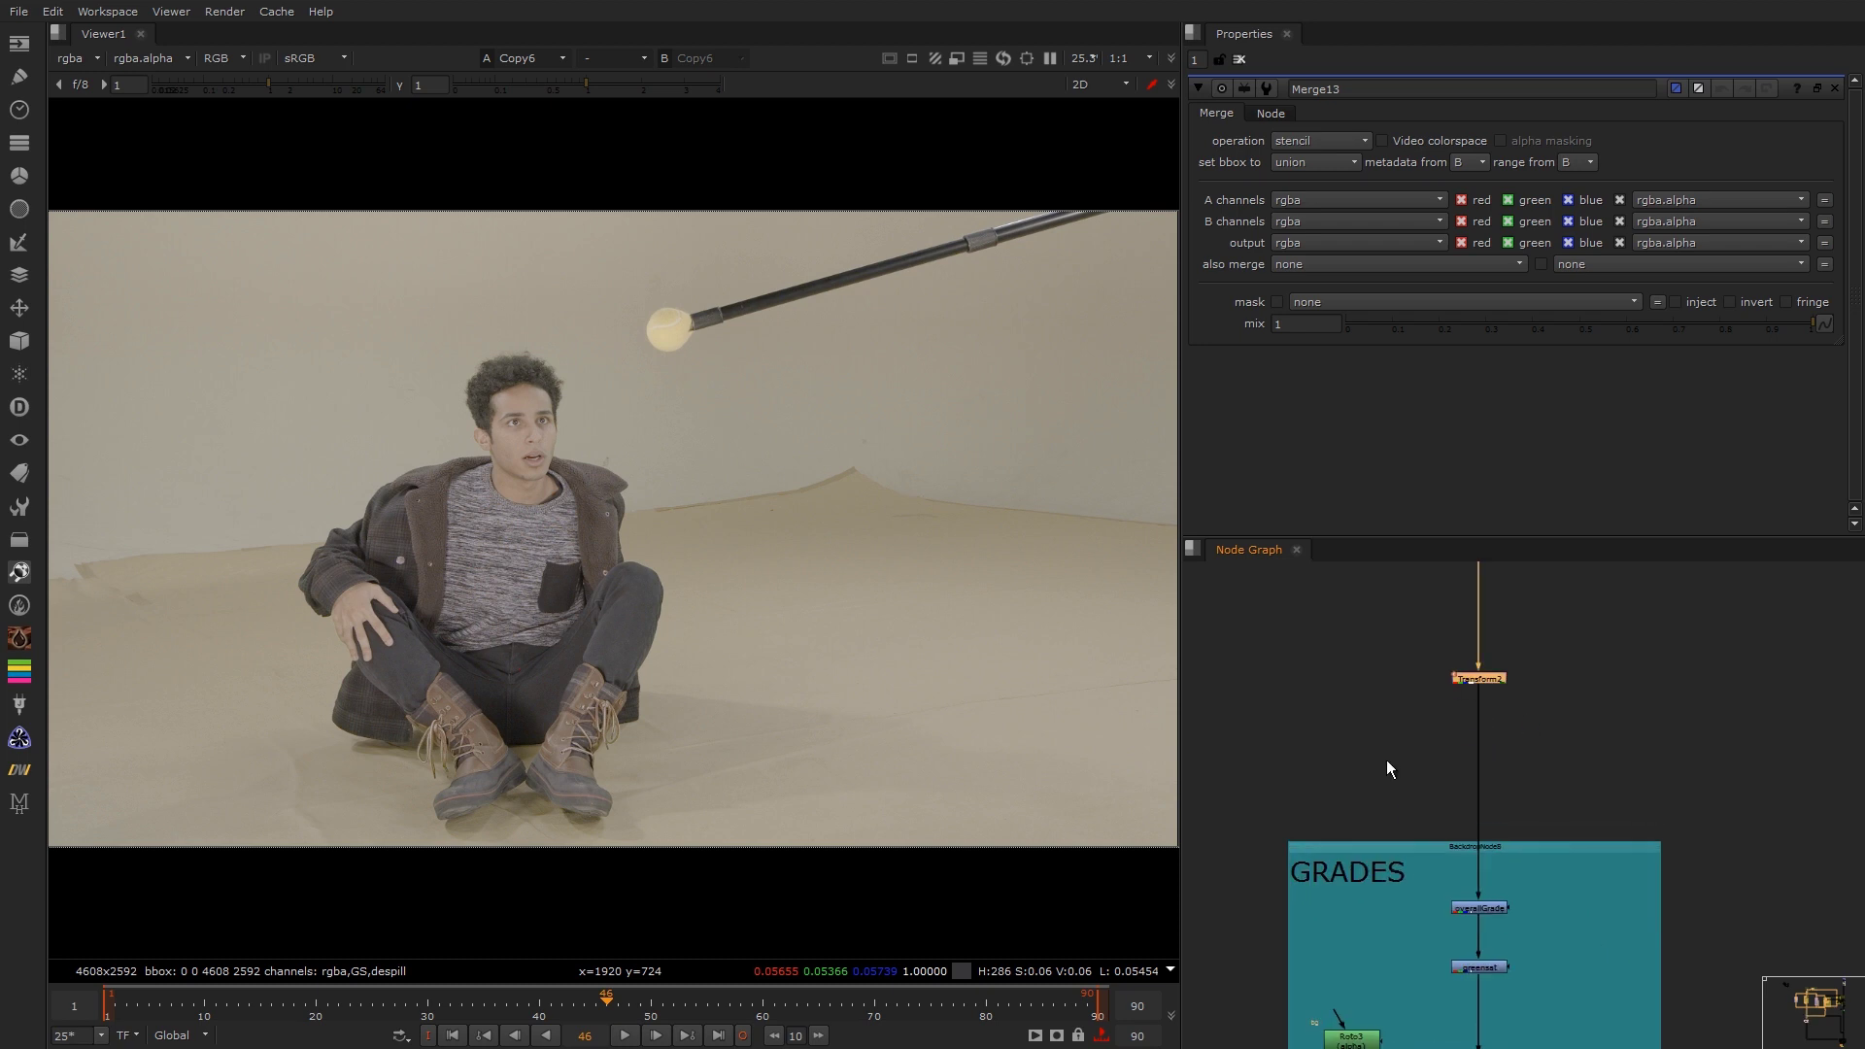
pyautogui.press('1')
pyautogui.moveTo(1584, 623); pyautogui.dragTo(1351, 754)
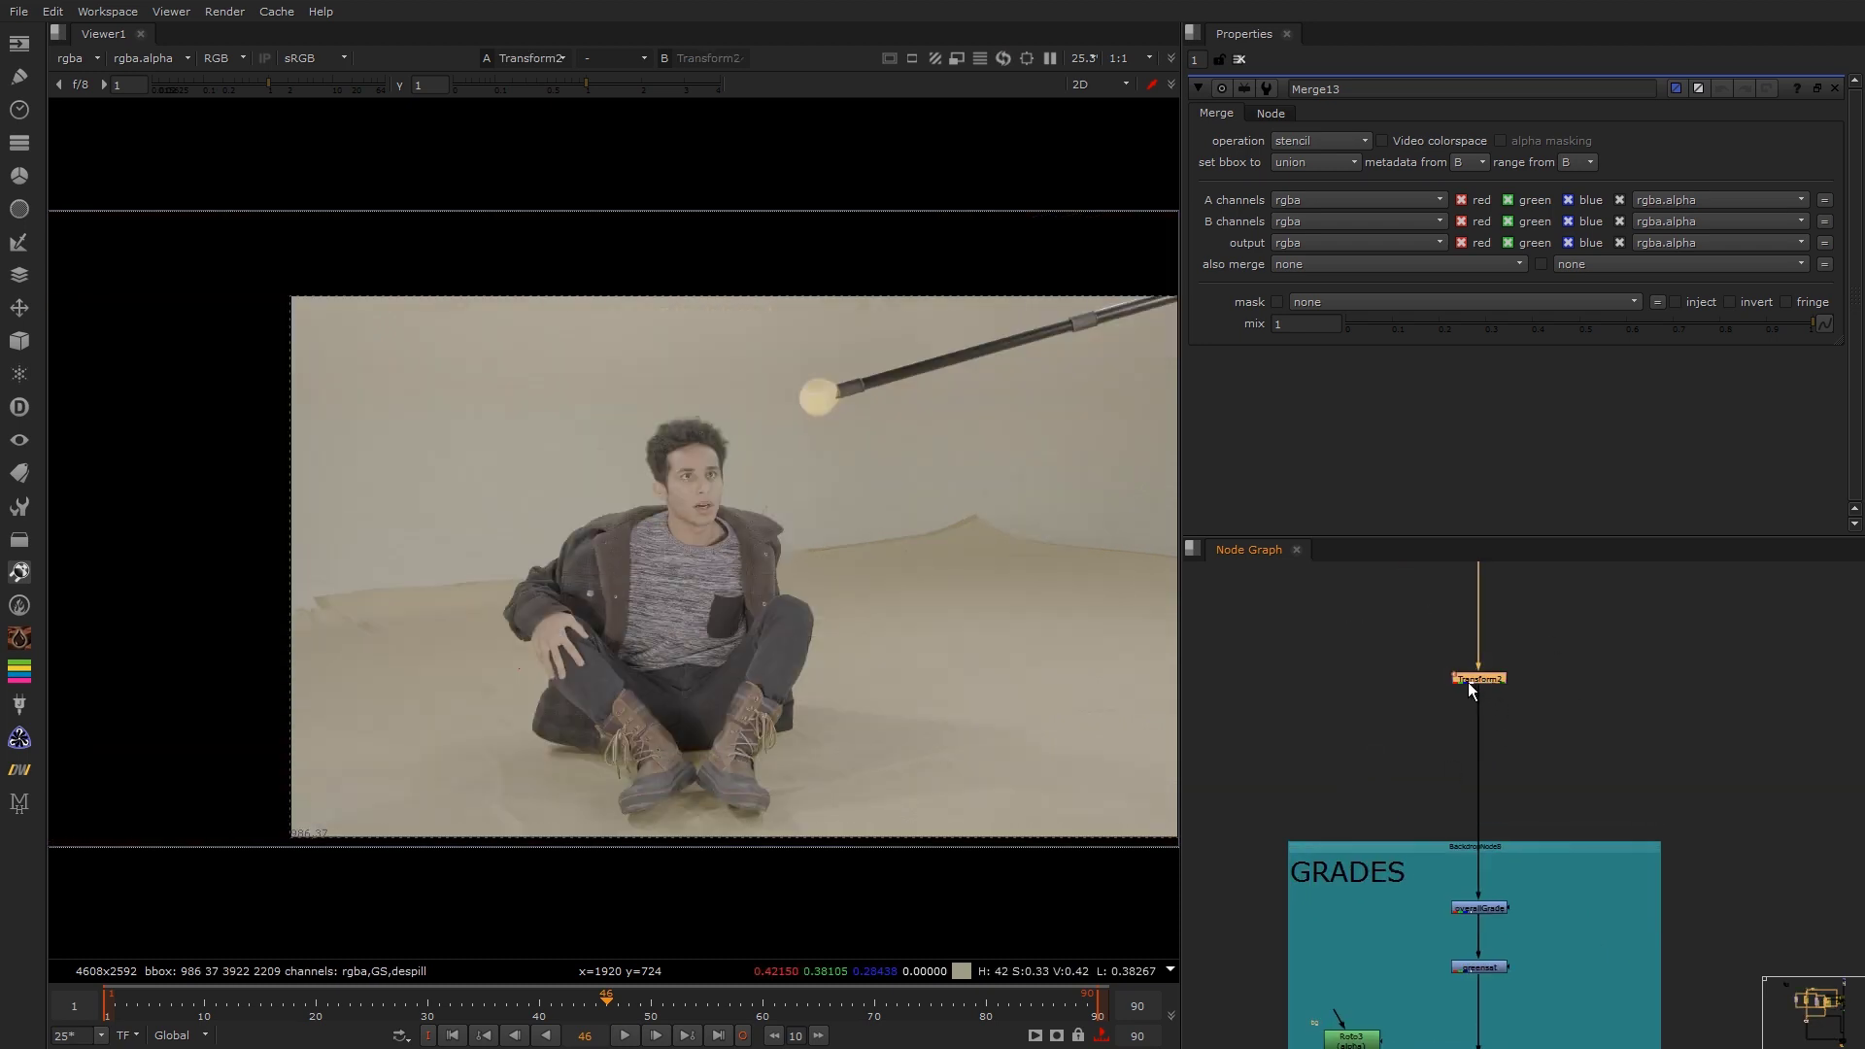
pyautogui.moveTo(1484, 930); pyautogui.dragTo(1449, 735, button='middle')
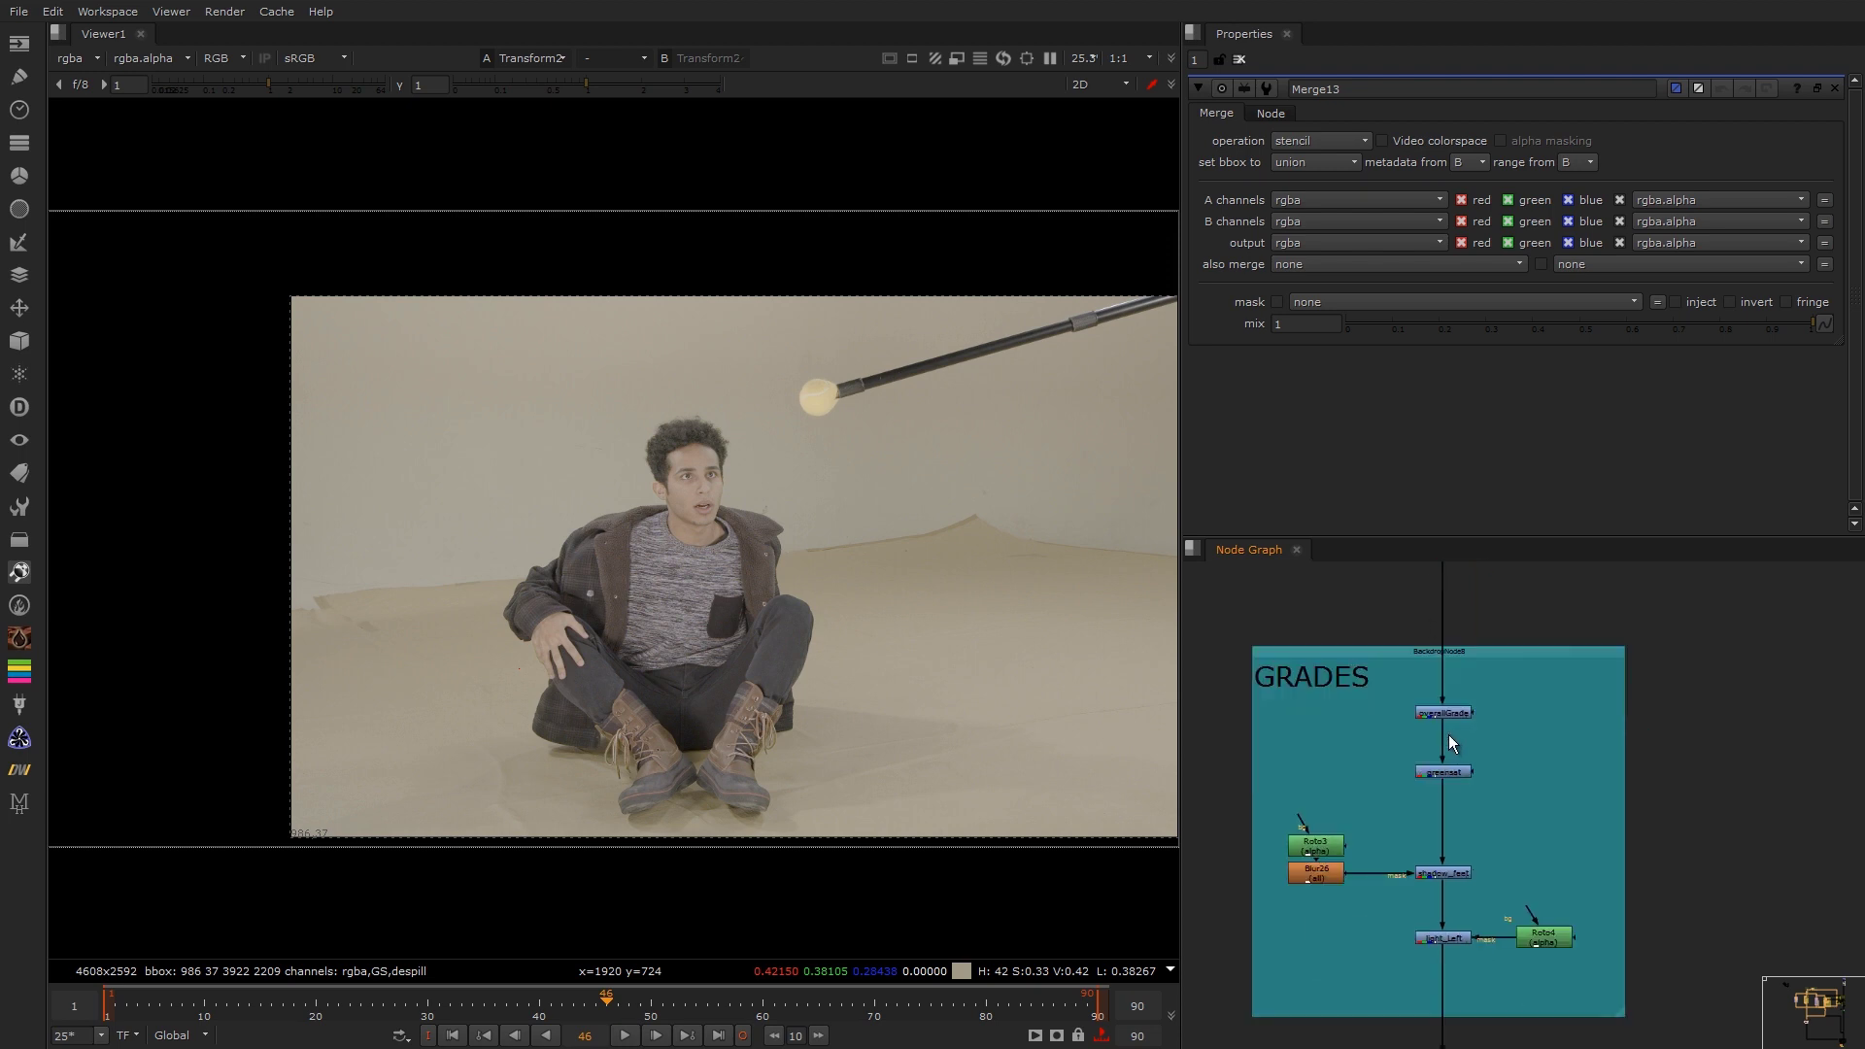
# Step: View overallGrade's output and toggle the node off and on to compare the plate with and without it
pyautogui.moveTo(1531, 678); pyautogui.dragTo(1371, 727)
pyautogui.press('1')
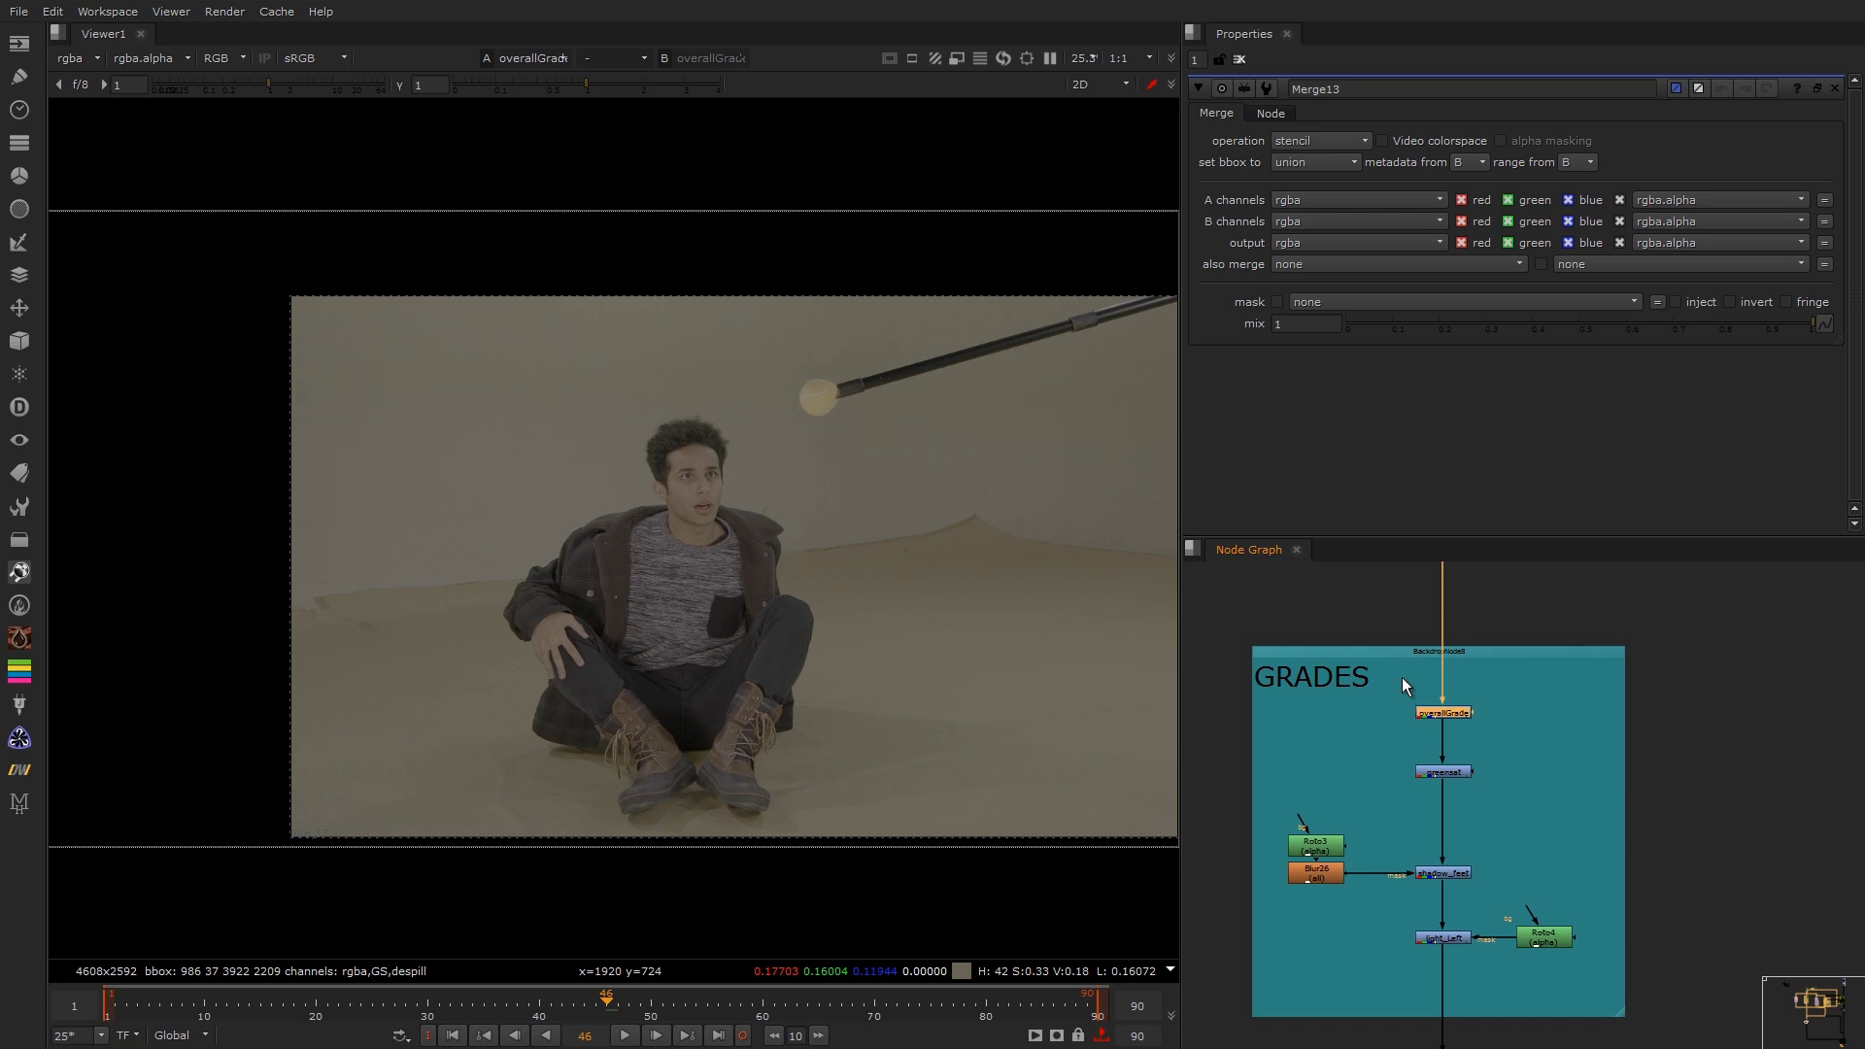
pyautogui.press('d')
pyautogui.press('d')
pyautogui.press('d')
pyautogui.press('d')
# Step: View greensat's output close up on the boots and compare it with the node disabled and enabled
pyautogui.click(1443, 772)
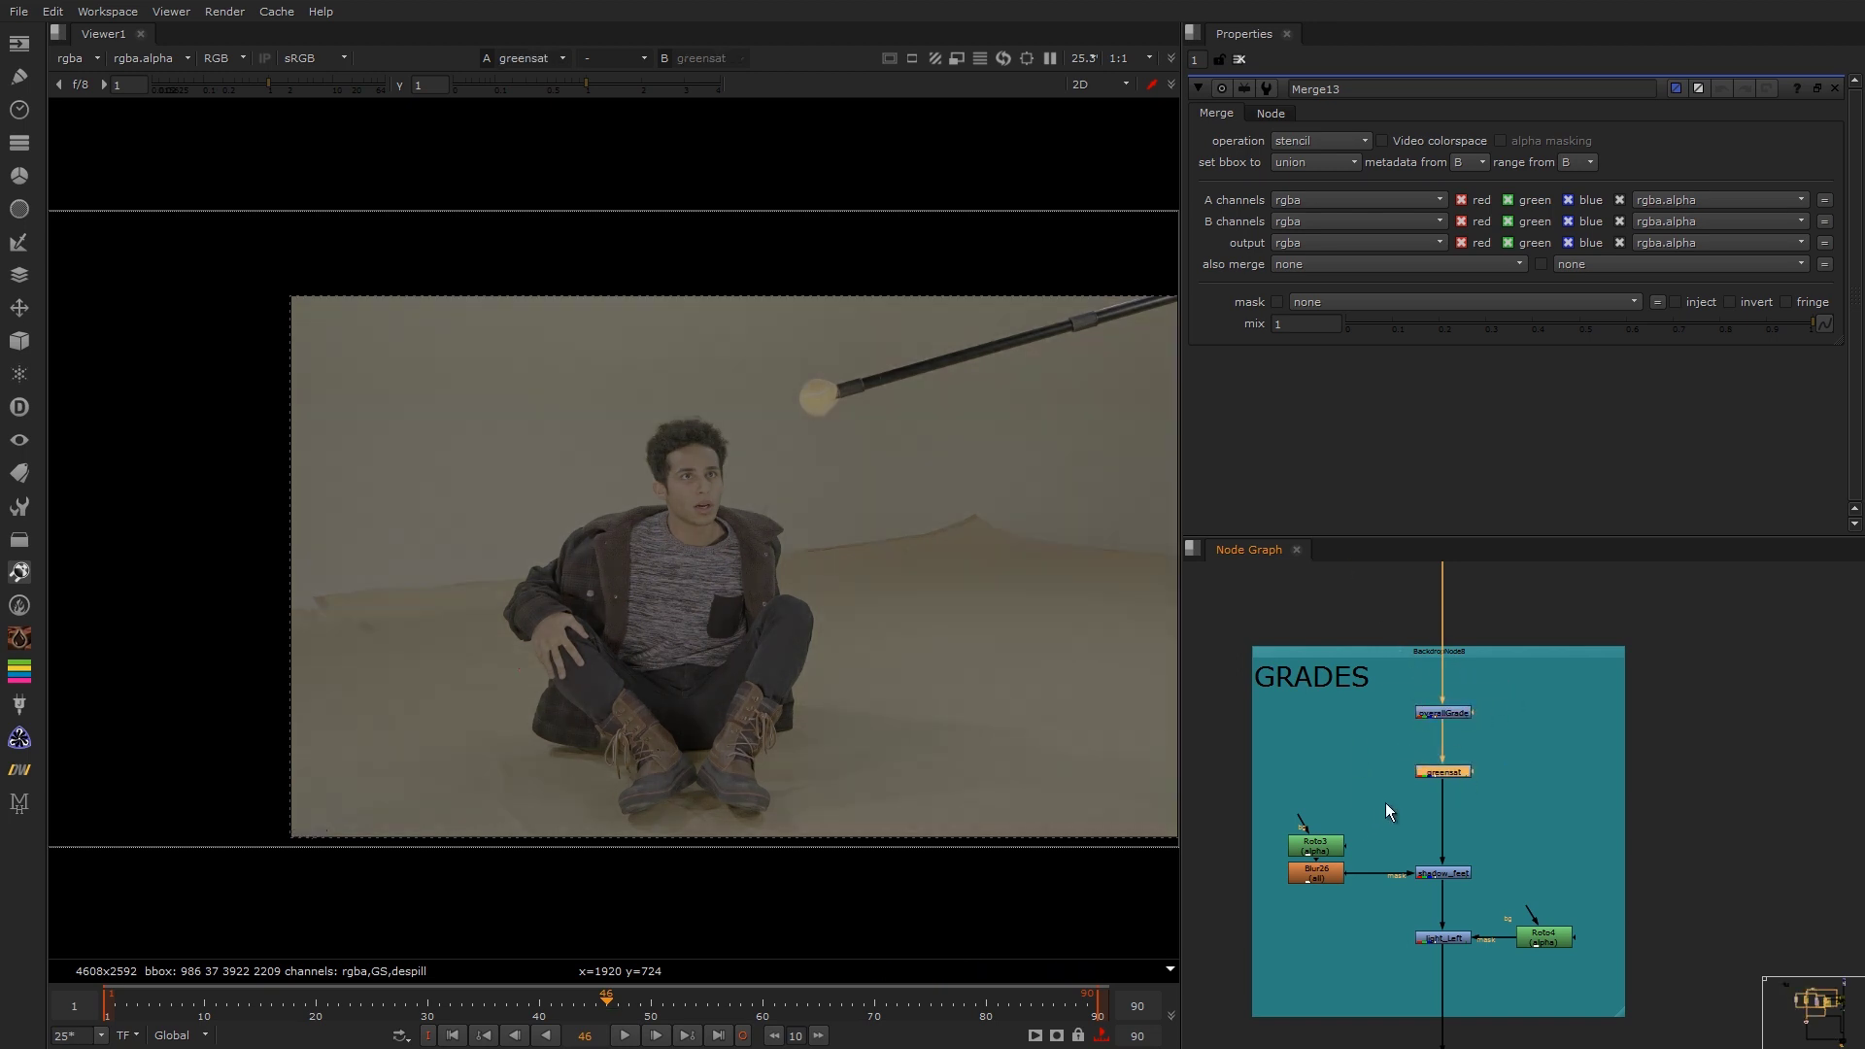
pyautogui.press('1')
pyautogui.scroll(6, 748, 772)
pyautogui.click(1445, 773)
pyautogui.press('d')
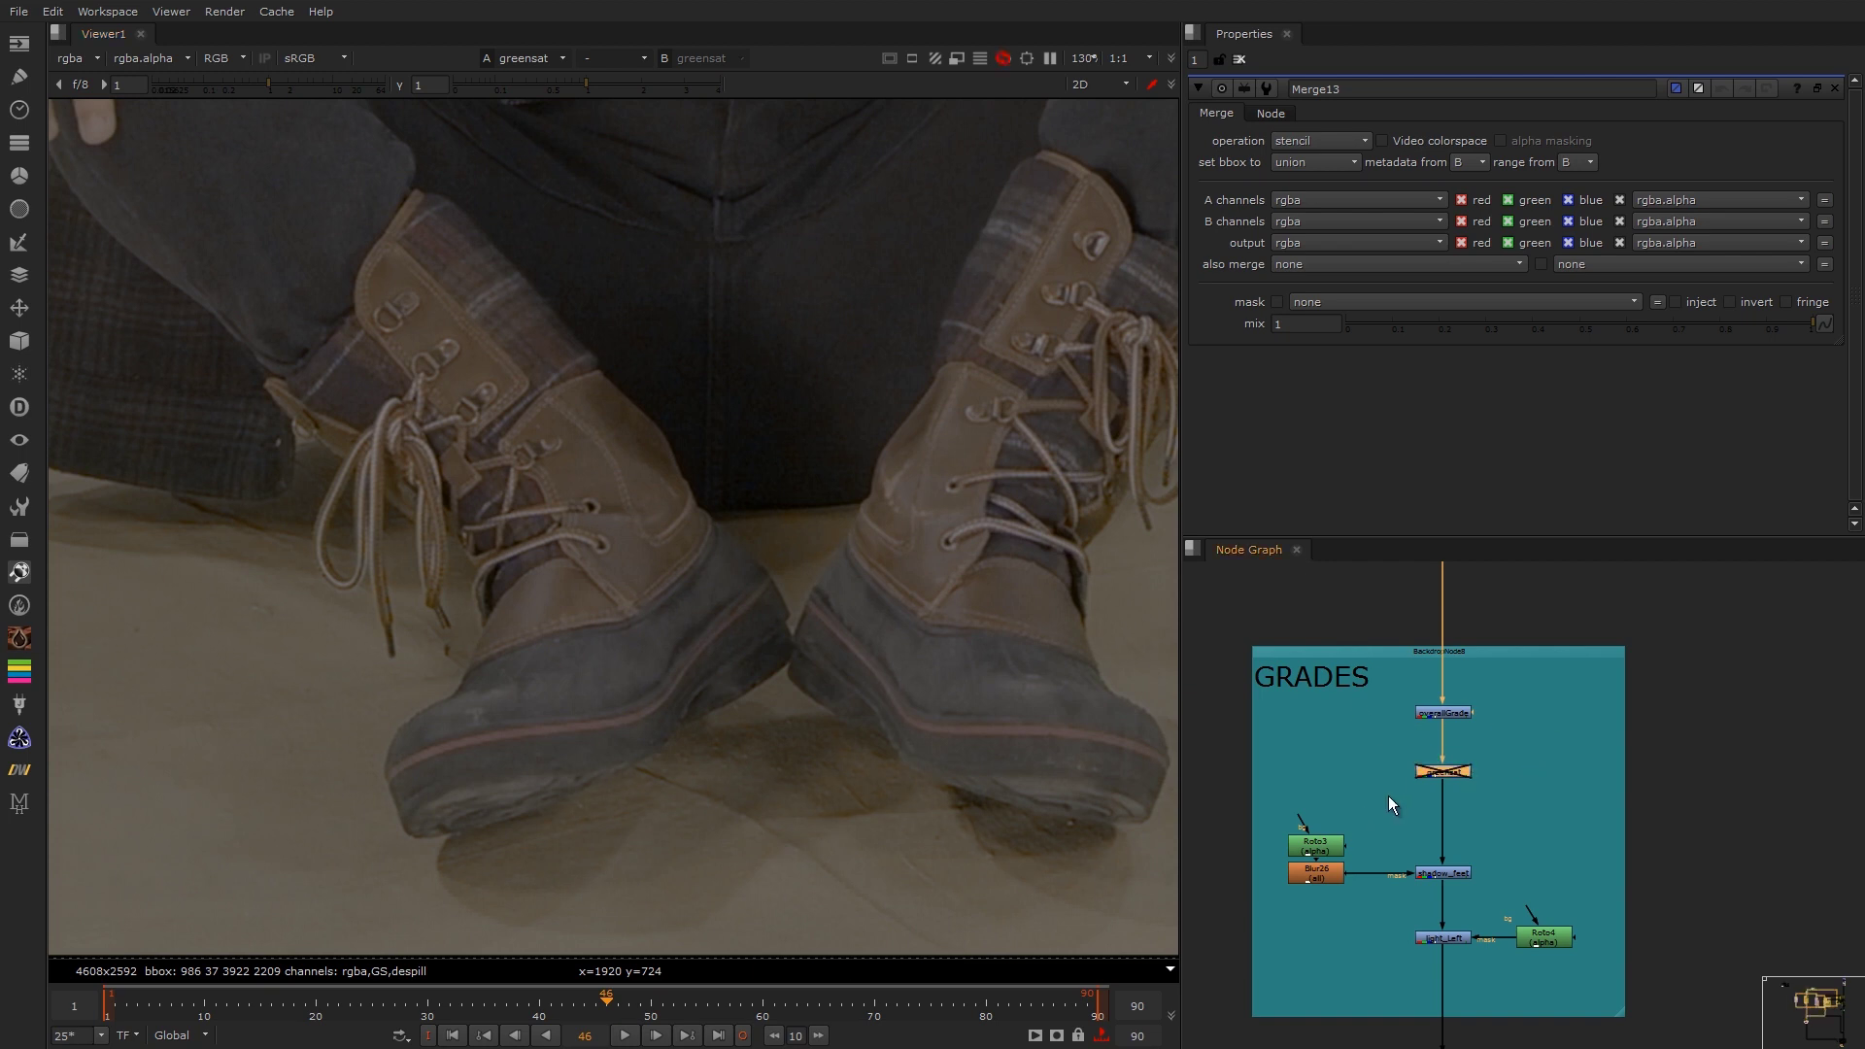
pyautogui.press('d')
# Step: Open greensat's HueCorrect settings, show its g_sup curve, and toggle the node to compare the green suppression
pyautogui.doubleClick(1443, 773)
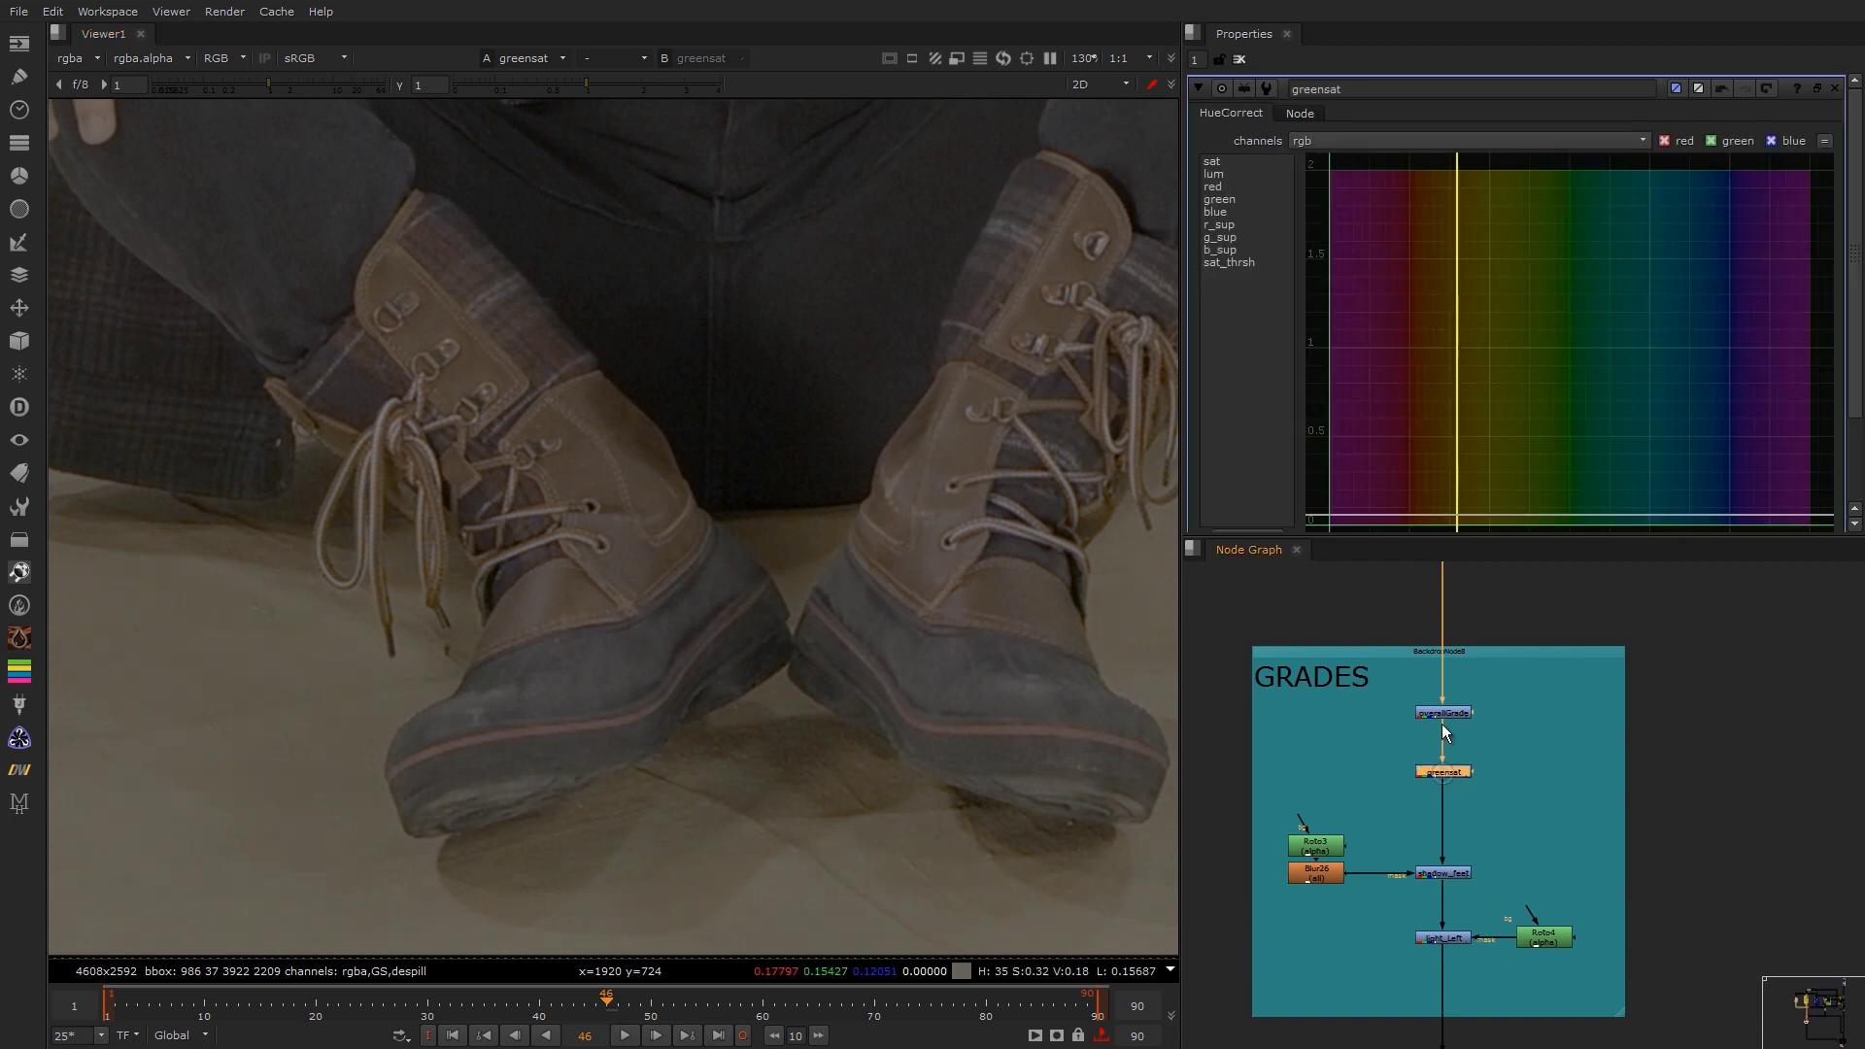
pyautogui.click(1227, 236)
pyautogui.moveTo(1448, 756); pyautogui.dragTo(1506, 664, button='middle')
pyautogui.press('d')
pyautogui.press('d')
pyautogui.press('d')
pyautogui.press('d')
# Step: View shadow_feet's output on the full frame and open Roto3 to show the rectangle masking it
pyautogui.moveTo(1568, 717); pyautogui.dragTo(1437, 814)
pyautogui.press('1')
pyautogui.scroll(-3, 903, 605)
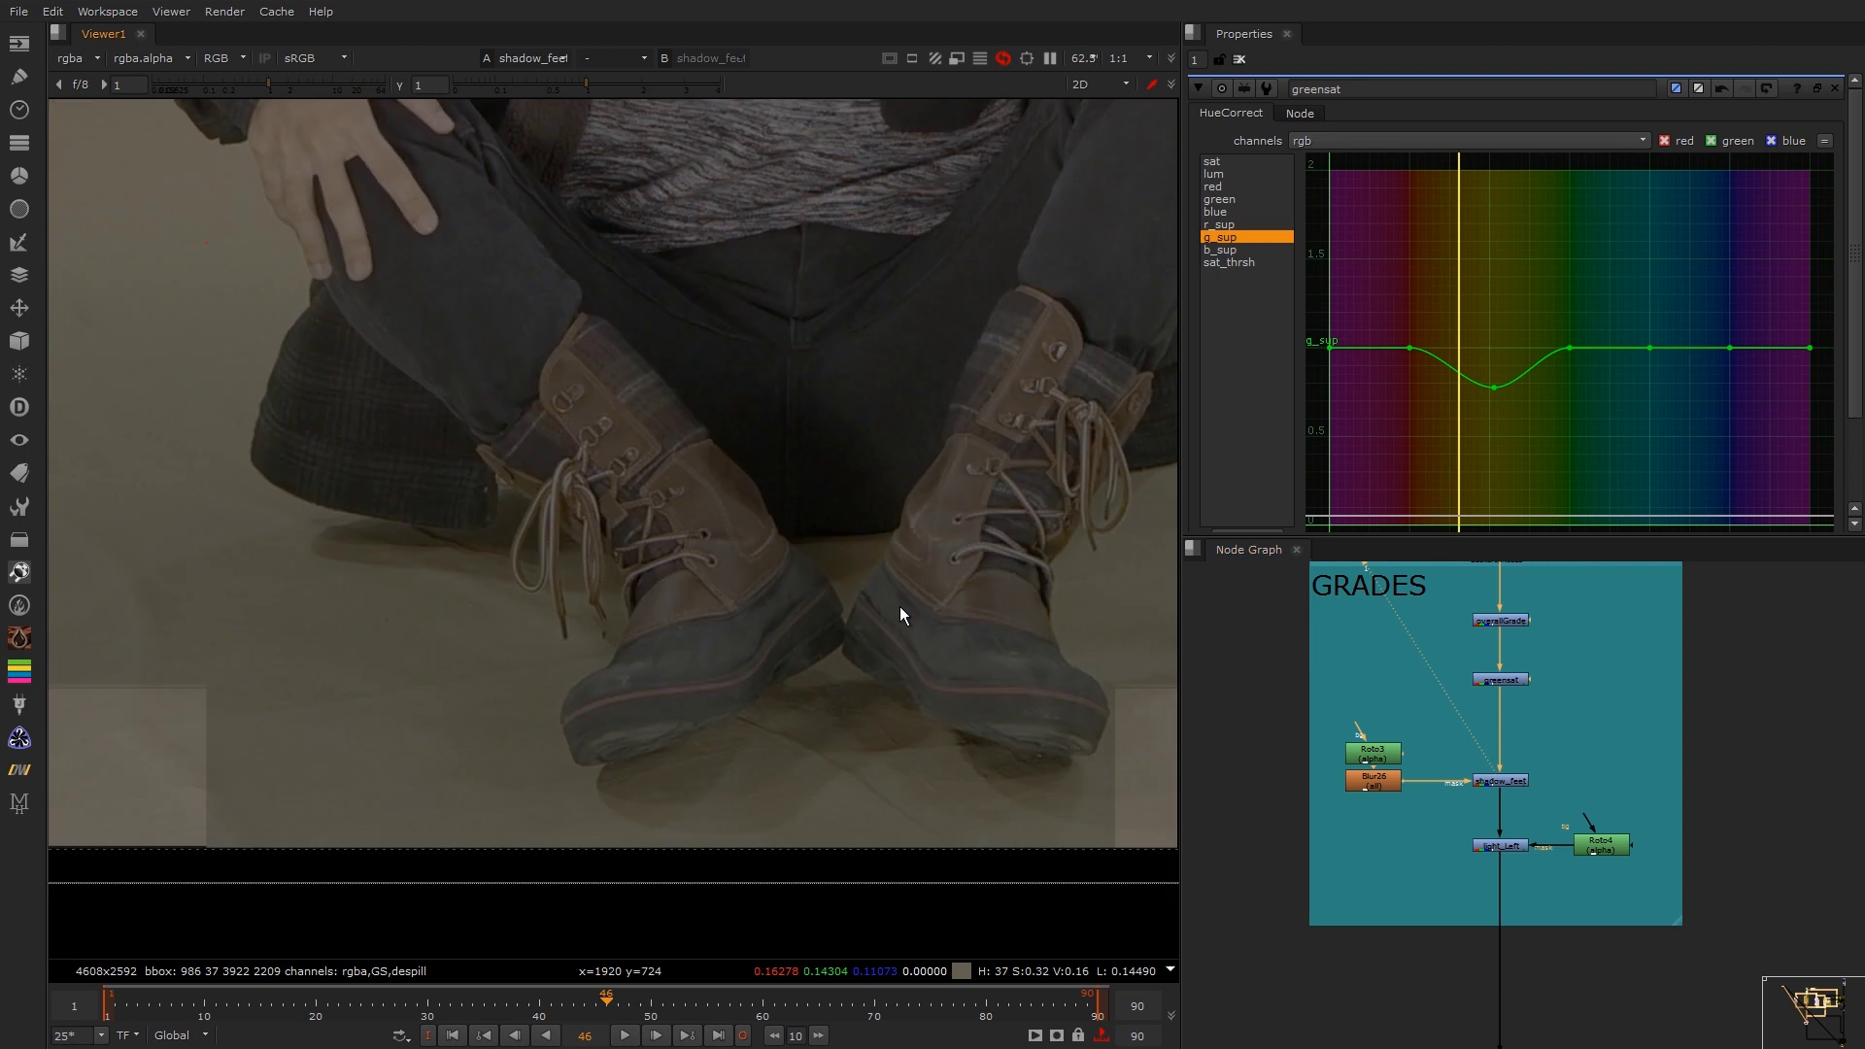
pyautogui.press('f')
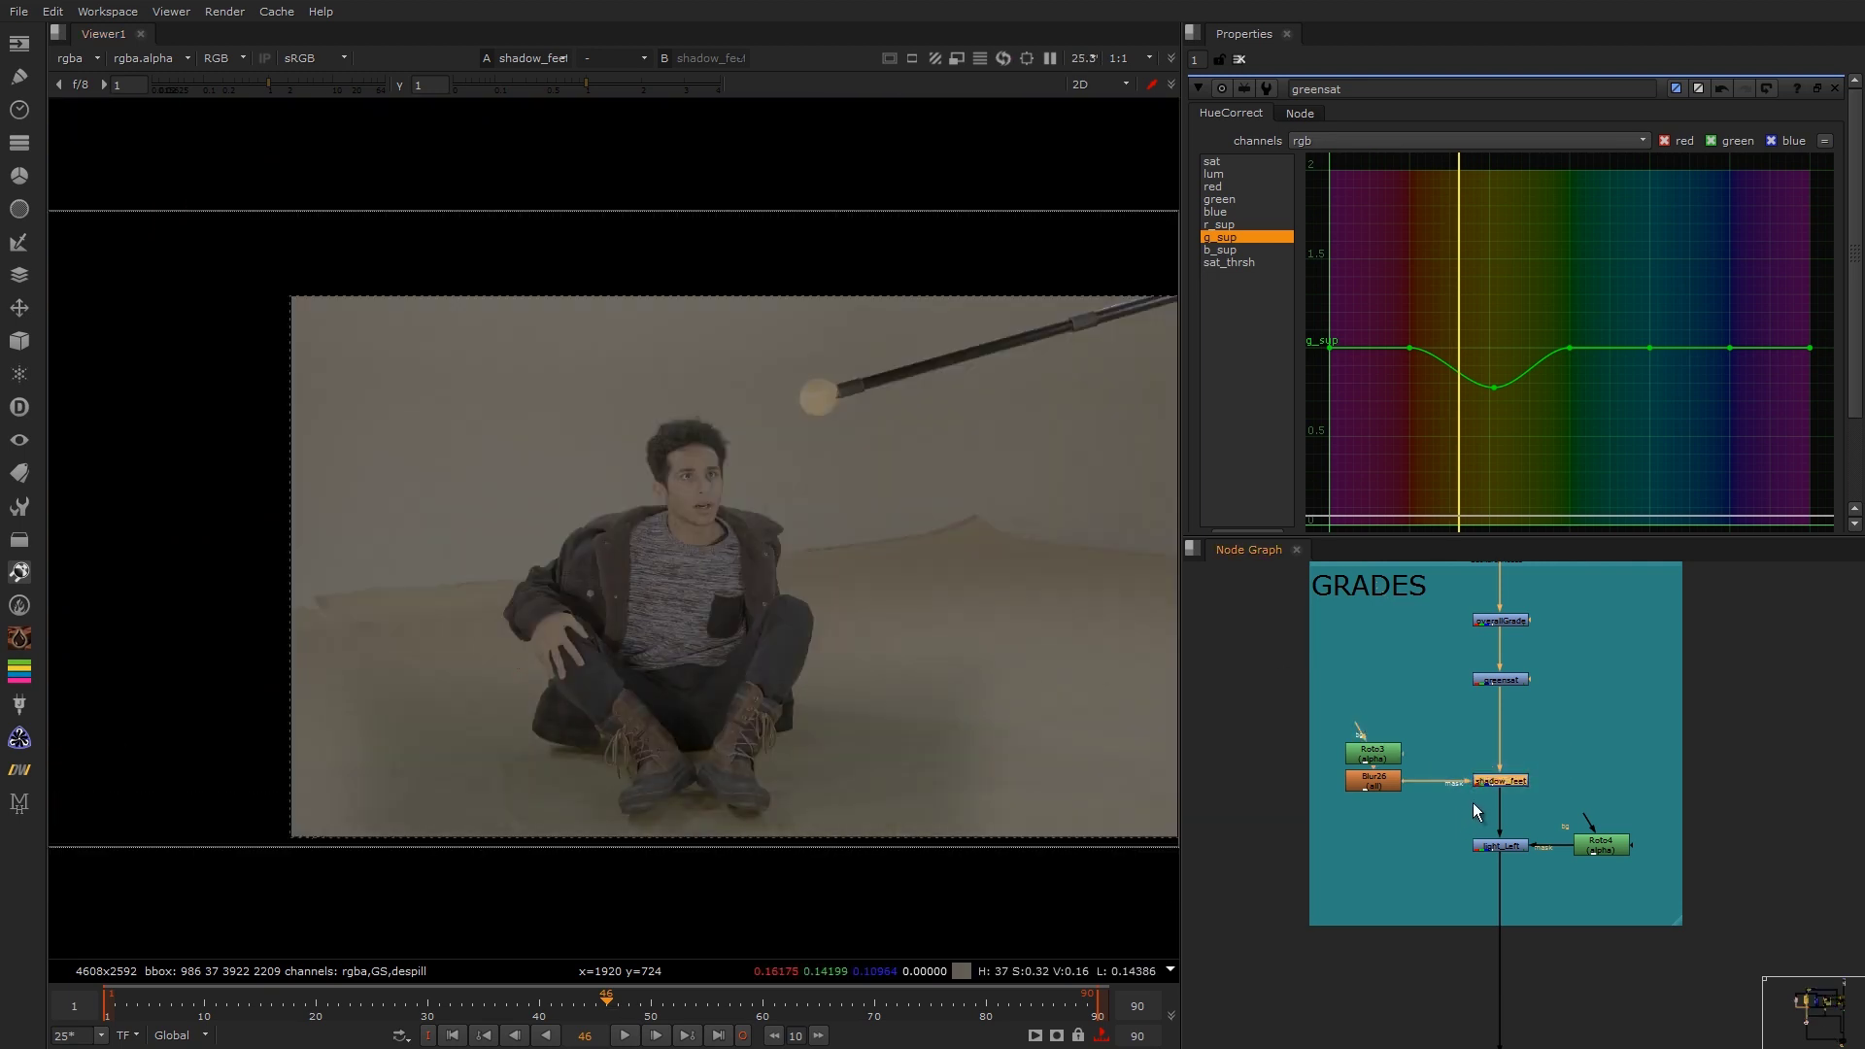
pyautogui.doubleClick(1374, 755)
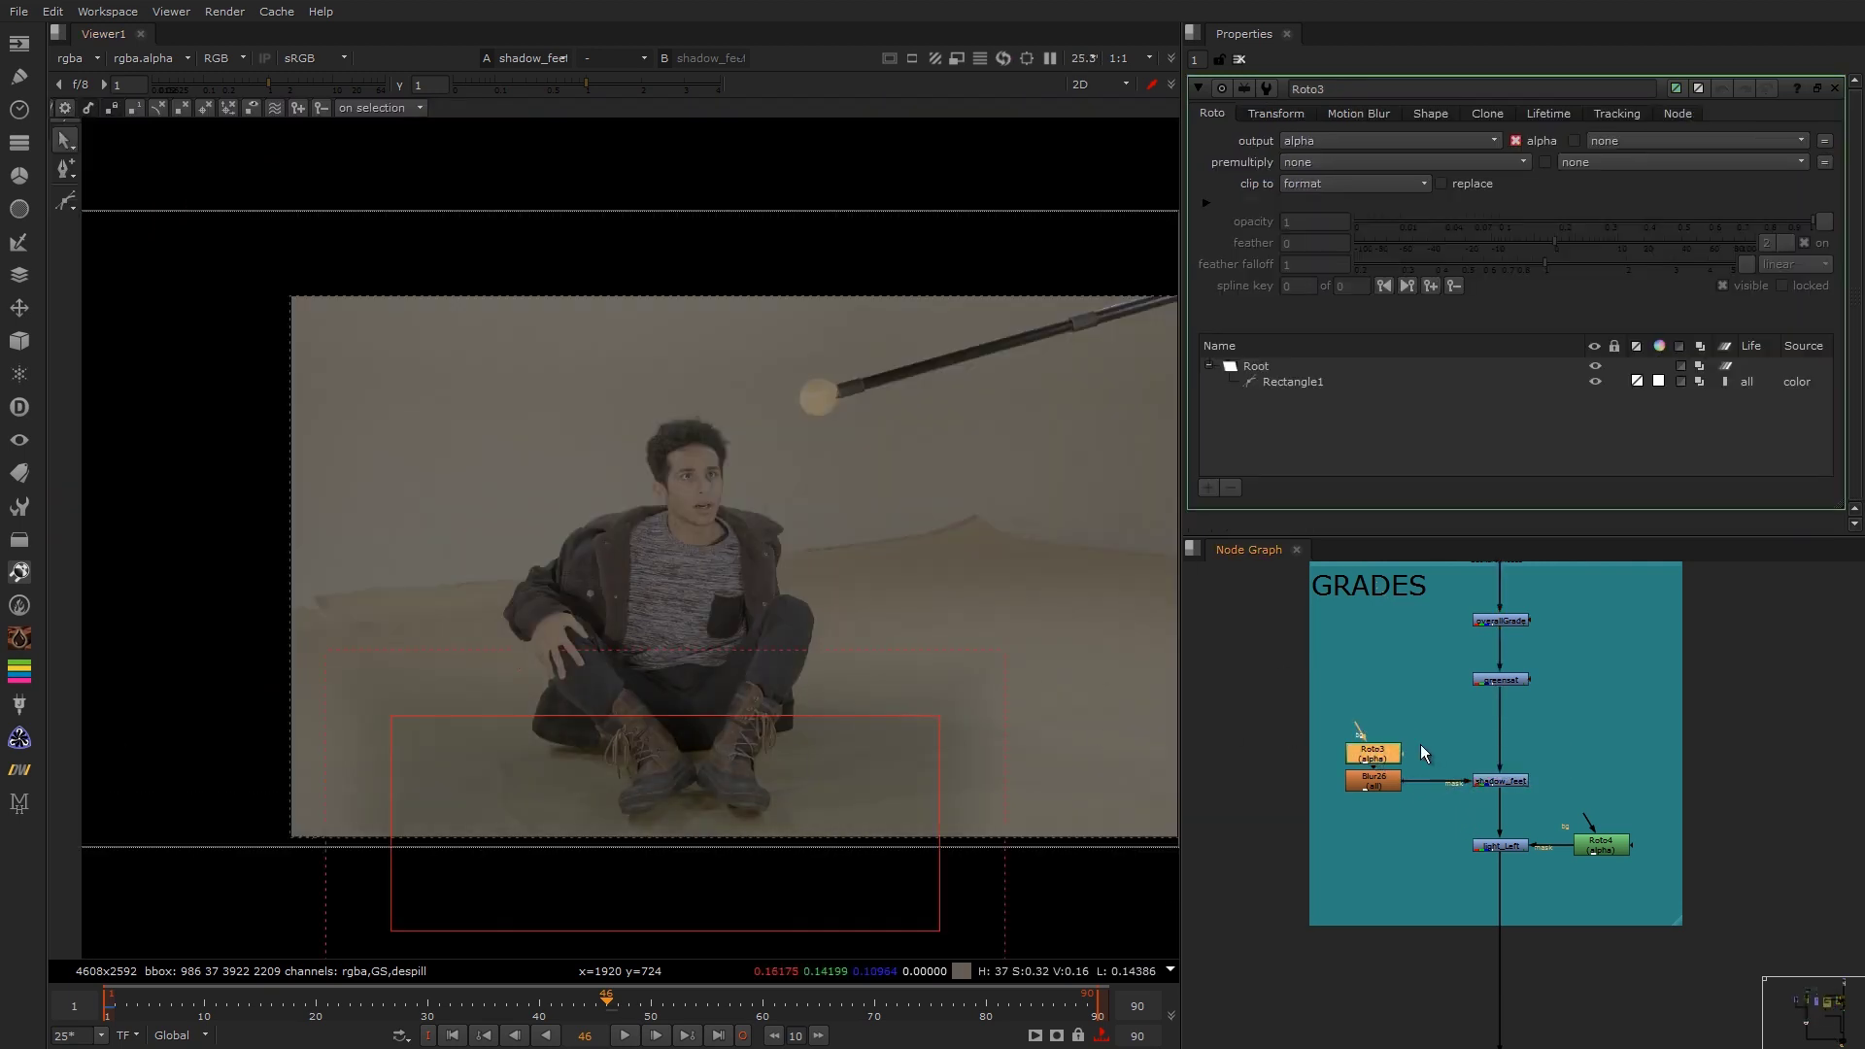
pyautogui.click(1501, 780)
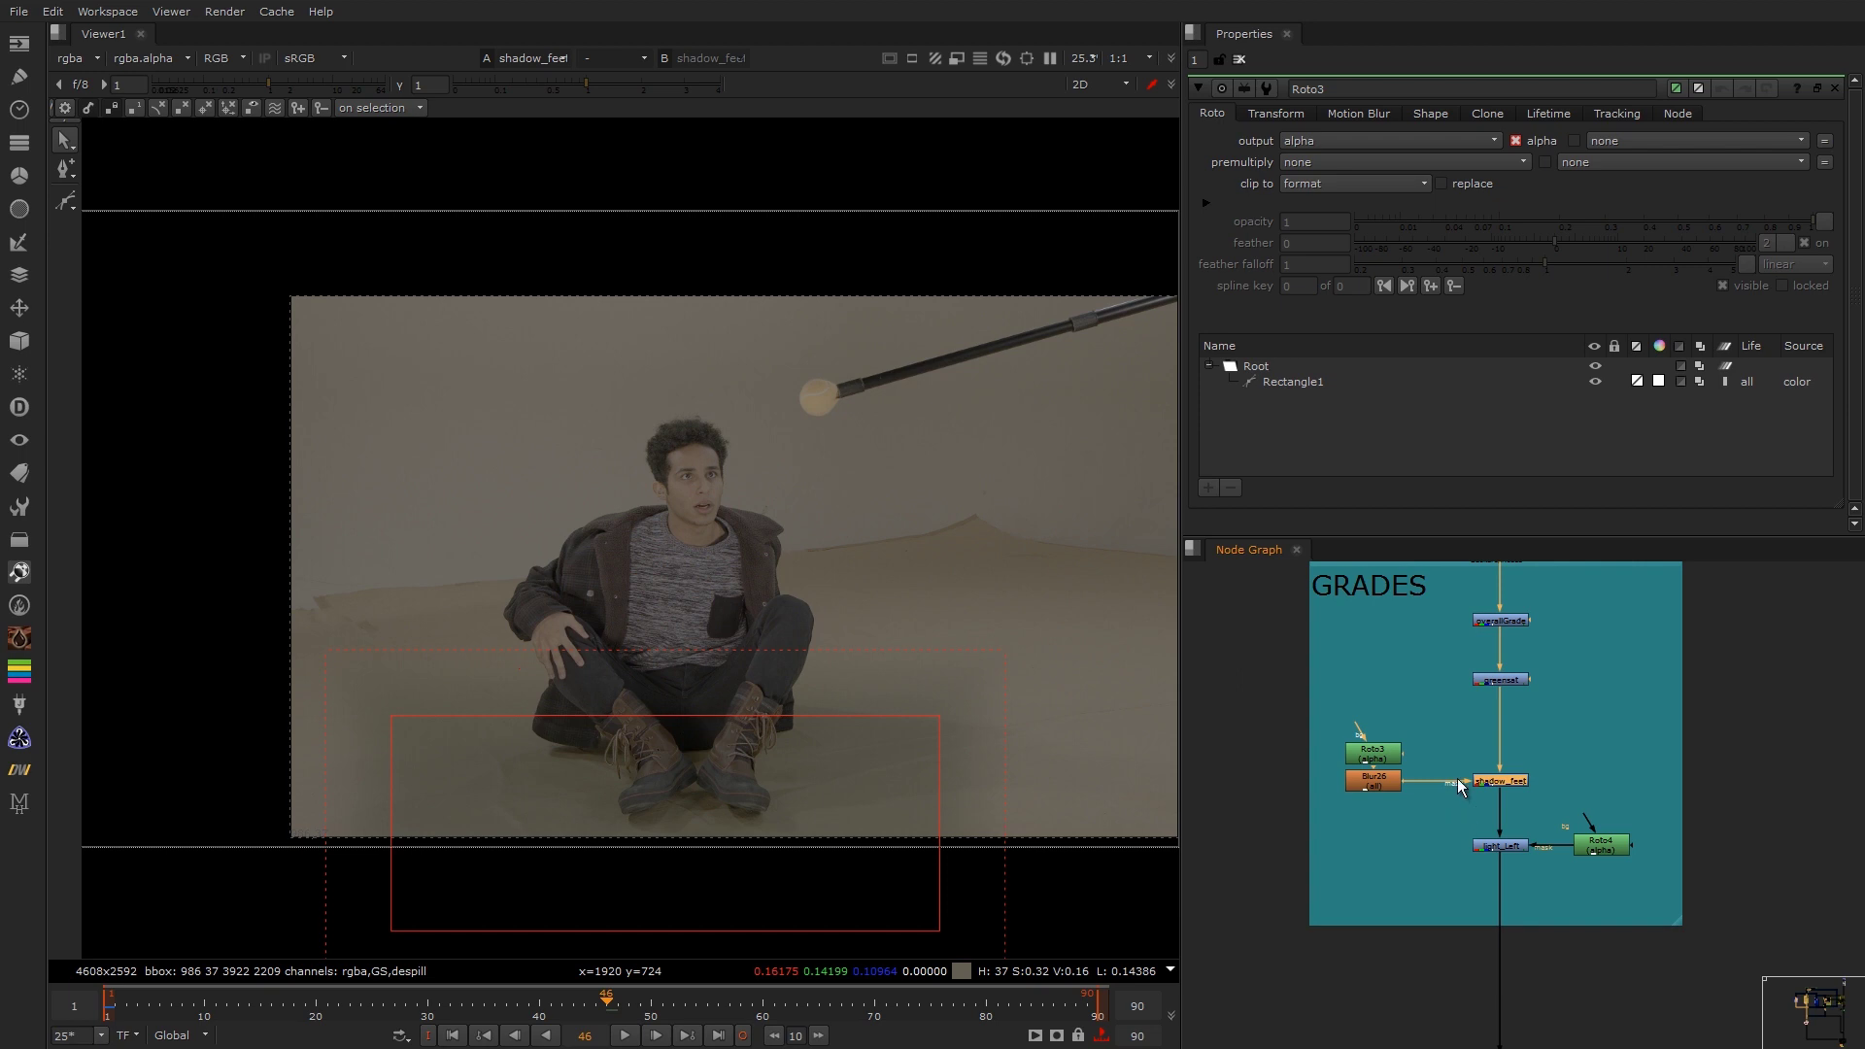
# Step: View light_Left's output, open Roto4 to show its ellipse mask, and toggle the grade to compare
pyautogui.moveTo(1553, 792); pyautogui.dragTo(1451, 886)
pyautogui.press('1')
pyautogui.moveTo(1564, 807); pyautogui.dragTo(1436, 873)
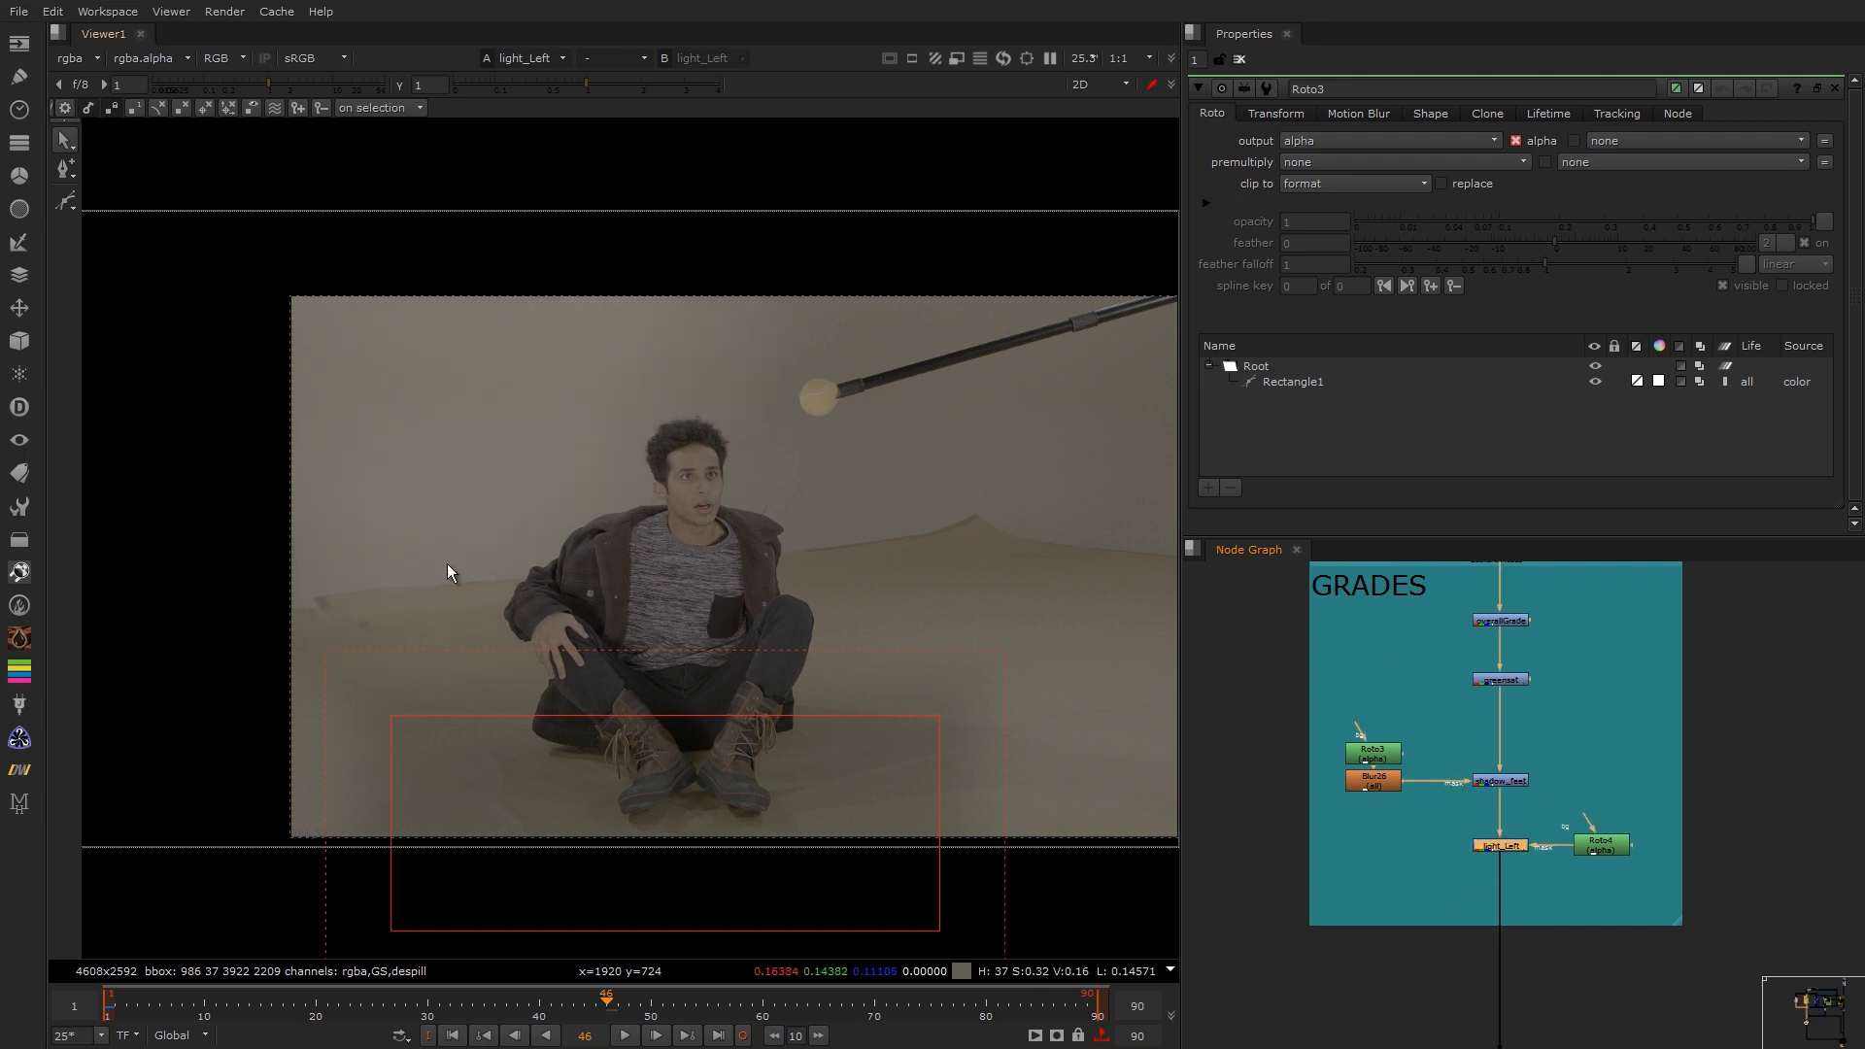
pyautogui.click(1595, 836)
pyautogui.doubleClick(1598, 848)
pyautogui.moveTo(1558, 797); pyautogui.dragTo(1440, 865)
pyautogui.press('d')
pyautogui.press('d')
# Step: View Premult2's output below the GRADES group to check the isolated actor
pyautogui.moveTo(1472, 856); pyautogui.dragTo(1460, 778, button='middle')
pyautogui.scroll(-10, 1460, 777)
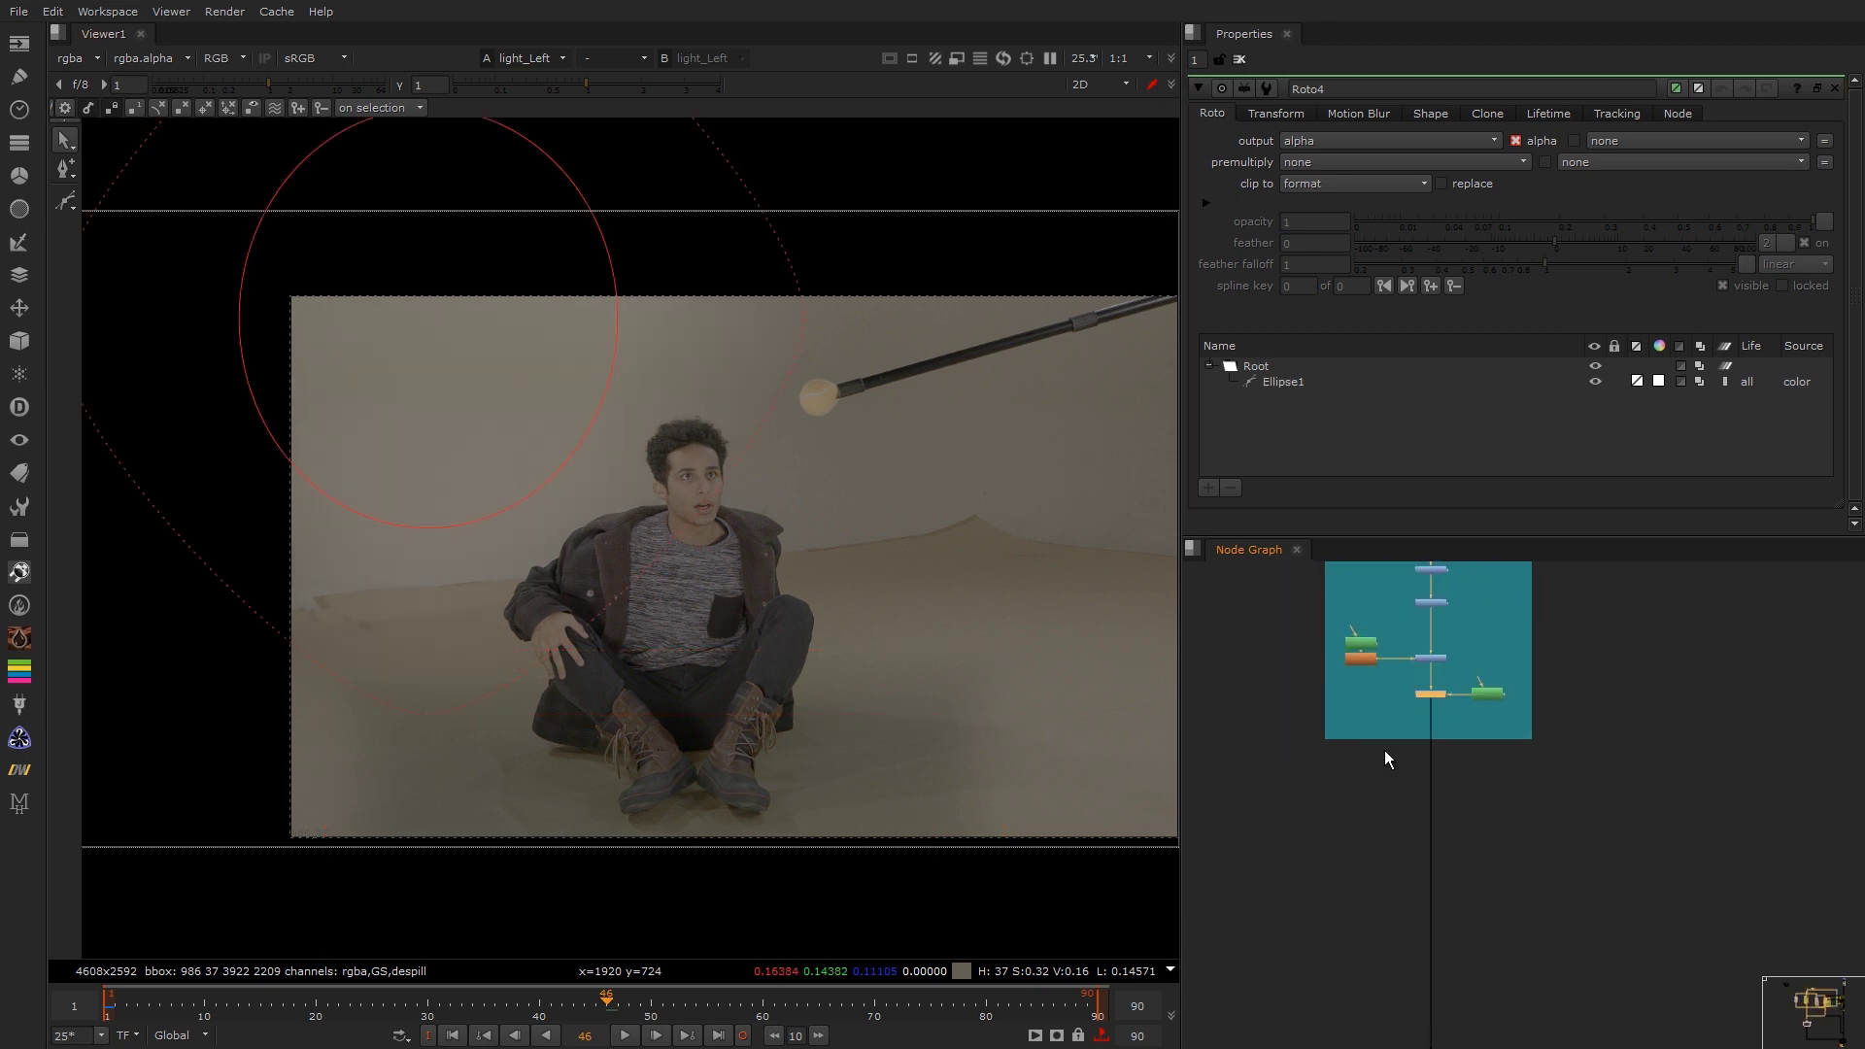
pyautogui.press('1')
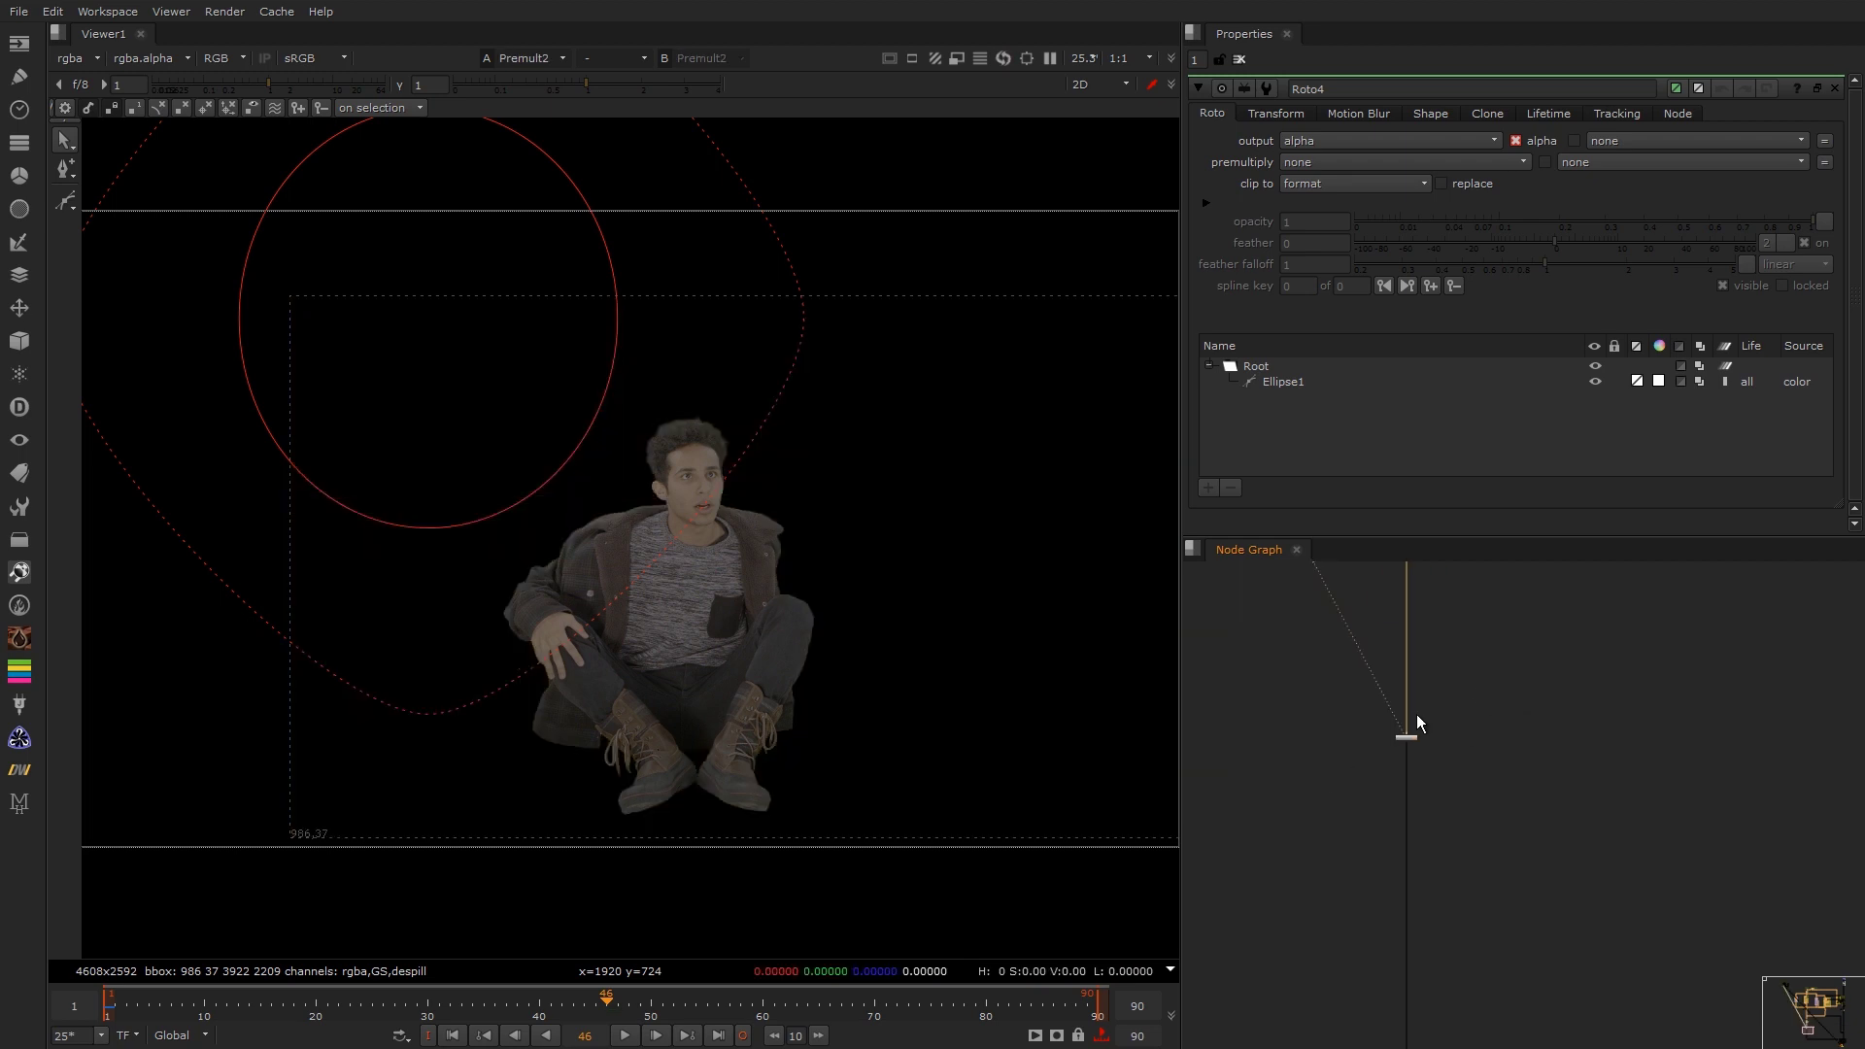
pyautogui.scroll(8, 1416, 714)
pyautogui.click(1452, 772)
# Step: Toggle all four nodes of the GRADES main chain together with the viewer overlay hidden to compare the premultiplied actor
pyautogui.moveTo(1452, 771); pyautogui.dragTo(1466, 771, button='middle')
pyautogui.scroll(-8, 1466, 771)
pyautogui.moveTo(1408, 706); pyautogui.dragTo(1385, 849, button='middle')
pyautogui.scroll(5, 1385, 849)
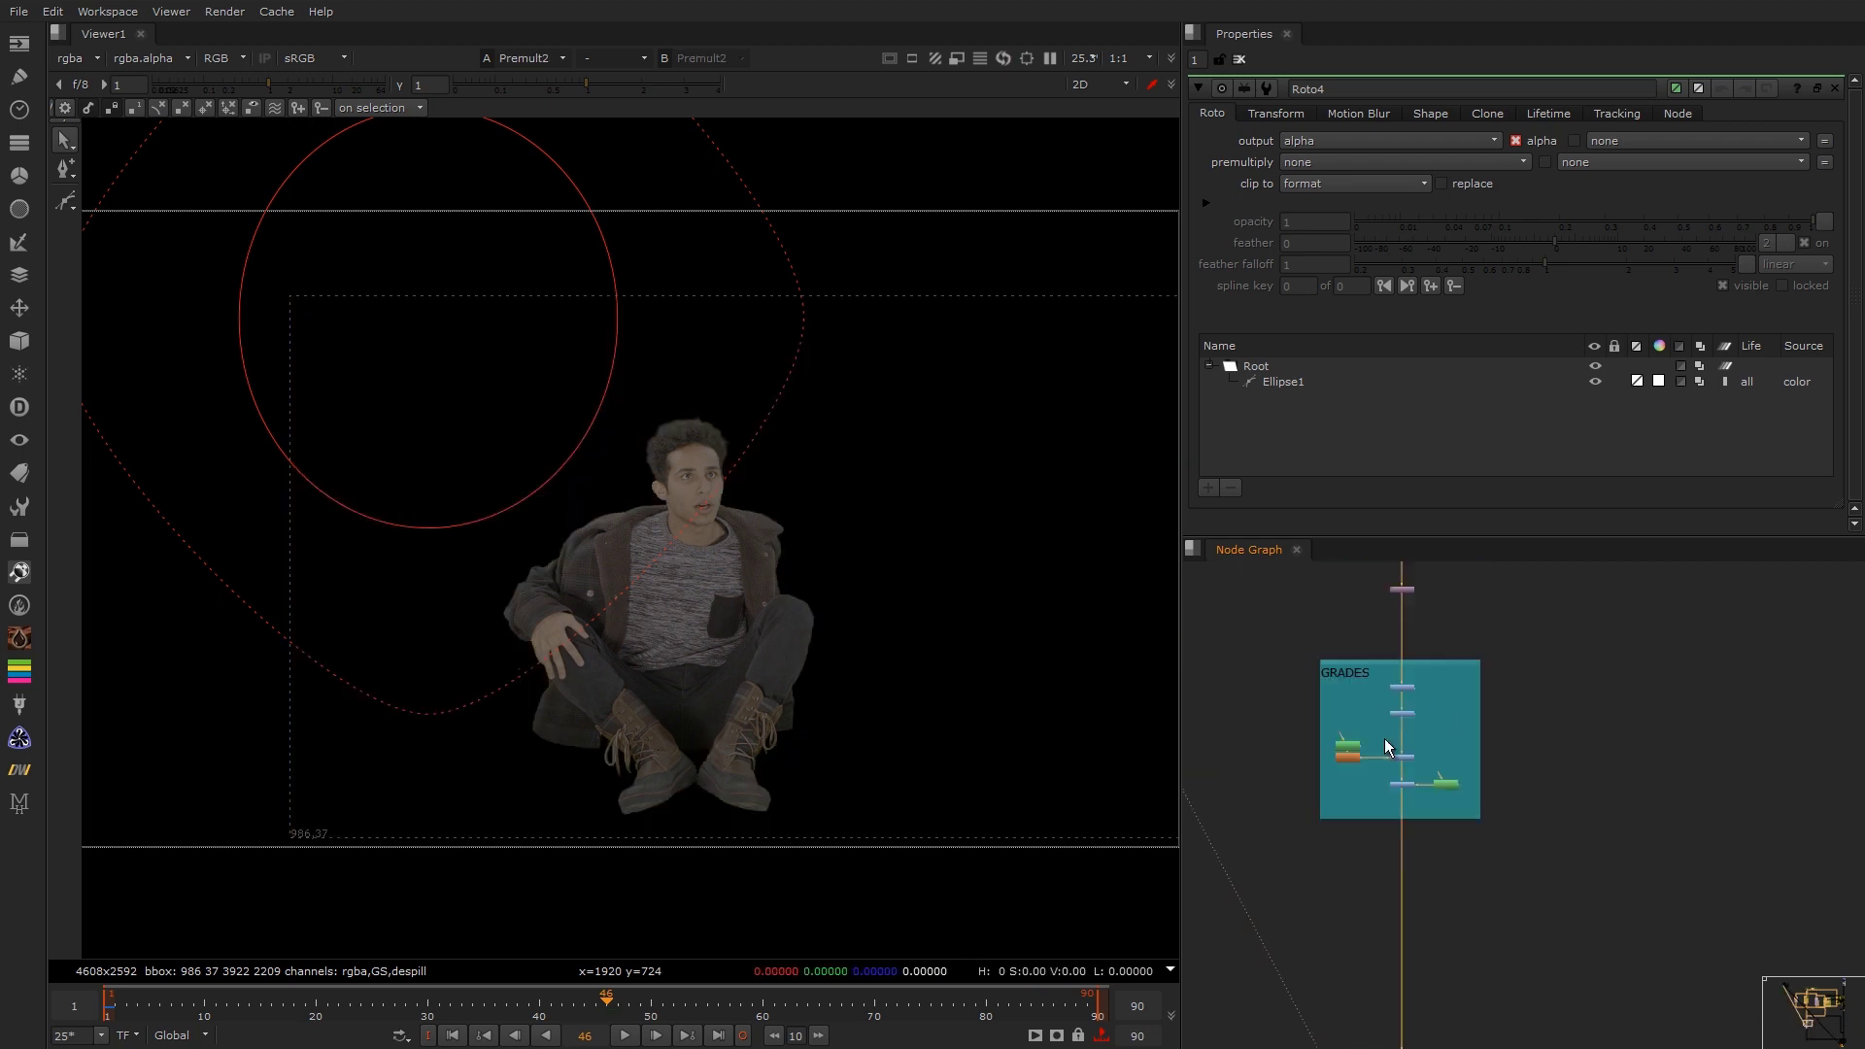
pyautogui.press('d')
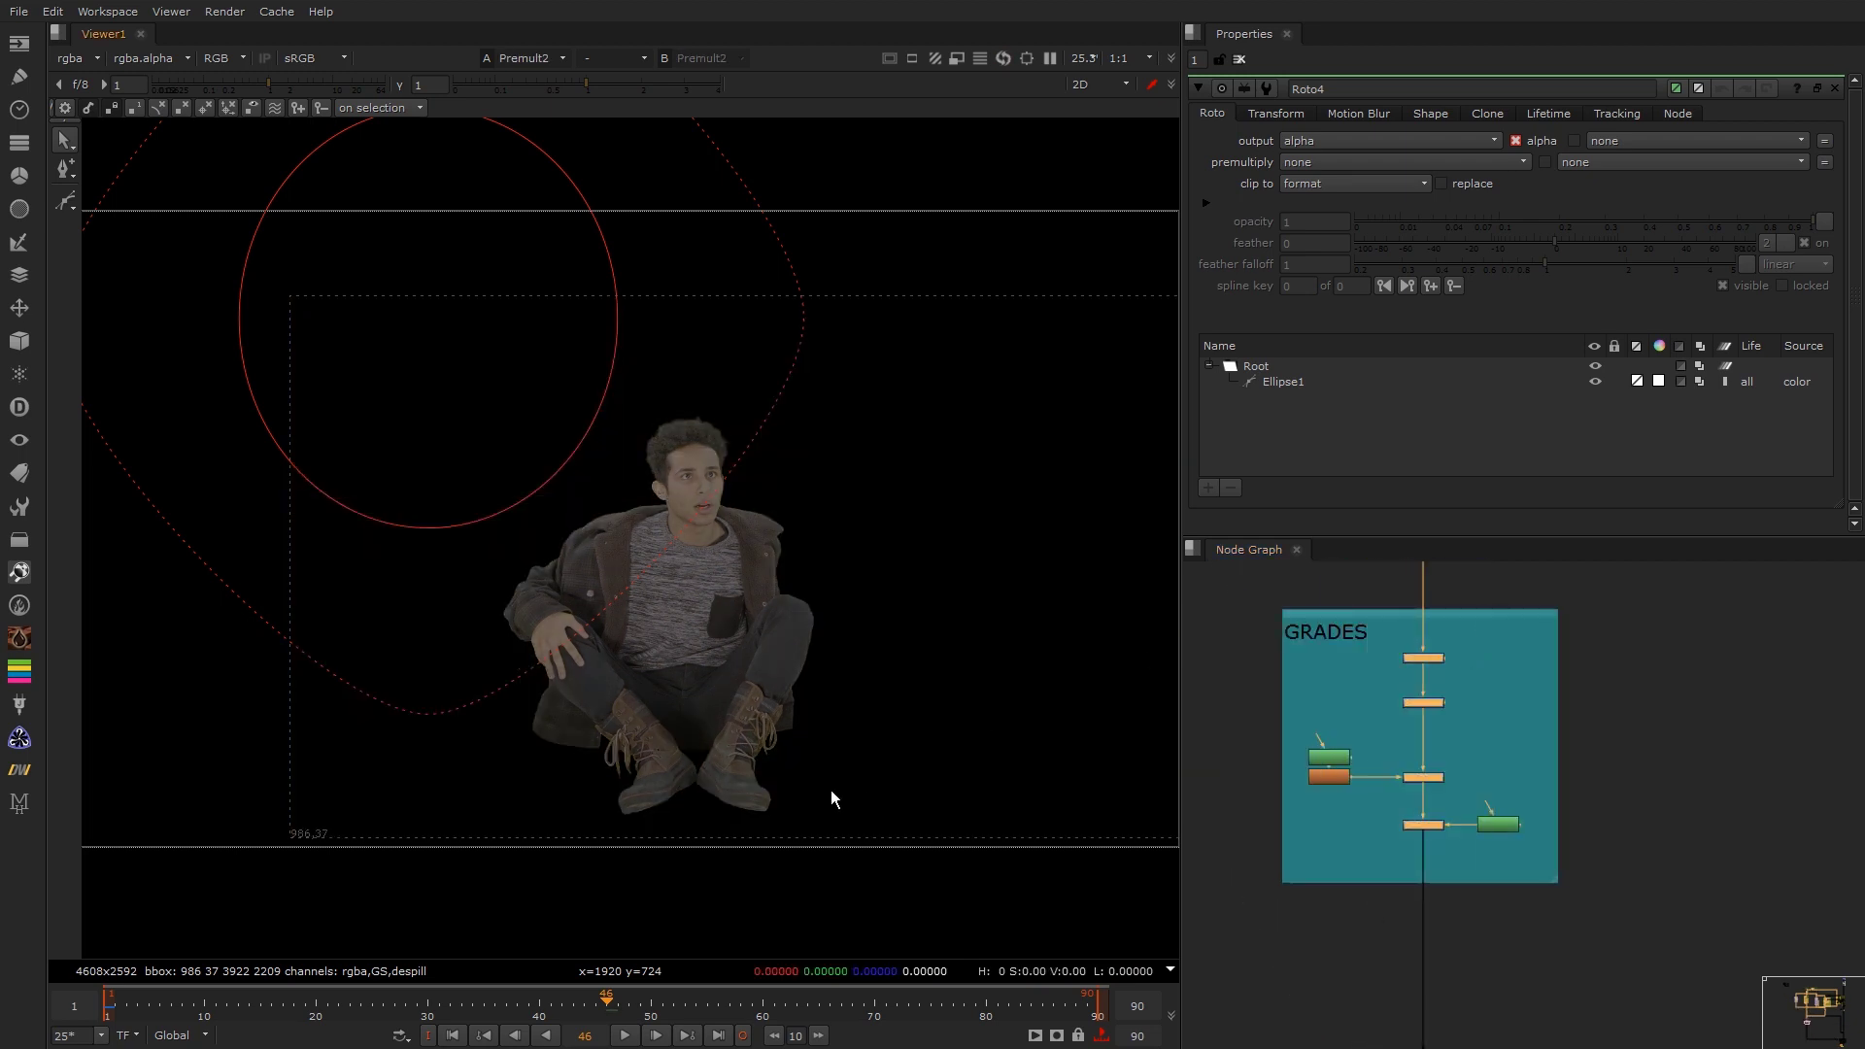
pyautogui.press('q')
pyautogui.moveTo(1417, 817); pyautogui.dragTo(1408, 782, button='middle')
pyautogui.press('d')
pyautogui.press('d')
pyautogui.press('d')
pyautogui.press('d')
pyautogui.press('d')
pyautogui.press('d')
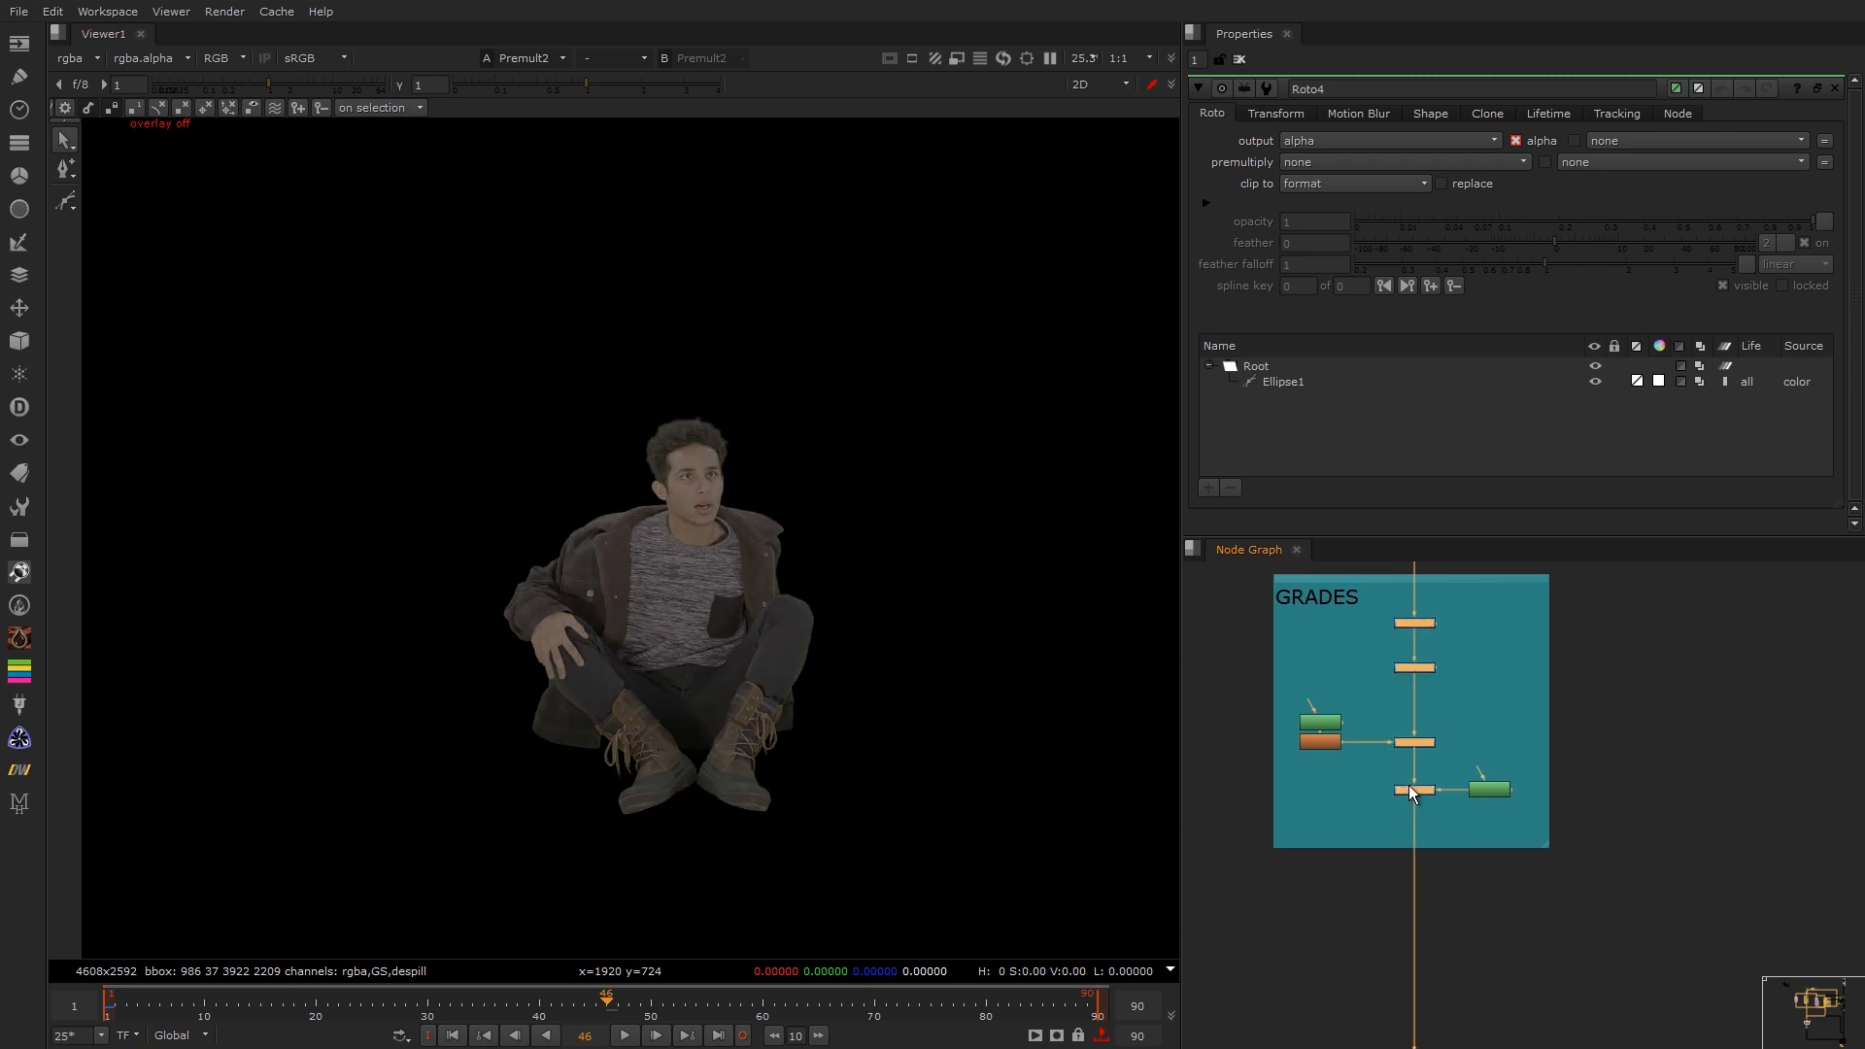
# Step: Clear the open node settings, then view the prison-cell background from Read4 with its settings and the viewer overlay shown
pyautogui.click(1241, 59)
pyautogui.scroll(-15, 1441, 680)
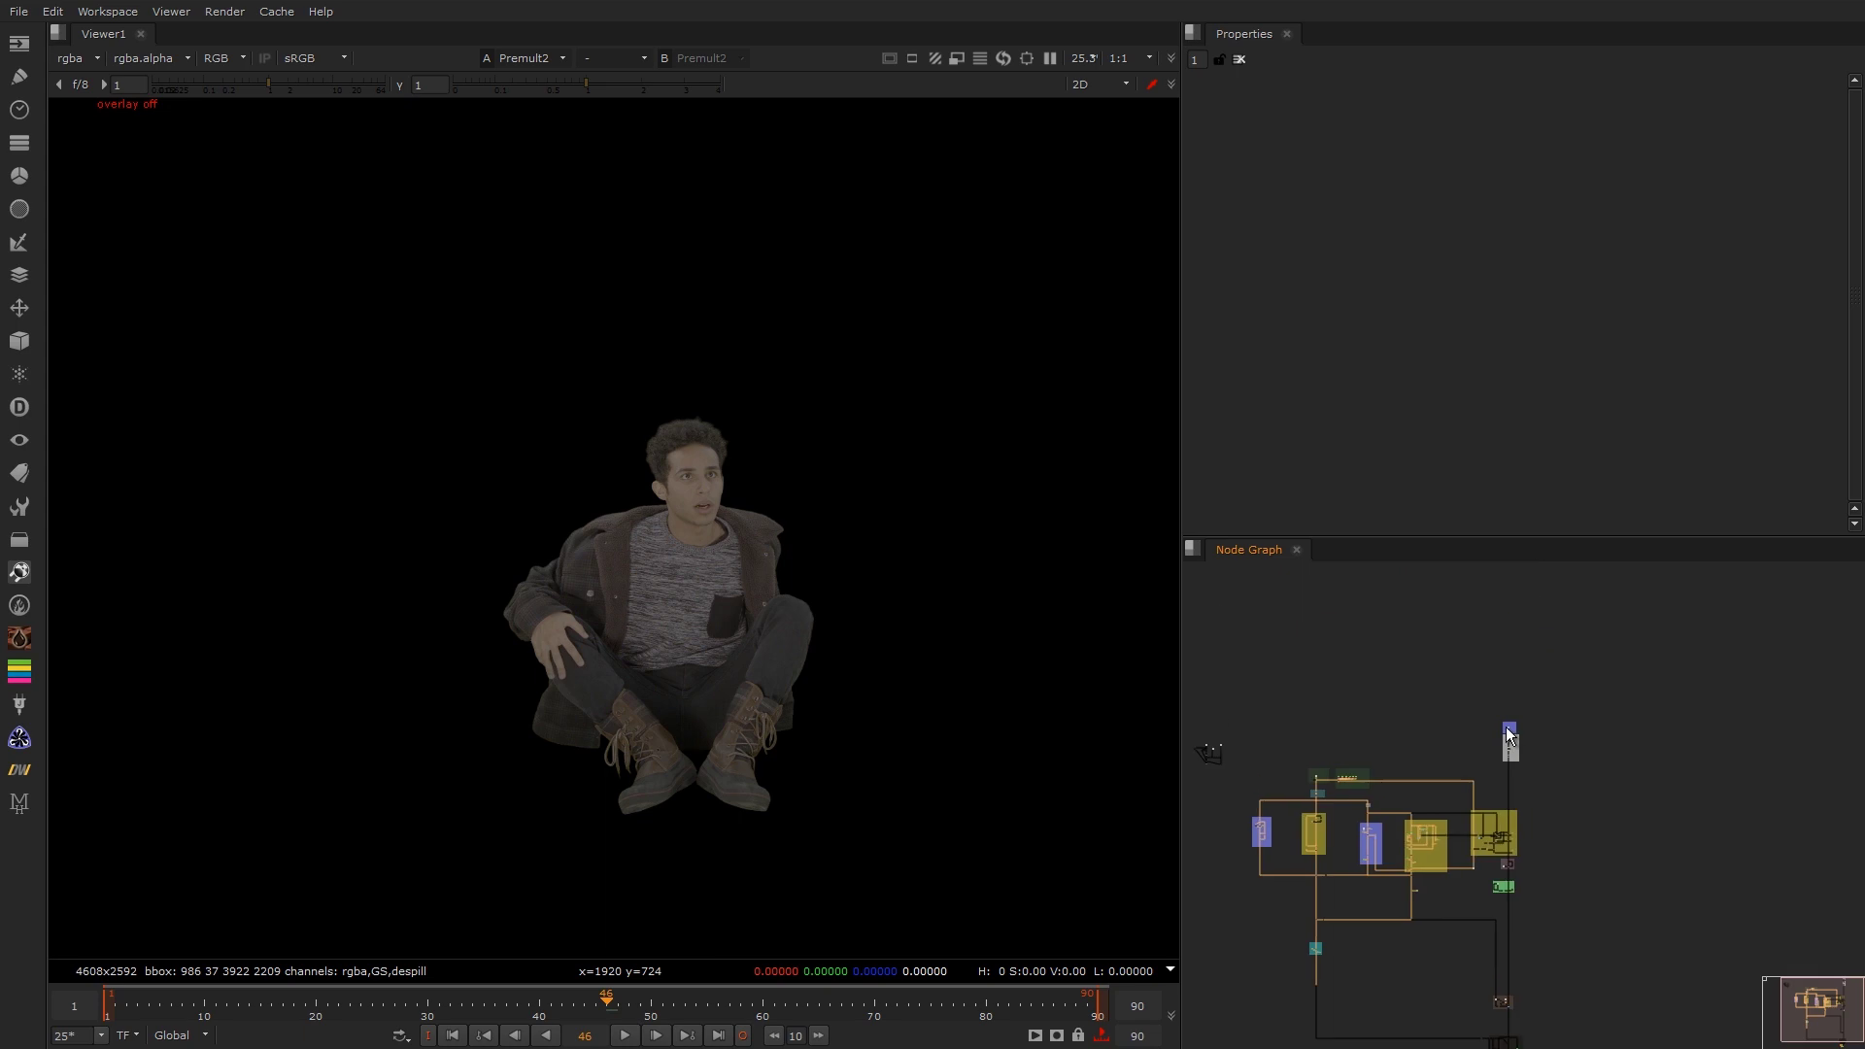
pyautogui.scroll(10, 1542, 715)
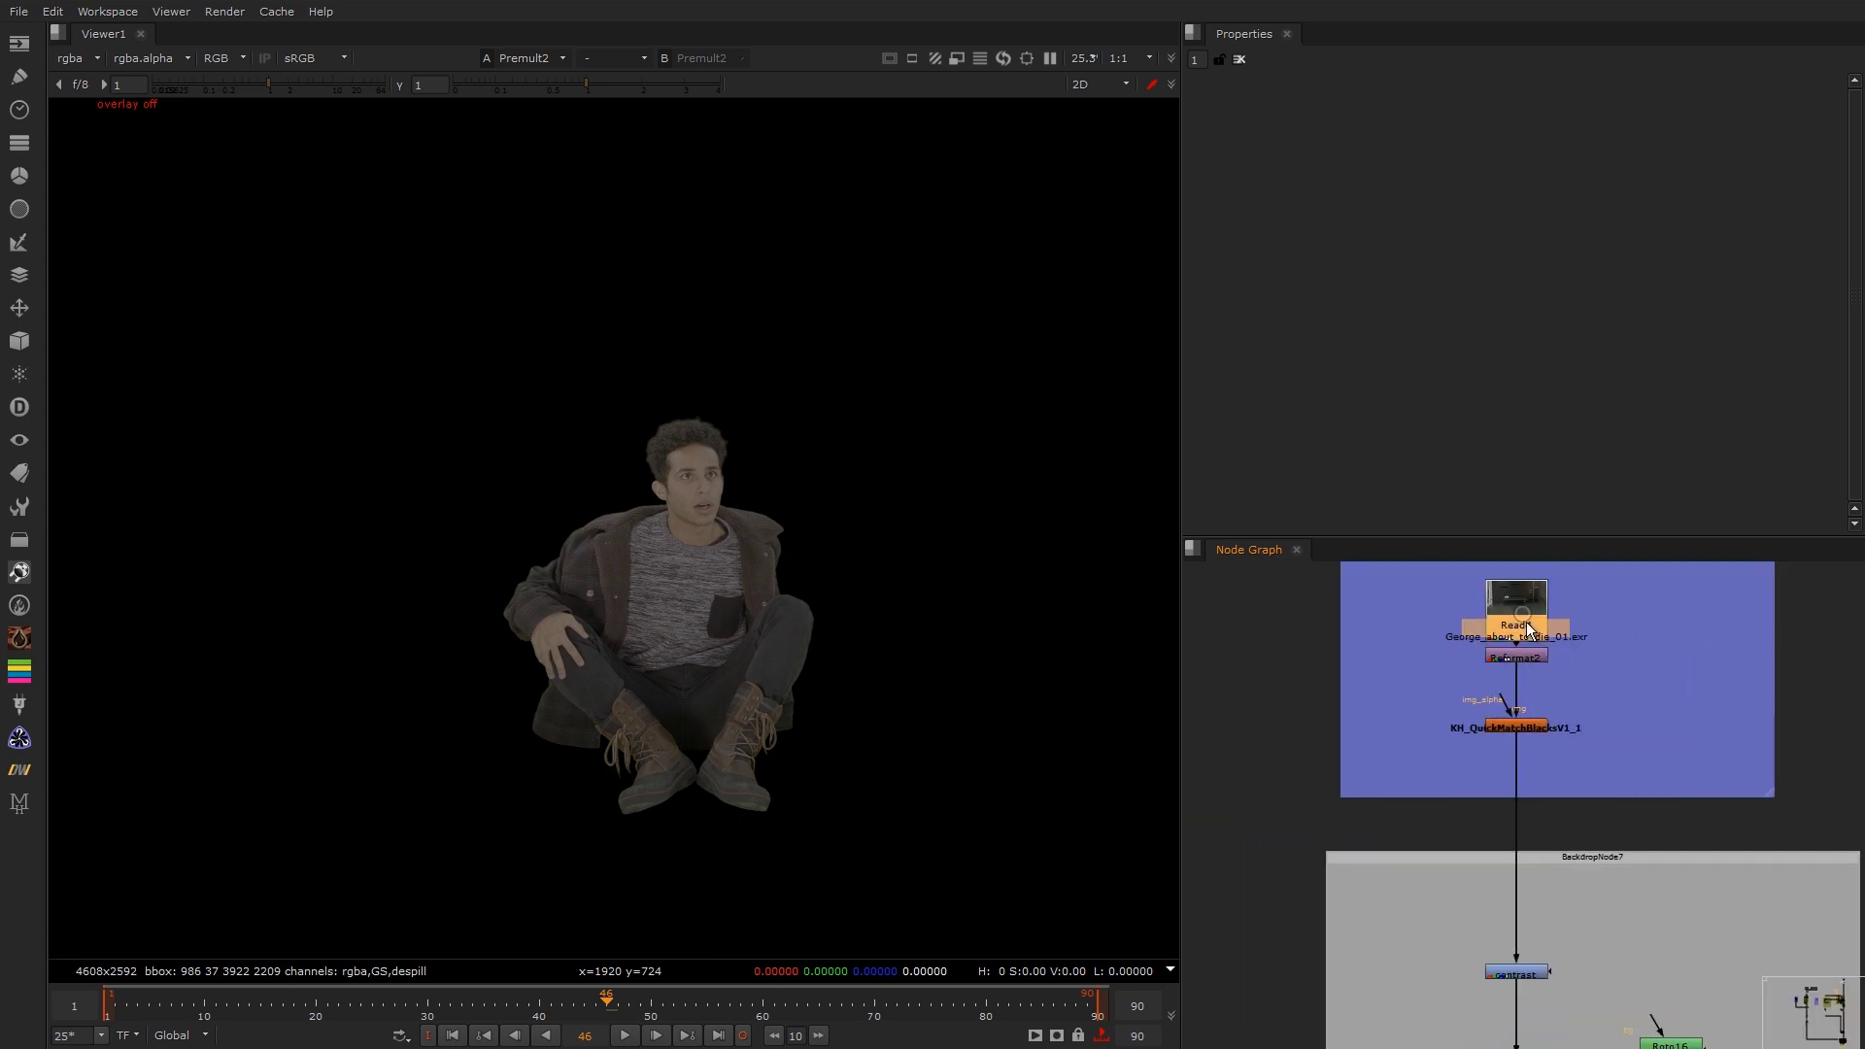
pyautogui.press('1')
pyautogui.doubleClick(1526, 627)
pyautogui.scroll(-7, 766, 559)
pyautogui.scroll(5, 761, 557)
pyautogui.press('q')
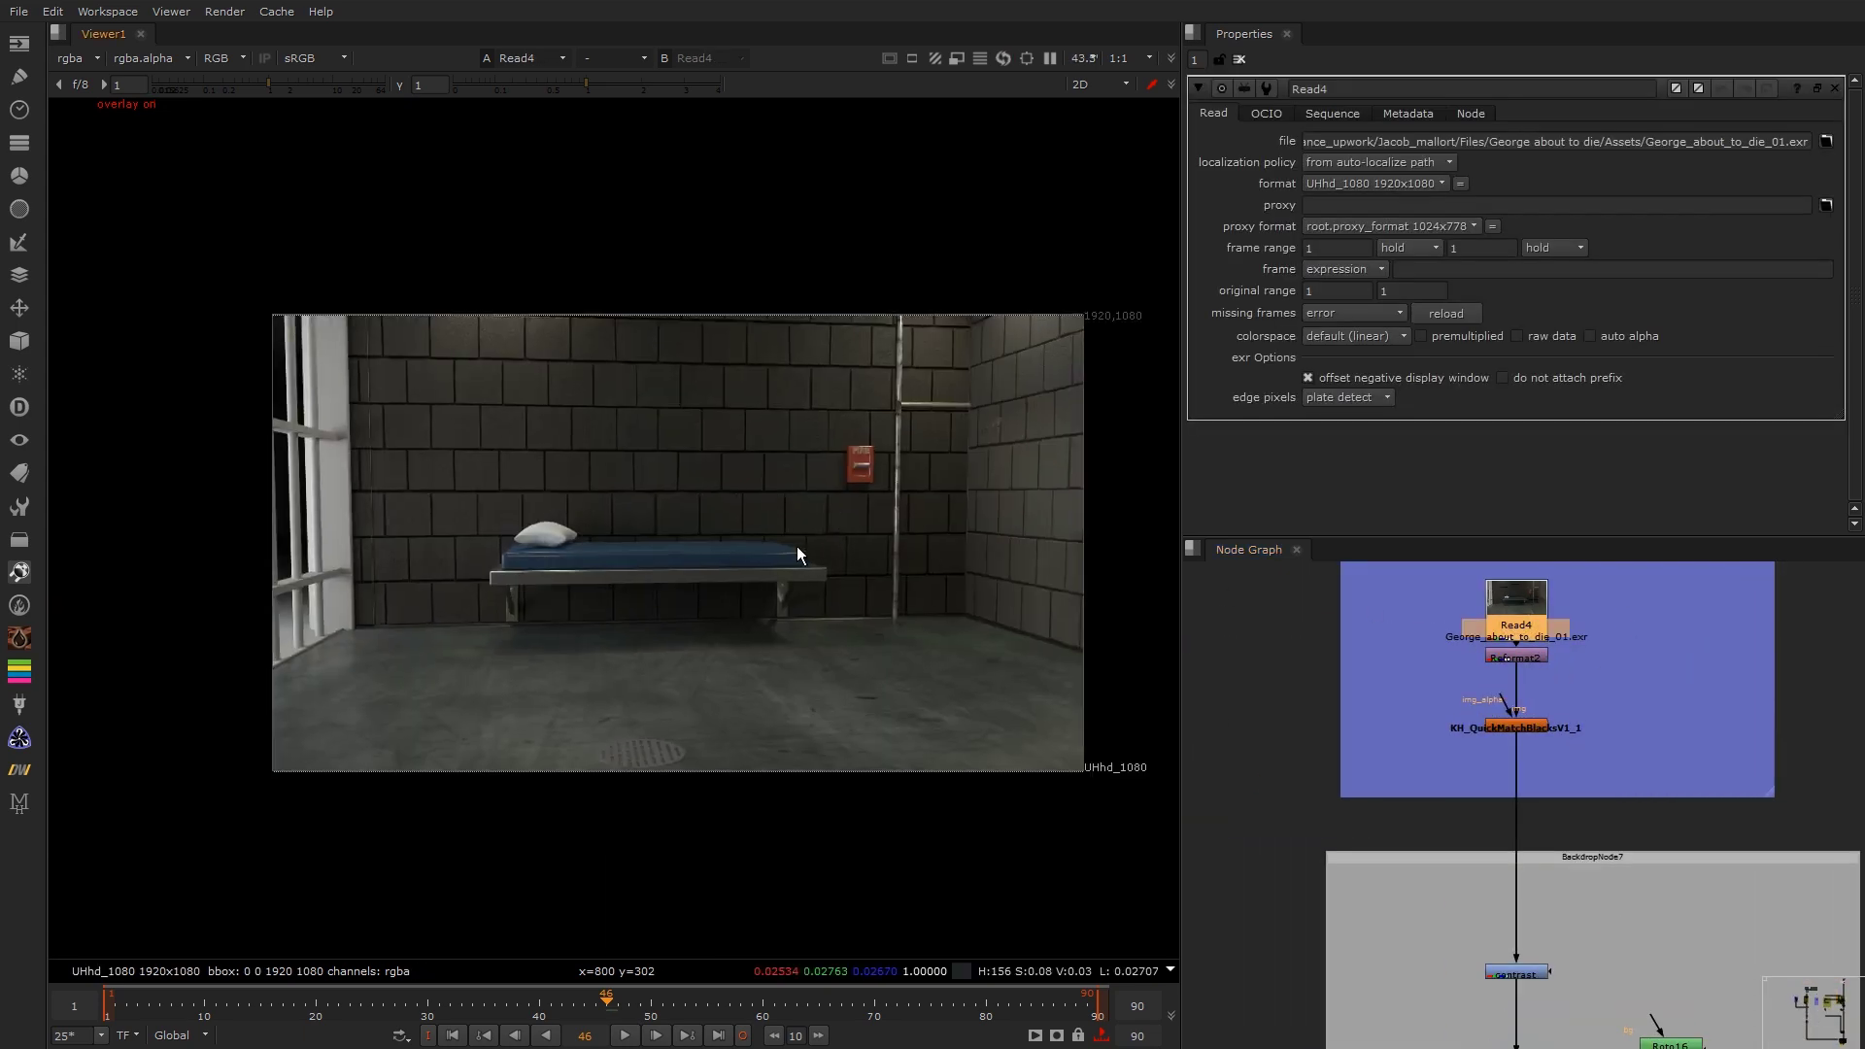
pyautogui.moveTo(796, 546); pyautogui.dragTo(704, 541, button='middle')
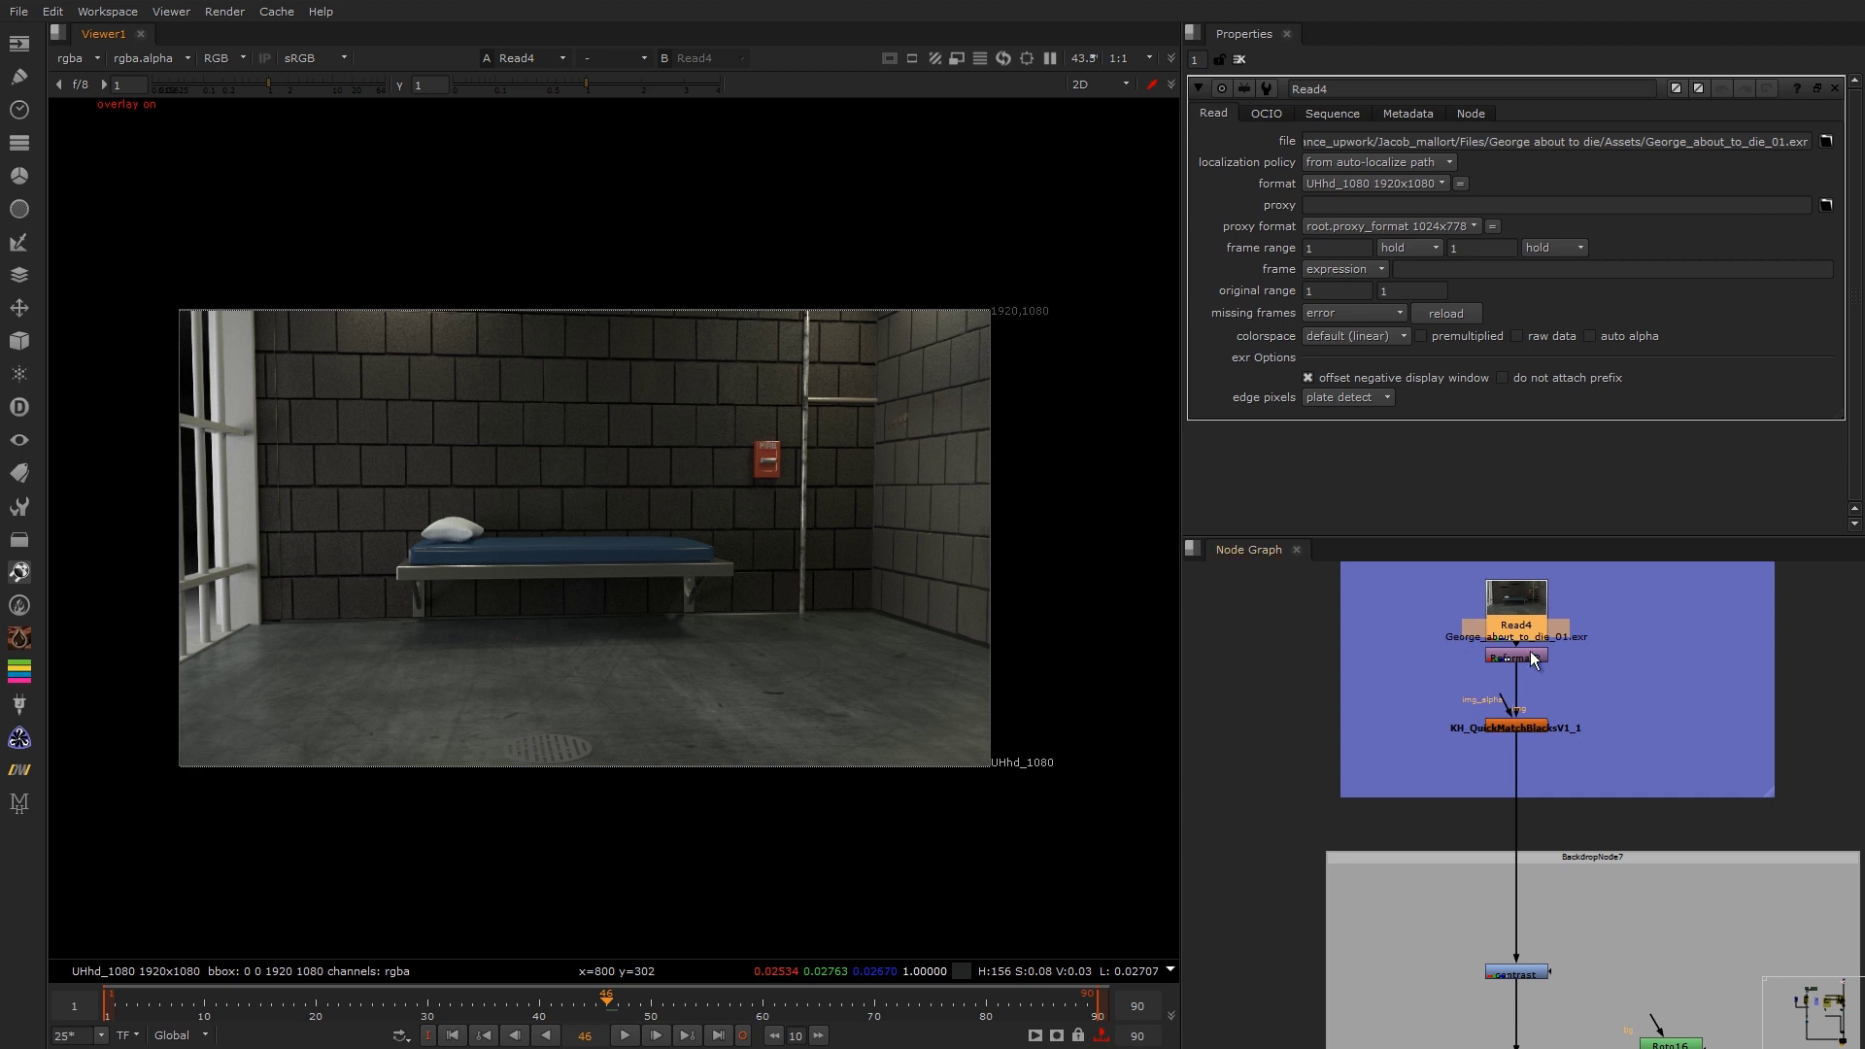
# Step: View the background's Reformat2 output and then the KH_QuickMatchBlacksV1_1 output
pyautogui.click(1523, 661)
pyautogui.press('1')
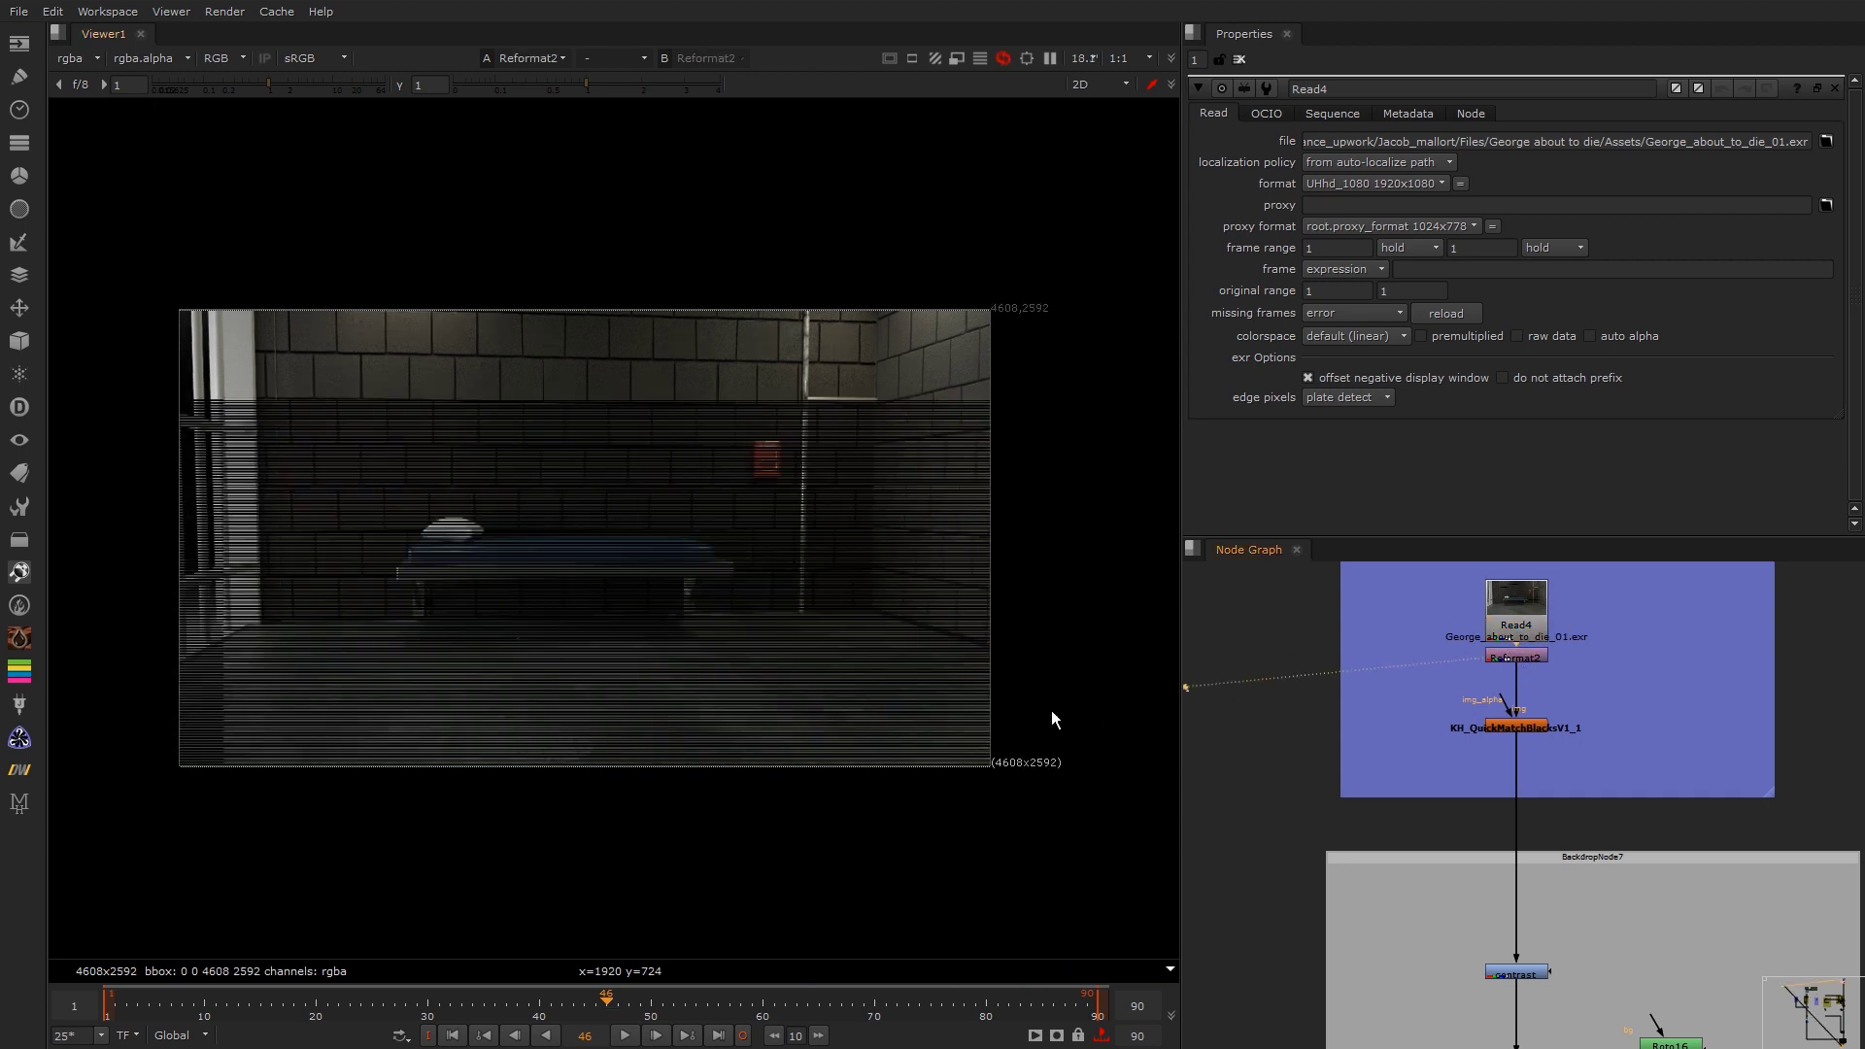
pyautogui.keyDown('ctrl'); pyautogui.keyDown('shift'); pyautogui.moveTo(1096, 719); pyautogui.dragTo(857, 867); pyautogui.keyUp('shift'); pyautogui.keyUp('ctrl')
pyautogui.moveTo(1629, 678); pyautogui.dragTo(1392, 780)
pyautogui.press('1')
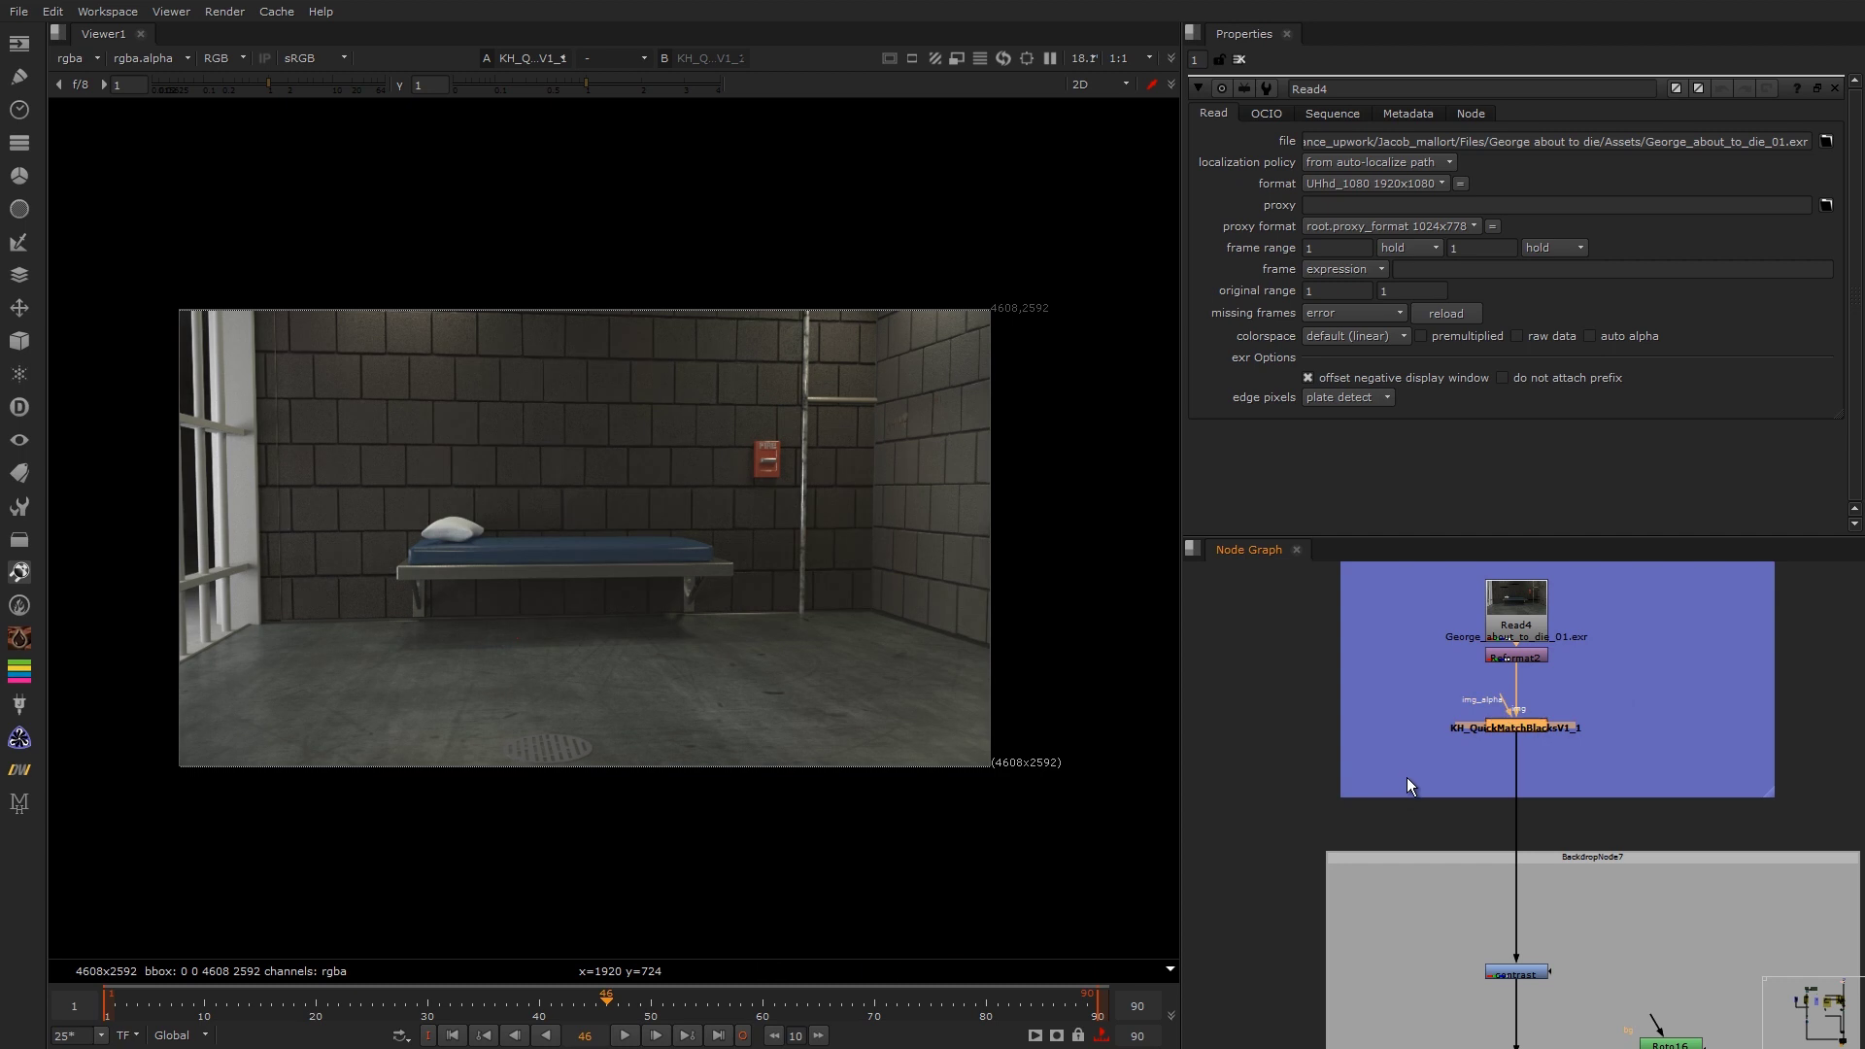
# Step: View the output of the background's contrast node
pyautogui.moveTo(1492, 883); pyautogui.dragTo(1479, 727, button='middle')
pyautogui.moveTo(1578, 767); pyautogui.dragTo(1391, 855)
pyautogui.press('1')
# Step: View light_Back's output and toggle the node repeatedly to compare the lighting on the back wall
pyautogui.moveTo(1437, 881); pyautogui.dragTo(1442, 701, button='middle')
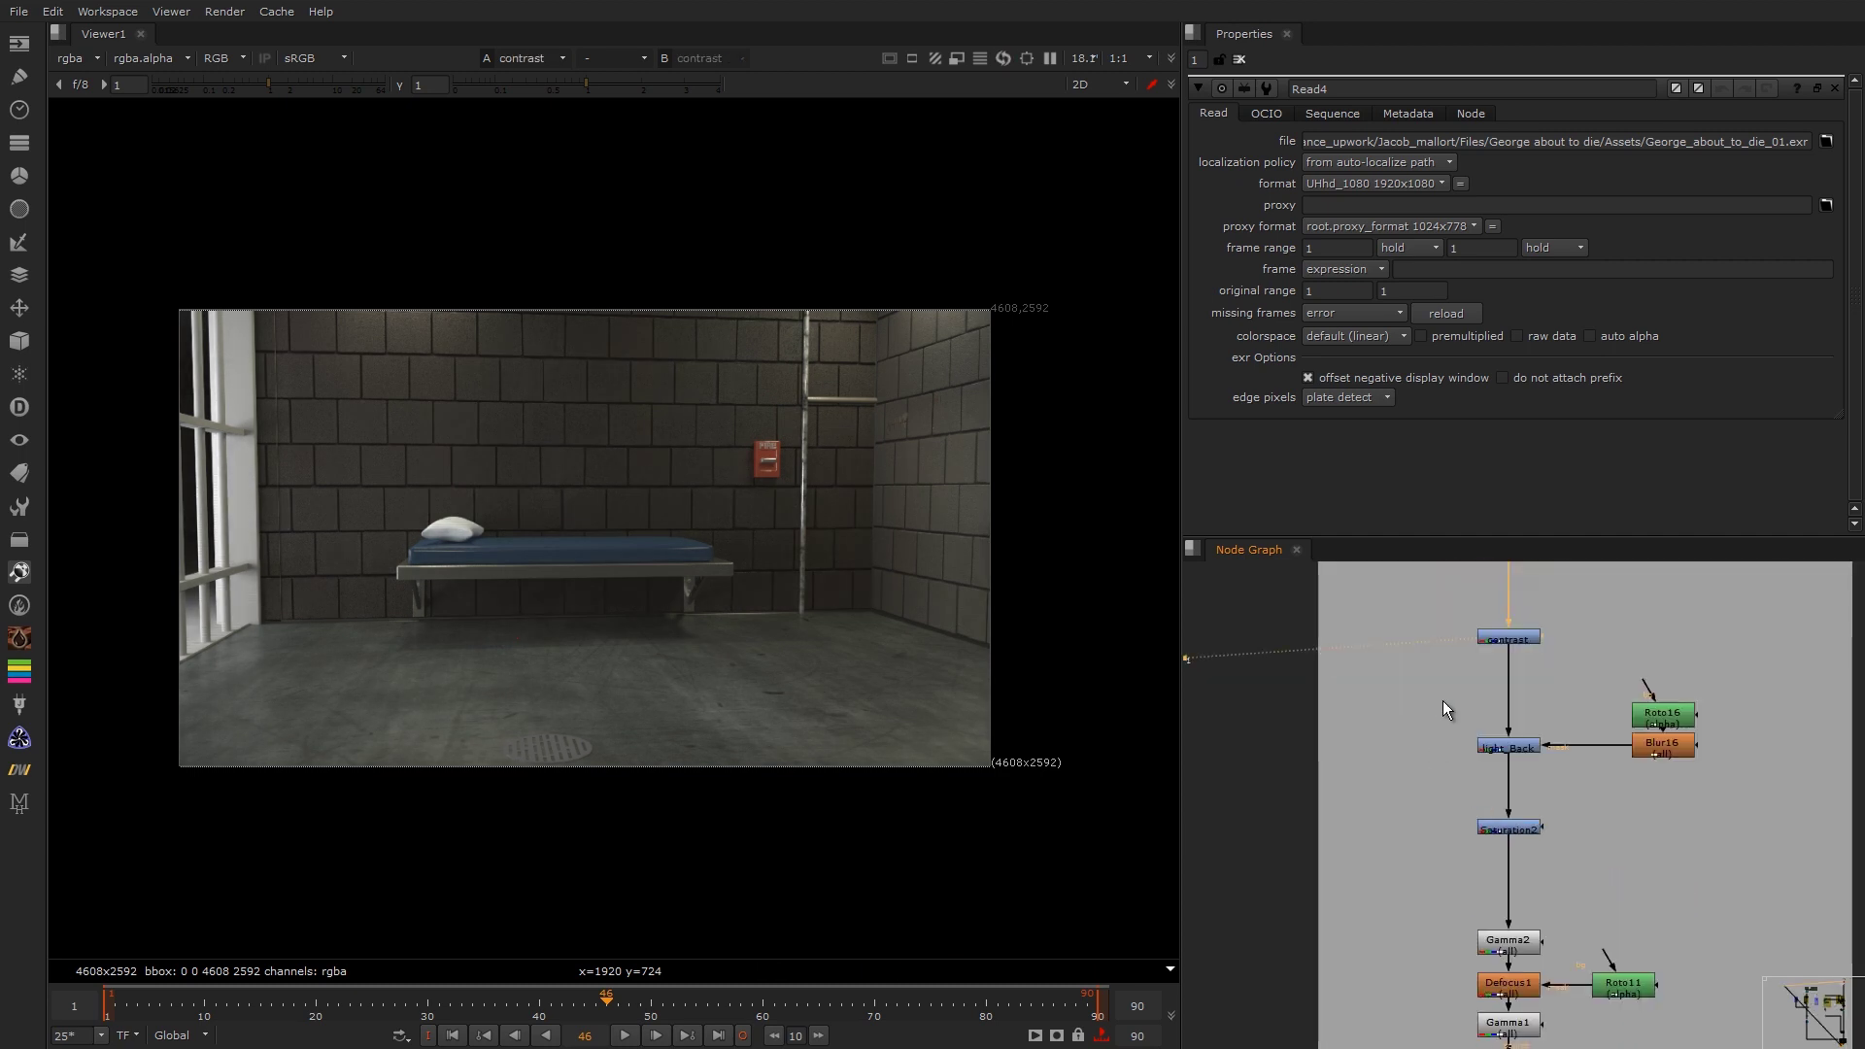
pyautogui.moveTo(1580, 675); pyautogui.dragTo(1412, 786)
pyautogui.press('1')
pyautogui.moveTo(1485, 801)
pyautogui.mouseDown(button='middle')
pyautogui.moveTo(1490, 719)
pyautogui.moveTo(1481, 781)
pyautogui.mouseUp(button='middle')
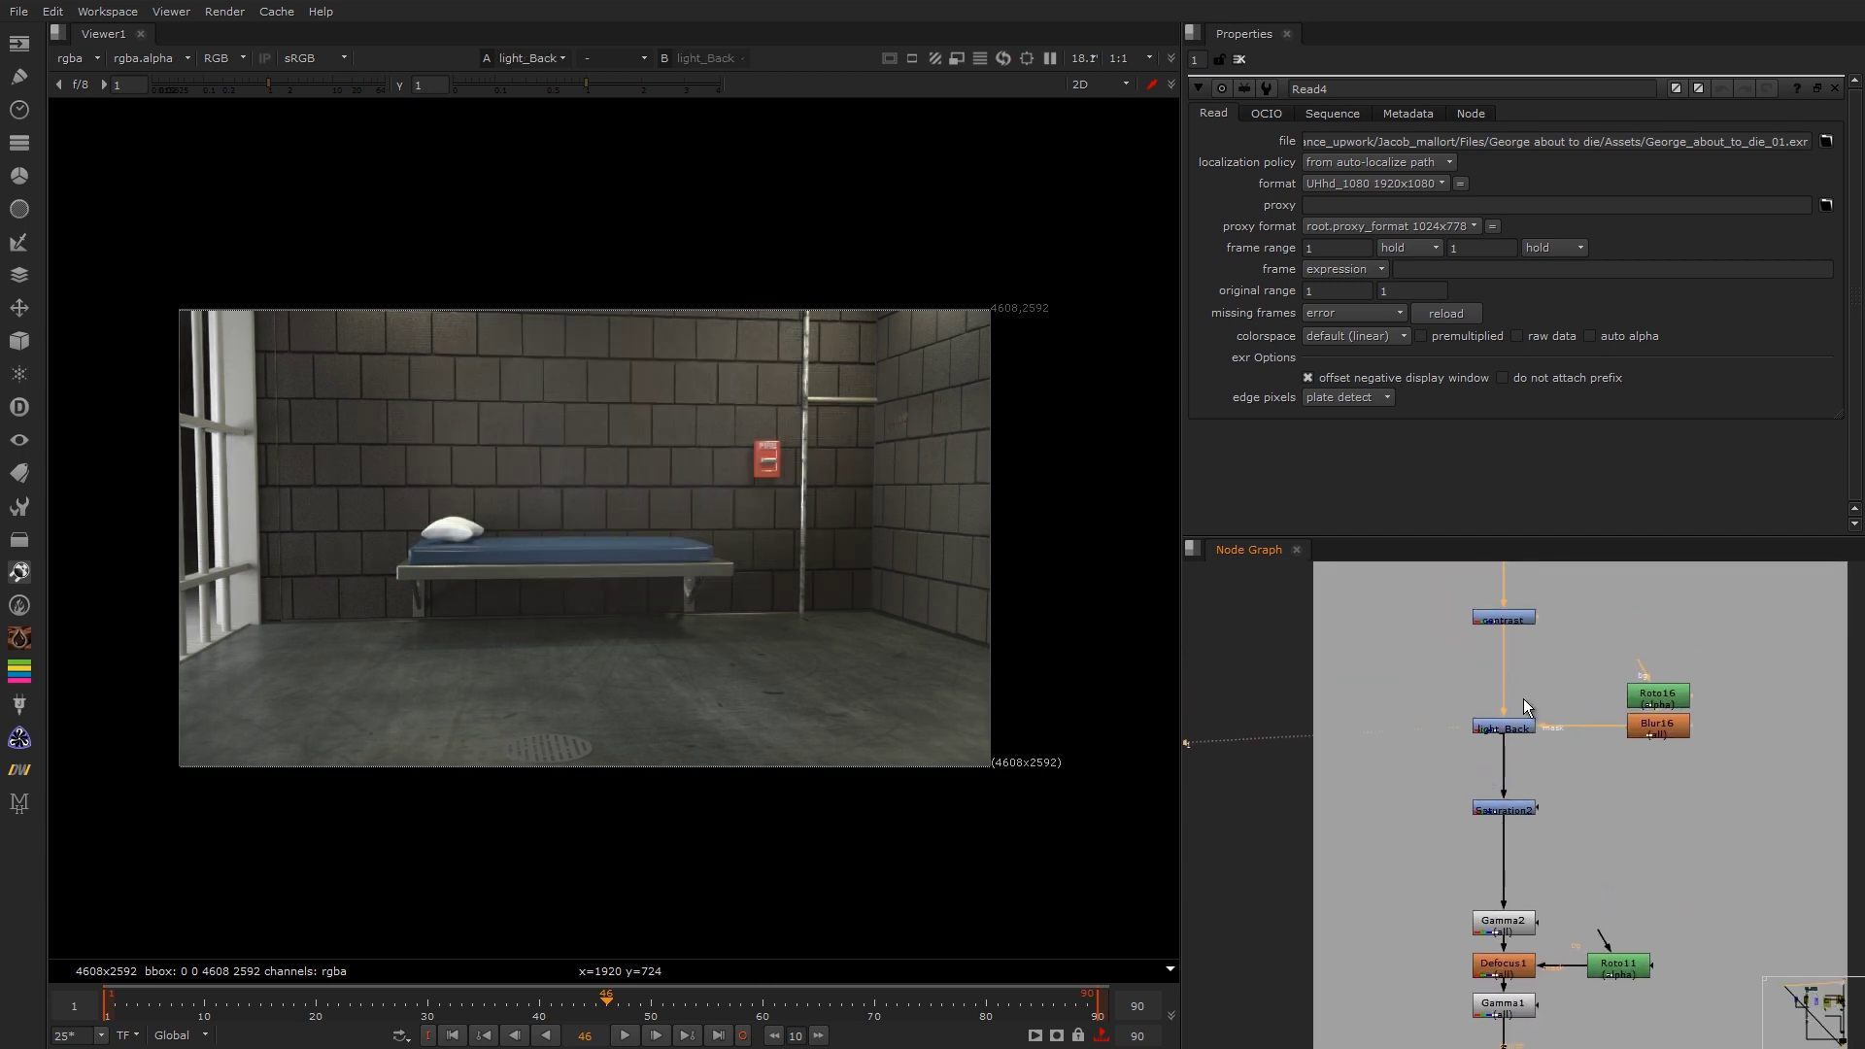
pyautogui.press('d')
pyautogui.press('d')
pyautogui.press('d')
pyautogui.press('d')
pyautogui.press('d')
pyautogui.press('d')
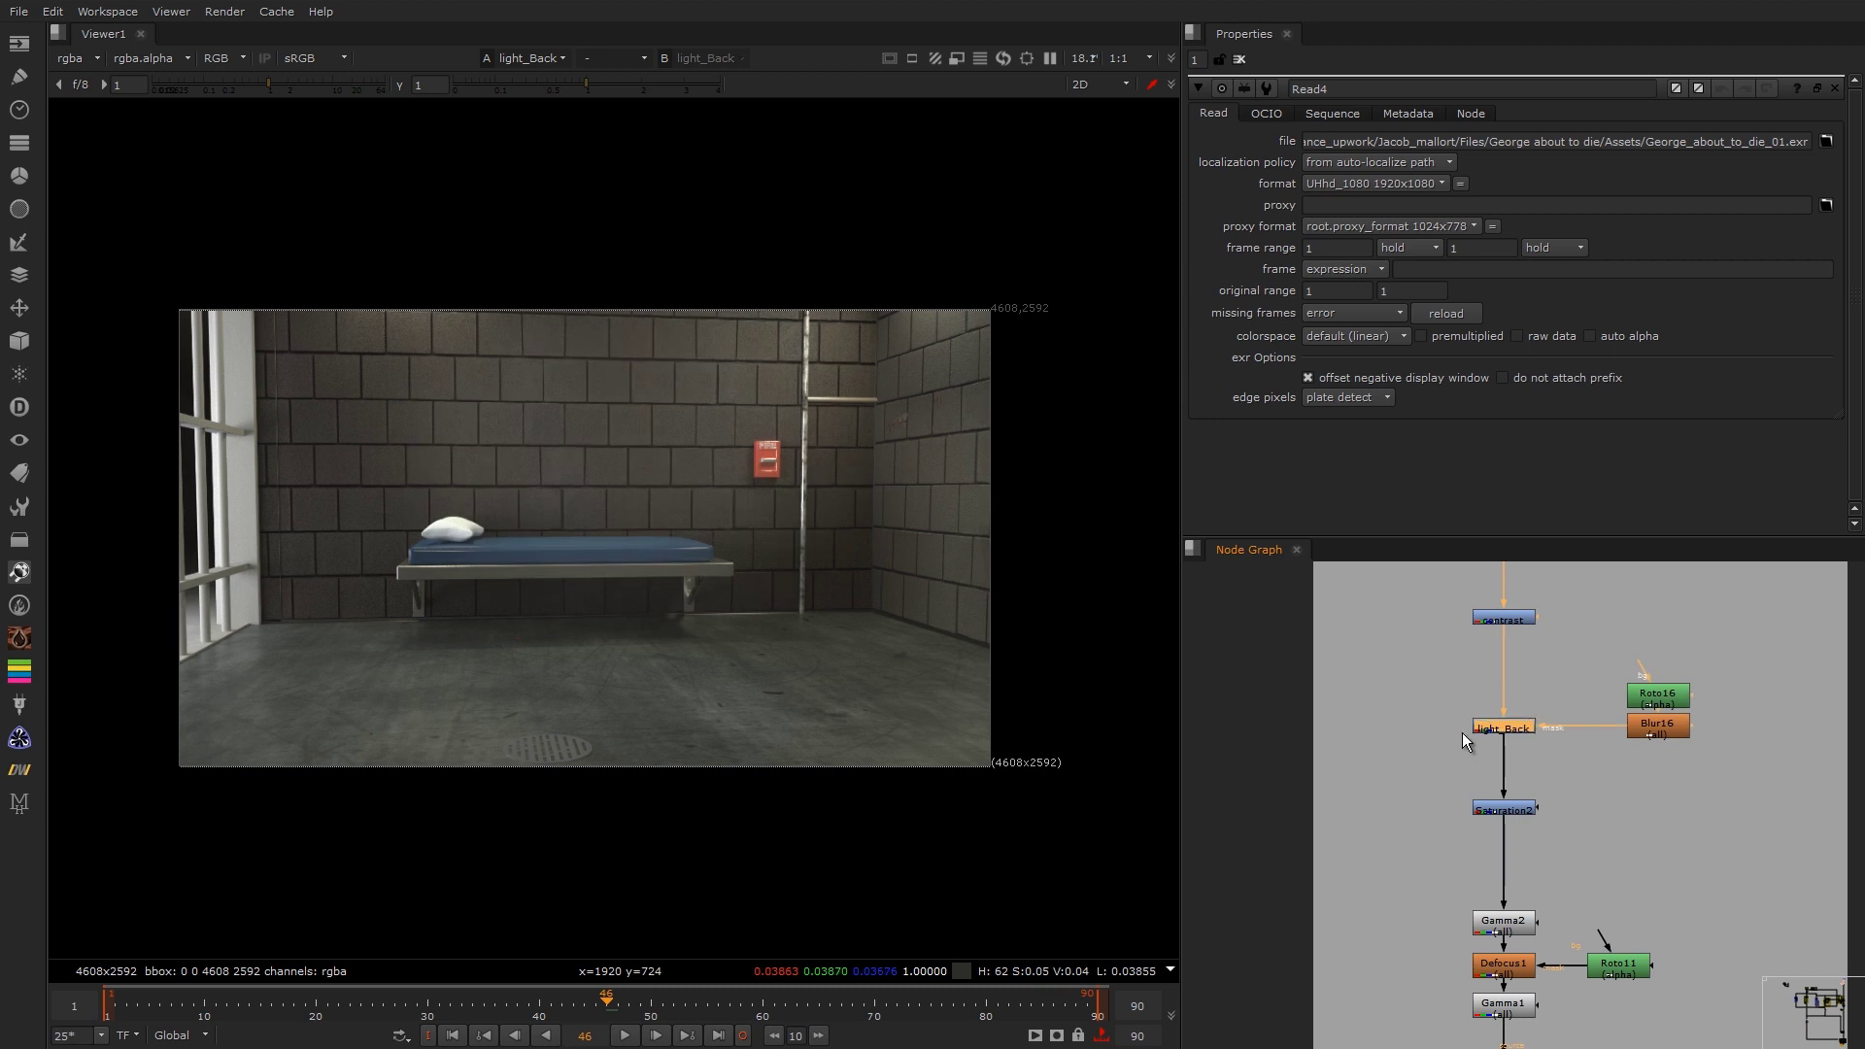
# Step: View Saturation2's output and examine the red fire alarm and bed up close
pyautogui.scroll(-3, 1550, 653)
pyautogui.click(1527, 730)
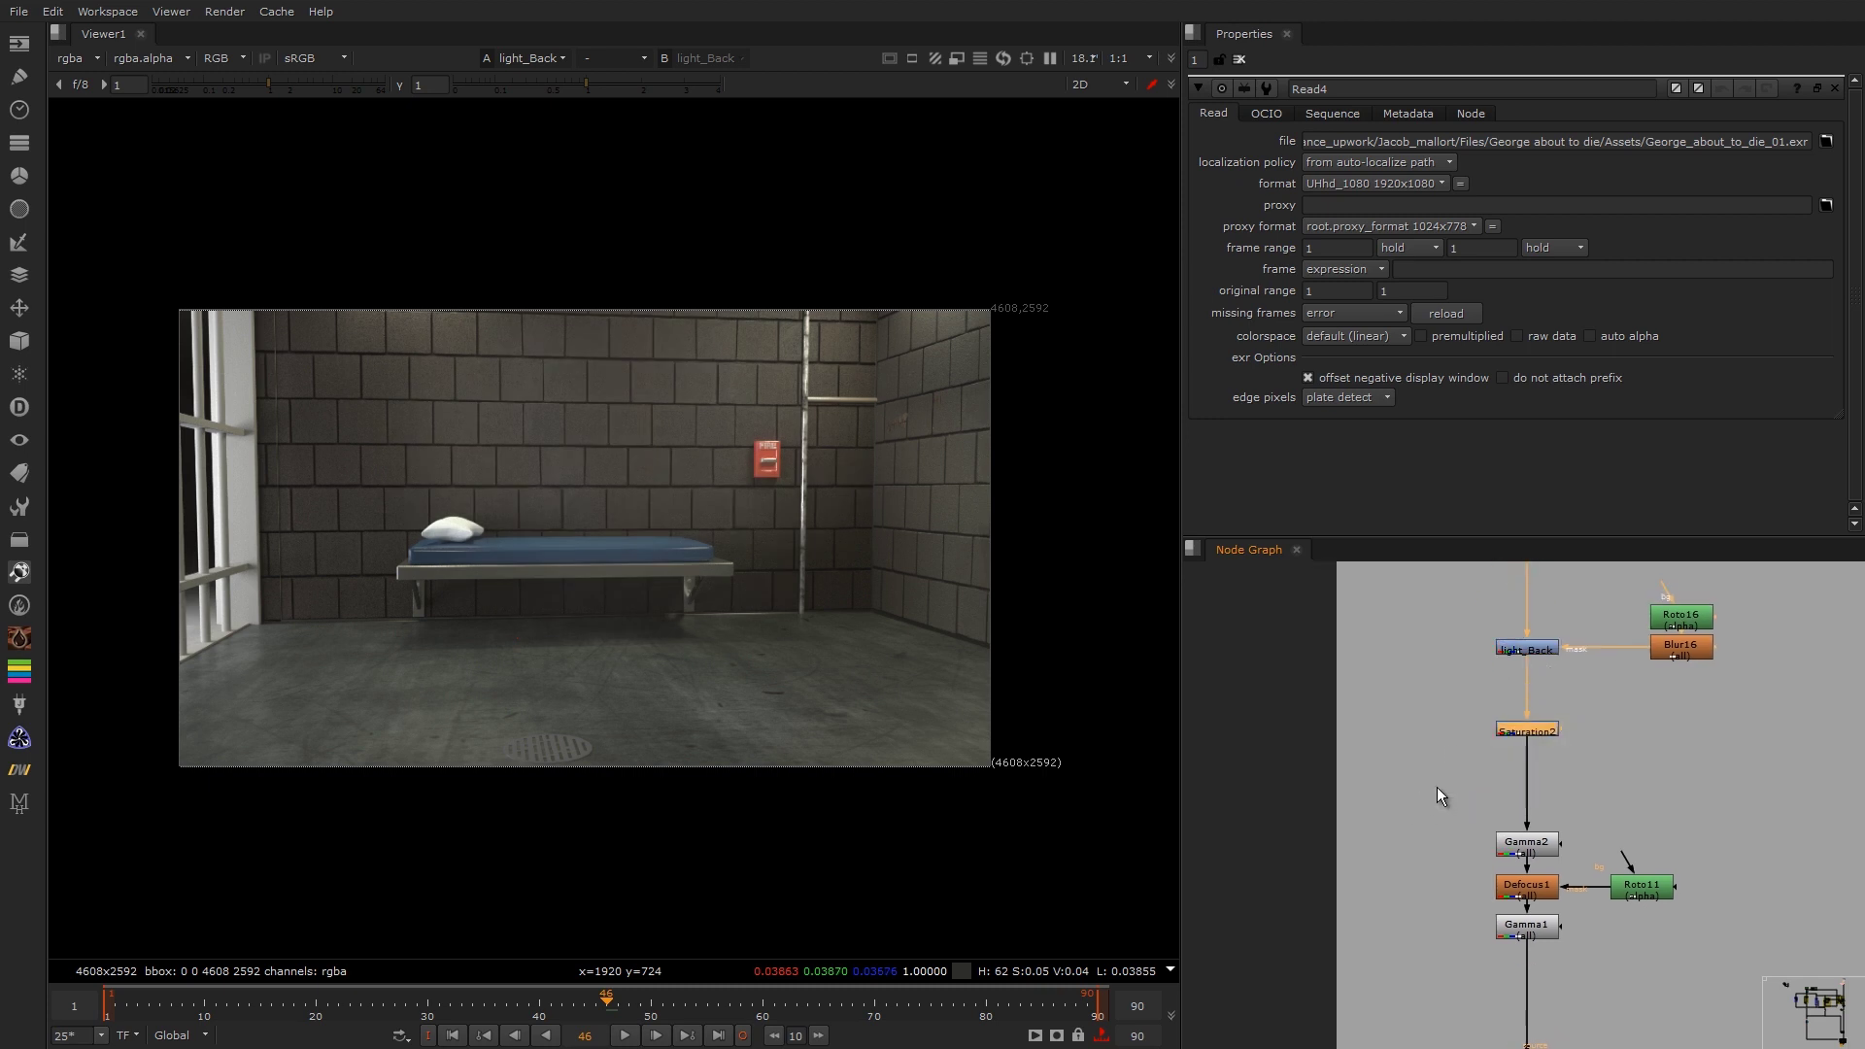
pyautogui.press('1')
pyautogui.click(1494, 760)
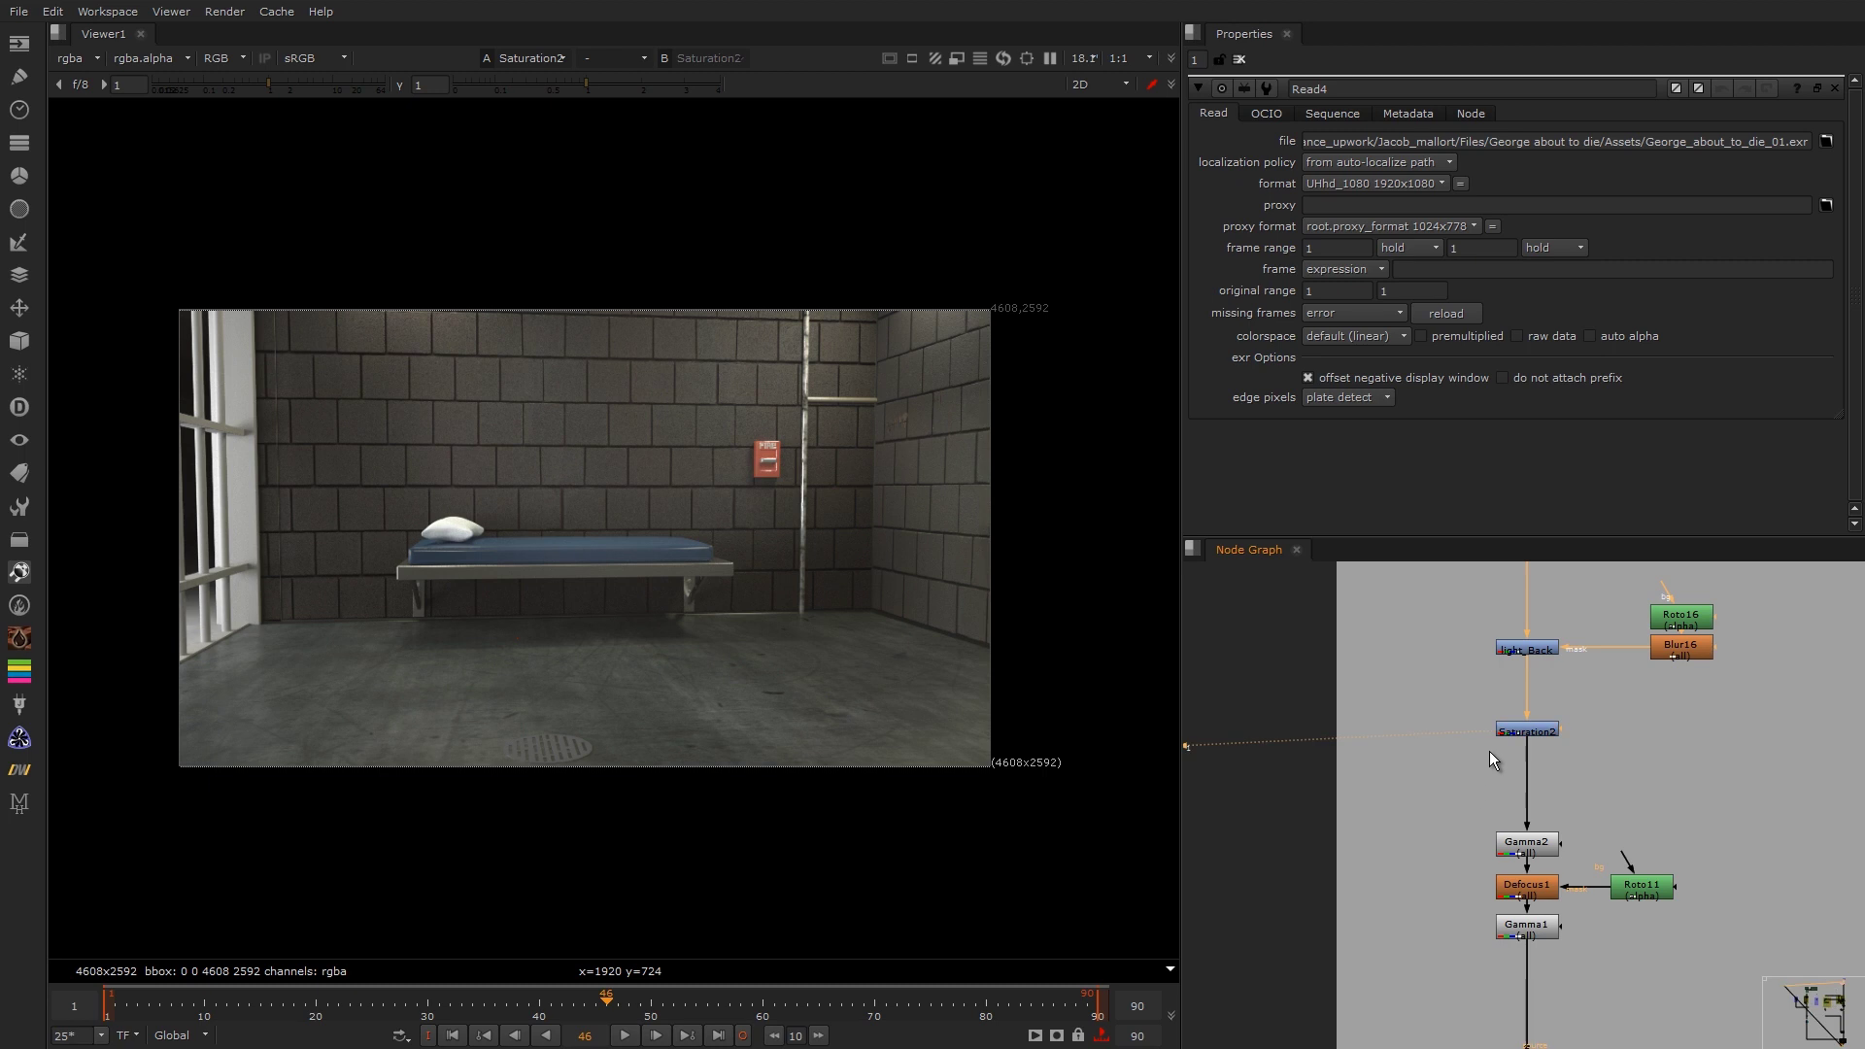
pyautogui.moveTo(1454, 770); pyautogui.dragTo(1455, 768)
pyautogui.scroll(10, 854, 462)
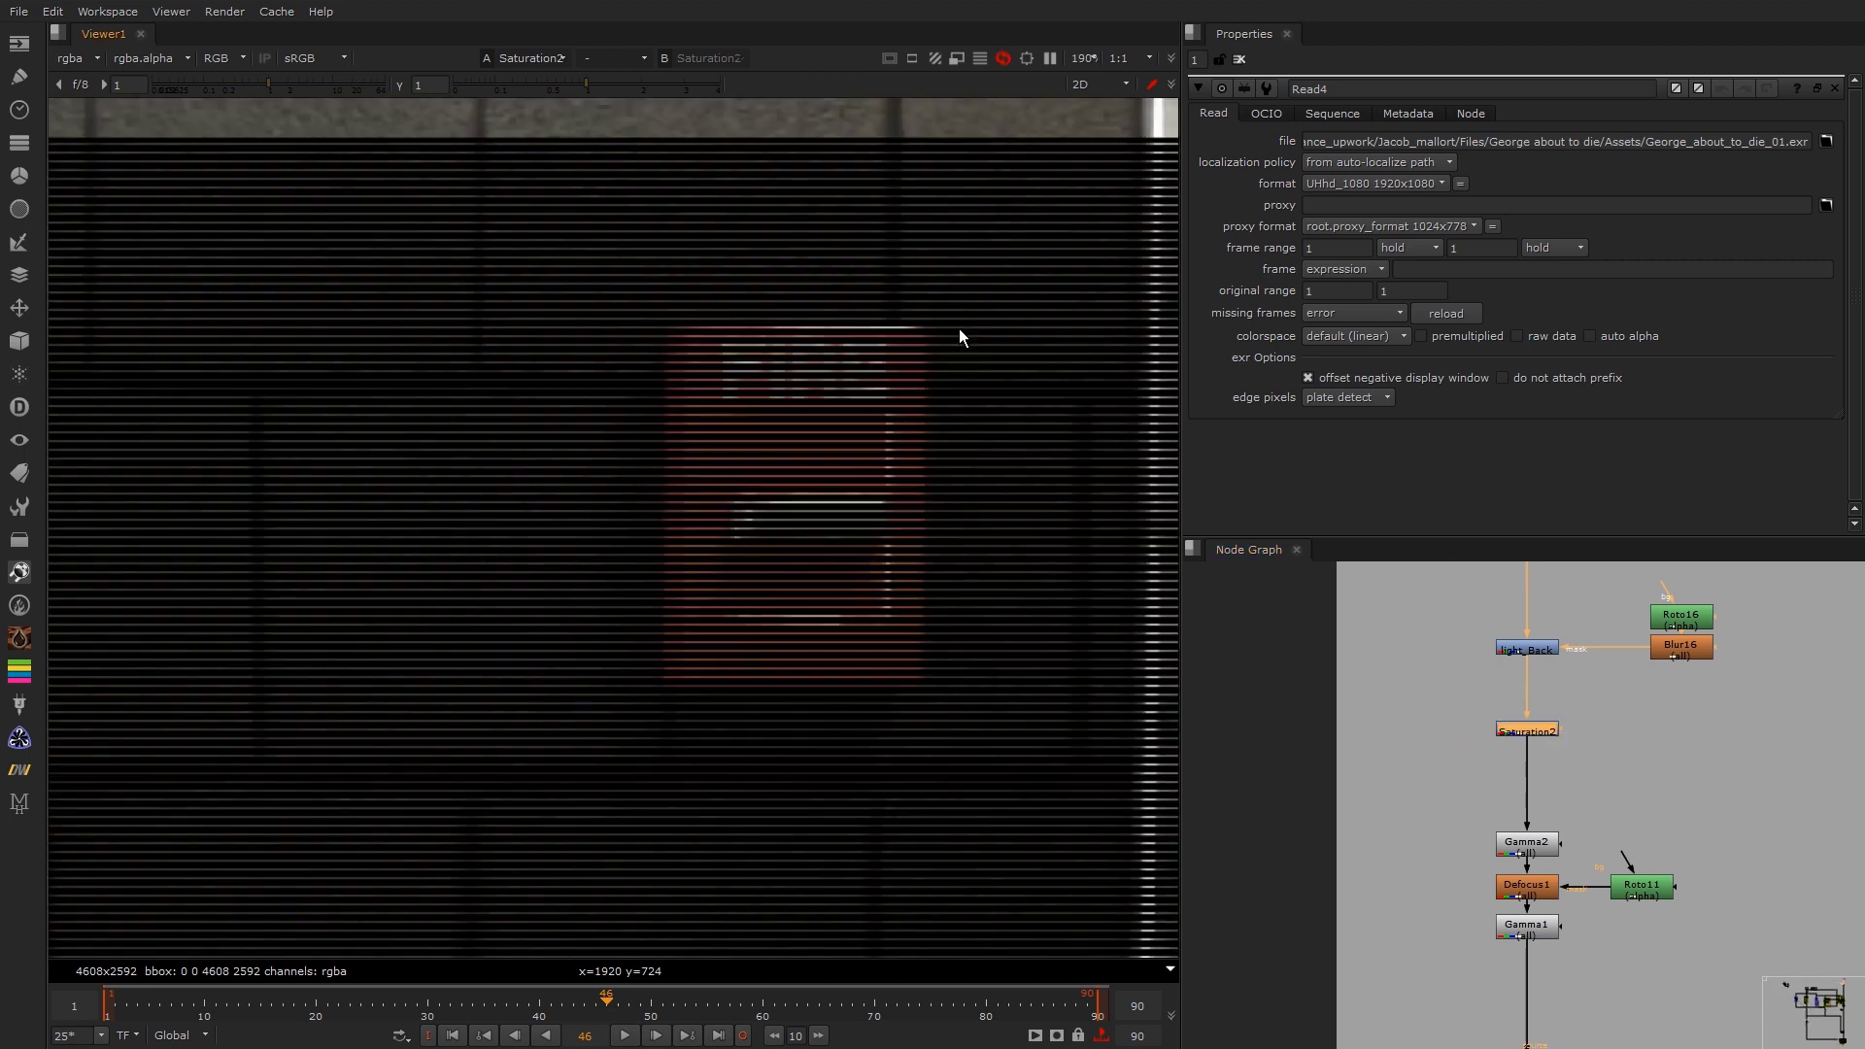
pyautogui.scroll(-5, 1018, 318)
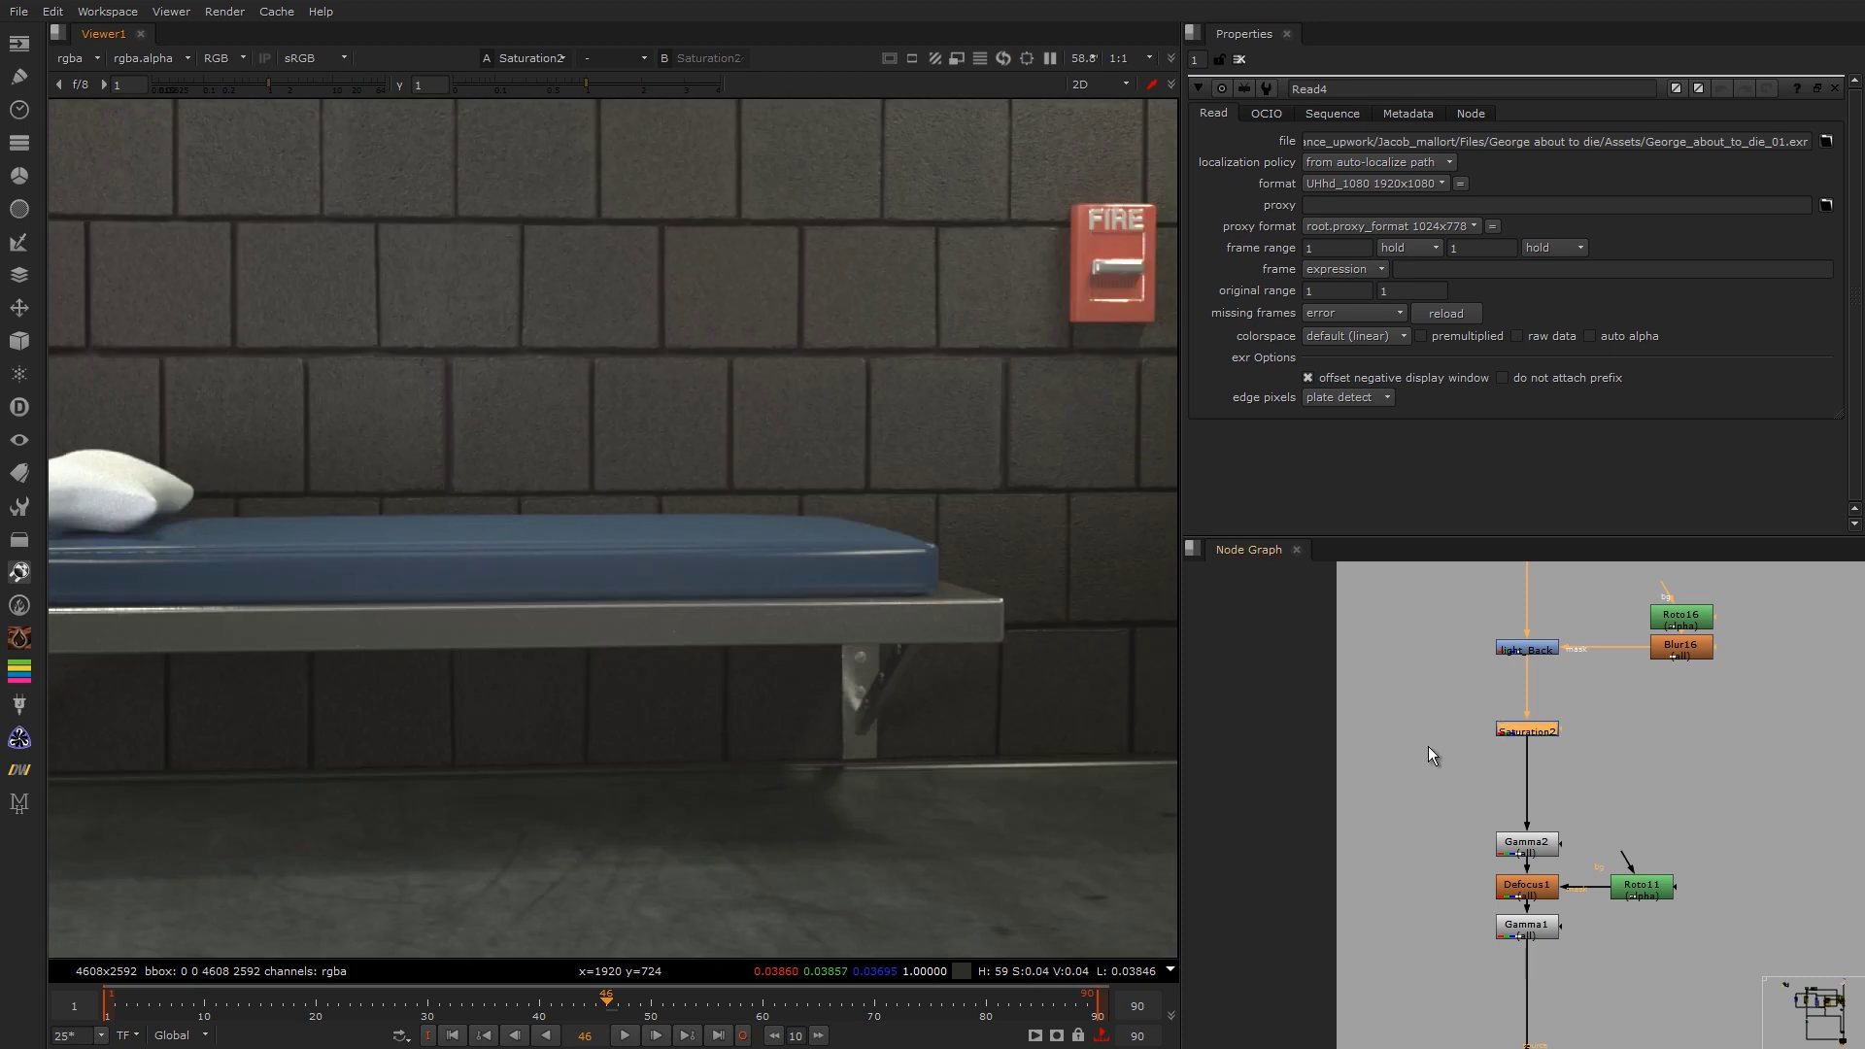
# Step: View Gamma1's output below Defocus1 and examine the defocused fire alarm up close
pyautogui.moveTo(1428, 746); pyautogui.dragTo(1374, 608, button='middle')
pyautogui.click(1477, 791)
pyautogui.press('1')
pyautogui.click(1478, 804)
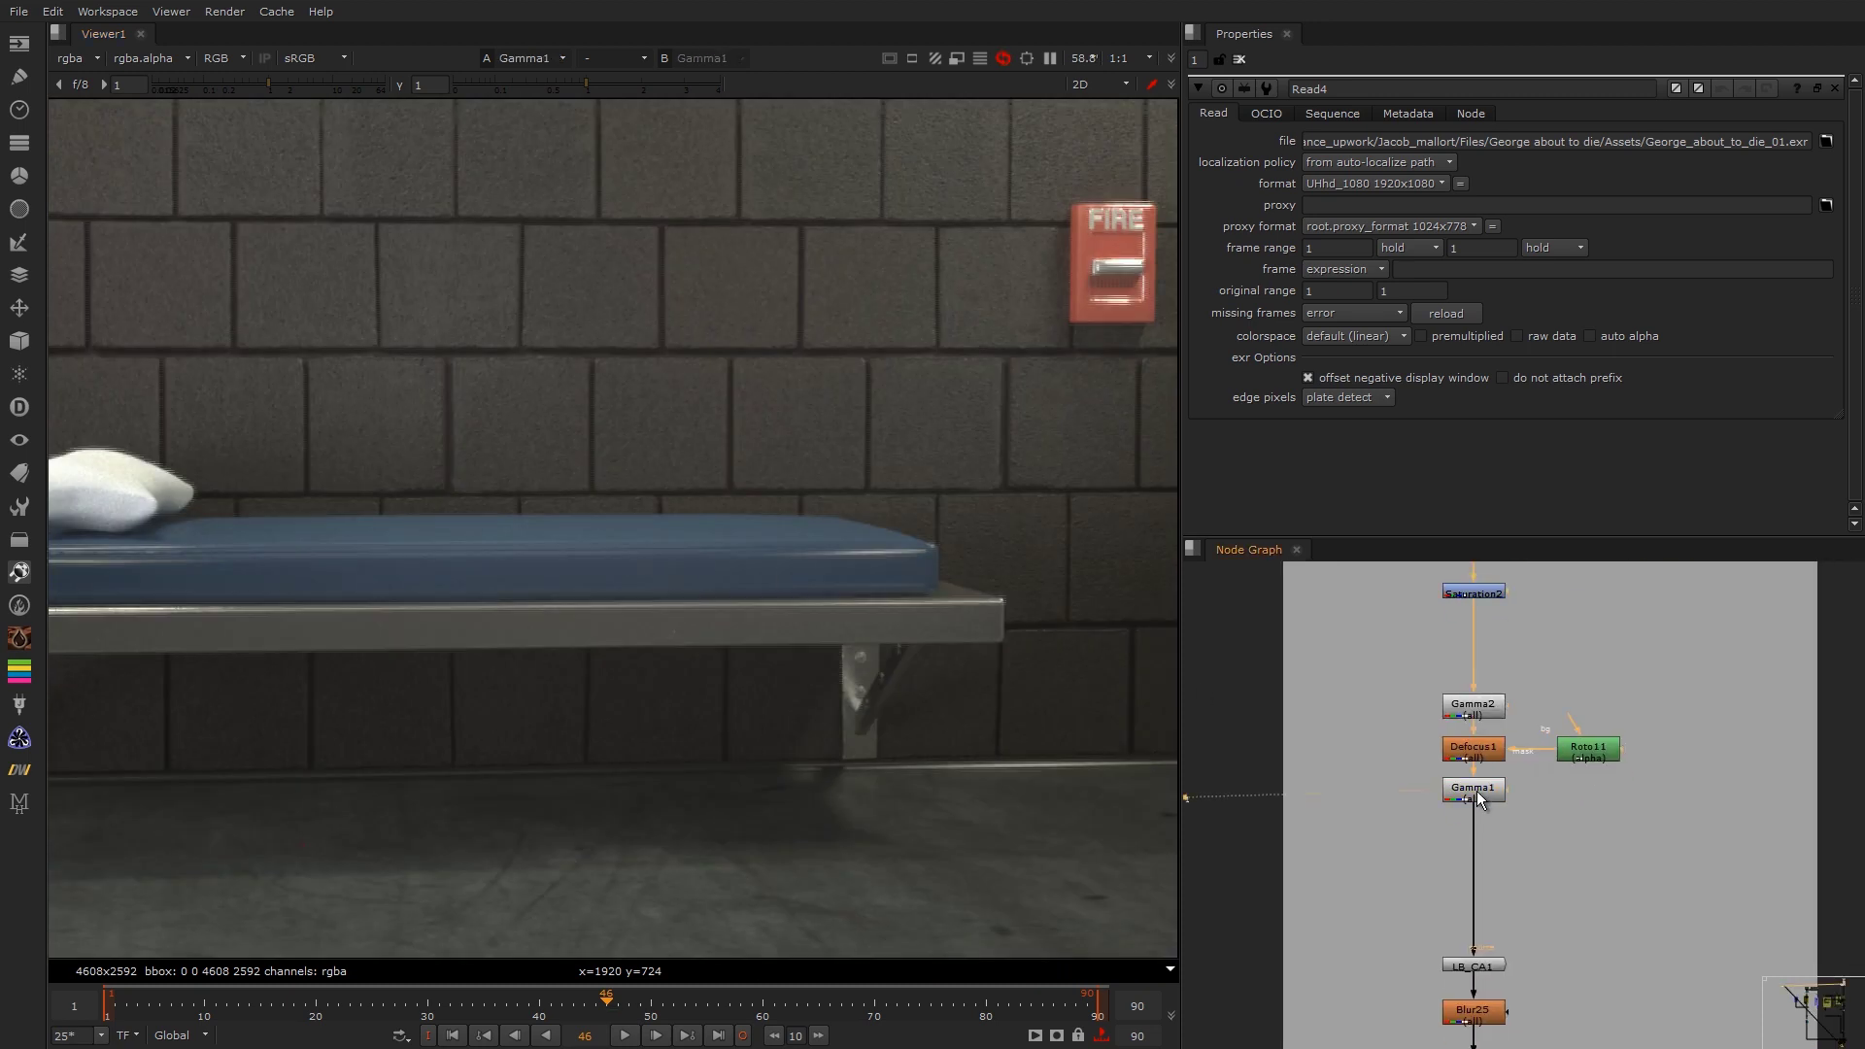
pyautogui.moveTo(1158, 281); pyautogui.dragTo(953, 387, button='middle')
pyautogui.scroll(5, 953, 352)
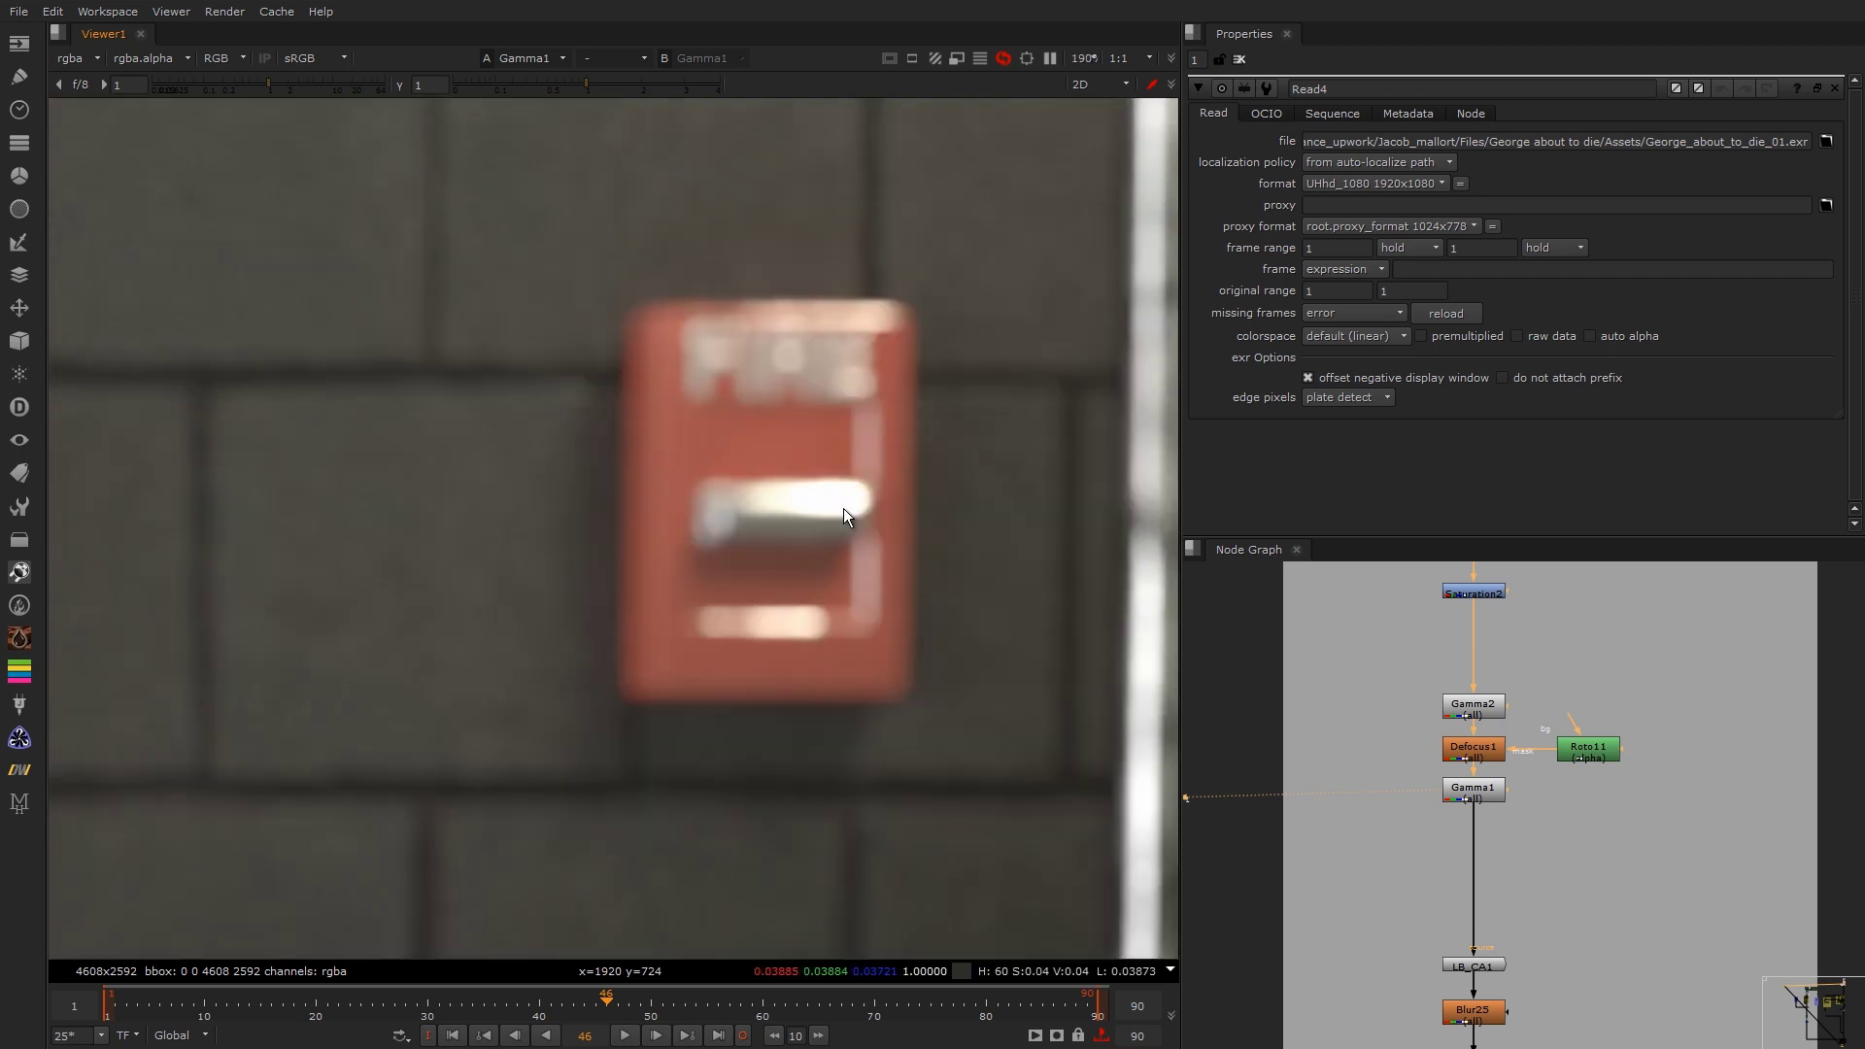
pyautogui.scroll(4, 837, 291)
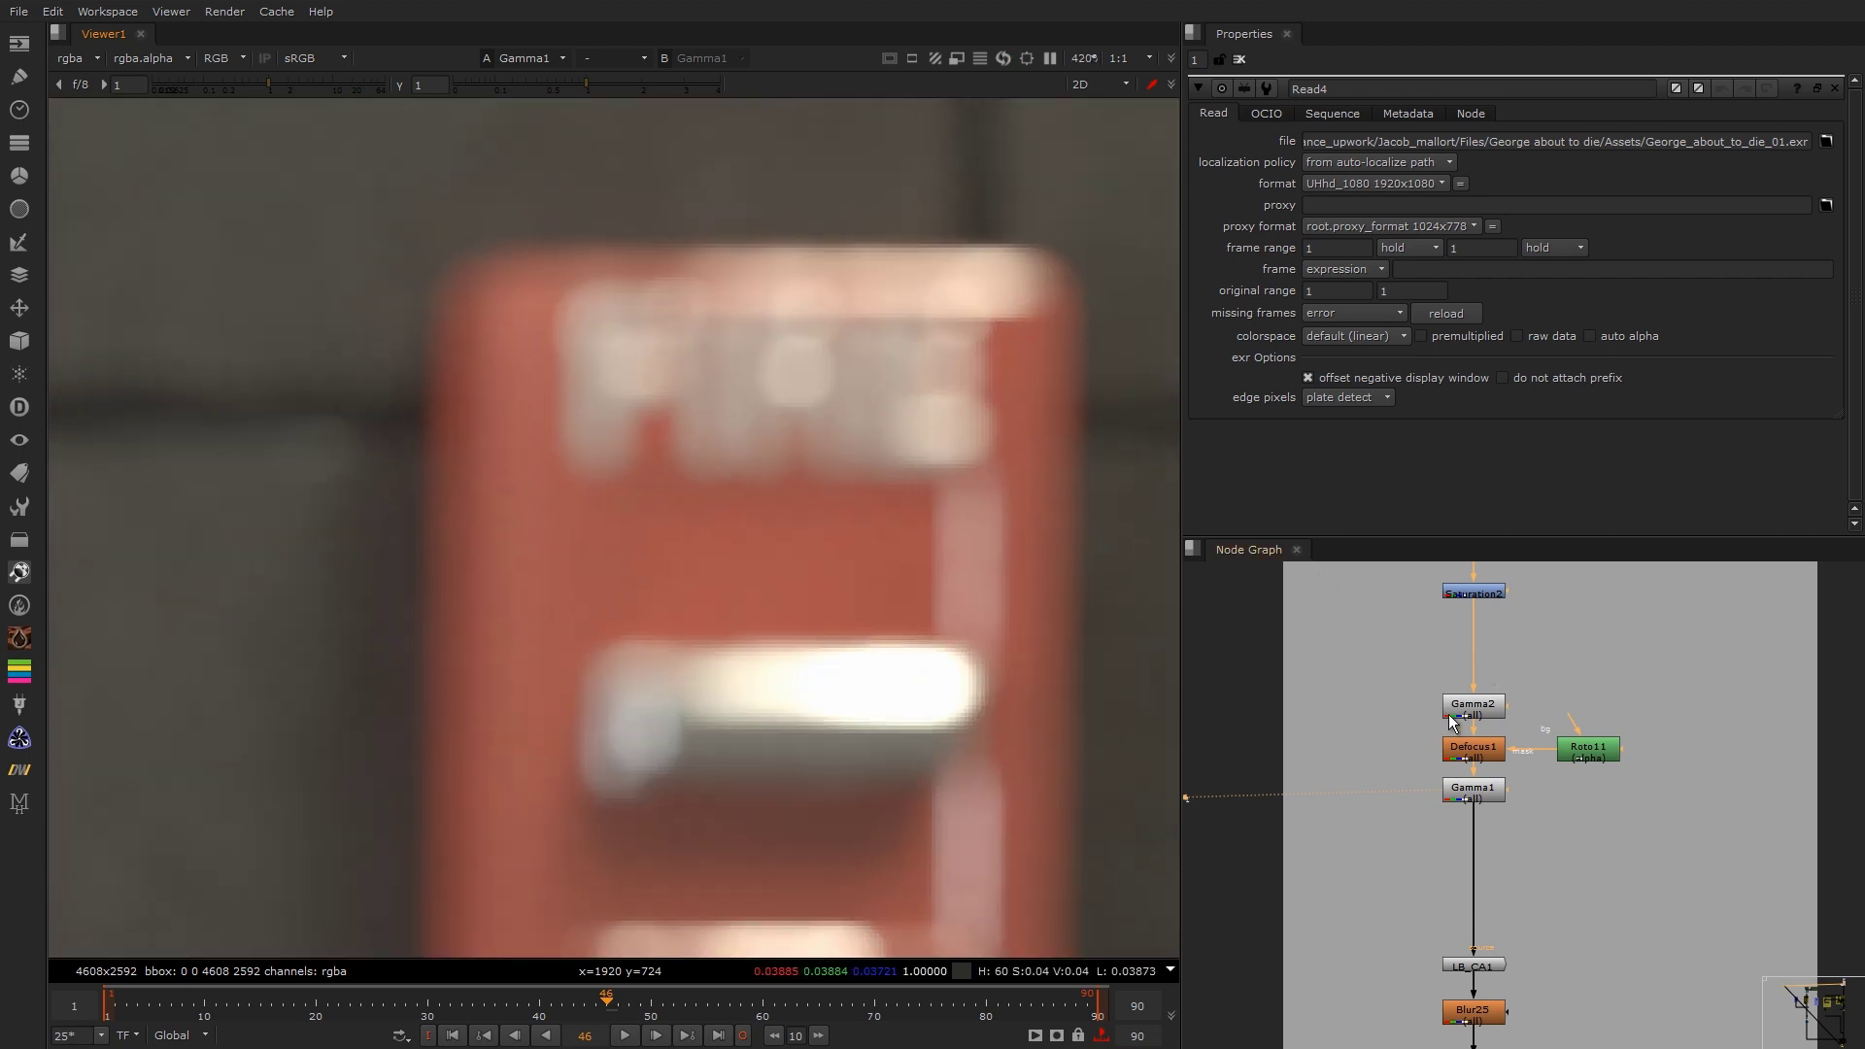
# Step: View Gamma2's output and open its settings to point out the gamma value
pyautogui.scroll(4, 1469, 719)
pyautogui.doubleClick(1484, 695)
pyautogui.press('1')
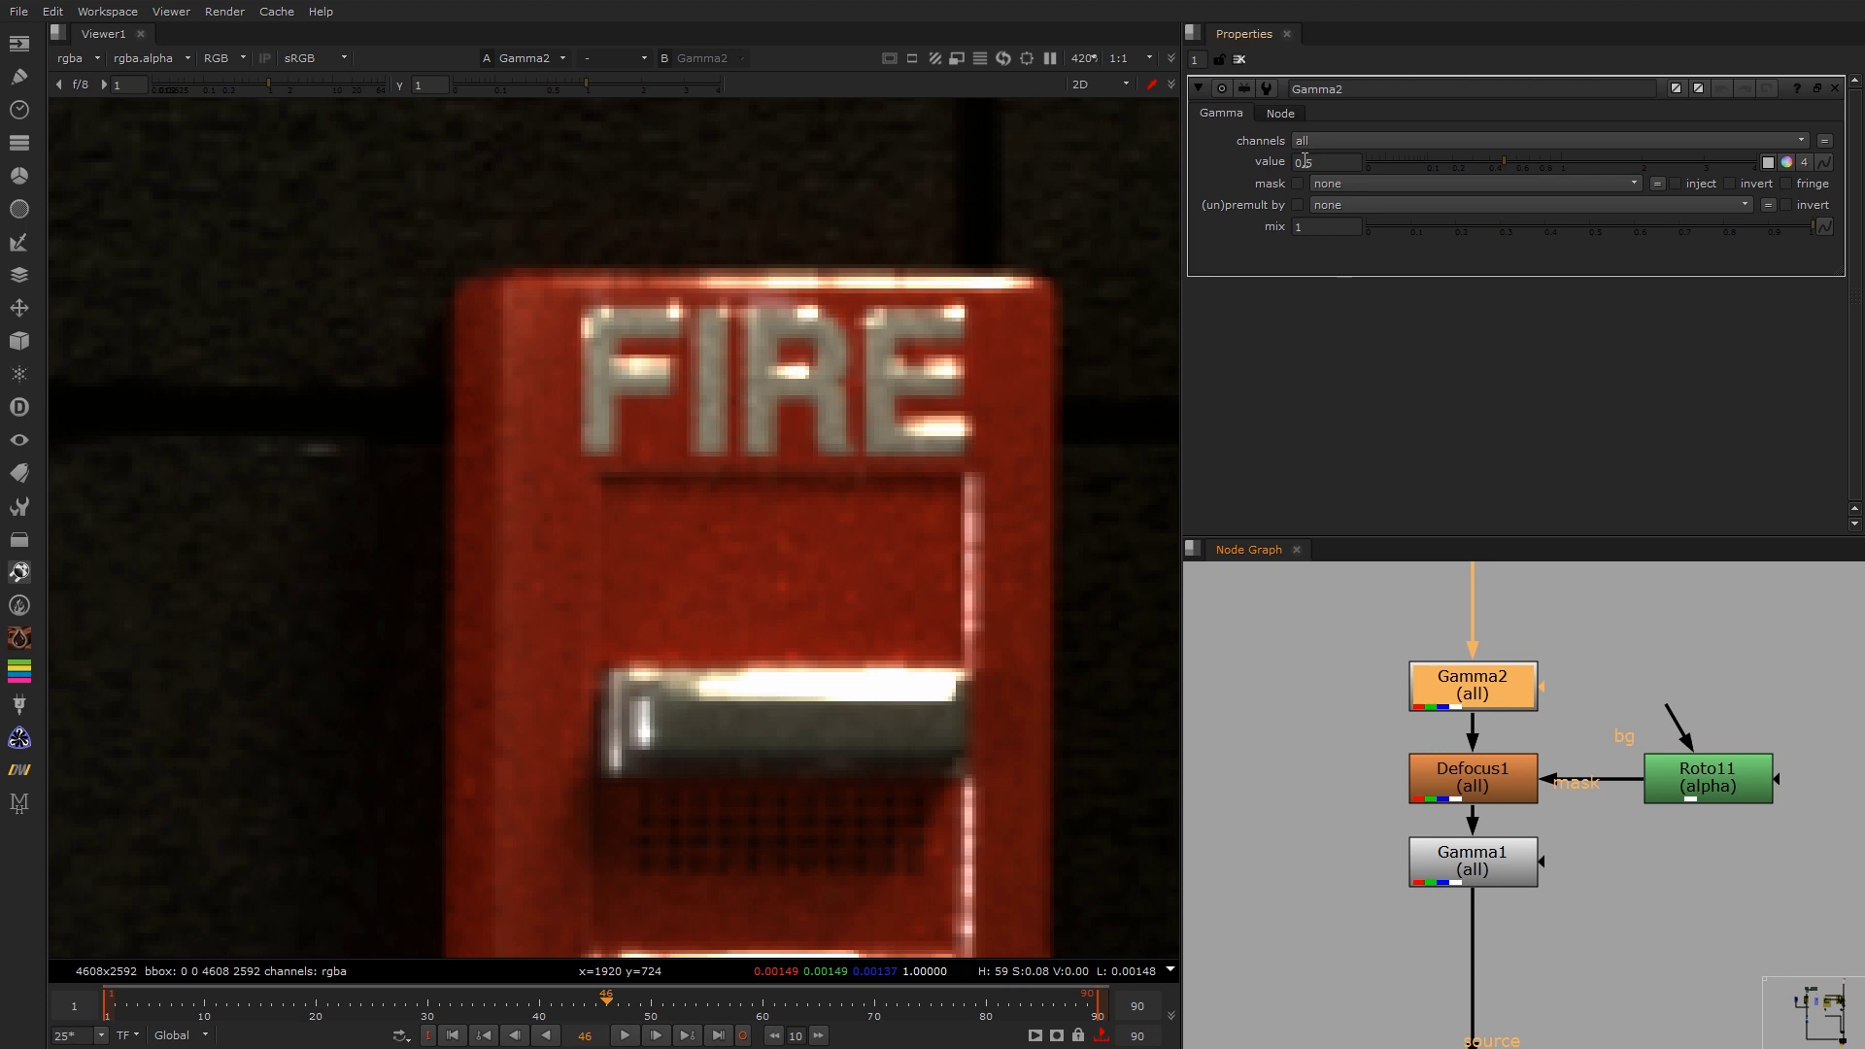
pyautogui.moveTo(1305, 161); pyautogui.dragTo(1415, 152)
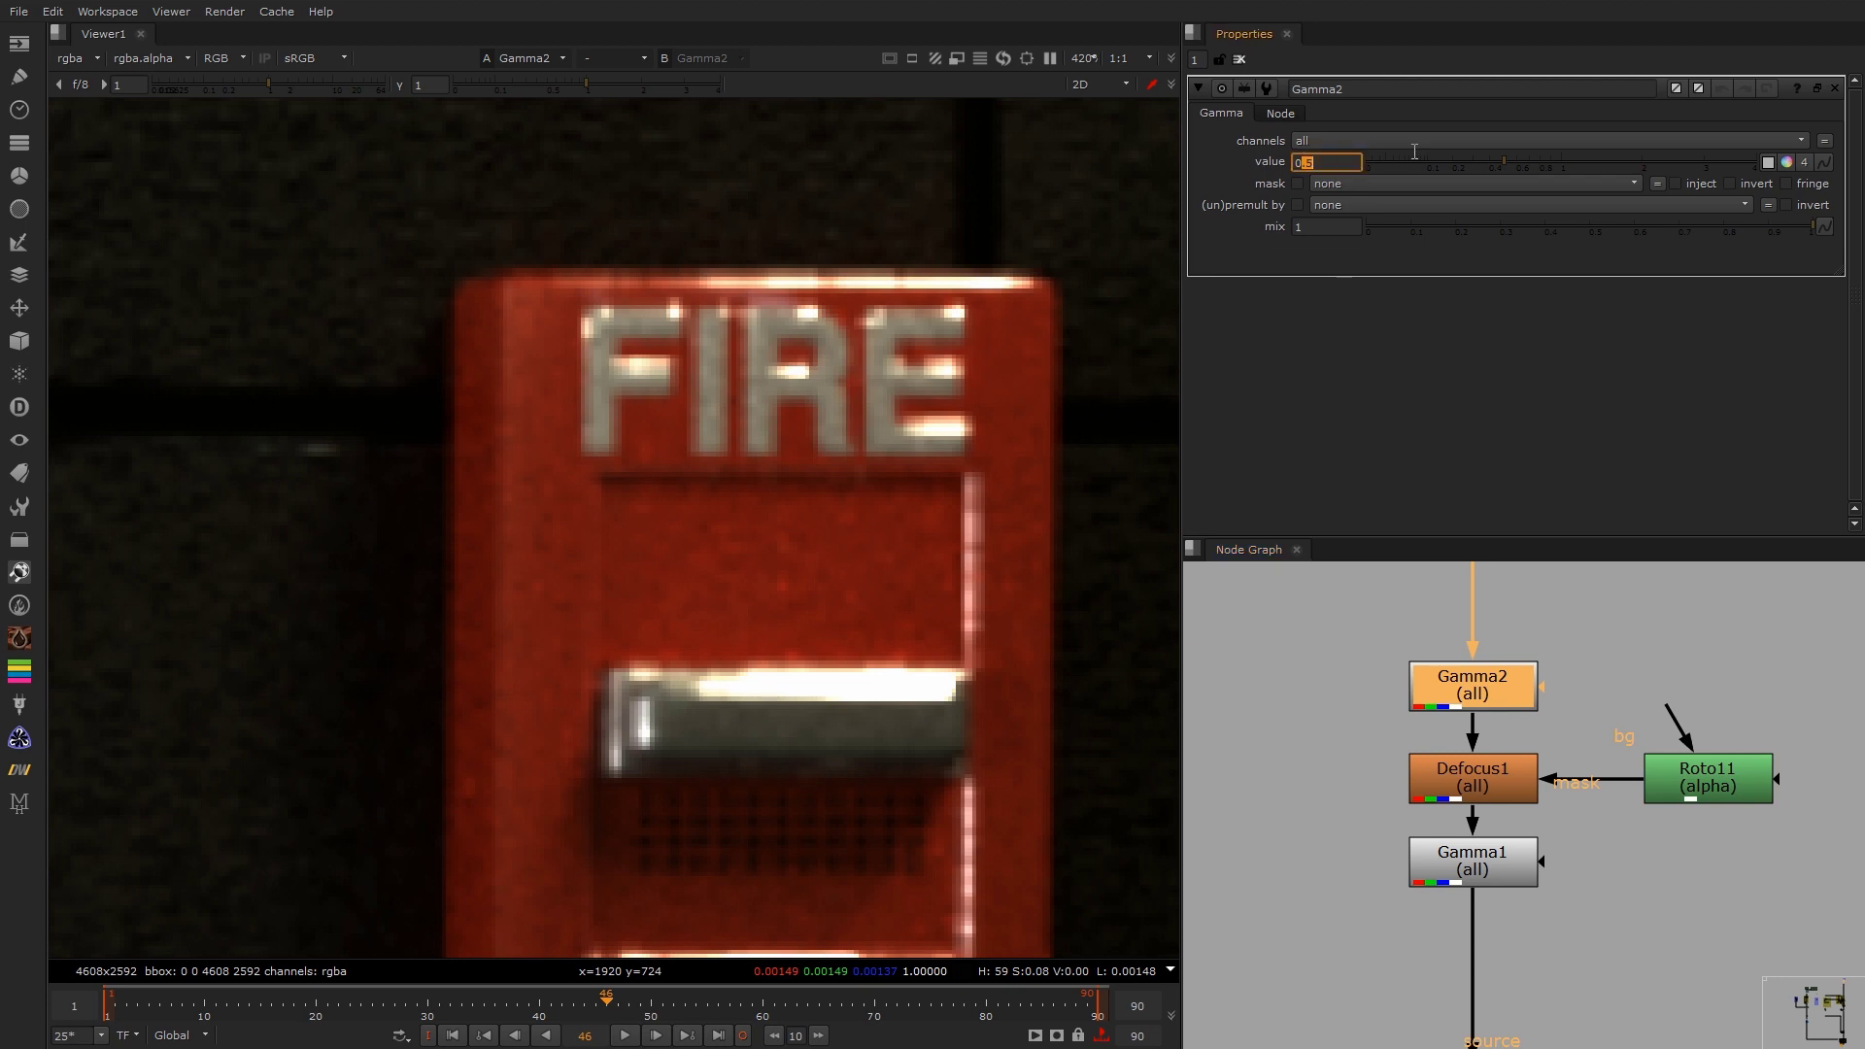
pyautogui.click(797, 367)
pyautogui.moveTo(1289, 645); pyautogui.dragTo(1259, 579, button='middle')
# Step: View Defocus1's output, then open Gamma1's settings and view its output for comparison
pyautogui.click(1453, 721)
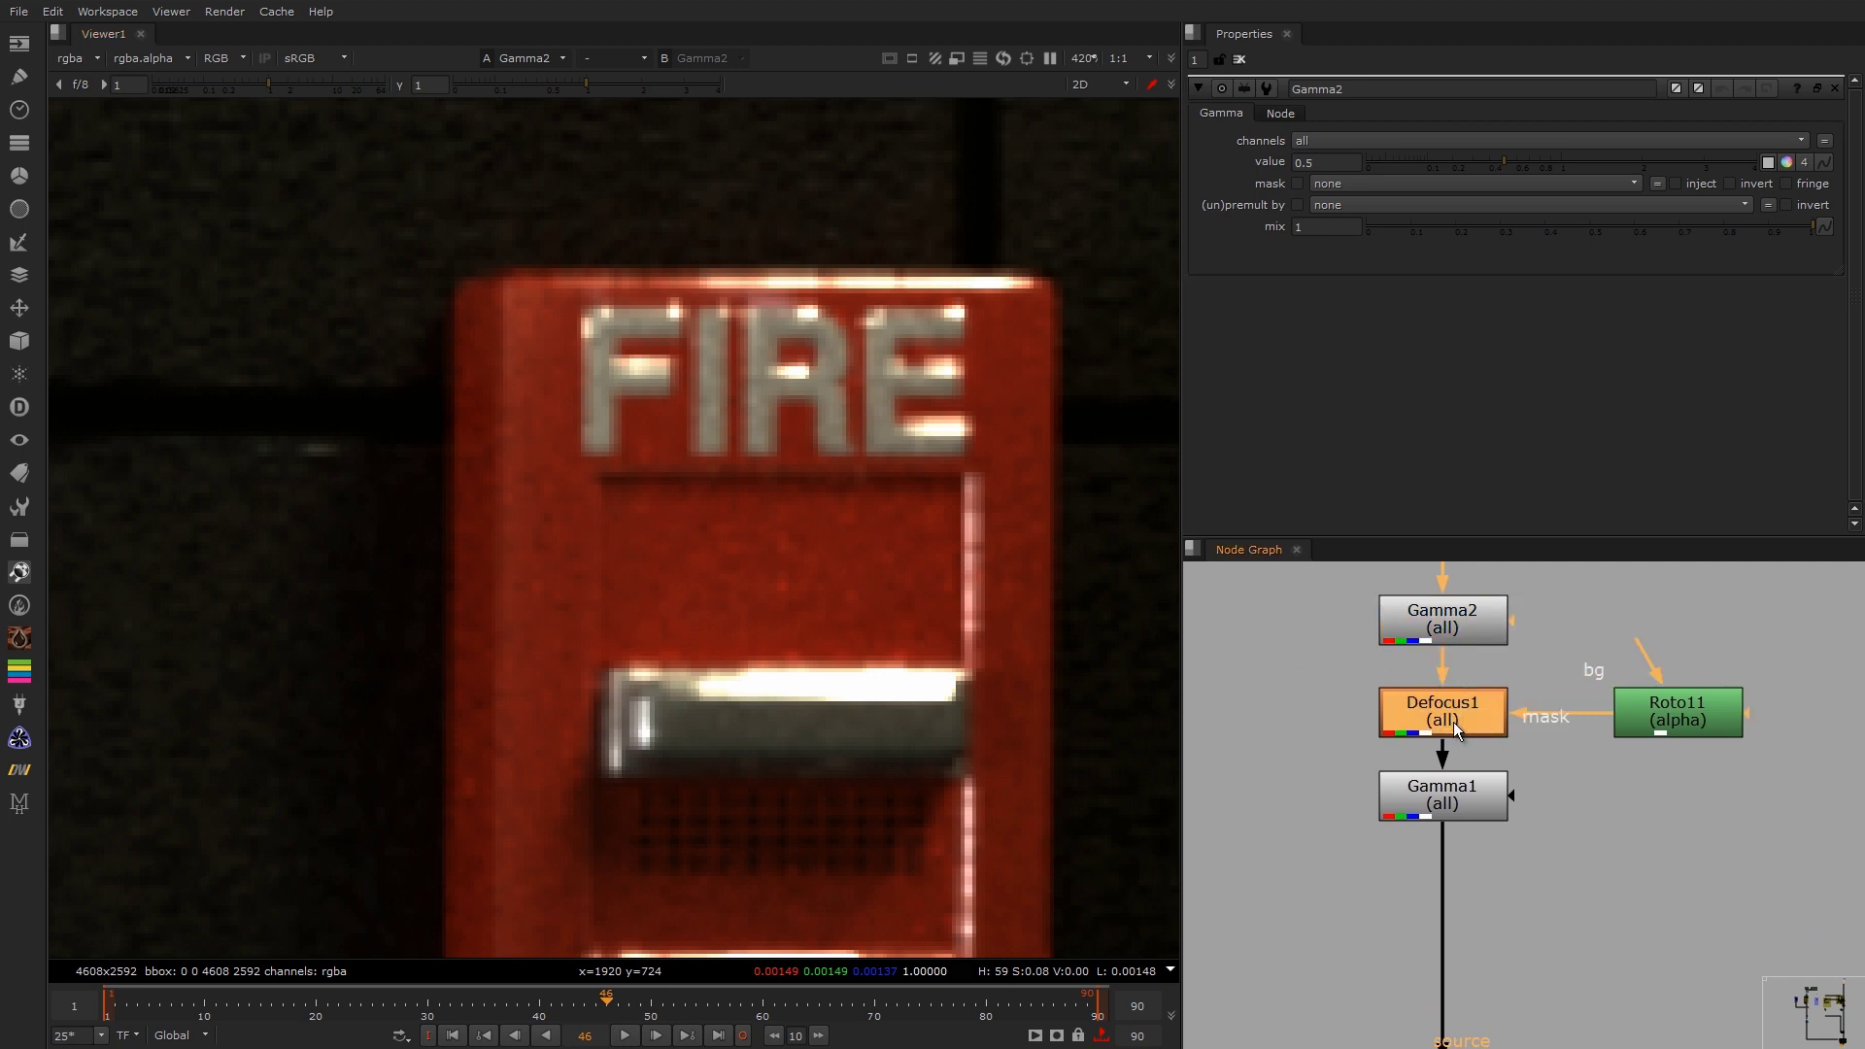
pyautogui.press('1')
pyautogui.doubleClick(1465, 794)
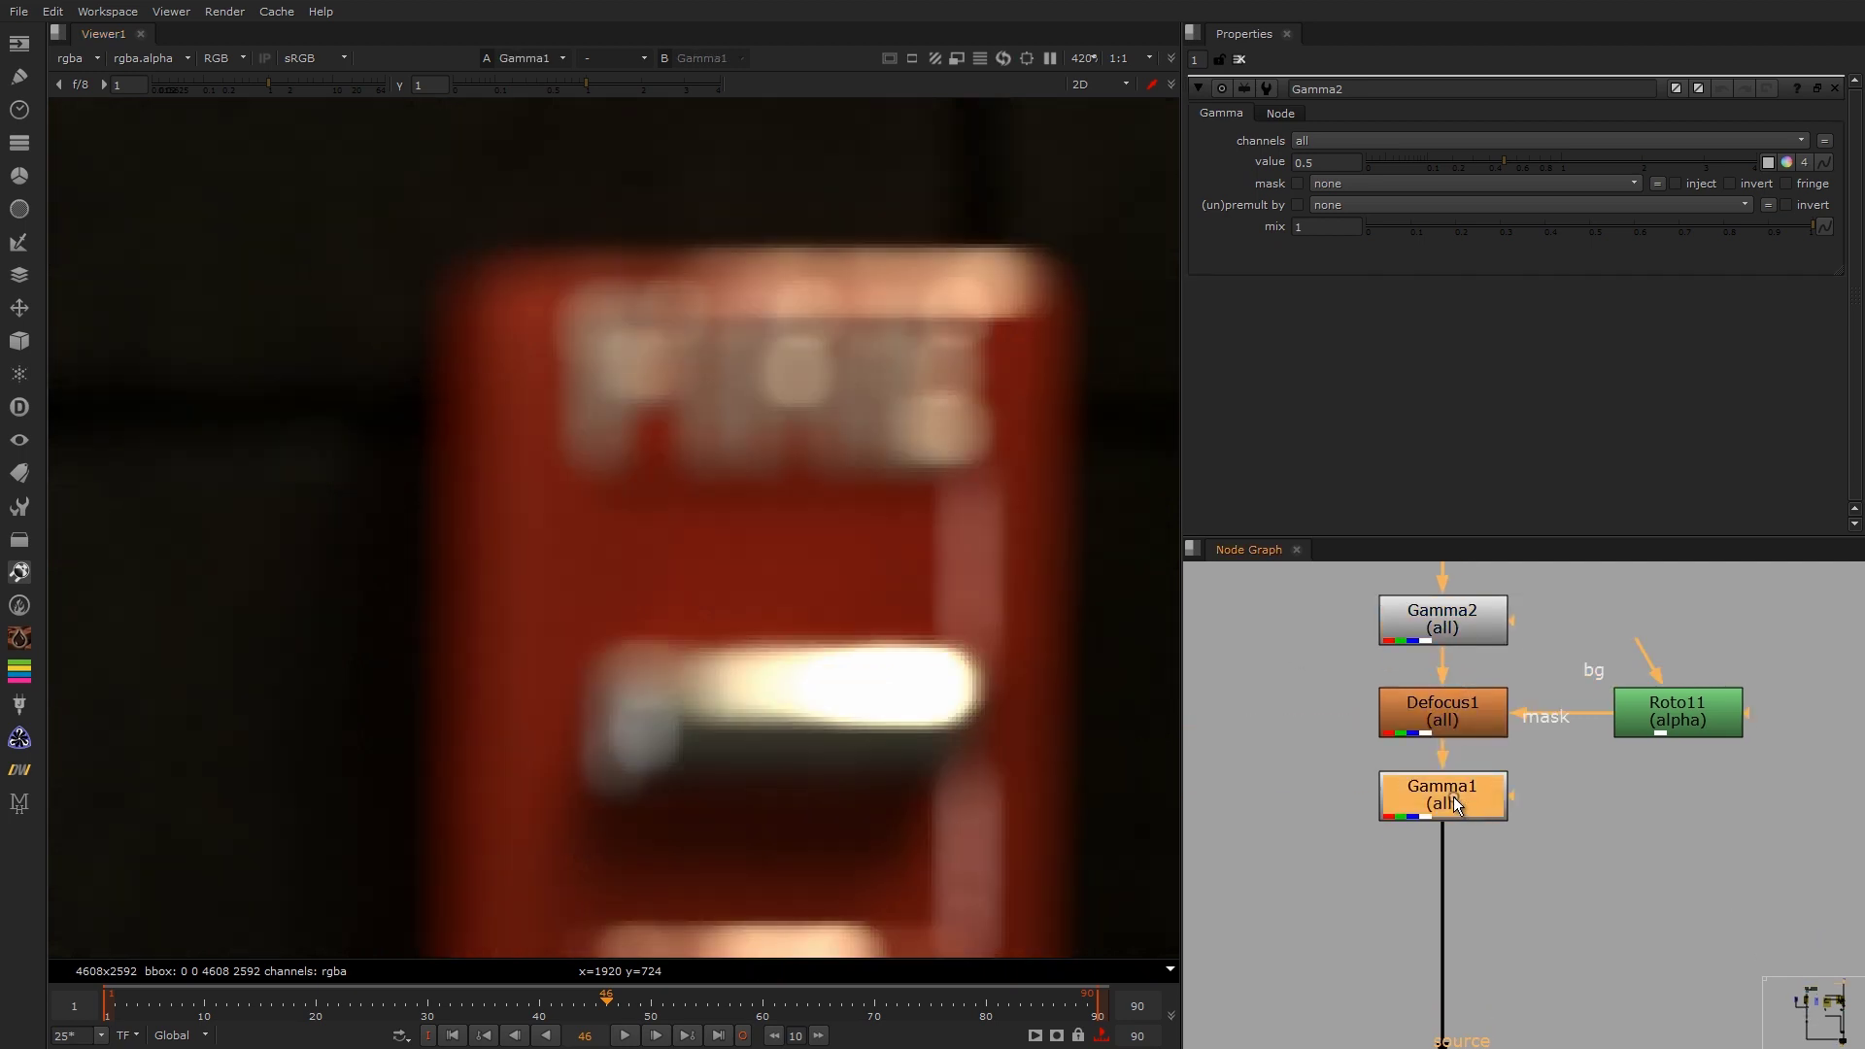
pyautogui.press('1')
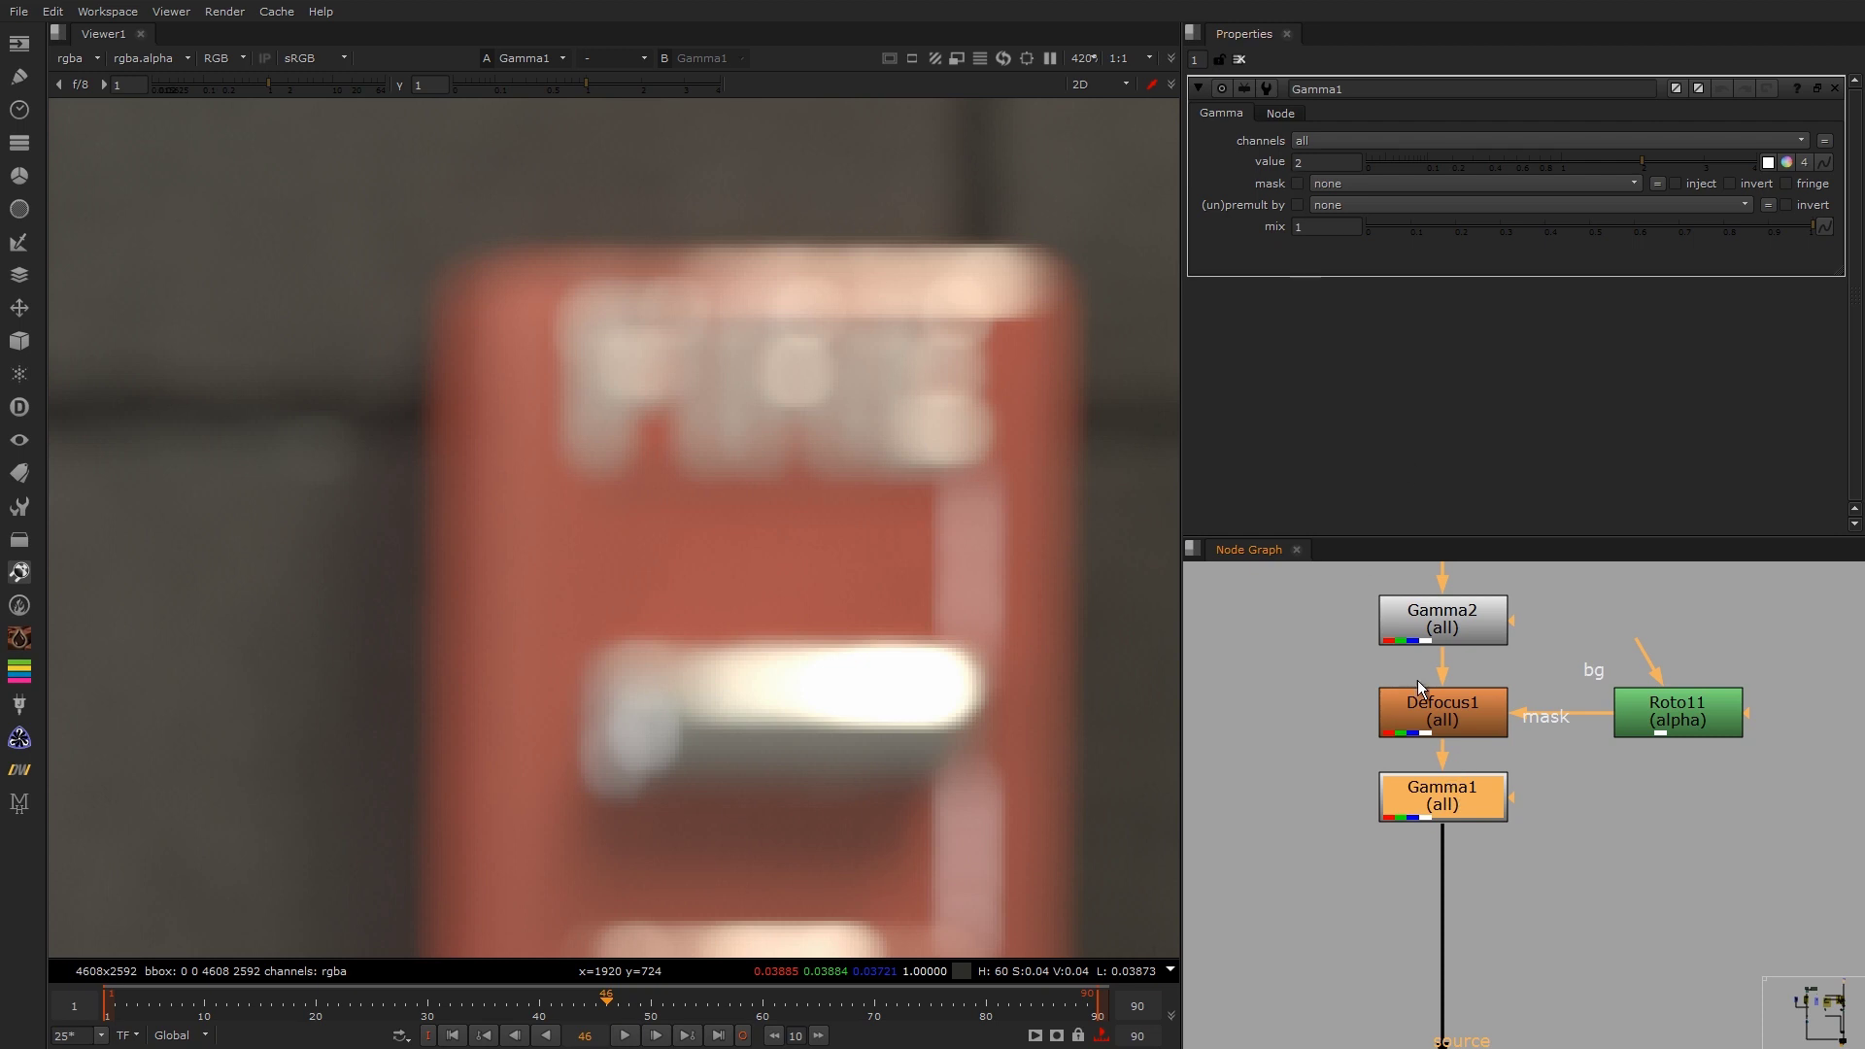
# Step: Toggle Gamma1 and Gamma2 off and on together to compare the defocused fire alarm, then view the whole frame
pyautogui.keyDown('shift'); pyautogui.click(1428, 643); pyautogui.keyUp('shift')
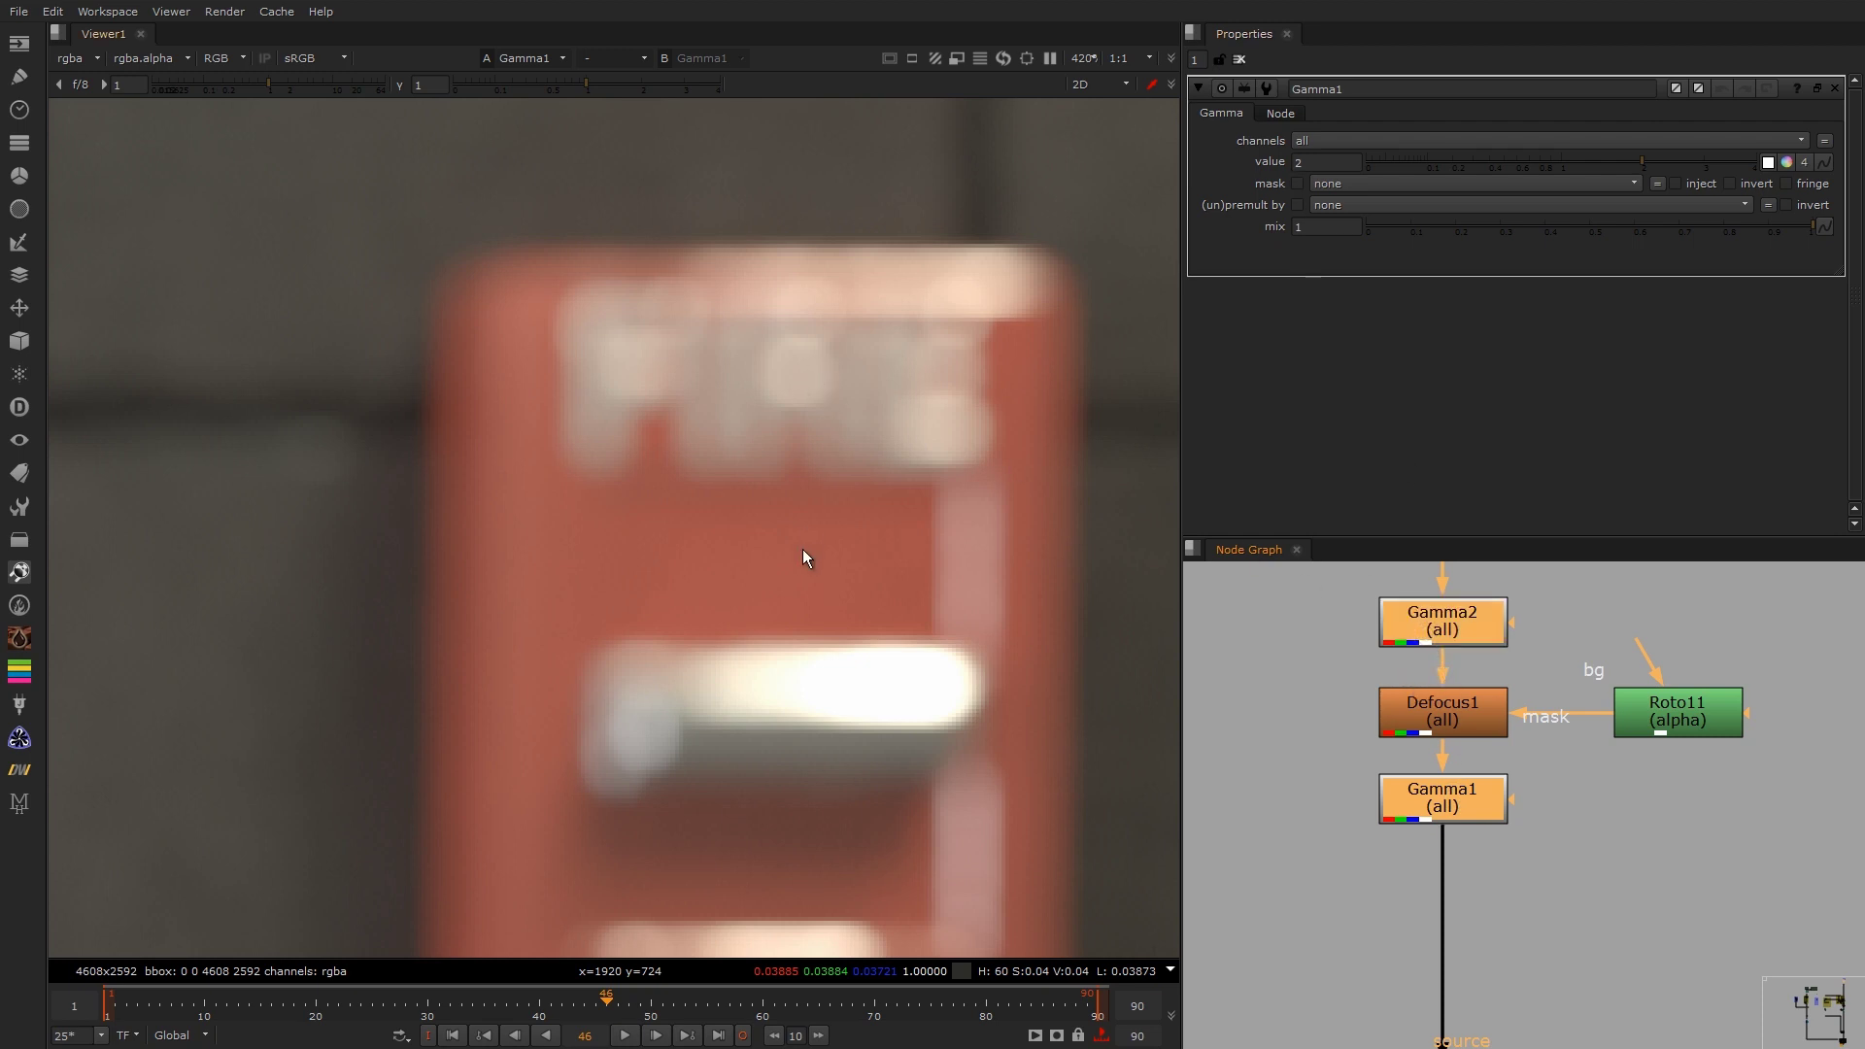
pyautogui.scroll(-4, 796, 408)
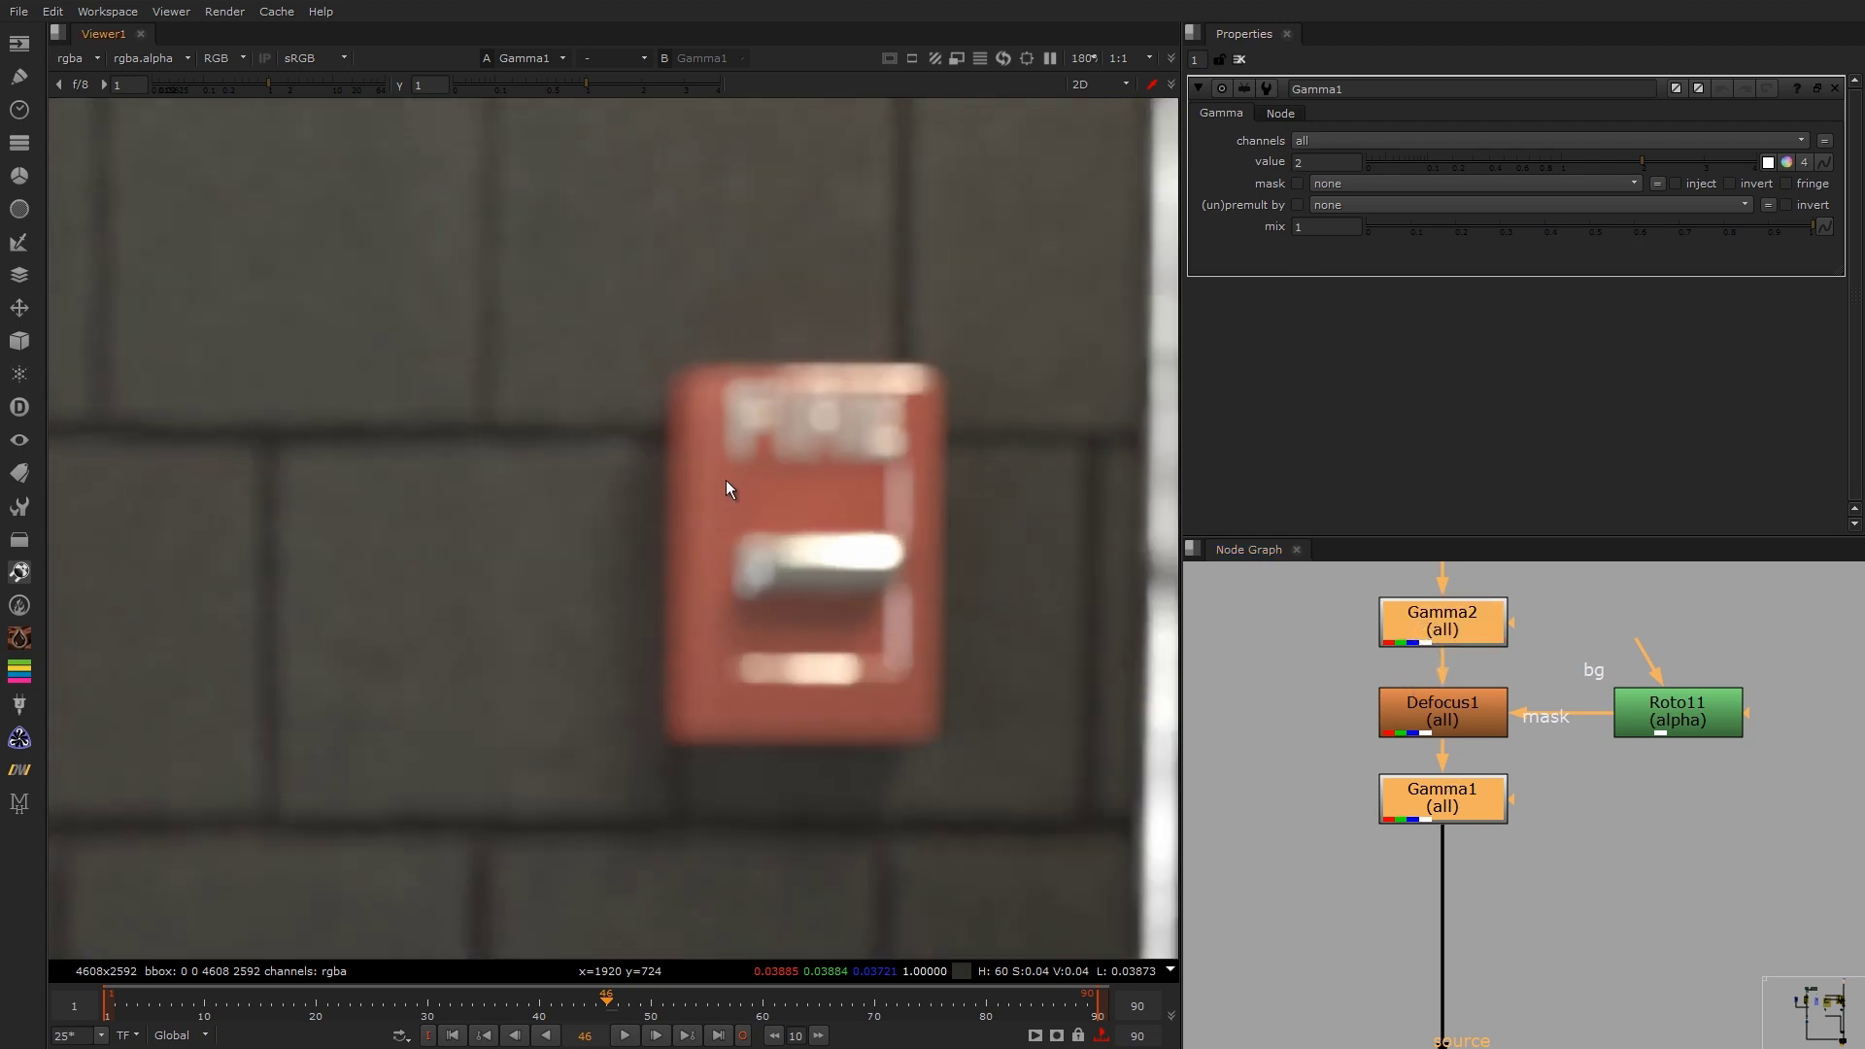
pyautogui.press('d')
pyautogui.press('d')
pyautogui.press('f')
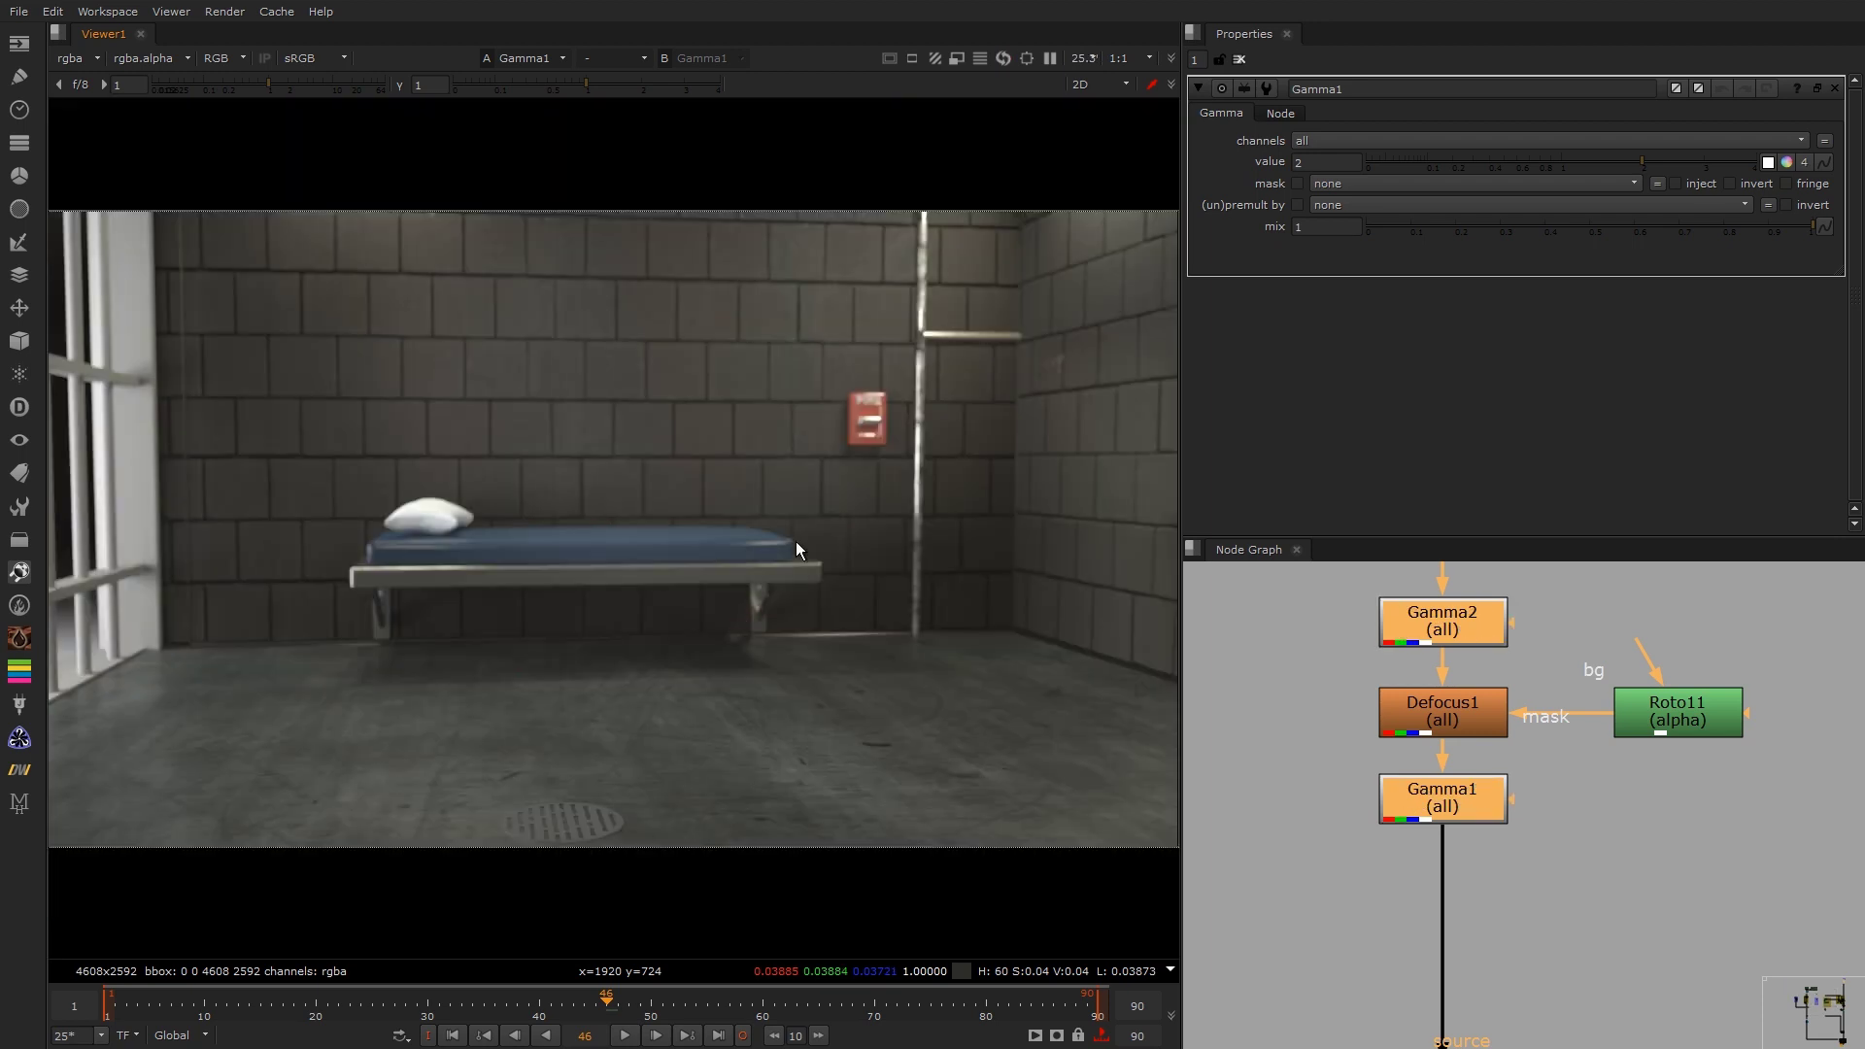
# Step: View the LB_CA1 and Blur25 result on the cell bars and open LB_CA1's chromatic aberration settings
pyautogui.scroll(-5, 1457, 709)
pyautogui.scroll(5, 1438, 765)
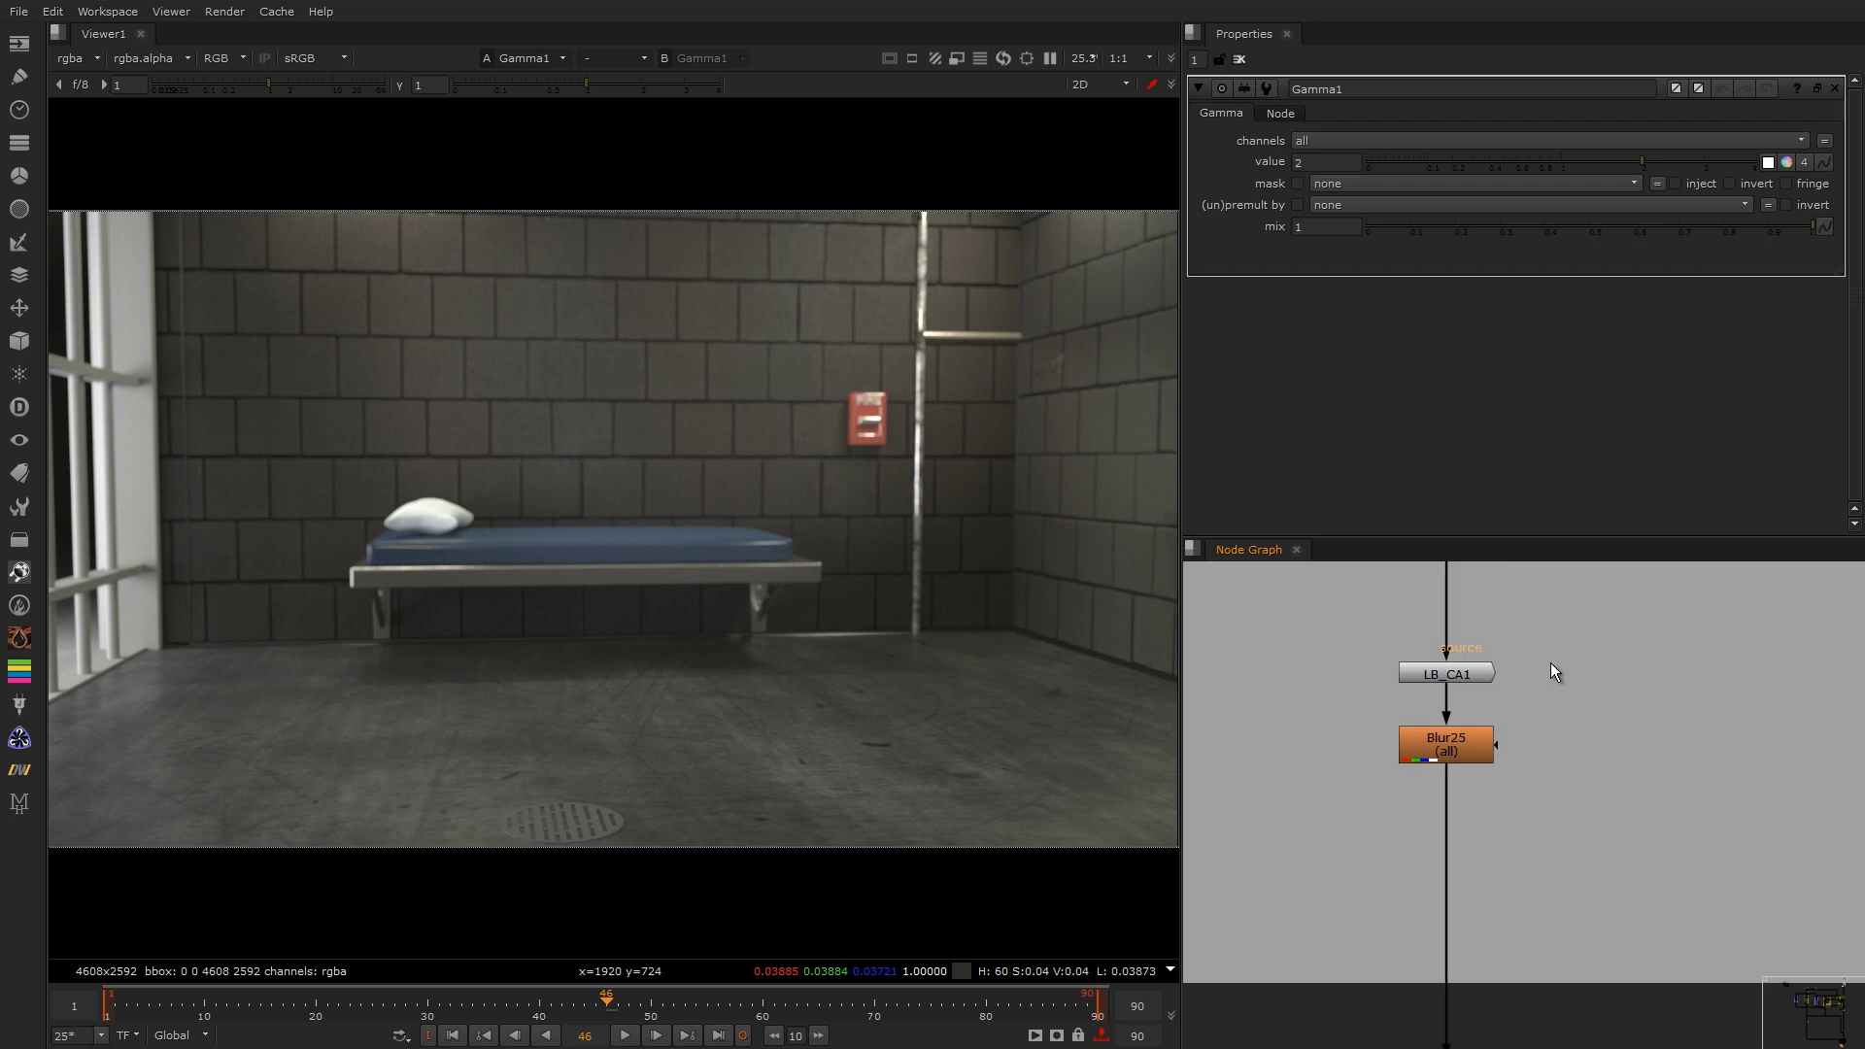
pyautogui.scroll(-3, 1499, 650)
pyautogui.click(1457, 690)
pyautogui.press('1')
pyautogui.click(1342, 748)
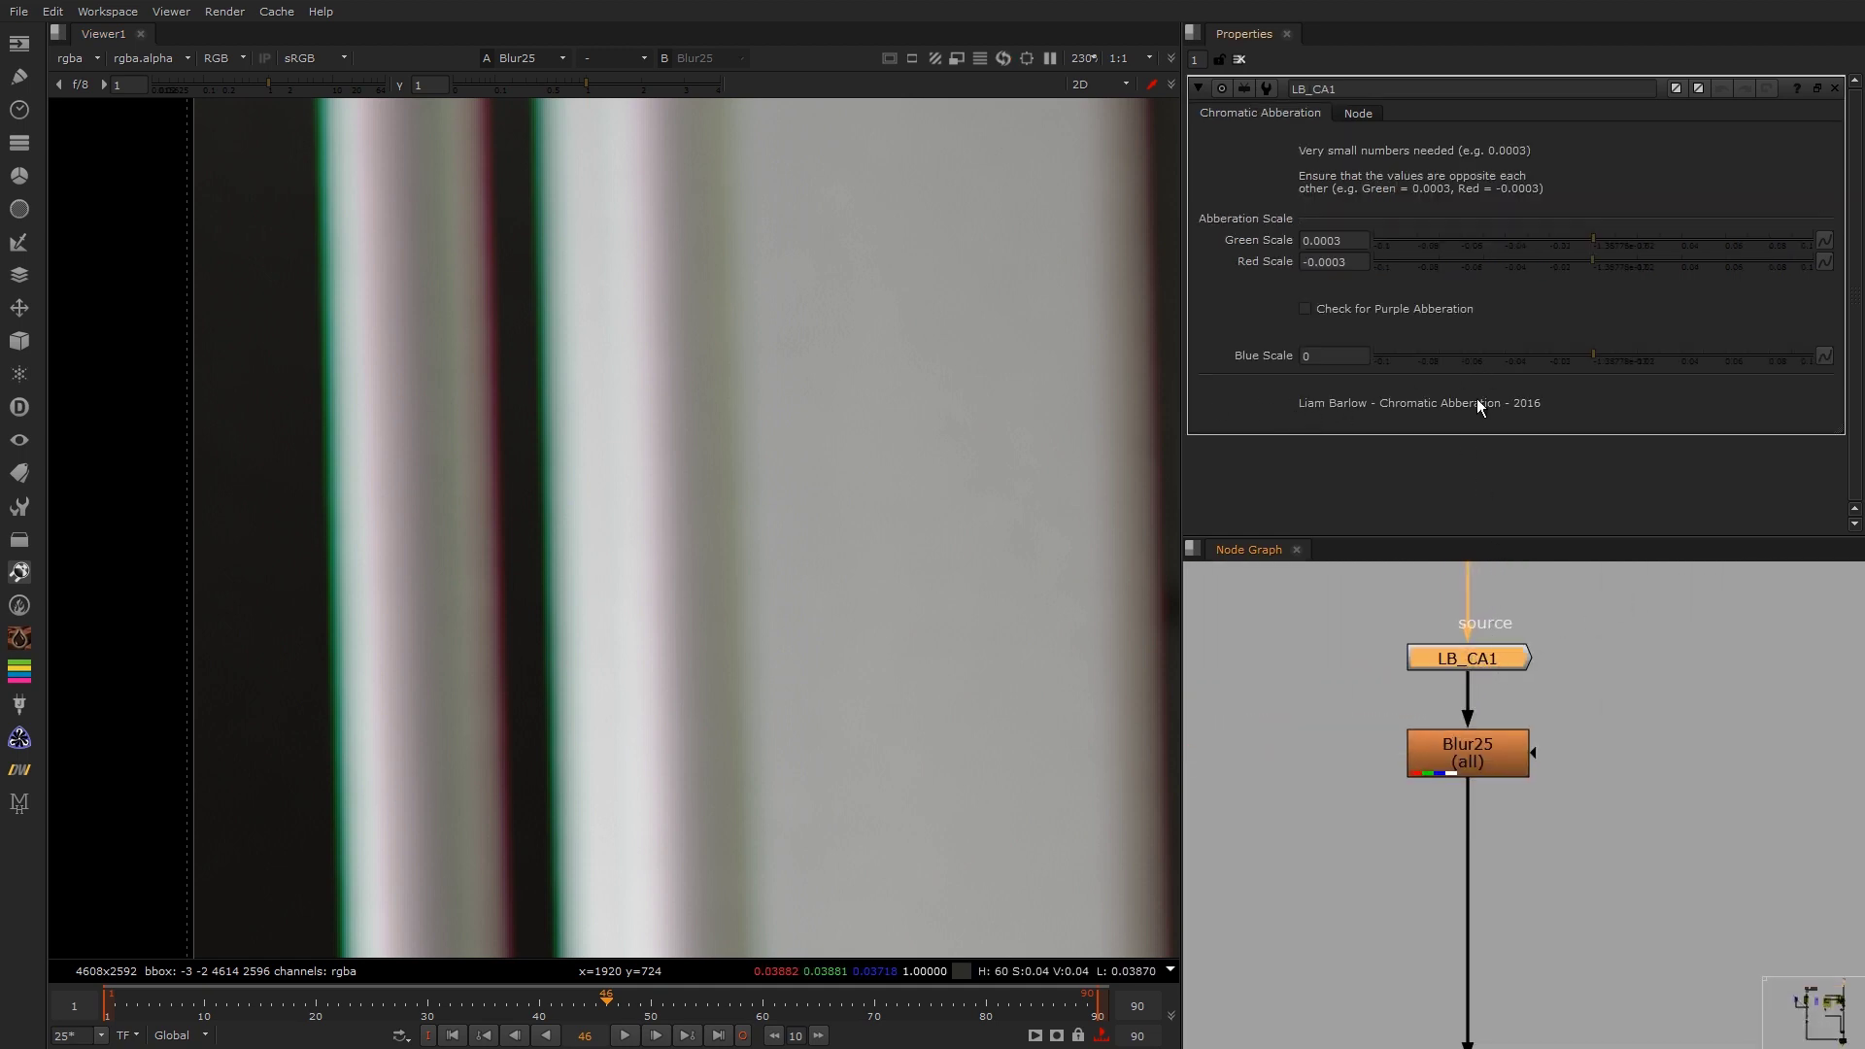
pyautogui.press('f')
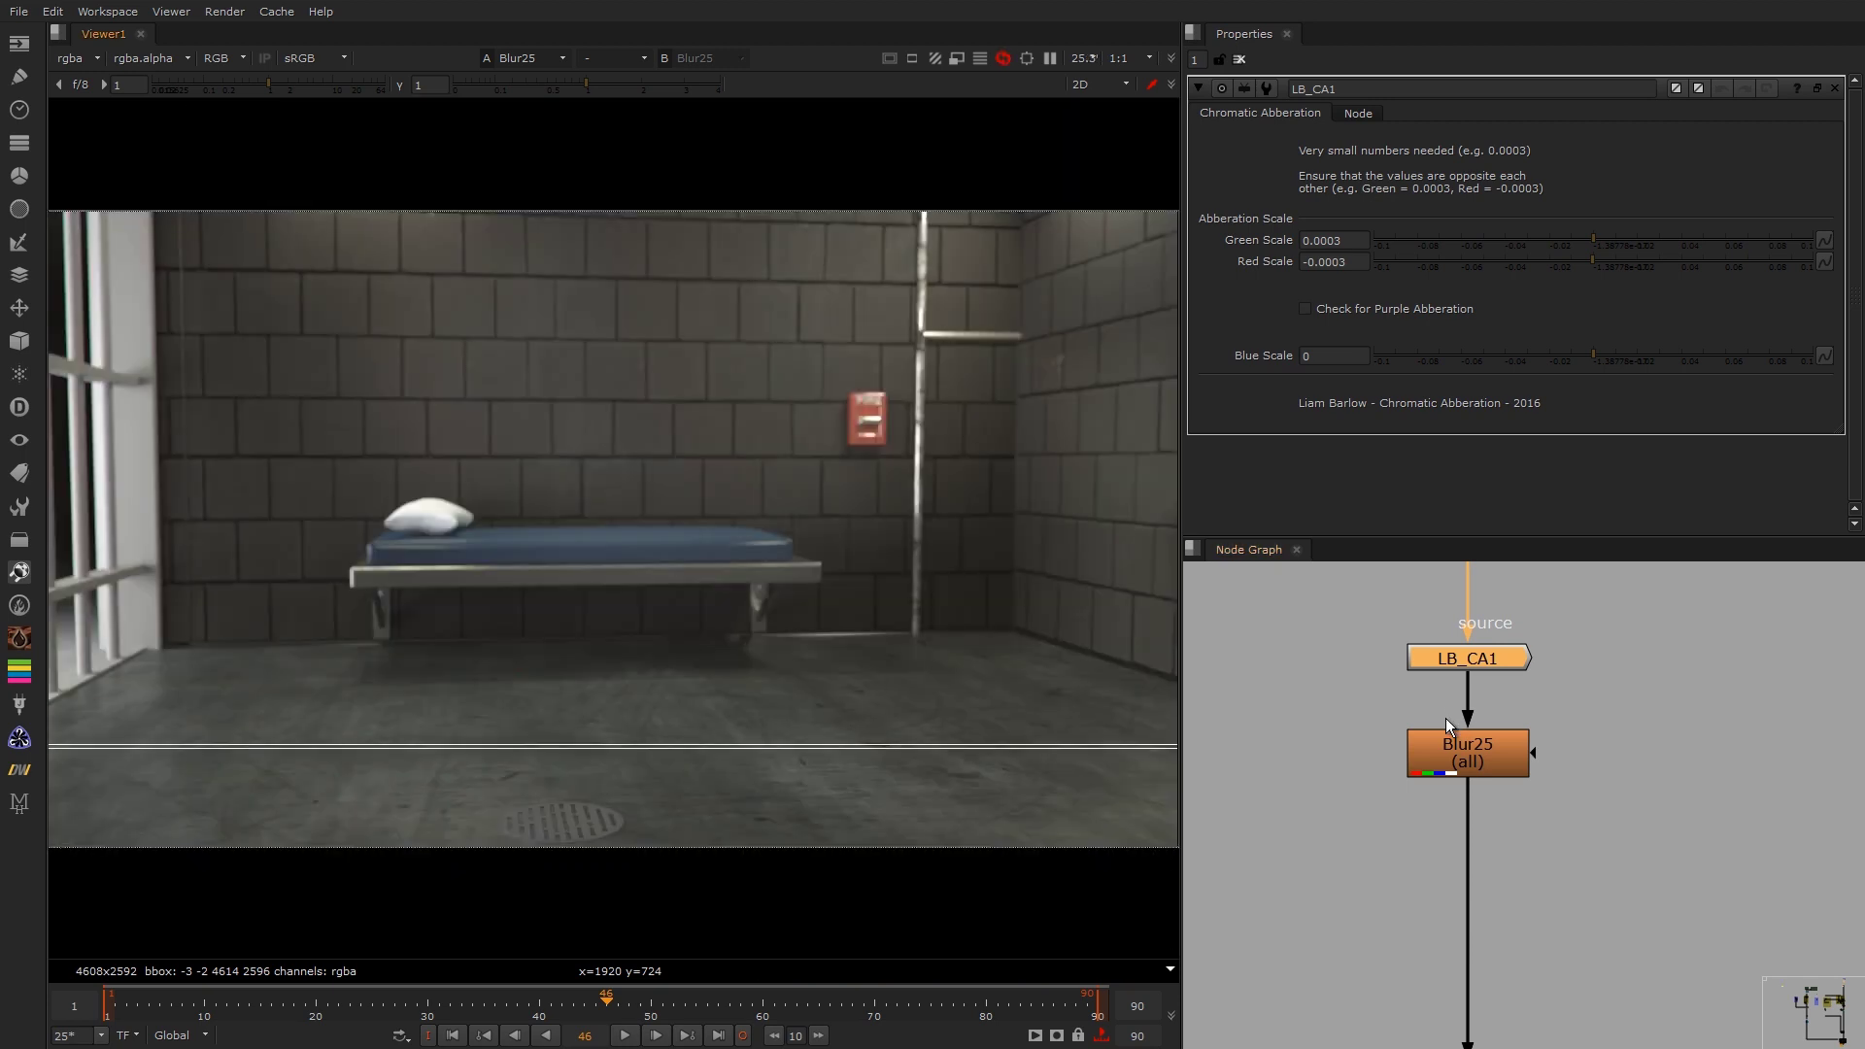
# Step: Open Blur25's settings and examine the floor drain up close
pyautogui.doubleClick(1479, 764)
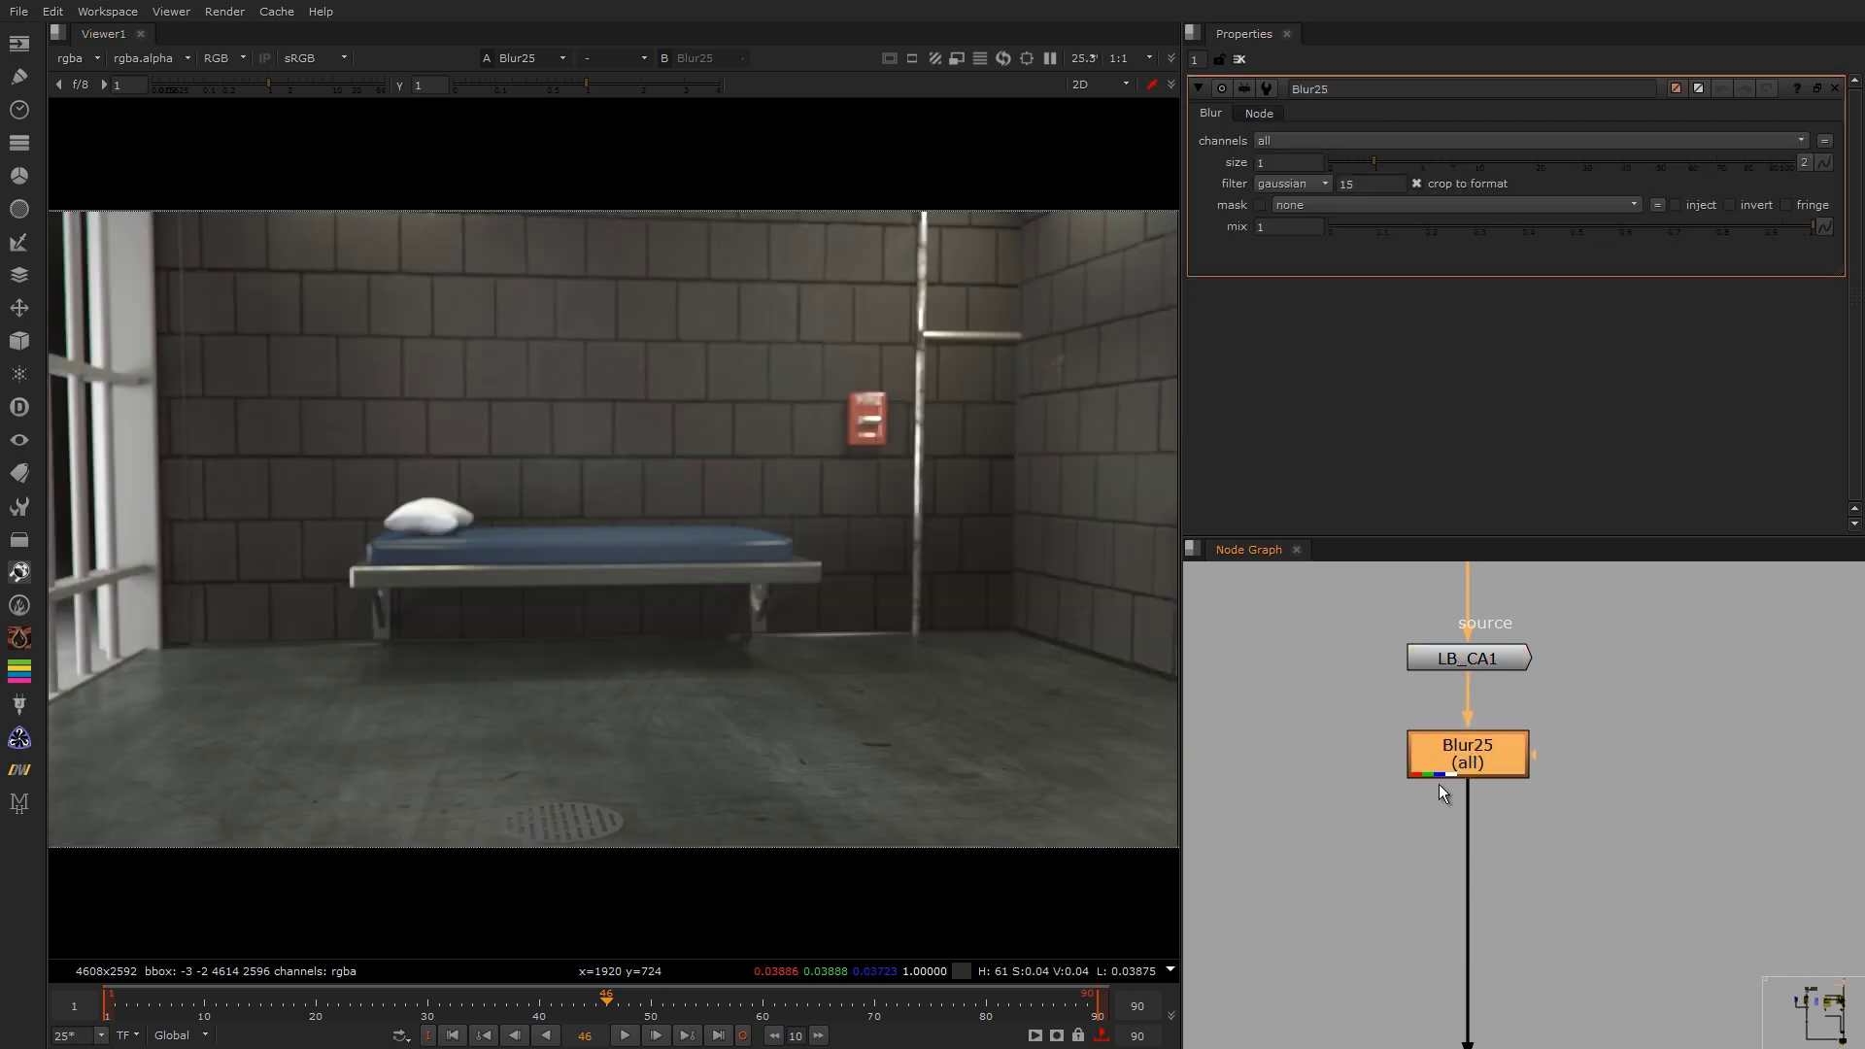
pyautogui.moveTo(1441, 791); pyautogui.dragTo(1406, 641, button='middle')
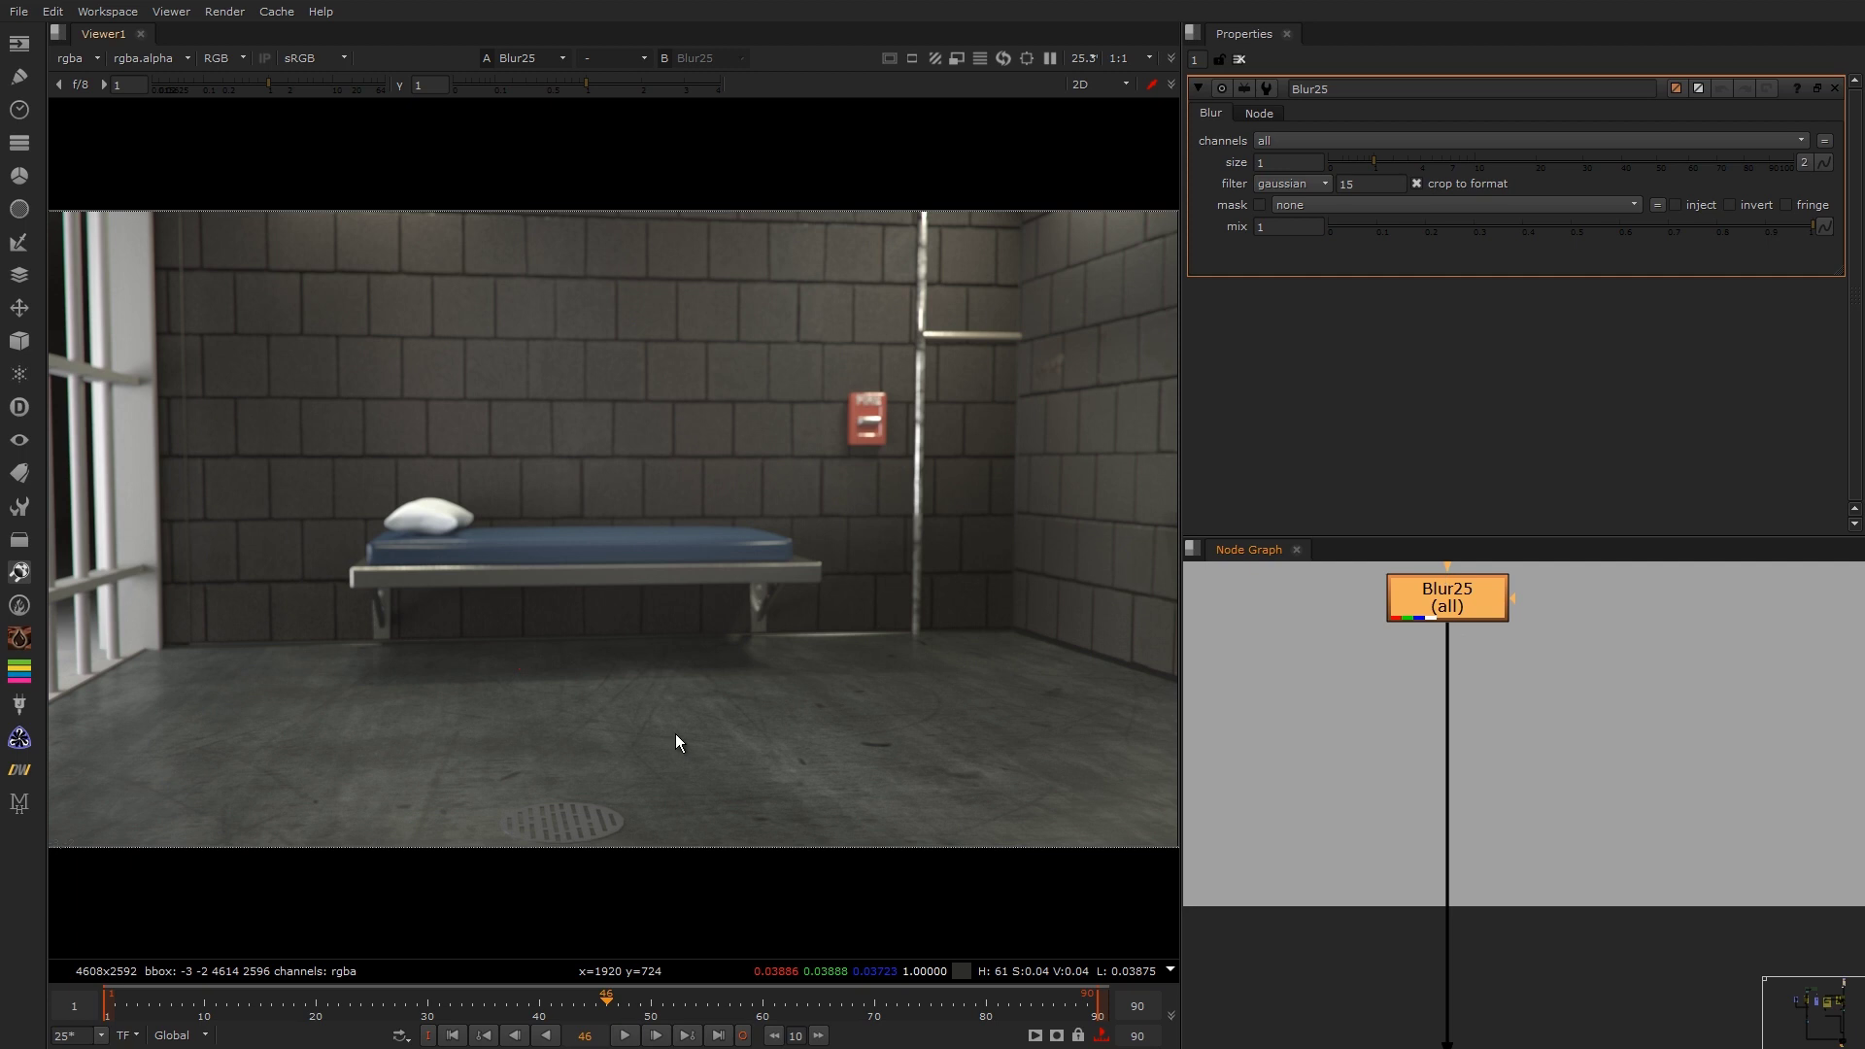
pyautogui.scroll(10, 674, 732)
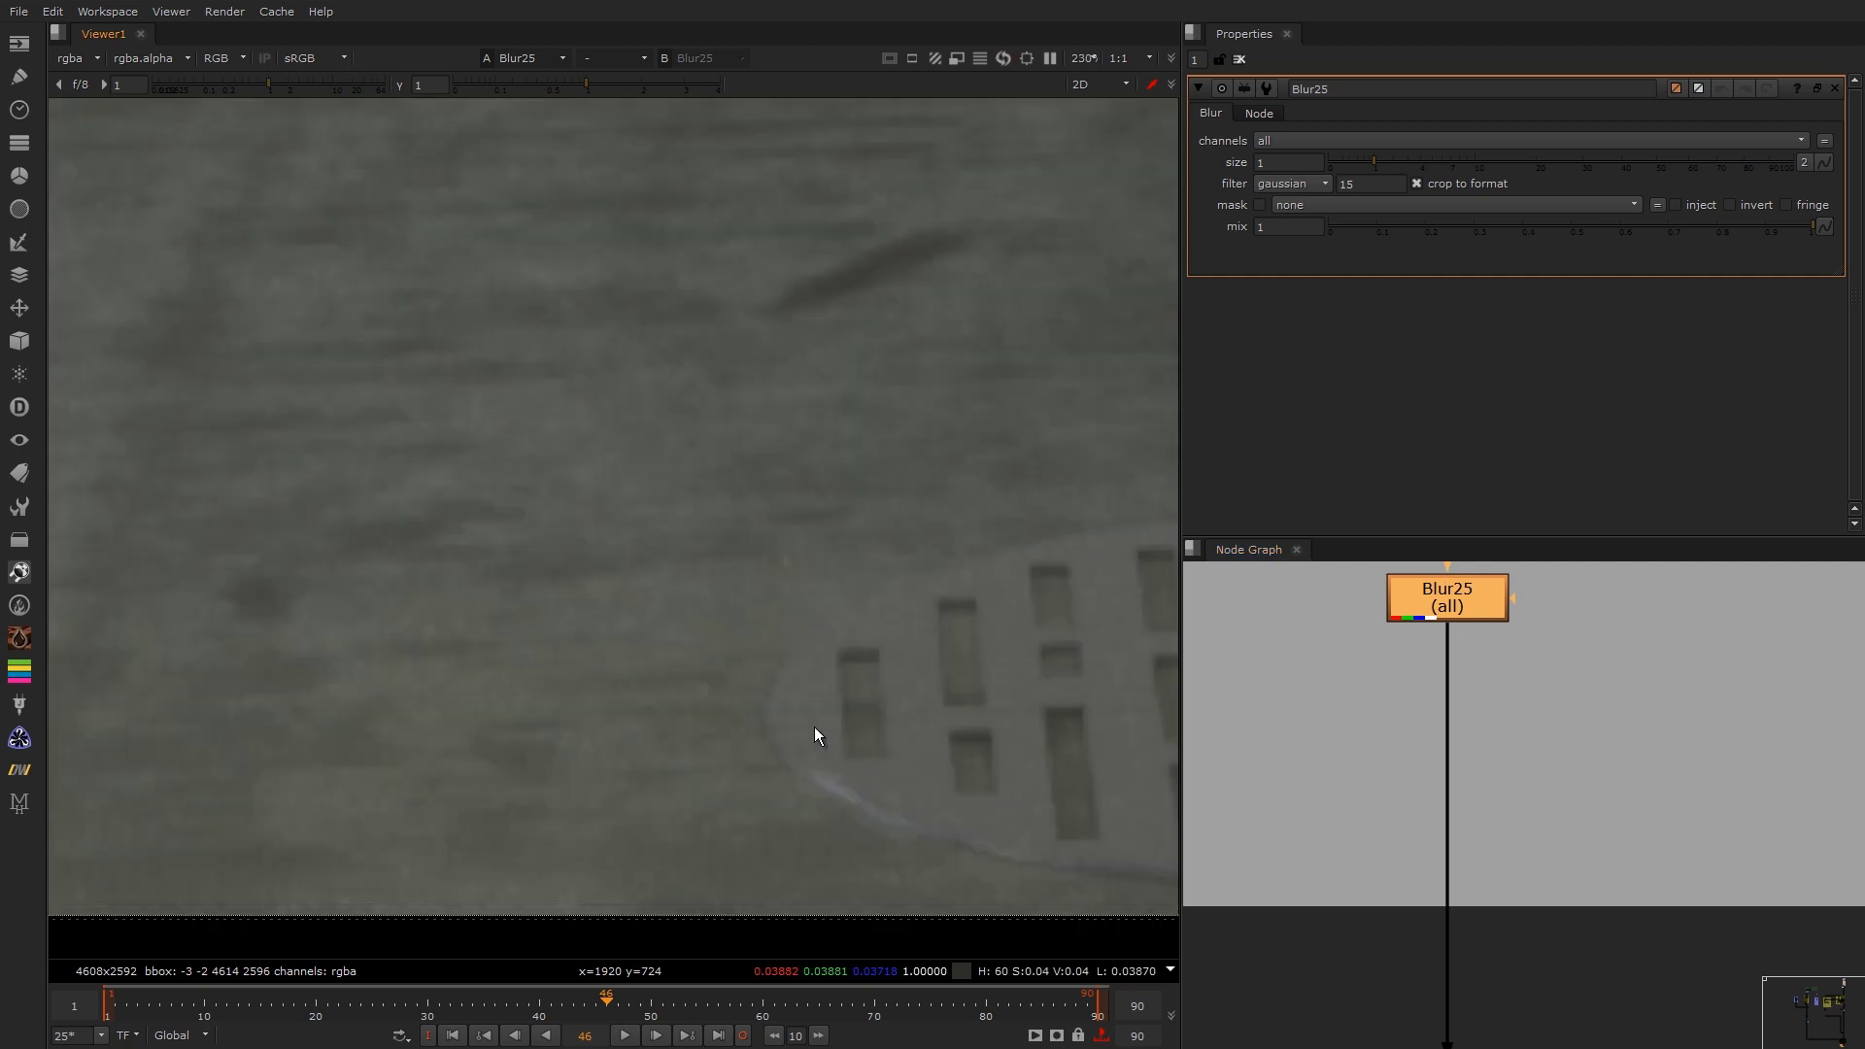
pyautogui.moveTo(814, 726); pyautogui.dragTo(641, 725, button='middle')
pyautogui.moveTo(1347, 623); pyautogui.dragTo(1356, 697, button='middle')
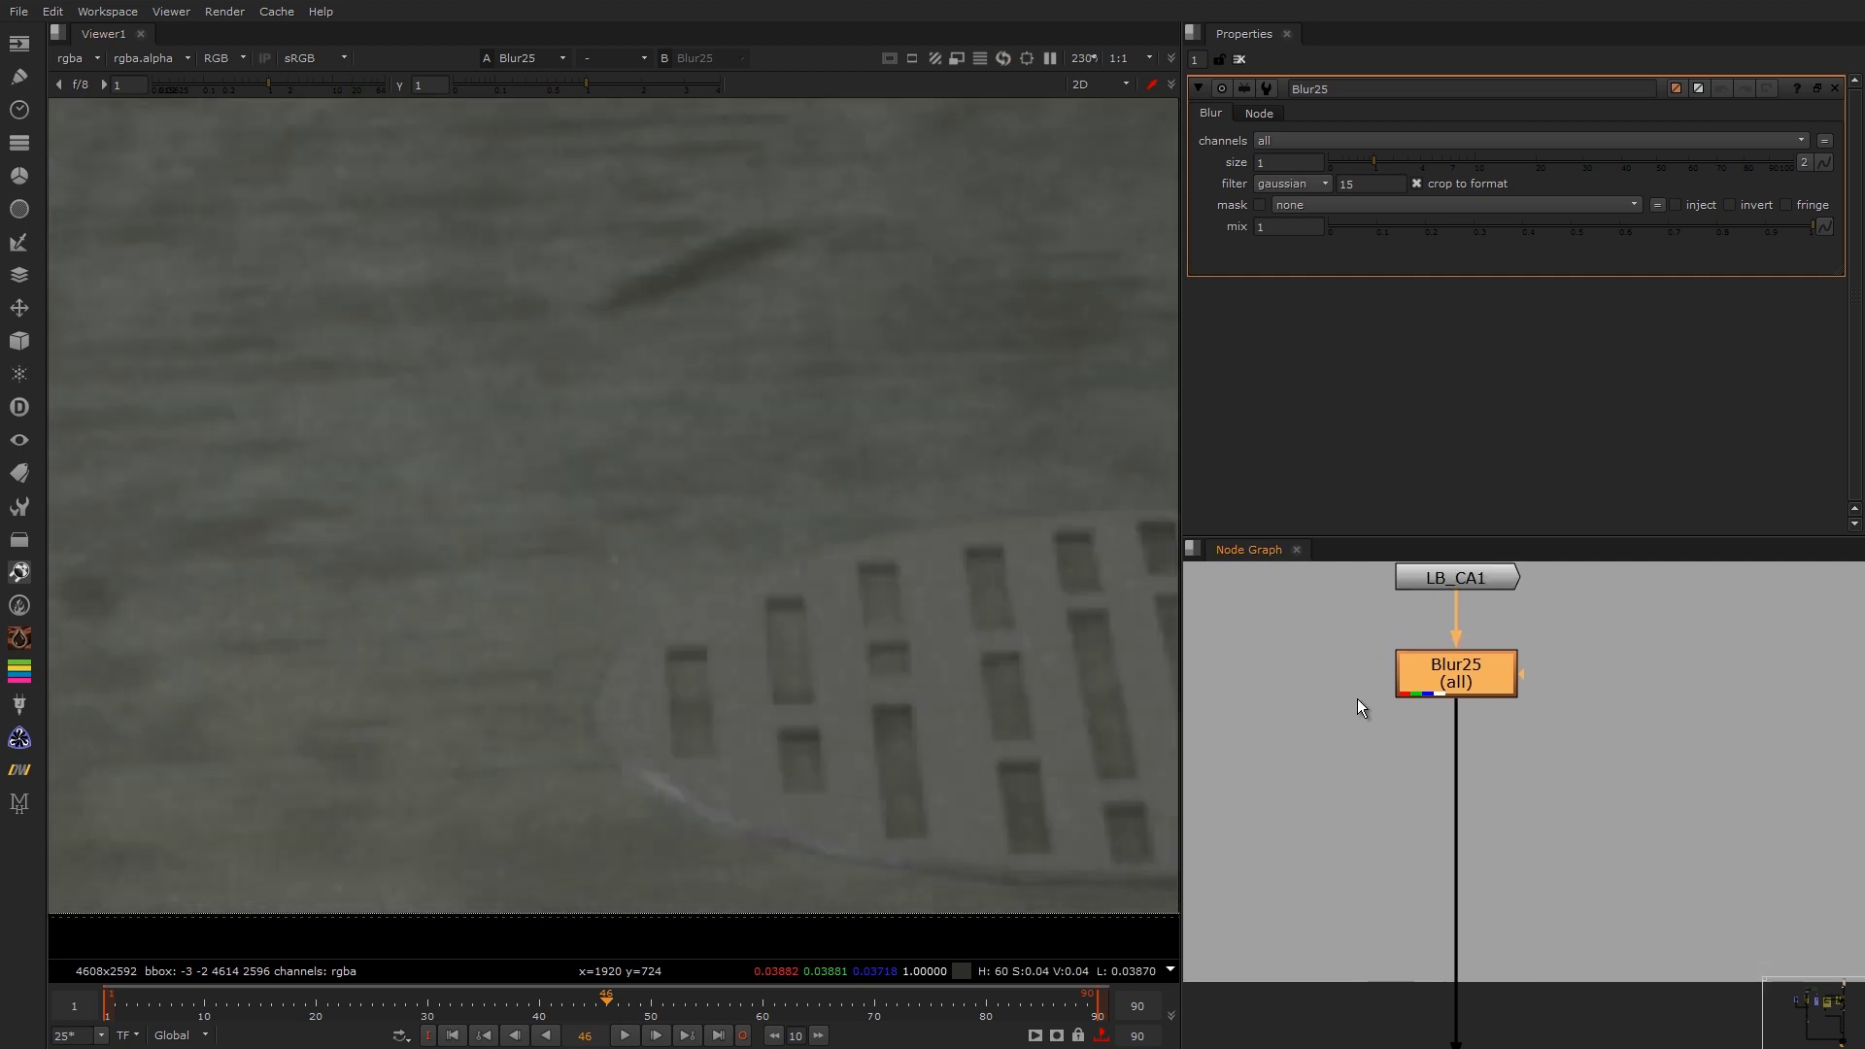
# Step: Toggle Blur25 off and on to compare the sharpness of the floor drain's slots
pyautogui.press('d')
pyautogui.press('d')
pyautogui.press('d')
pyautogui.press('d')
pyautogui.press('d')
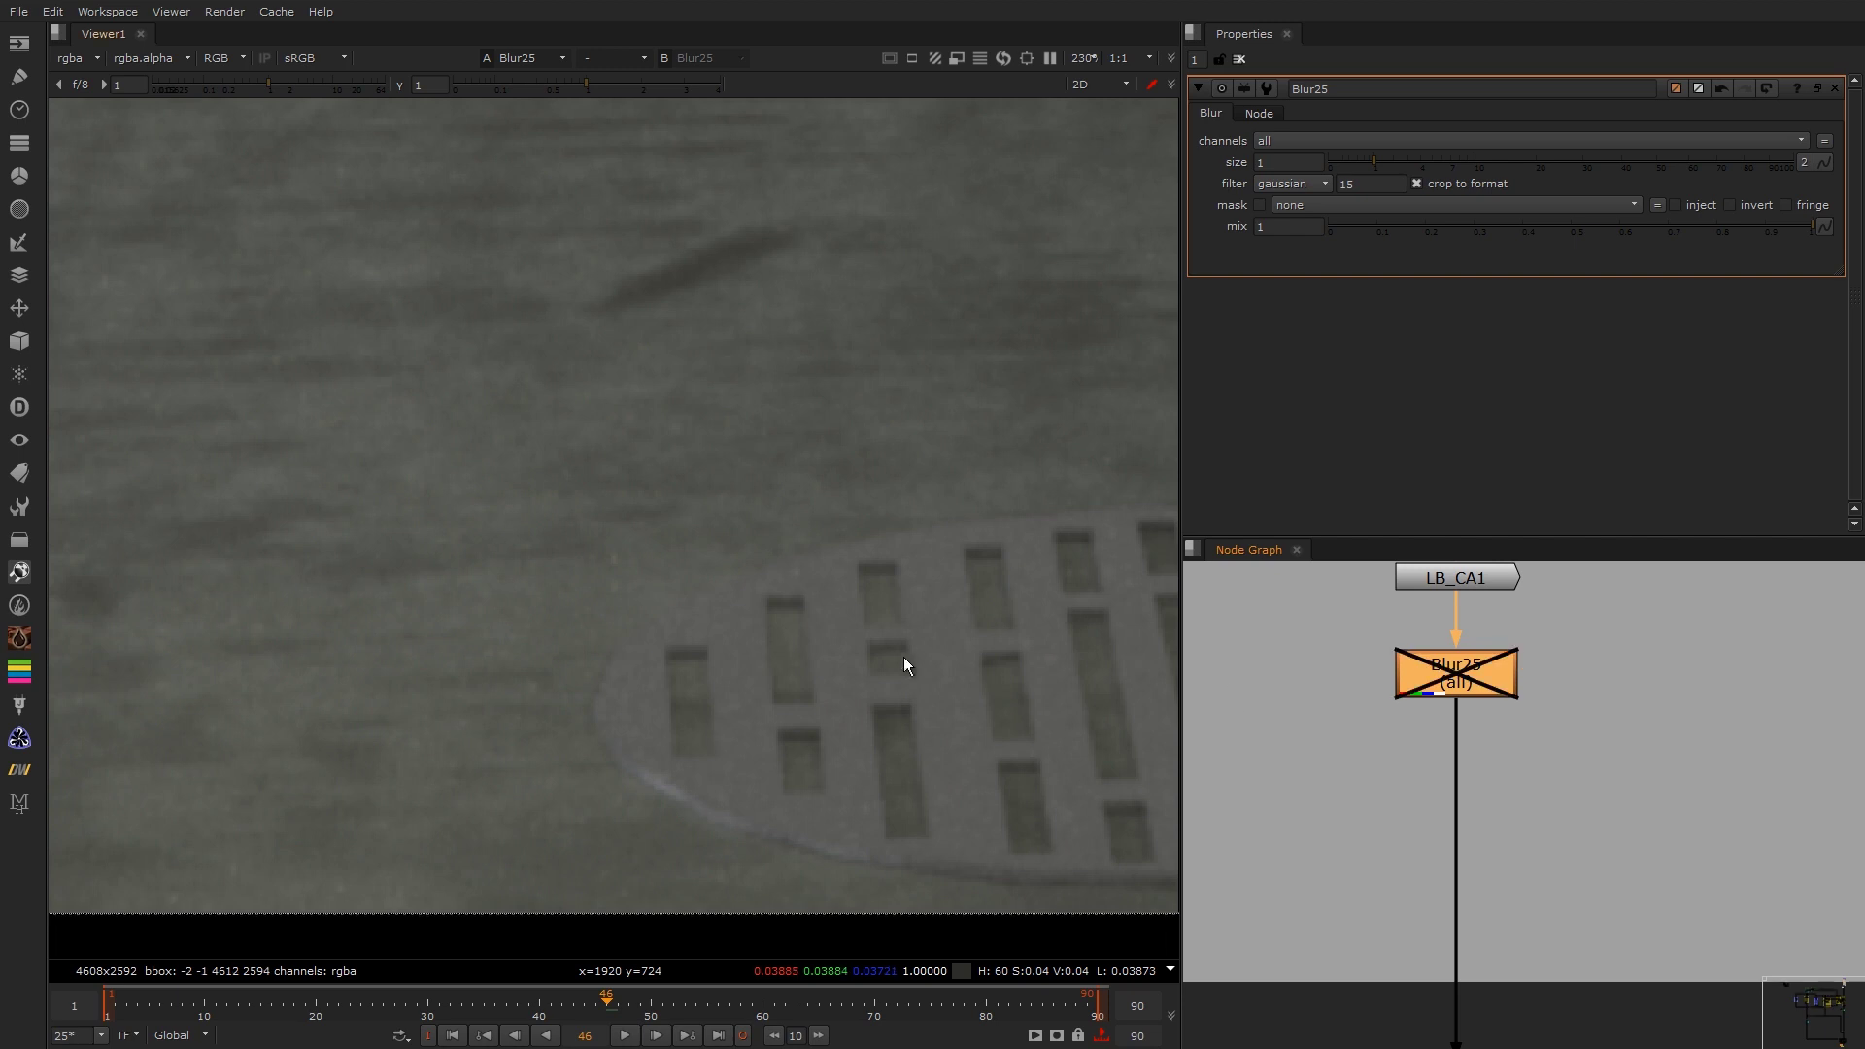
pyautogui.press('d')
pyautogui.scroll(5, 987, 563)
pyautogui.press('d')
pyautogui.press('d')
pyautogui.press('d')
pyautogui.press('d')
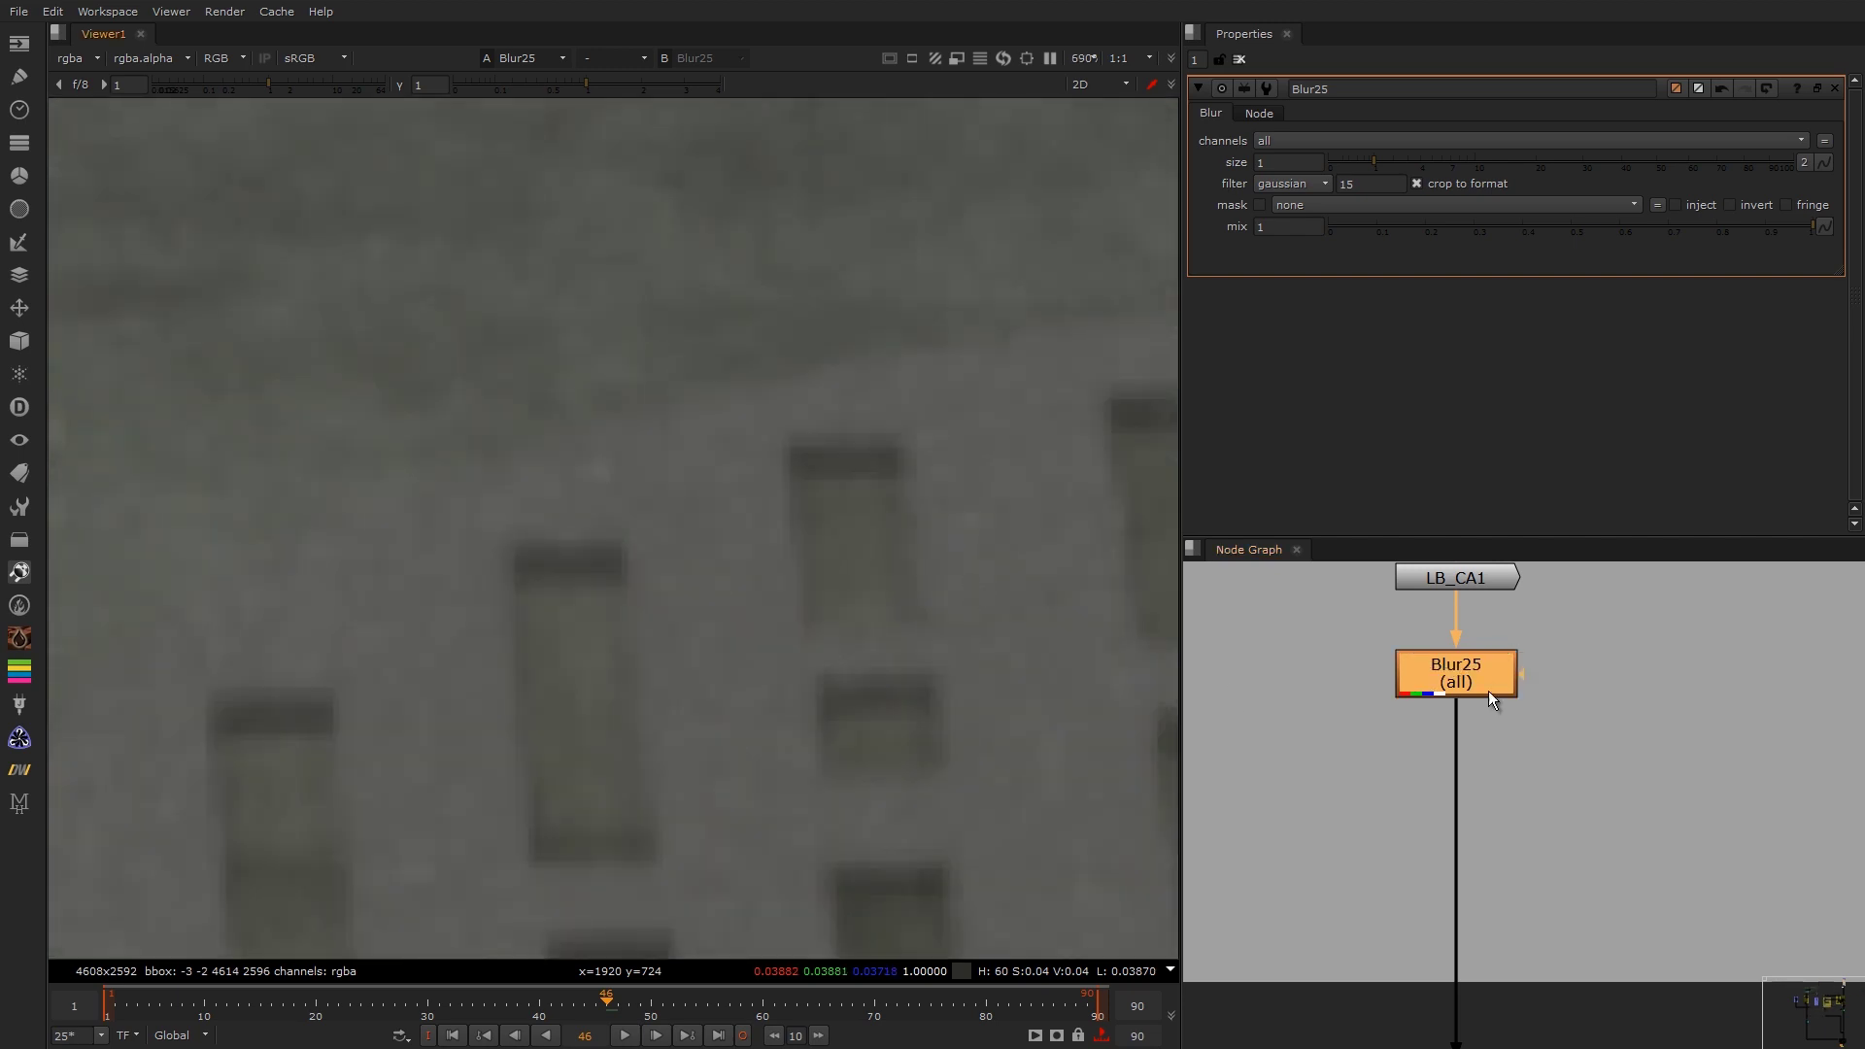
# Step: Set Blur25's size to 1.5 and compare the result with the node off and on
pyautogui.click(1280, 161)
pyautogui.write('1.4')
pyautogui.press('Up')
pyautogui.moveTo(1384, 707); pyautogui.dragTo(1385, 722, button='middle')
pyautogui.press('d')
pyautogui.press('d')
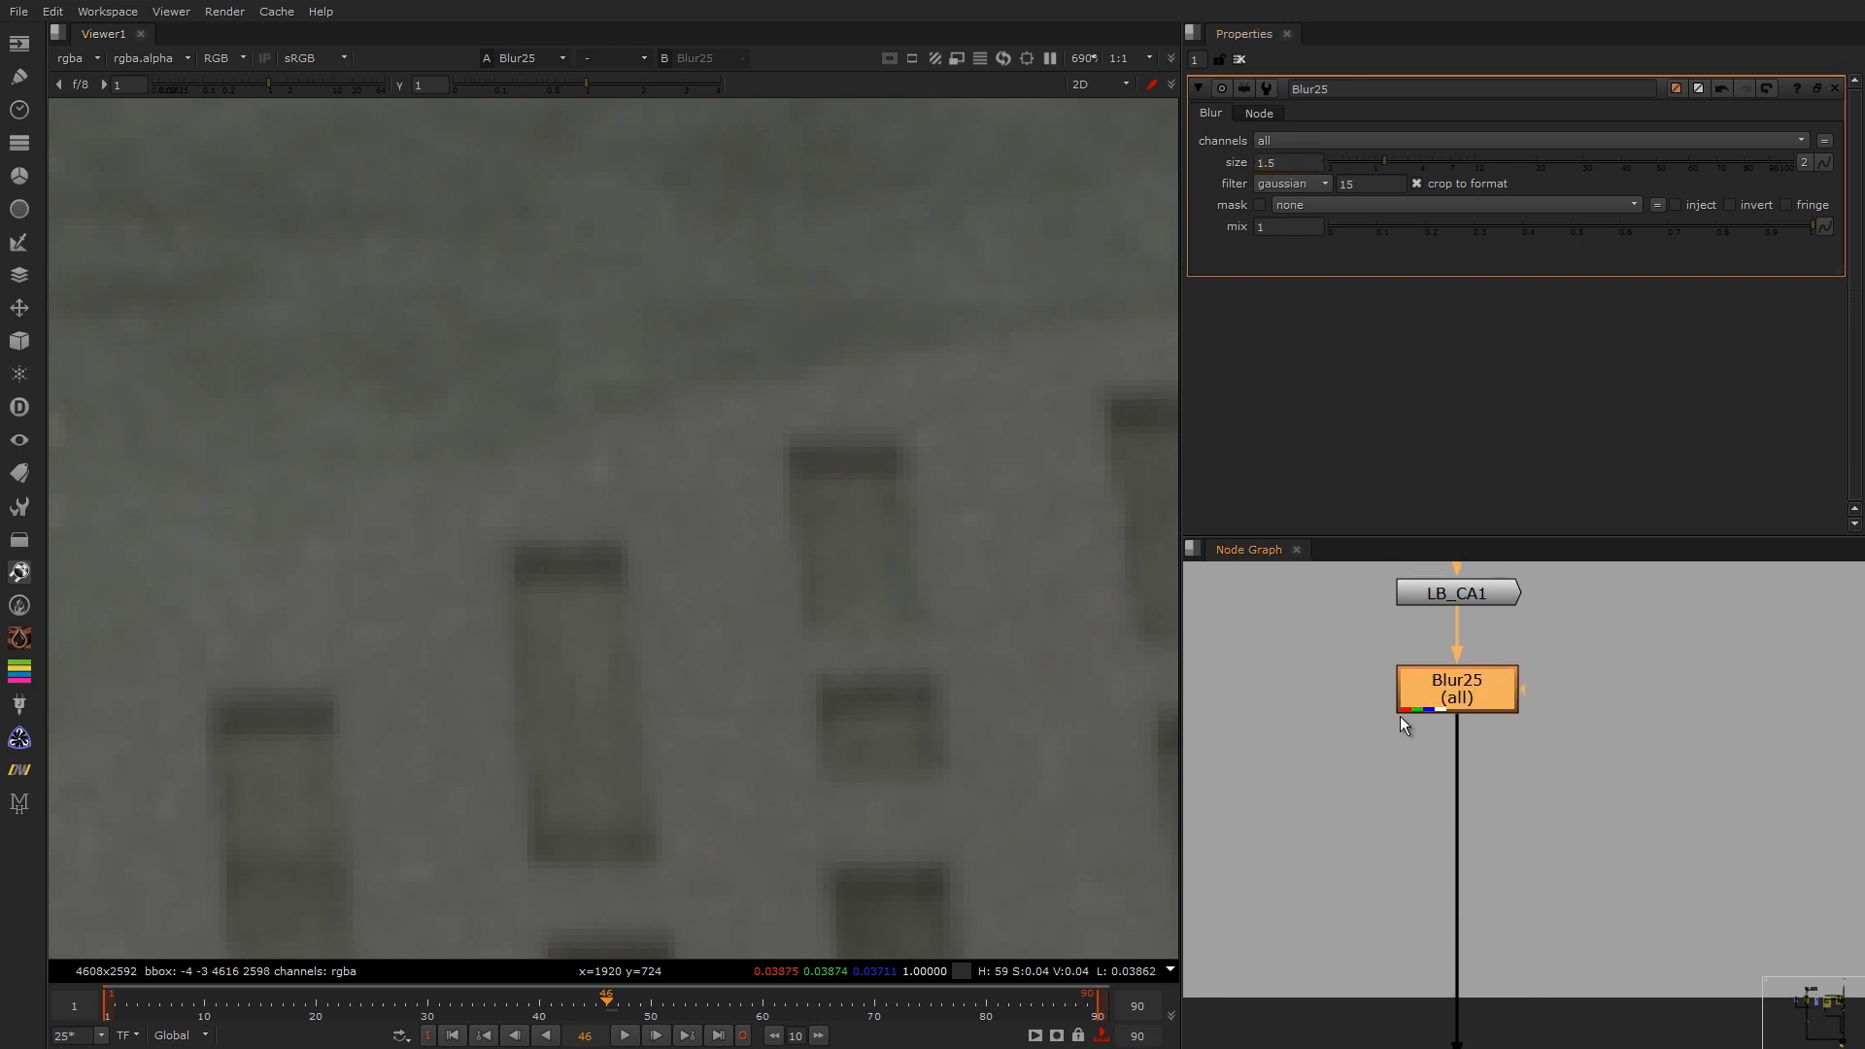
pyautogui.press('f')
# Step: View the clean plate and then the actor's greenscreen plate that feed KH_DetailCatch1
pyautogui.scroll(-8, 1346, 807)
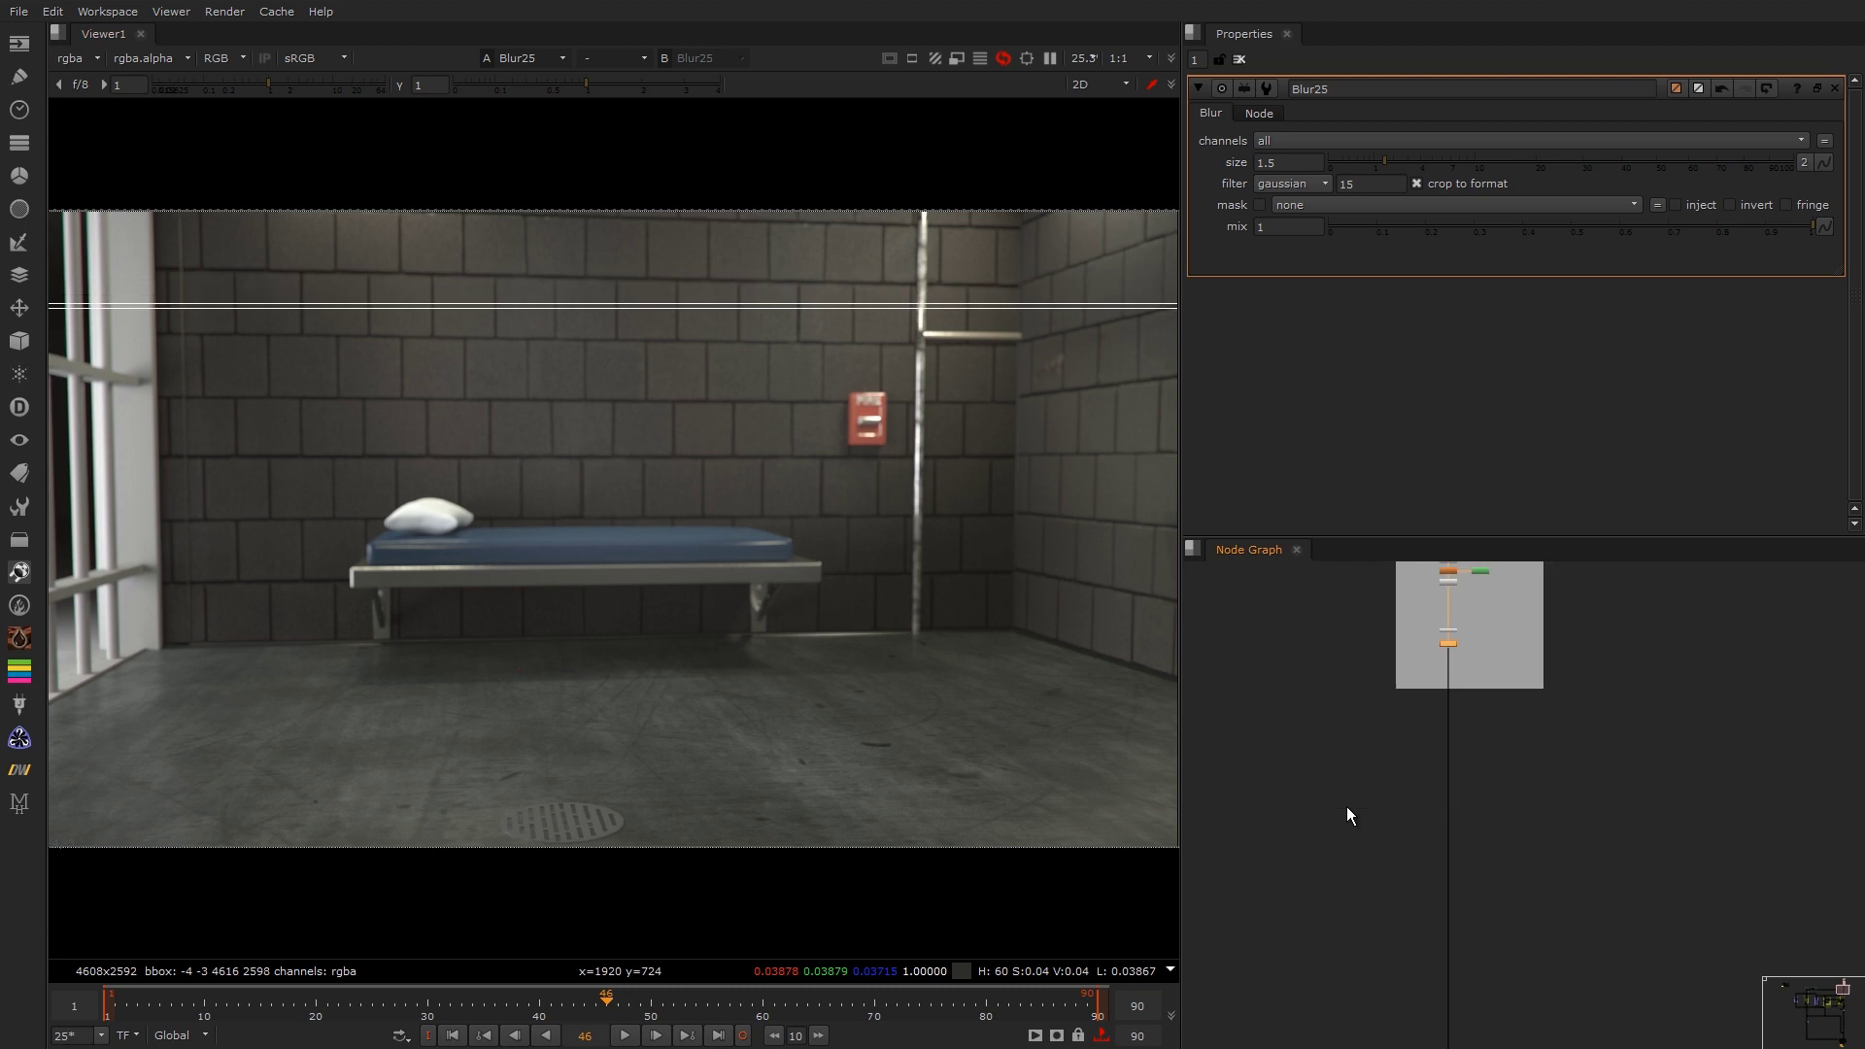
pyautogui.scroll(5, 1433, 738)
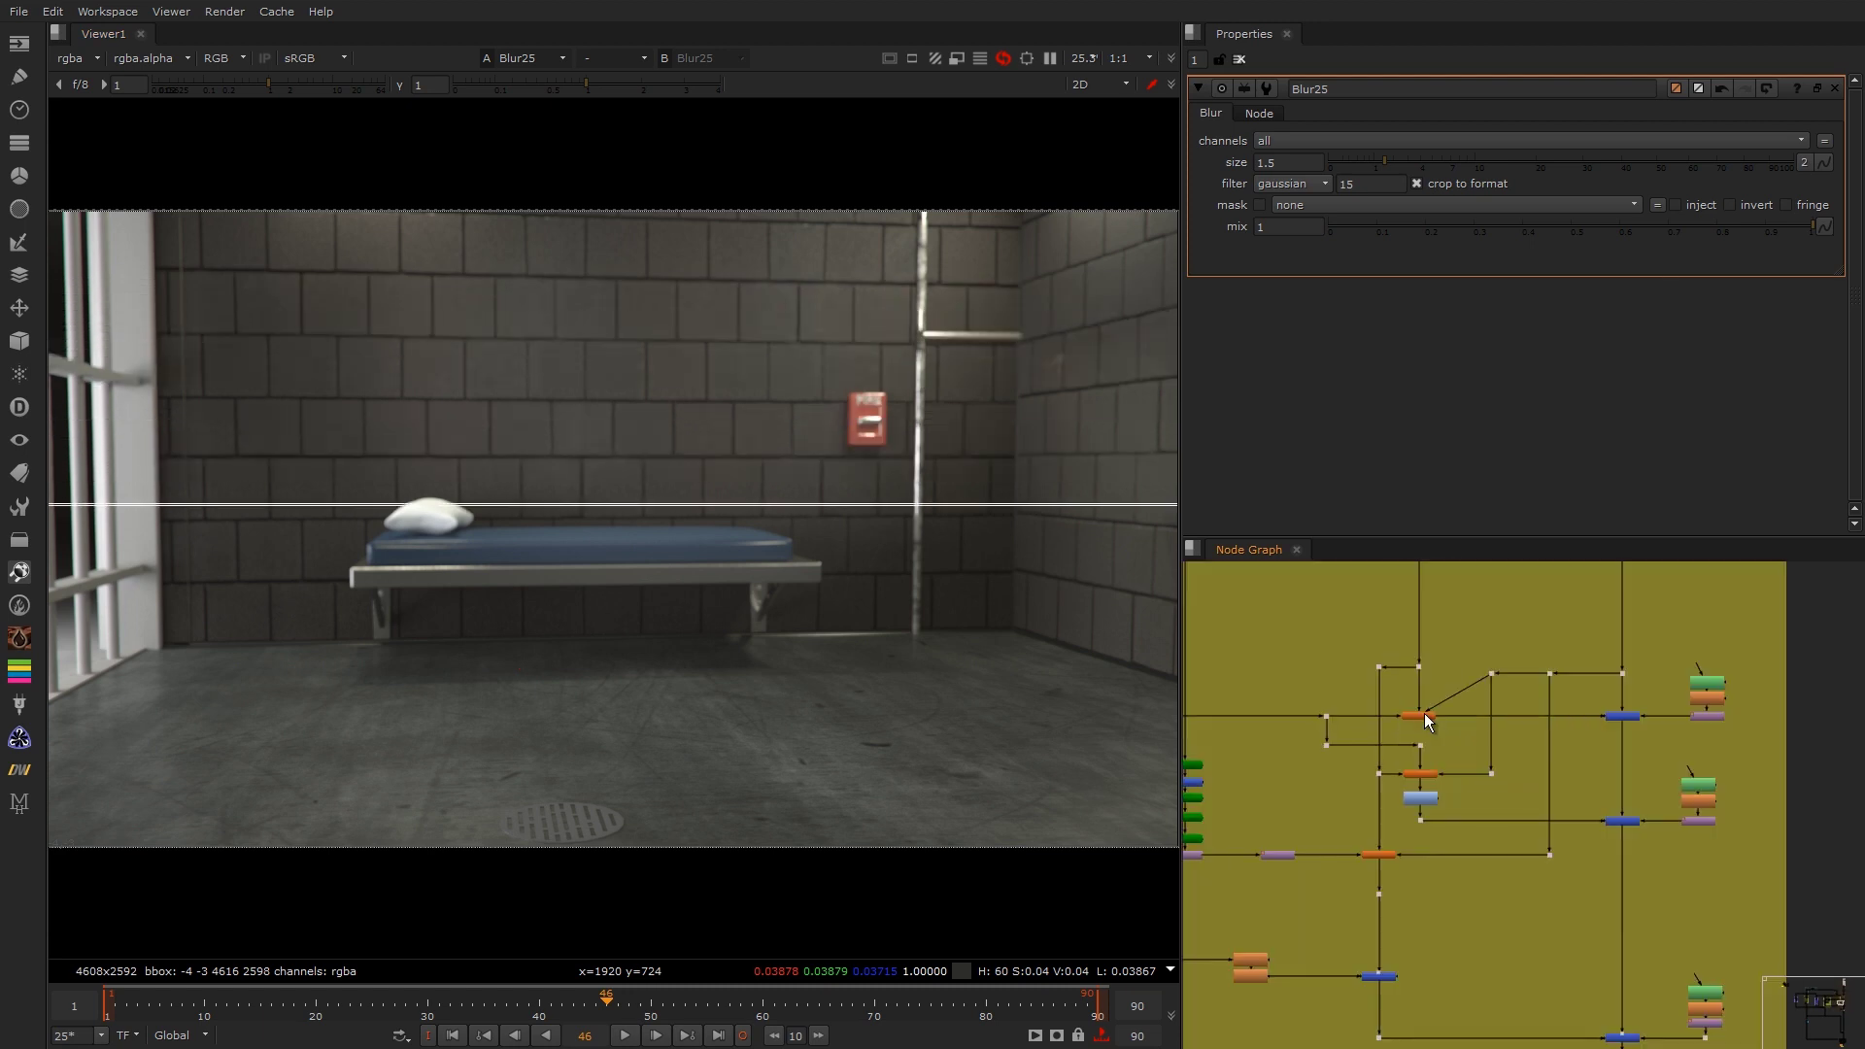
pyautogui.moveTo(1655, 684); pyautogui.dragTo(1578, 750)
pyautogui.press('1')
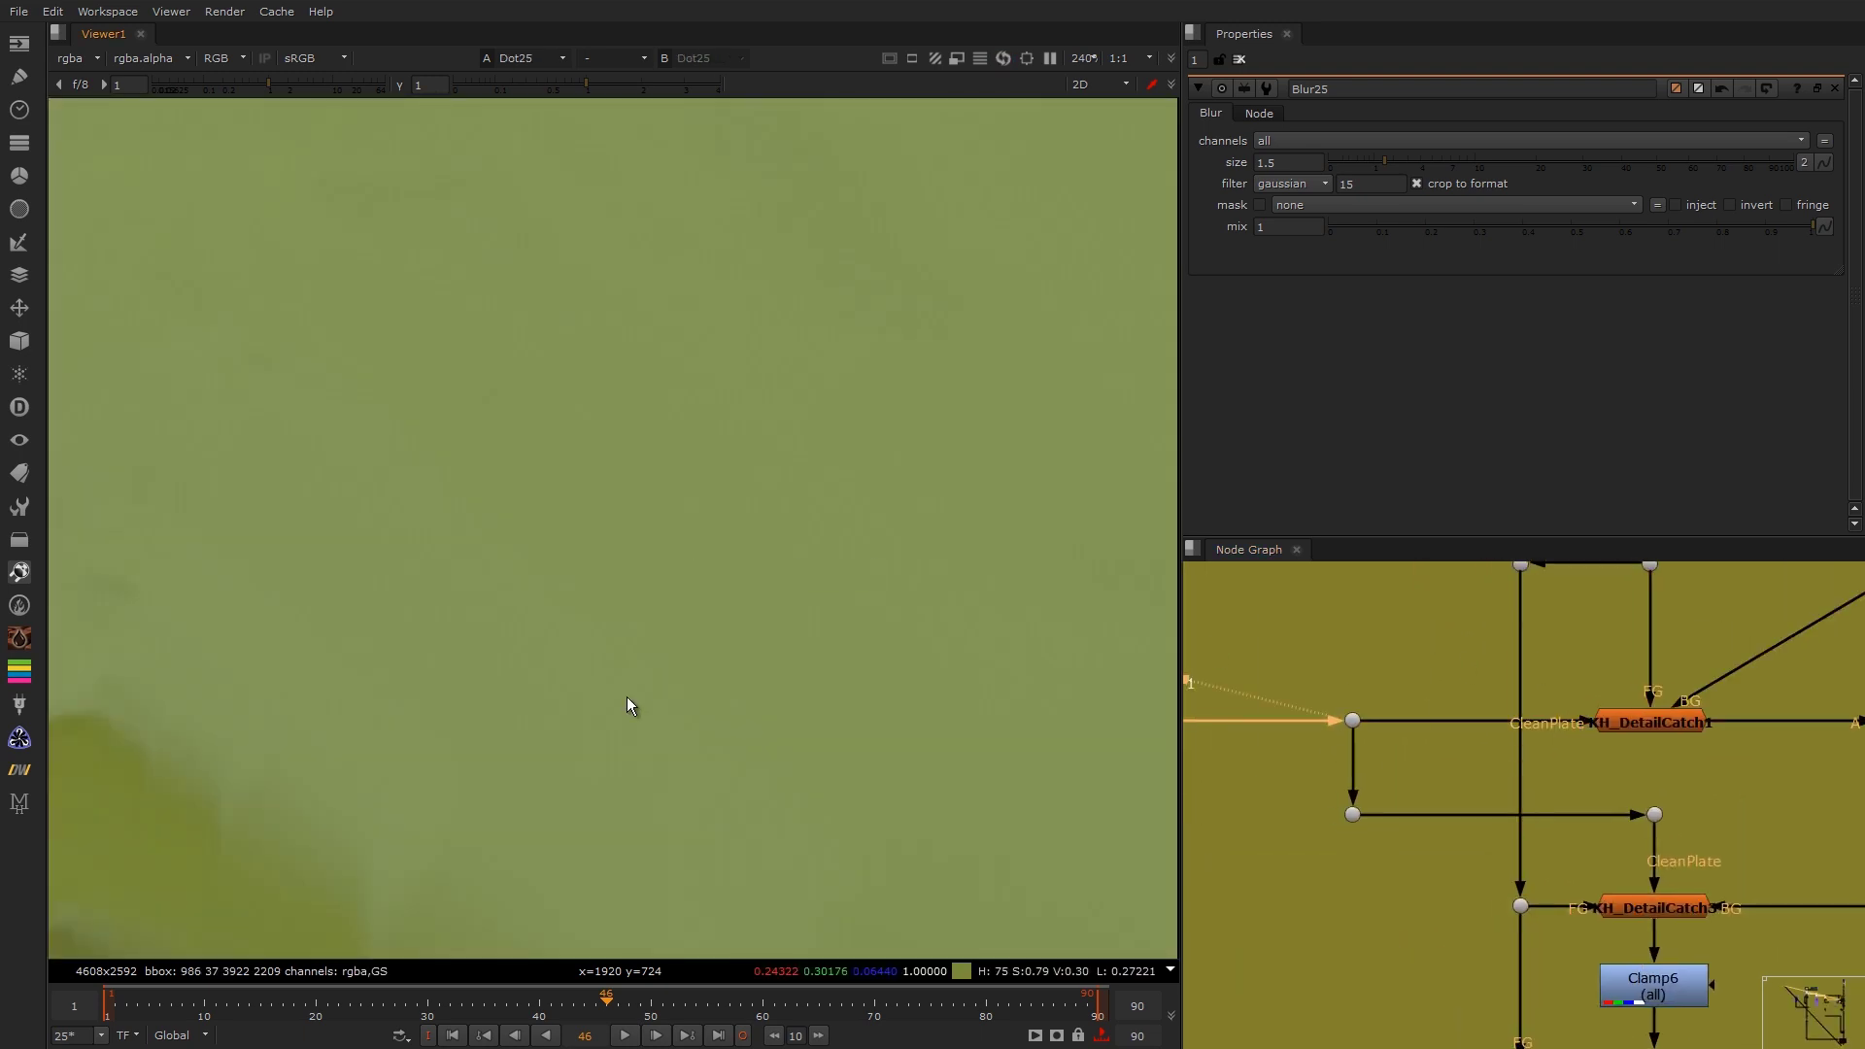
pyautogui.press('g')
pyautogui.press('g')
pyautogui.press('f')
pyautogui.moveTo(1554, 610); pyautogui.dragTo(1471, 713, button='middle')
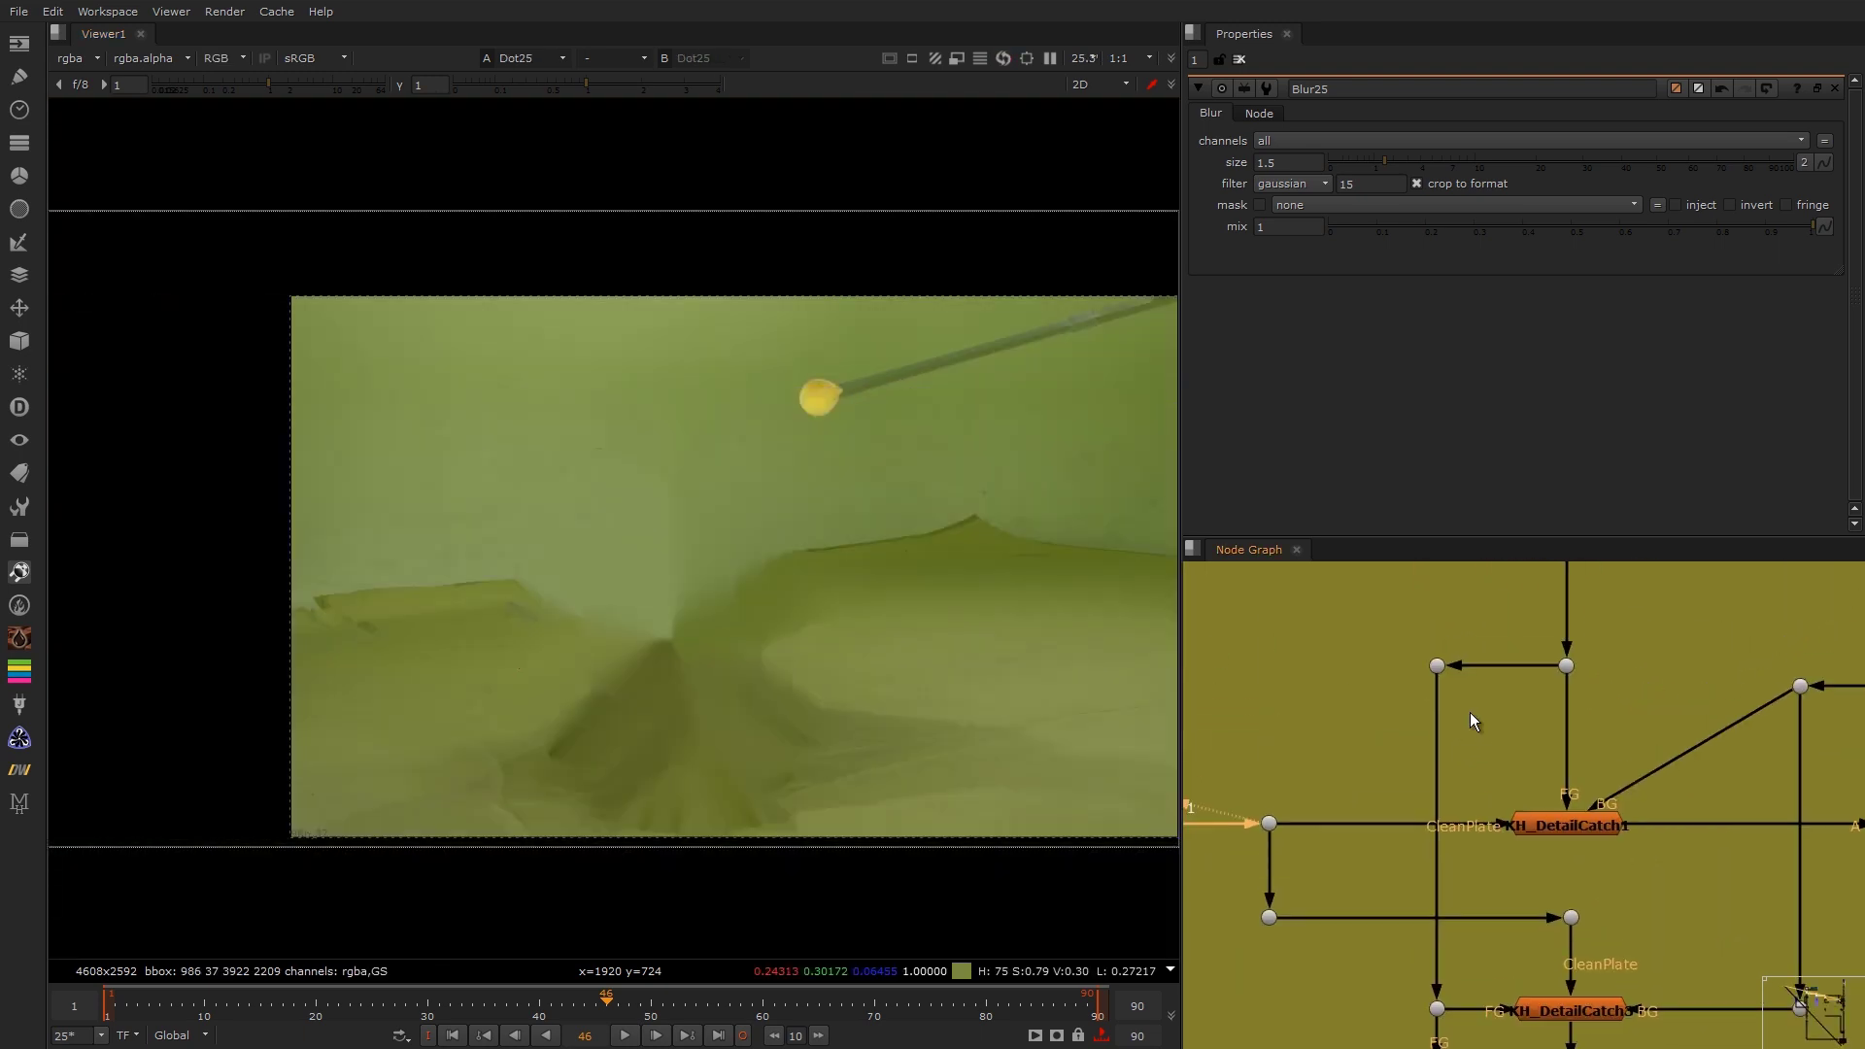
pyautogui.moveTo(1650, 612); pyautogui.dragTo(1497, 736)
pyautogui.press('1')
pyautogui.moveTo(1711, 592); pyautogui.dragTo(1492, 604, button='middle')
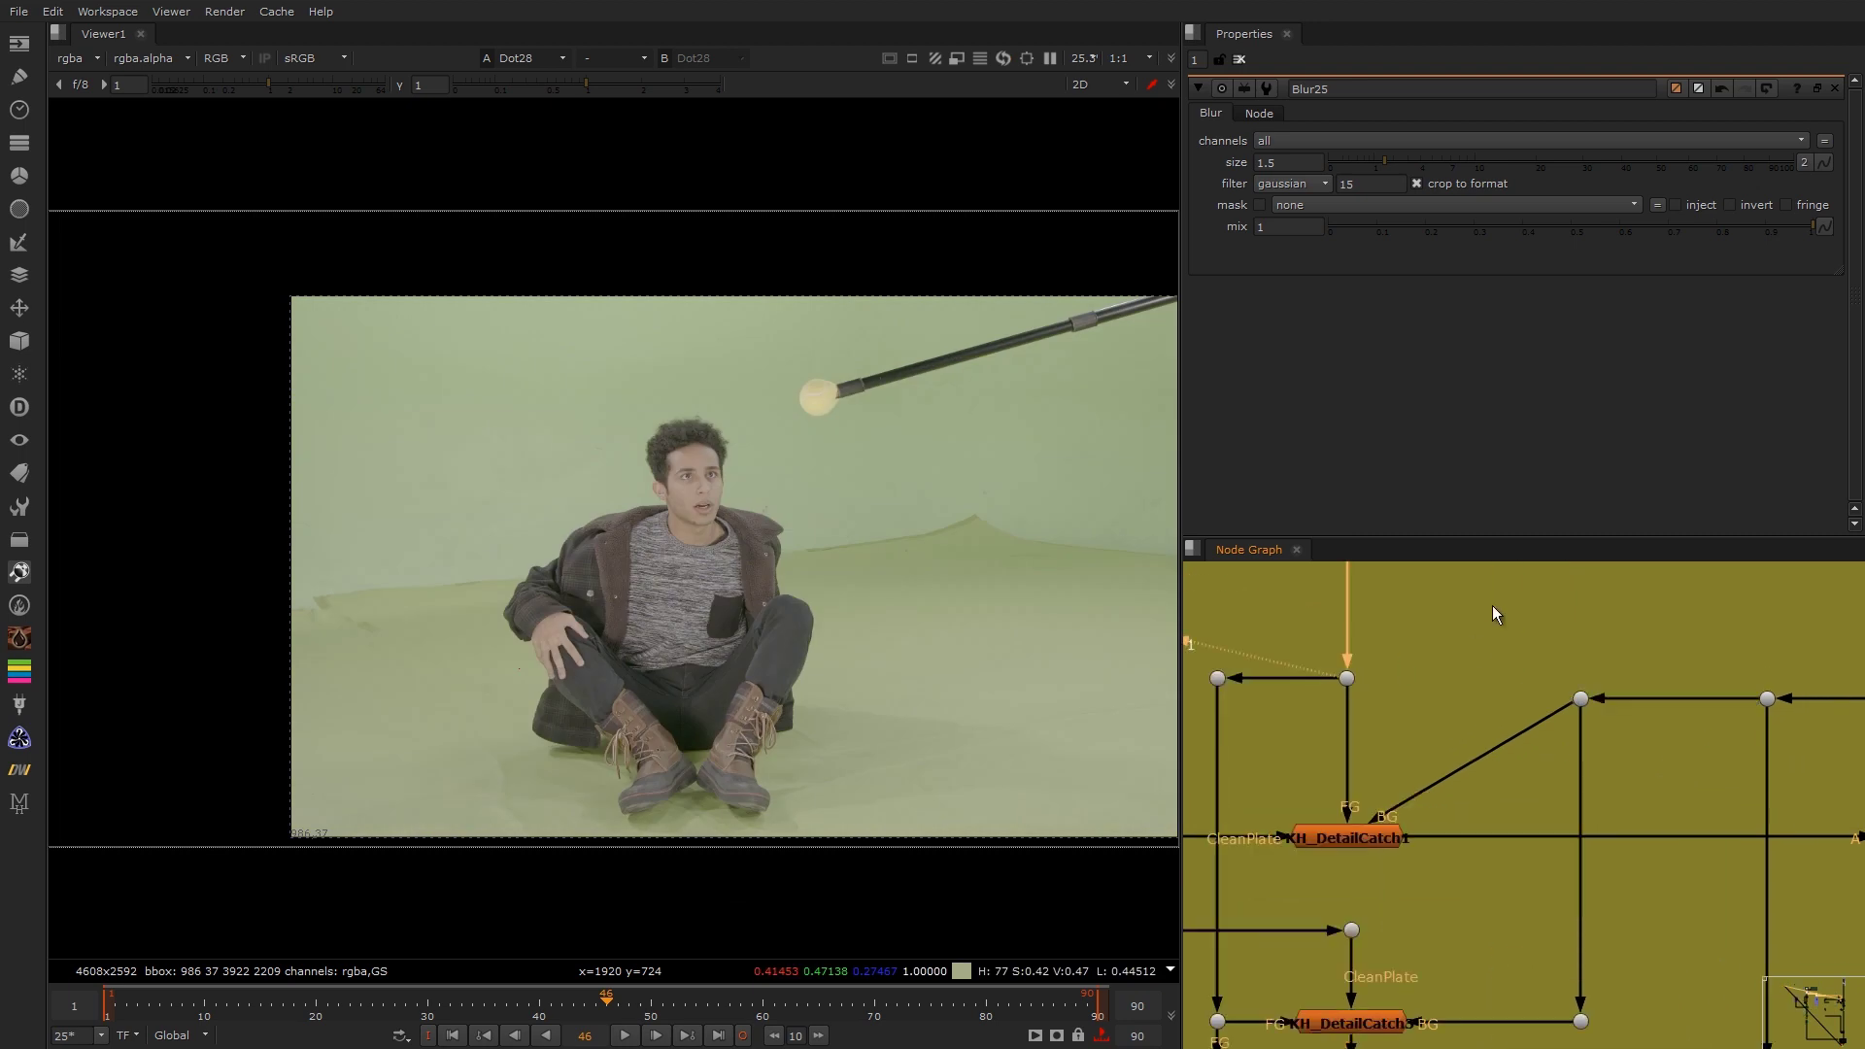
# Step: View KH_DetailCatch1's background input and its output, and open the node's settings
pyautogui.moveTo(1488, 590); pyautogui.dragTo(1666, 770)
pyautogui.press('1')
pyautogui.moveTo(1496, 782); pyautogui.dragTo(1399, 891)
pyautogui.press('1')
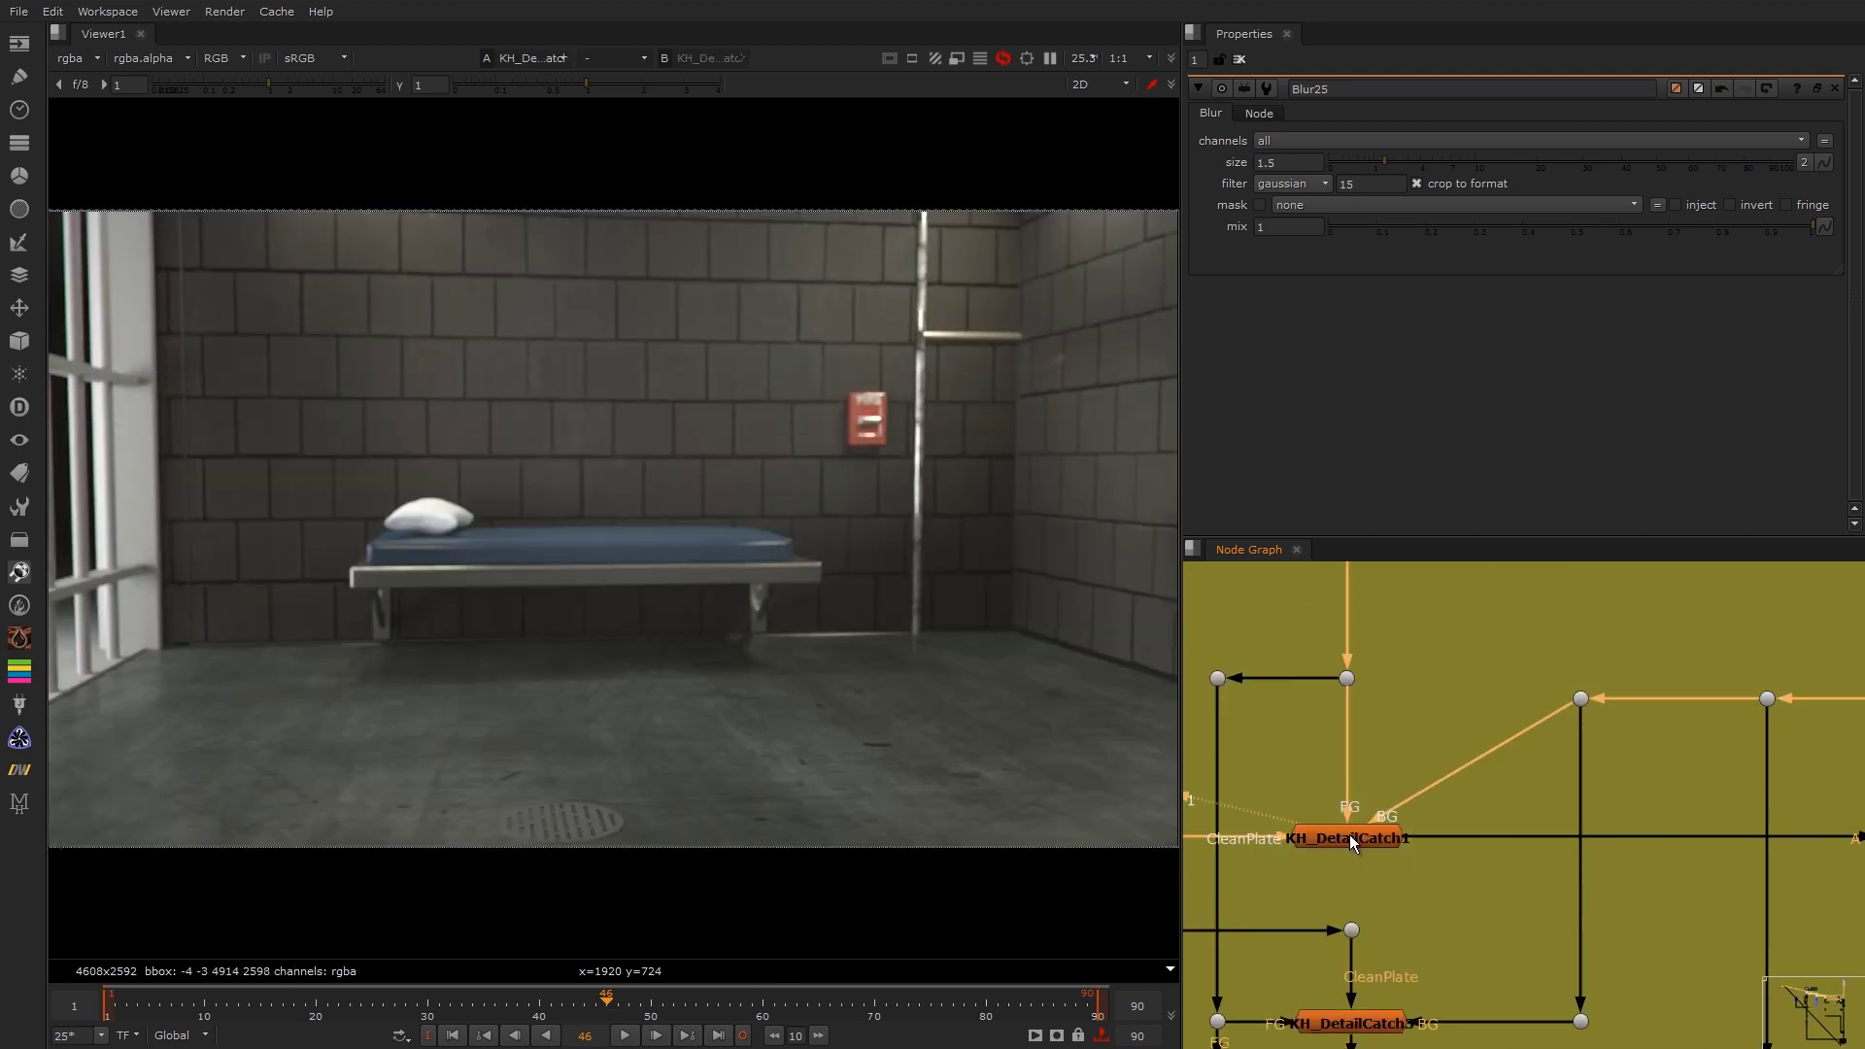
pyautogui.doubleClick(1350, 836)
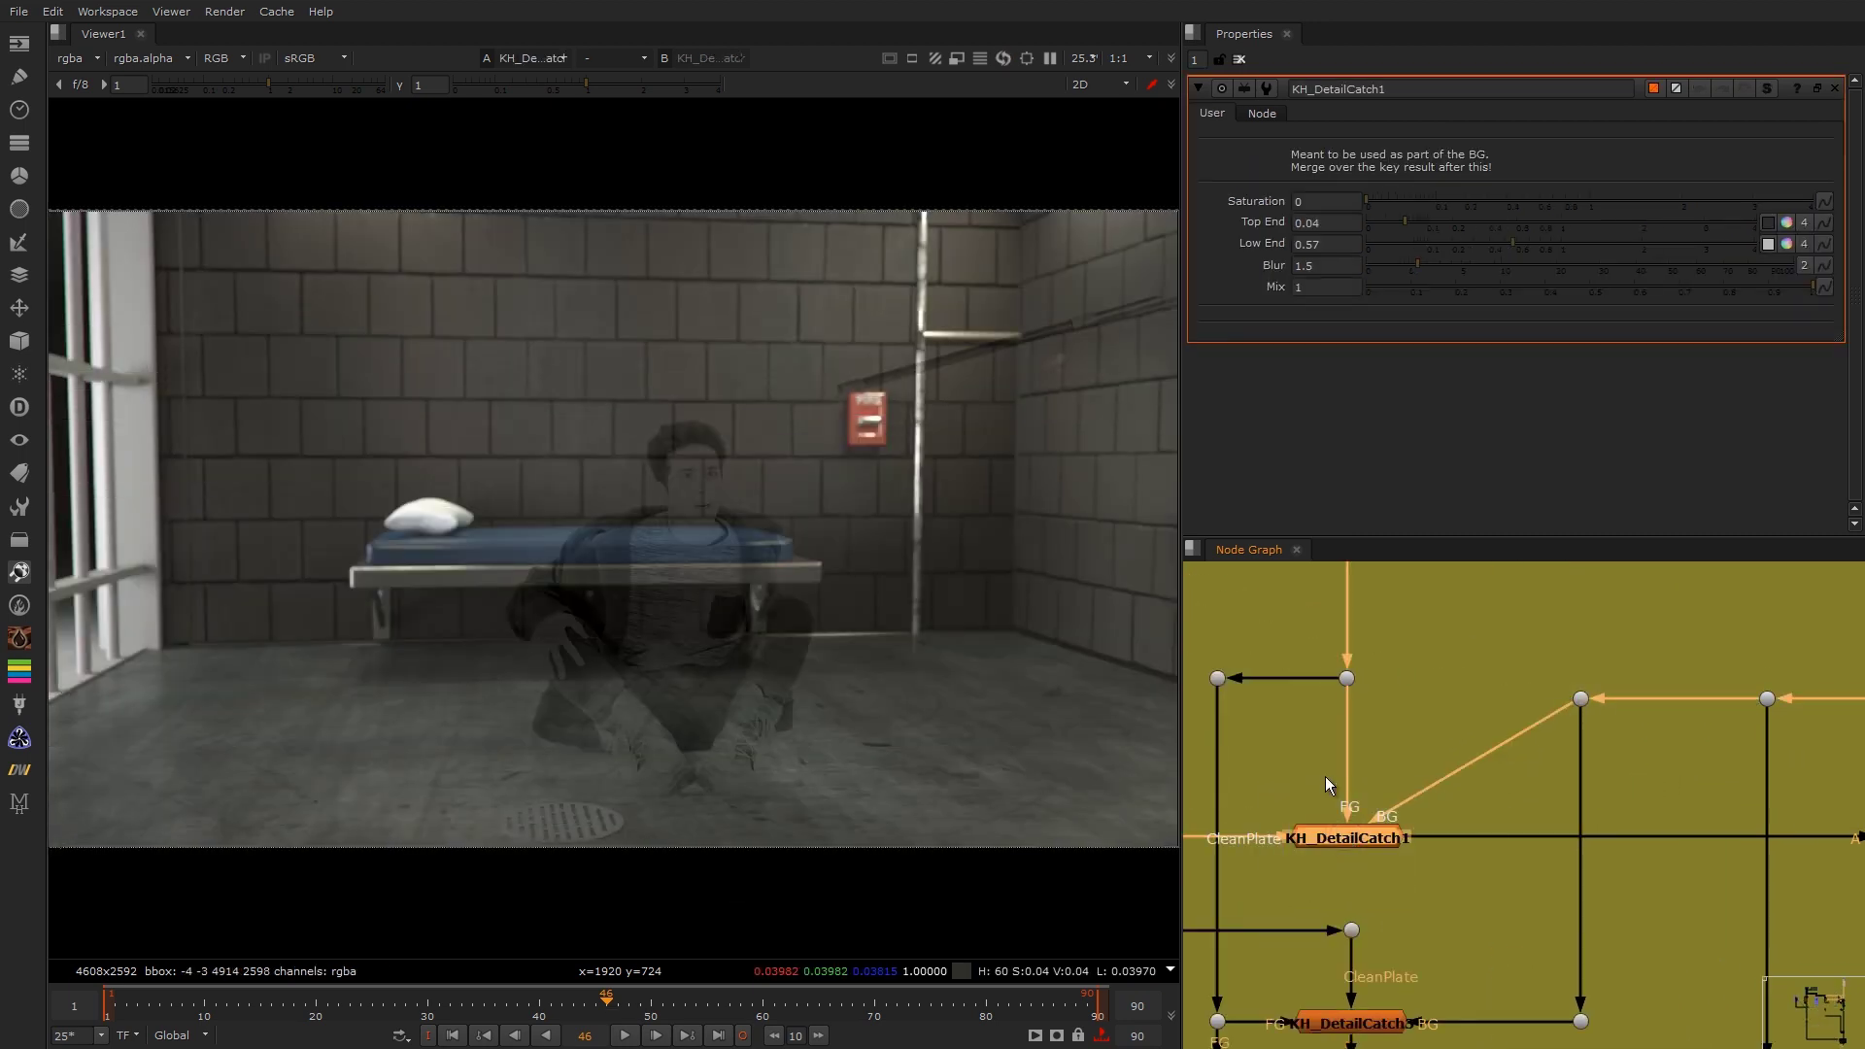
# Step: Toggle KH_DetailCatch1 off and on to compare its result with the raw greenscreen plate
pyautogui.press('d')
pyautogui.press('d')
pyautogui.press('d')
pyautogui.press('d')
pyautogui.press('d')
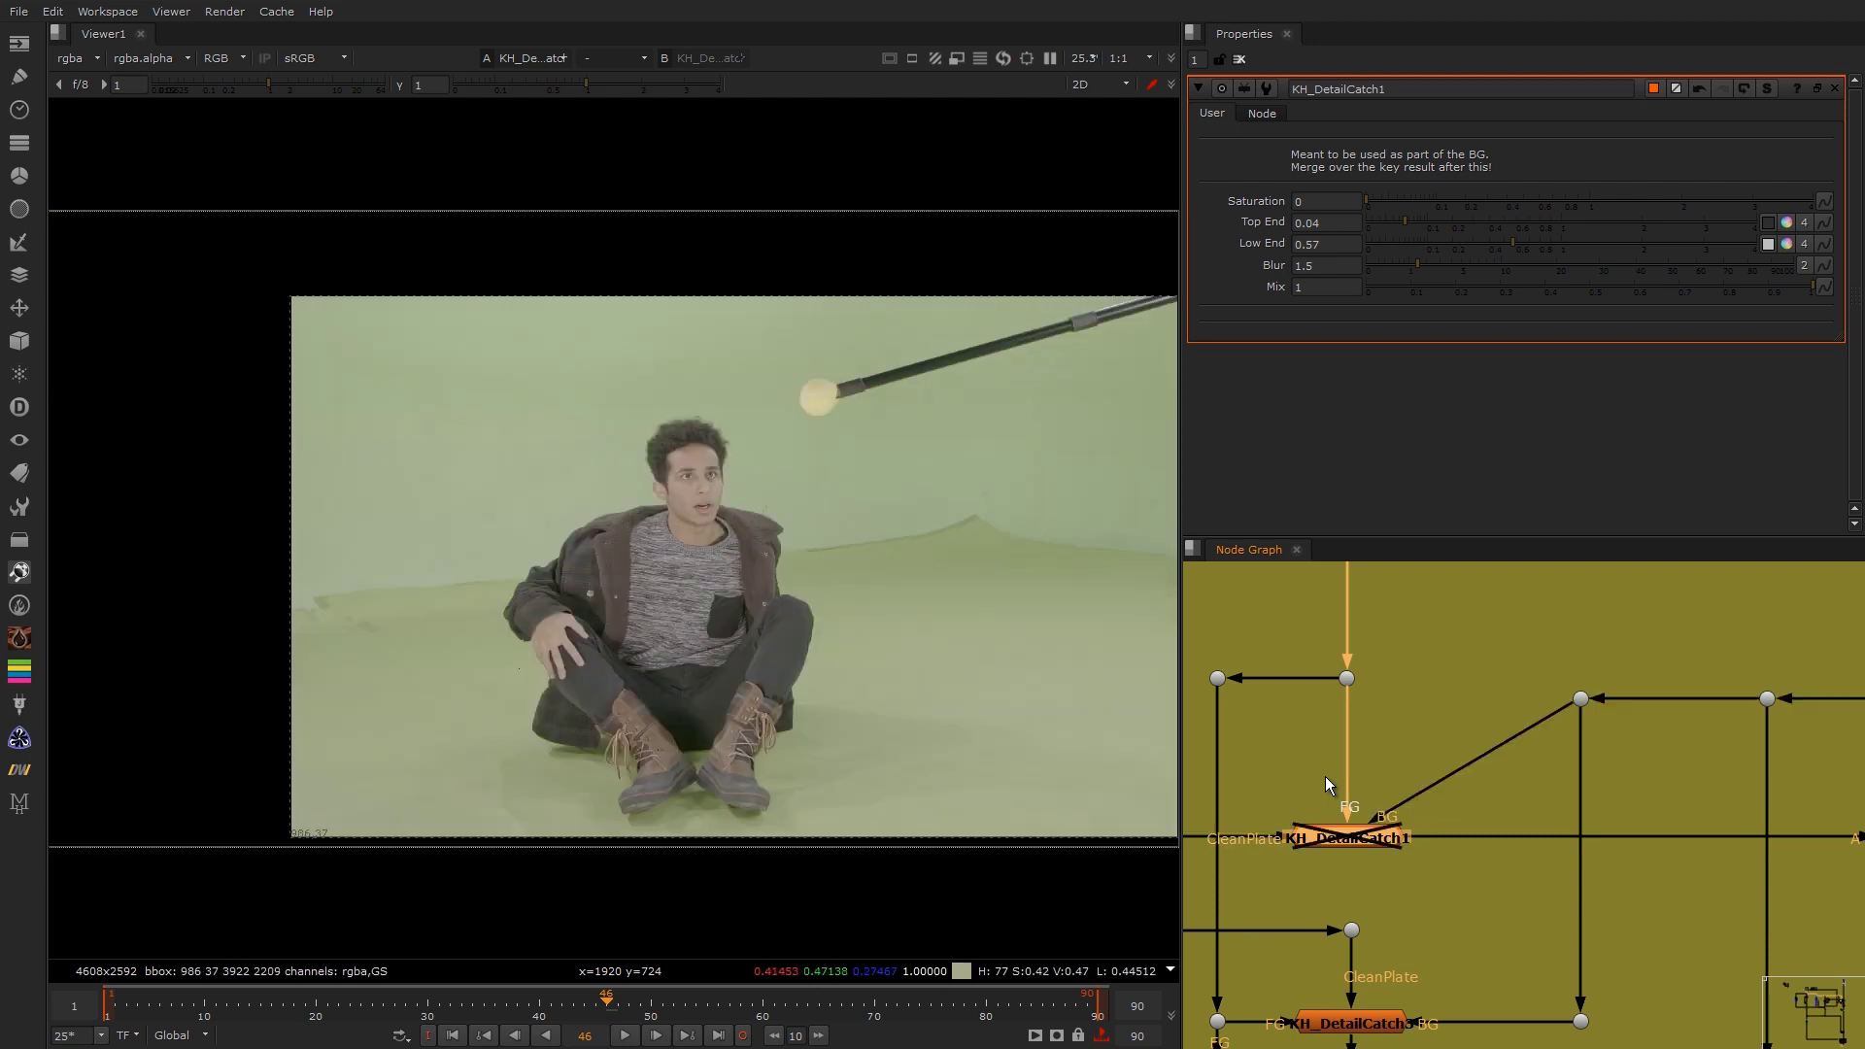
pyautogui.press('d')
pyautogui.press('d')
pyautogui.press('d')
pyautogui.press('d')
pyautogui.press('d')
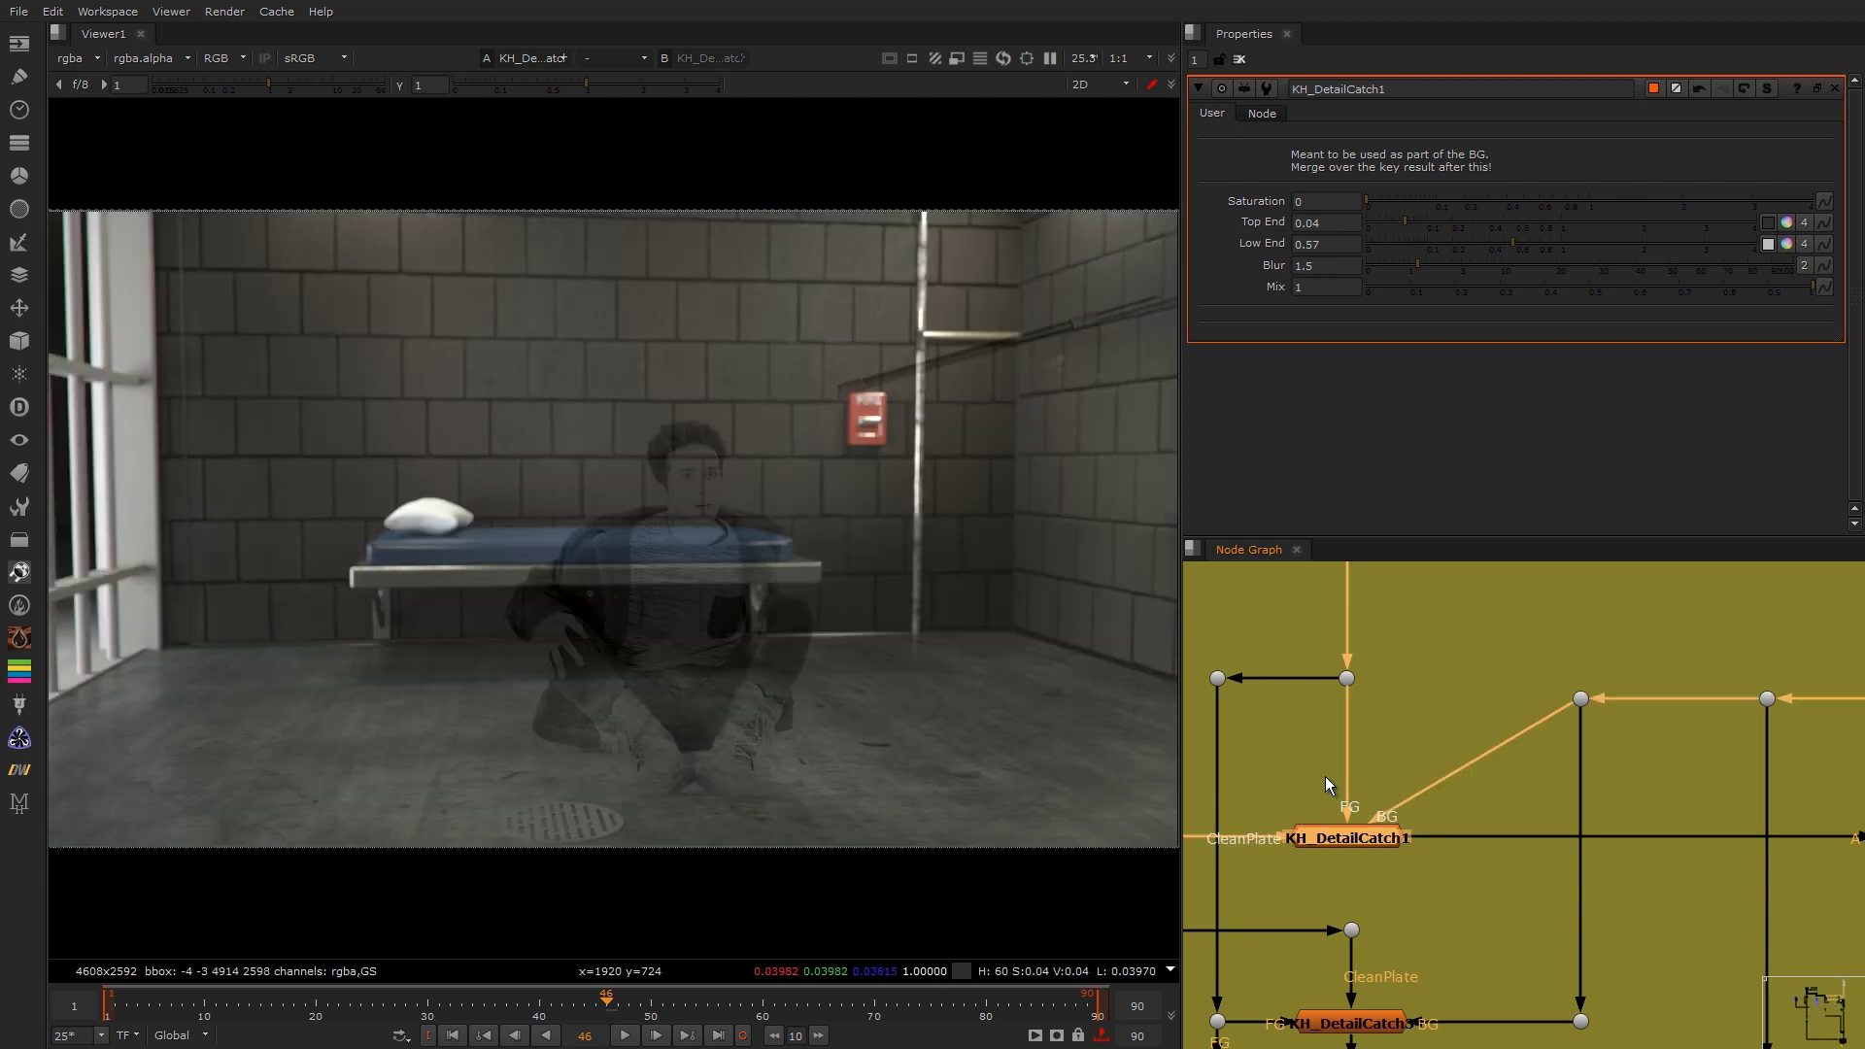
# Step: View the outputs of Merge22 and Merge29 and examine the actor's hair detail over the background
pyautogui.scroll(-5, 1440, 680)
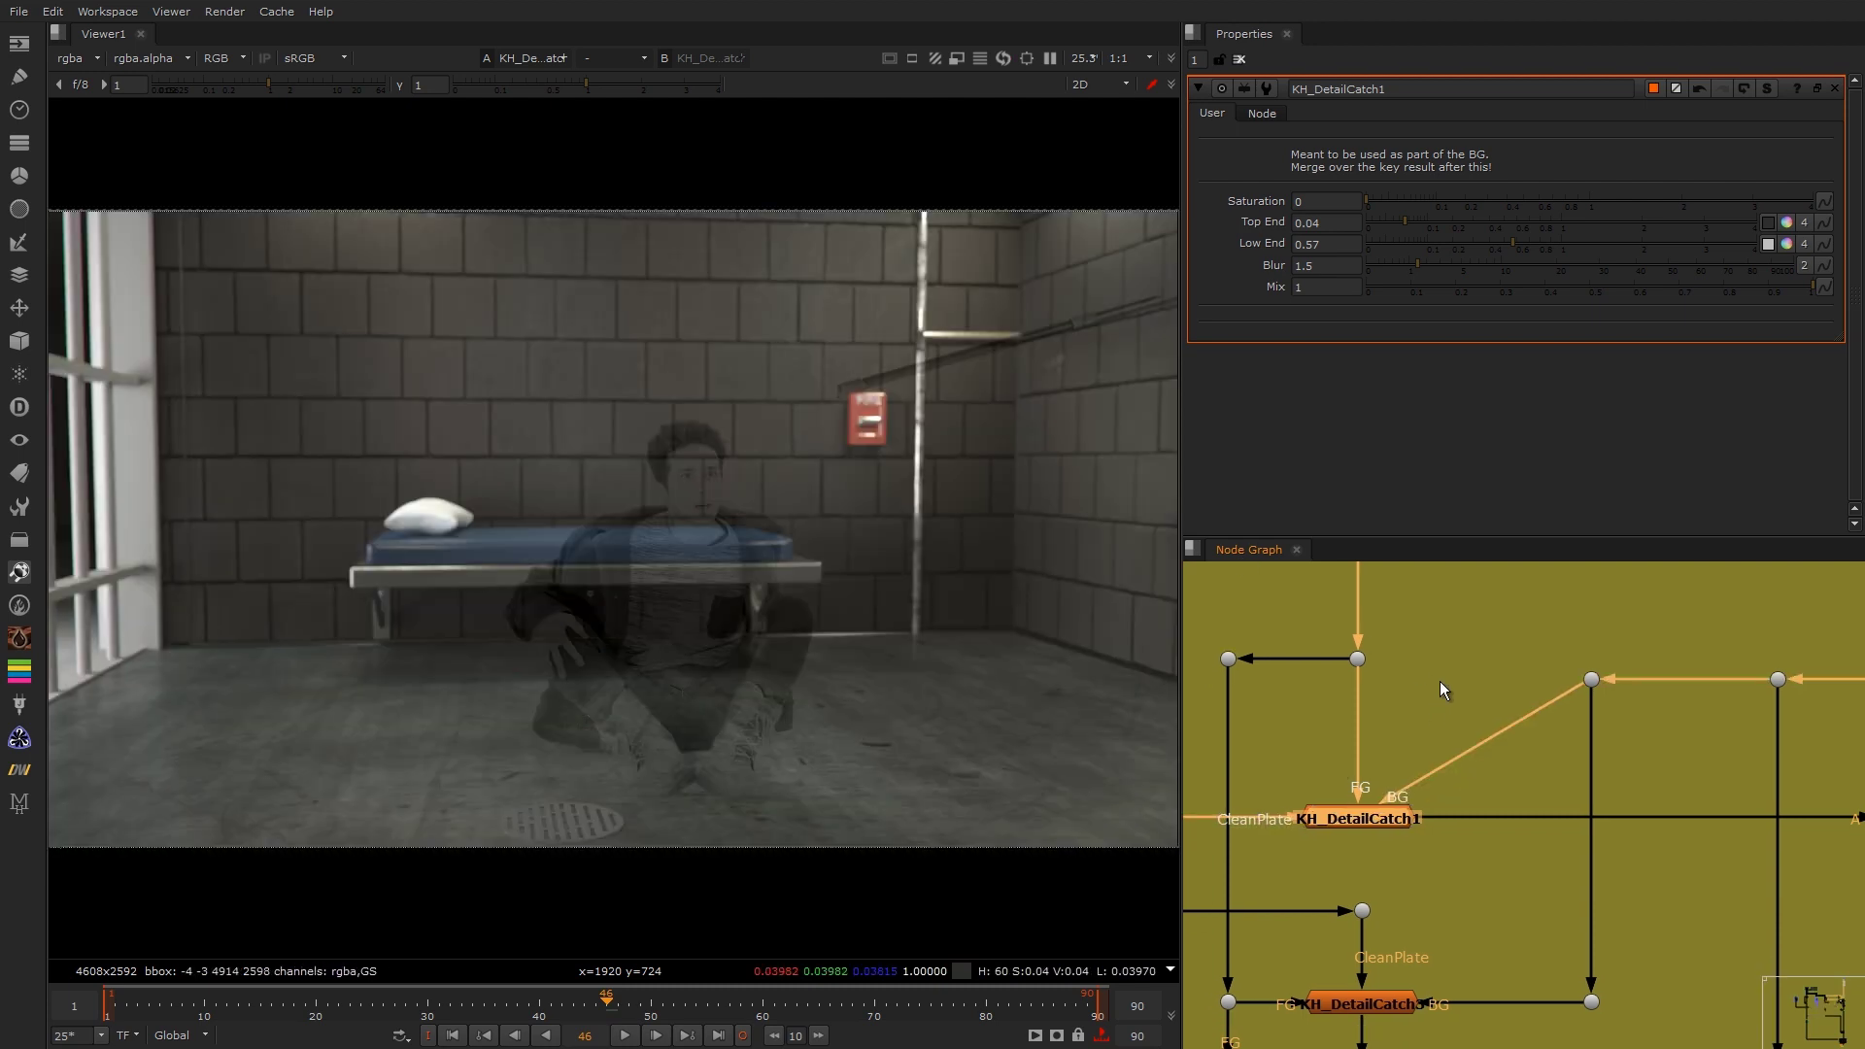
pyautogui.press('1')
pyautogui.click(1500, 724)
pyautogui.moveTo(1554, 797); pyautogui.dragTo(1517, 725, button='middle')
pyautogui.click(1518, 774)
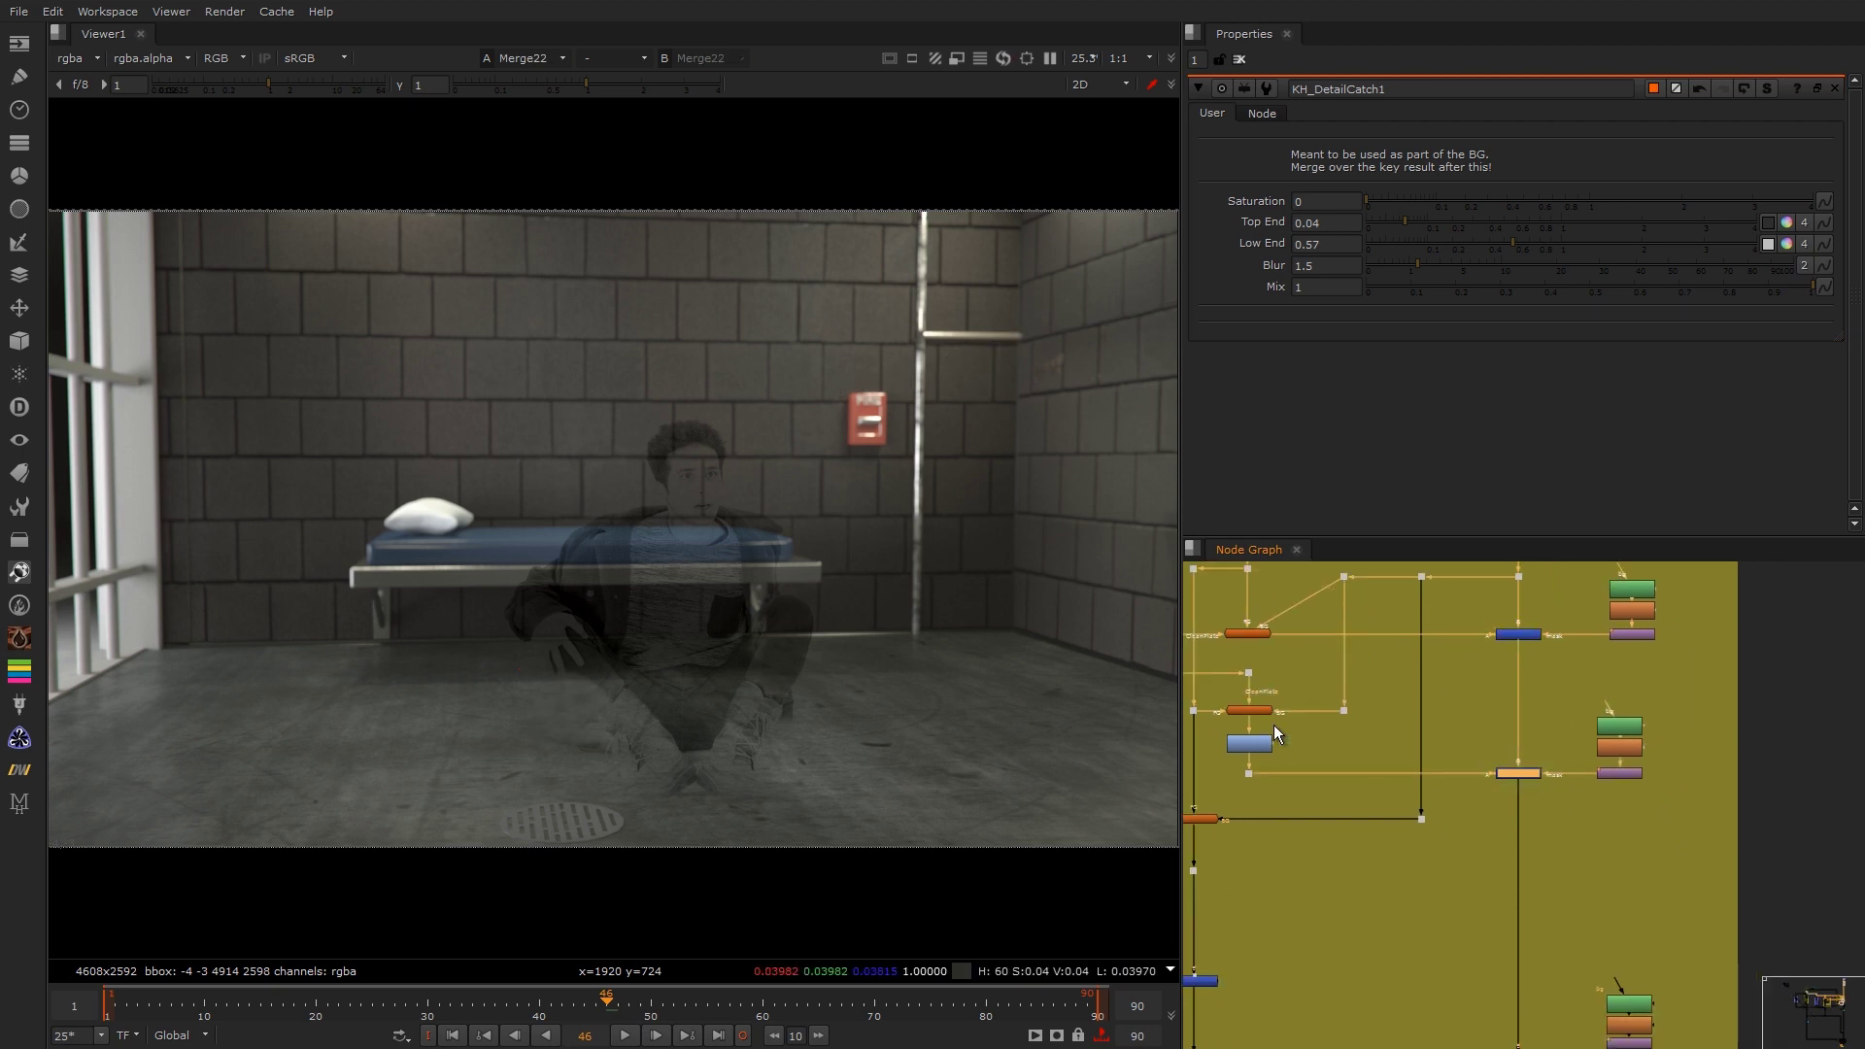
pyautogui.press('1')
pyautogui.click(1476, 781)
pyautogui.click(1533, 773)
pyautogui.scroll(8, 746, 381)
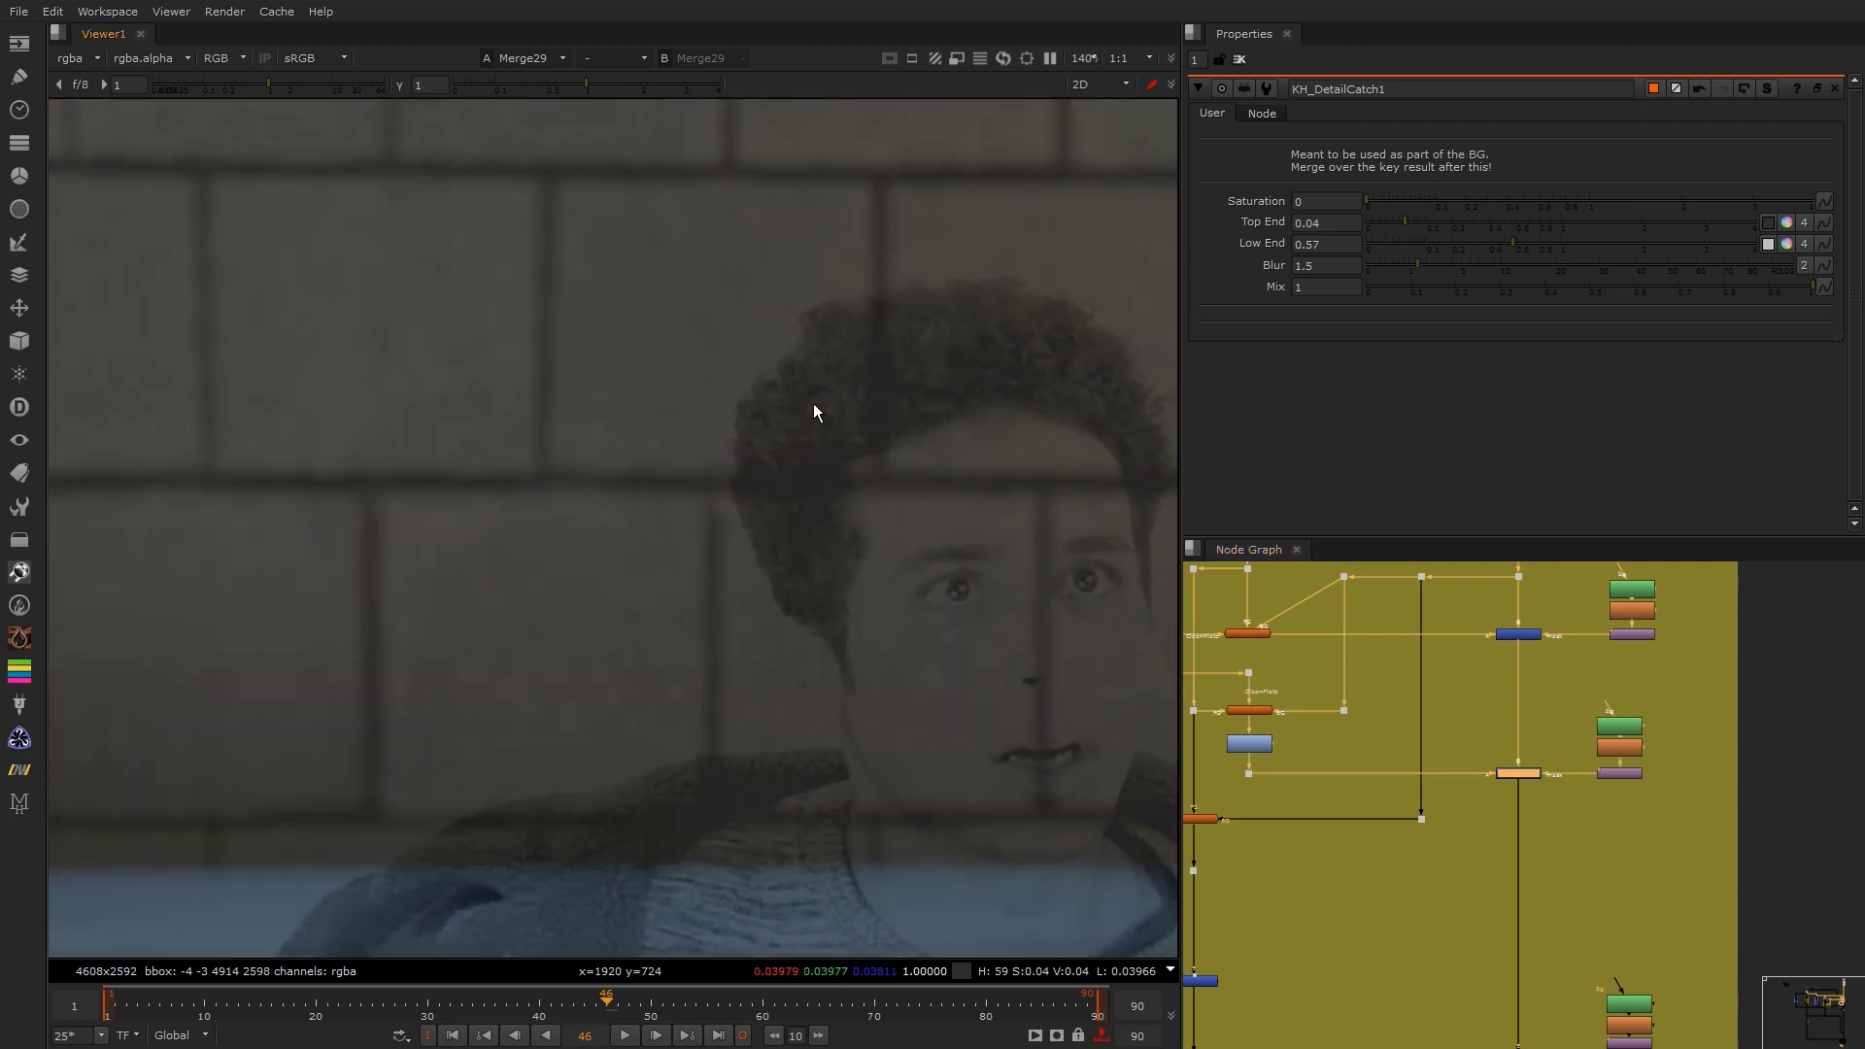
pyautogui.press('f')
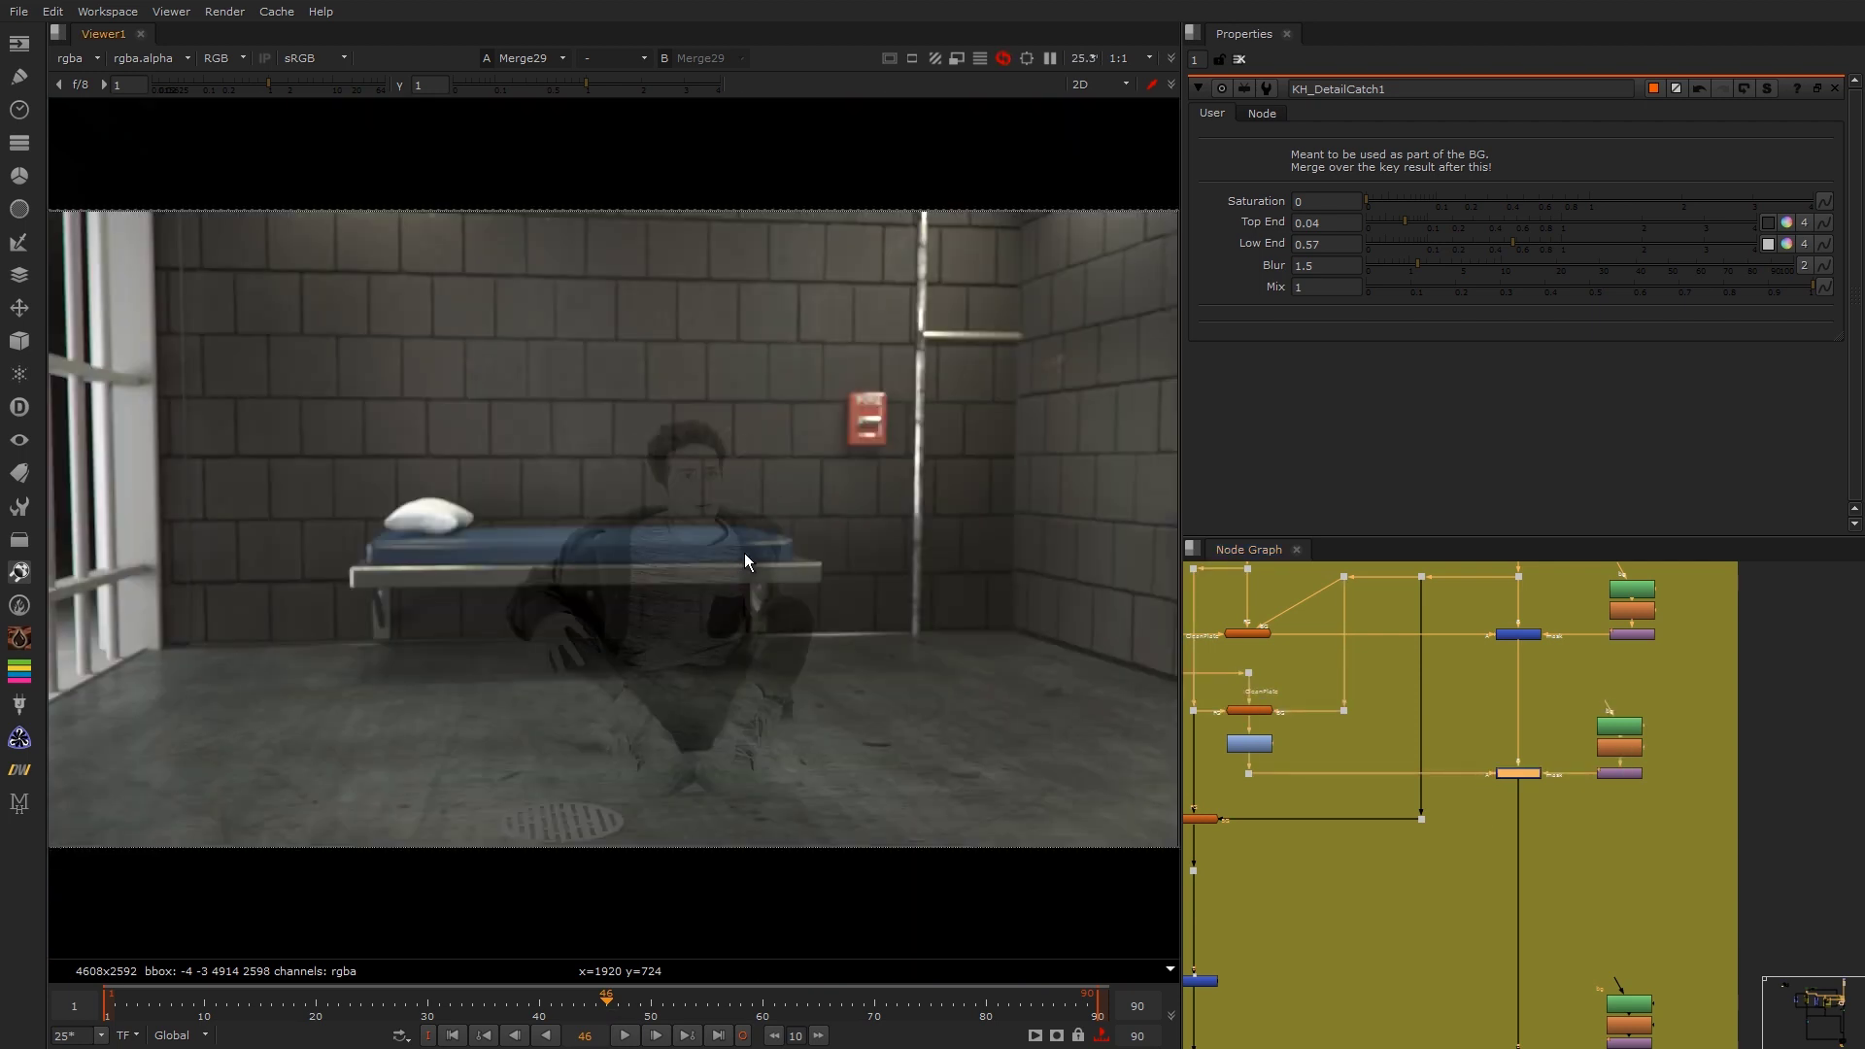
# Step: Toggle Merge29 off and on to compare the actor's hair and jacket up close
pyautogui.scroll(7, 744, 551)
pyautogui.press('d')
pyautogui.press('d')
pyautogui.press('d')
pyautogui.press('d')
pyautogui.press('d')
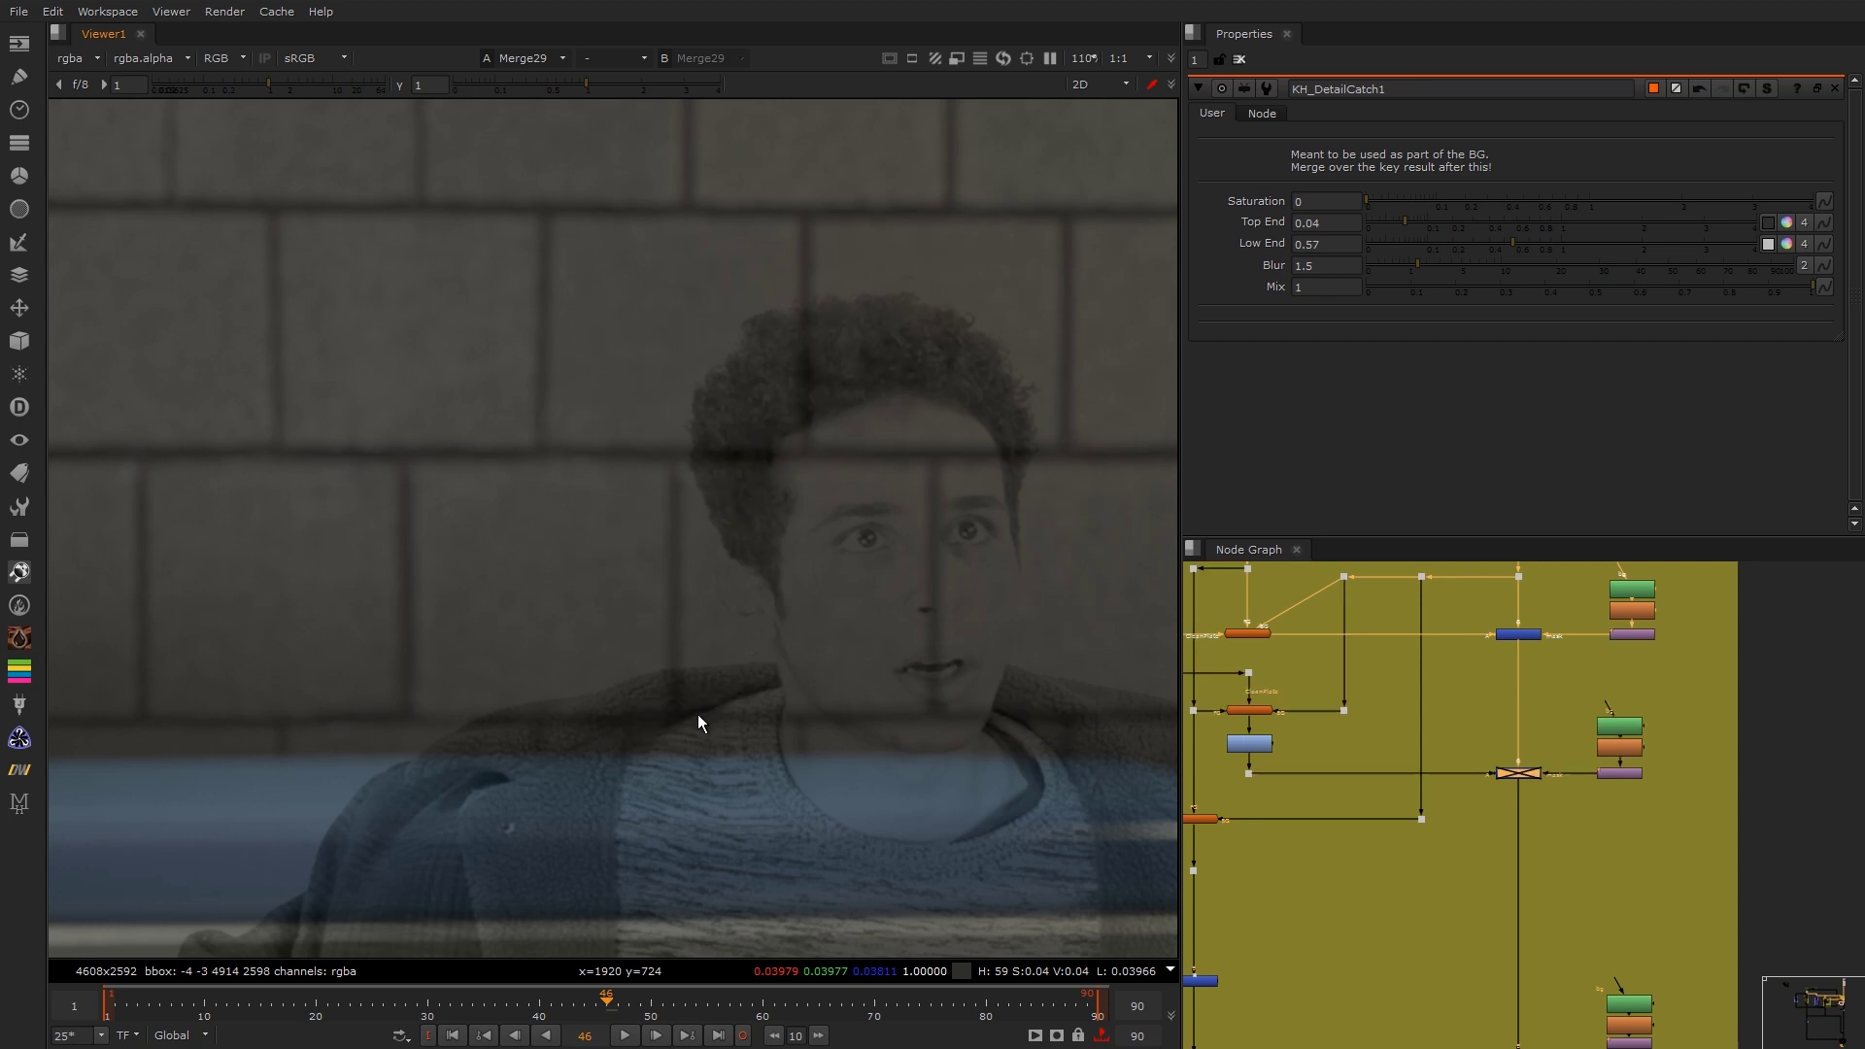
pyautogui.moveTo(765, 450); pyautogui.dragTo(685, 570)
pyautogui.press('f')
pyautogui.press('d')
# Step: View Merge23's output at the end of the detail section, above the GRAIN backdrop
pyautogui.moveTo(1501, 814); pyautogui.dragTo(1431, 680, button='middle')
pyautogui.moveTo(1431, 680); pyautogui.dragTo(1293, 799)
pyautogui.press('1')
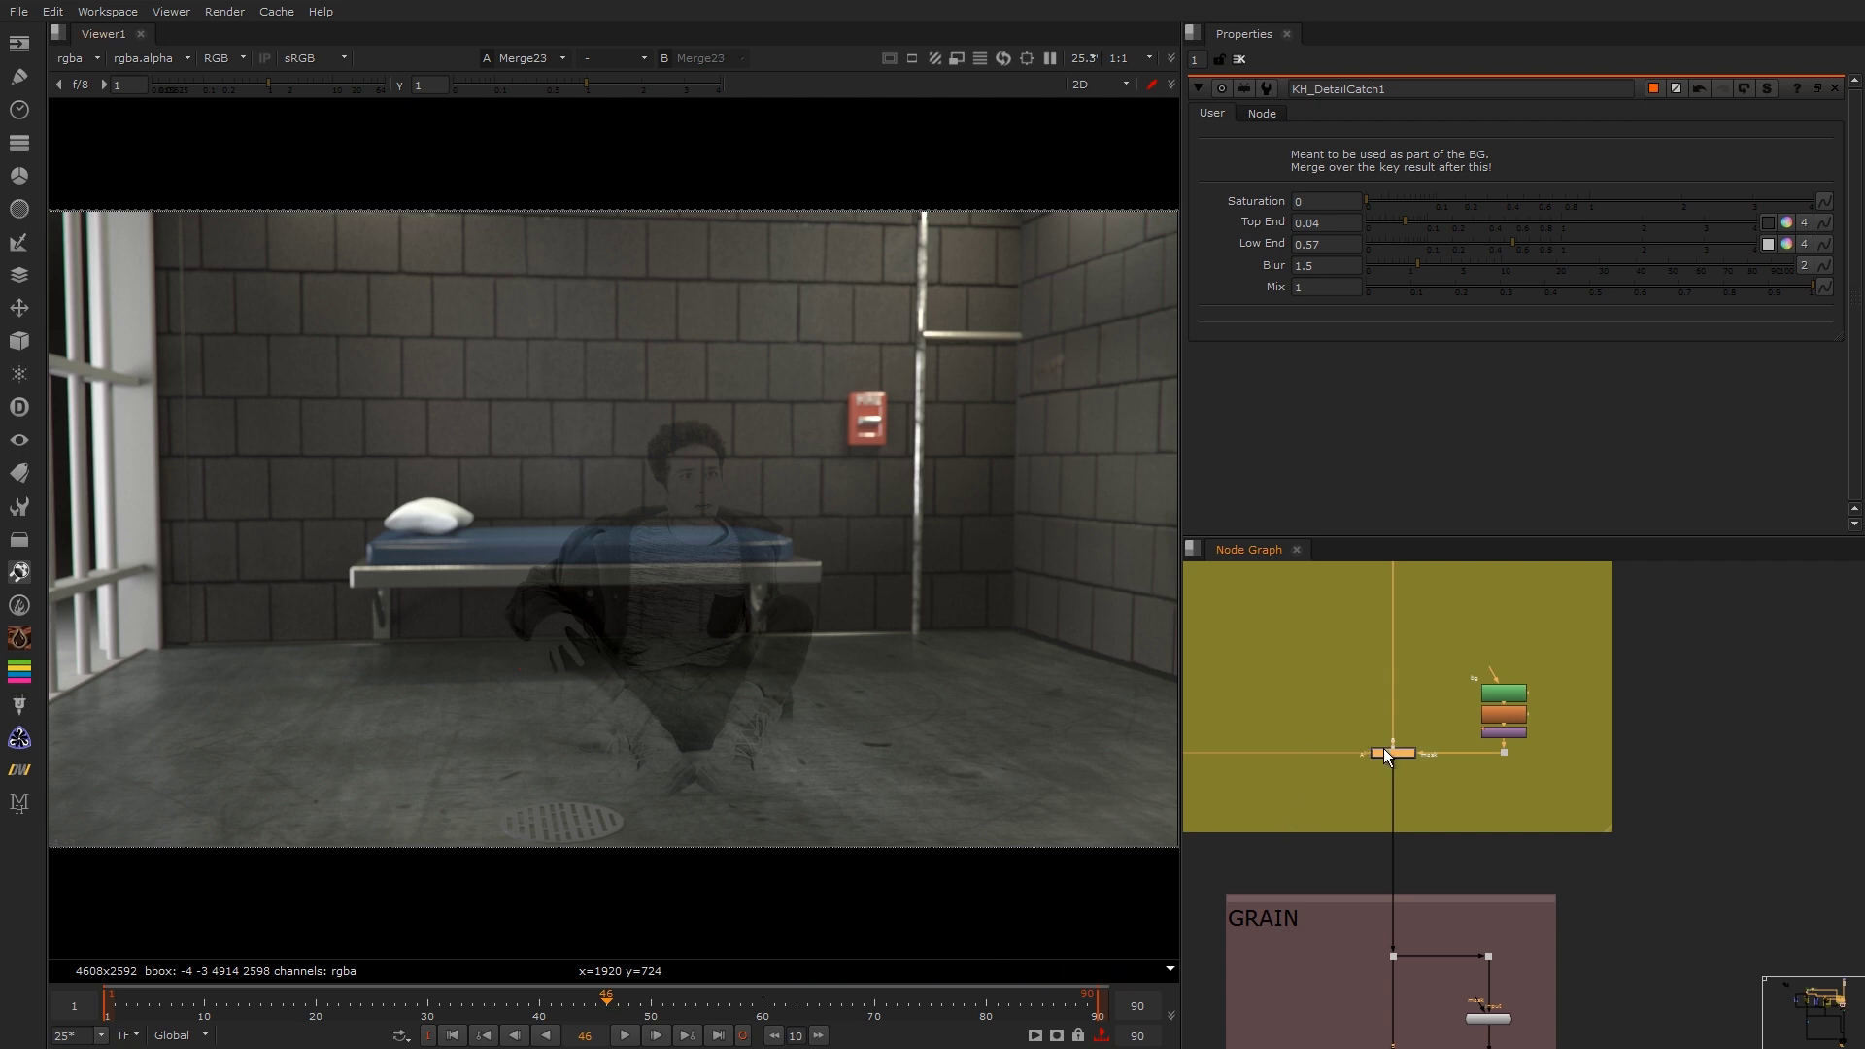
pyautogui.click(1432, 720)
pyautogui.moveTo(1454, 697); pyautogui.dragTo(1290, 782)
# Step: Trace the branch feeding Merge23 back to the lower detail-catch node and return to the merge
pyautogui.moveTo(1225, 733); pyautogui.dragTo(1644, 777, button='middle')
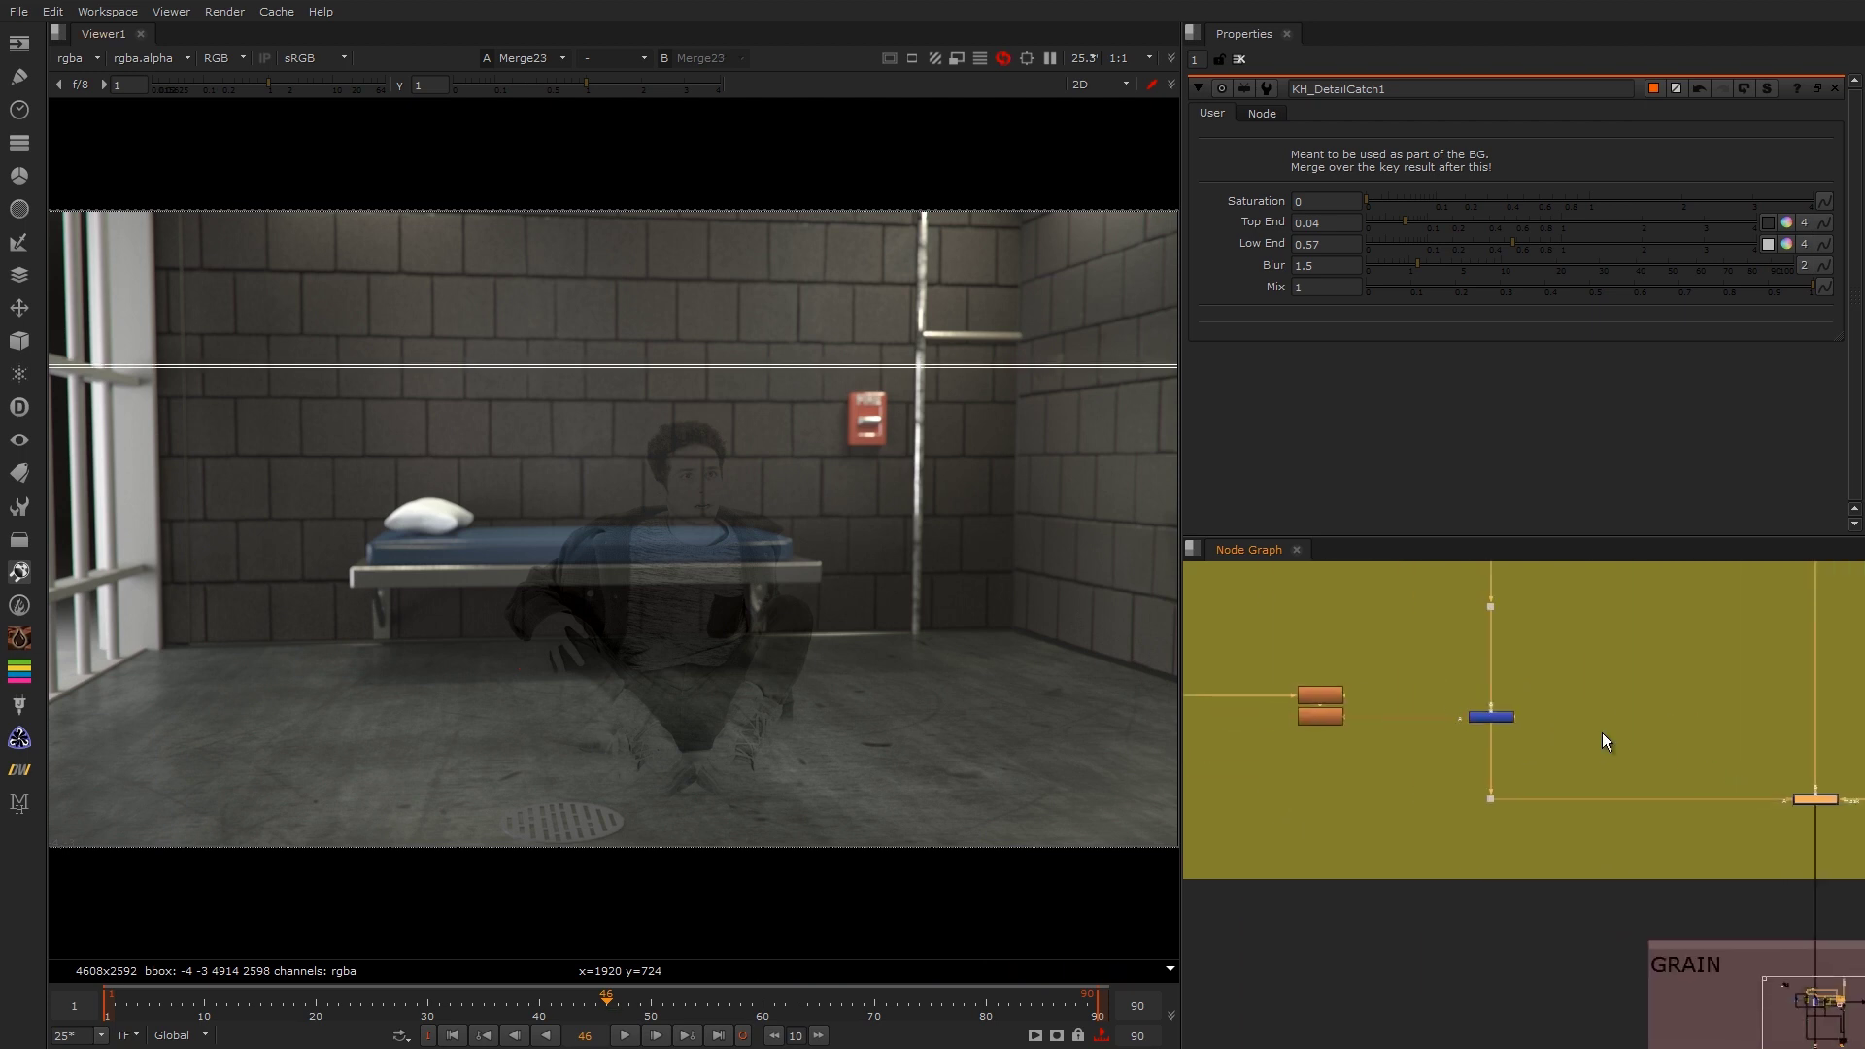
pyautogui.moveTo(1451, 730); pyautogui.dragTo(1431, 812, button='middle')
pyautogui.moveTo(1472, 623); pyautogui.dragTo(1461, 750, button='middle')
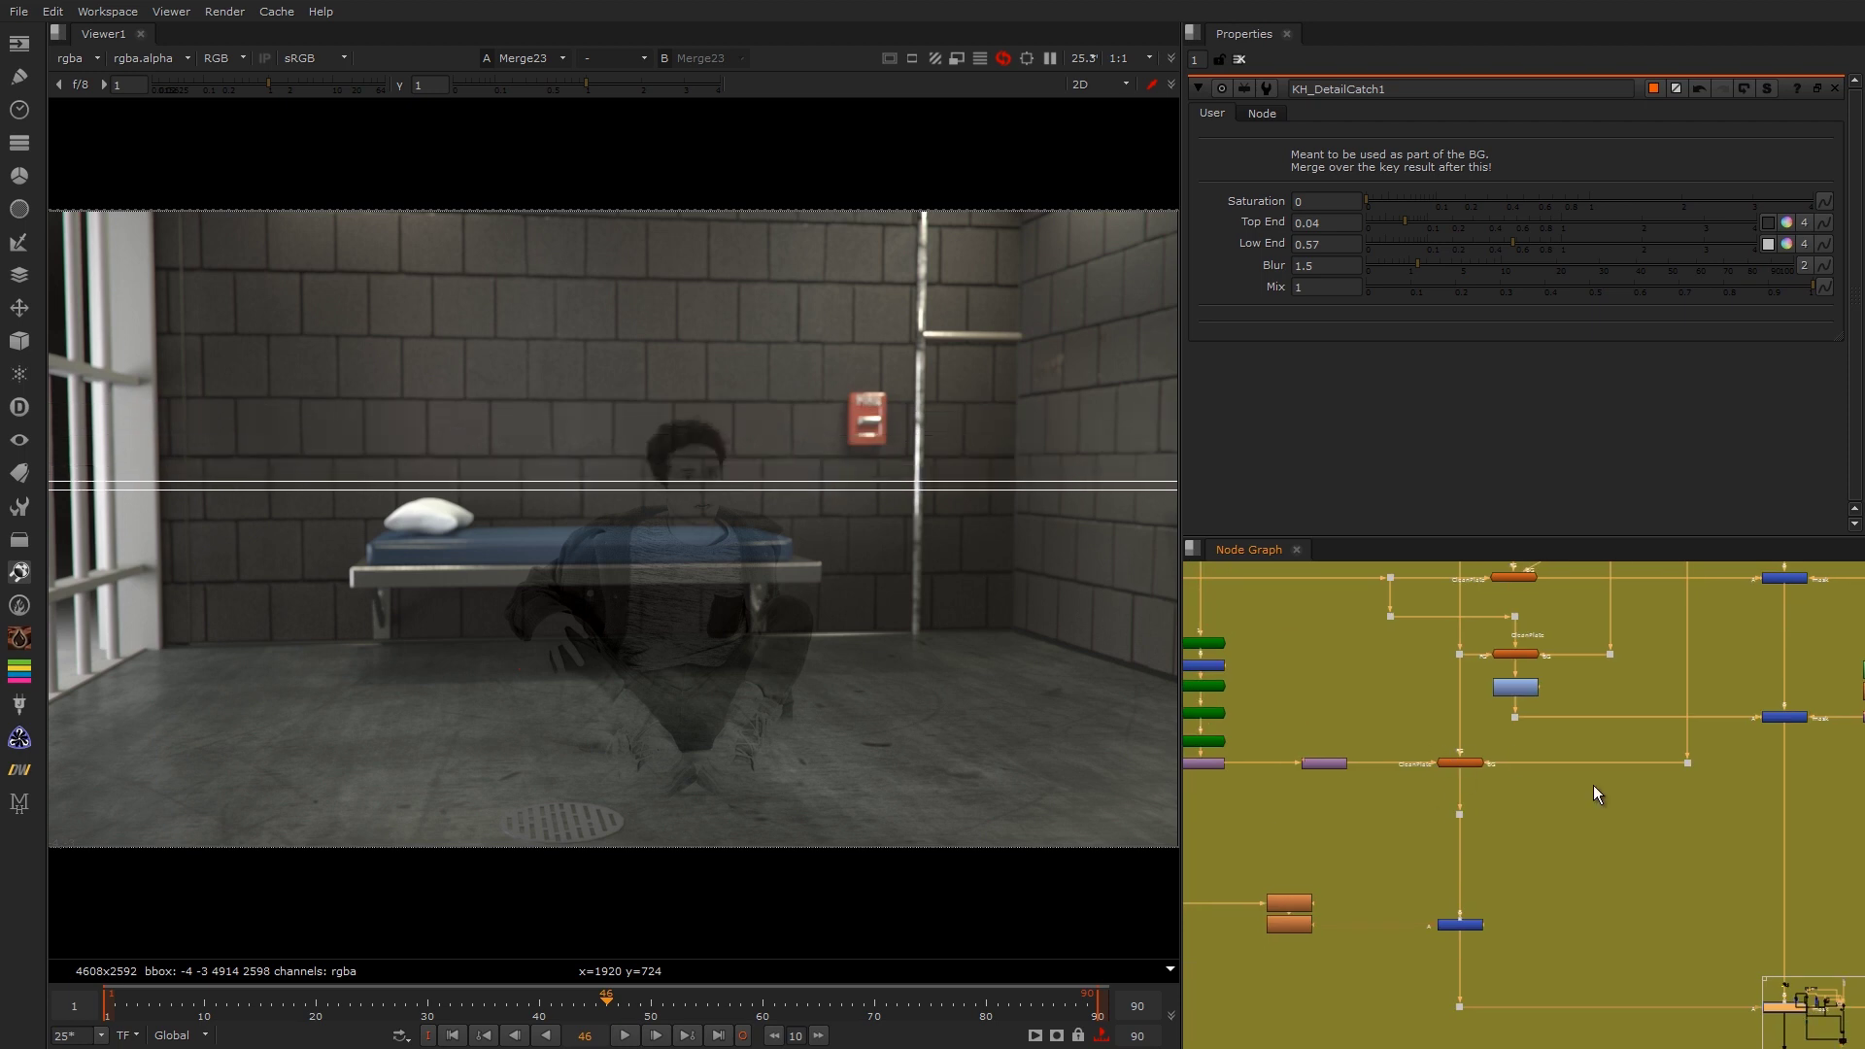
pyautogui.moveTo(1593, 785); pyautogui.dragTo(1401, 725, button='middle')
pyautogui.moveTo(1435, 667); pyautogui.dragTo(1280, 774)
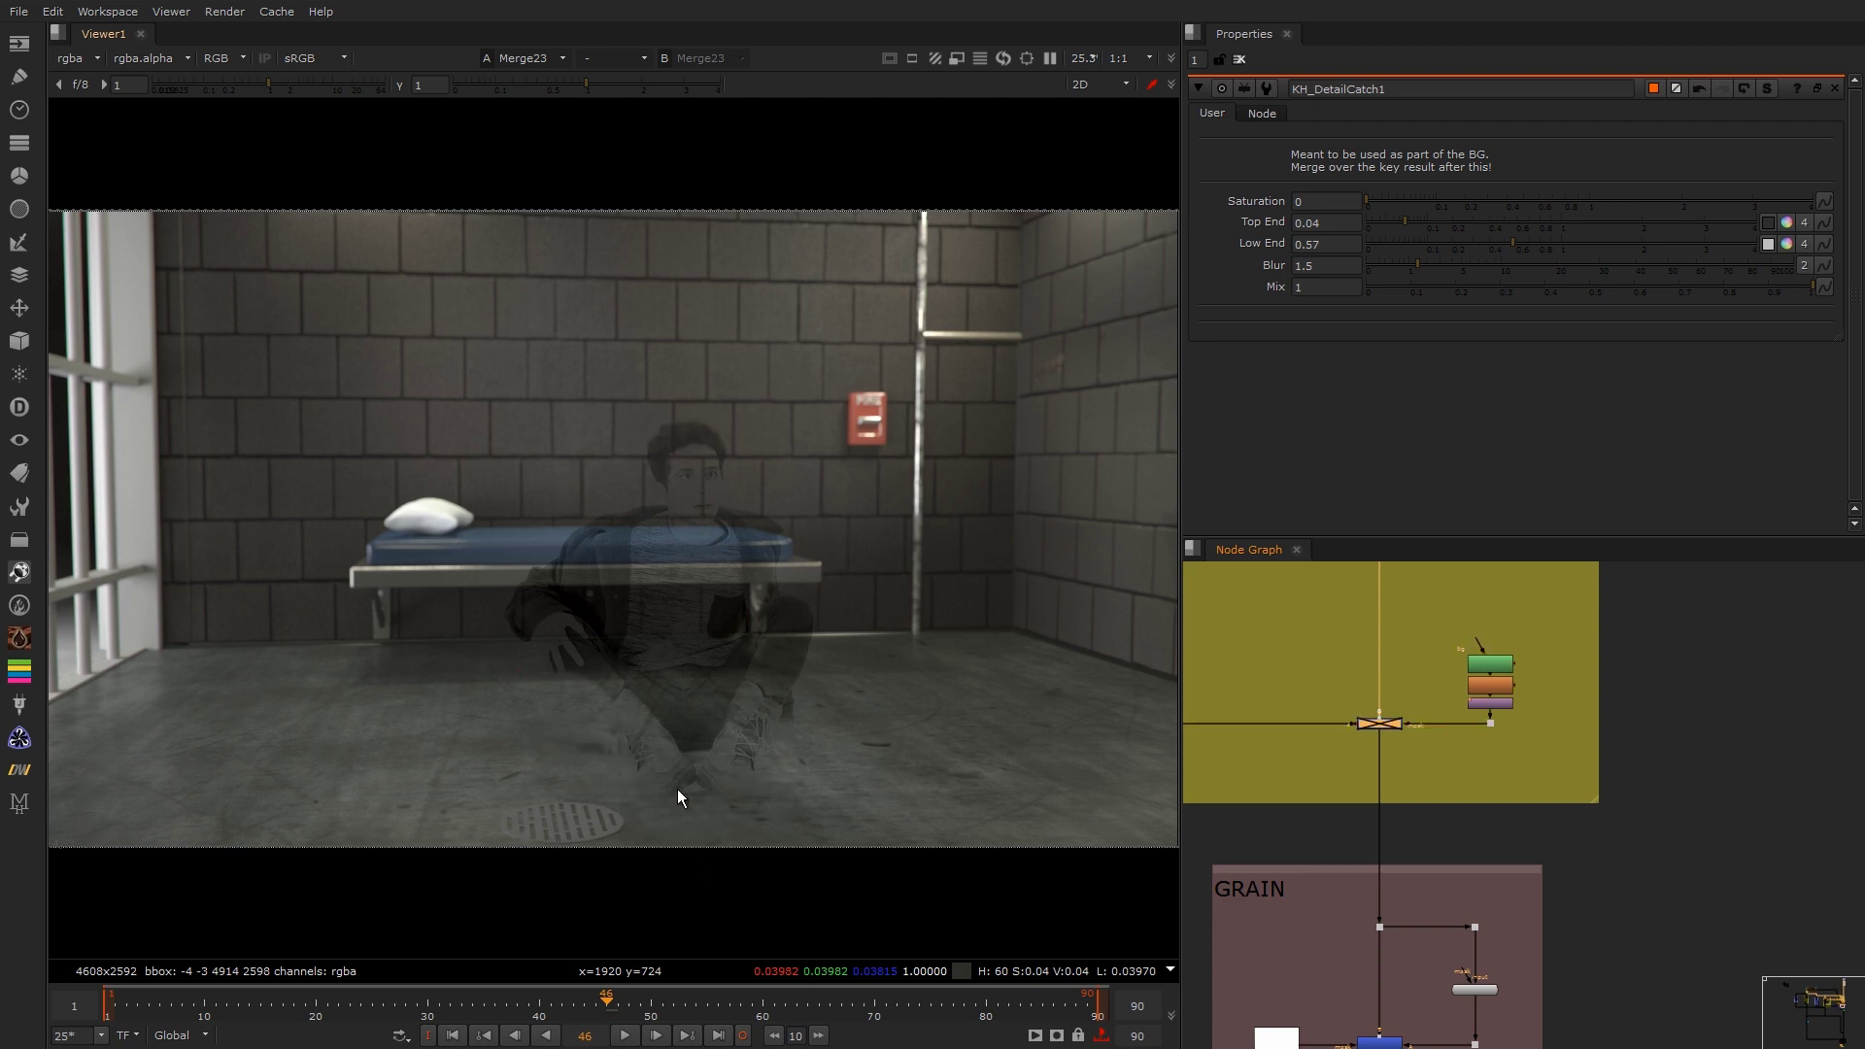
# Step: Toggle Merge23 off and on to compare the fine hair detail around the actor's head
pyautogui.scroll(6, 731, 400)
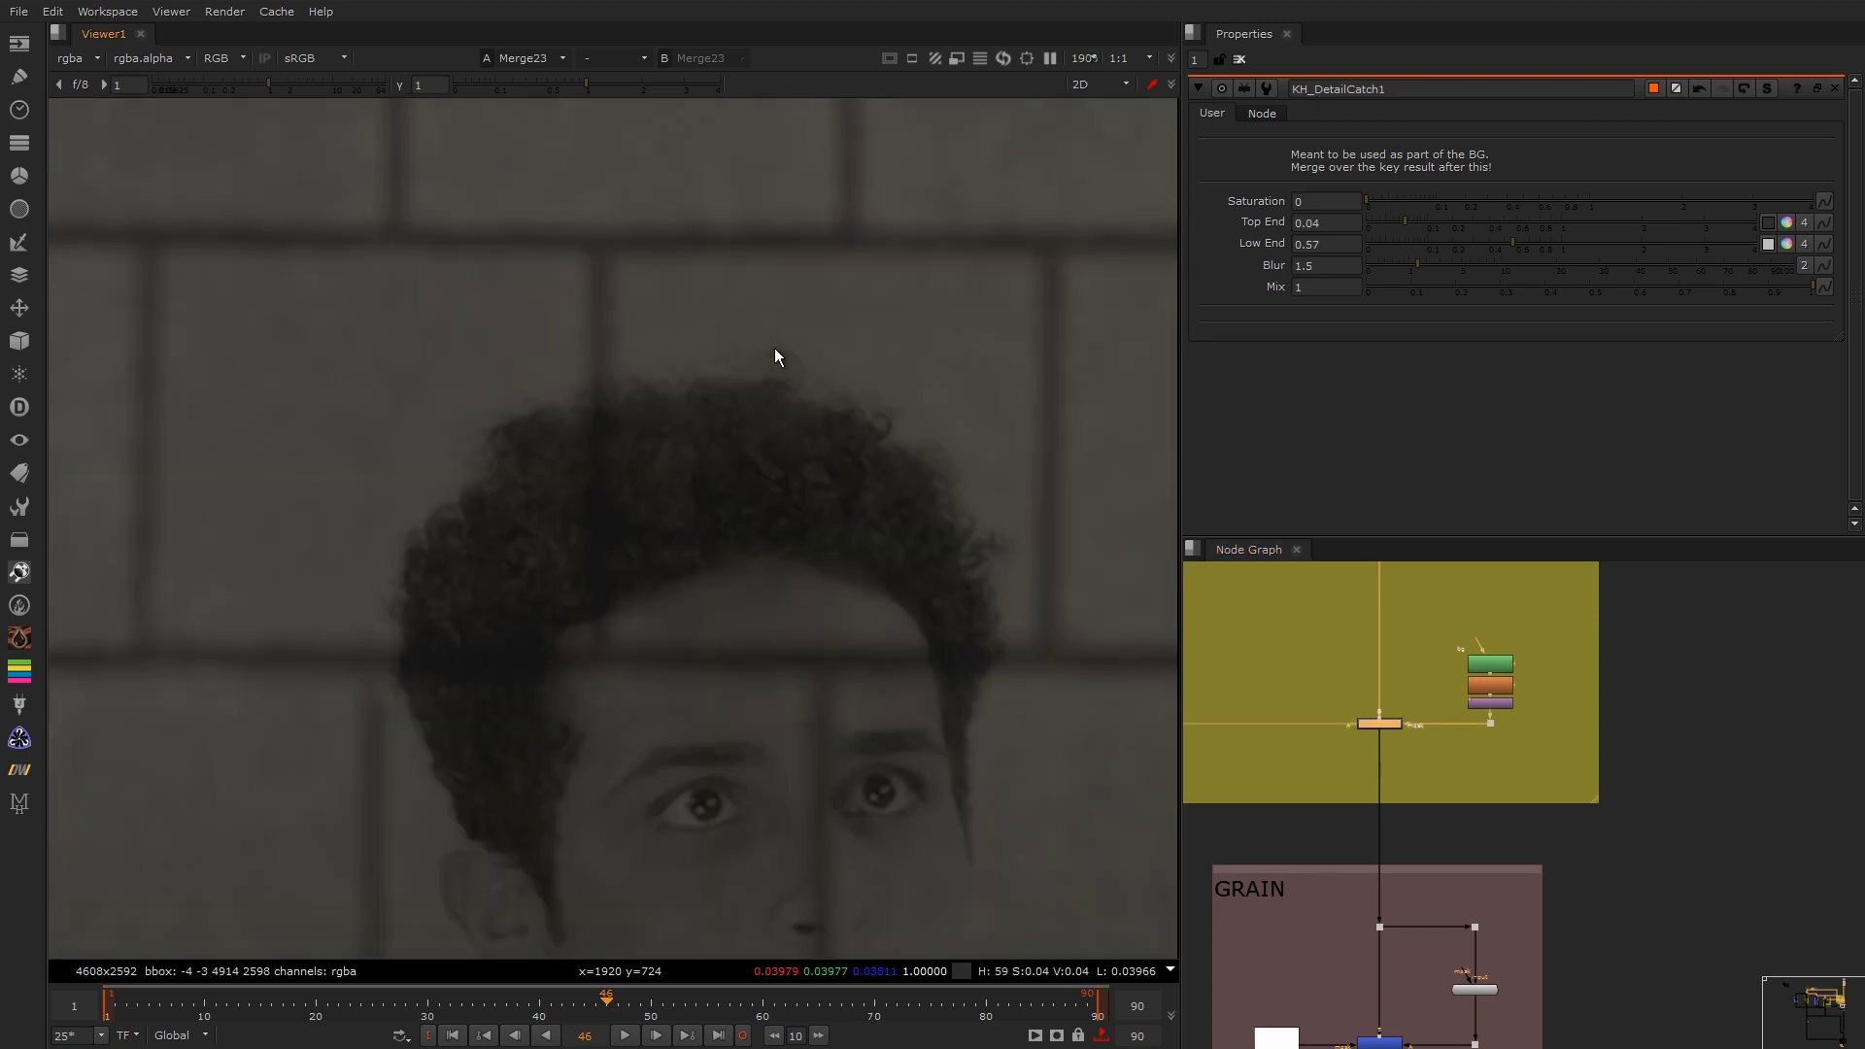
pyautogui.press('d')
pyautogui.press('d')
pyautogui.press('d')
pyautogui.press('d')
pyautogui.press('d')
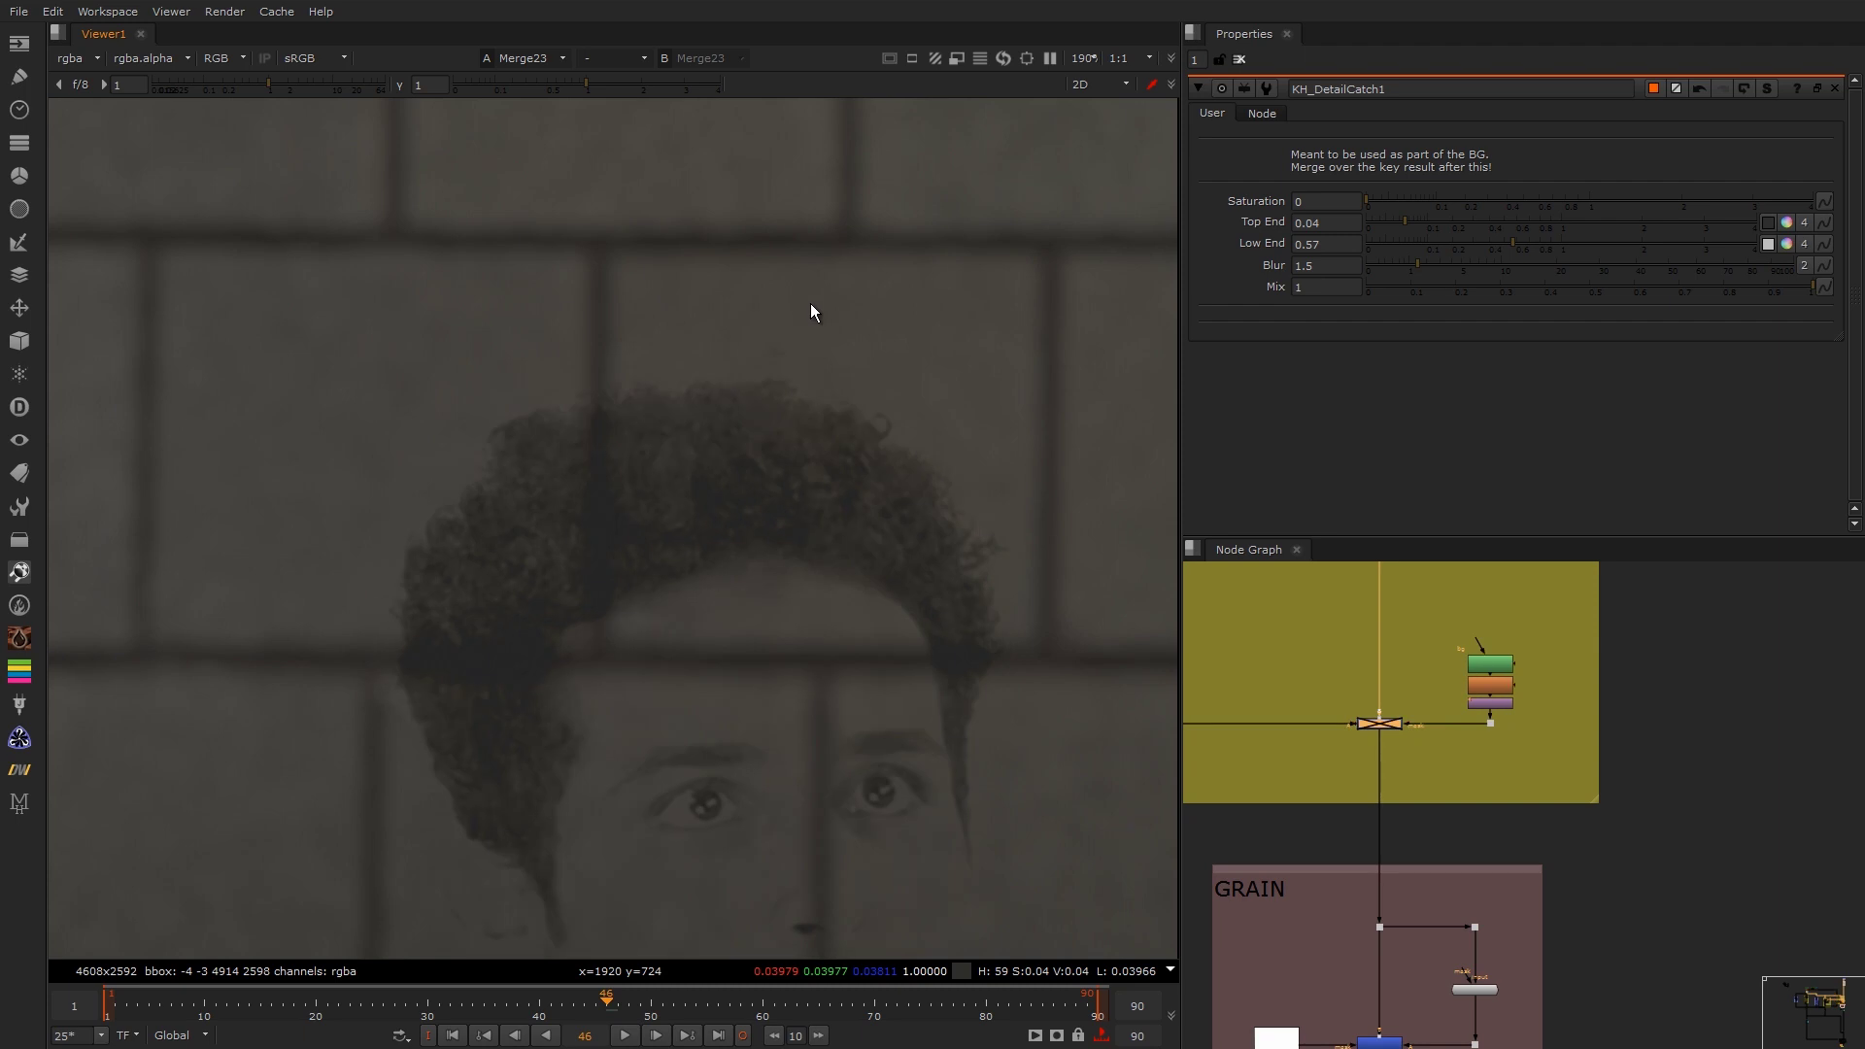
pyautogui.press('d')
pyautogui.press('d')
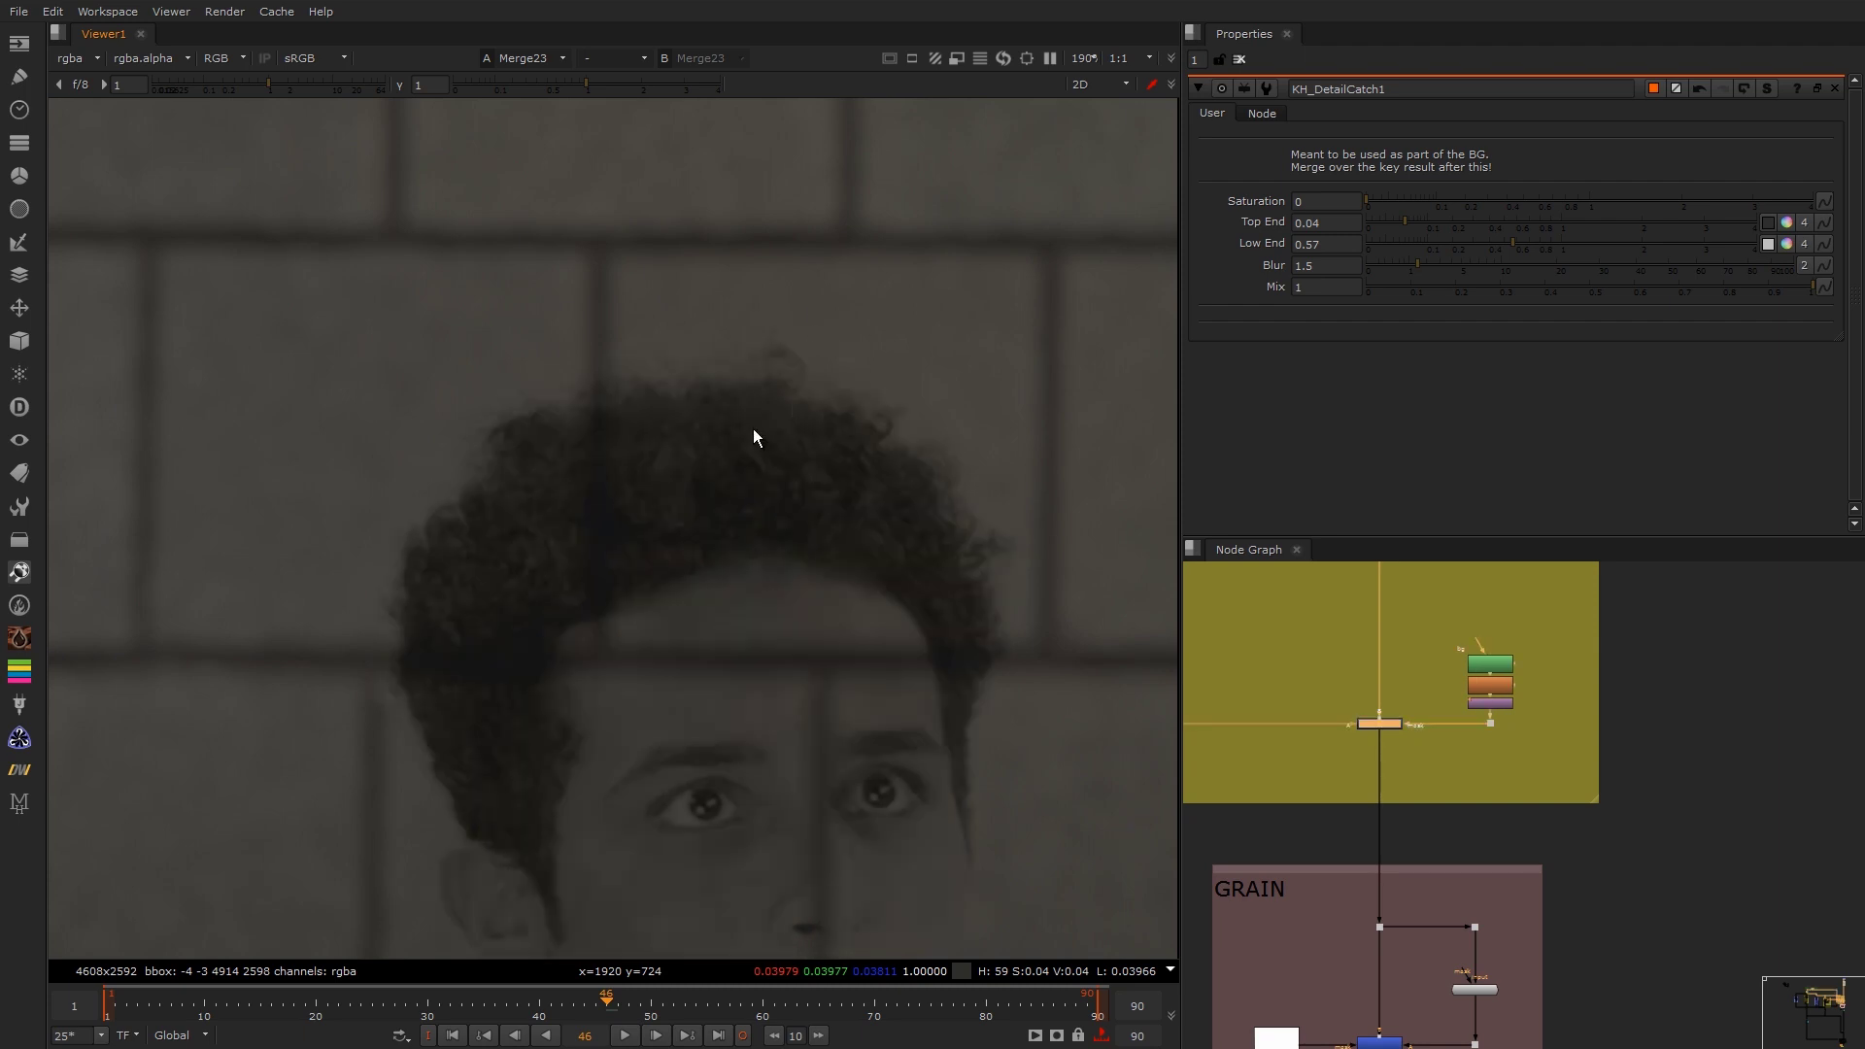
pyautogui.press('d')
pyautogui.press('d')
pyautogui.keyDown('ctrl'); pyautogui.moveTo(546, 674); pyautogui.dragTo(694, 612); pyautogui.keyUp('ctrl')
# Step: View Keymix5's output in the GRAIN backdrop to check the grain on the composite
pyautogui.moveTo(1418, 752); pyautogui.dragTo(1434, 592, button='middle')
pyautogui.moveTo(1404, 783); pyautogui.dragTo(1406, 664, button='middle')
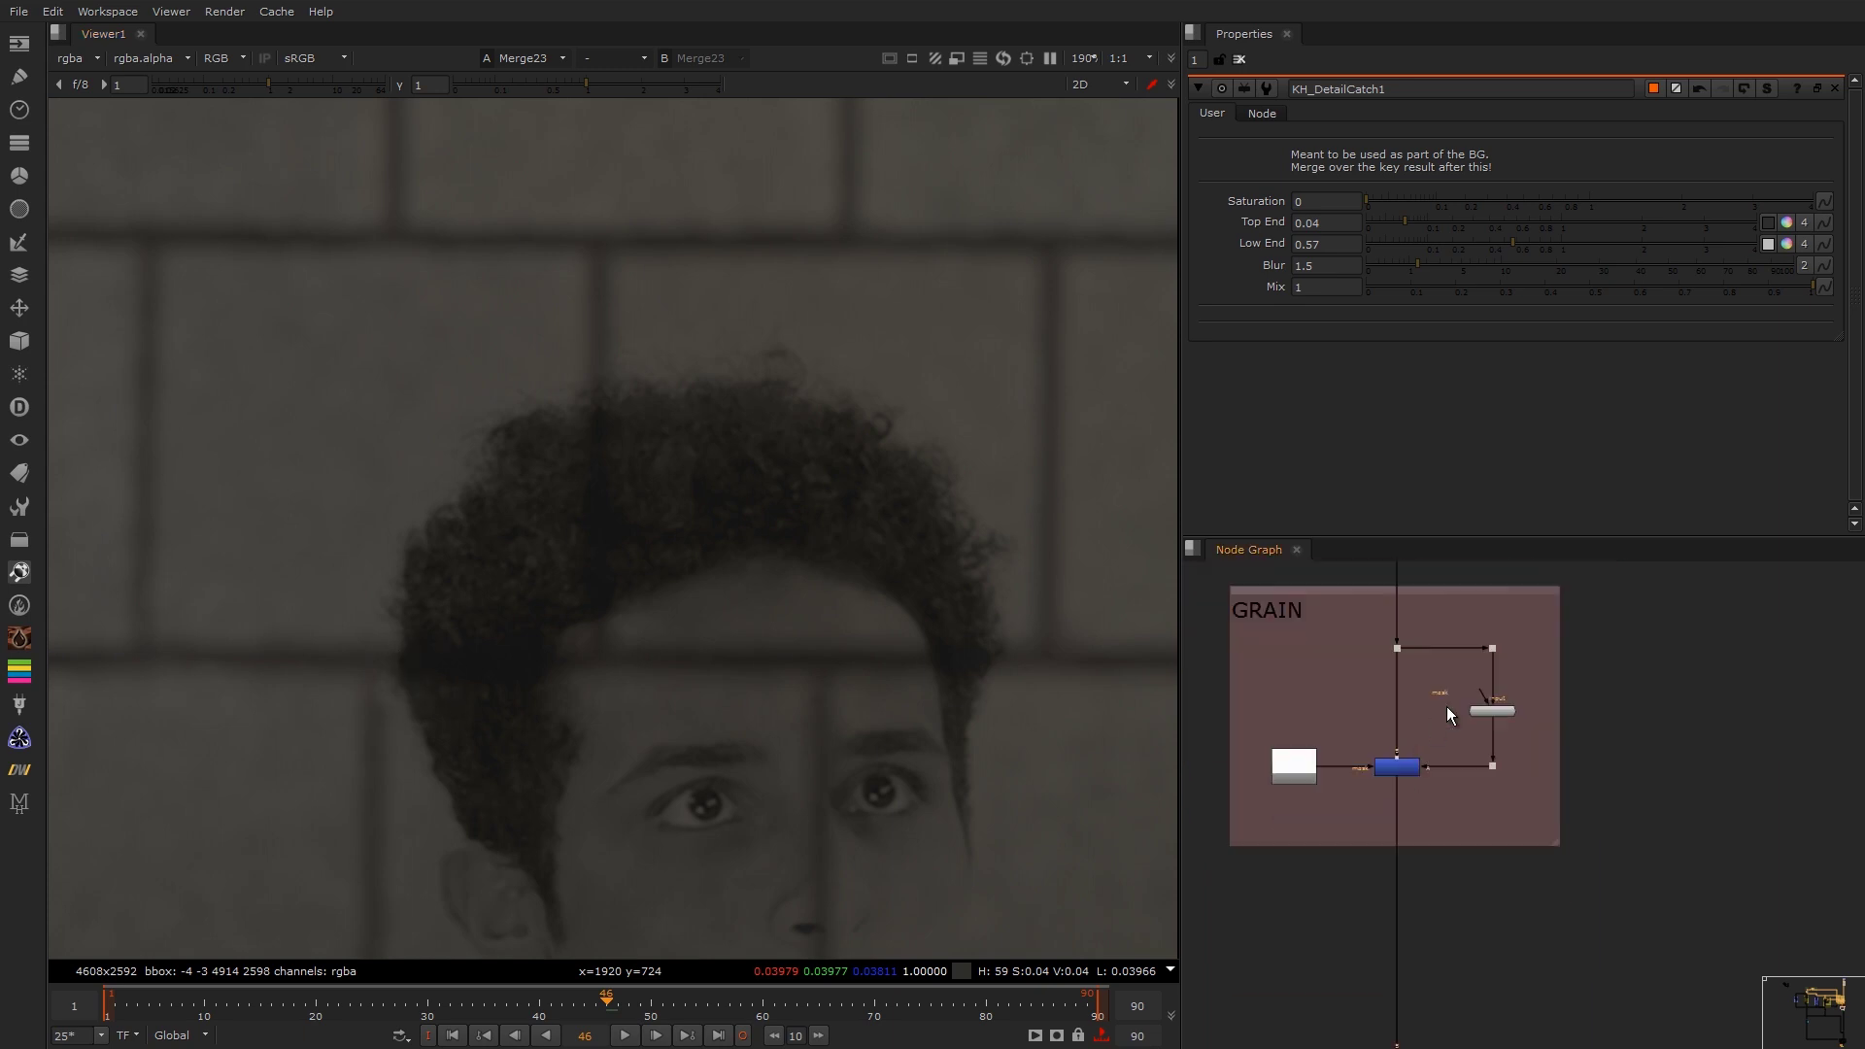
pyautogui.click(1399, 767)
pyautogui.press('1')
pyautogui.click(1379, 818)
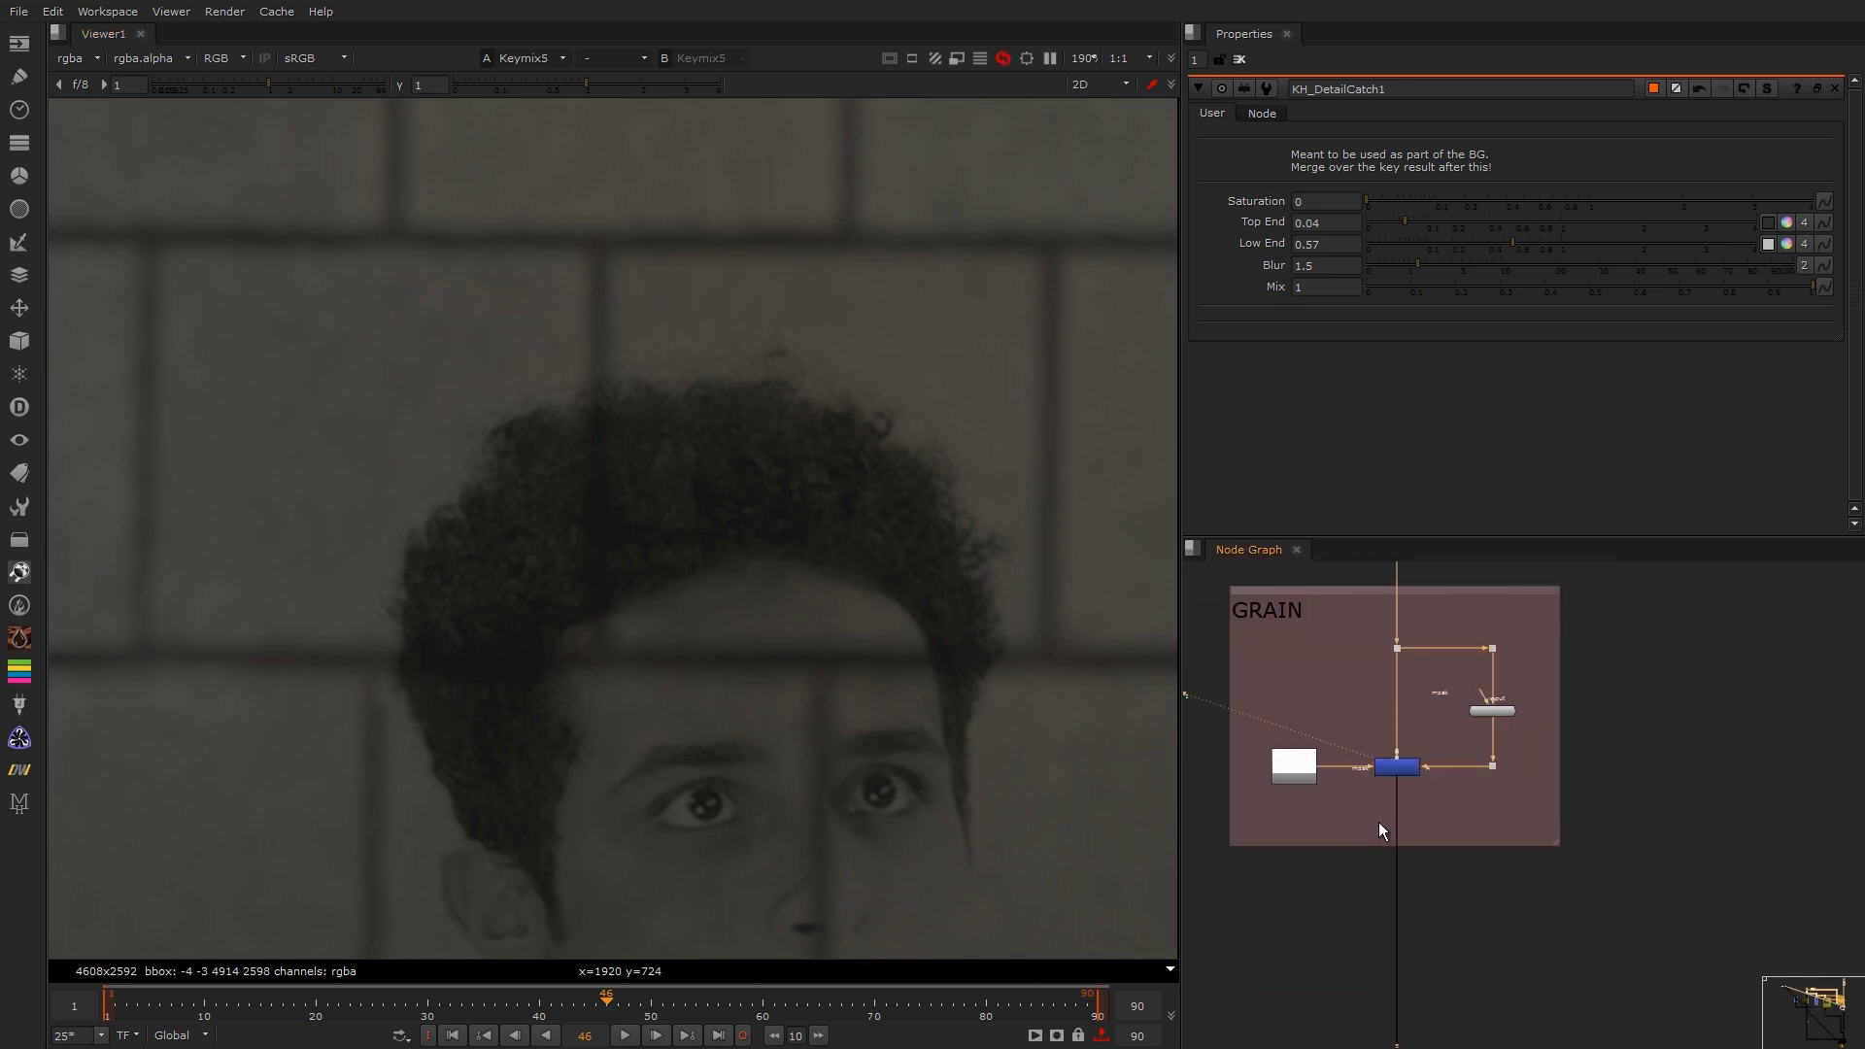
pyautogui.click(1401, 767)
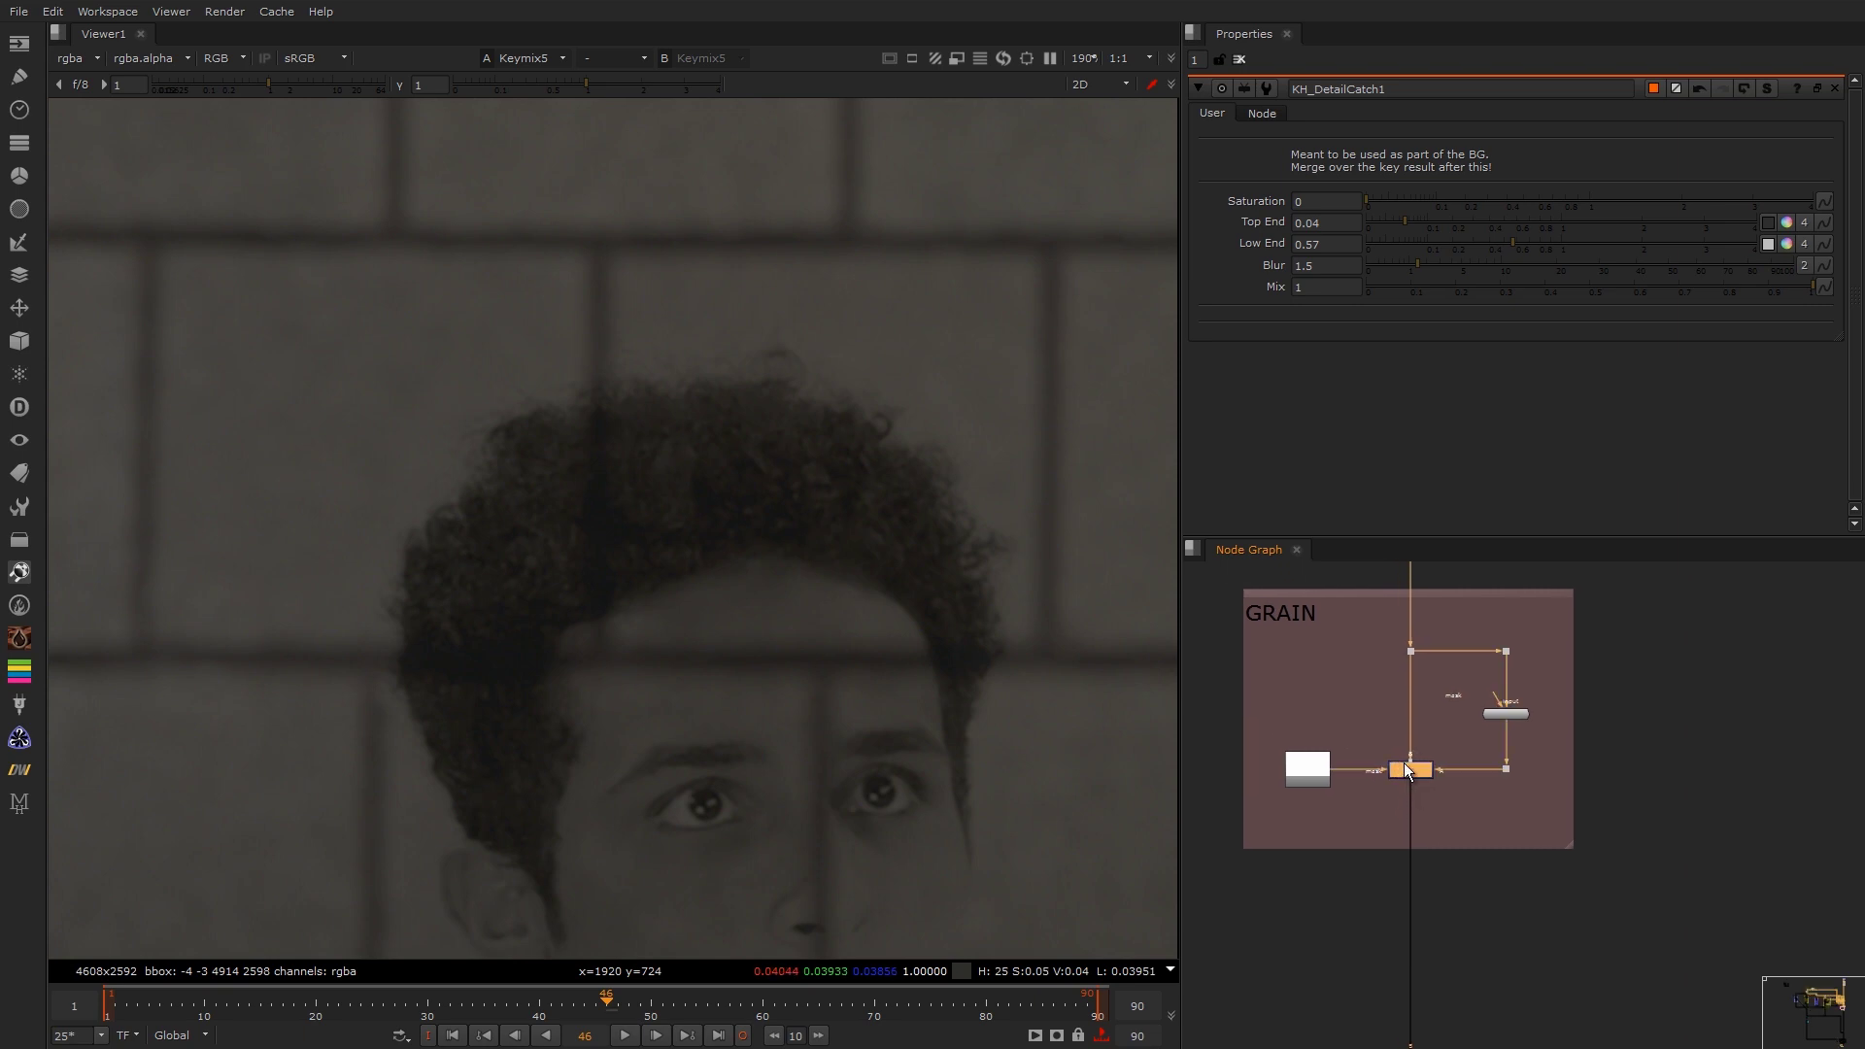
# Step: View Merge31's output at the end of the green backdrop below GRAIN
pyautogui.scroll(-6, 1438, 724)
pyautogui.moveTo(1418, 725); pyautogui.dragTo(1477, 631, button='middle')
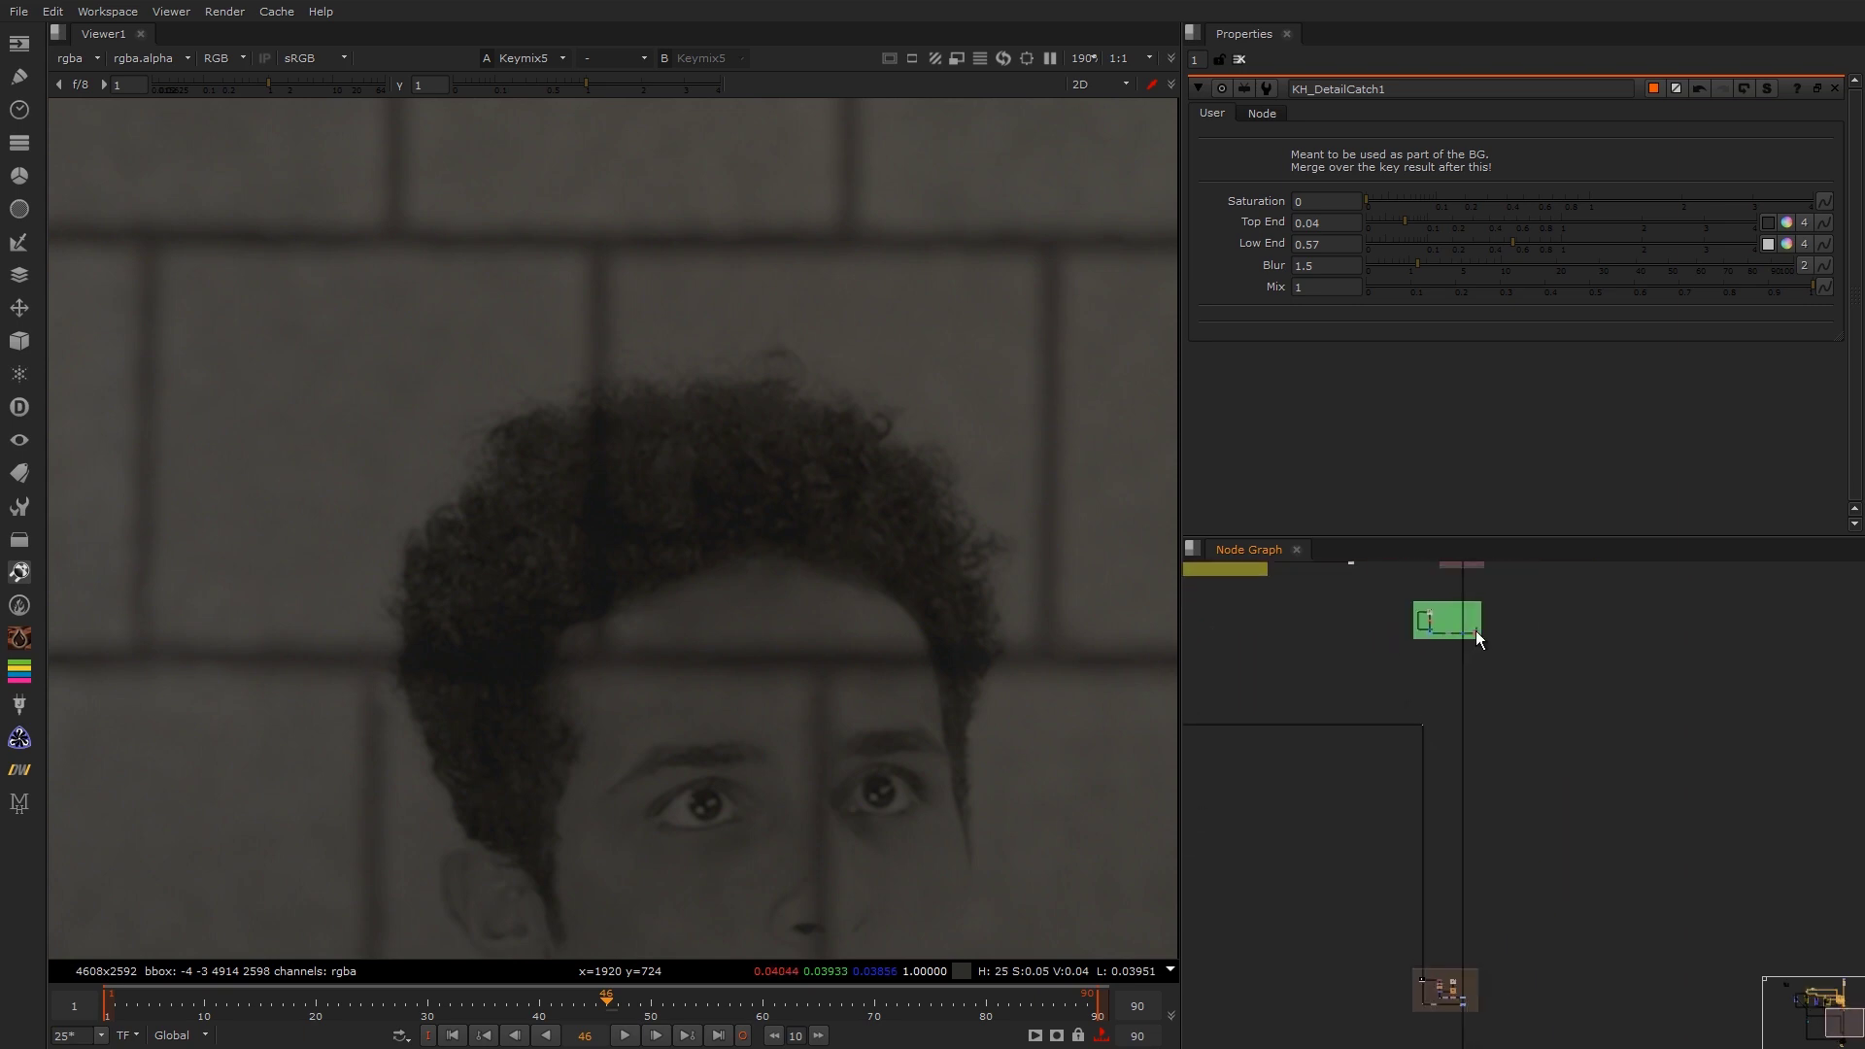
pyautogui.scroll(5, 1476, 631)
pyautogui.moveTo(1500, 643); pyautogui.dragTo(1425, 730)
pyautogui.press('1')
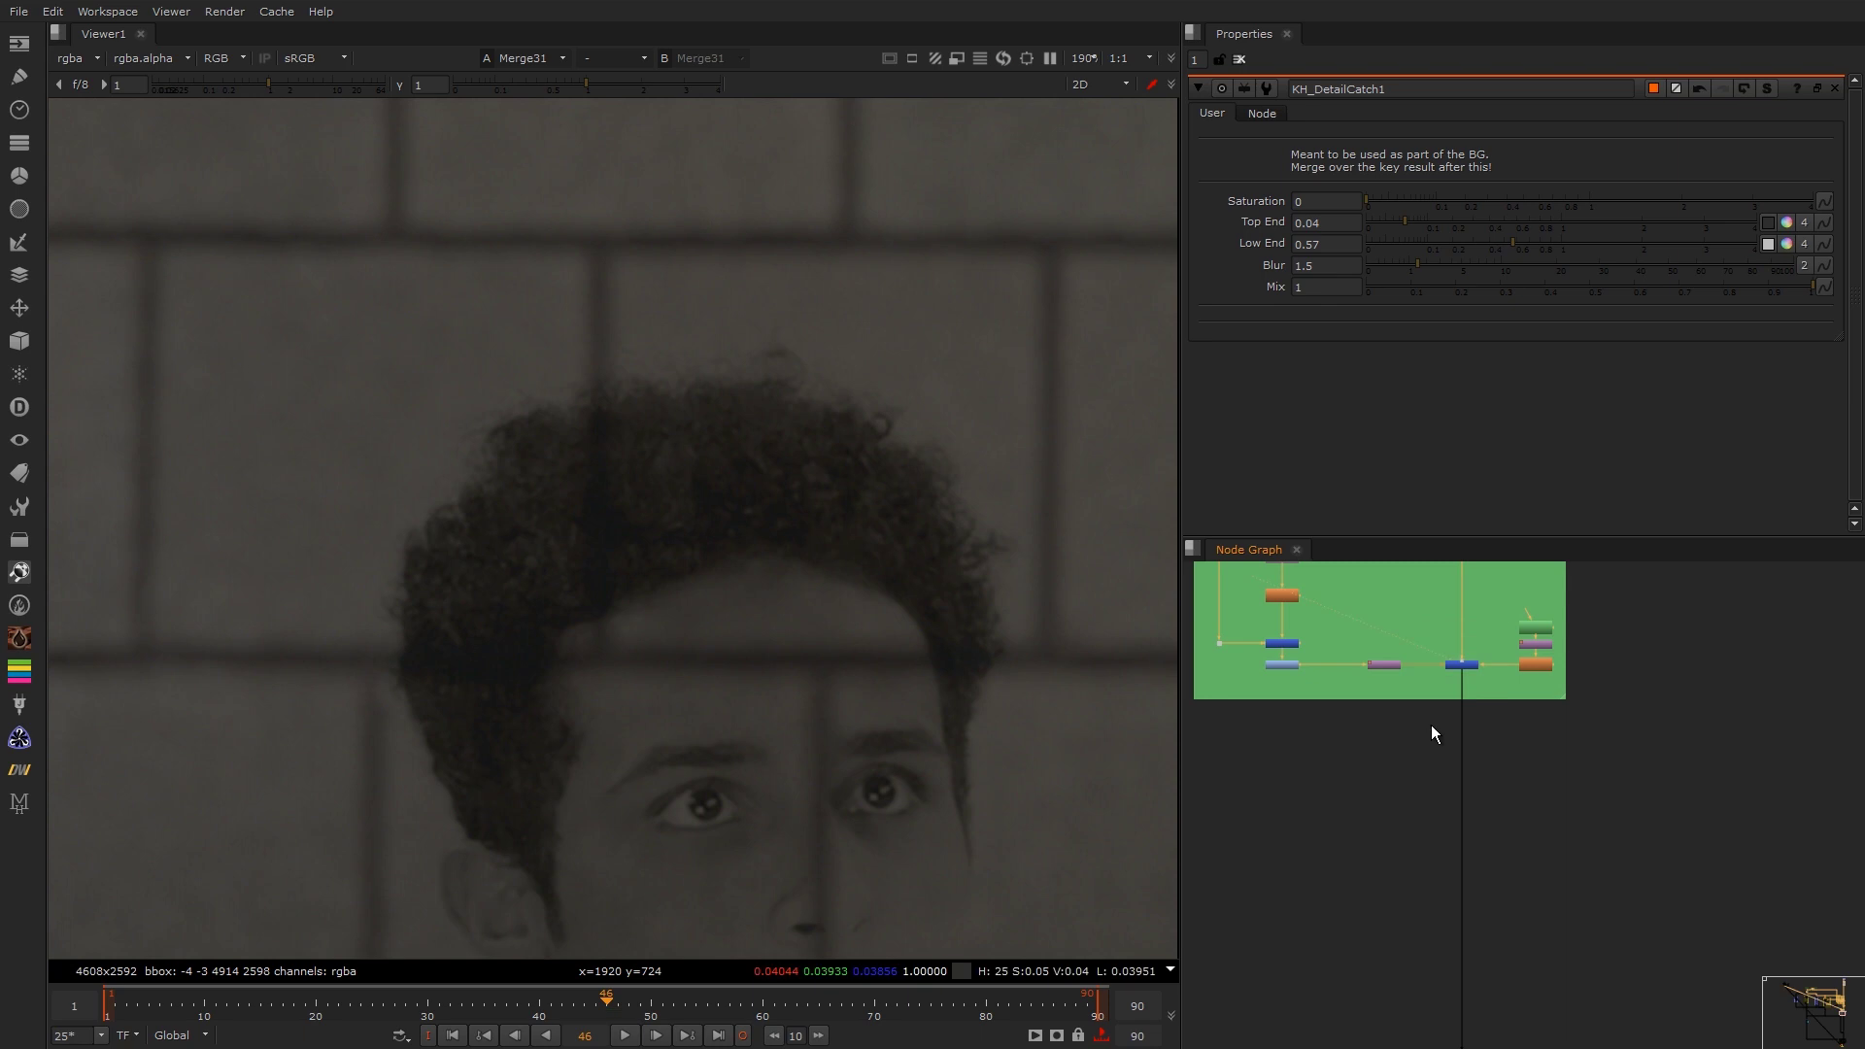
pyautogui.moveTo(1499, 638); pyautogui.dragTo(1424, 730)
# Step: View Clamp5's output at the end of the brown backdrop with the whole frame fitted
pyautogui.scroll(-6, 1426, 678)
pyautogui.moveTo(1424, 940); pyautogui.dragTo(1406, 723, button='middle')
pyautogui.scroll(6, 1406, 723)
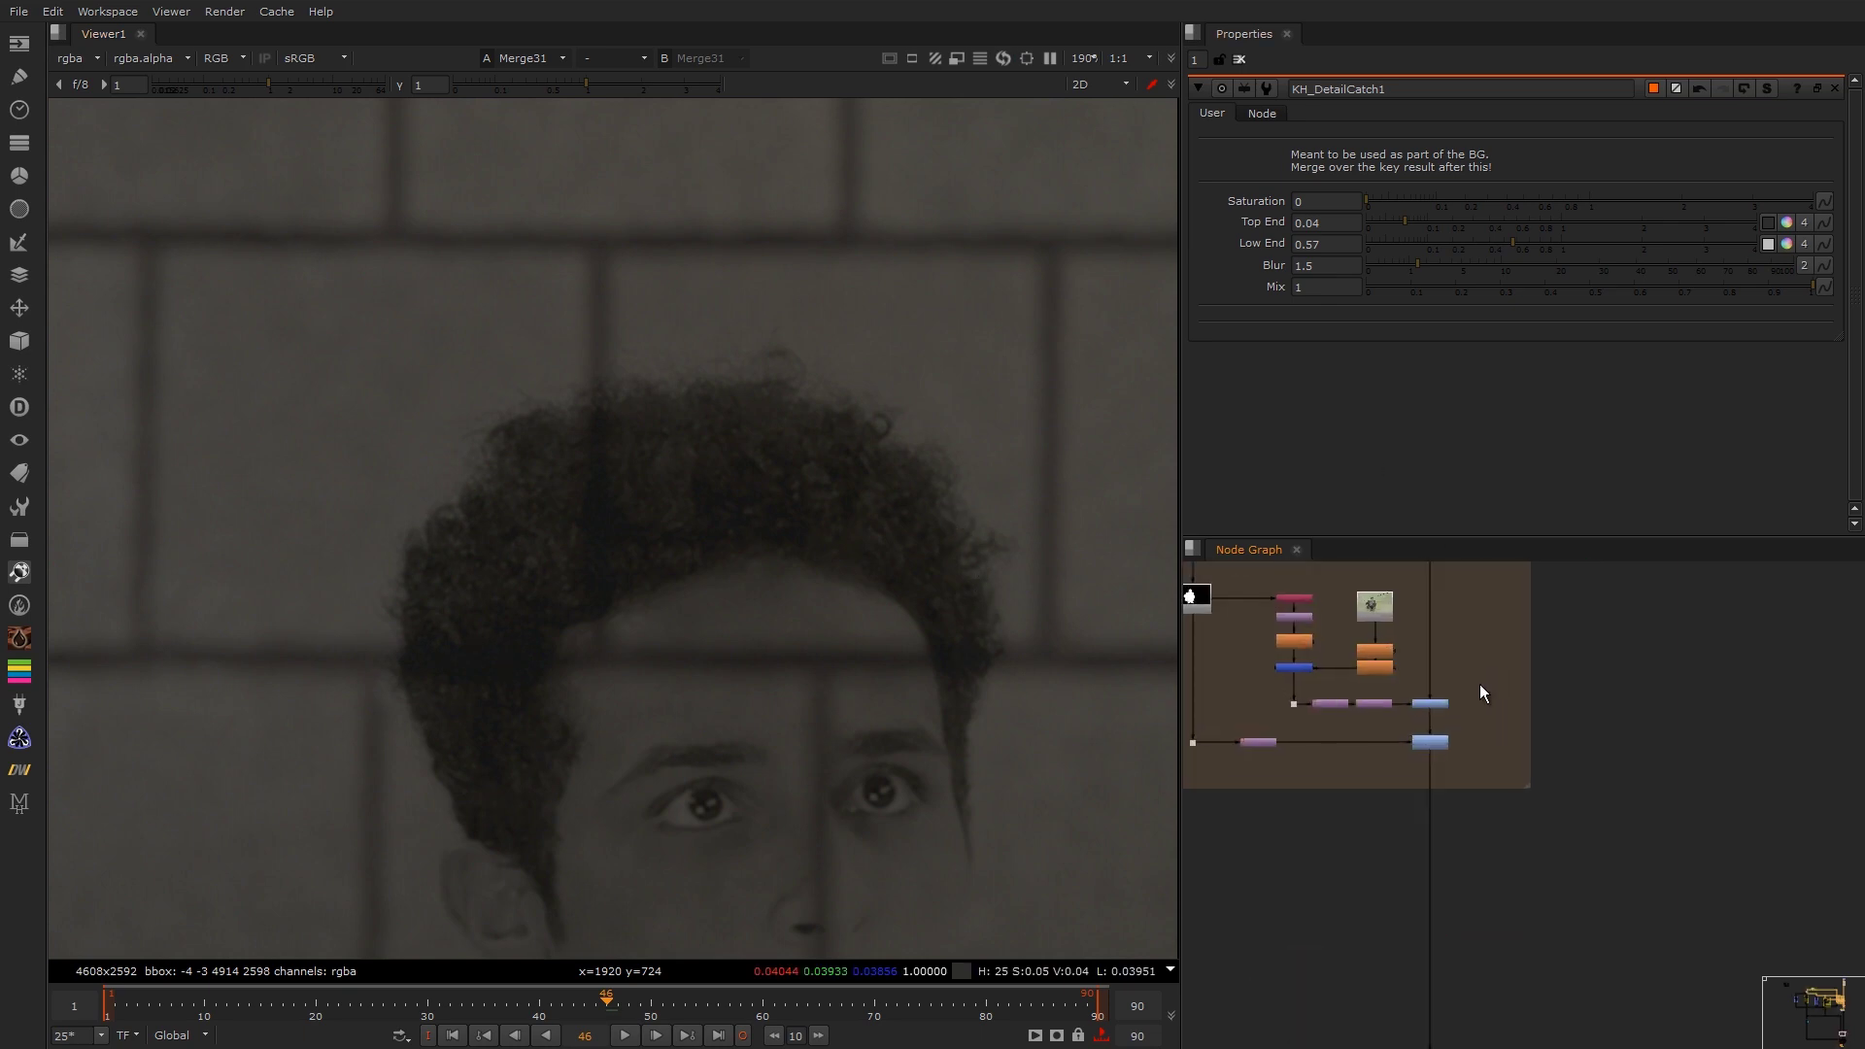
pyautogui.moveTo(1471, 716); pyautogui.dragTo(1401, 781)
pyautogui.press('1')
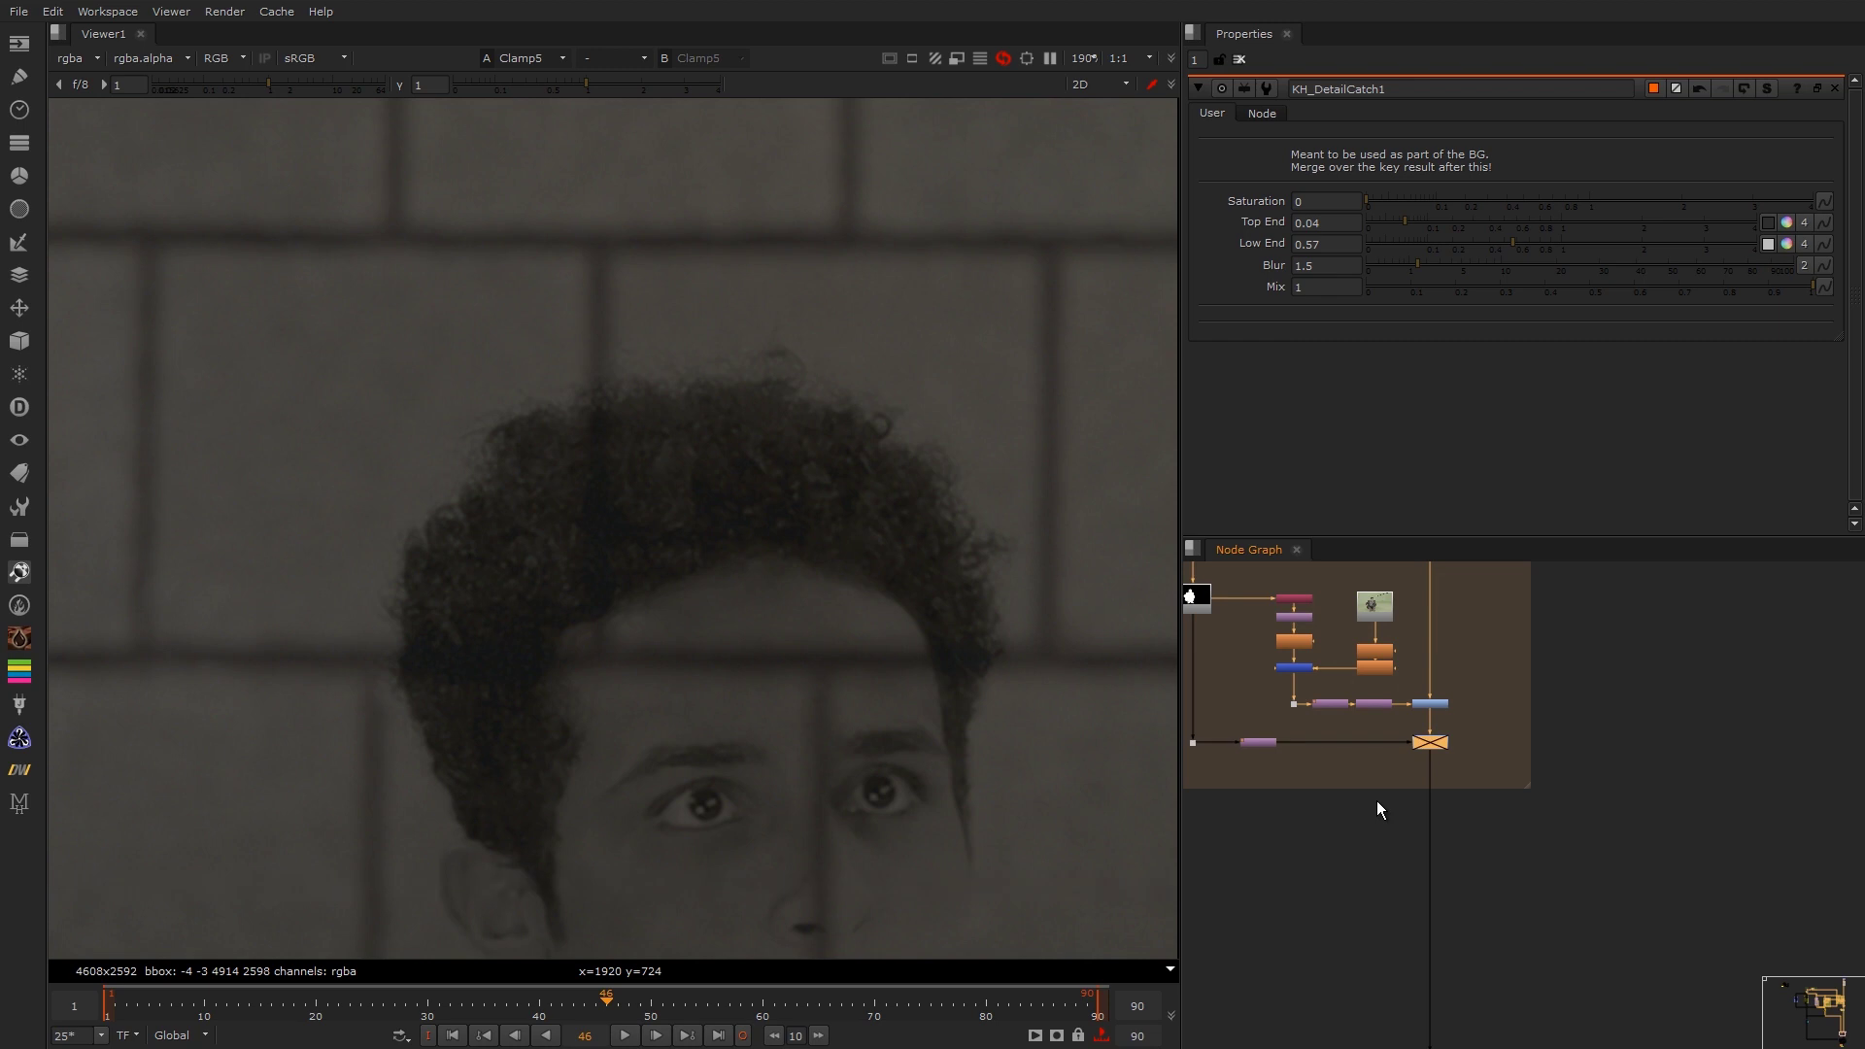
pyautogui.press('f')
# Step: View the final Write1 output at the end of the script and close the open node properties
pyautogui.moveTo(1391, 746); pyautogui.dragTo(1393, 629, button='middle')
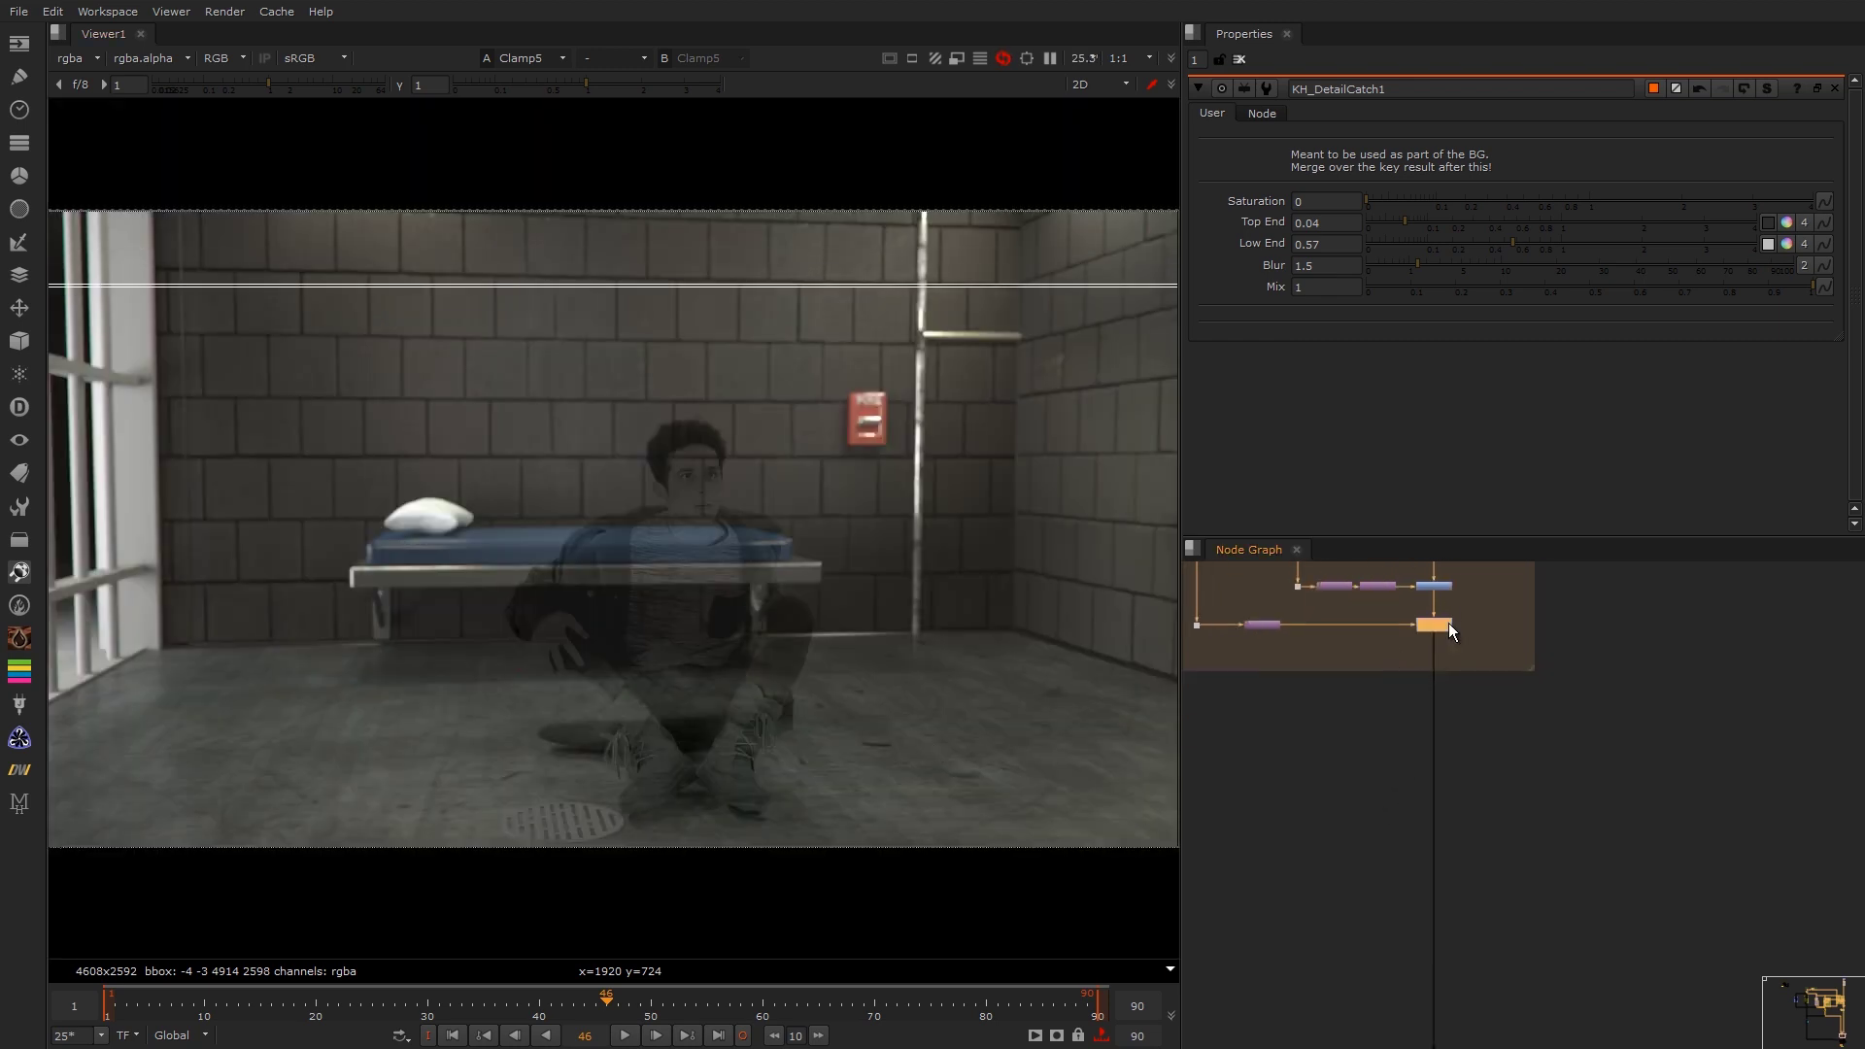
pyautogui.moveTo(1405, 835); pyautogui.dragTo(1384, 636, button='middle')
pyautogui.moveTo(1373, 876); pyautogui.dragTo(1409, 679, button='middle')
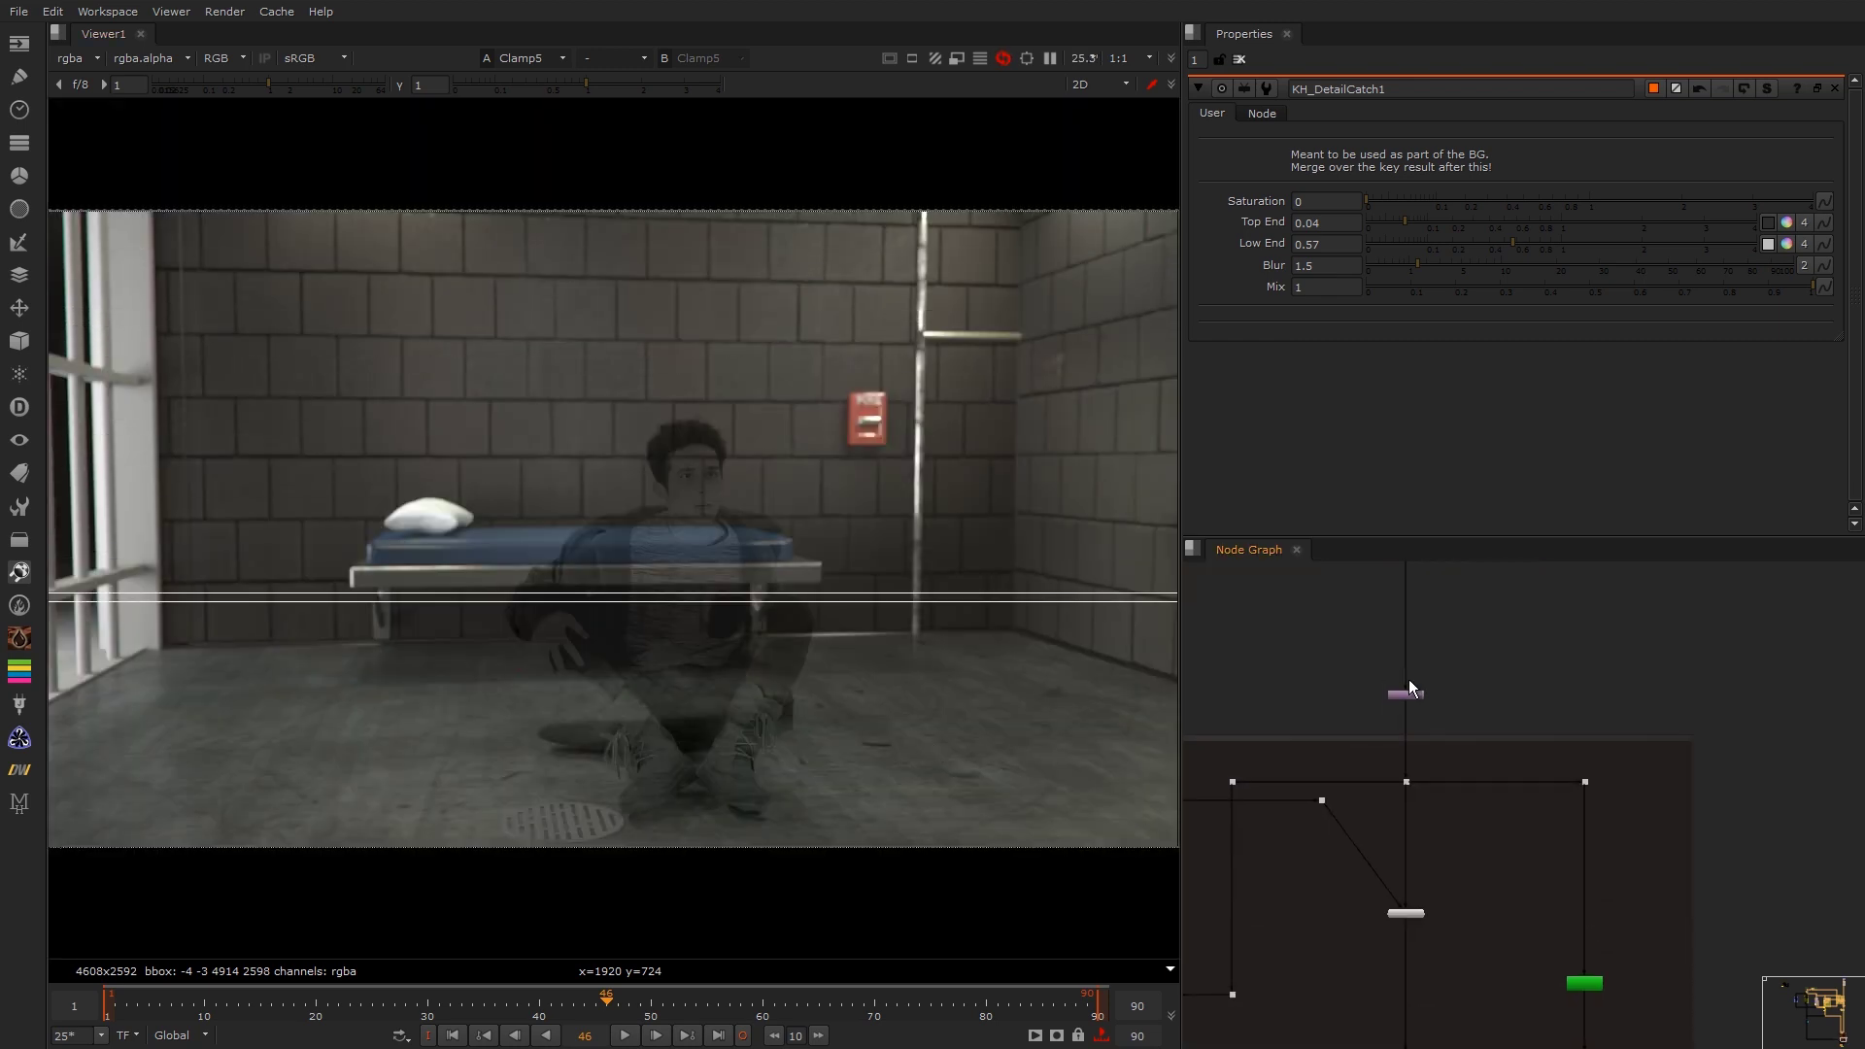
pyautogui.scroll(-3, 1377, 656)
pyautogui.scroll(5, 1420, 806)
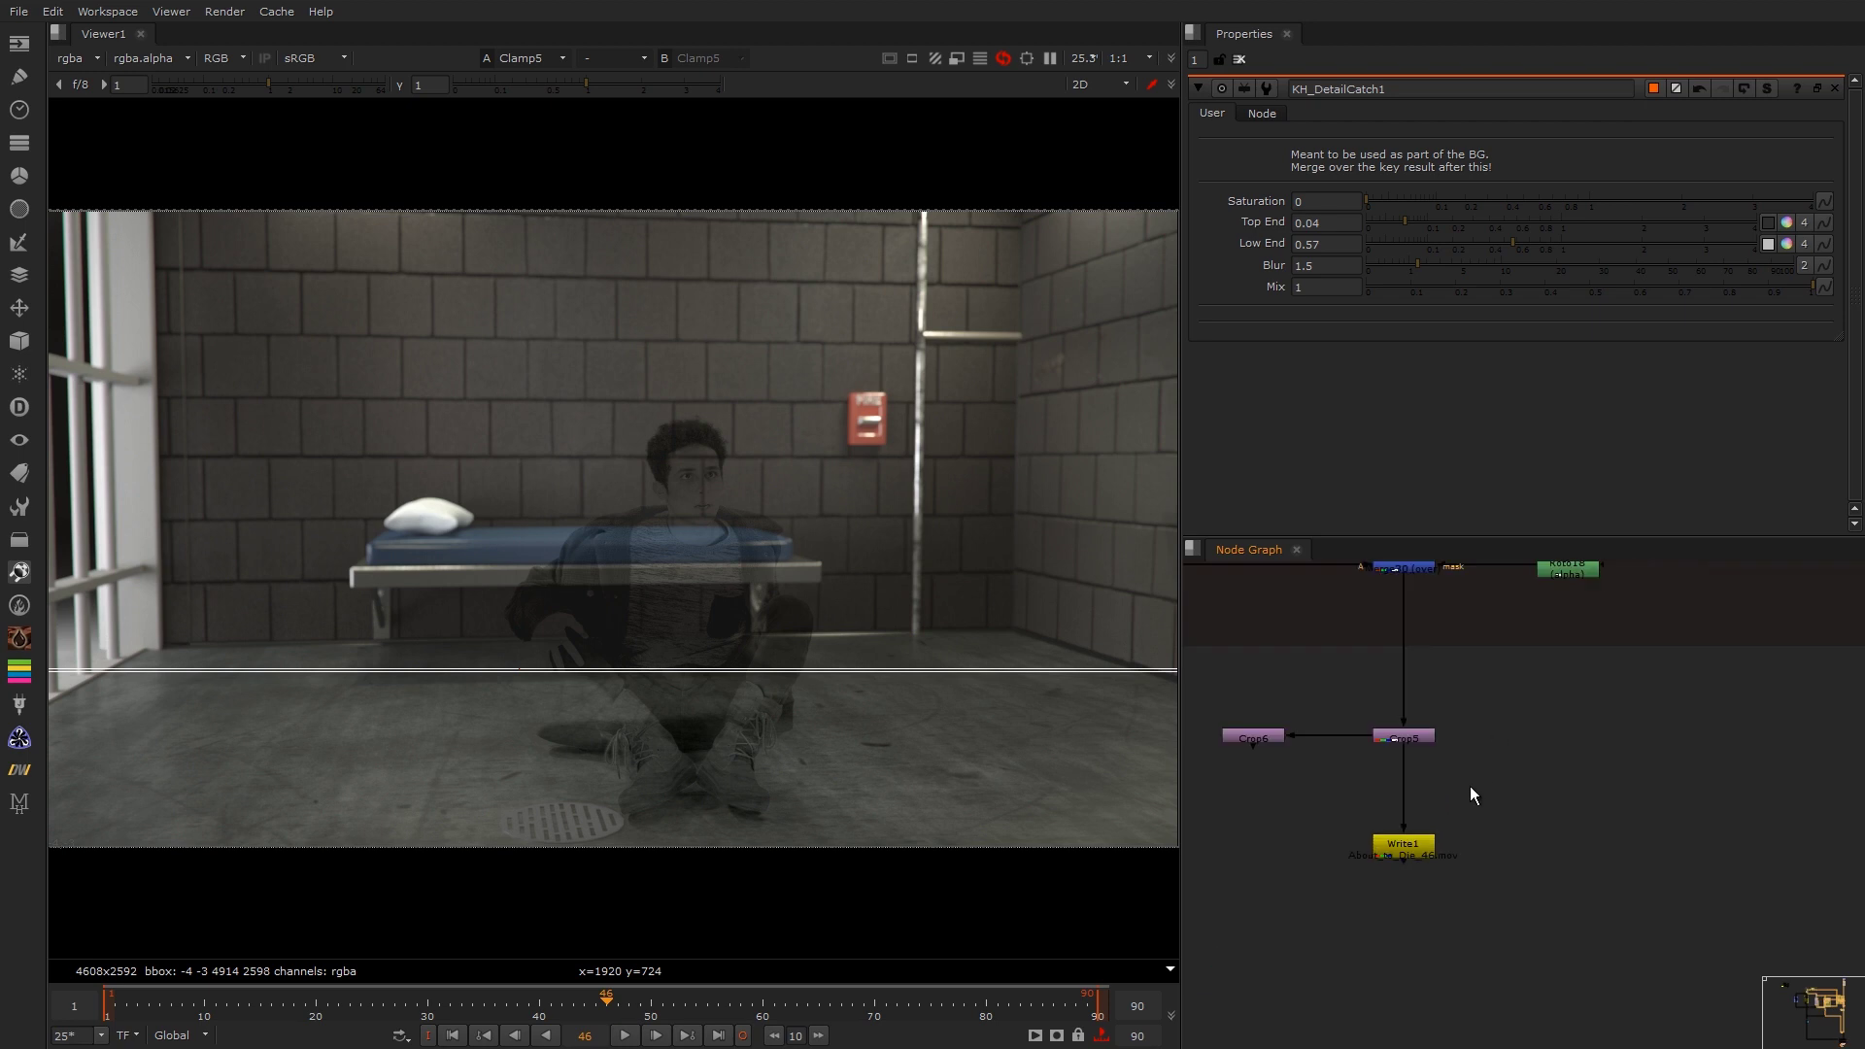
pyautogui.moveTo(1459, 795); pyautogui.dragTo(1296, 913)
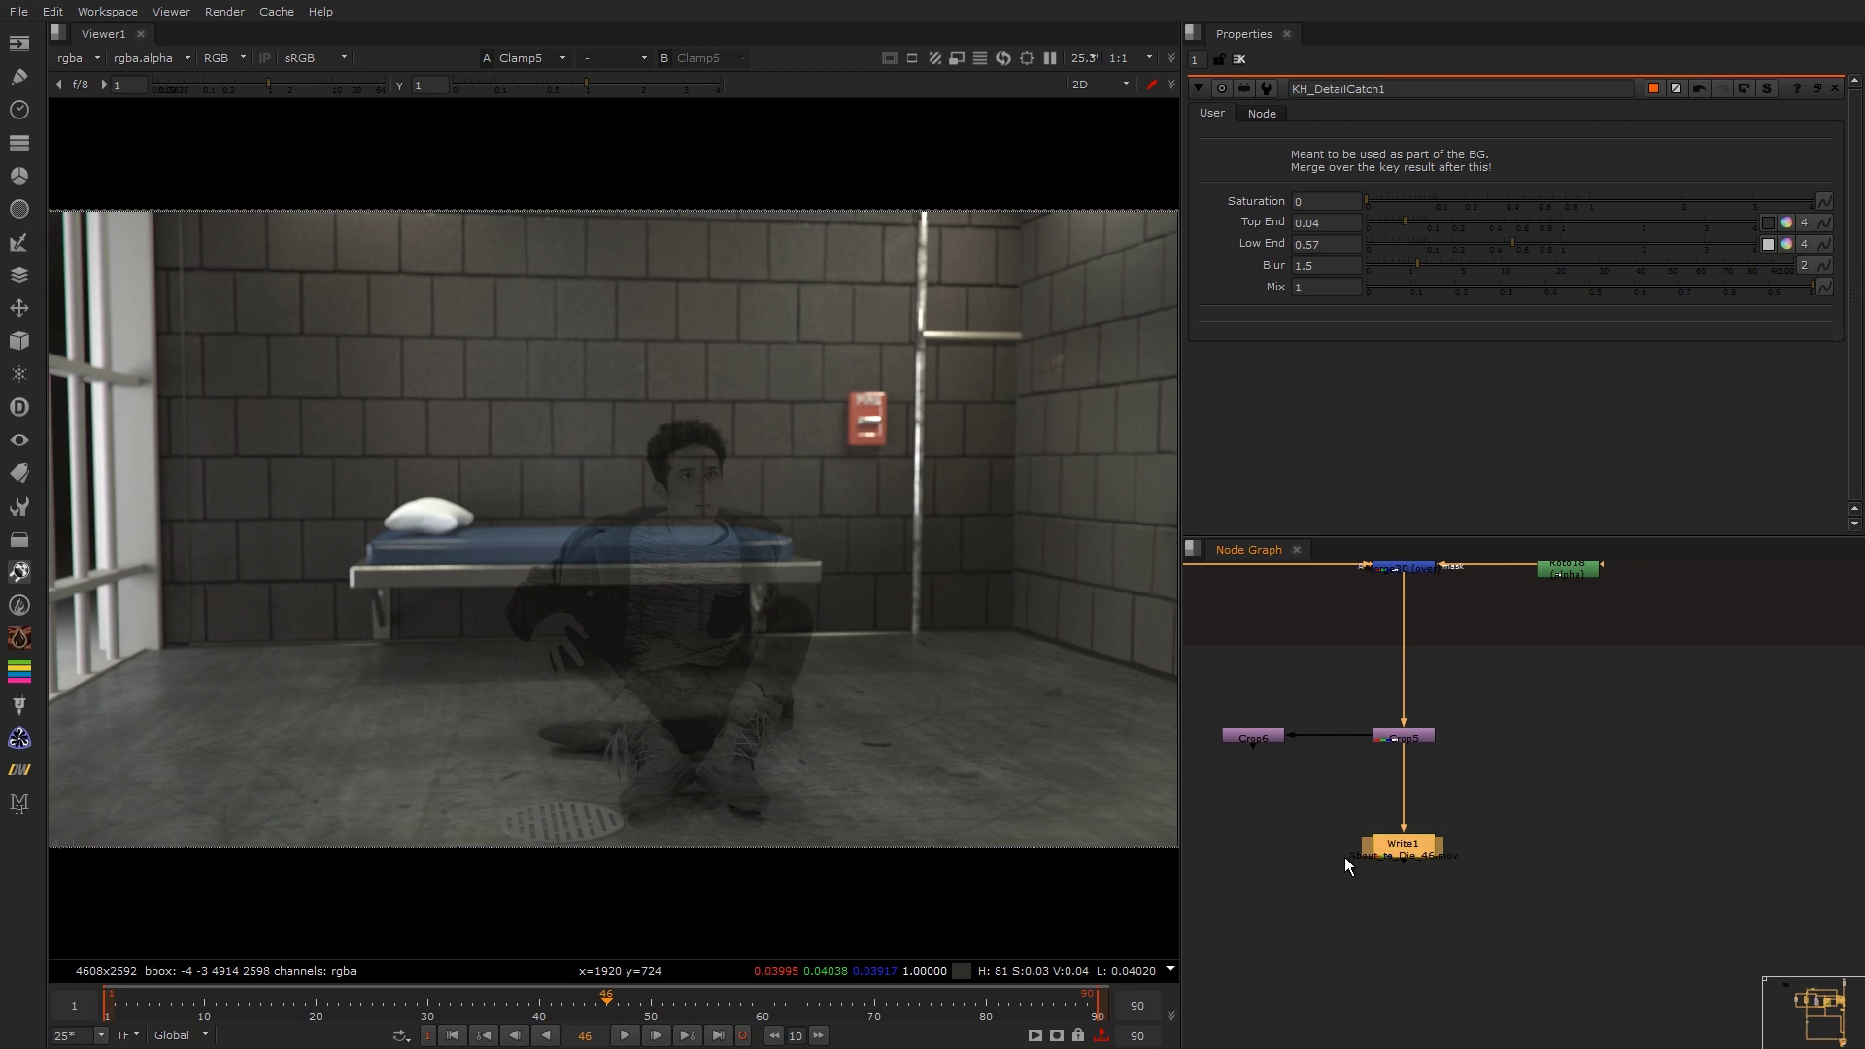
pyautogui.press('1')
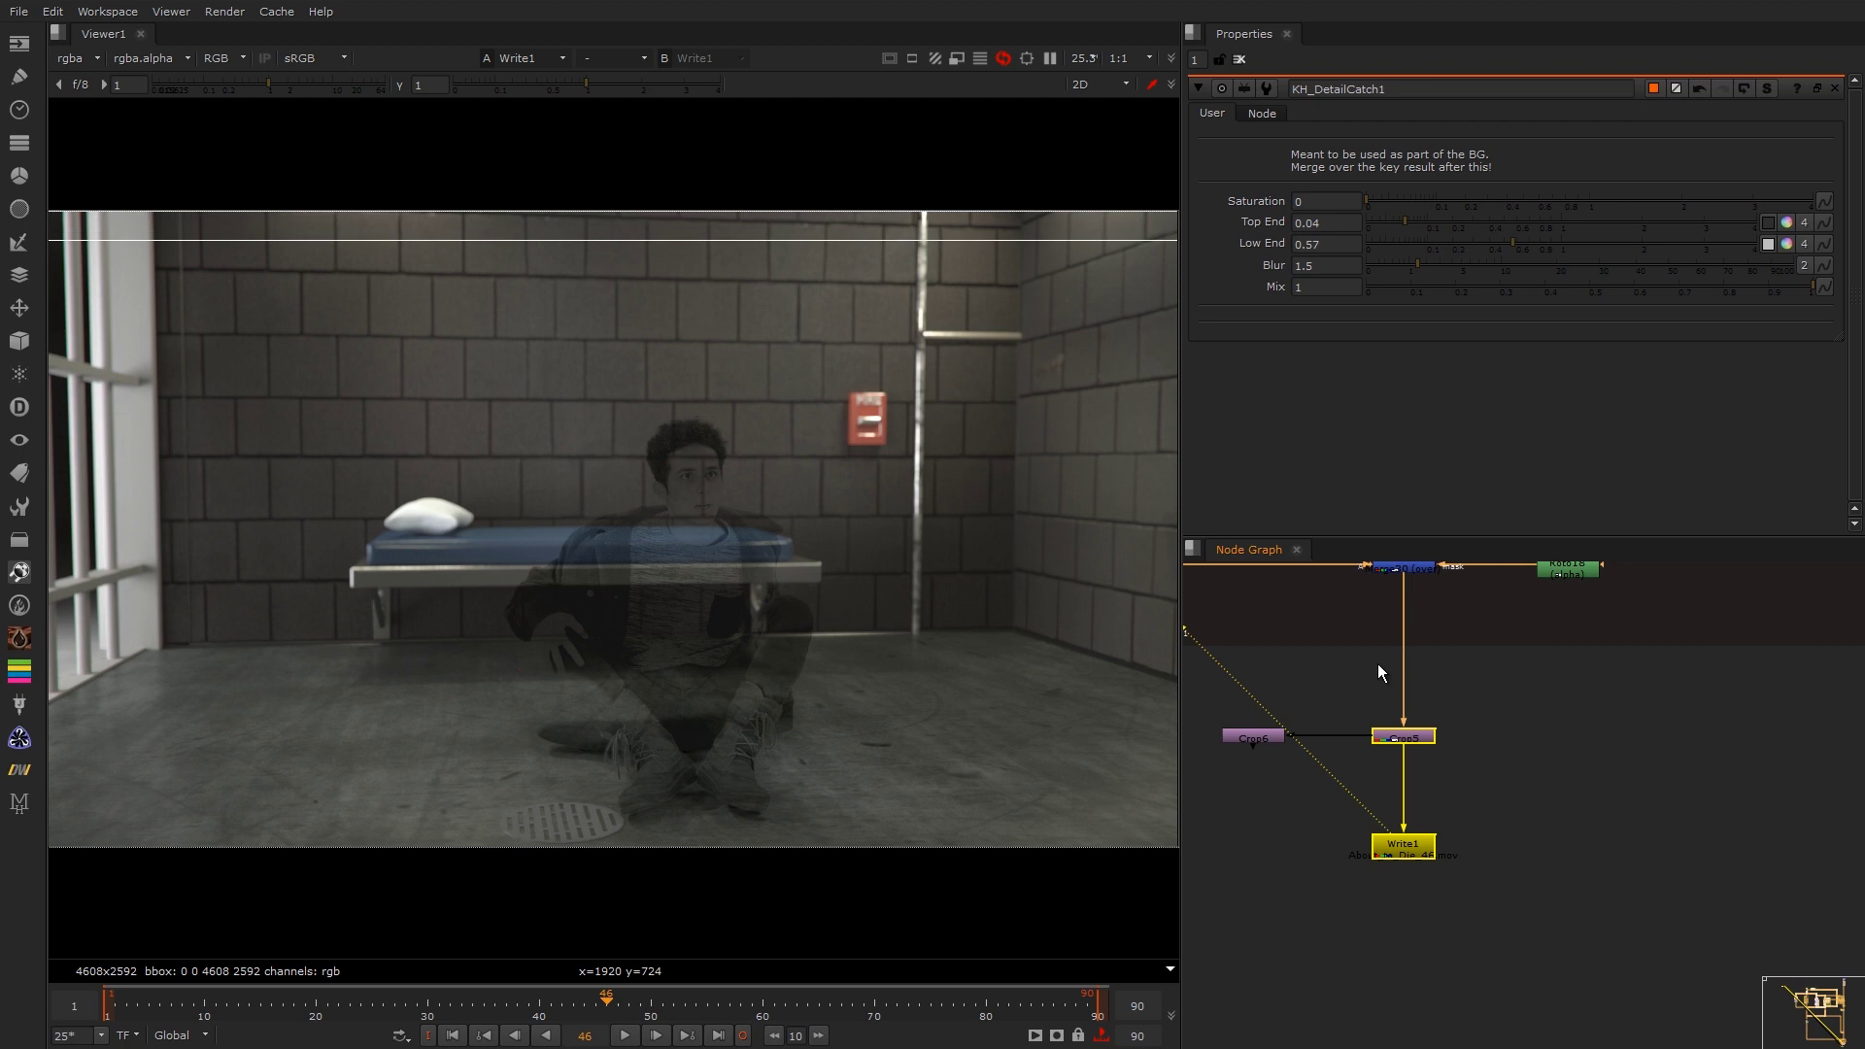
pyautogui.moveTo(1420, 761); pyautogui.dragTo(1442, 730, button='middle')
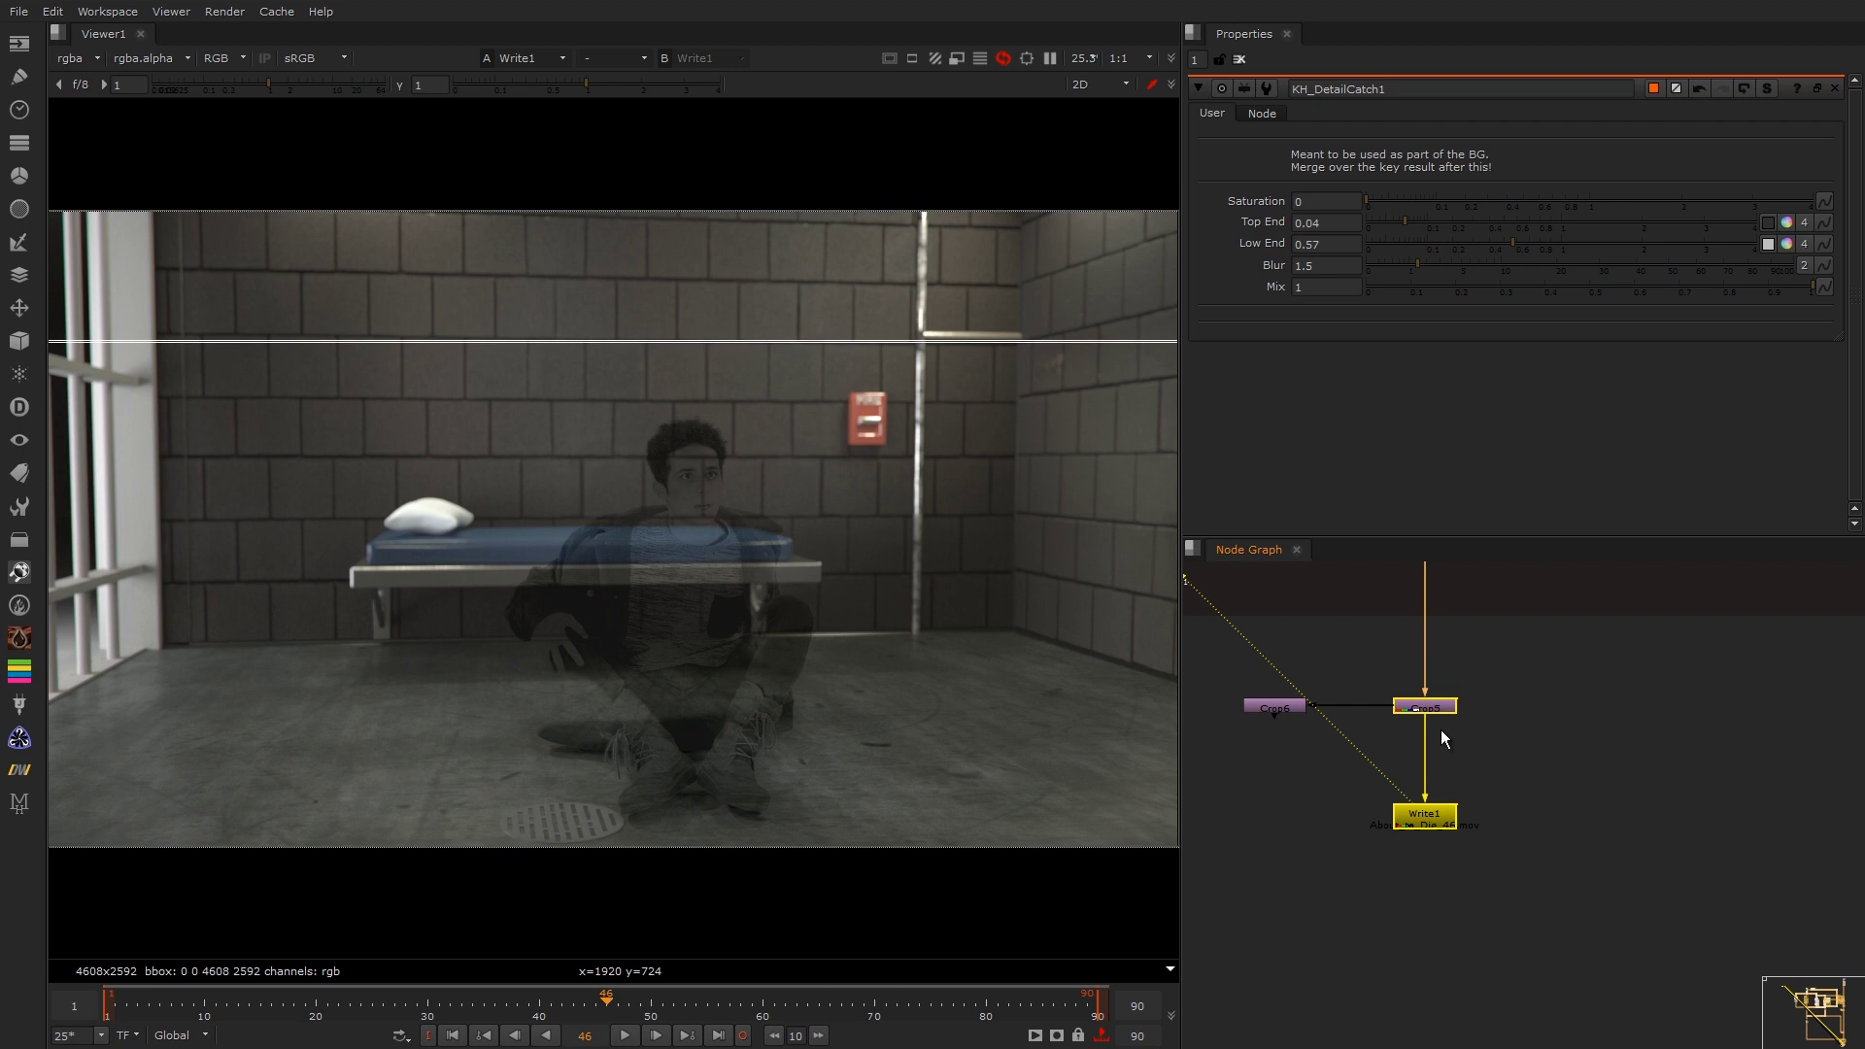
pyautogui.click(1239, 59)
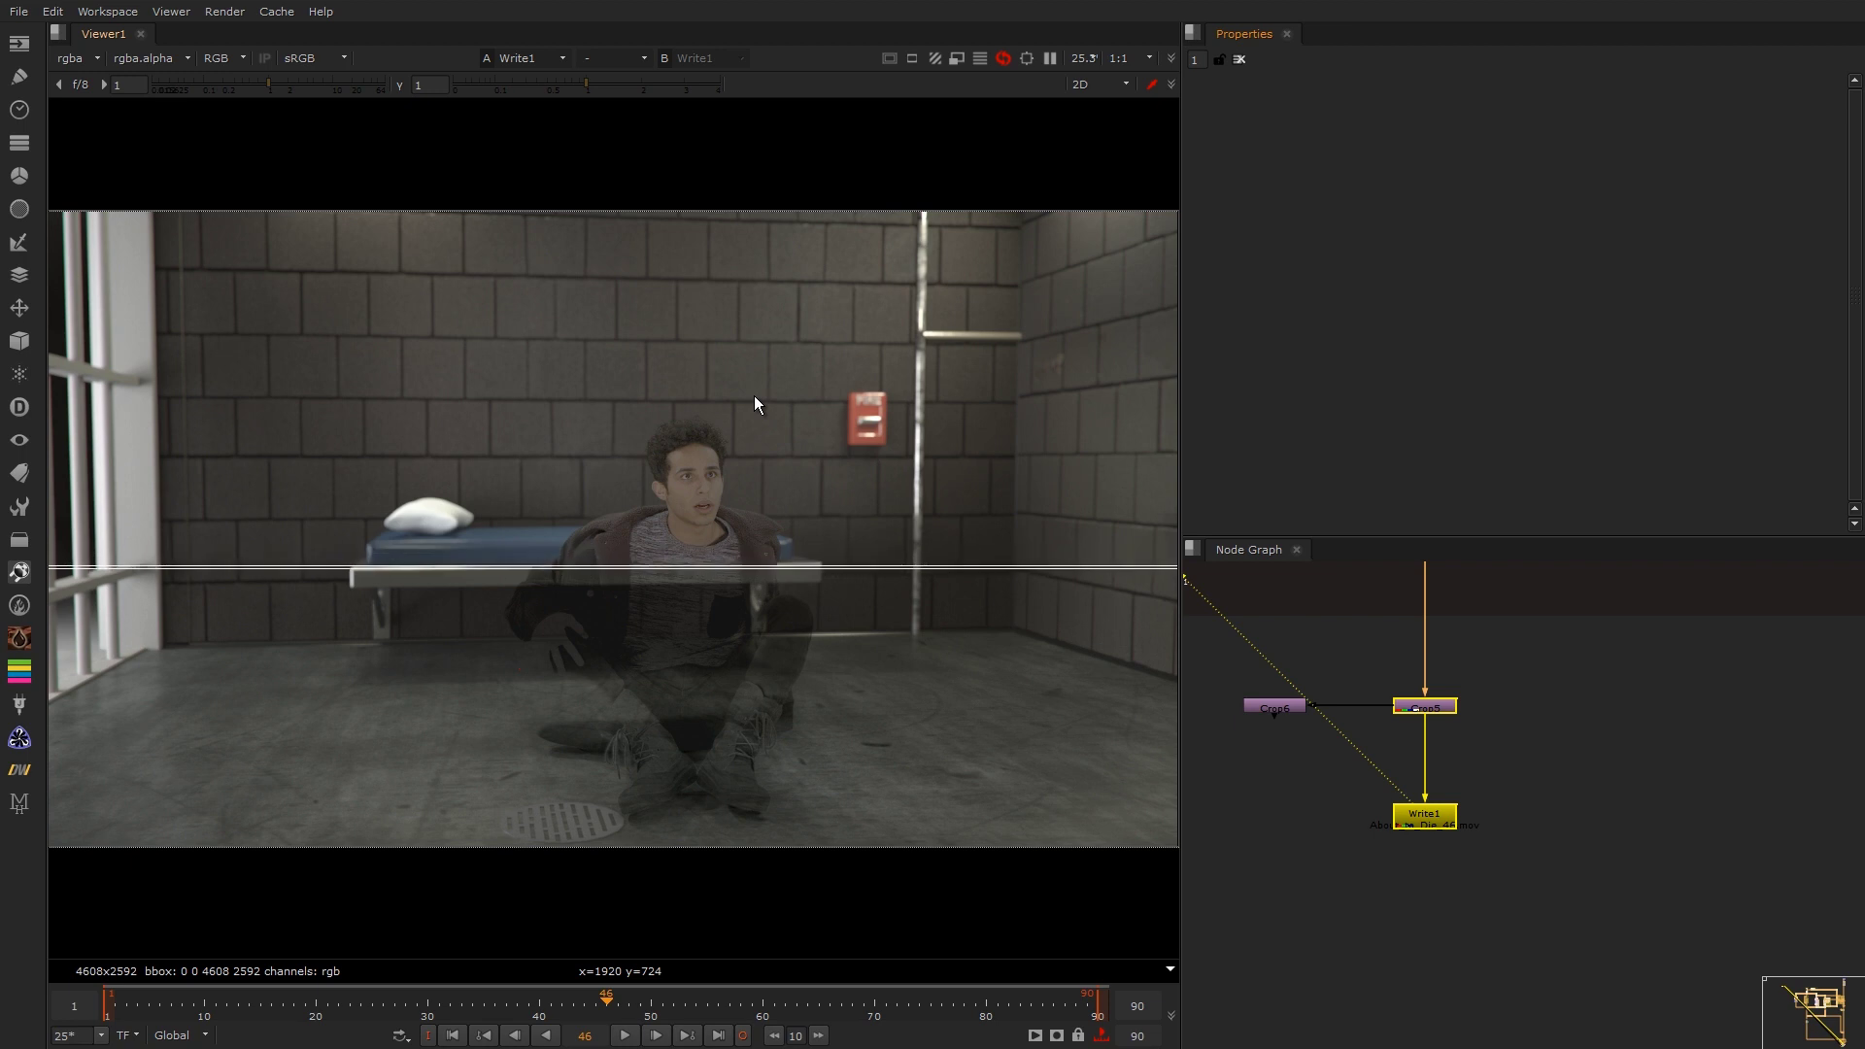
# Step: View the repositioned greenscreen plate from Transform2 in the PUBLISH backdrop
pyautogui.moveTo(1357, 726); pyautogui.dragTo(1381, 707, button='middle')
pyautogui.scroll(-5, 1387, 716)
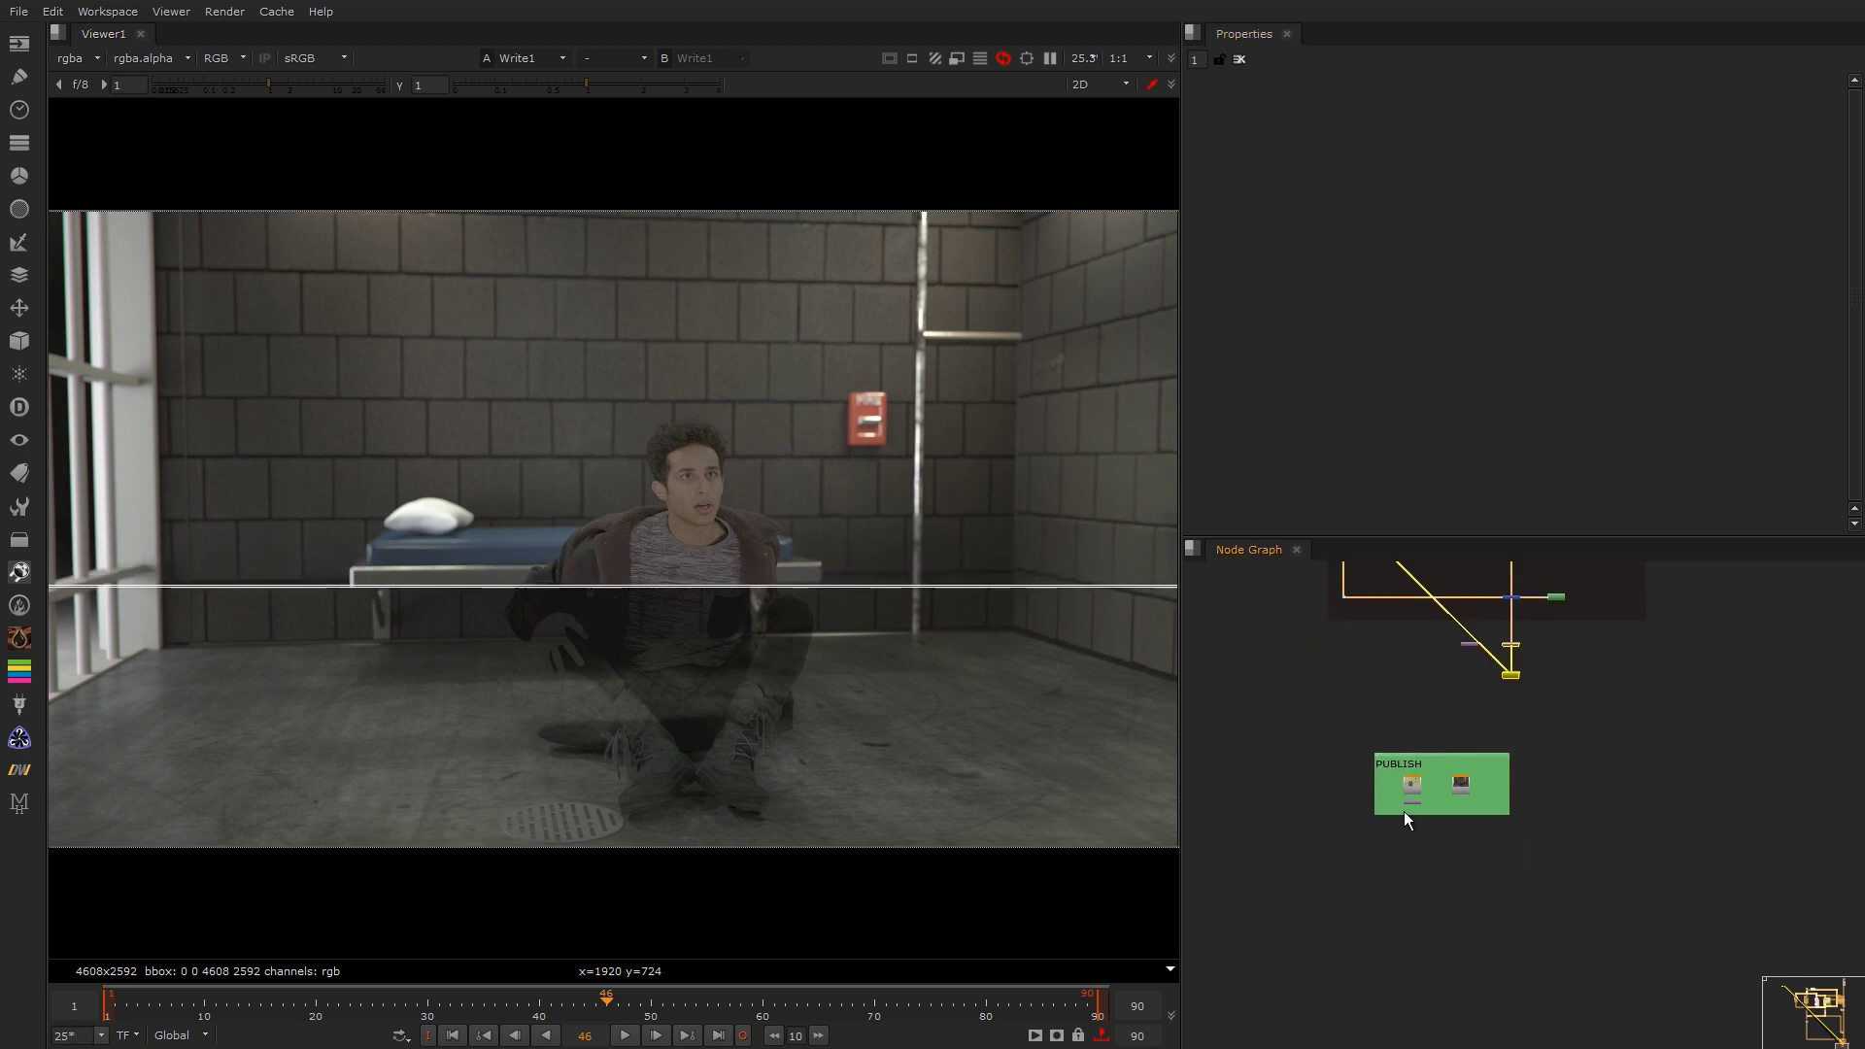
pyautogui.scroll(3, 1483, 725)
pyautogui.moveTo(1501, 641); pyautogui.dragTo(1466, 722, button='middle')
pyautogui.scroll(3, 1430, 773)
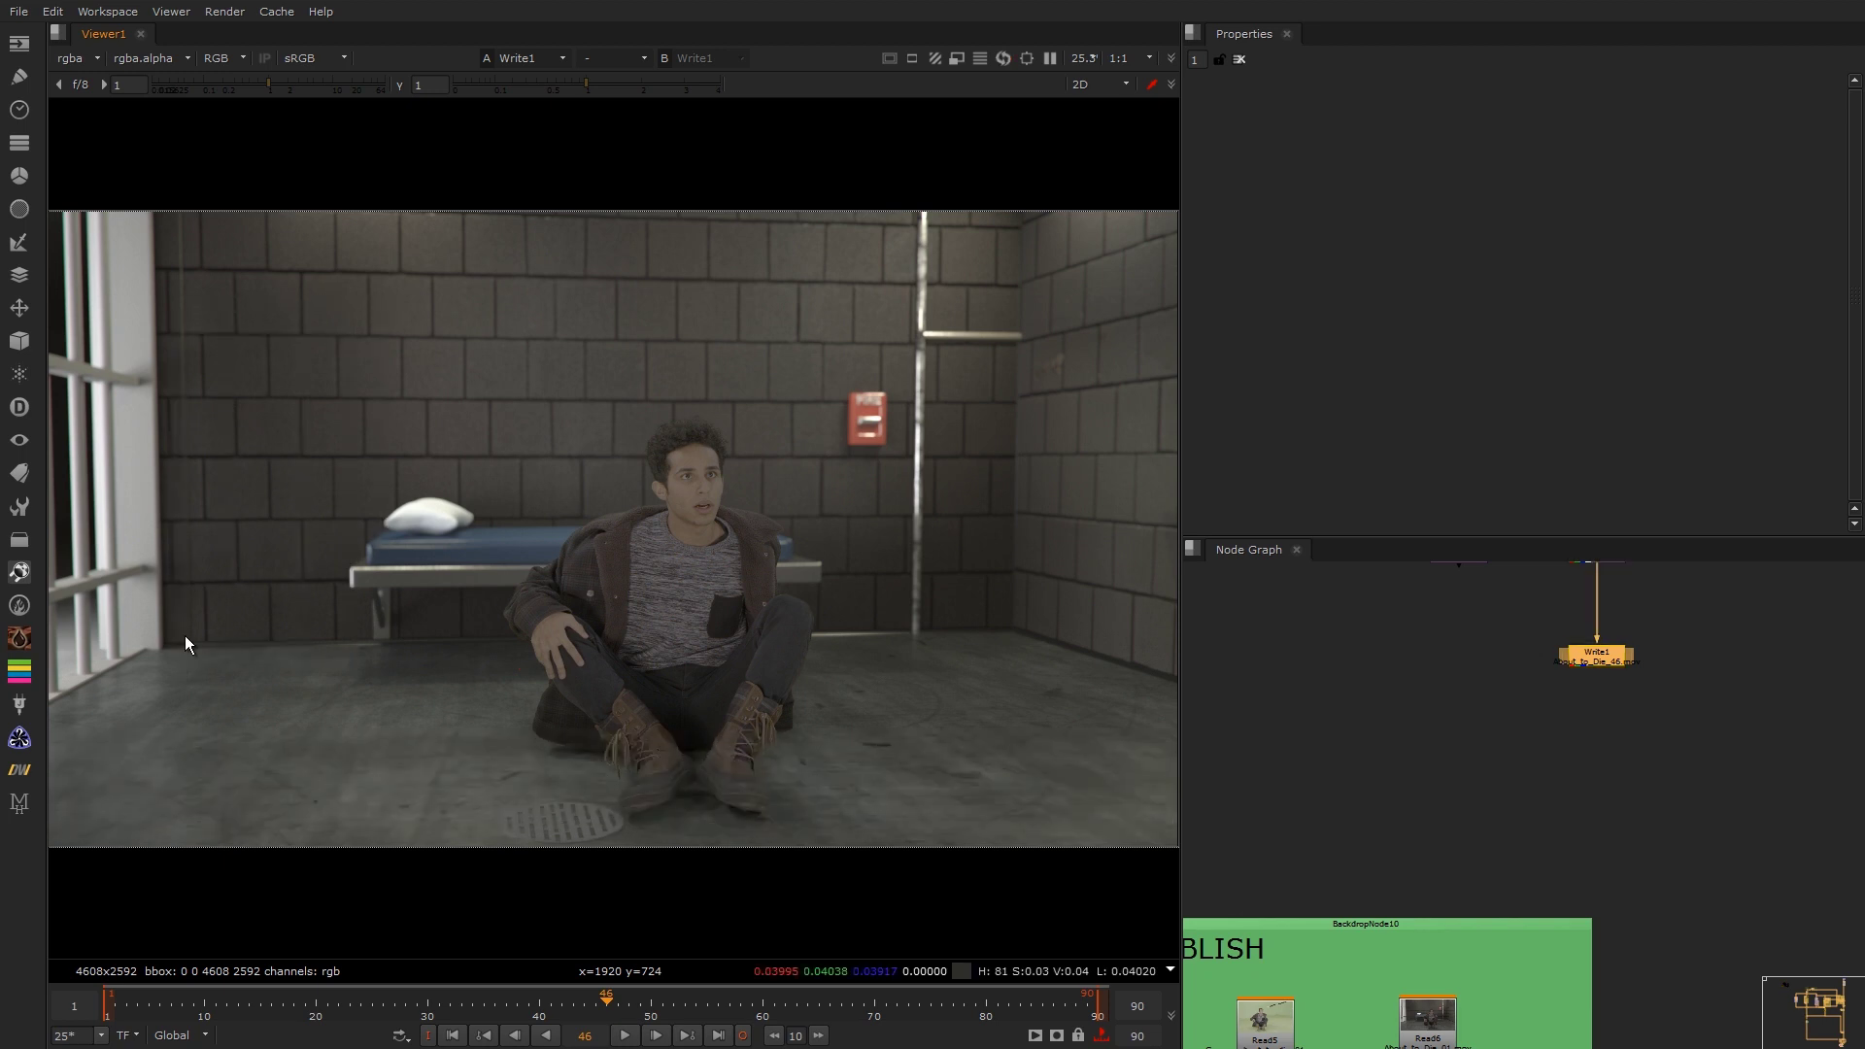
pyautogui.moveTo(1336, 986); pyautogui.dragTo(1482, 794, button='middle')
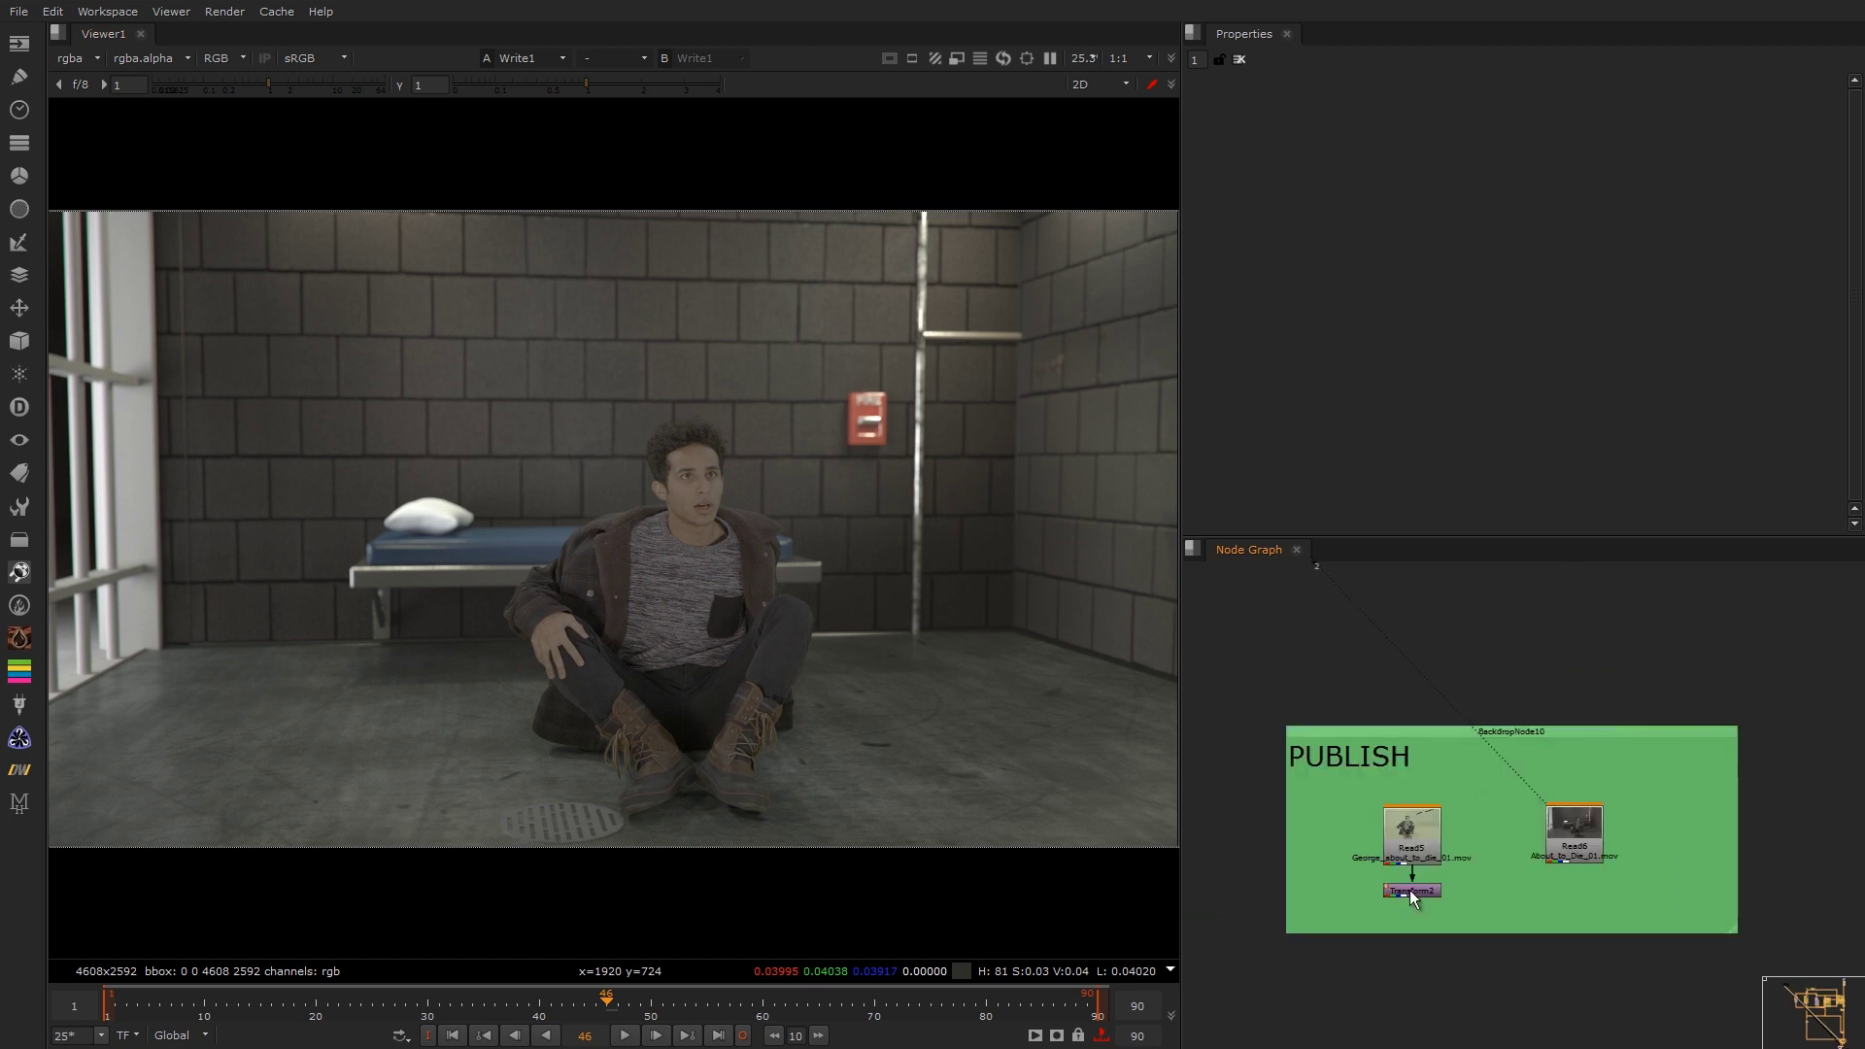
pyautogui.press('1')
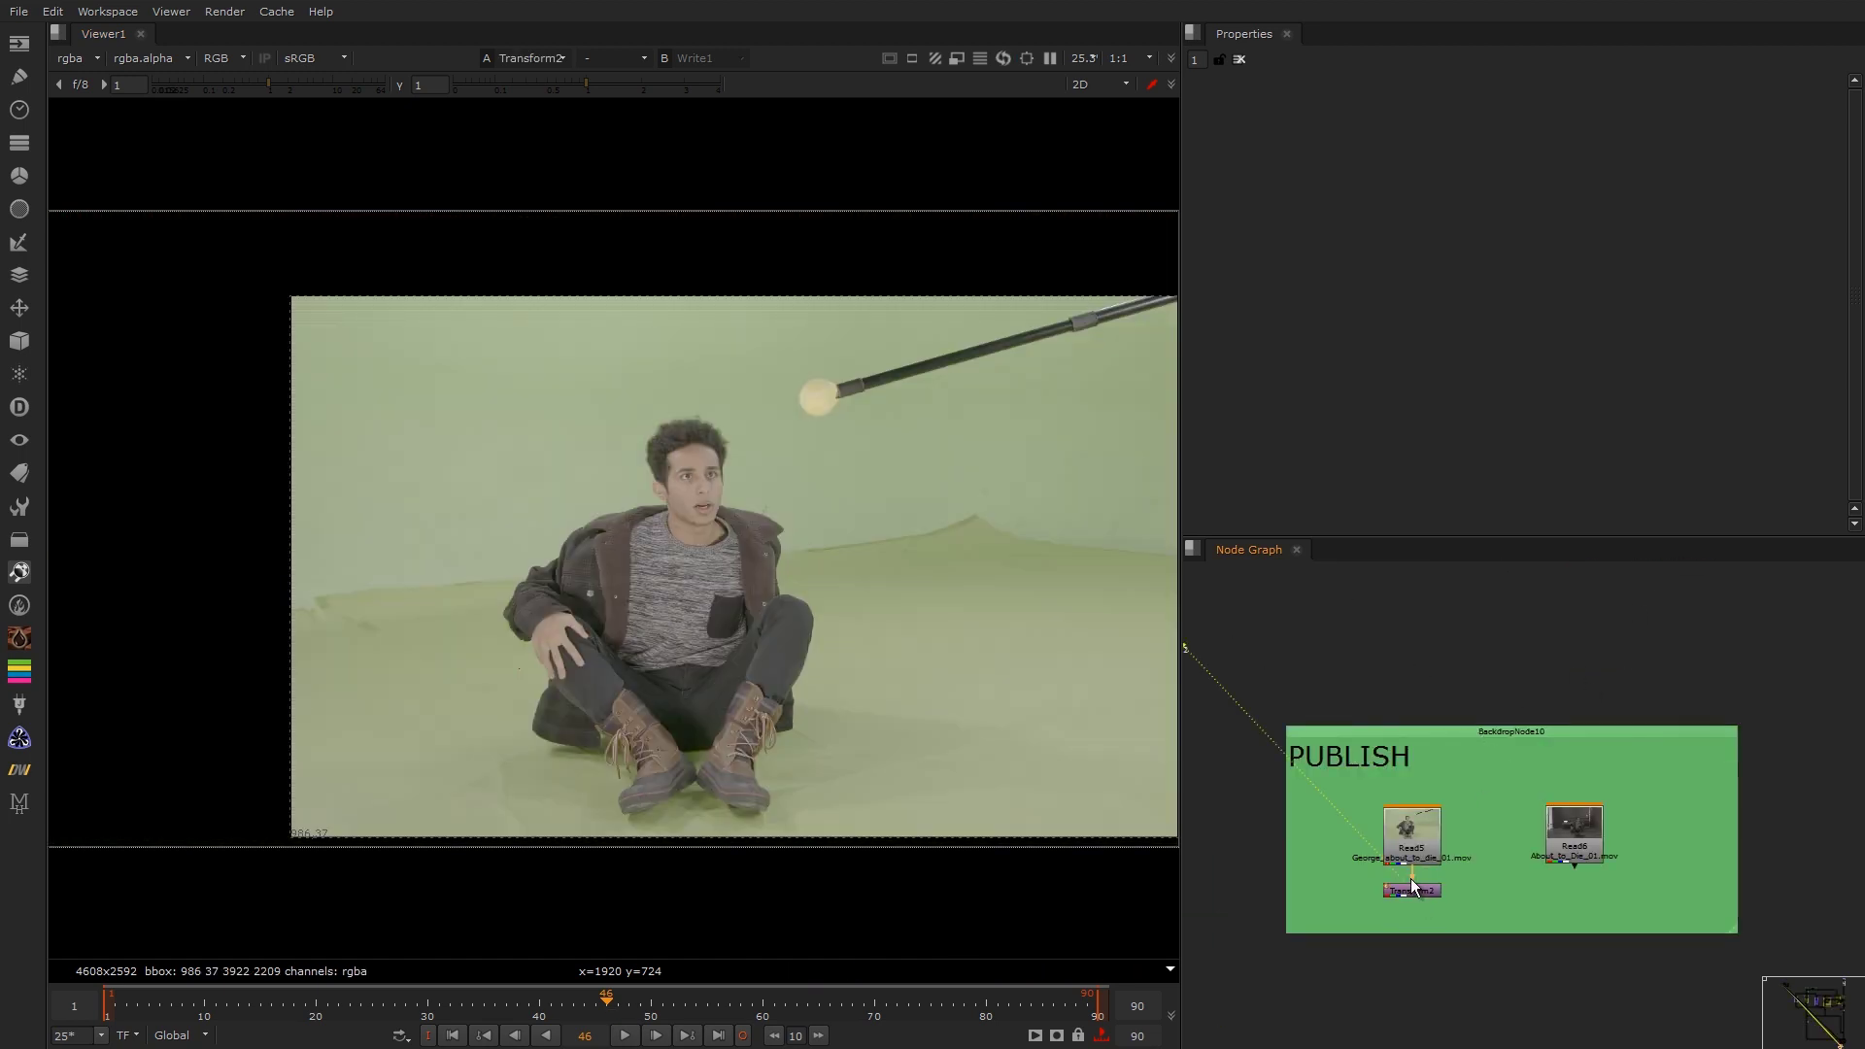
# Step: Switch the viewer repeatedly between the Transform2 greenscreen plate and the Write1 final comp to compare the full frame
pyautogui.press('1')
pyautogui.press('2')
pyautogui.press('1')
pyautogui.press('2')
pyautogui.press('1')
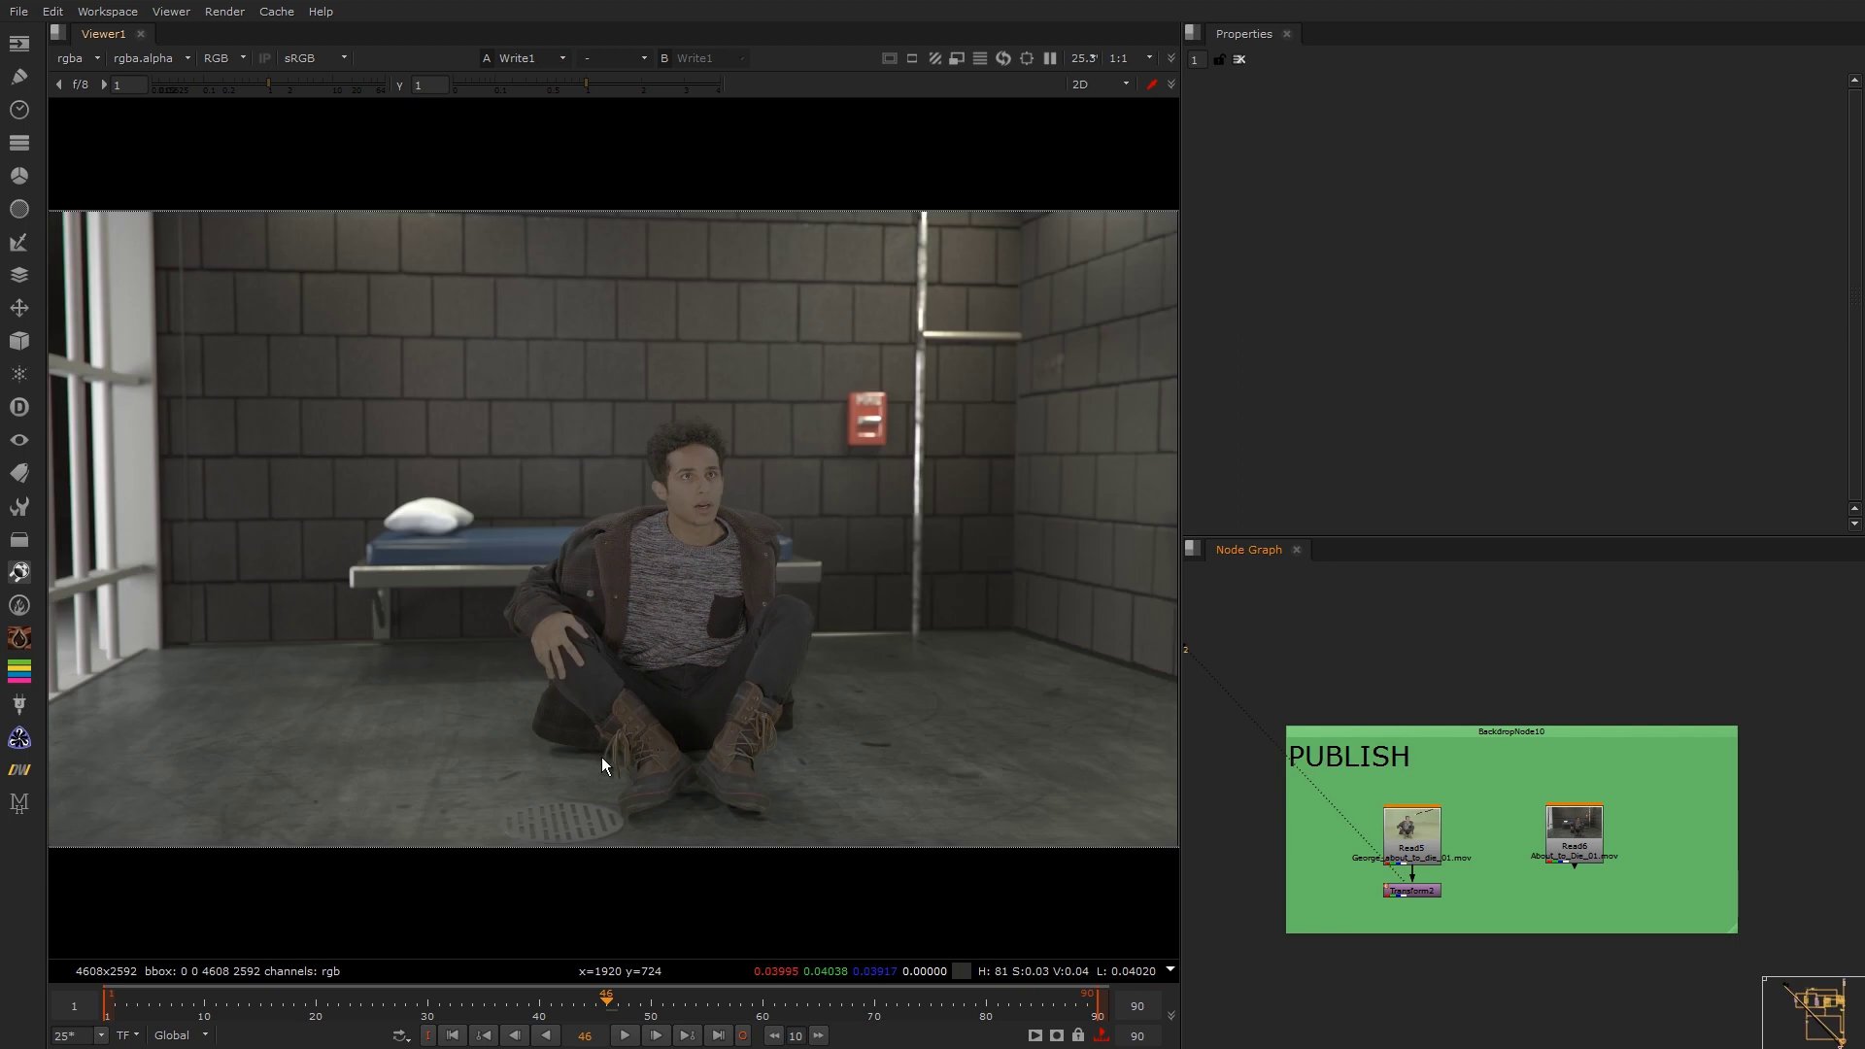
pyautogui.press('1')
pyautogui.press('2')
pyautogui.press('1')
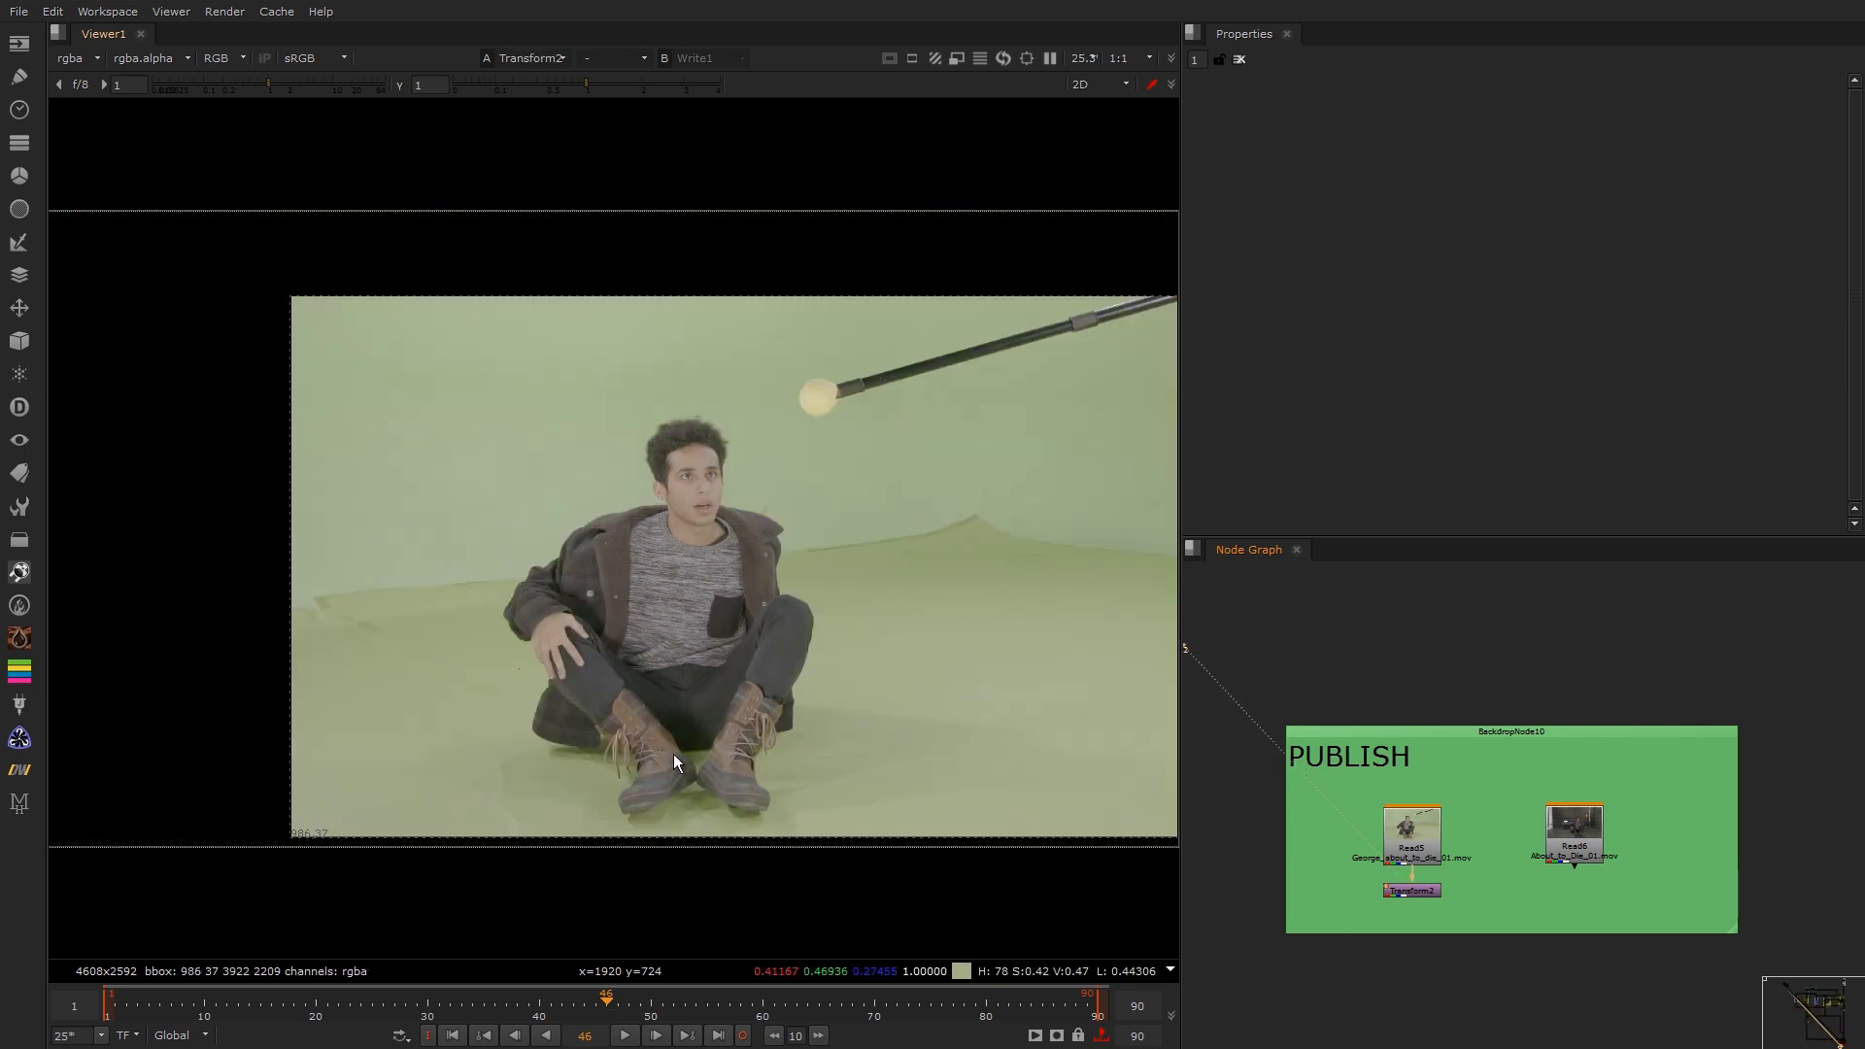
pyautogui.press('2')
pyautogui.press('1')
pyautogui.press('2')
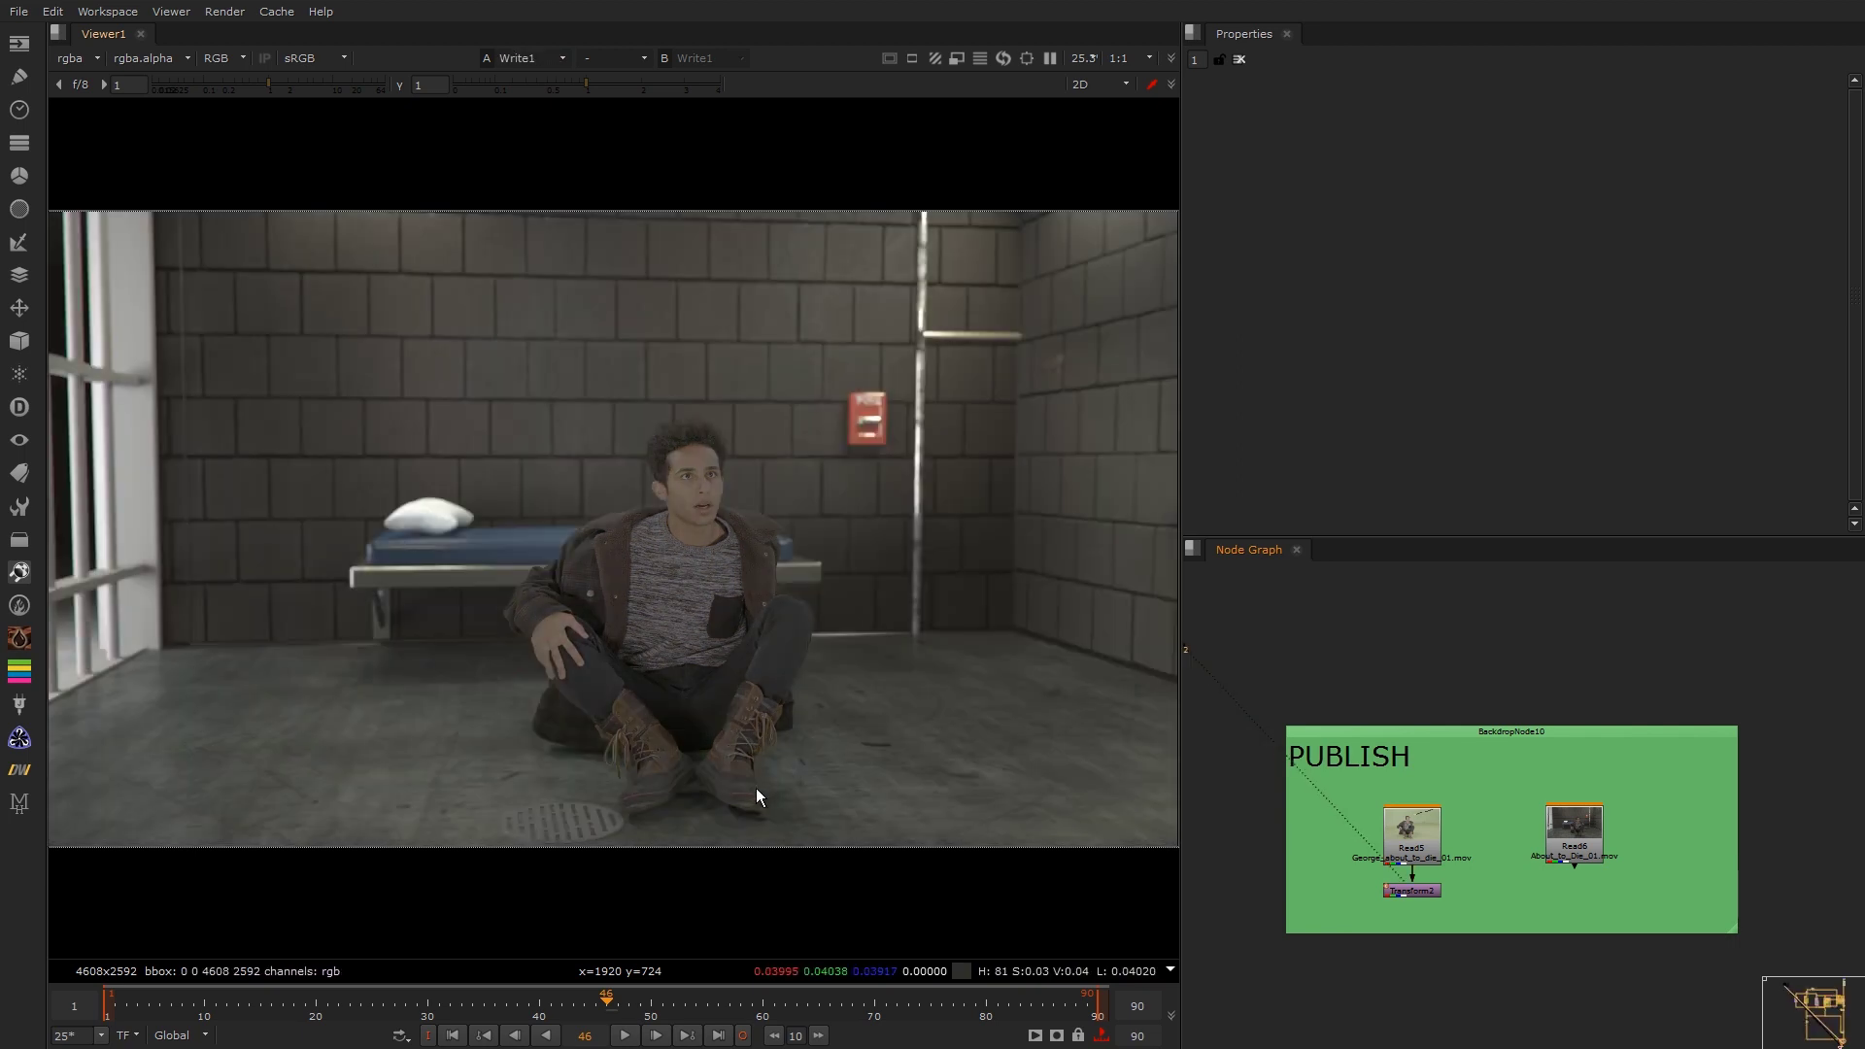
pyautogui.press('1')
pyautogui.press('2')
pyautogui.press('1')
pyautogui.press('2')
pyautogui.press('1')
pyautogui.press('2')
pyautogui.press('1')
pyautogui.press('2')
# Step: Compare the greenscreen plate and the final comp up close around the actor's boot, laces and floor shadow
pyautogui.scroll(8, 709, 653)
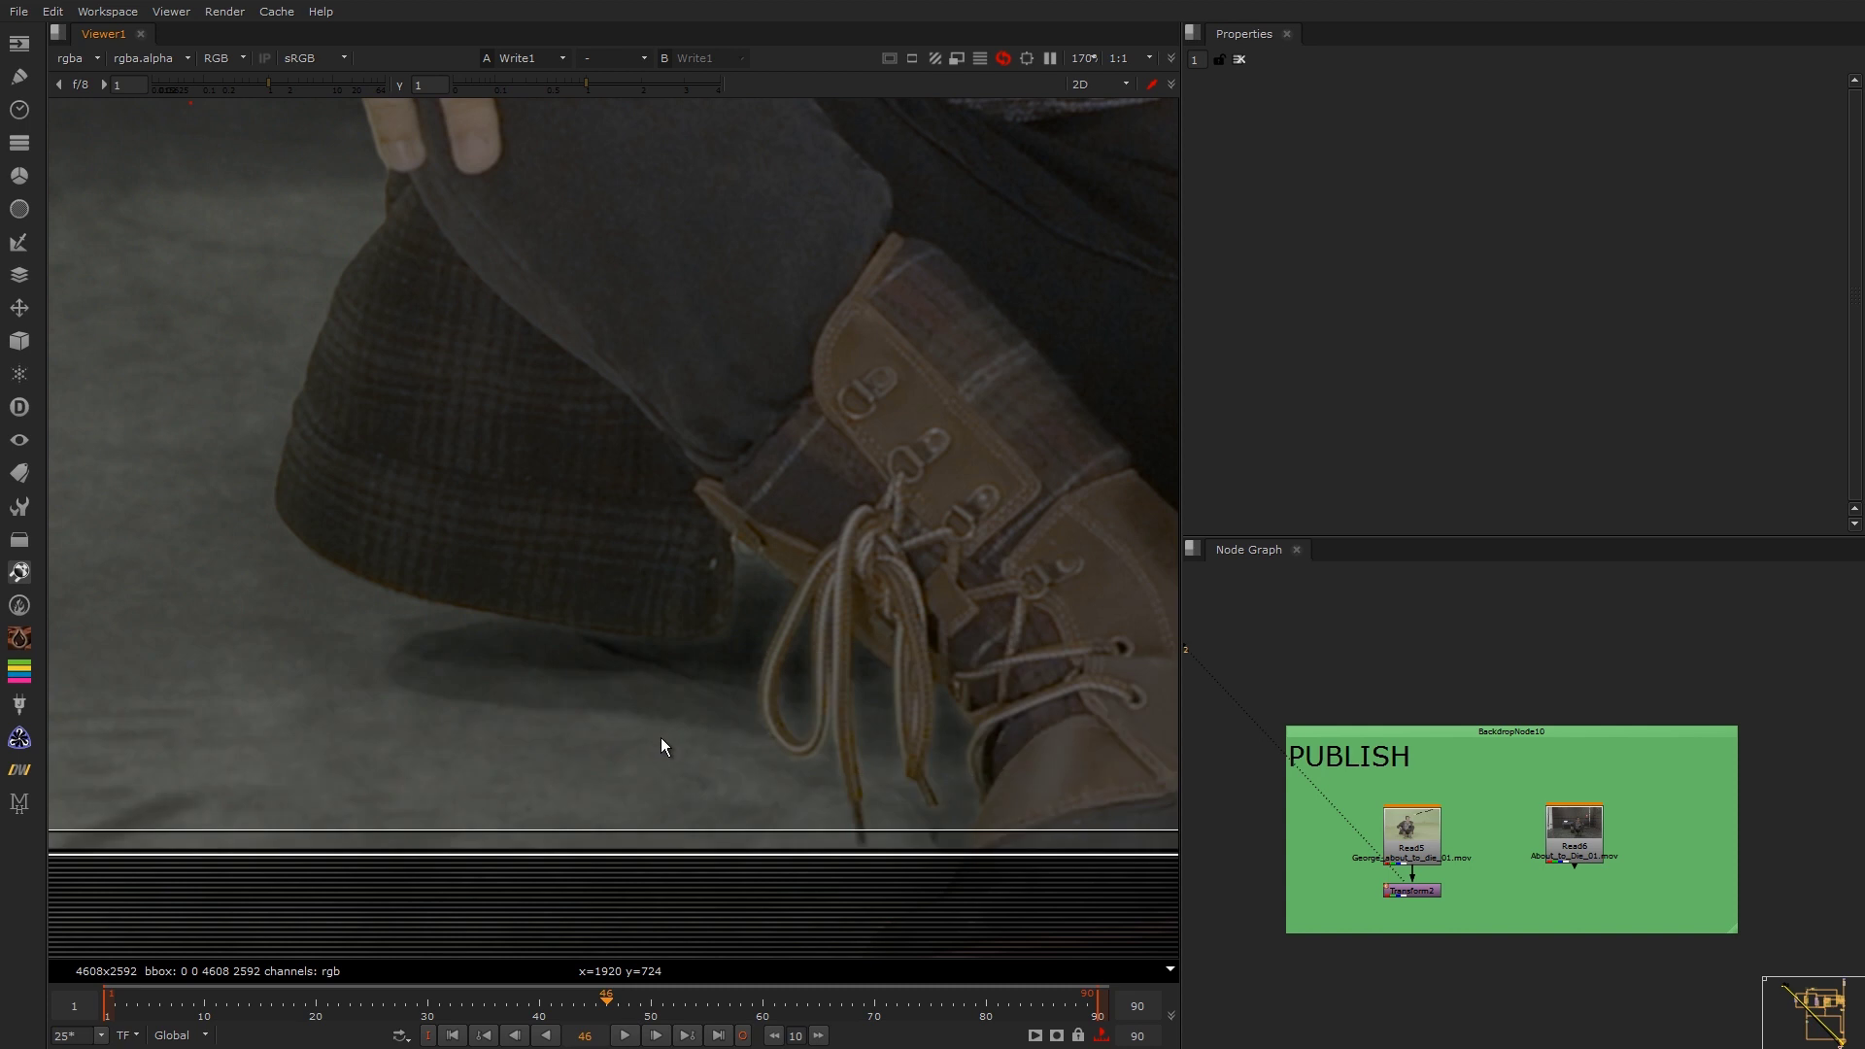
pyautogui.press('1')
pyautogui.press('1')
pyautogui.press('2')
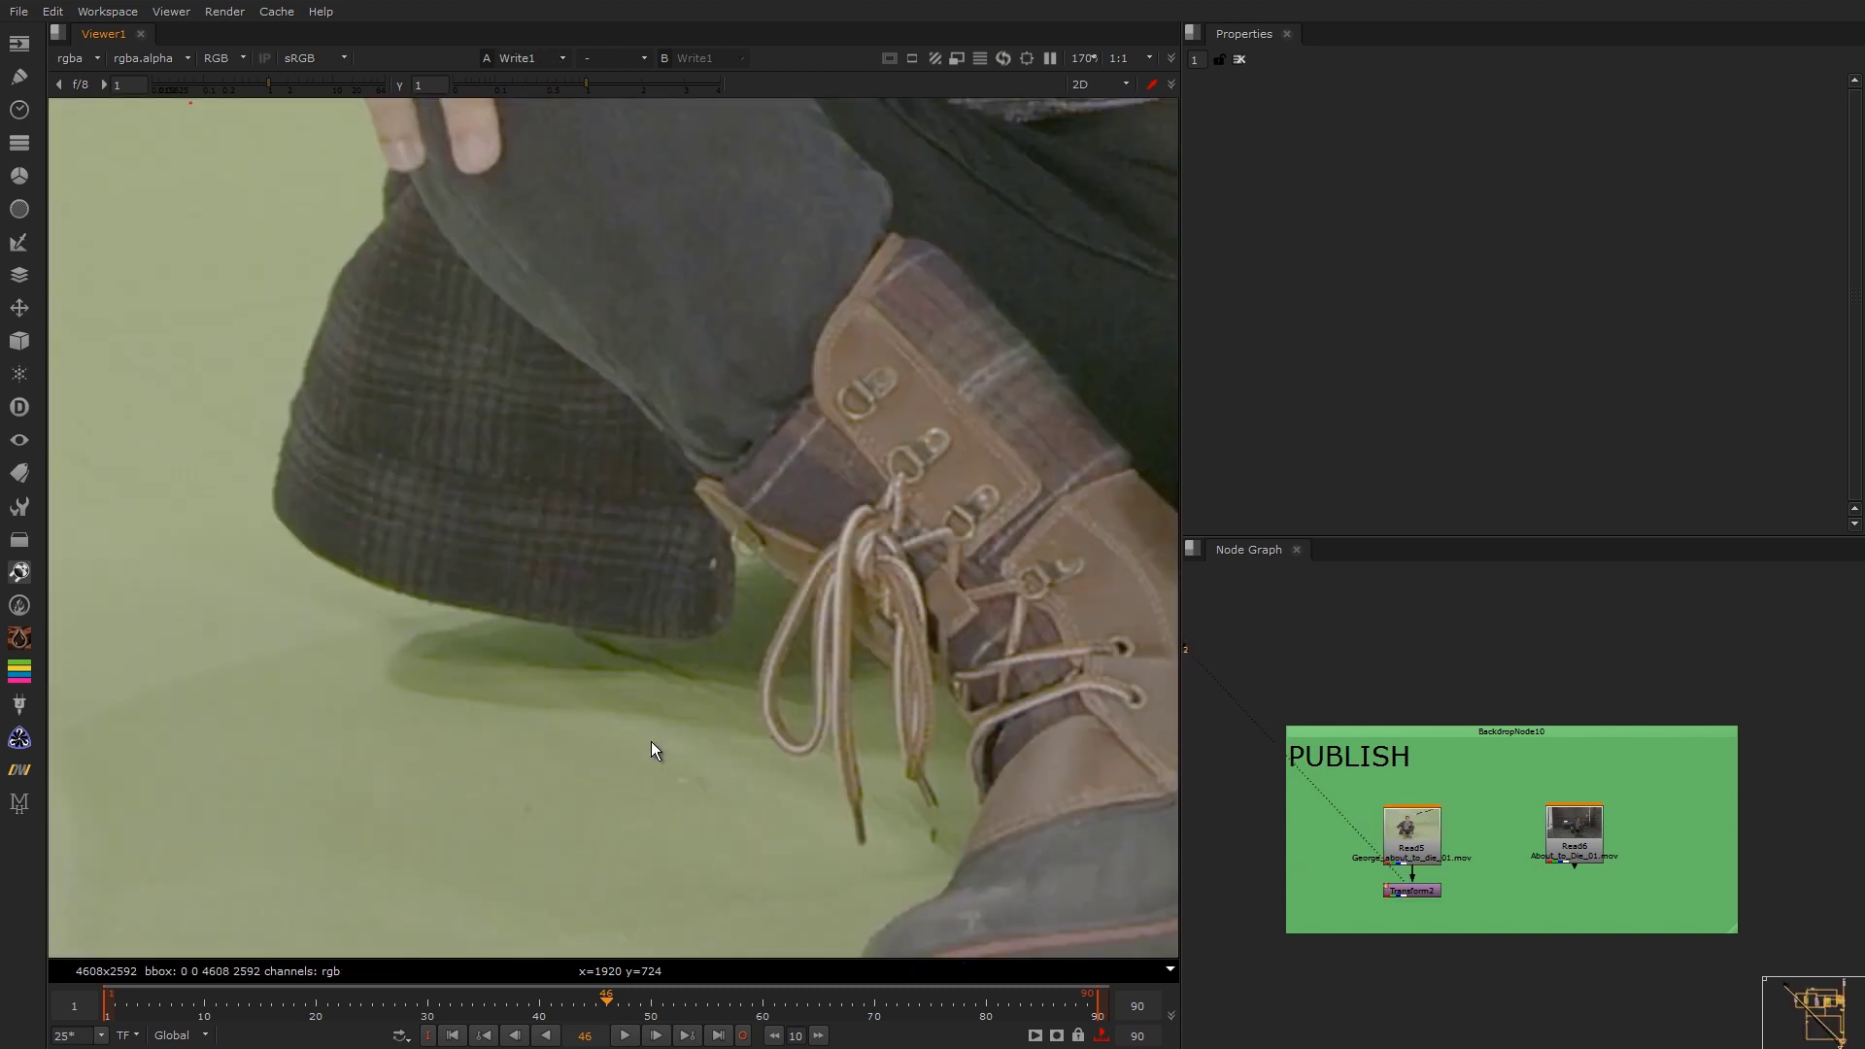
pyautogui.press('1')
pyautogui.press('2')
pyautogui.press('1')
pyautogui.press('2')
pyautogui.press('2')
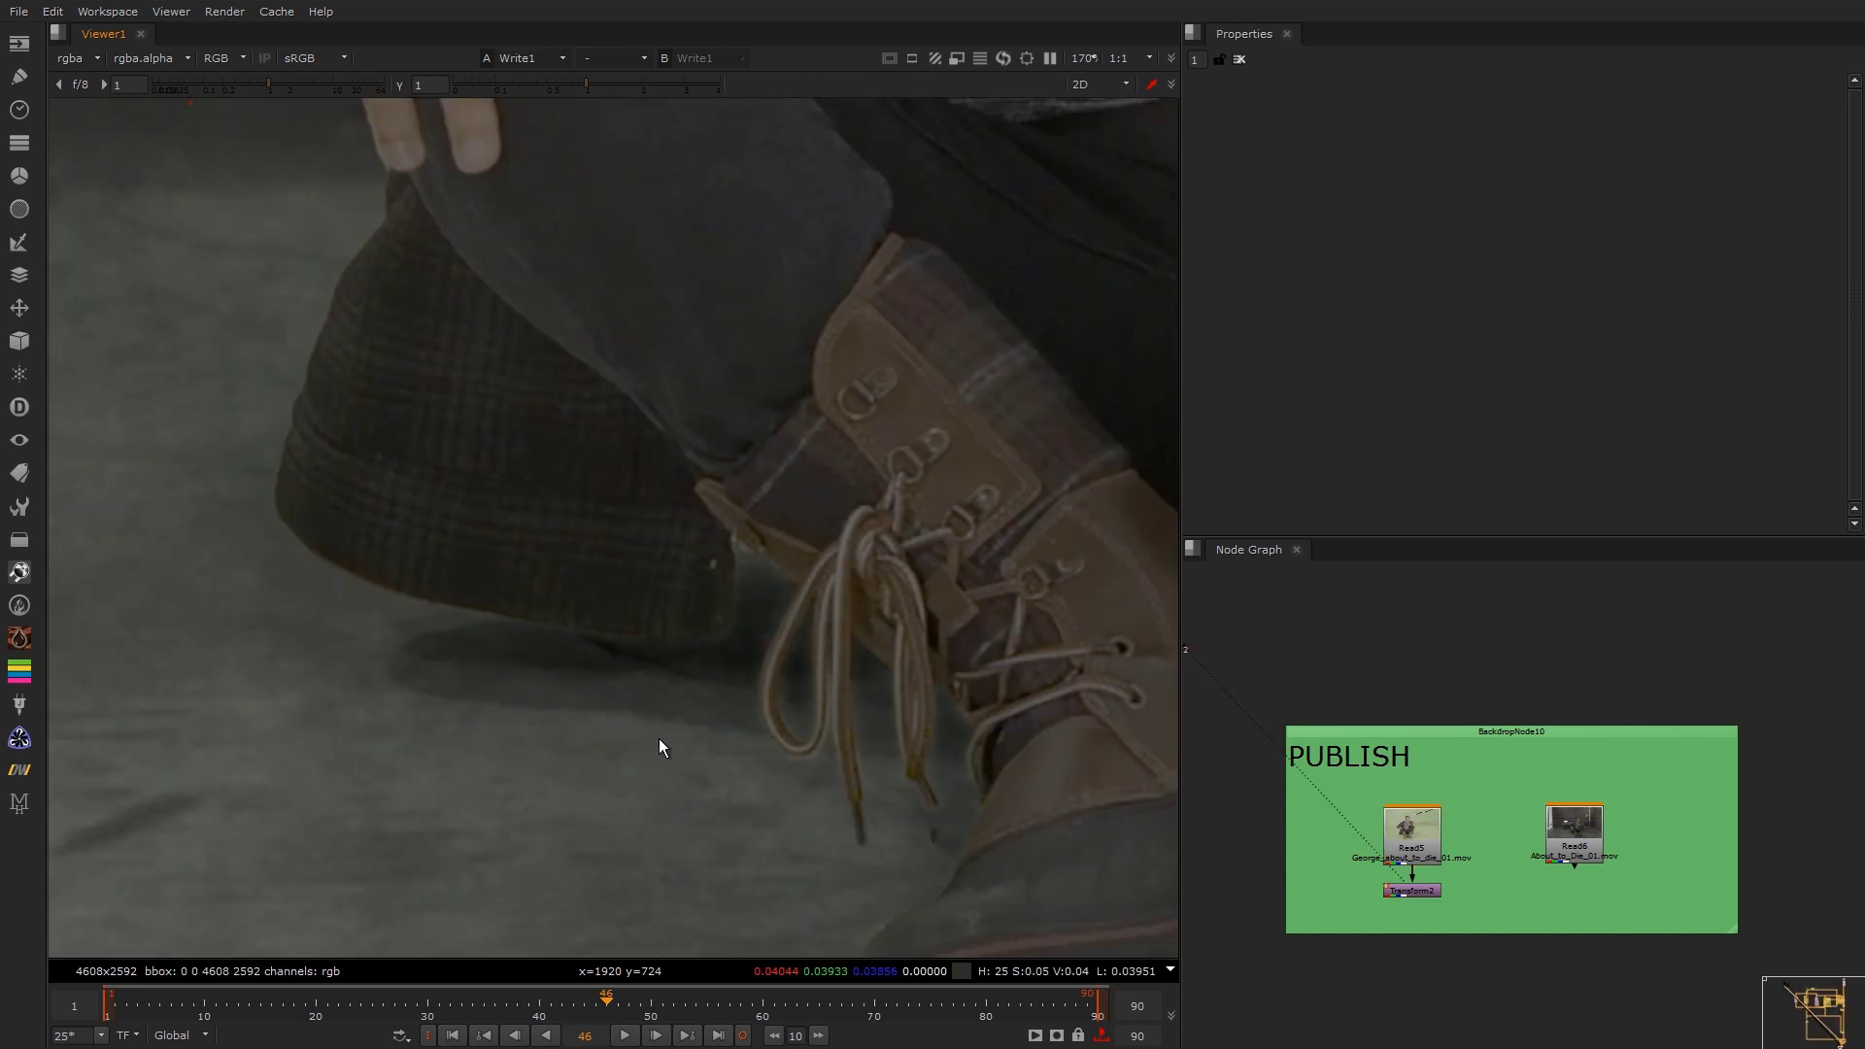
# Step: Compare the greenscreen plate and the final comp up close around the actor's hair and face, then refit the frame
pyautogui.press('f')
pyautogui.scroll(8, 677, 439)
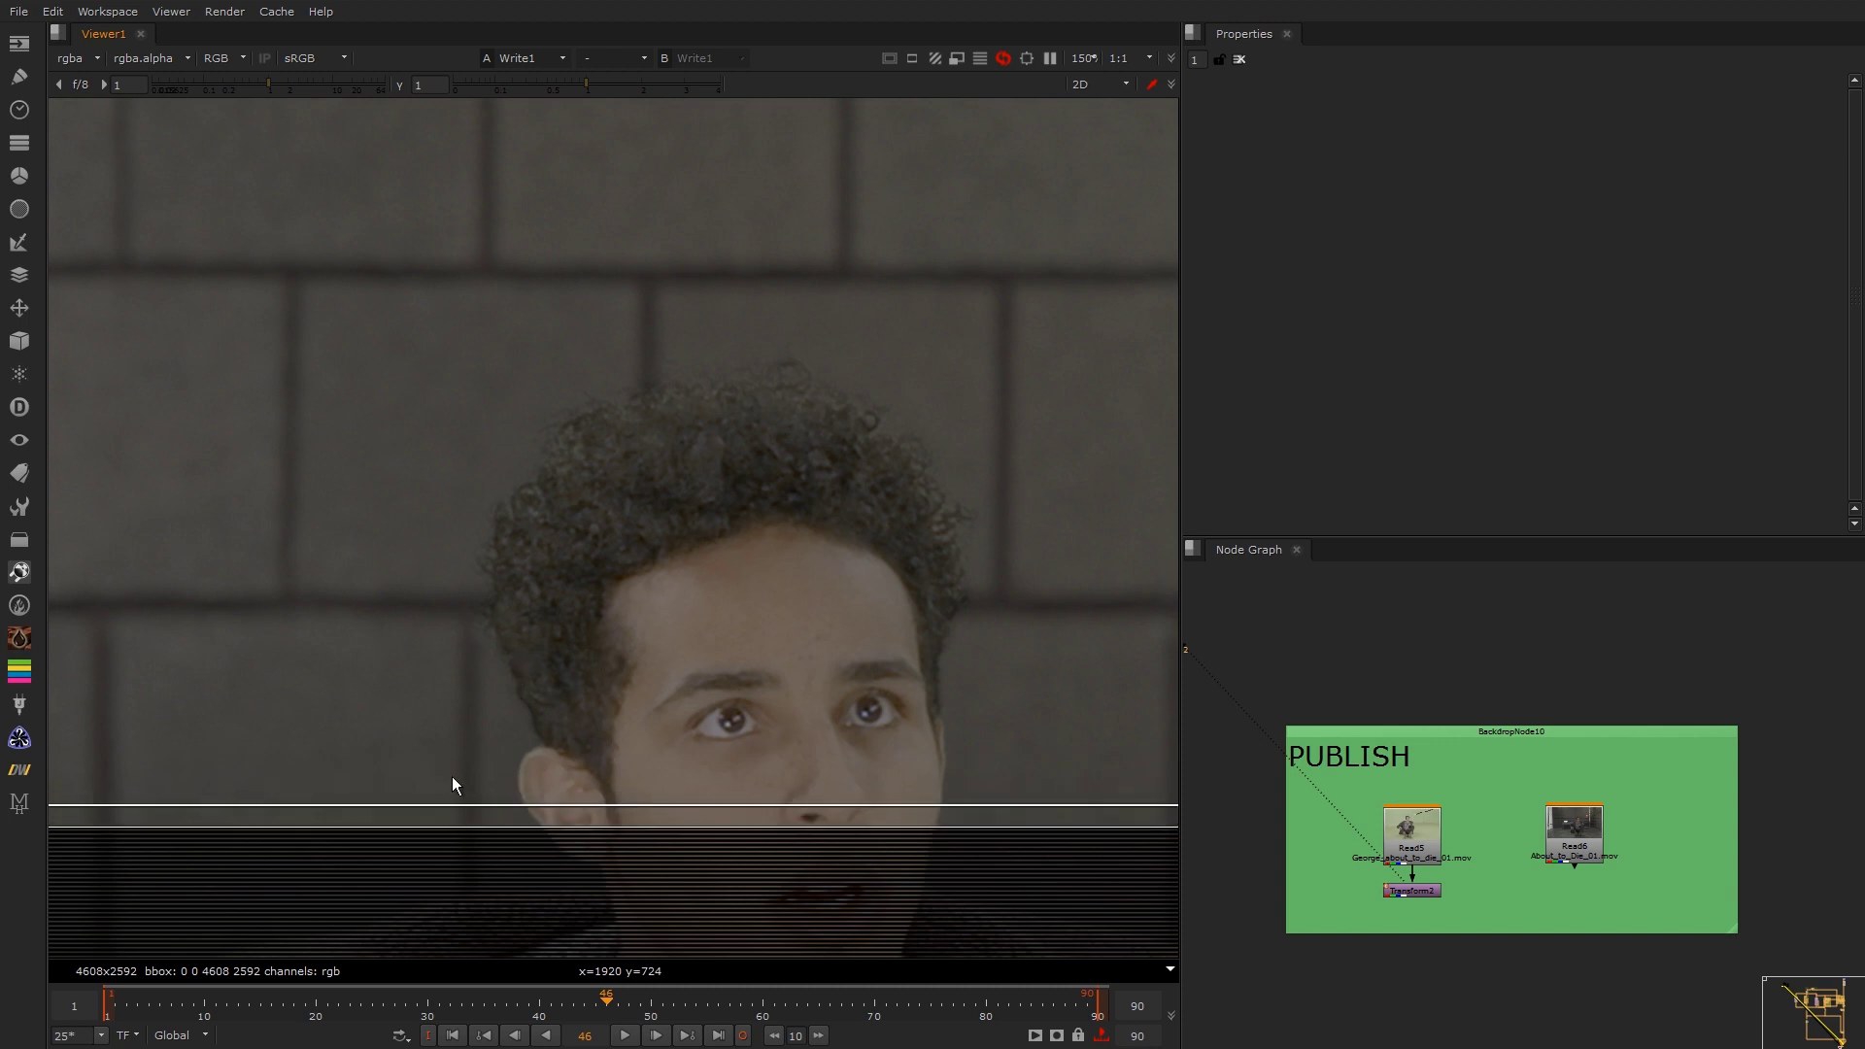
pyautogui.press('2')
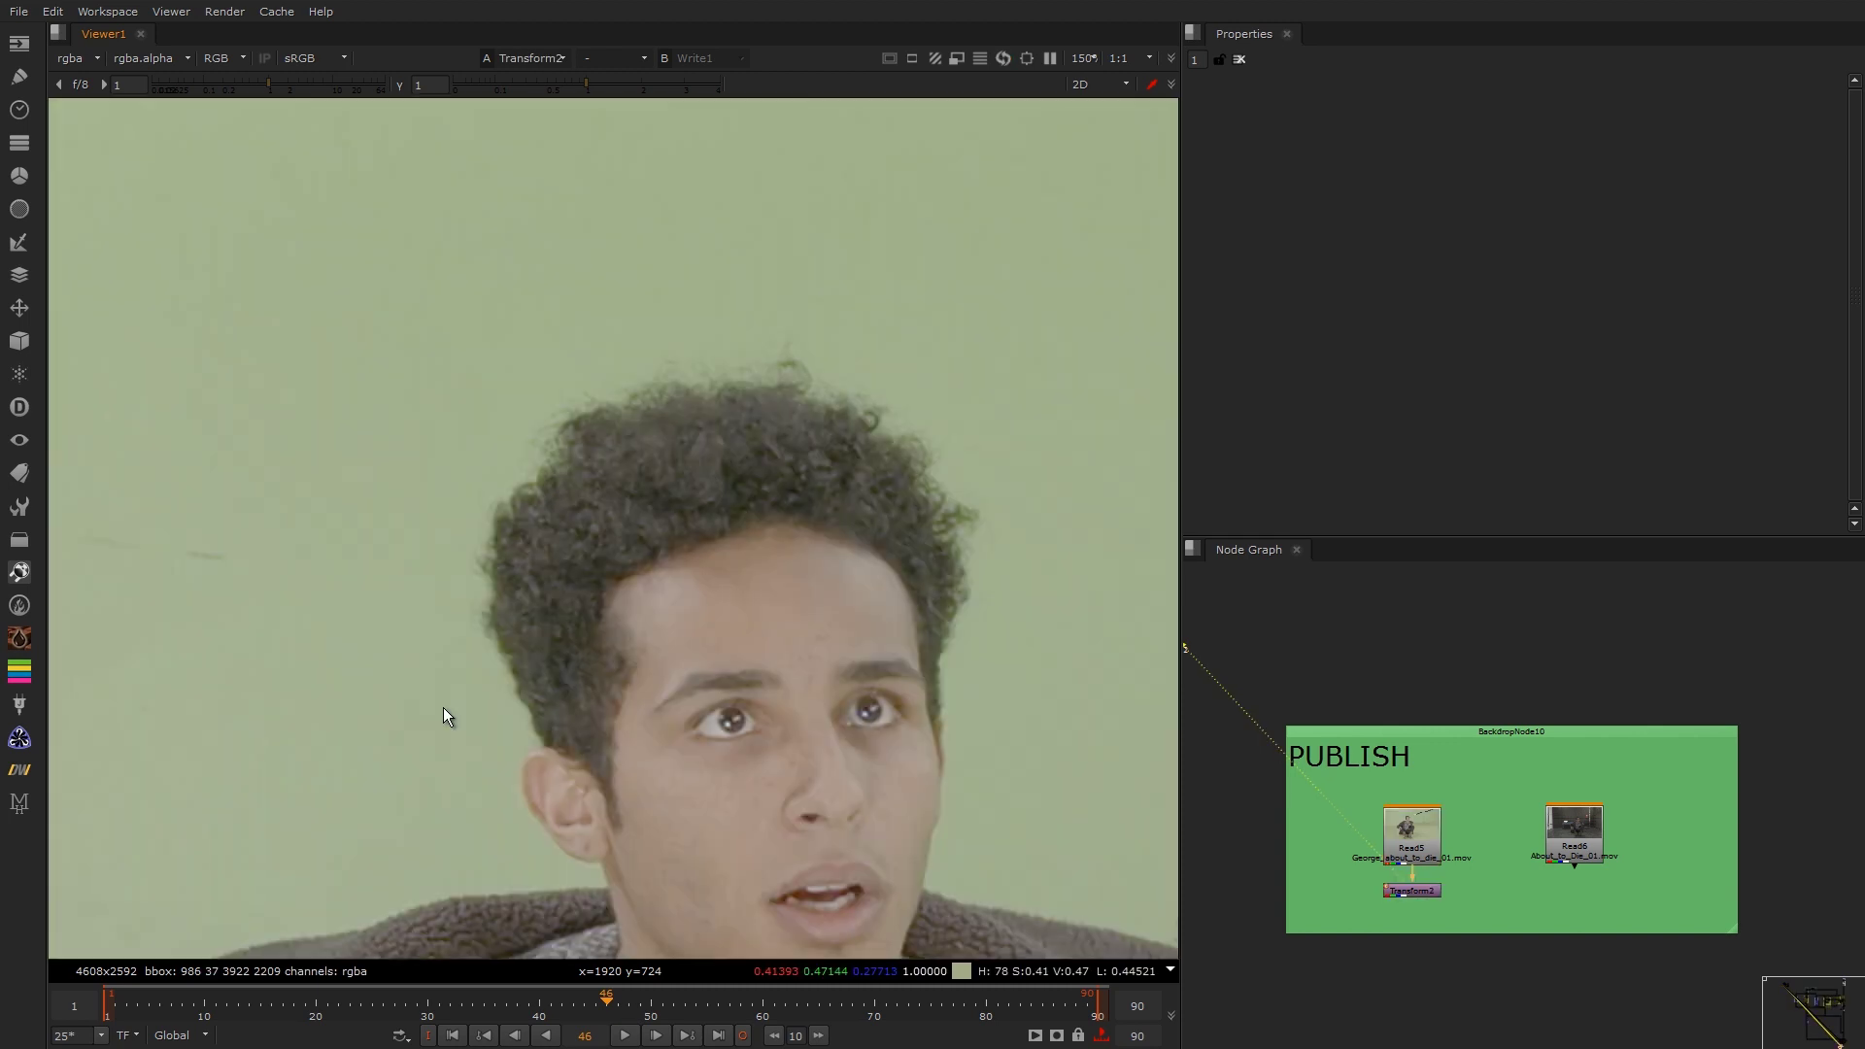
pyautogui.press('1')
pyautogui.press('2')
pyautogui.press('1')
pyautogui.press('2')
pyautogui.press('2')
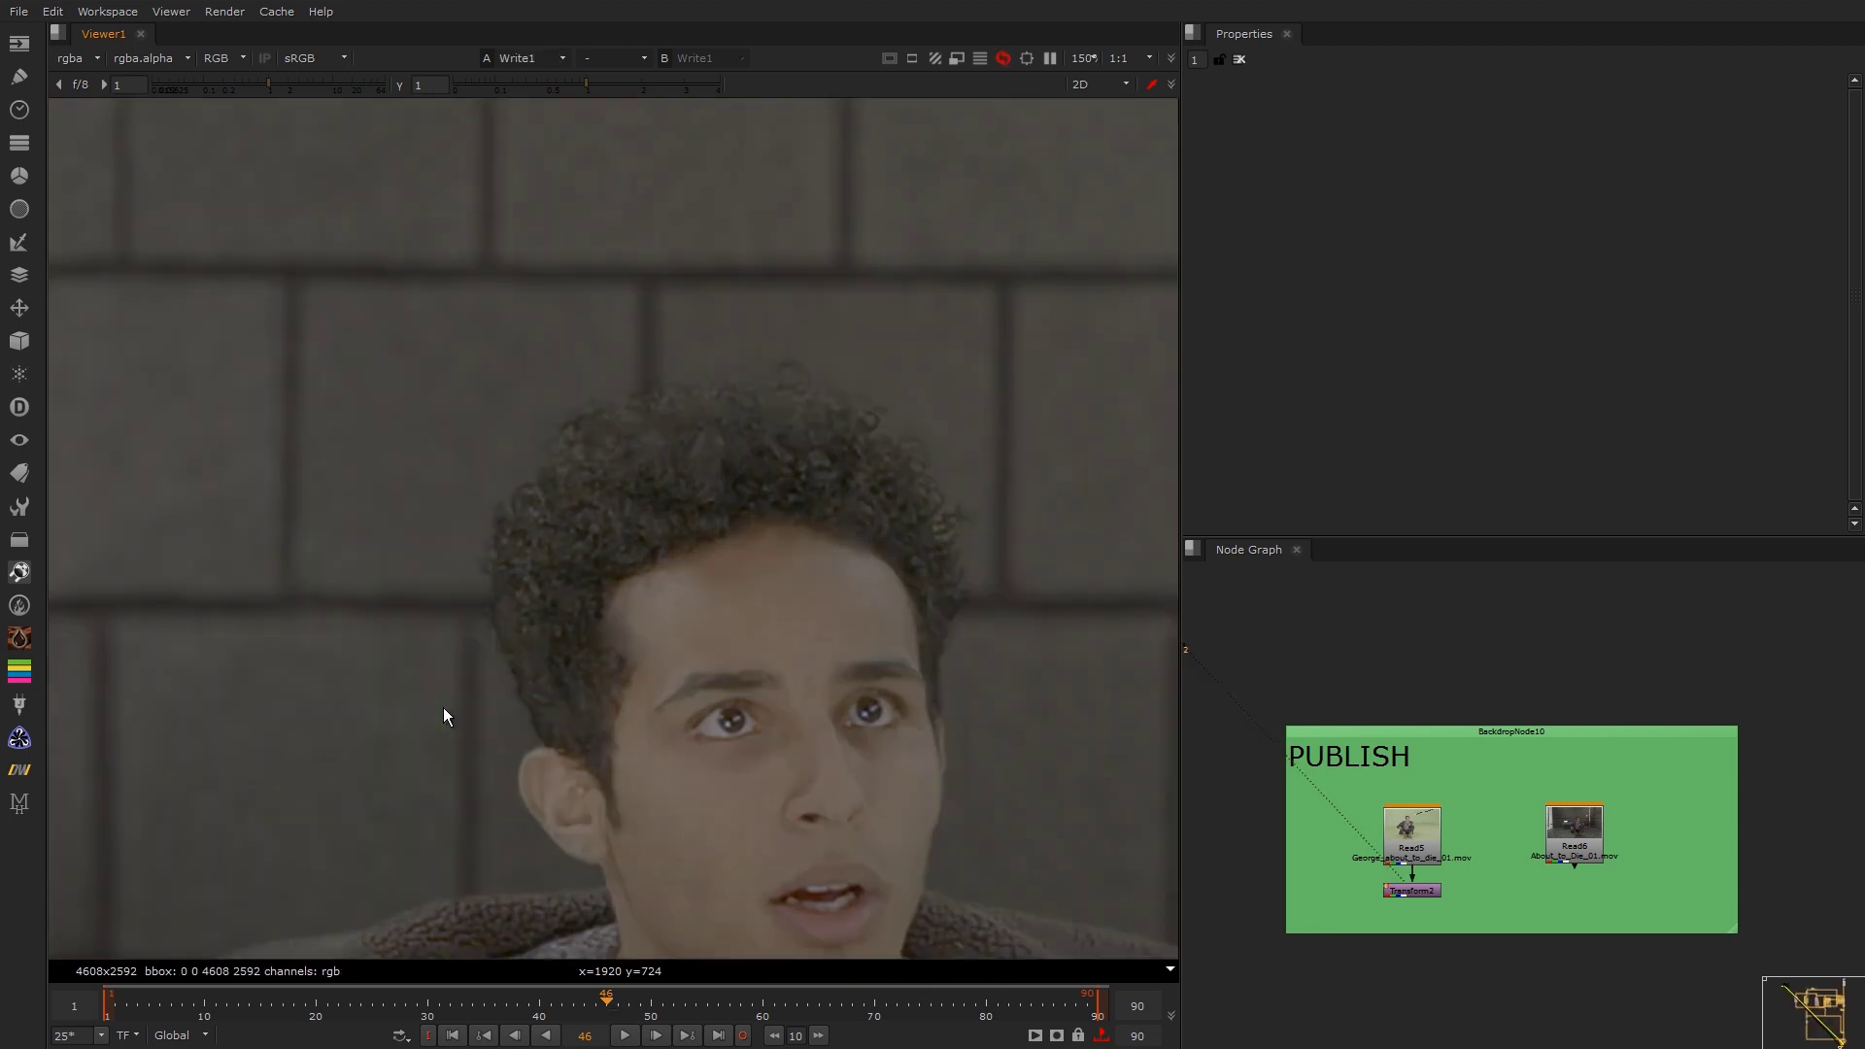
pyautogui.press('1')
pyautogui.press('2')
pyautogui.press('1')
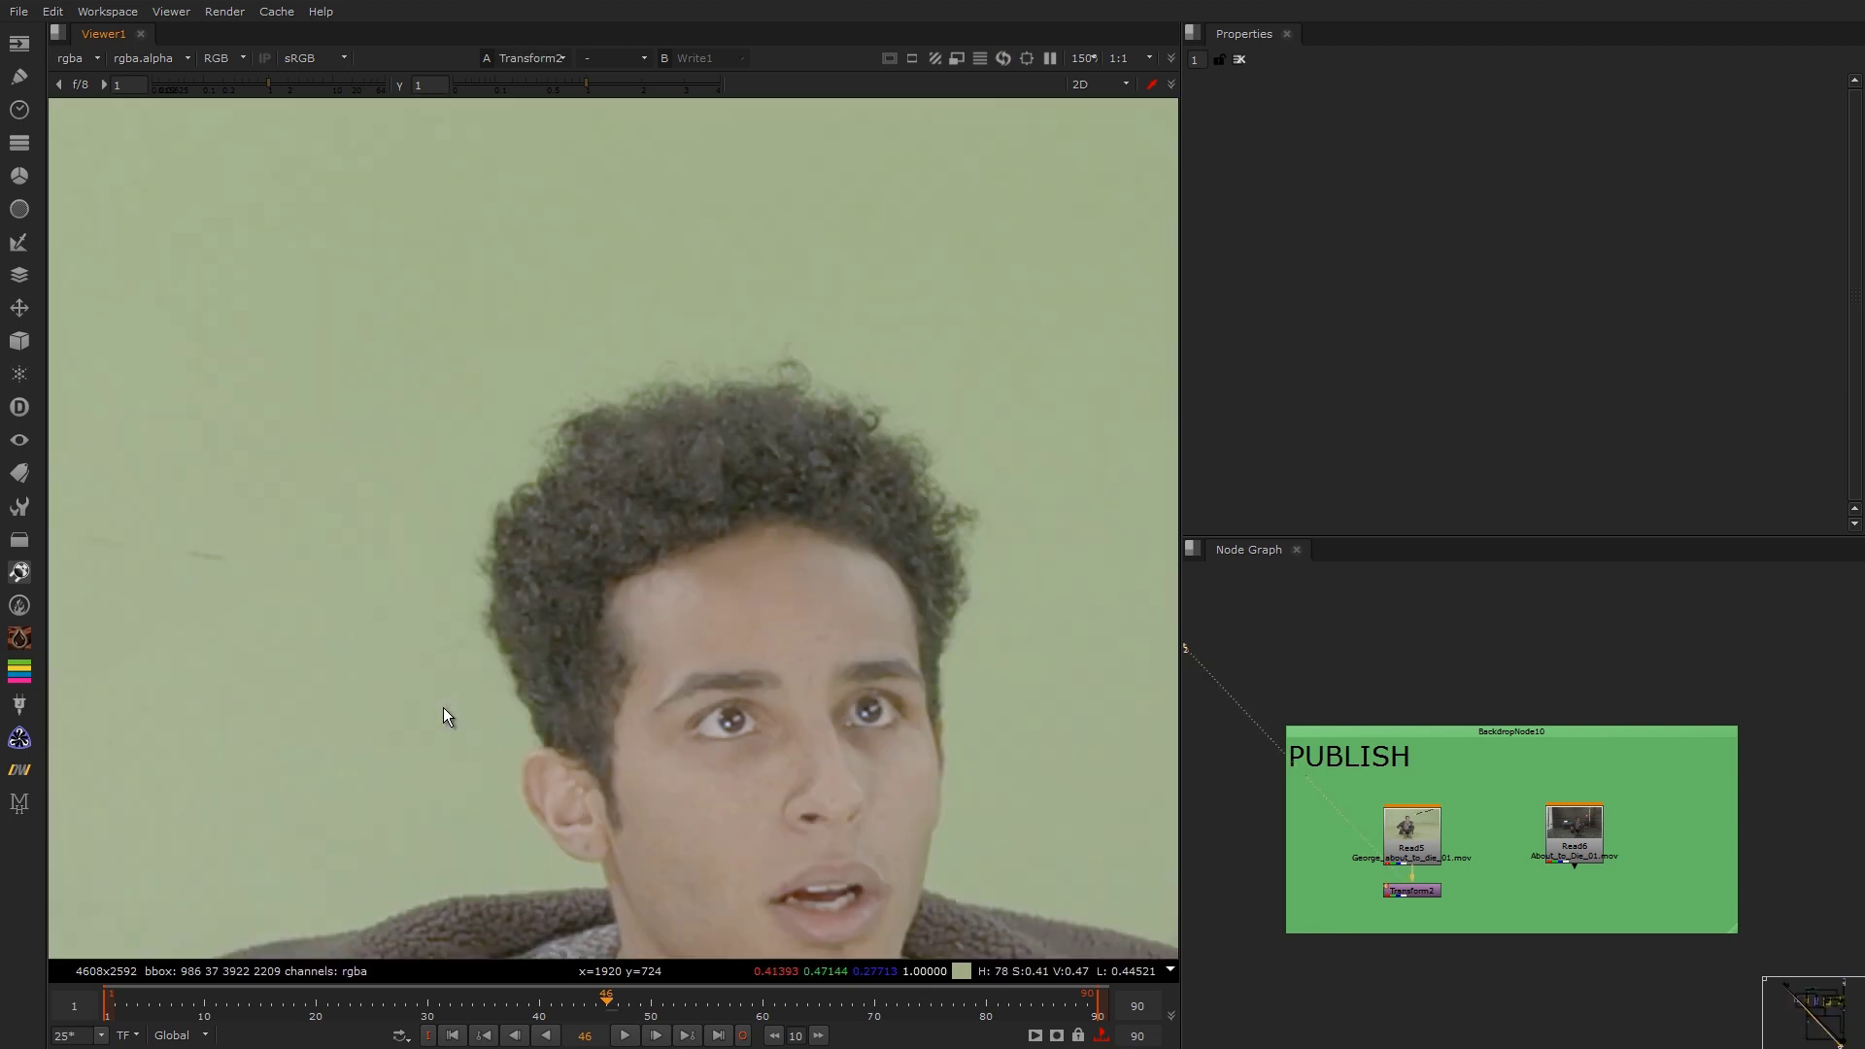
pyautogui.press('2')
pyautogui.press('1')
pyautogui.press('2')
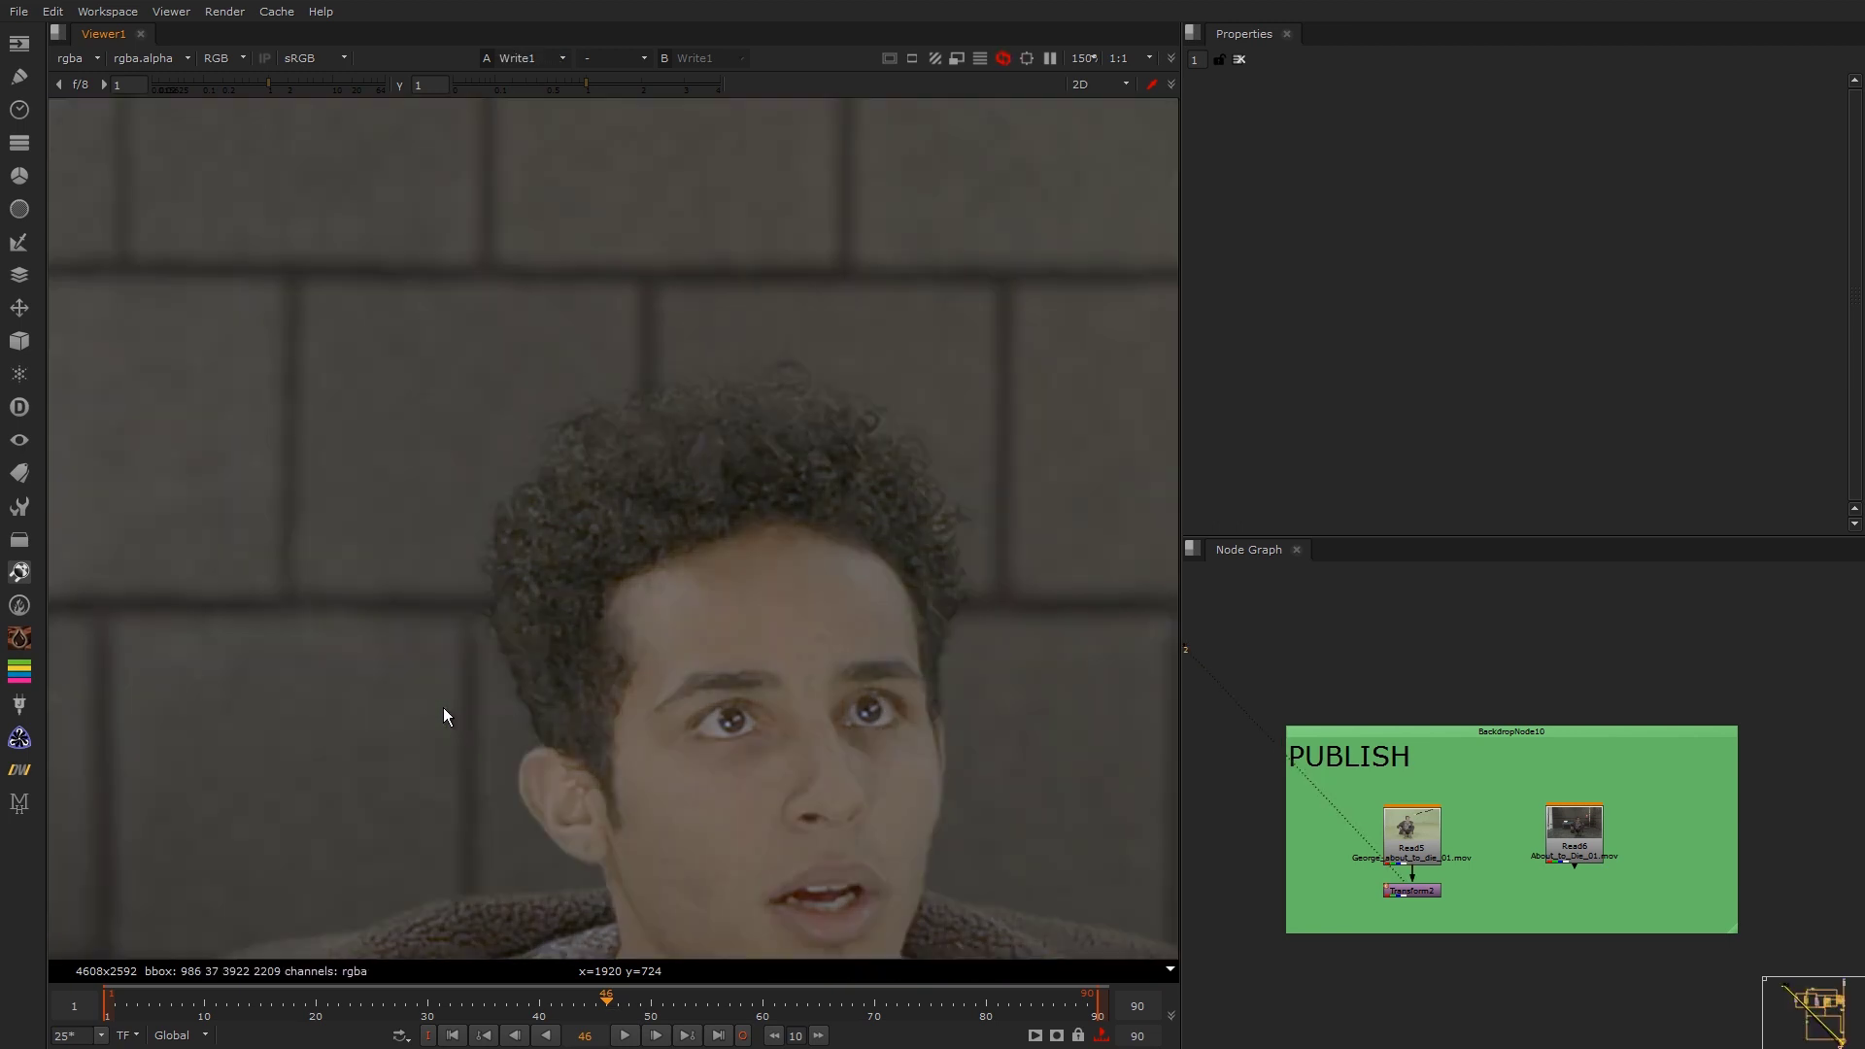
pyautogui.press('1')
pyautogui.press('2')
pyautogui.press('1')
pyautogui.press('2')
pyautogui.press('1')
pyautogui.press('2')
pyautogui.press('1')
pyautogui.press('2')
pyautogui.press('f')
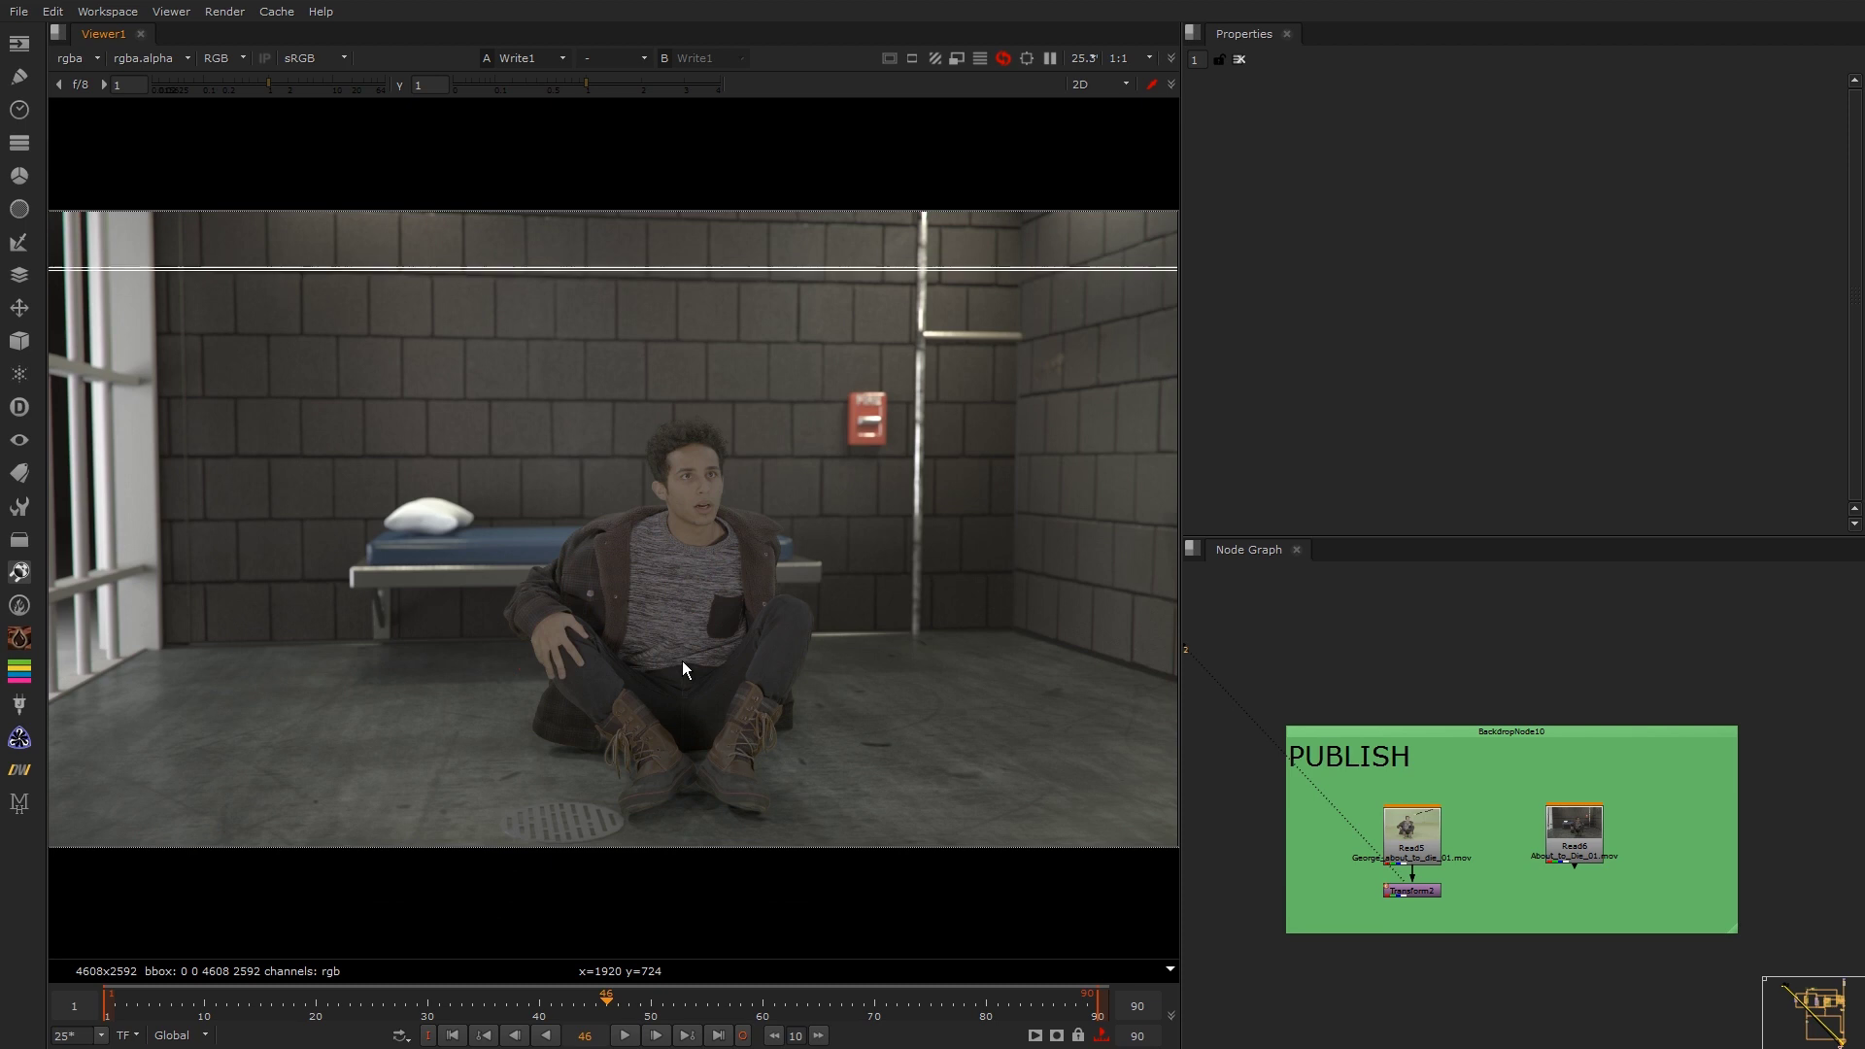